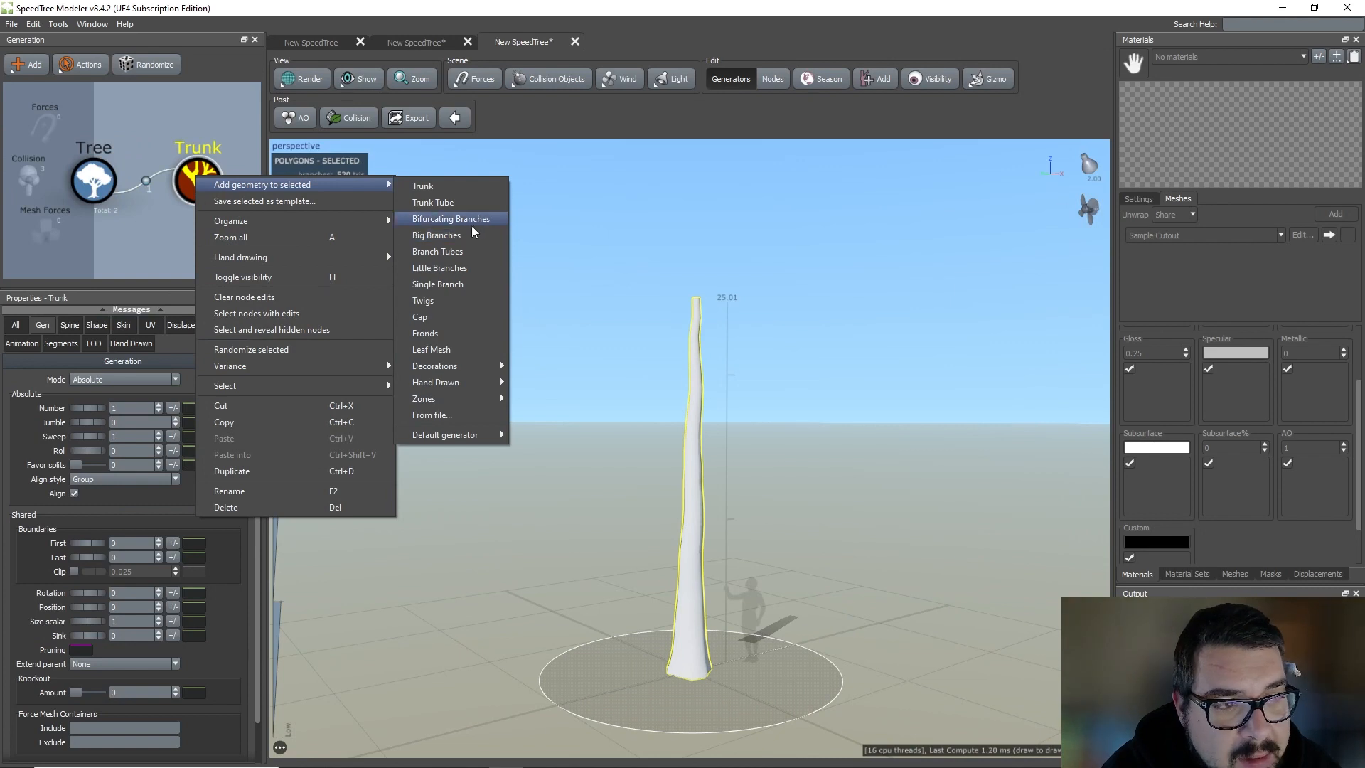
Add Bifurcating Branches to the trunk and Little Branches to the bifurcating branches.
left_click(475, 219)
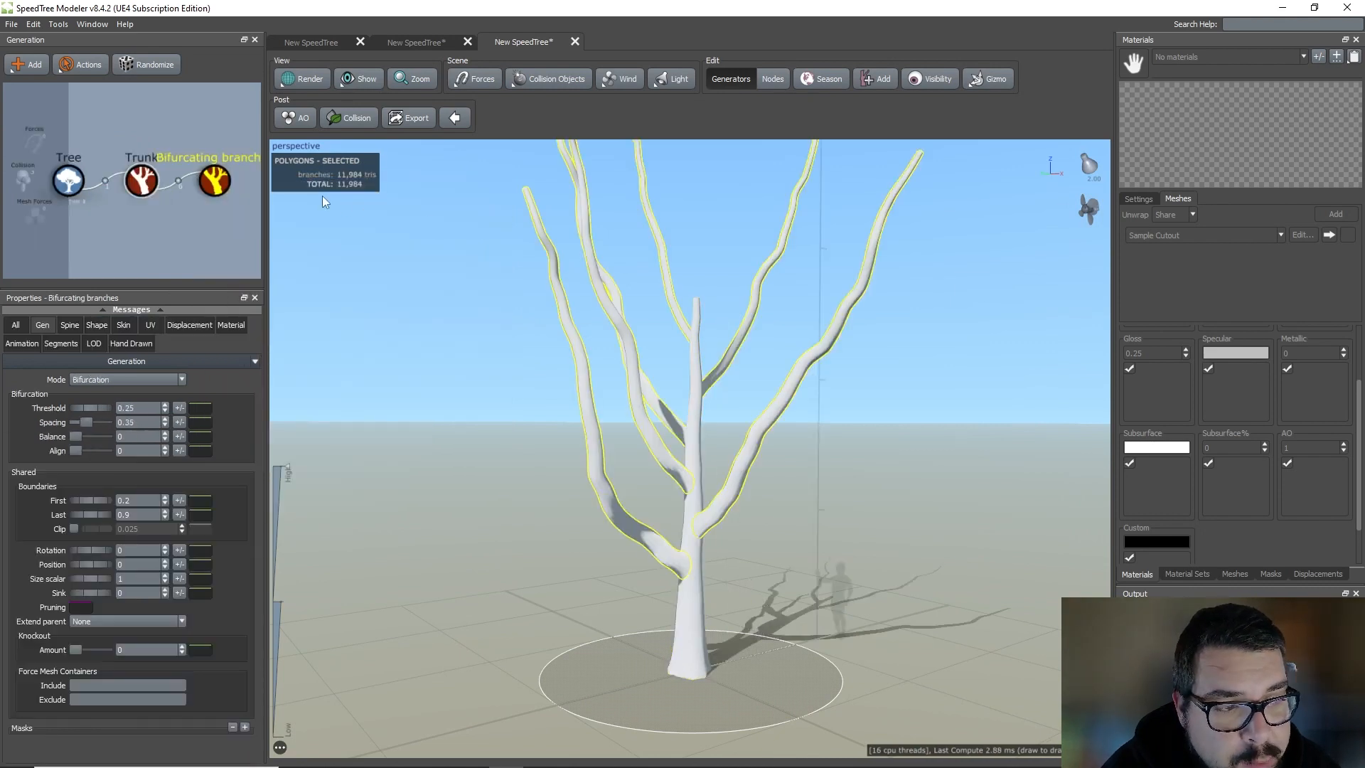
right_click(207, 177)
mouse_move(356, 185)
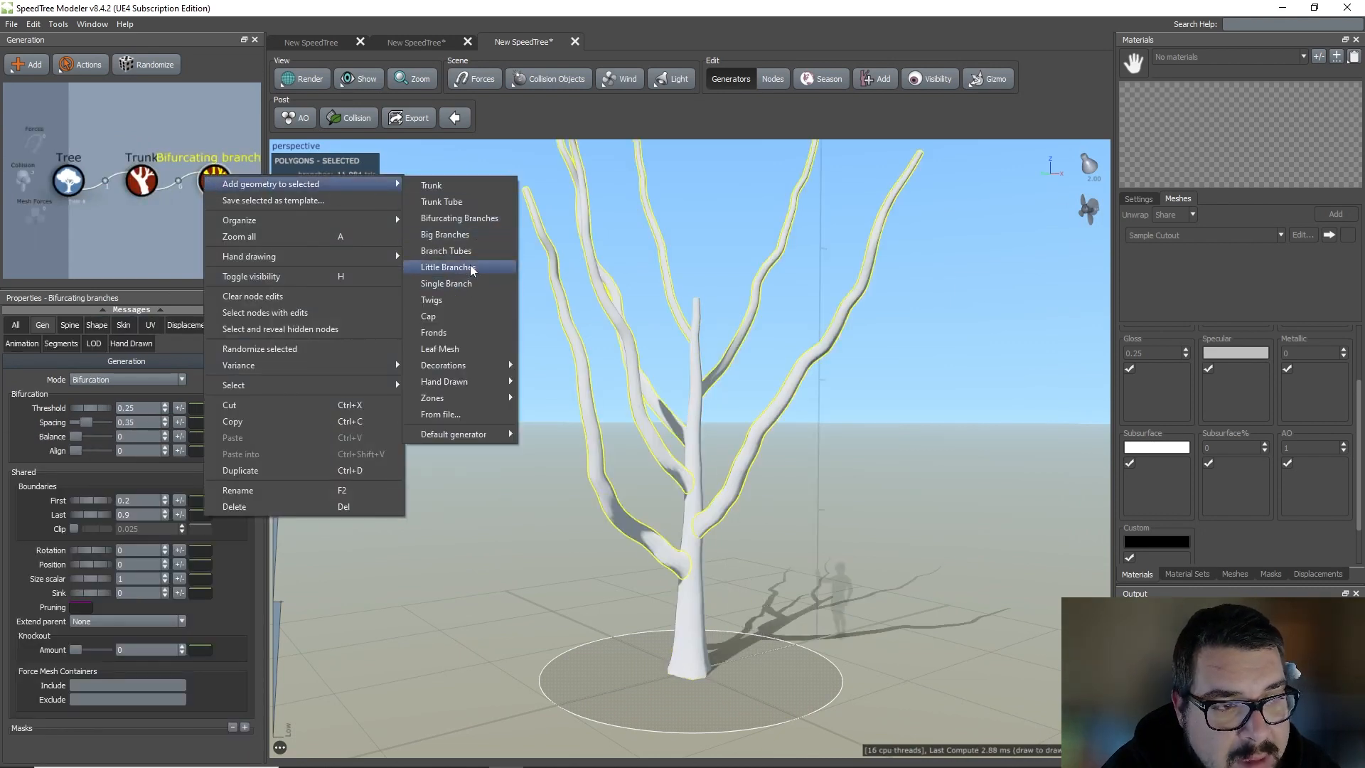
left_click(470, 267)
Add a second level of Little Branches to the existing little branches.
right_click(224, 194)
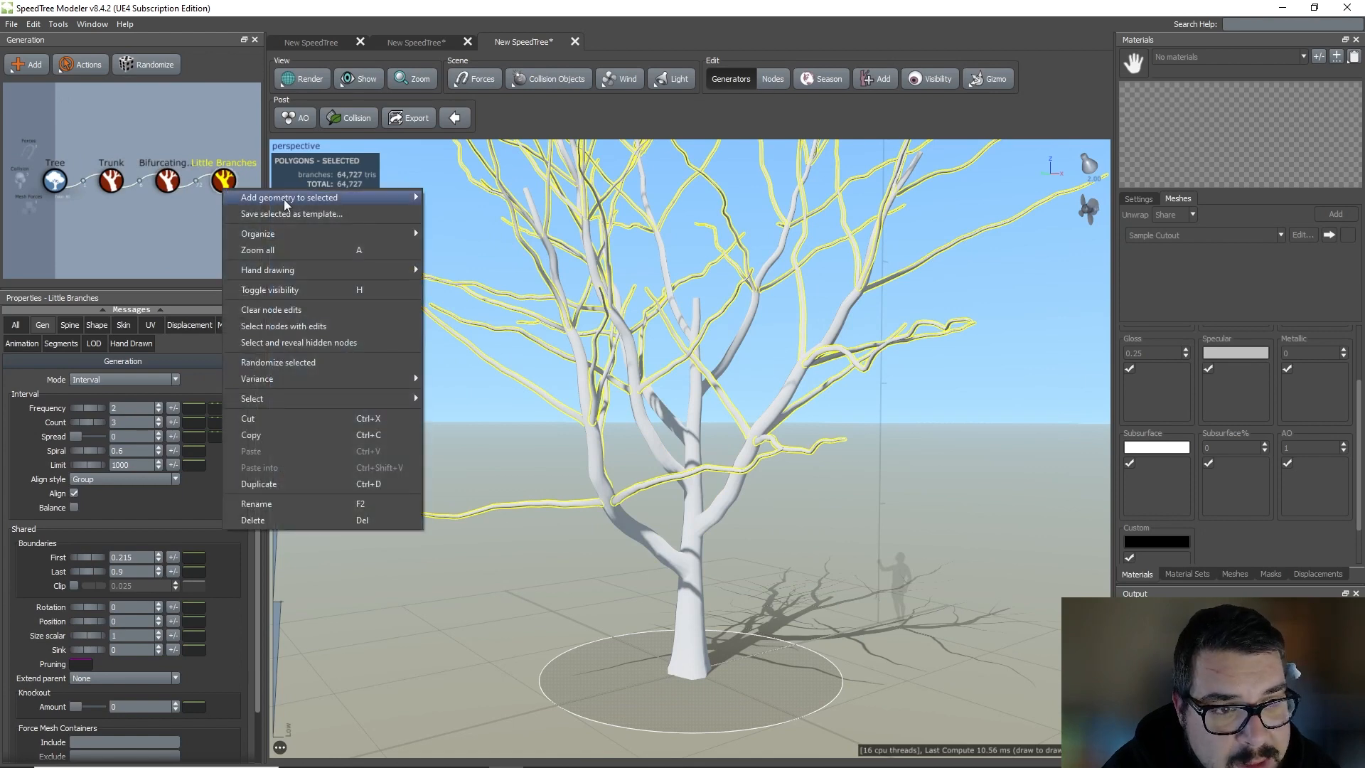
mouse_move(298, 197)
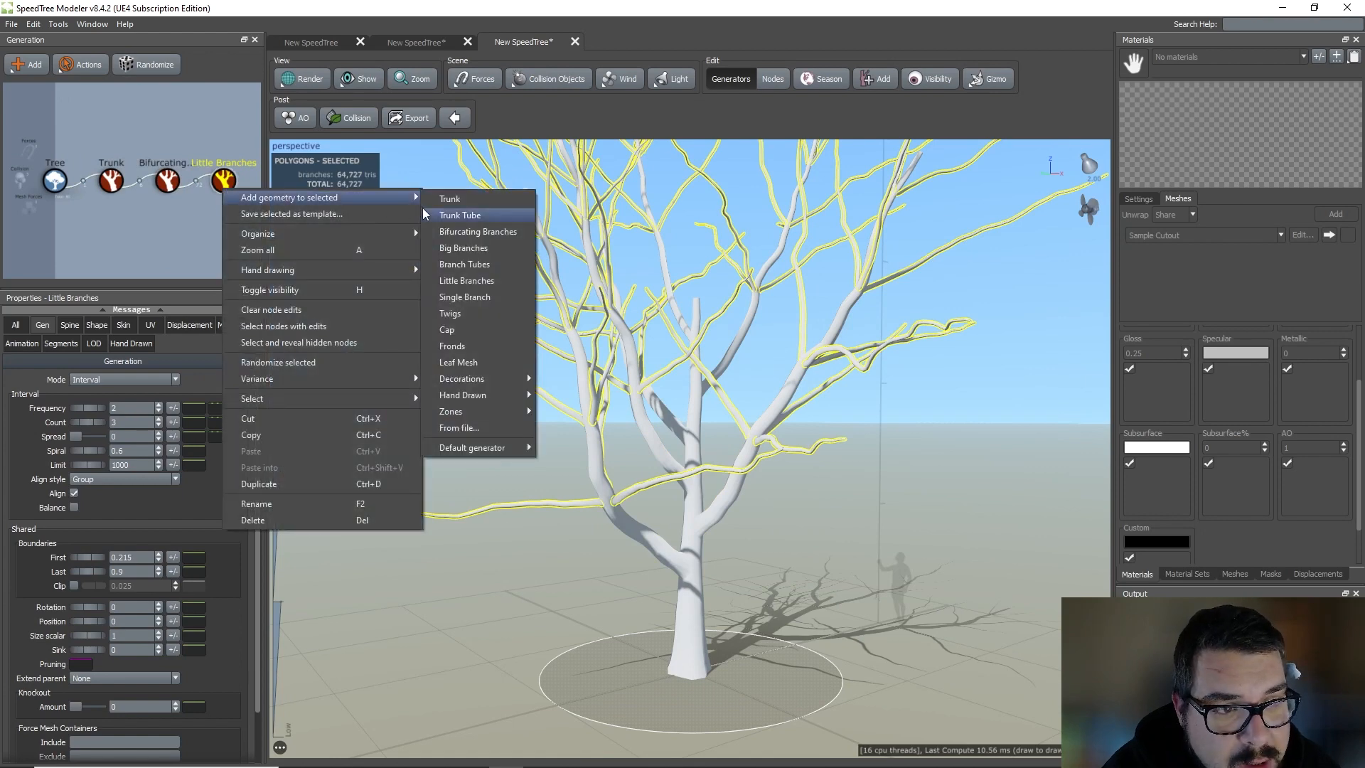
left_click(478, 281)
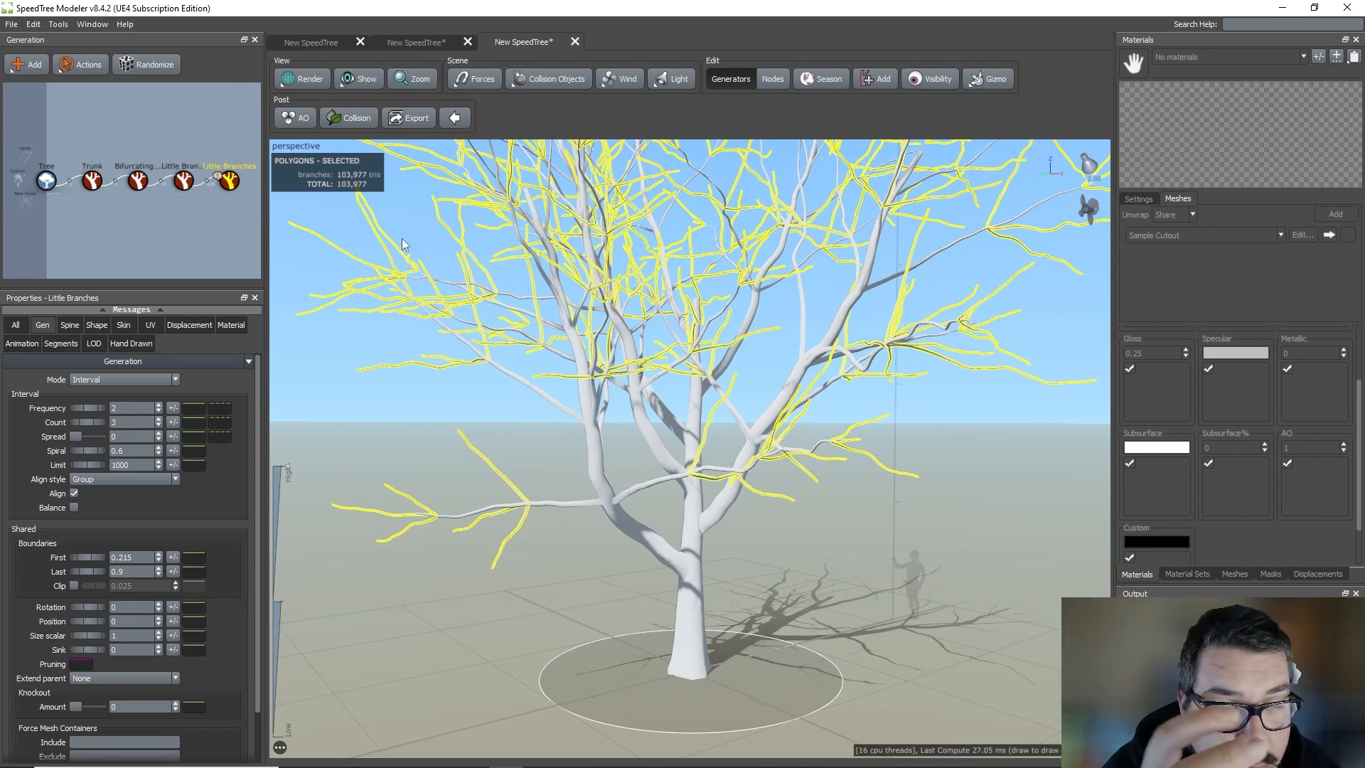
Set the bifurcating branches' spine length to 0.4 % of parent and 0.25 % of radius.
left_click(137, 180)
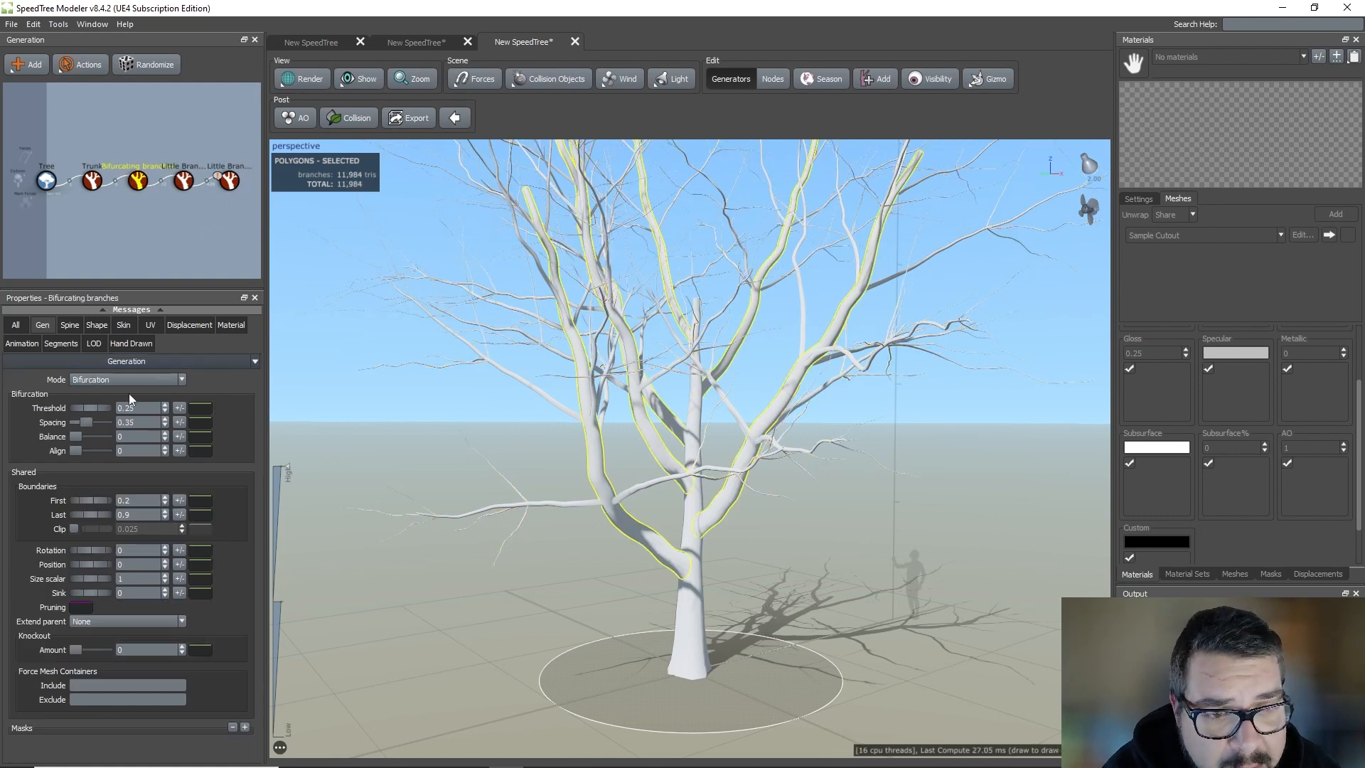
left_click(71, 325)
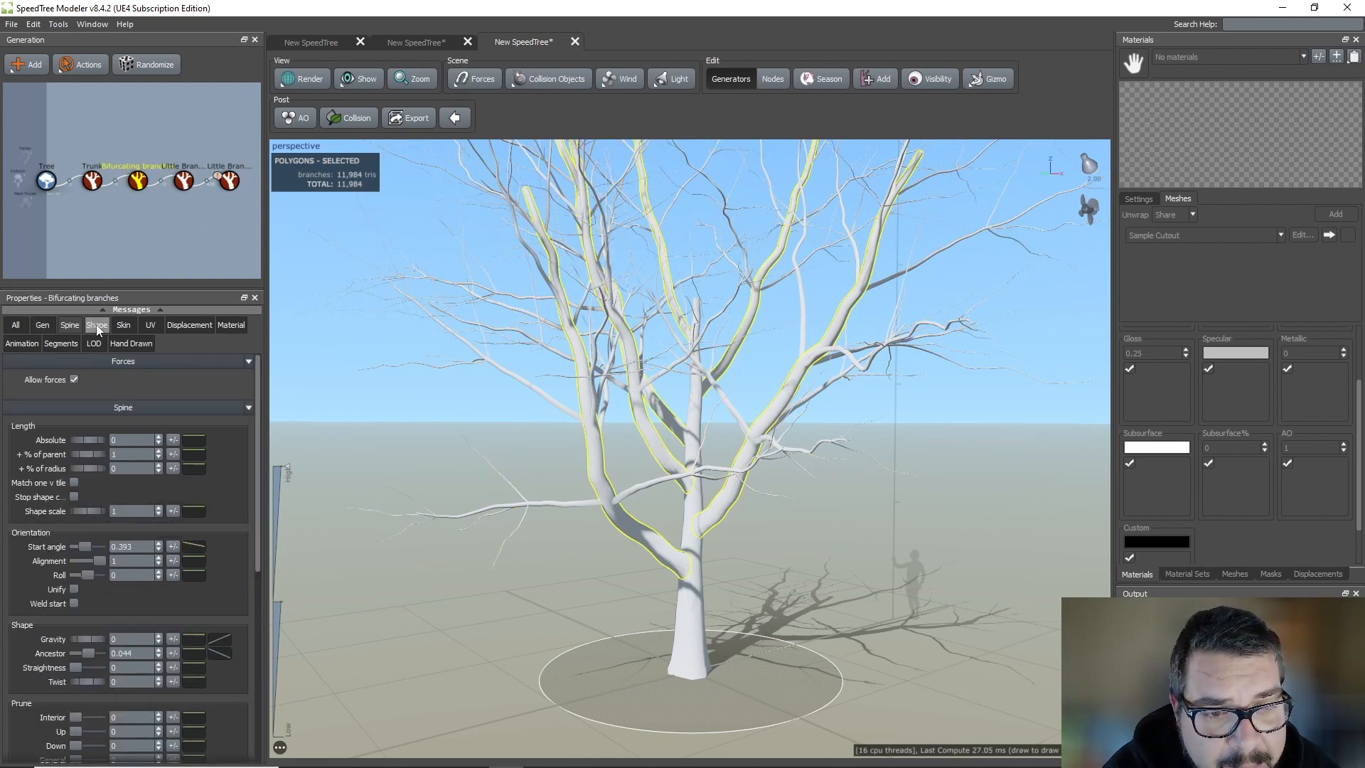
left_click(97, 325)
left_click(70, 325)
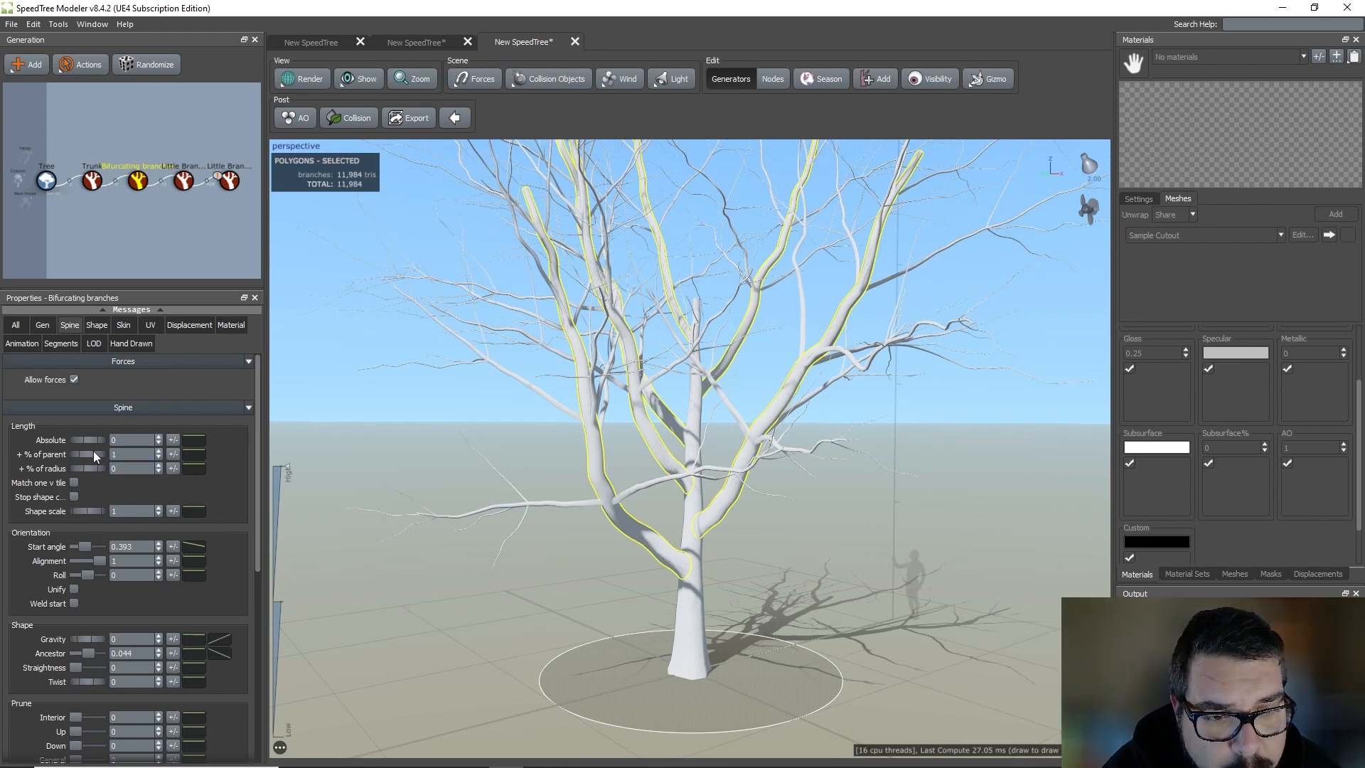
mouse_move(104, 454)
left_mouse_down()
mouse_move(54, 459)
mouse_move(84, 437)
left_mouse_up()
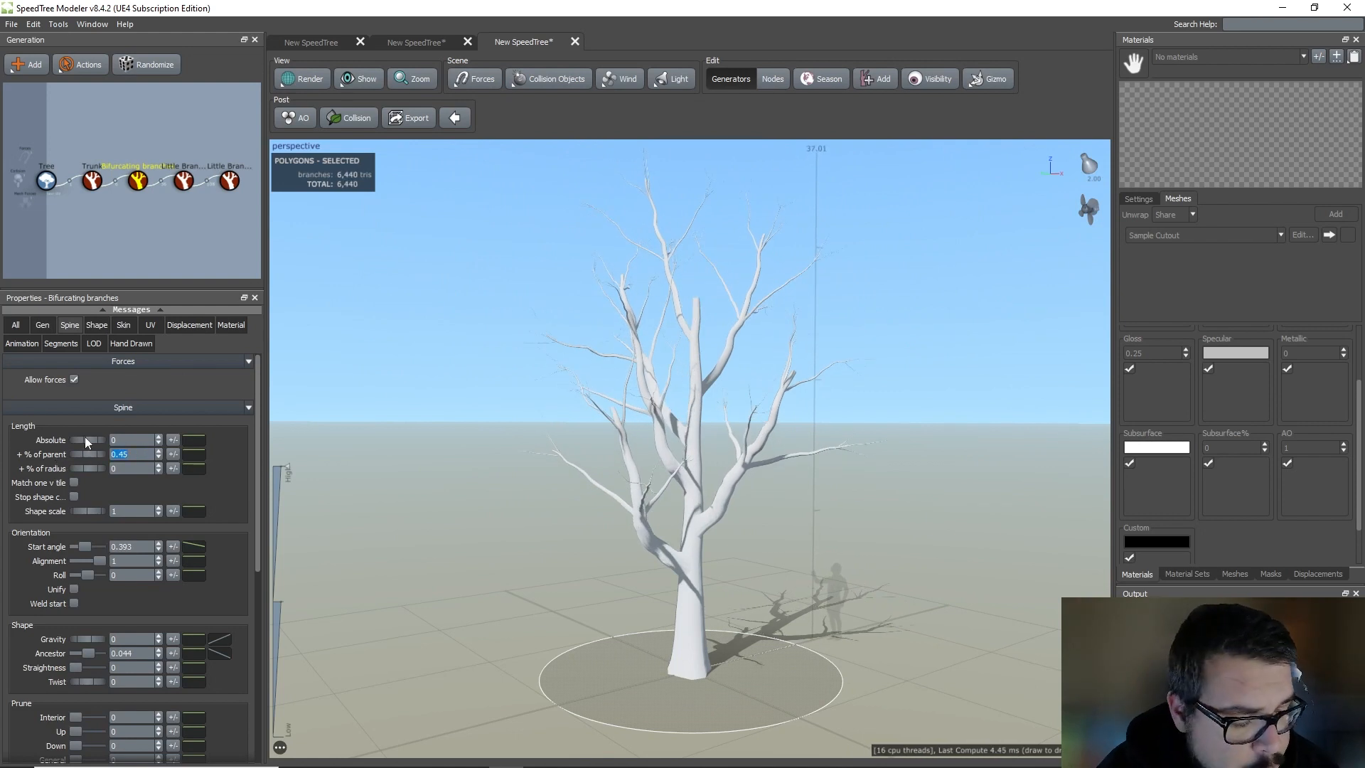
type("0.4")
key("Return")
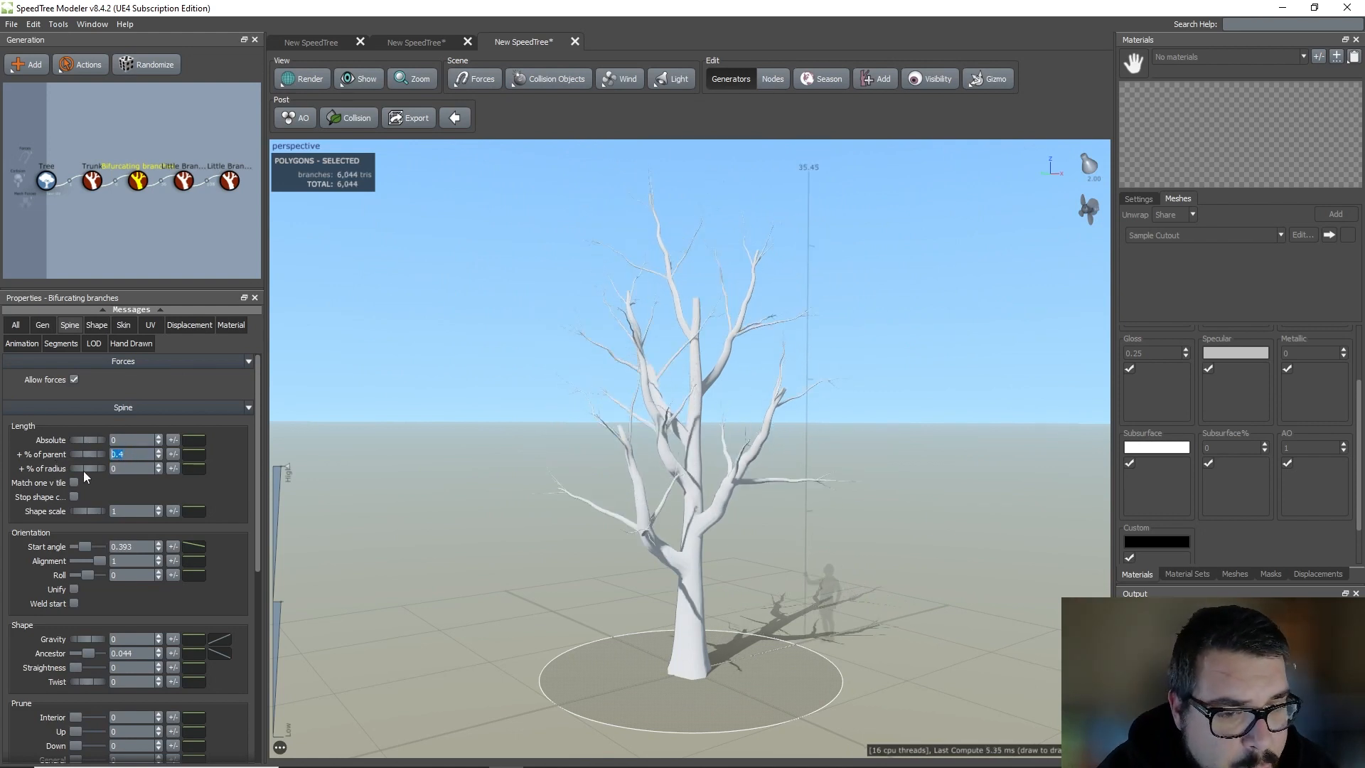
mouse_move(83, 471)
left_mouse_down()
mouse_move(119, 471)
mouse_move(88, 467)
left_mouse_up()
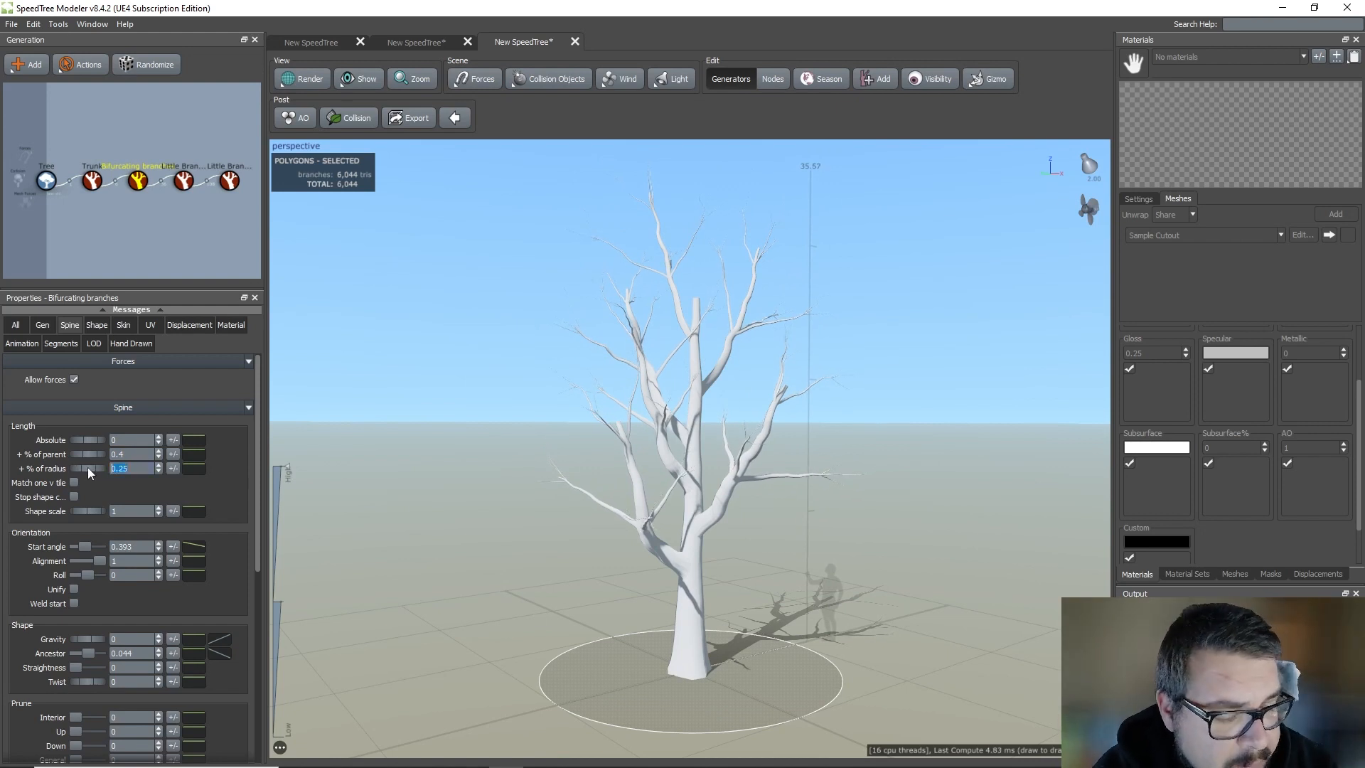
Set the First generation boundary of the bifurcating branches to 0.1.
left_click(47, 325)
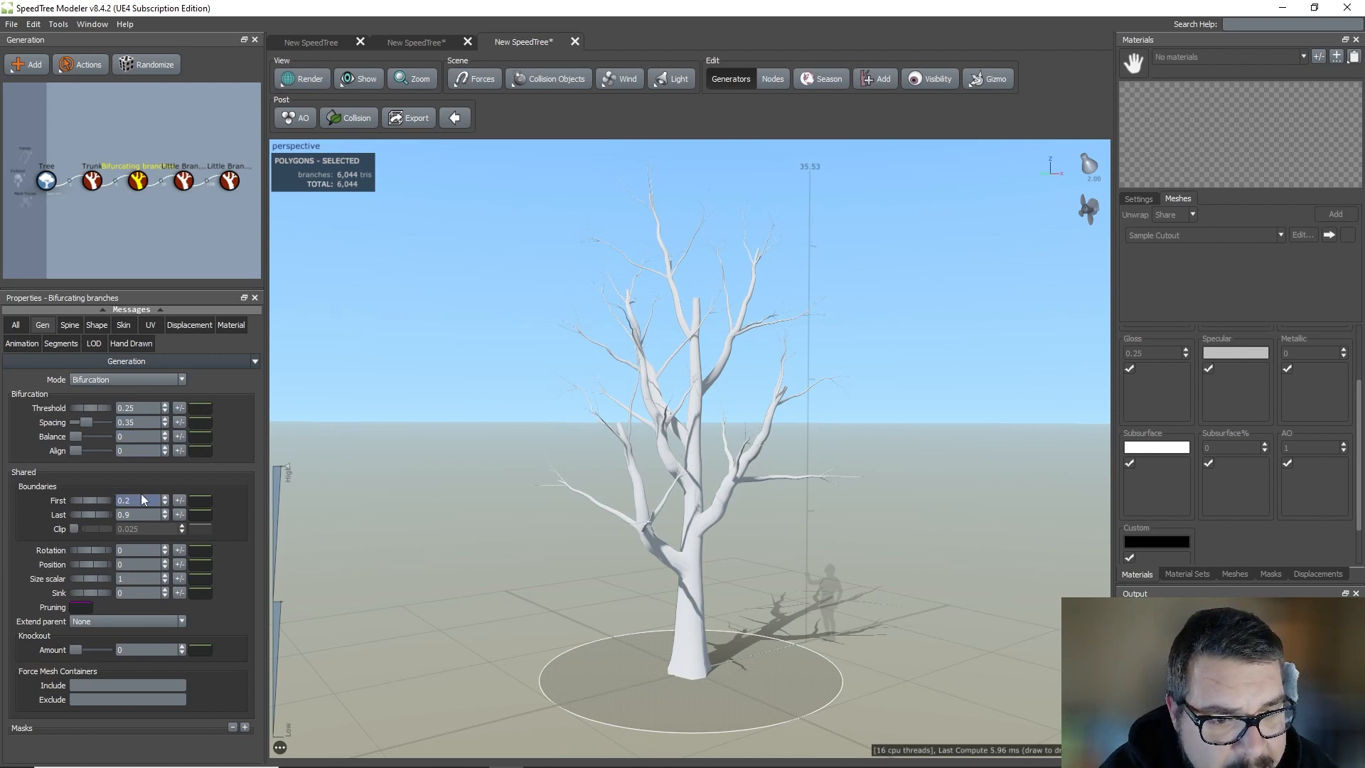
type("10.")
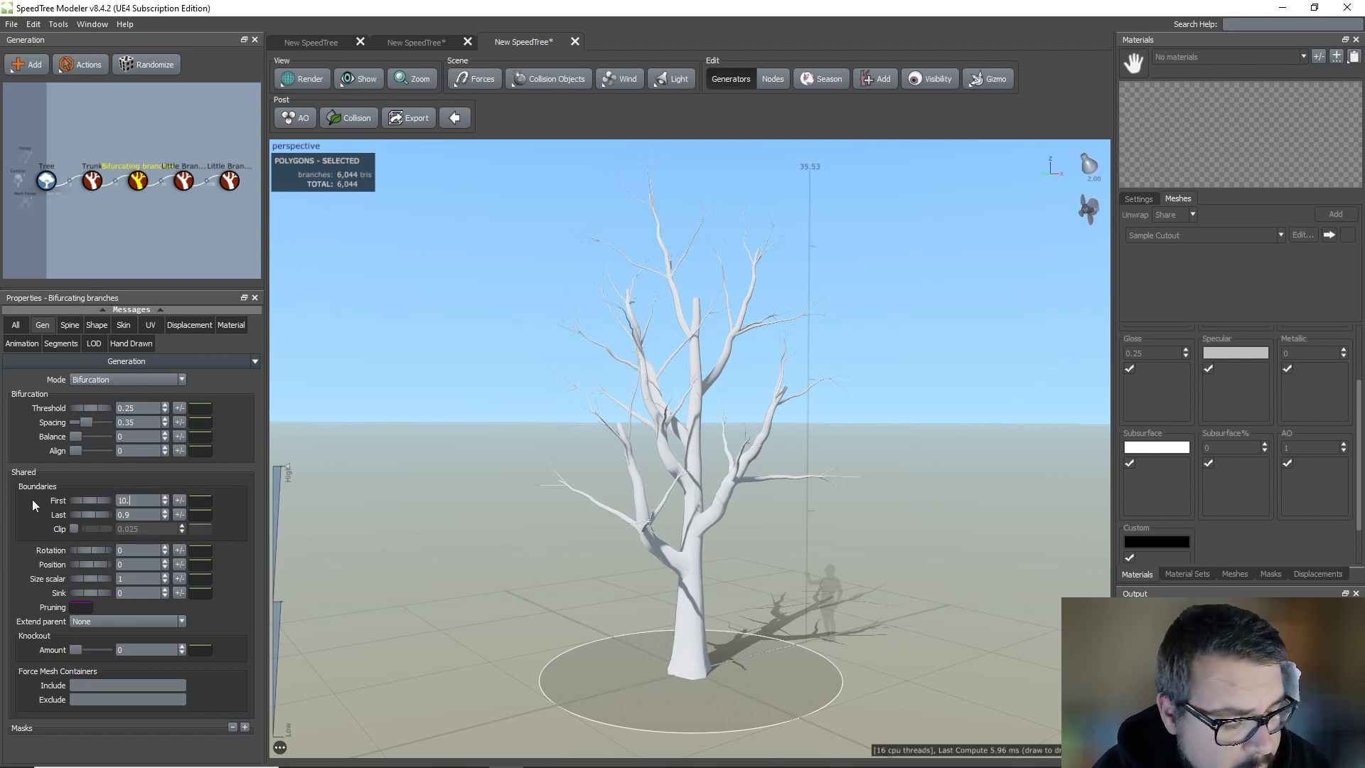
key("BackSpace")
key("BackSpace")
key("BackSpace")
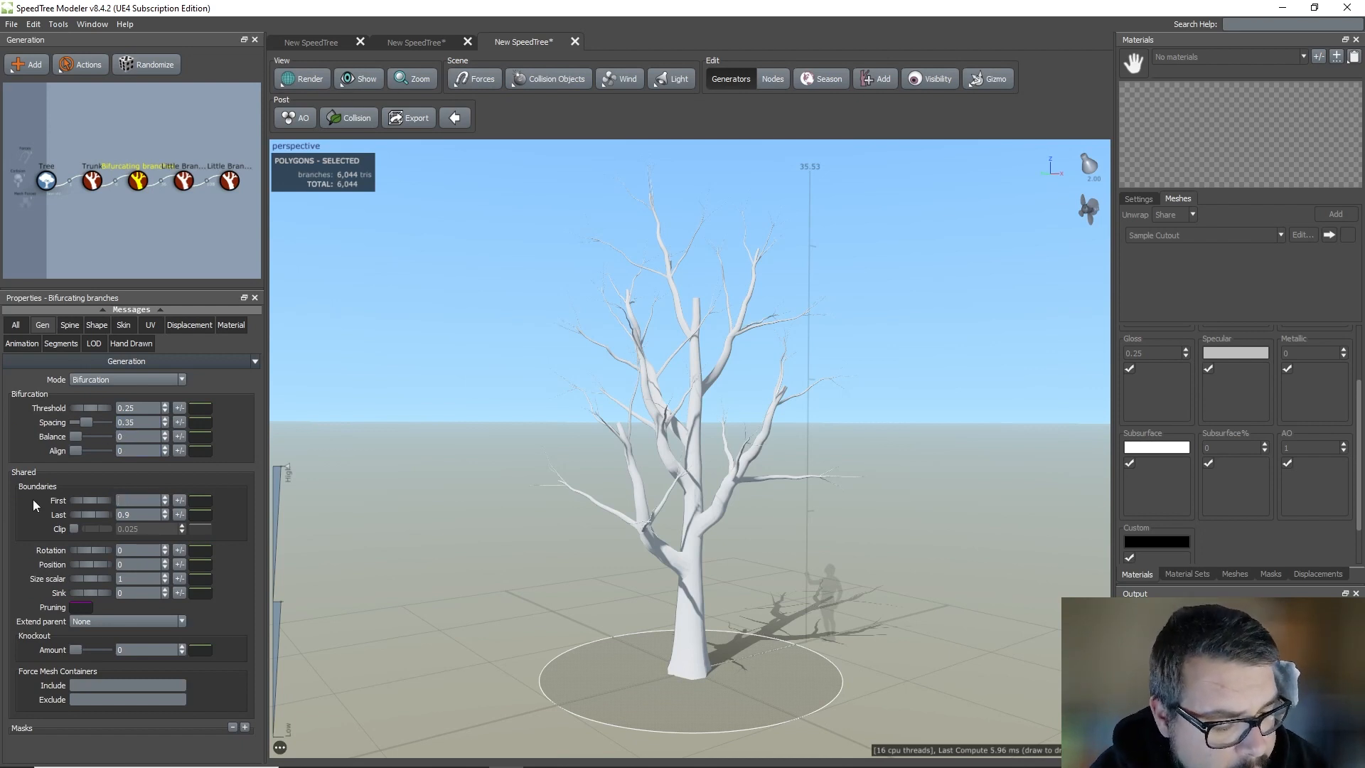
type("0.1")
key("Return")
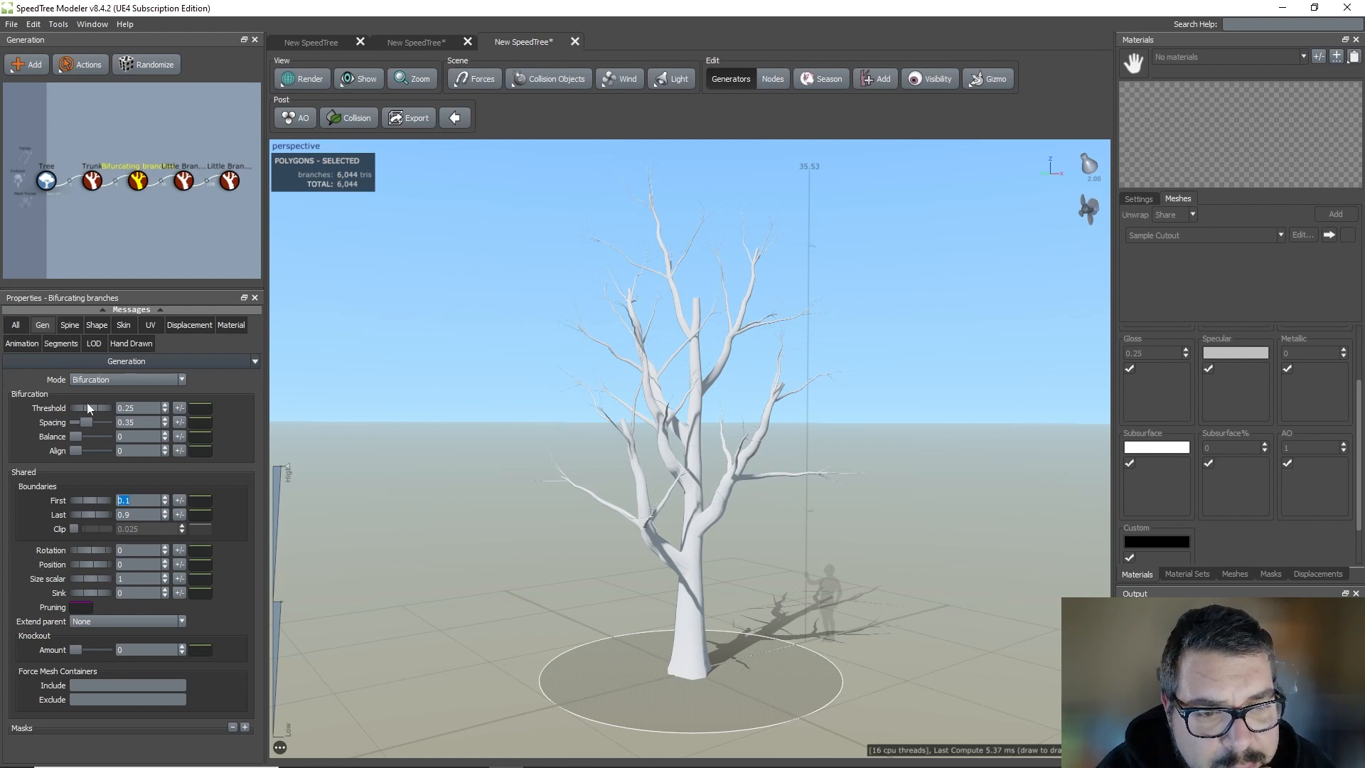
Set the bifurcation threshold to 0 and the spacing to 0.3, keeping the Bifurcation mode.
left_click(115, 378)
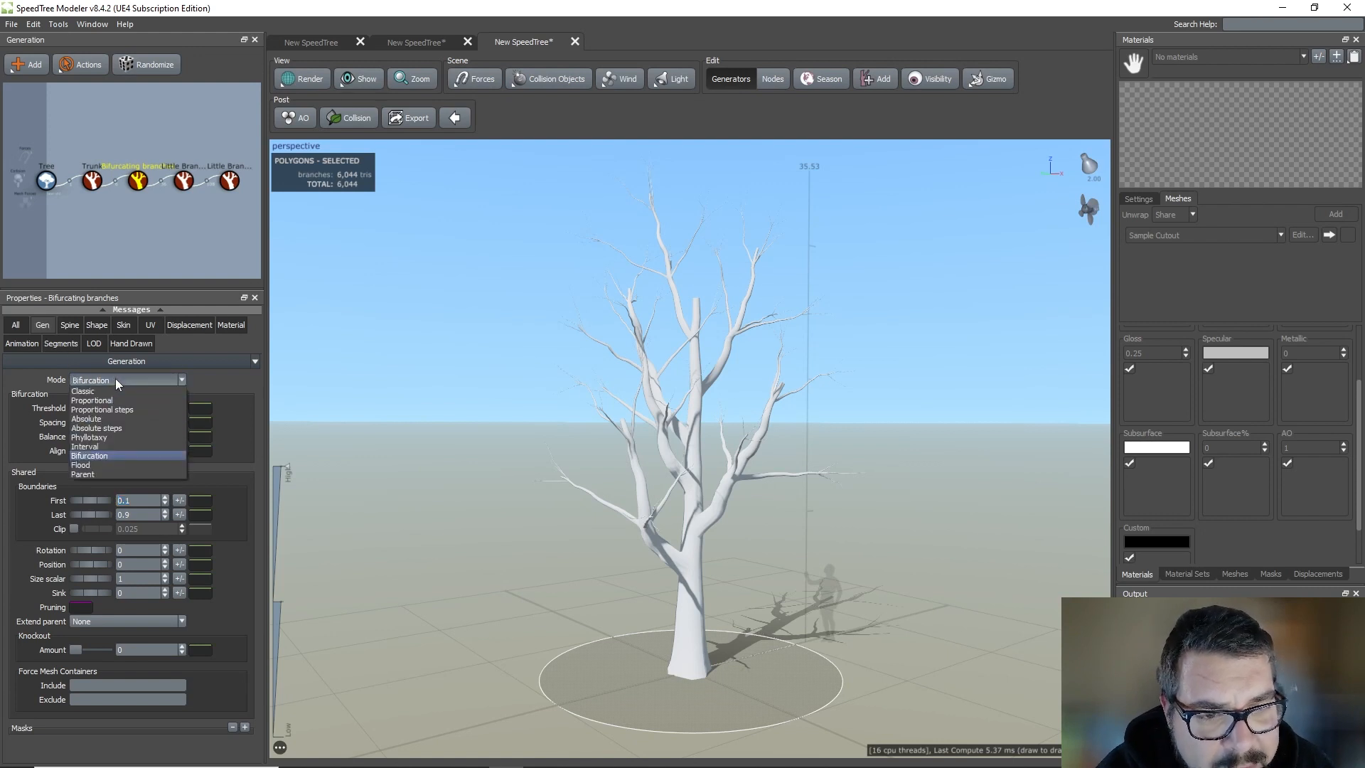
left_click(115, 379)
mouse_move(88, 408)
left_mouse_down()
mouse_move(133, 403)
mouse_move(39, 411)
mouse_move(99, 420)
mouse_move(81, 421)
left_mouse_up()
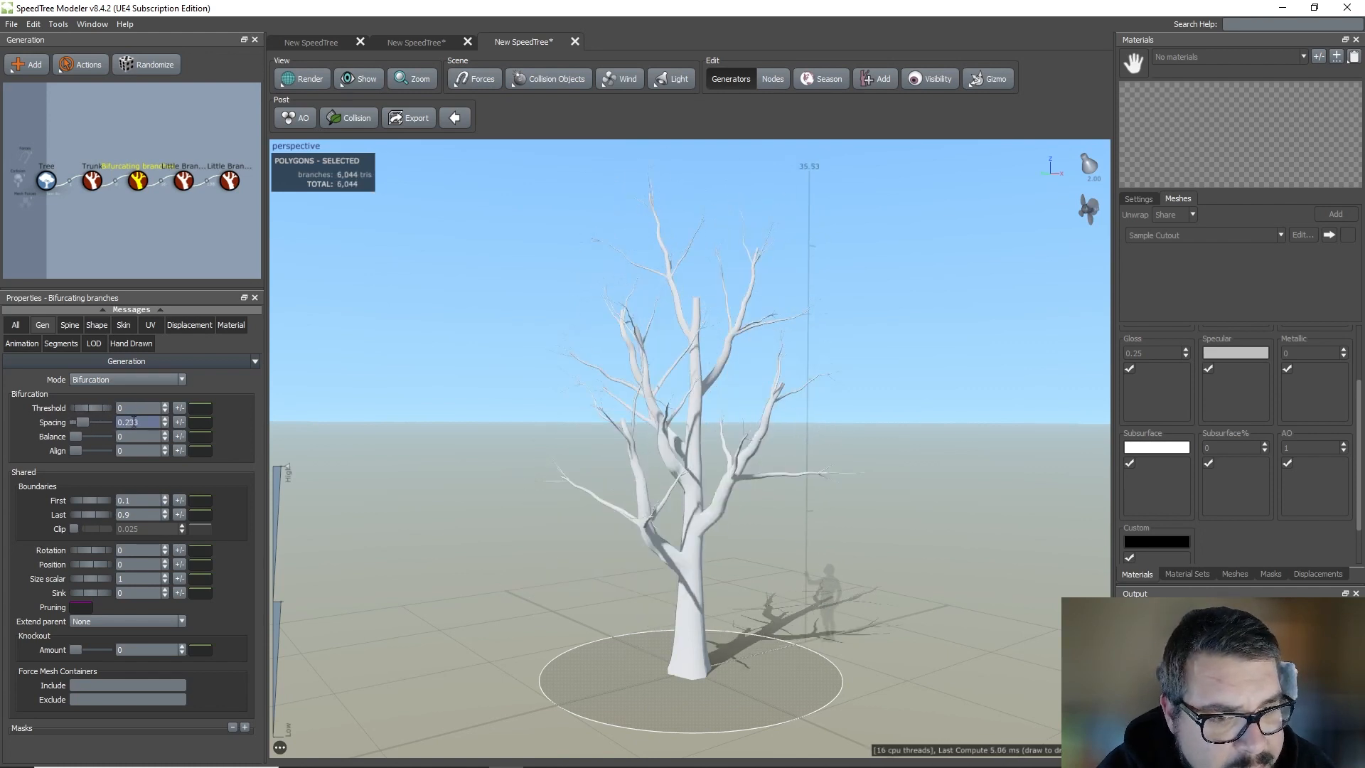
type("0.3")
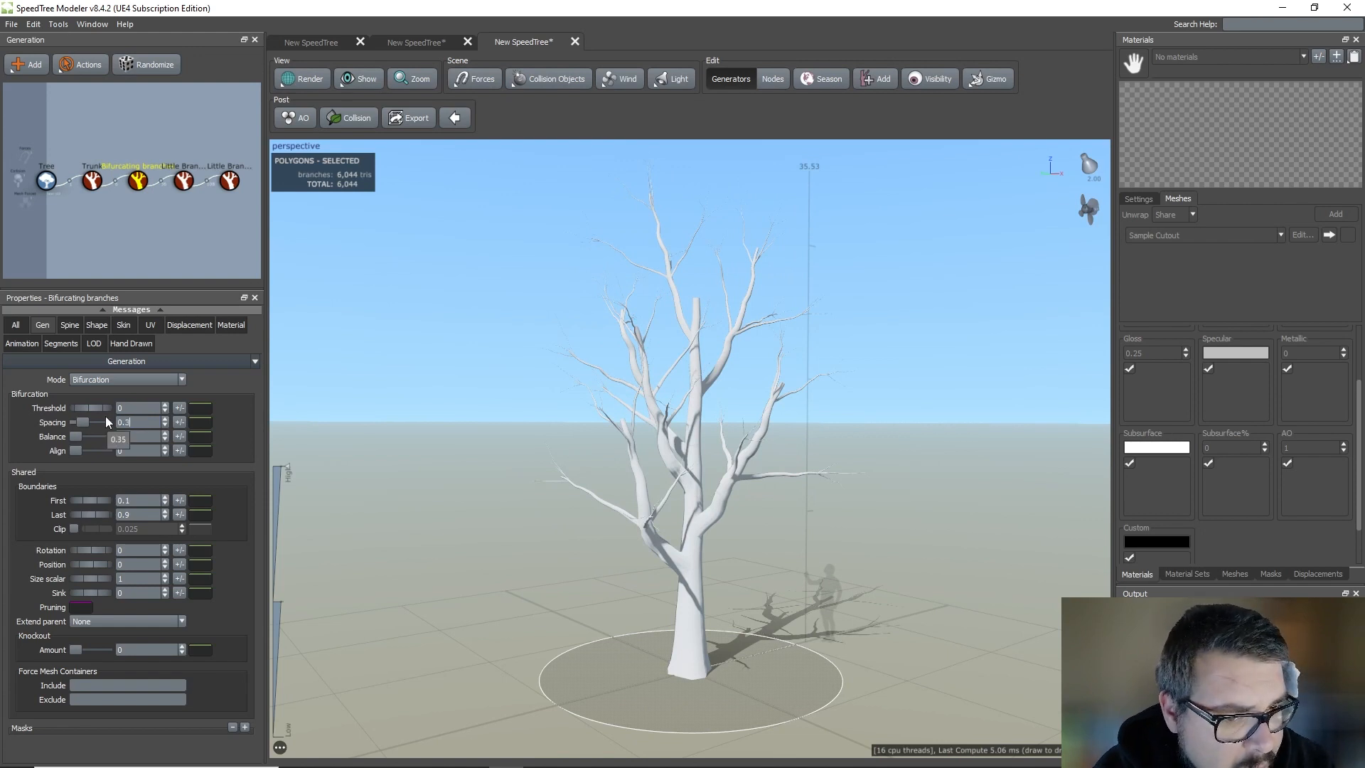
key("Return")
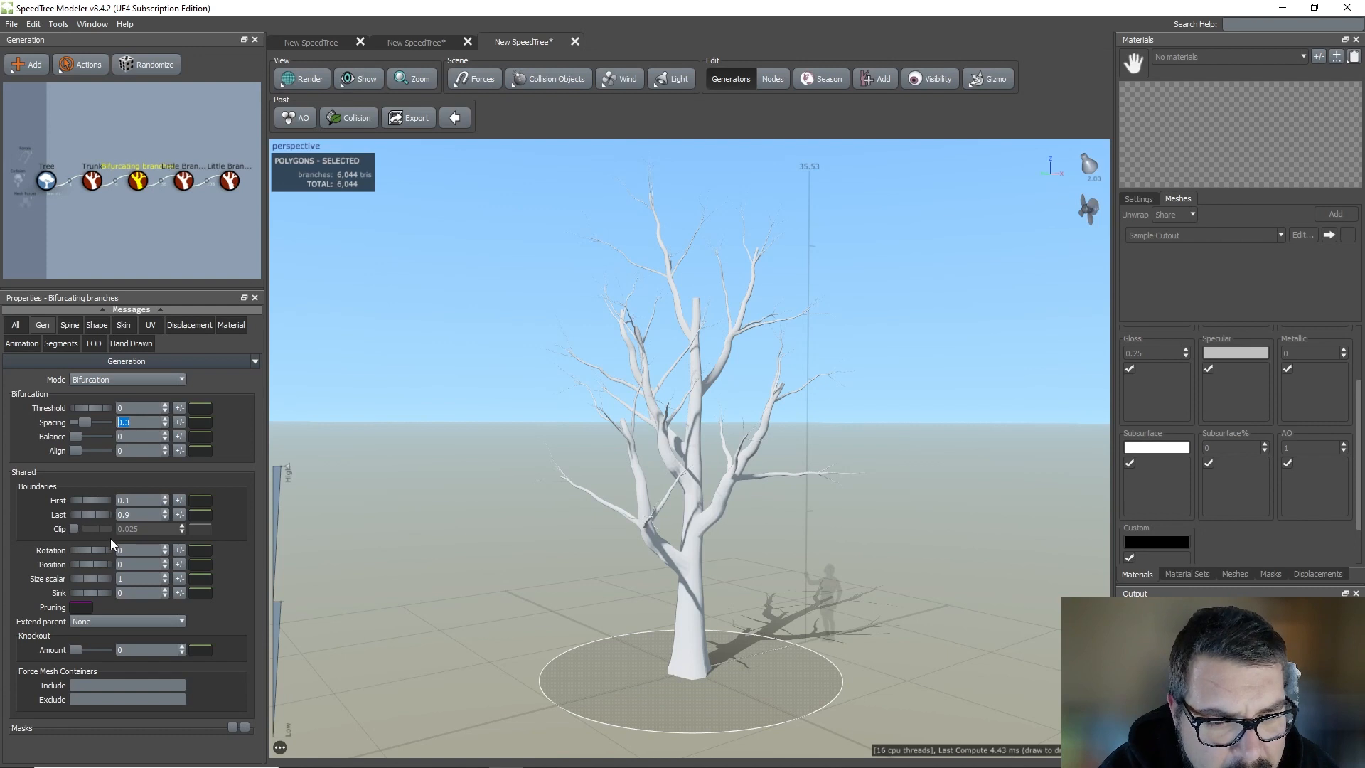
Delete the outermost Little Branches generator from the tree.
left_click(69, 326)
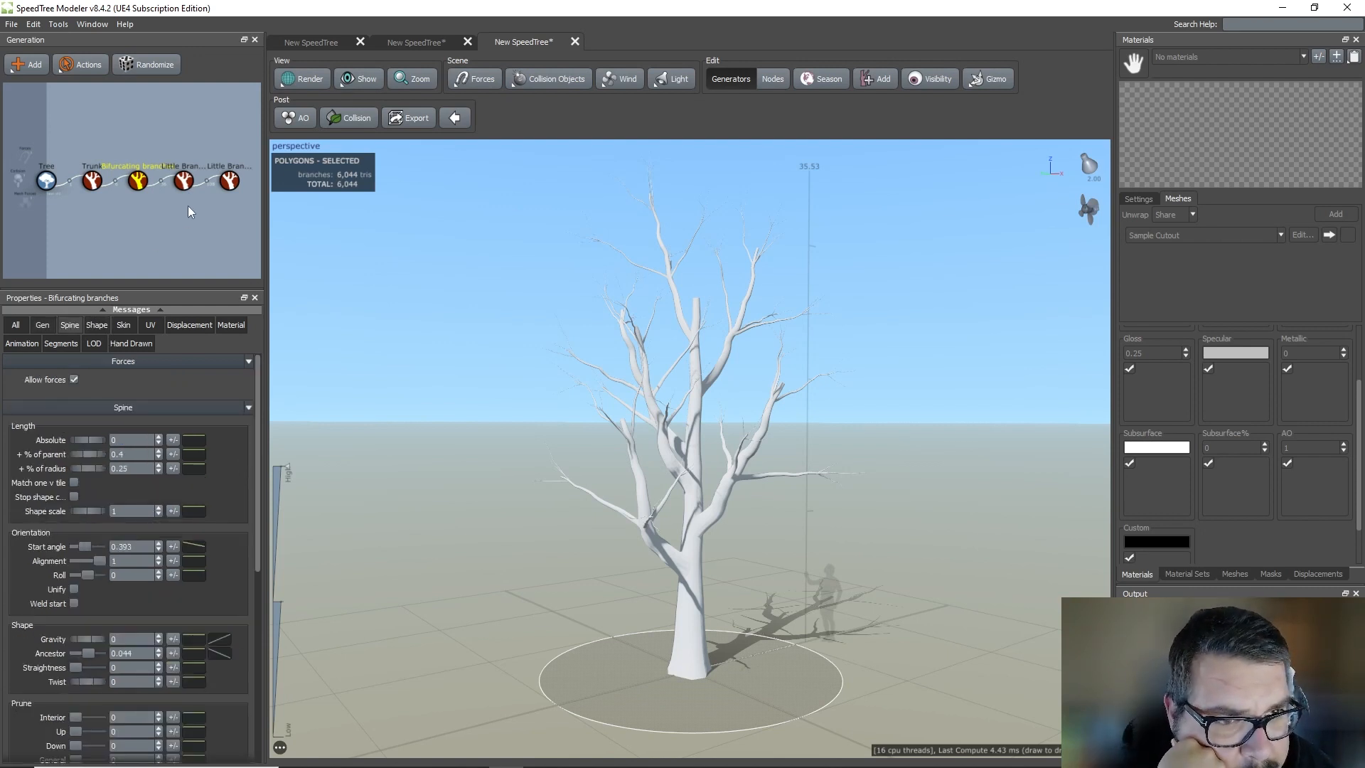
left_click(184, 182)
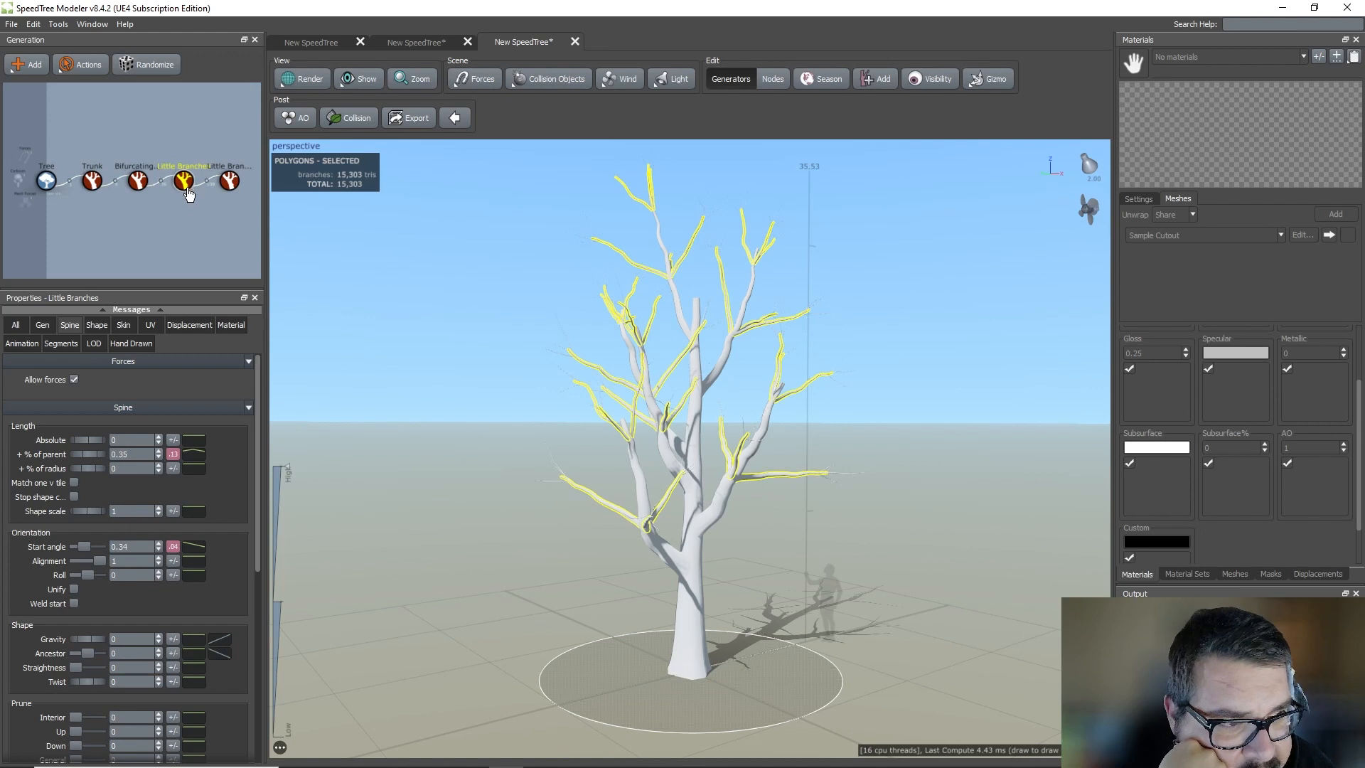
left_click(229, 182)
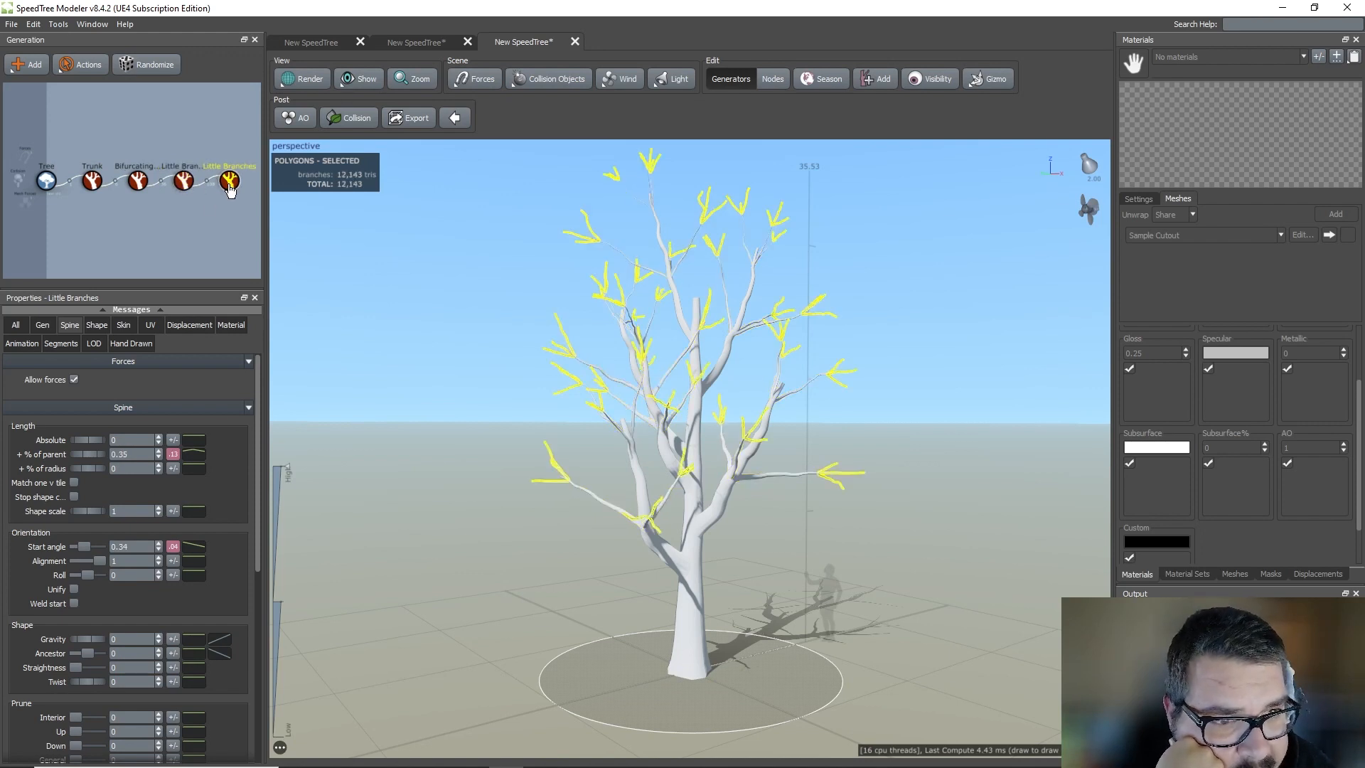
left_click(184, 182)
left_click(229, 182)
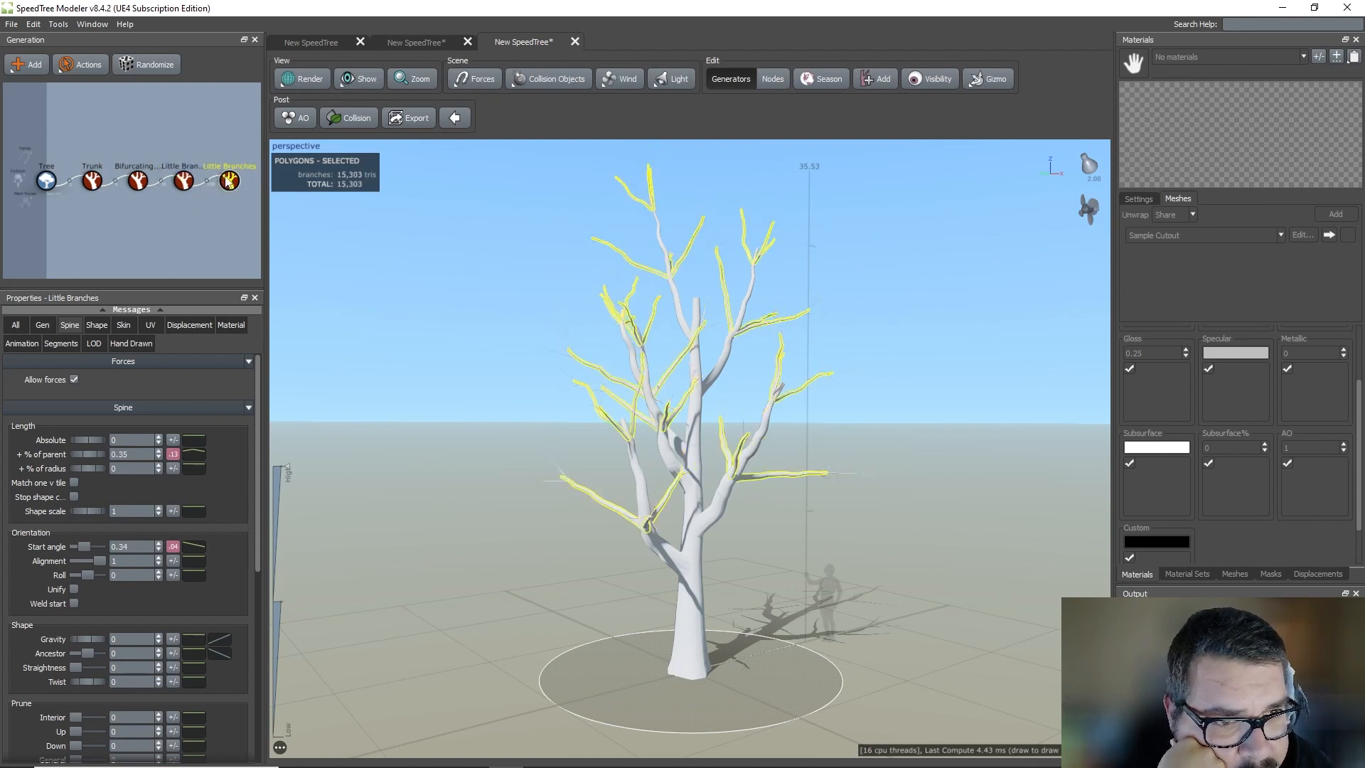
key("Delete")
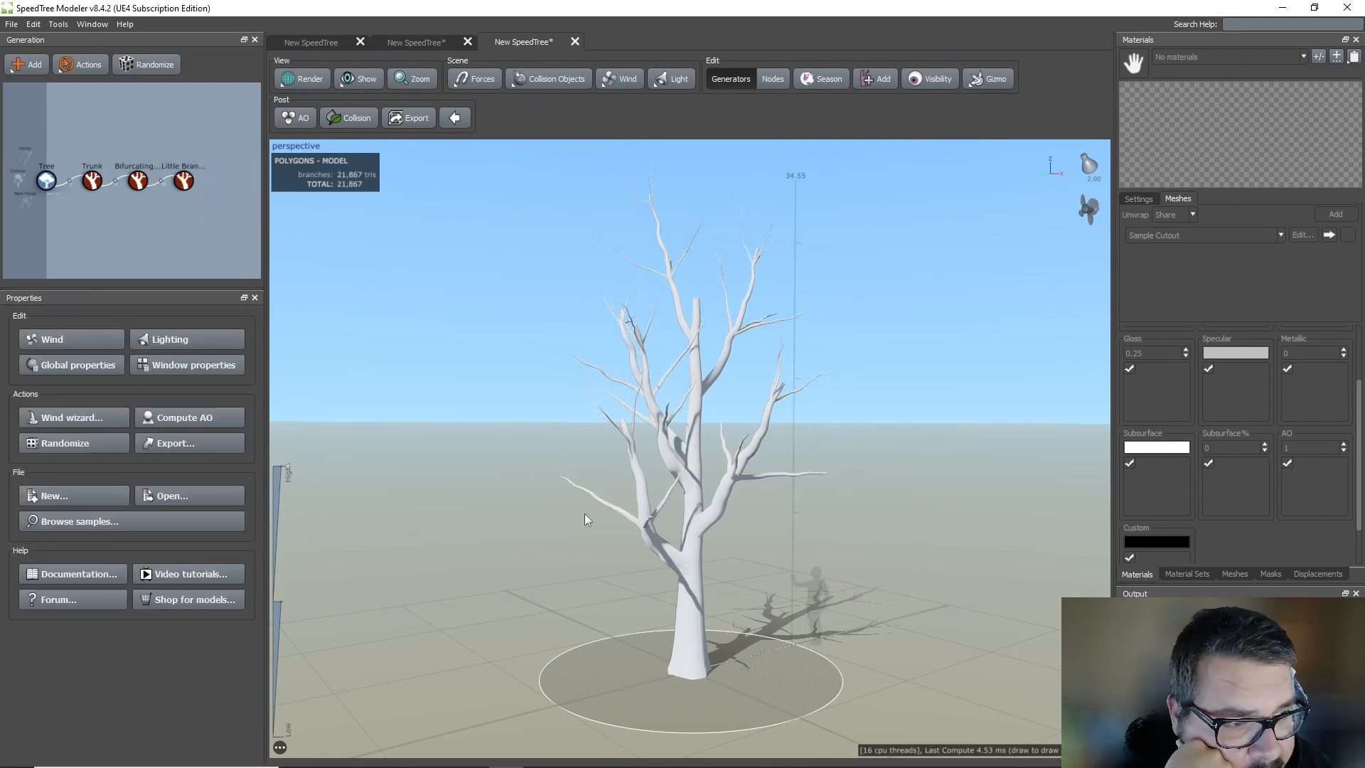
Set the spine gravity of the bifurcating branches to 0.14 so that they droop.
scroll(630, 526, "up", 2)
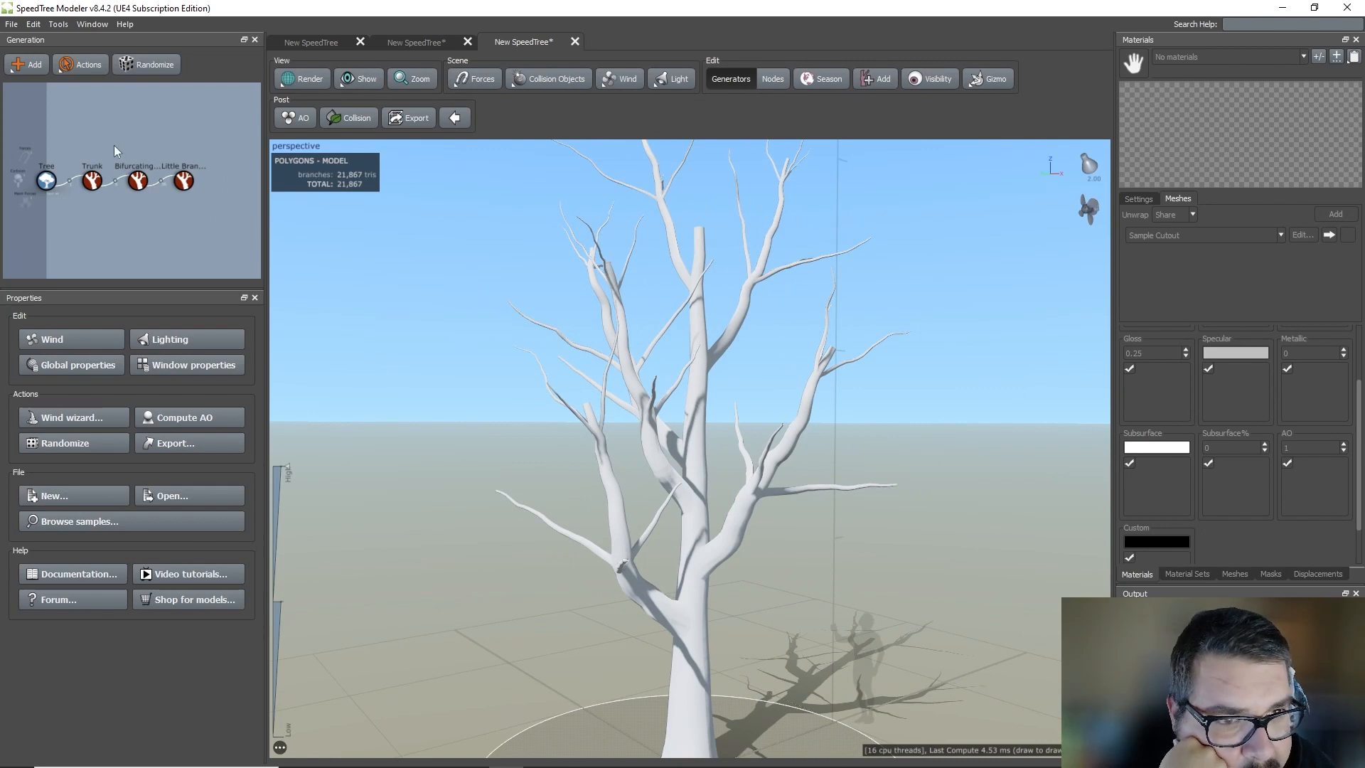
left_click(138, 182)
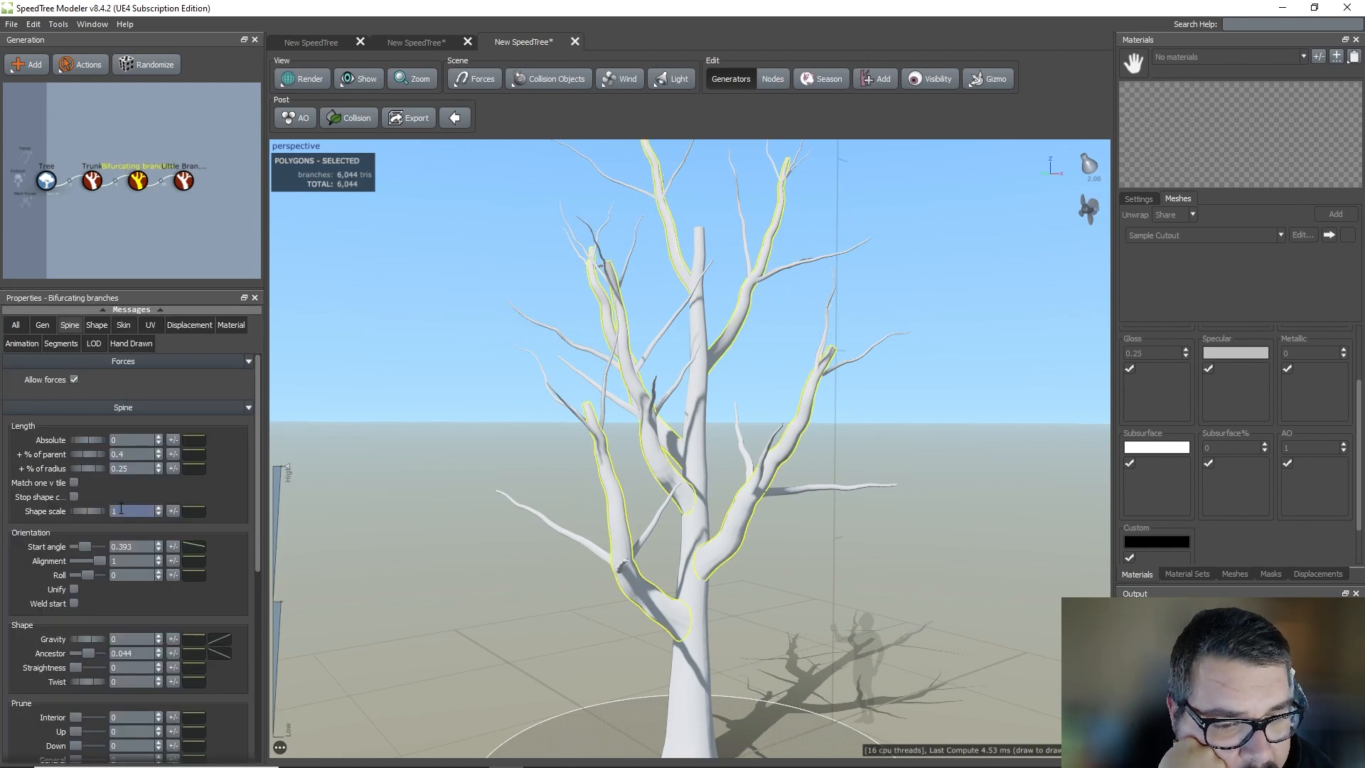
scroll(108, 625, "down", 1)
mouse_move(95, 598)
left_mouse_down()
mouse_move(83, 596)
mouse_move(104, 597)
left_mouse_up()
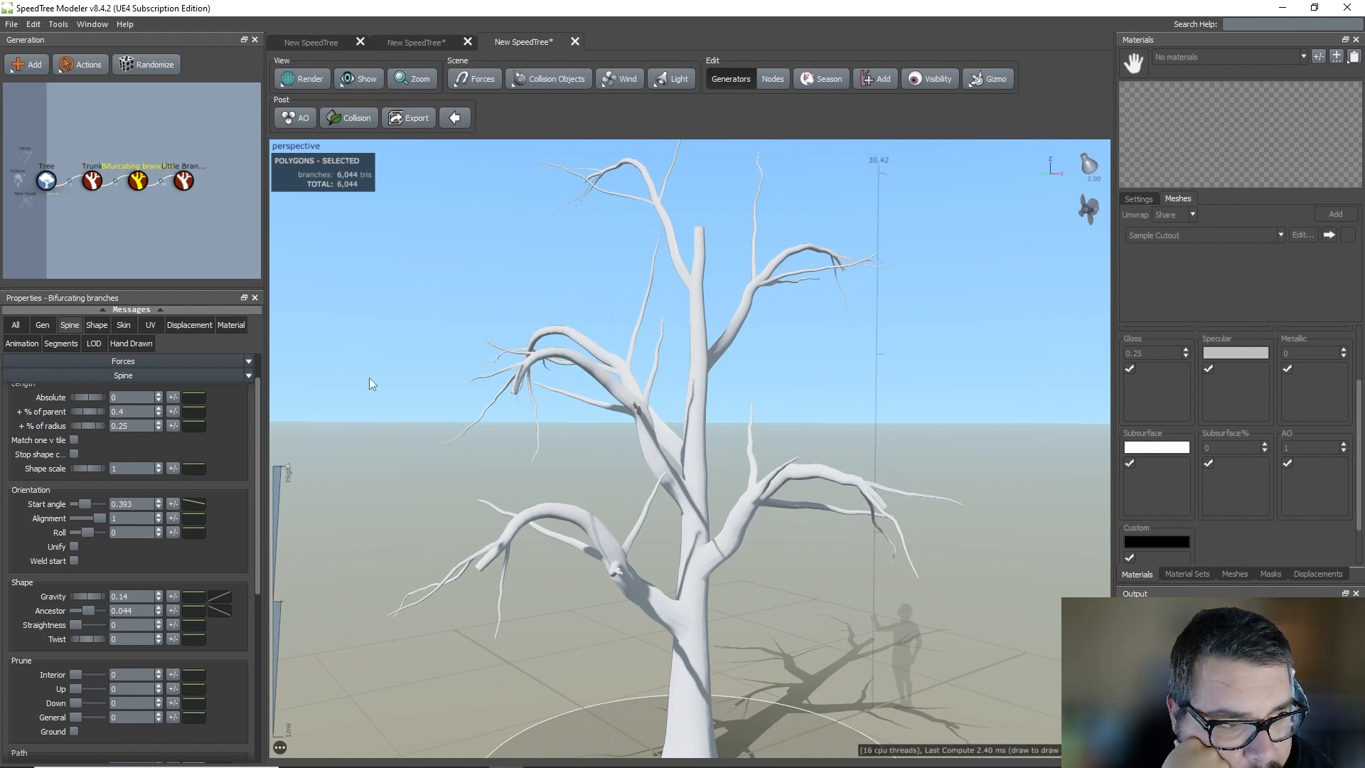
scroll(409, 392, "down", 2)
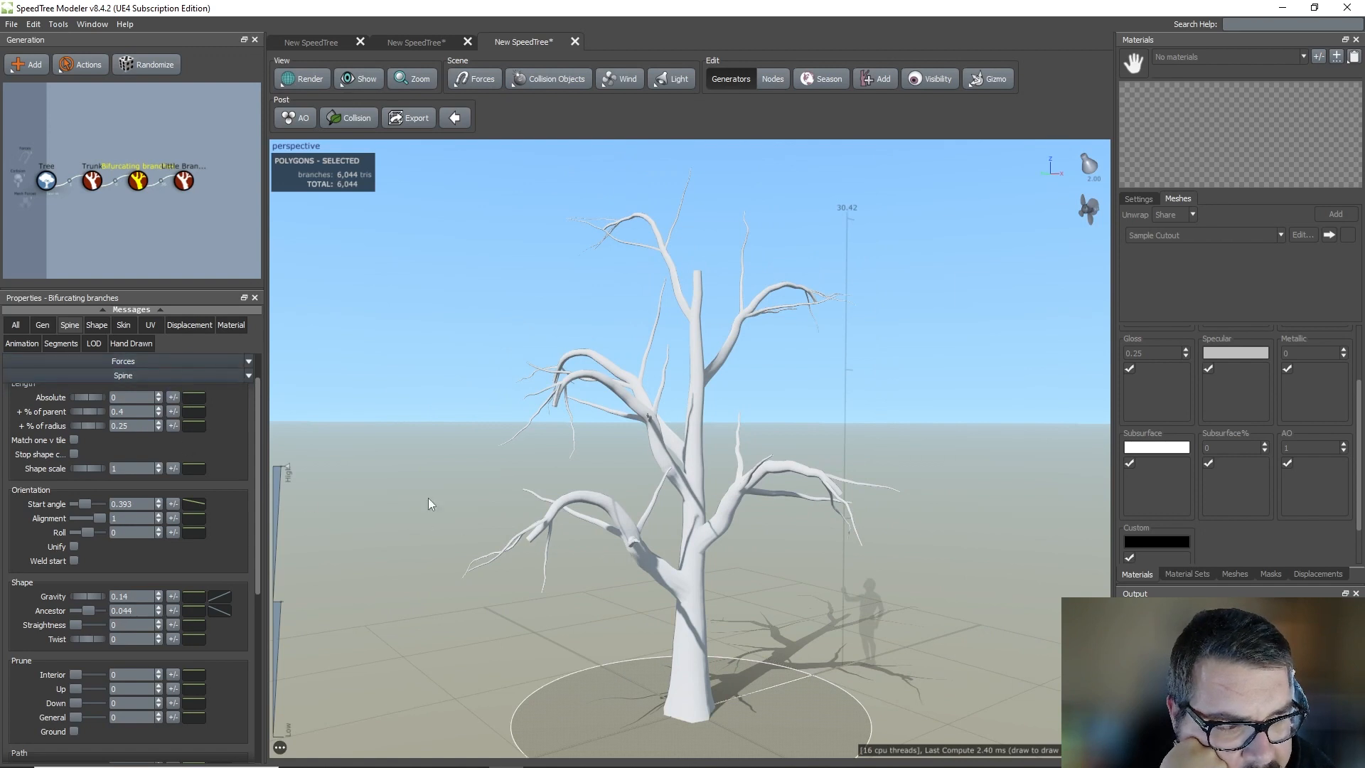
Set the % of radius length of the bifurcating branches' spine to 0.35.
left_click(91, 326)
left_click(48, 326)
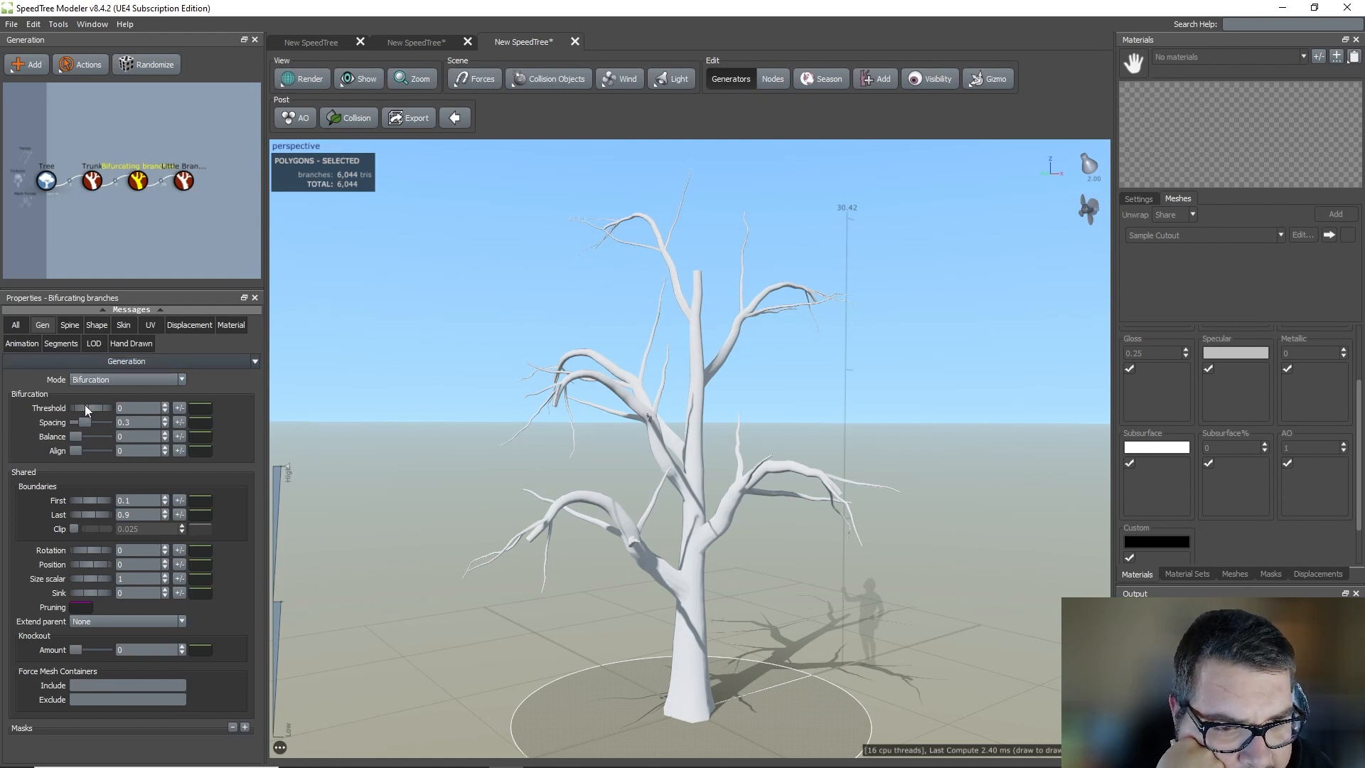
left_click(69, 326)
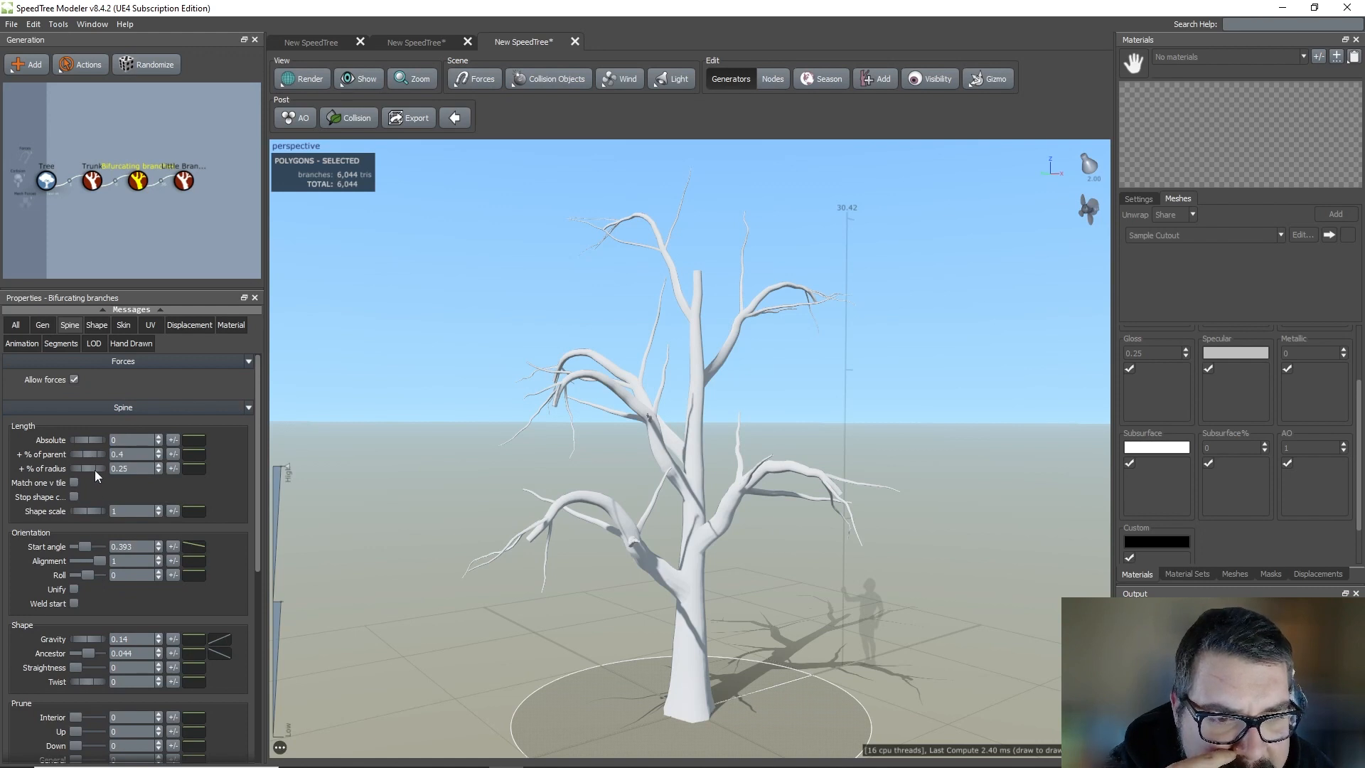
left_click_drag(95, 471, 68, 483)
type("0.35")
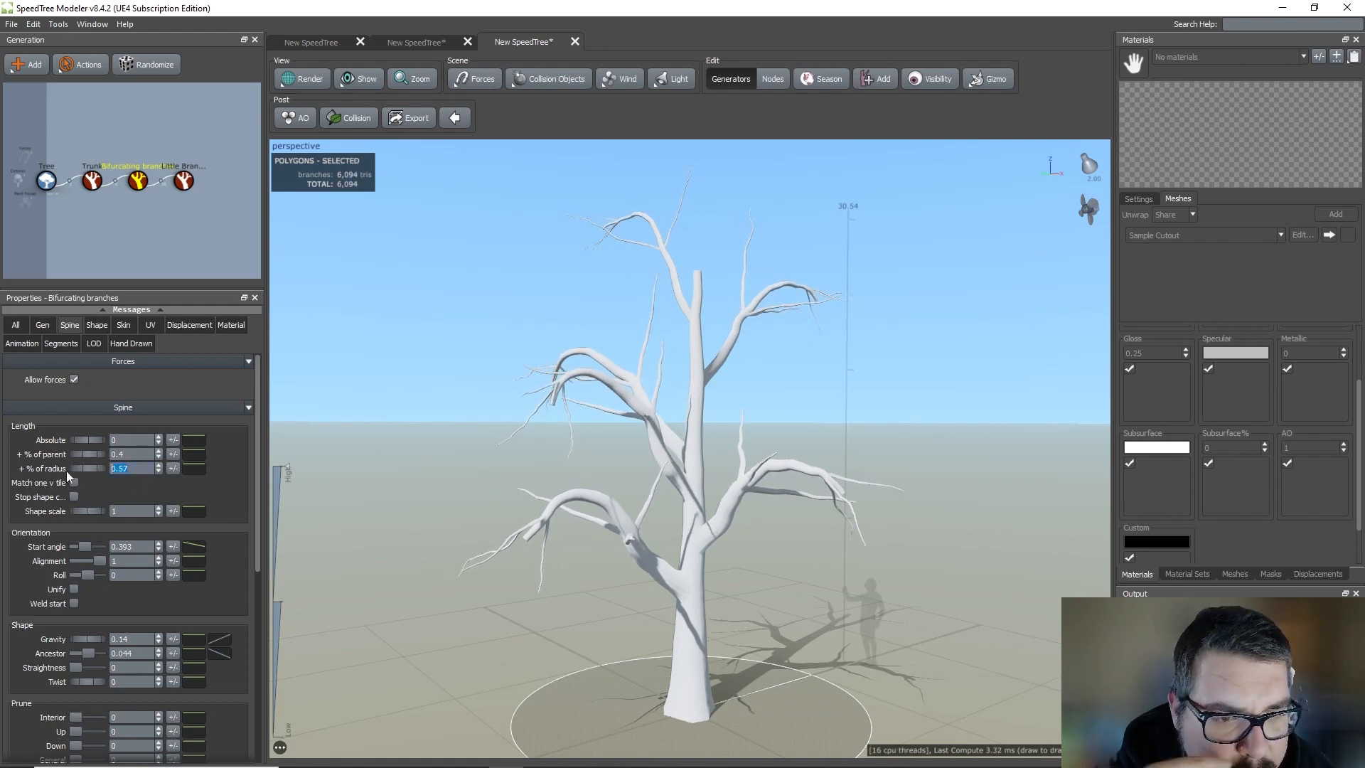
key("Return")
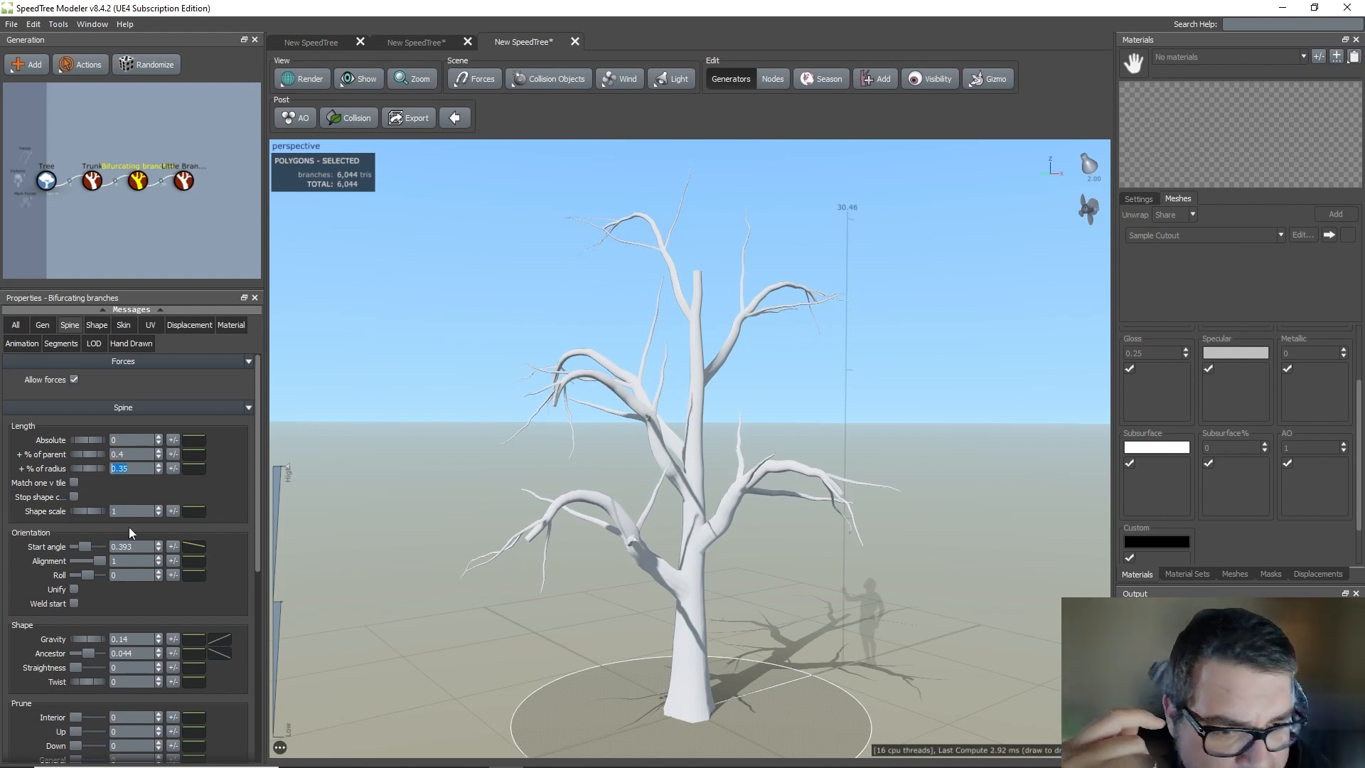
Reduce the bifurcating branches' skin radius to 0.46 % of parent.
scroll(122, 552, "down", 1)
scroll(123, 553, "up", 1)
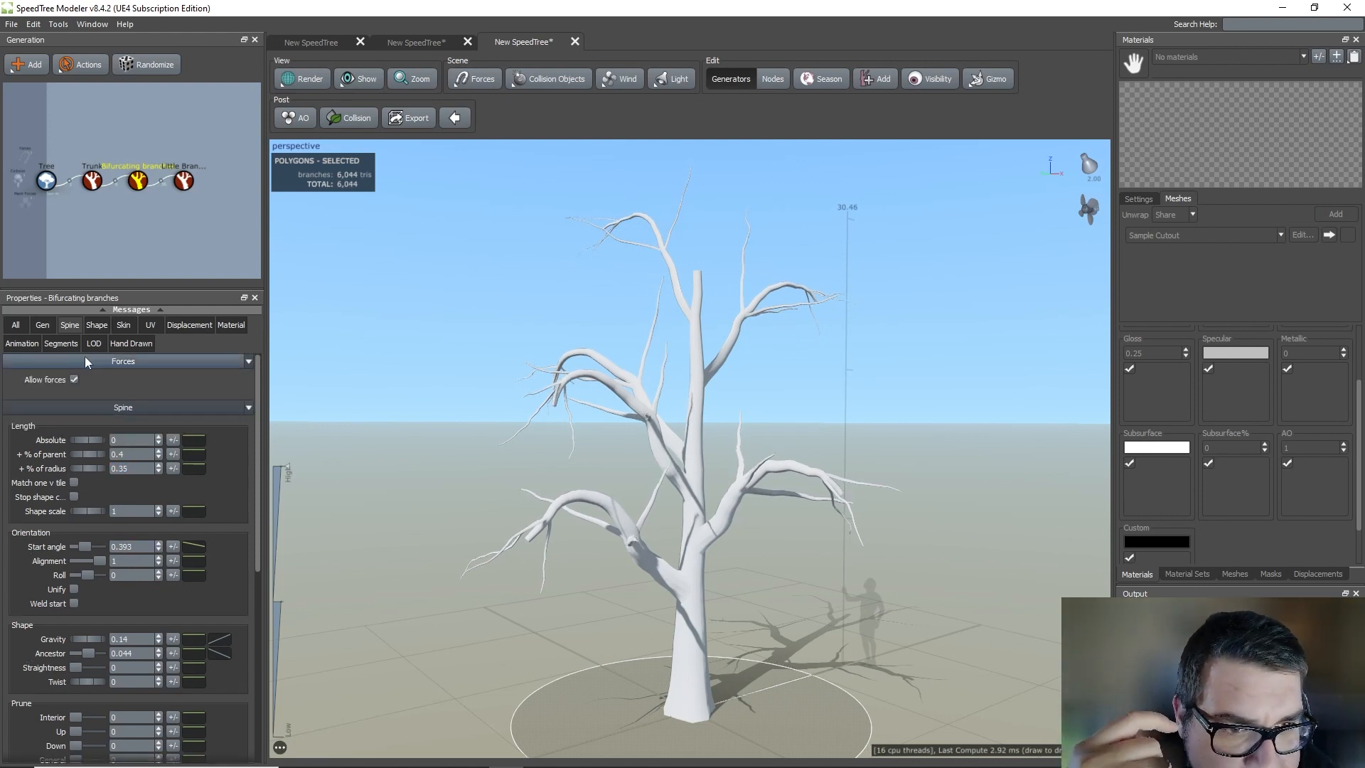
left_click(102, 324)
left_click(123, 325)
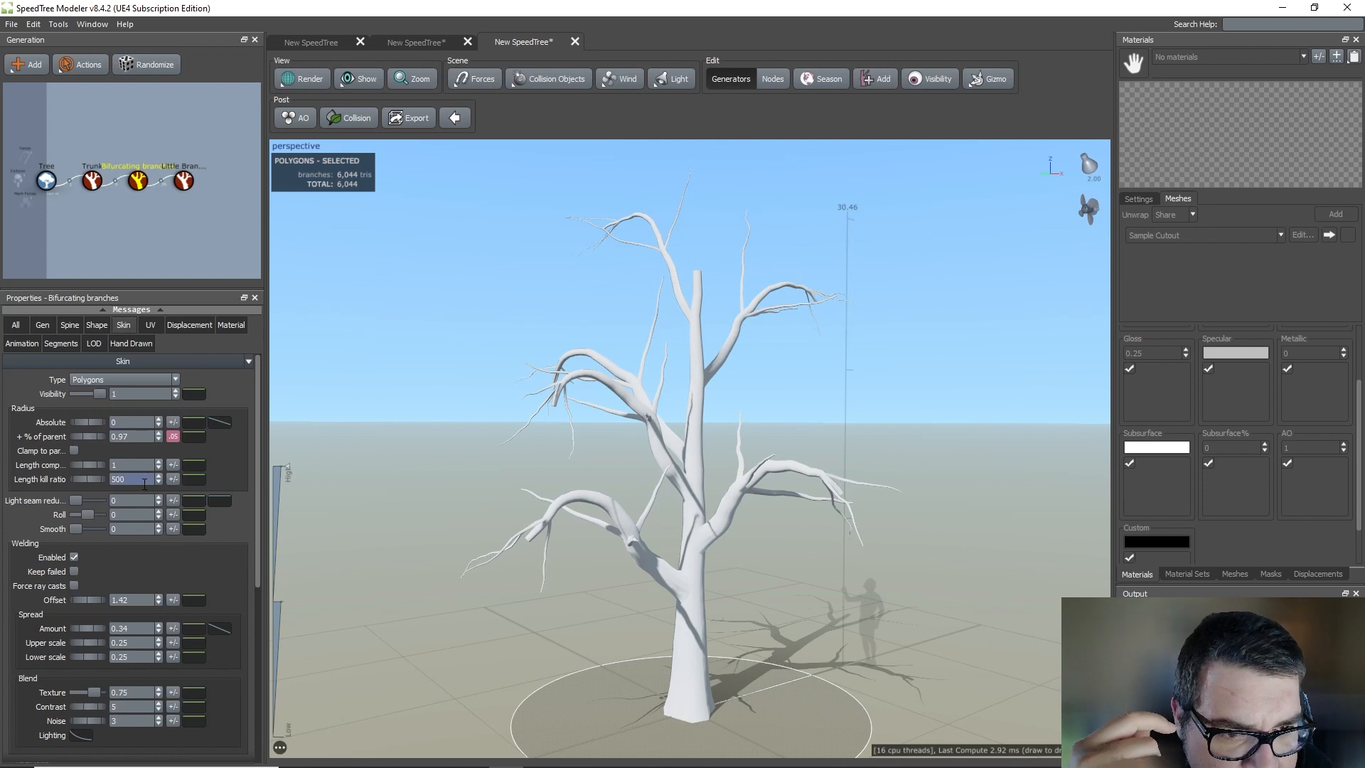
left_click_drag(101, 433, 66, 435)
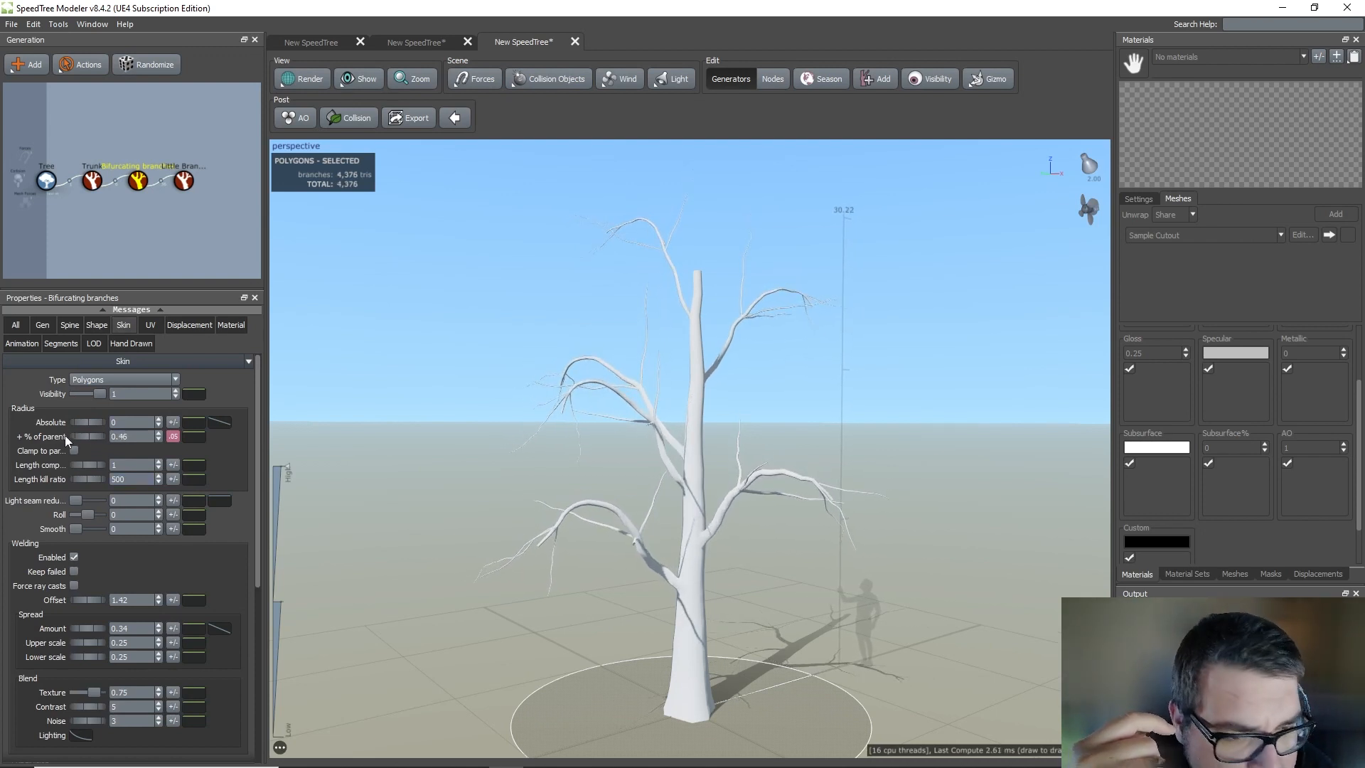
Set the bifurcating branches' skin radius % of parent to 0.4.
type("0")
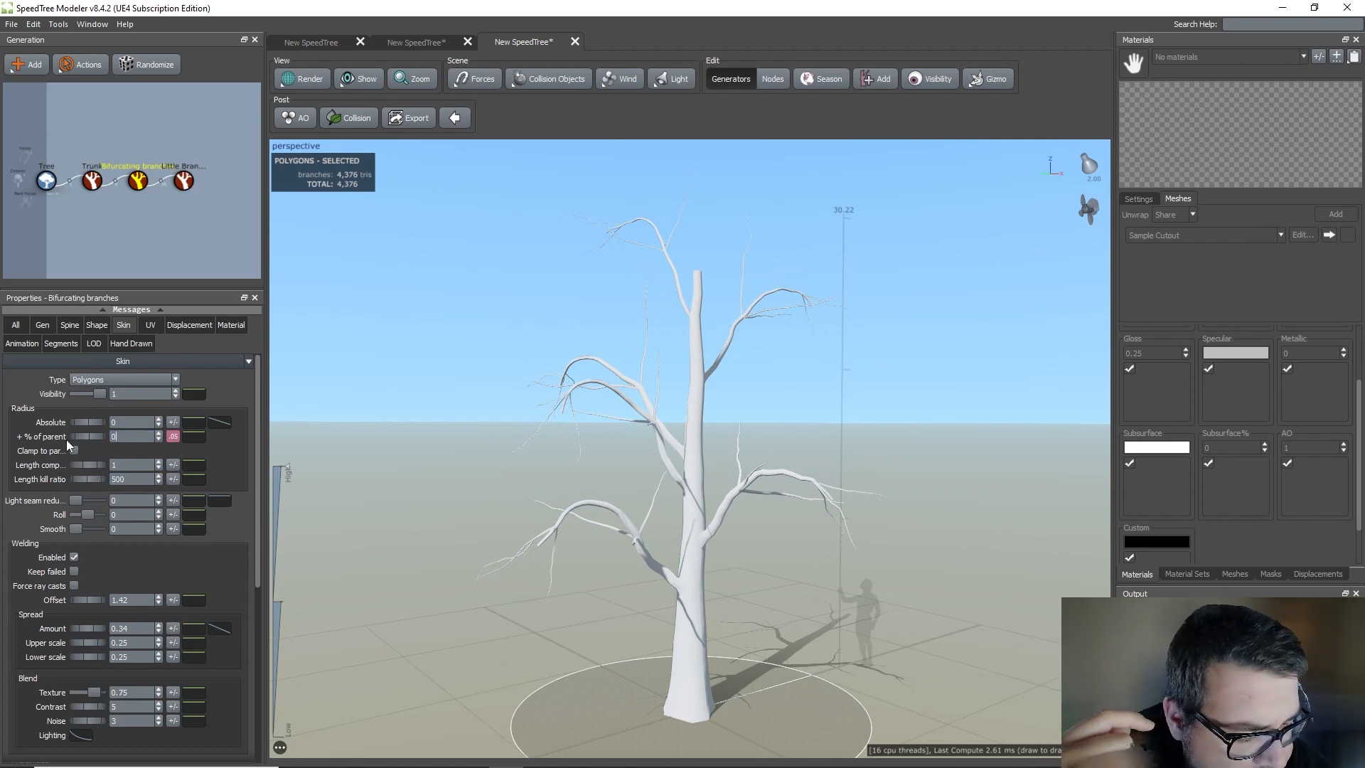
type(".4")
key("Return")
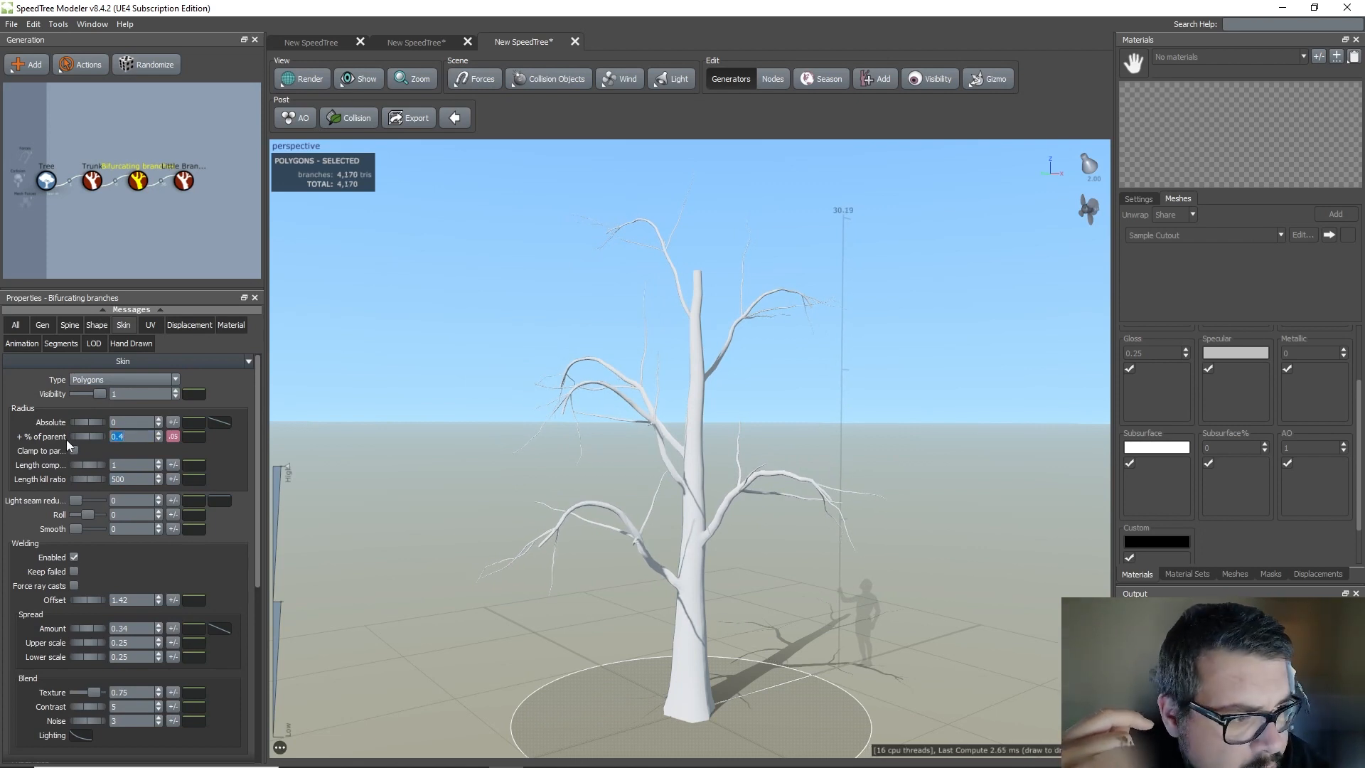
Set the absolute spine length of the bifurcating branches to 0.1 with a variance of 0.2.
left_click(71, 327)
left_click(87, 325)
left_click(68, 324)
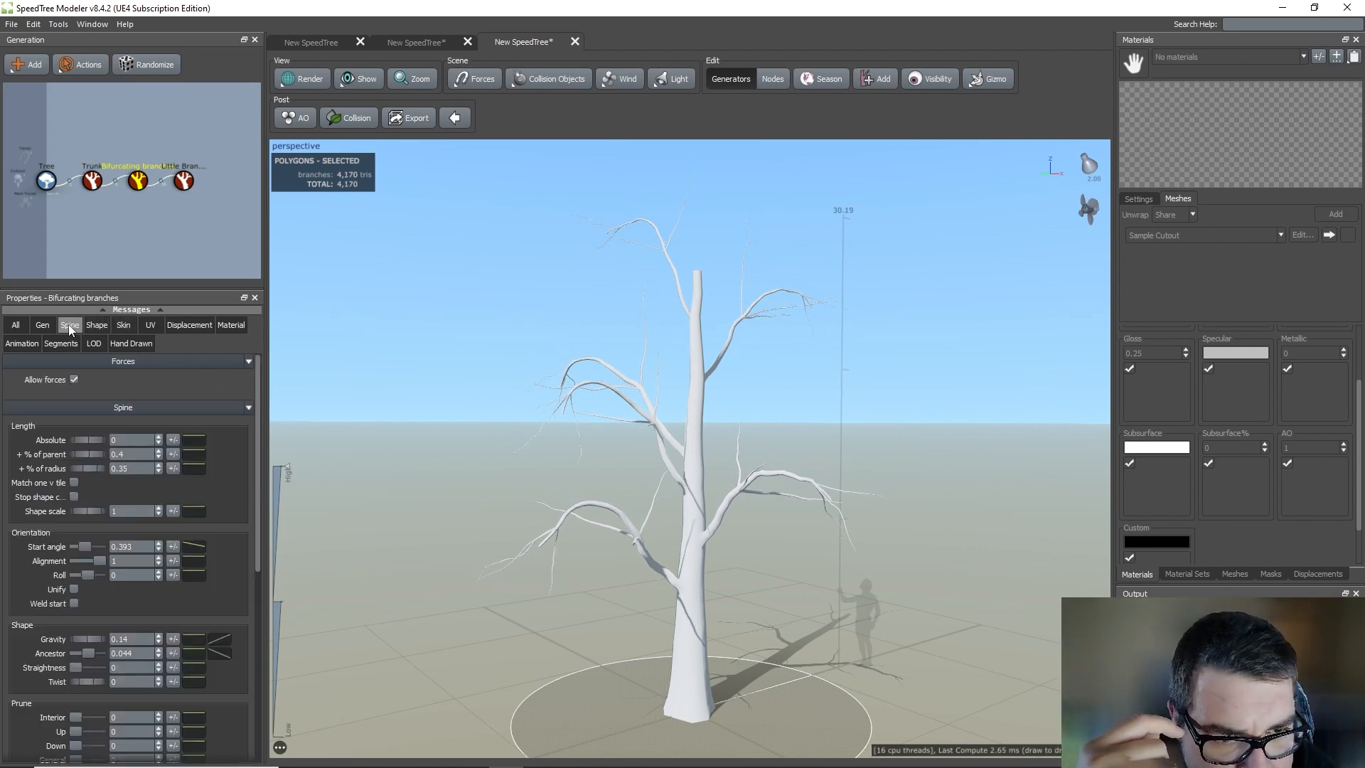
mouse_move(70, 442)
left_mouse_down()
mouse_move(107, 442)
mouse_move(83, 441)
left_mouse_up()
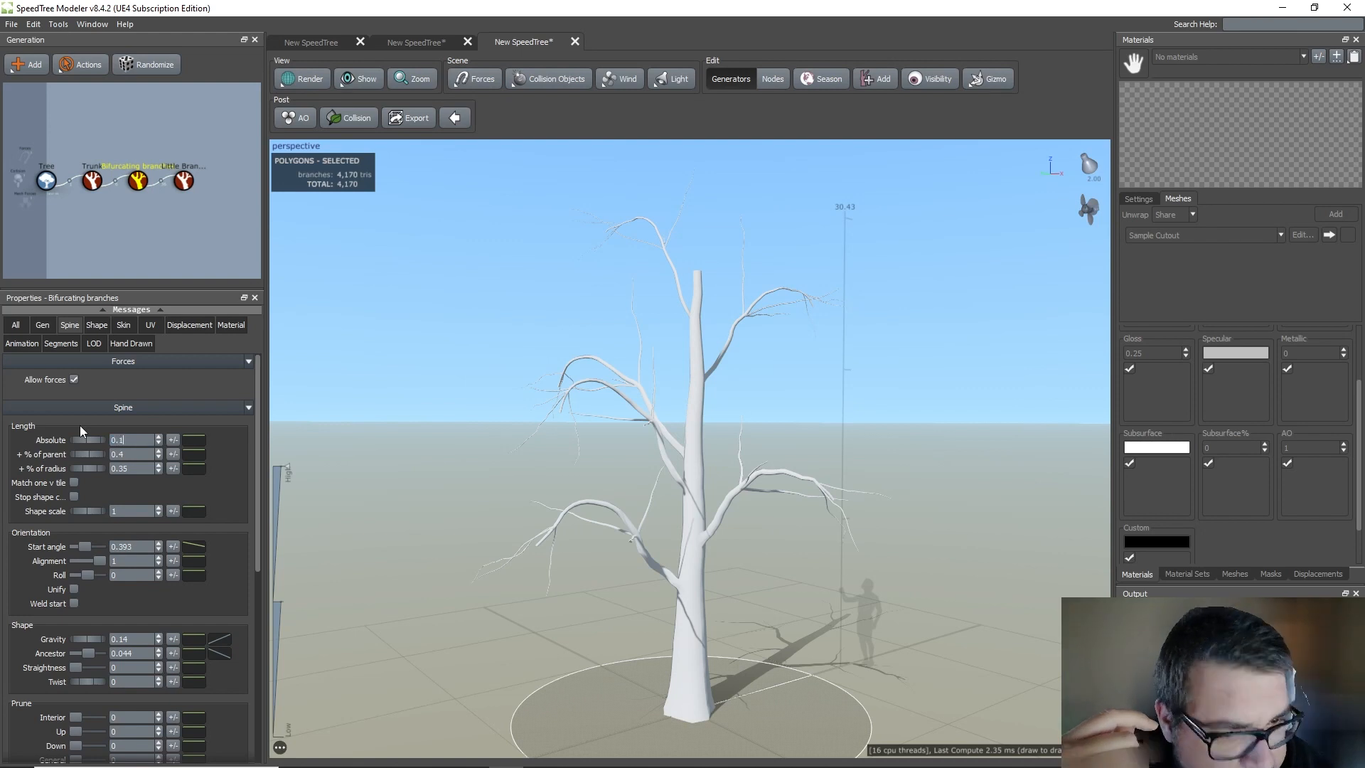
key("Return")
left_click(175, 440)
type("0")
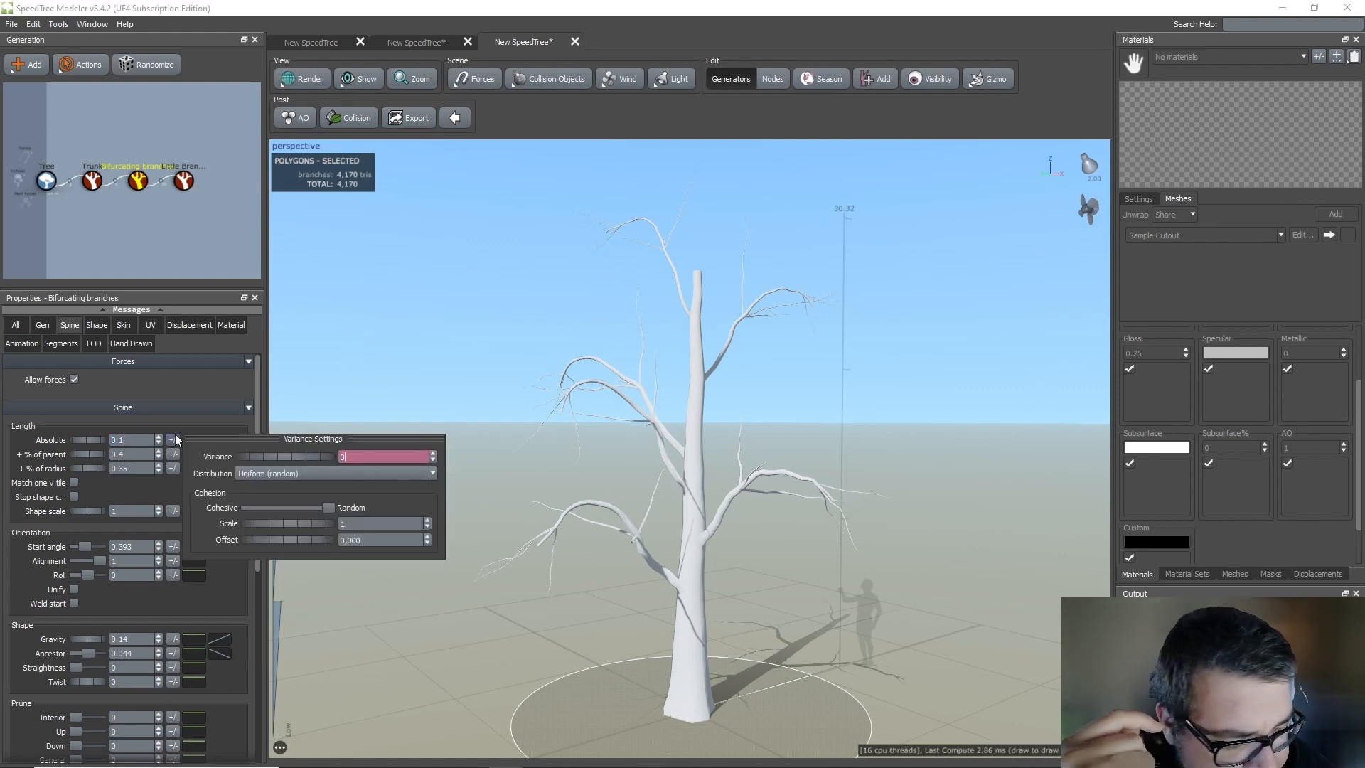
type(".2")
key("Return")
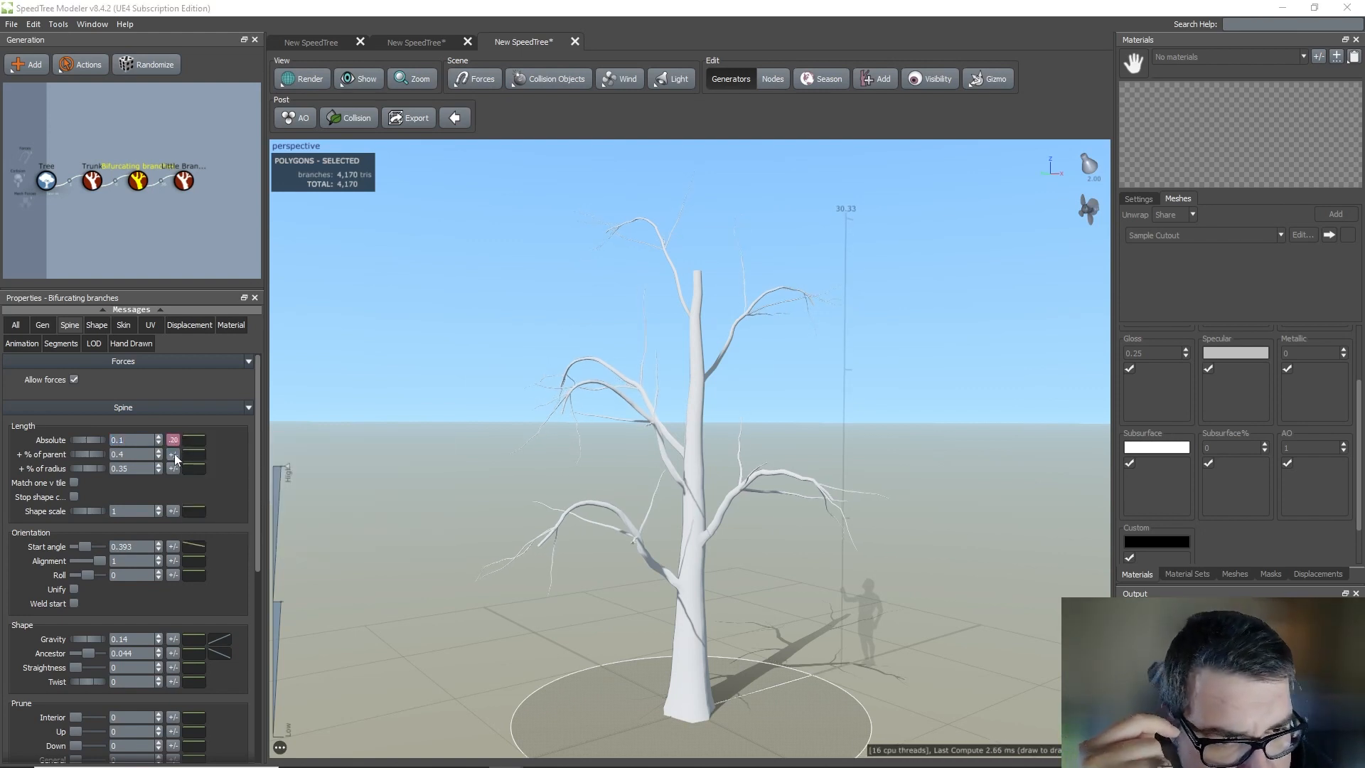
Give the bifurcating branches' % of parent spine length a variance of 0.1.
left_click(173, 454)
type(".1")
key("Return")
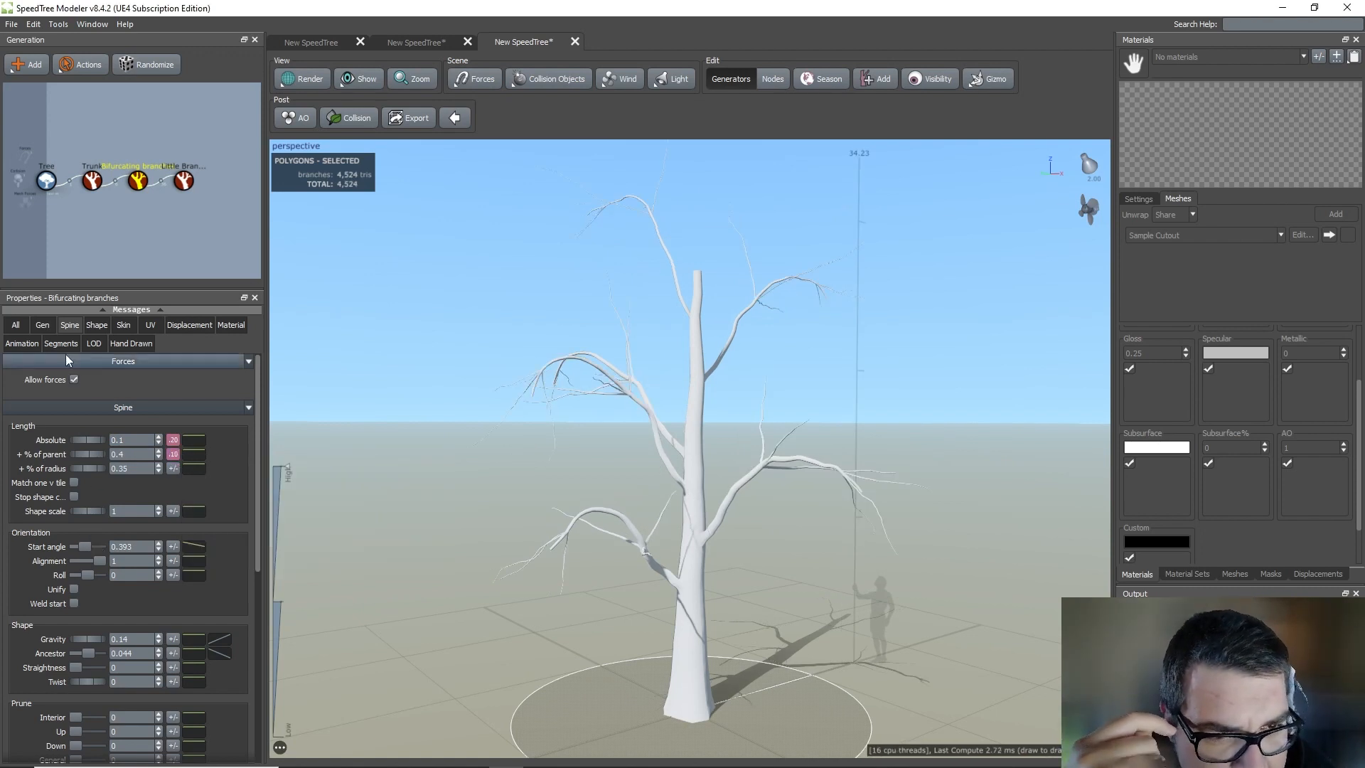
Try the Classic generation mode on the bifurcating branches, and switch them to Proportional.
left_click(45, 325)
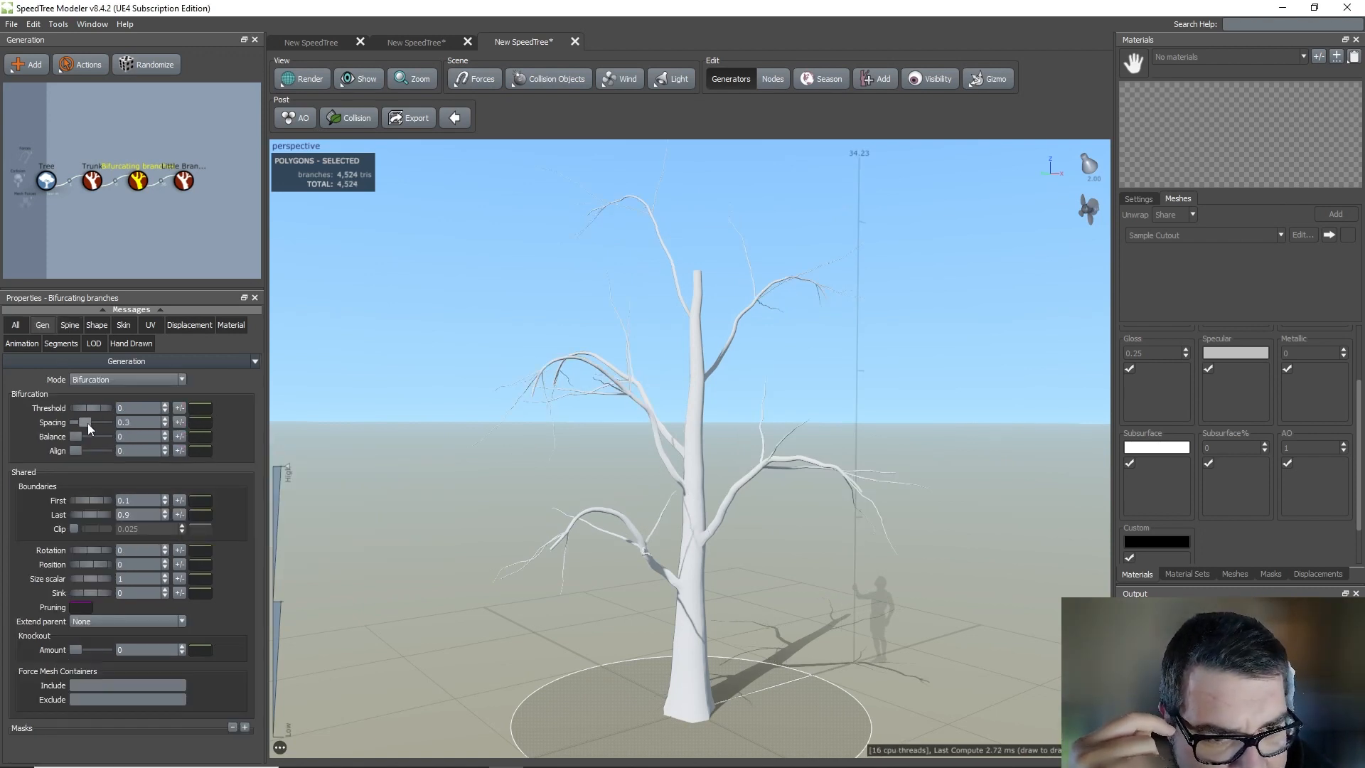
left_click(121, 377)
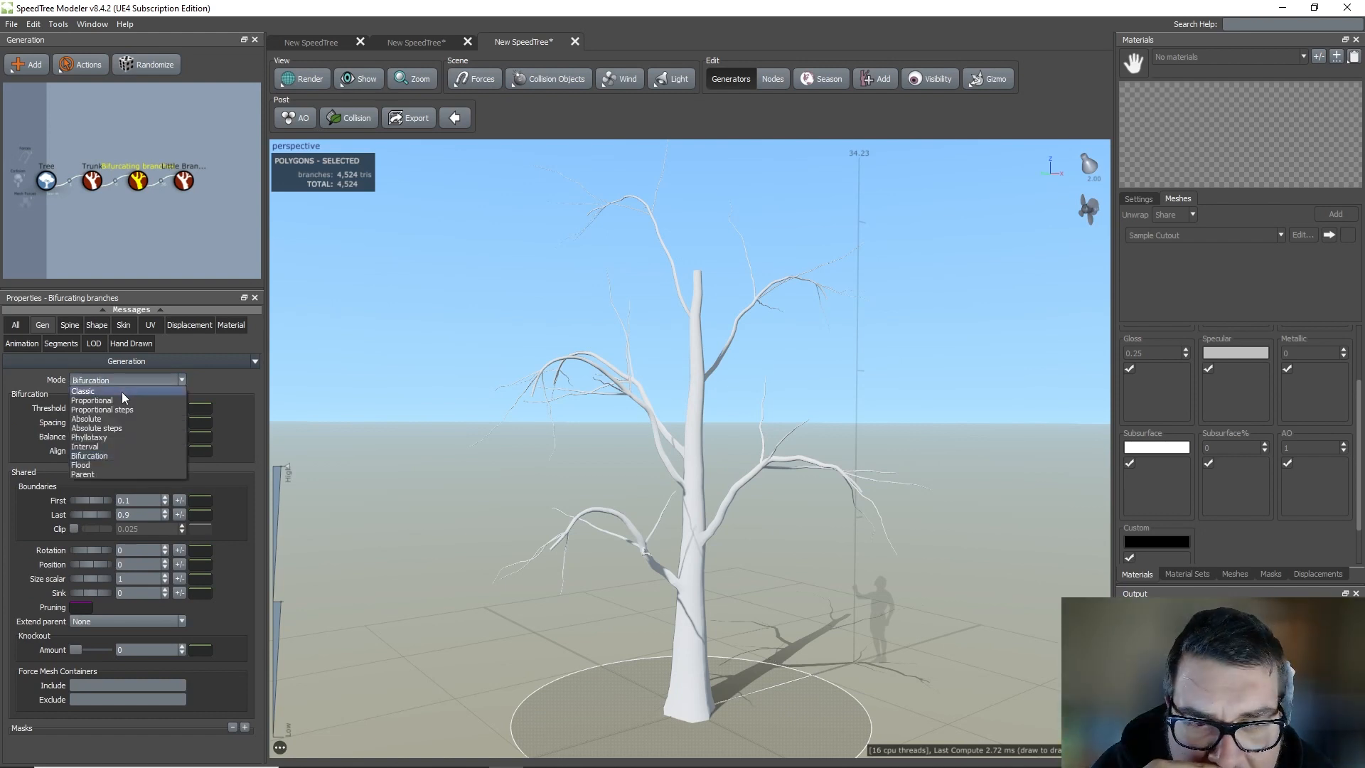
left_click(121, 394)
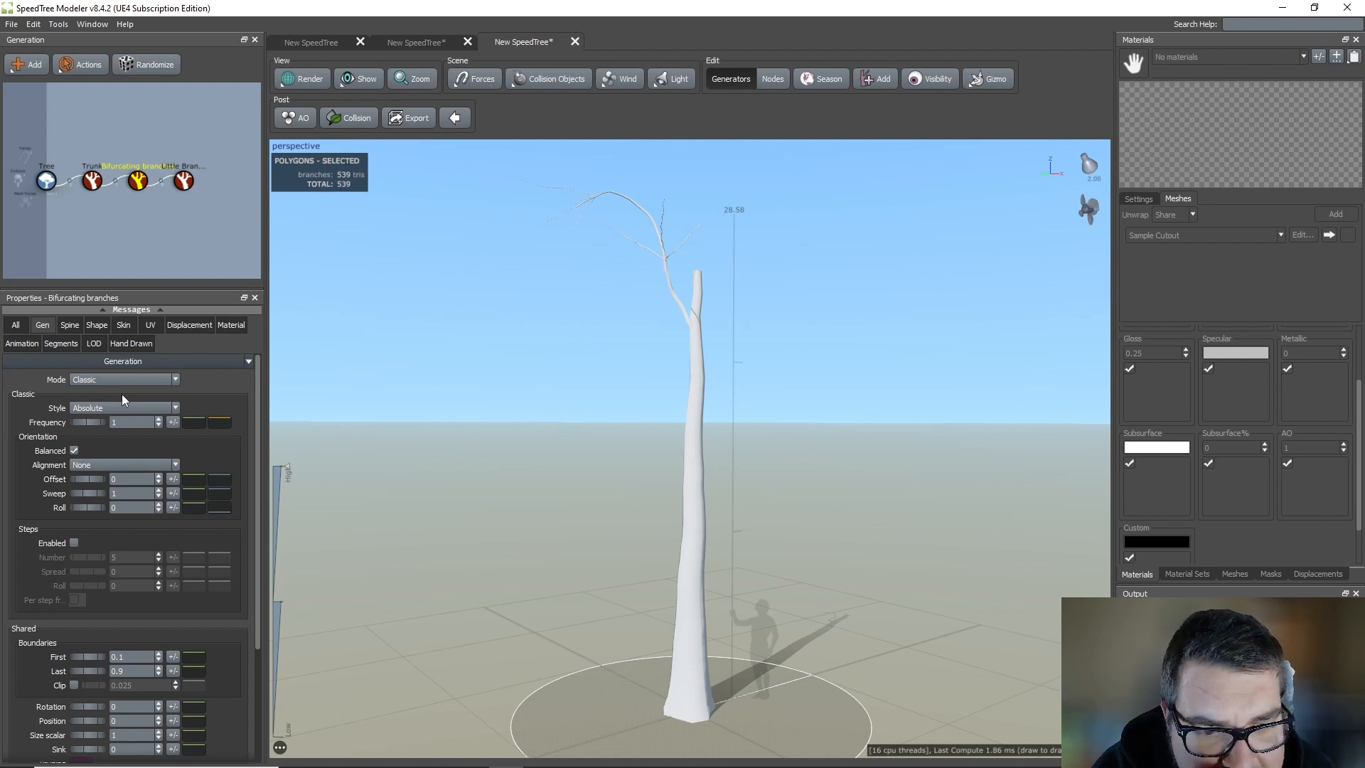
left_click(128, 382)
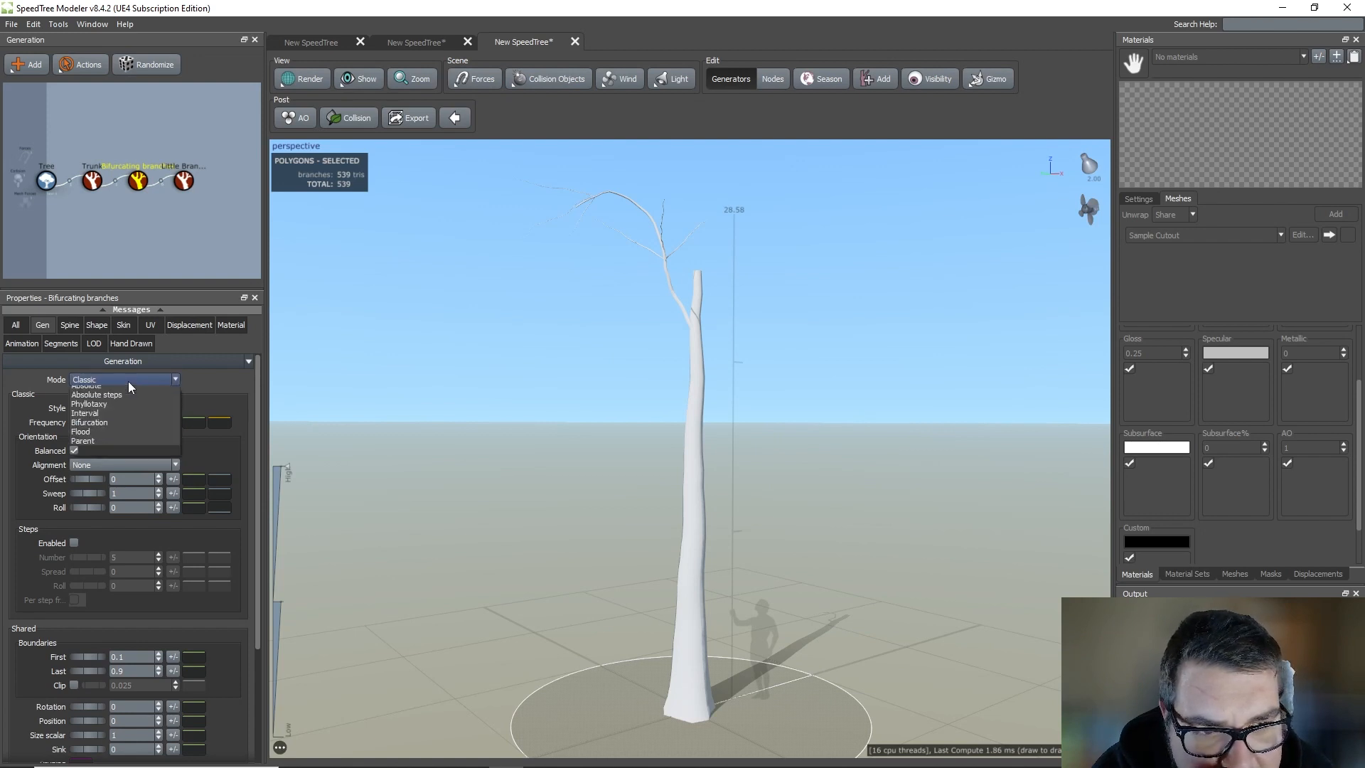
left_click(120, 402)
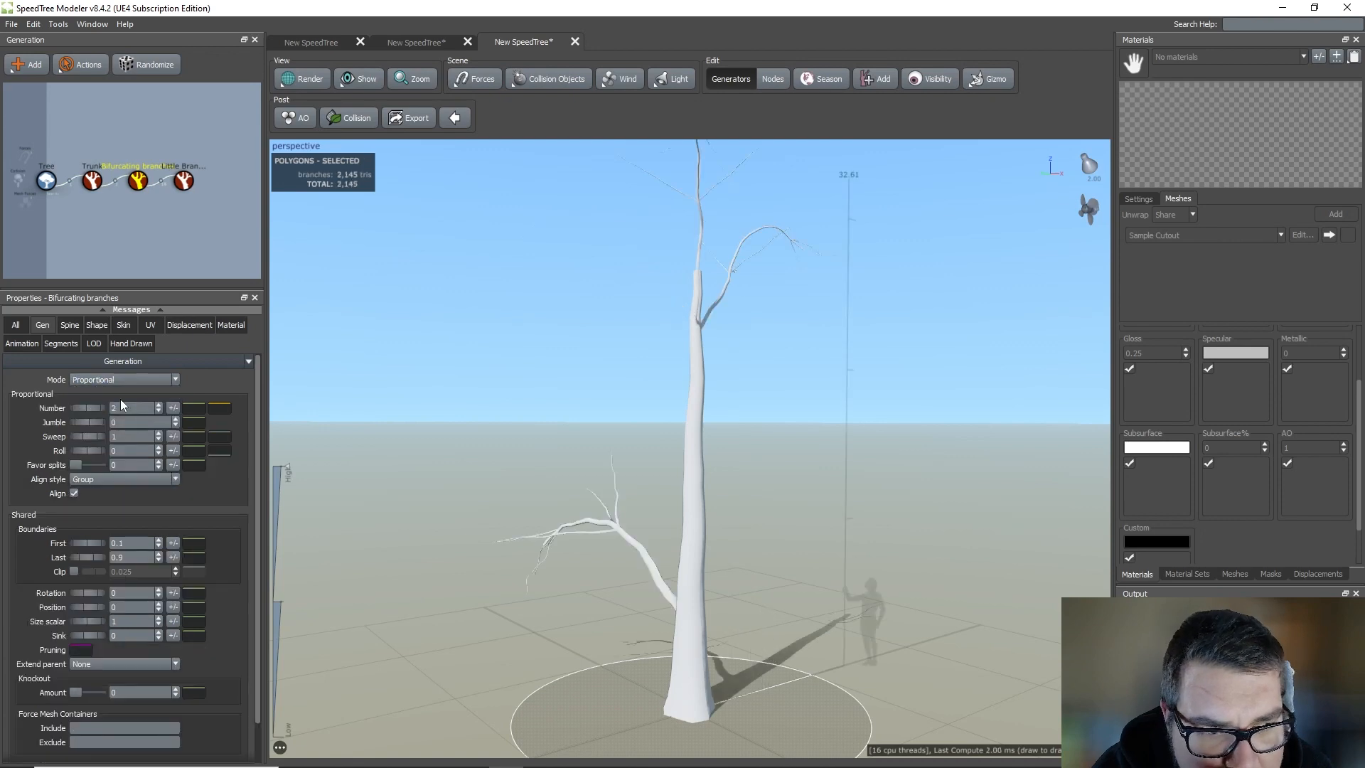
Set the proportional number of bifurcating branches on the trunk to 30.
left_click_drag(88, 407, 450, 451)
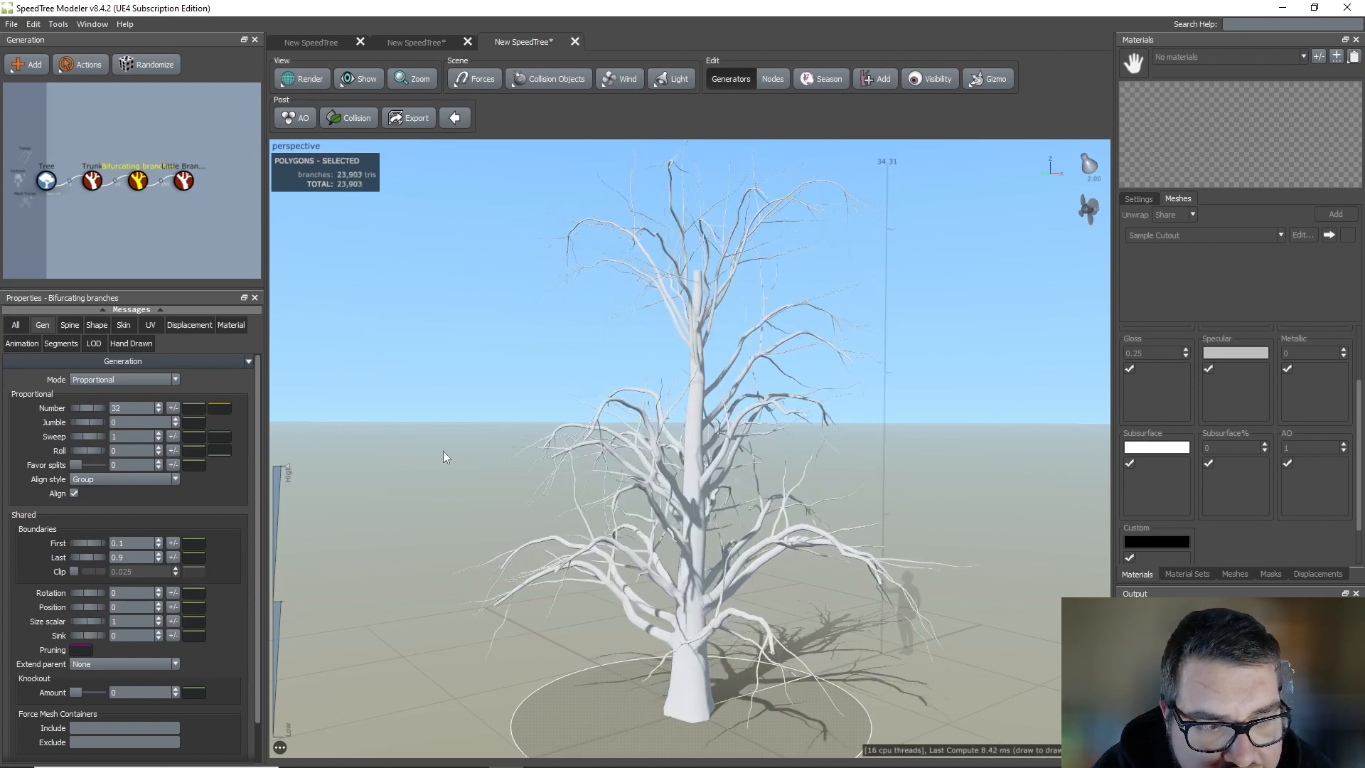
double_click(114, 407)
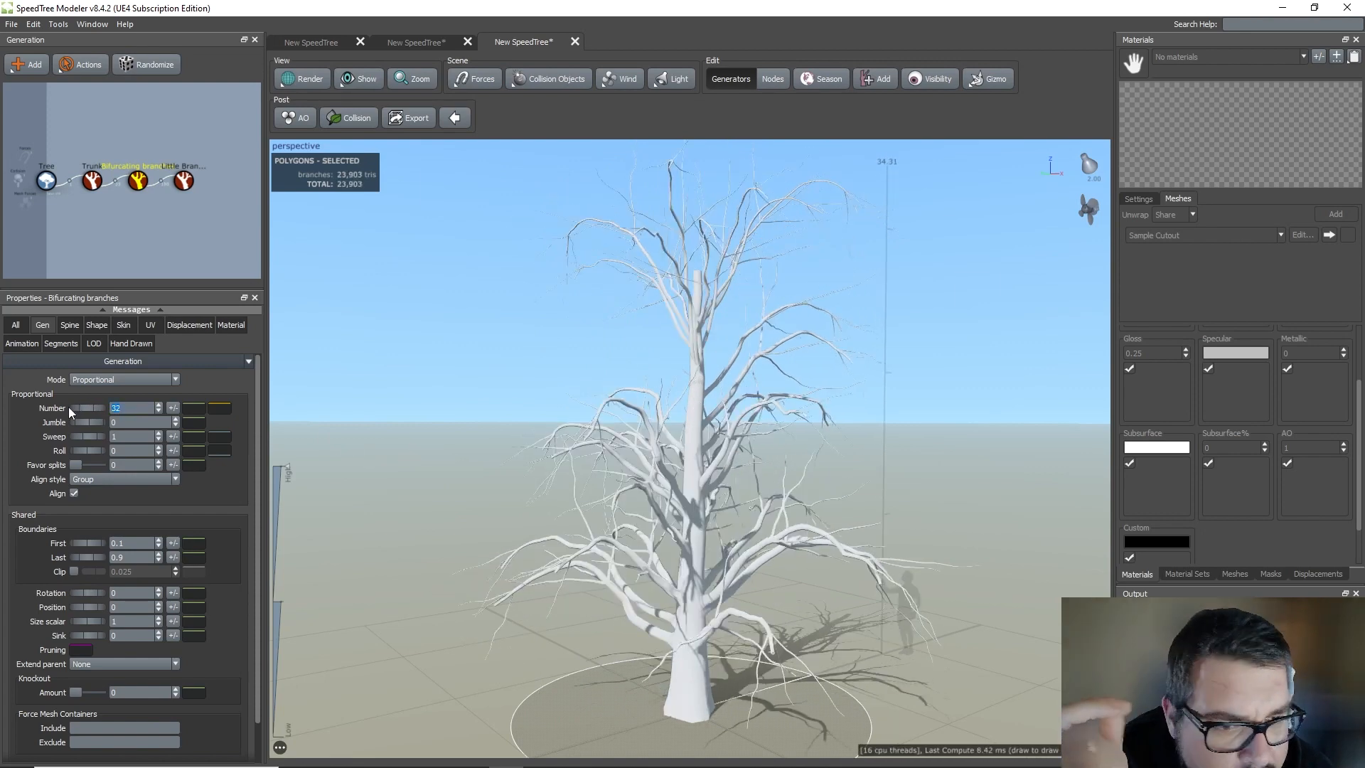
type("30")
key("Return")
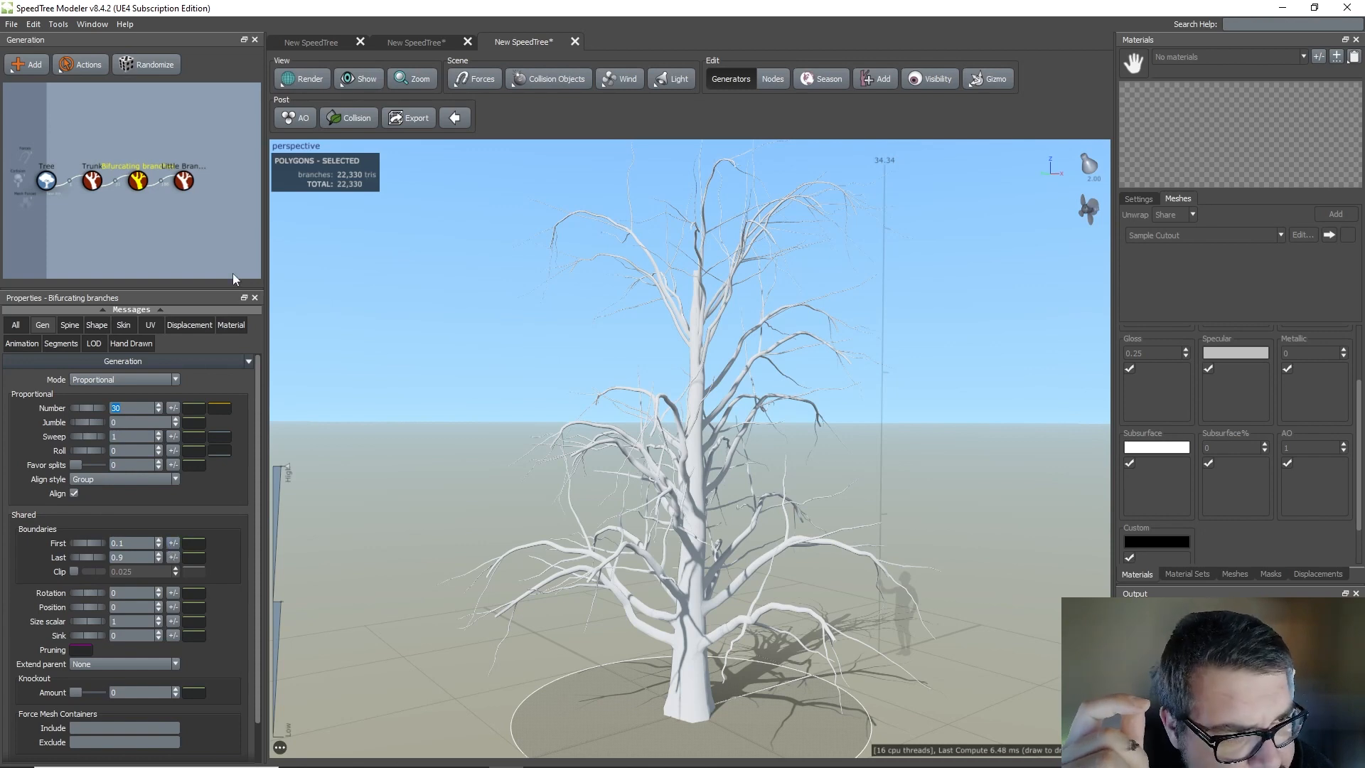
Randomize the bifurcating branches, and with nothing selected randomize the whole tree several times for a new branch layout.
left_click(152, 66)
left_click(152, 66)
left_click(152, 67)
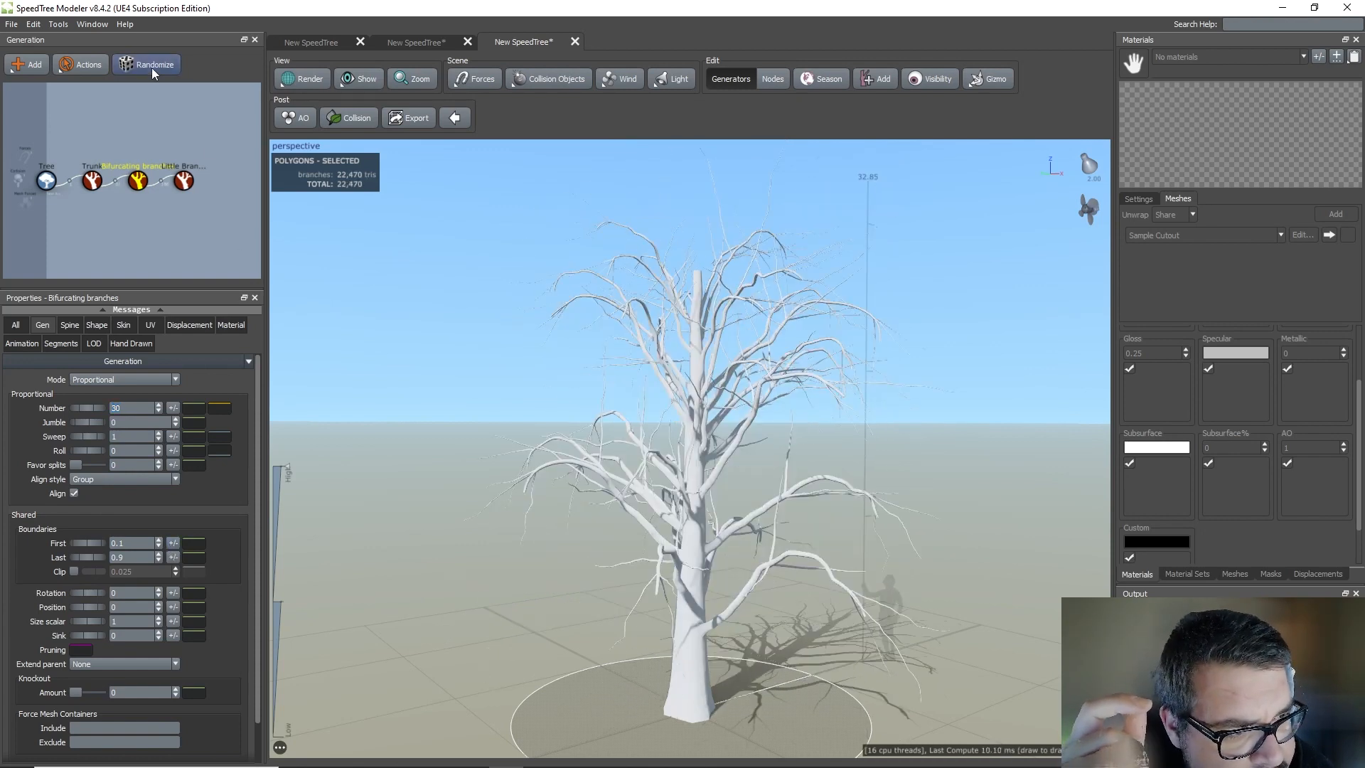
left_click(164, 125)
left_click(152, 63)
left_click(152, 63)
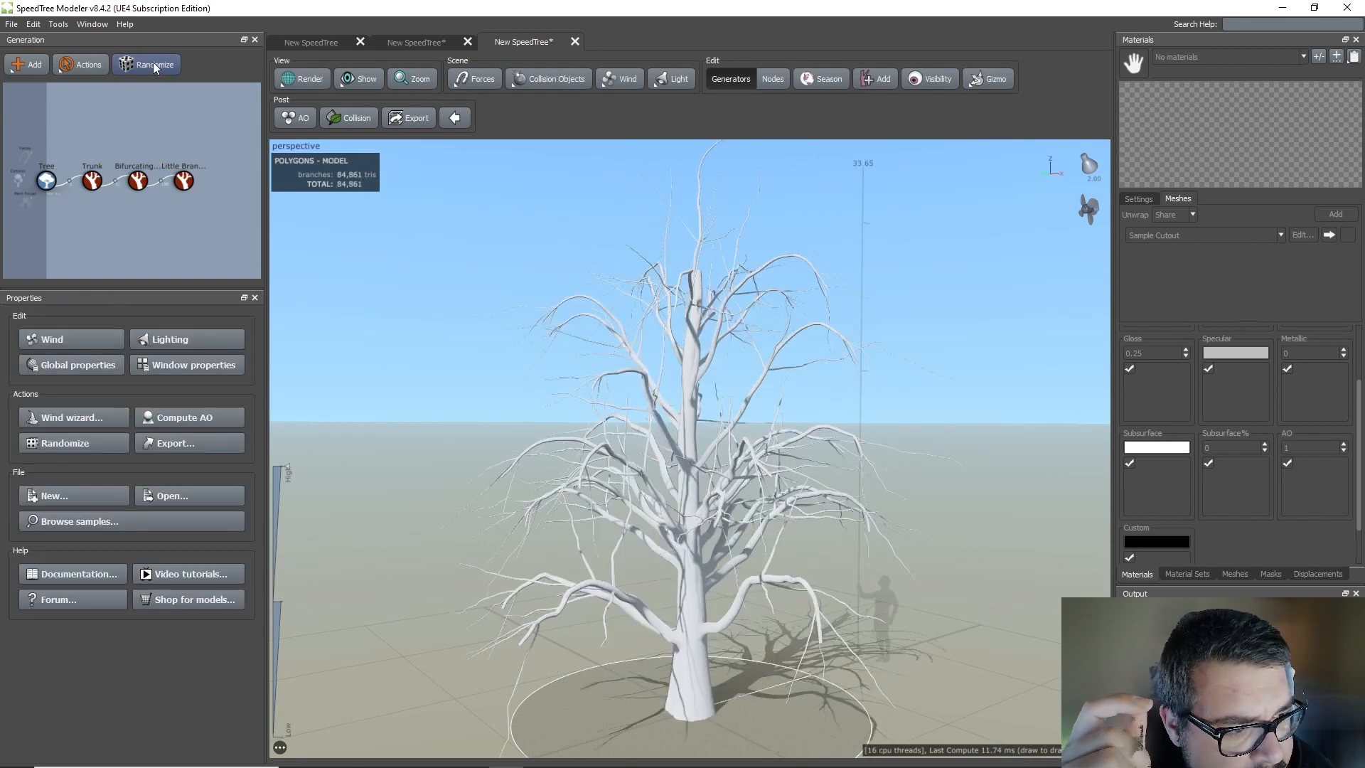
left_click(152, 63)
left_click(154, 67)
left_click(153, 63)
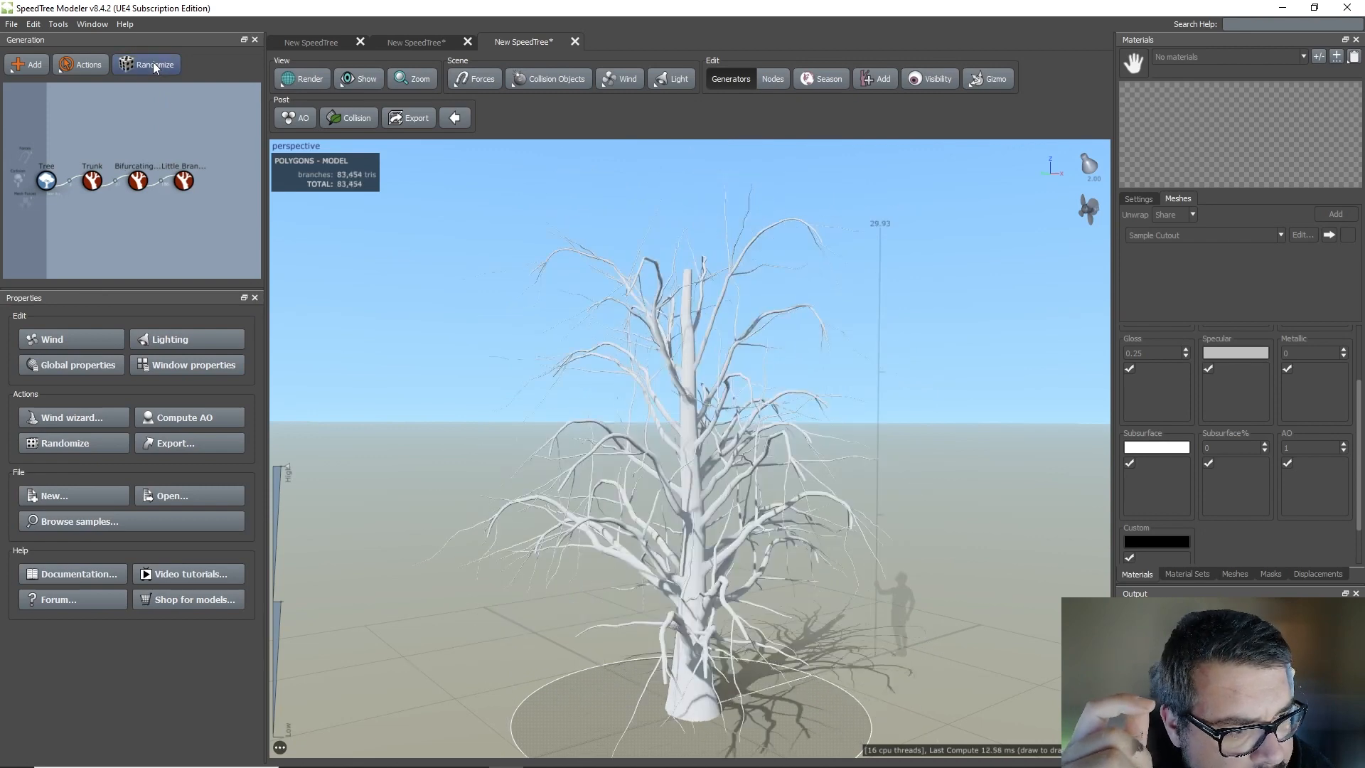
left_click(153, 63)
left_click(154, 65)
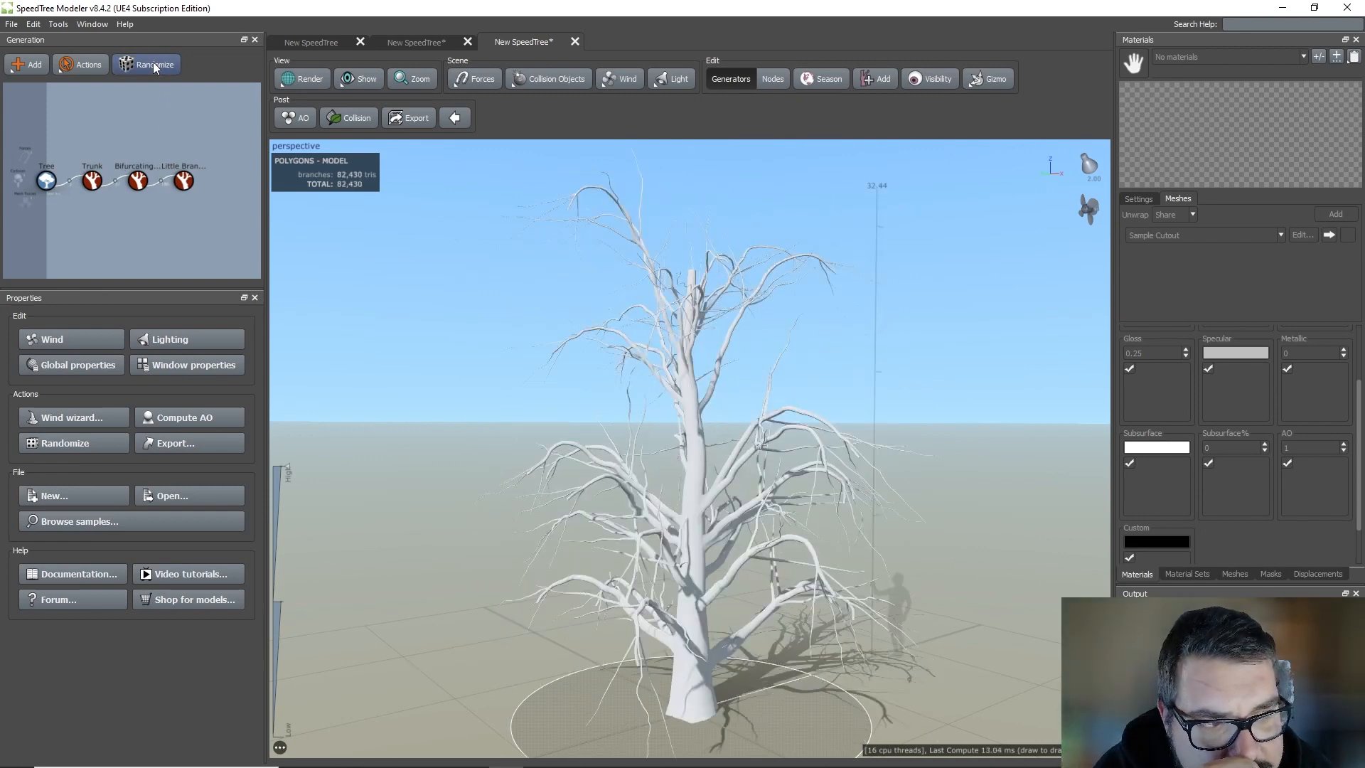
Thin the bifurcating branches by setting their skin radius to 0.25 % of parent with a variance of 0.1.
left_click(137, 181)
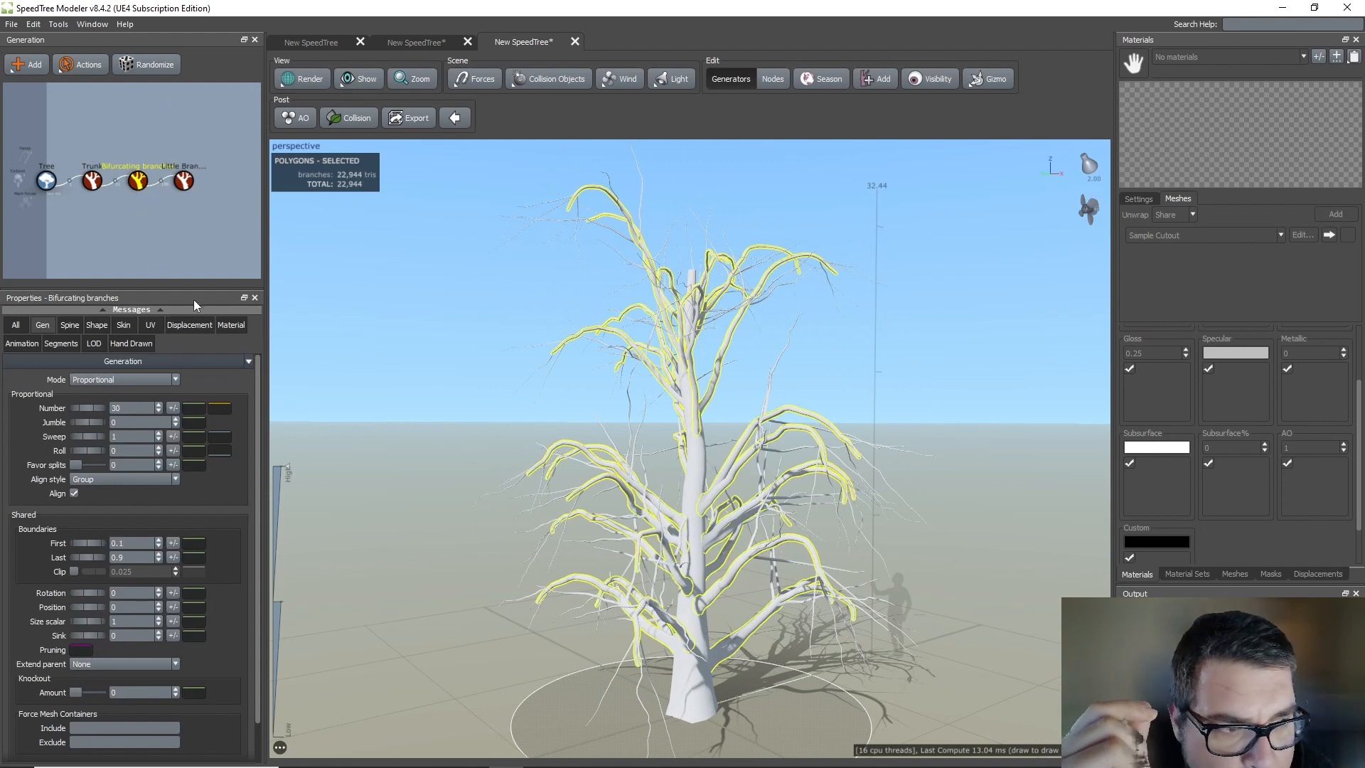
left_click(123, 325)
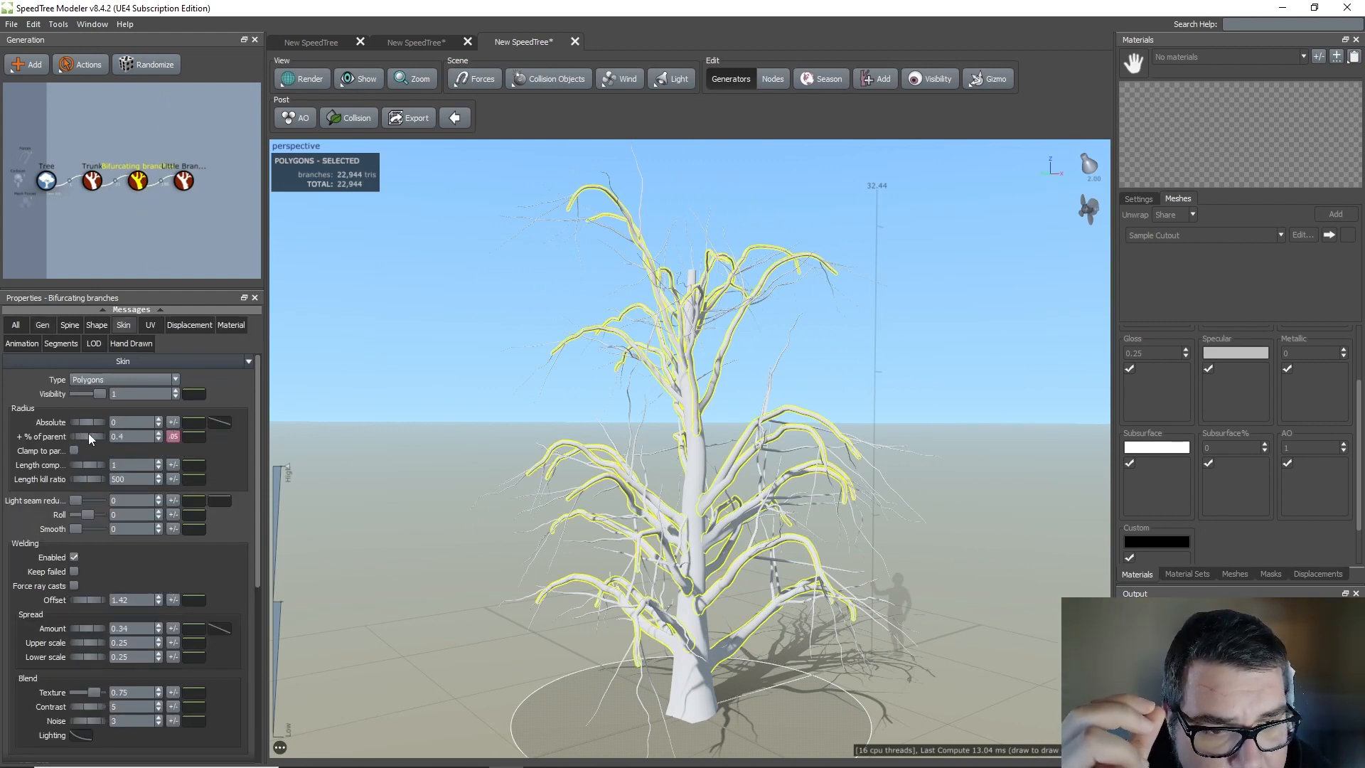
left_click_drag(88, 433, 79, 433)
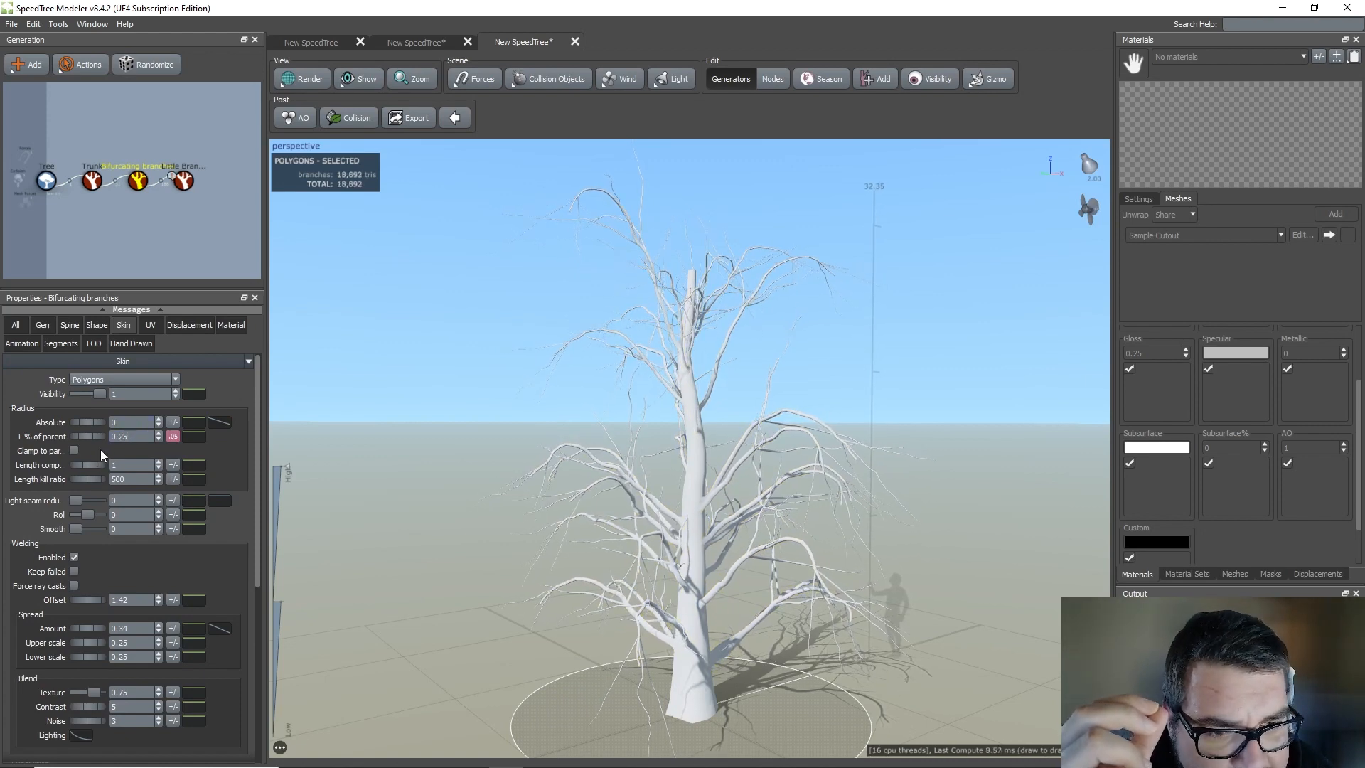
left_click(172, 434)
type(".1")
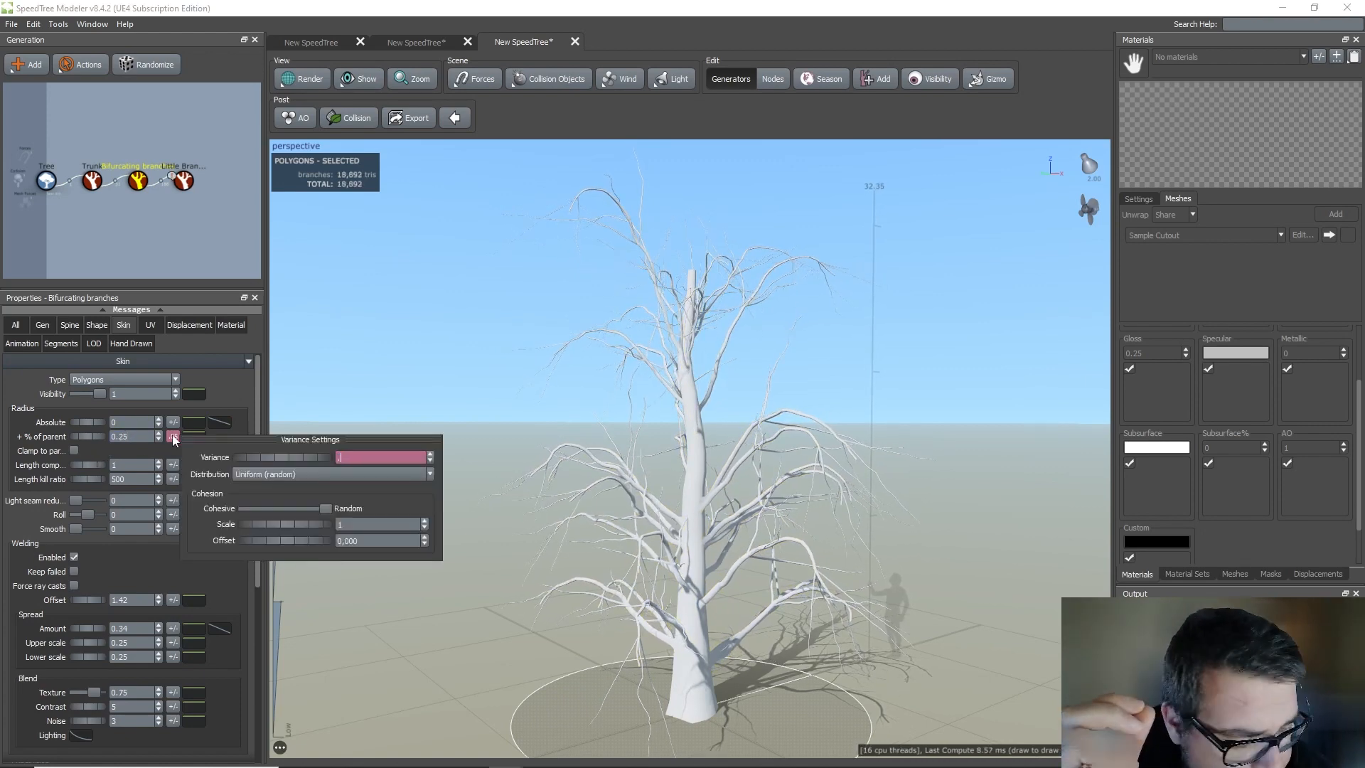
key("Return")
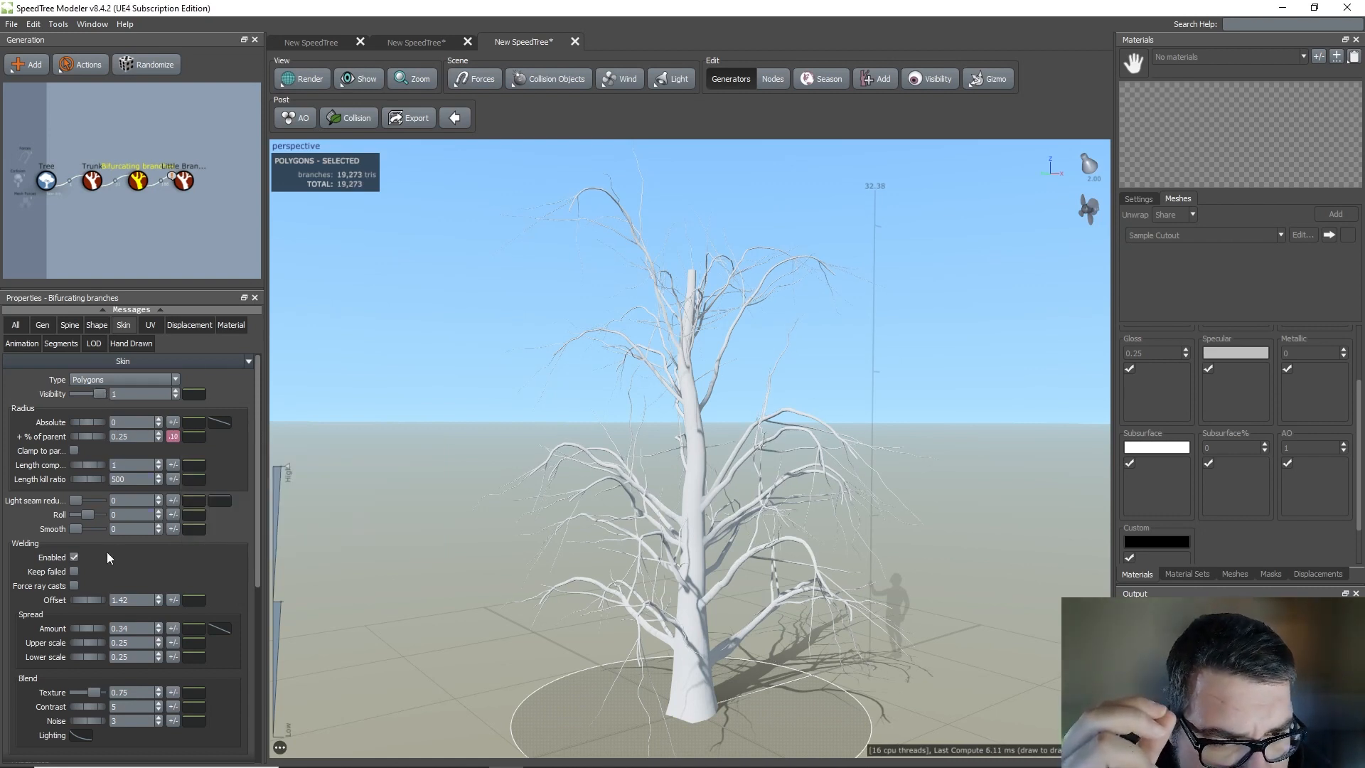
Set the Little Branches' skin radius to 0.2 % of parent with a variance of 0.1.
left_click(183, 180)
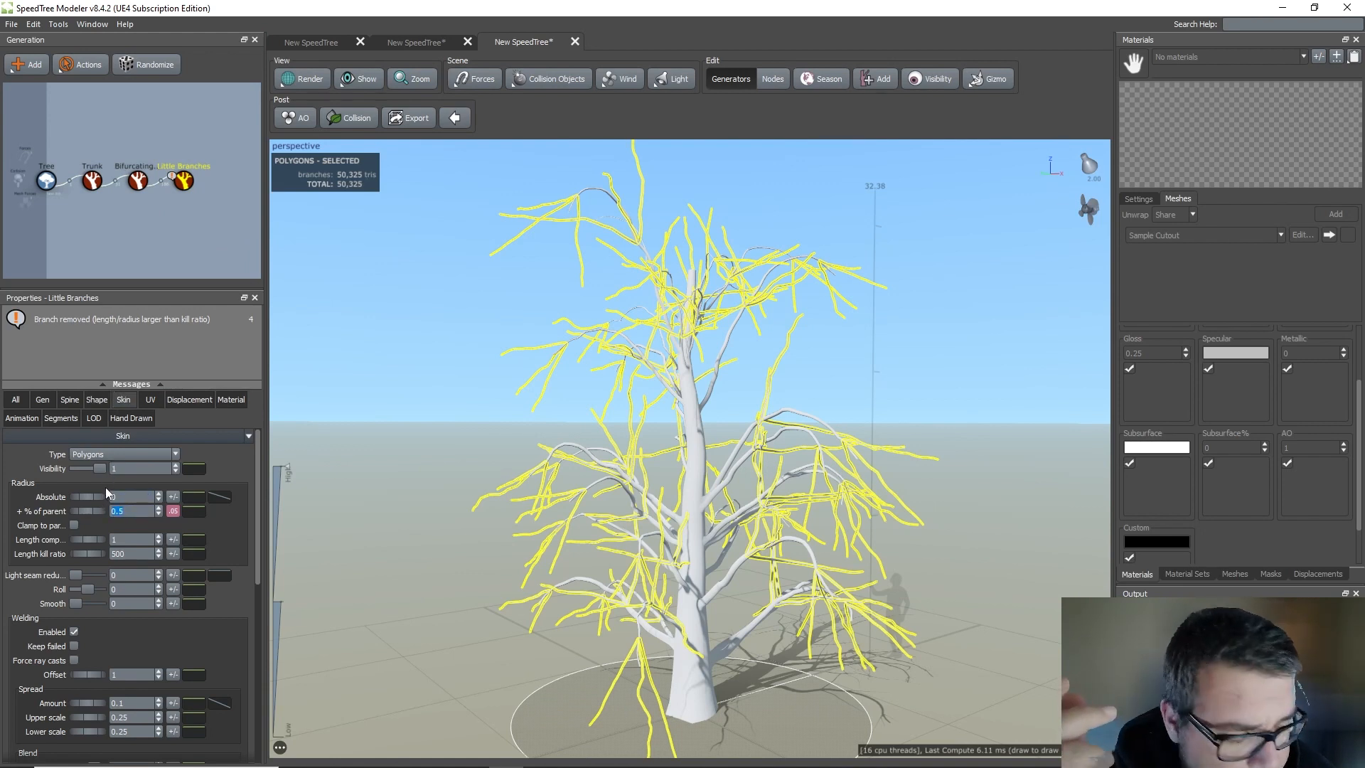
key("Tab")
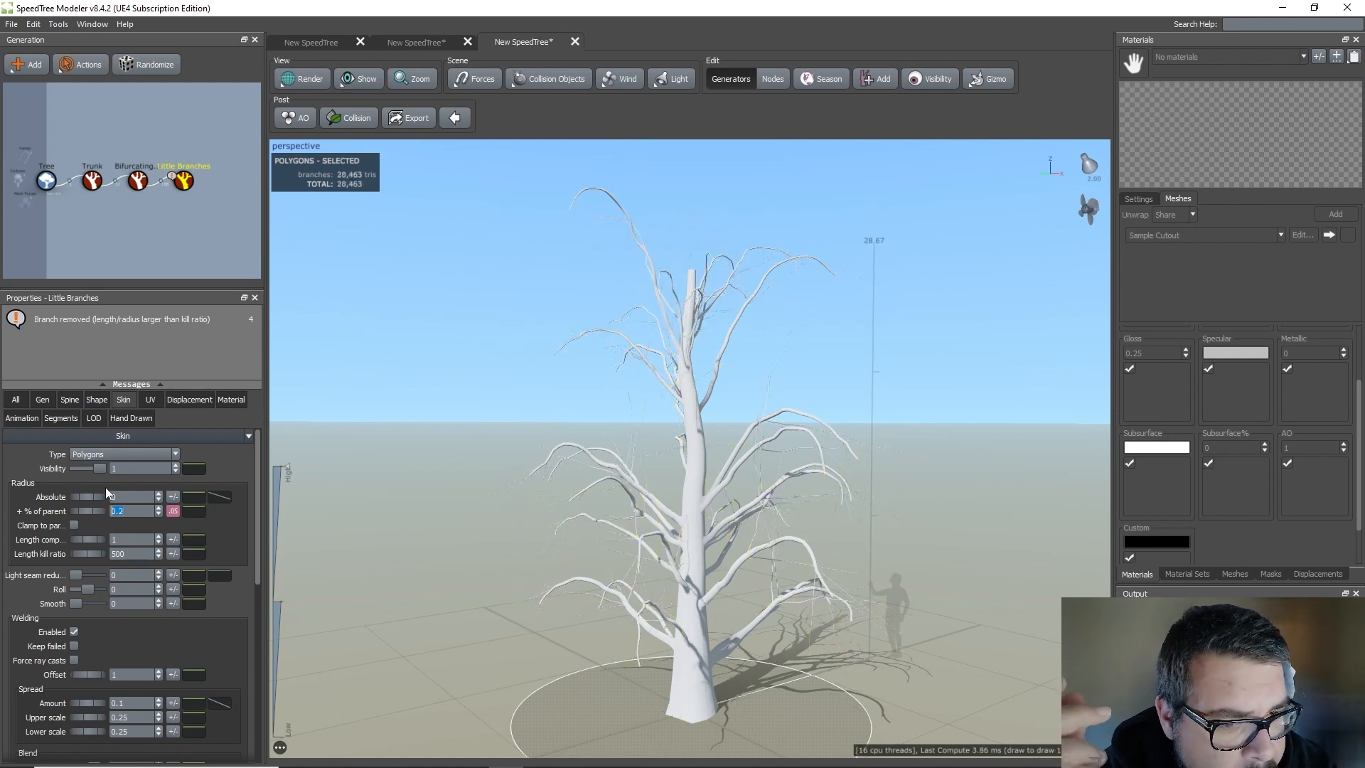
left_click(173, 510)
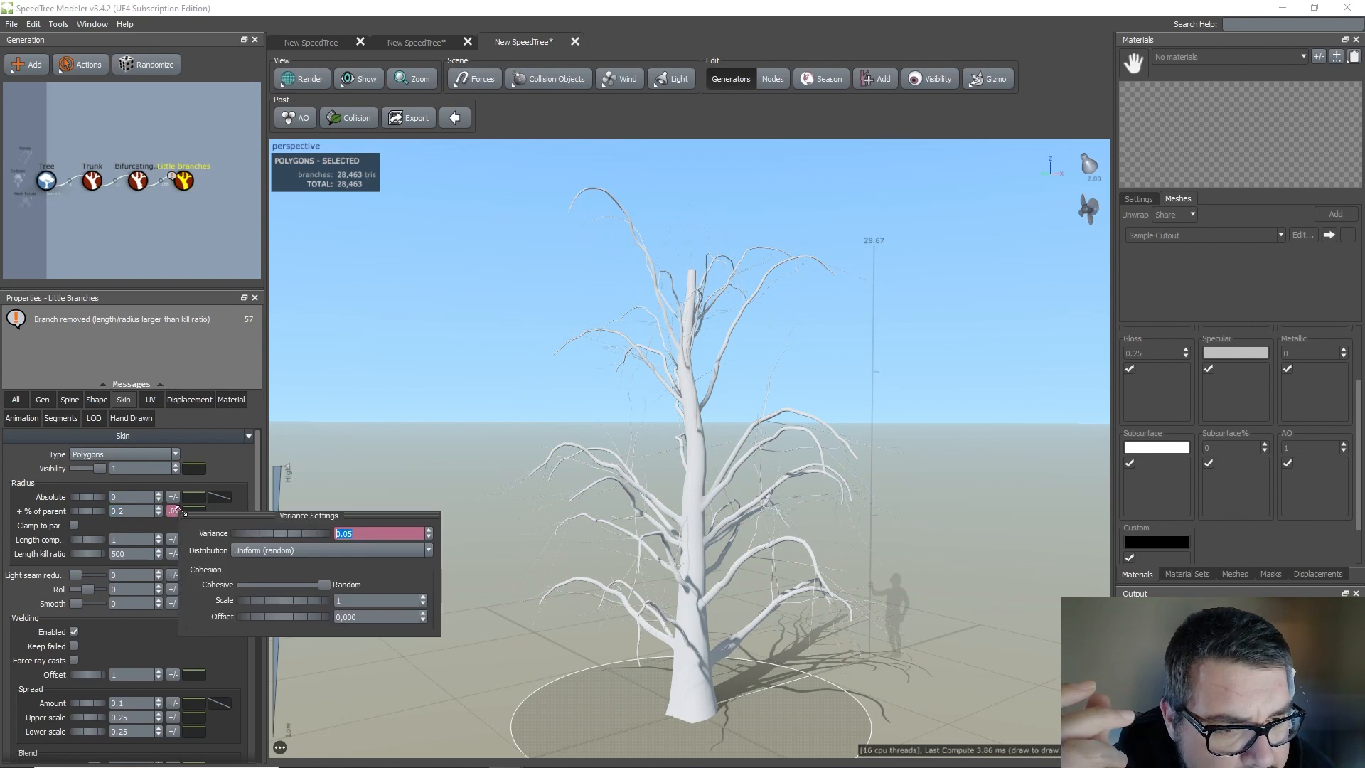
type(".1")
key("Return")
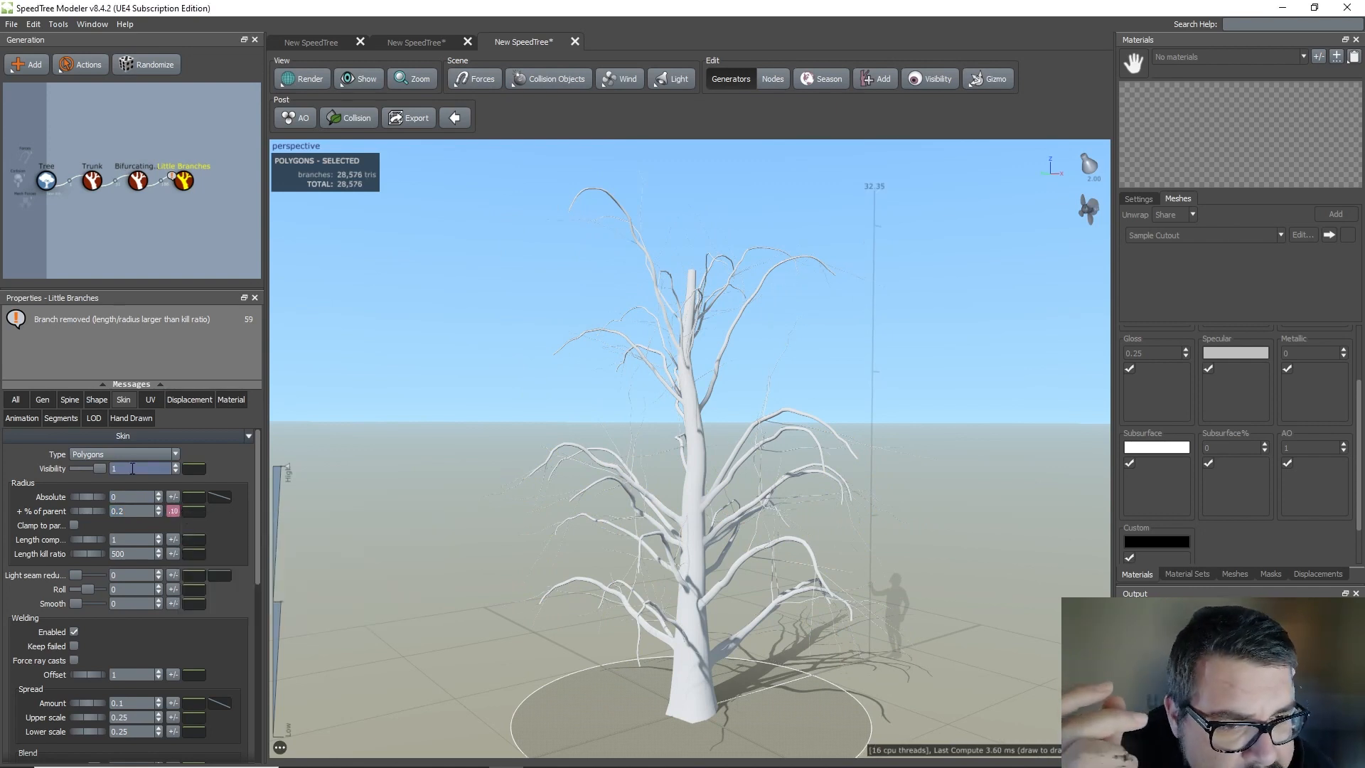
Try an absolute spine length of 0.16 on the Little Branches and reset it to 0.
left_click(98, 402)
left_click(71, 401)
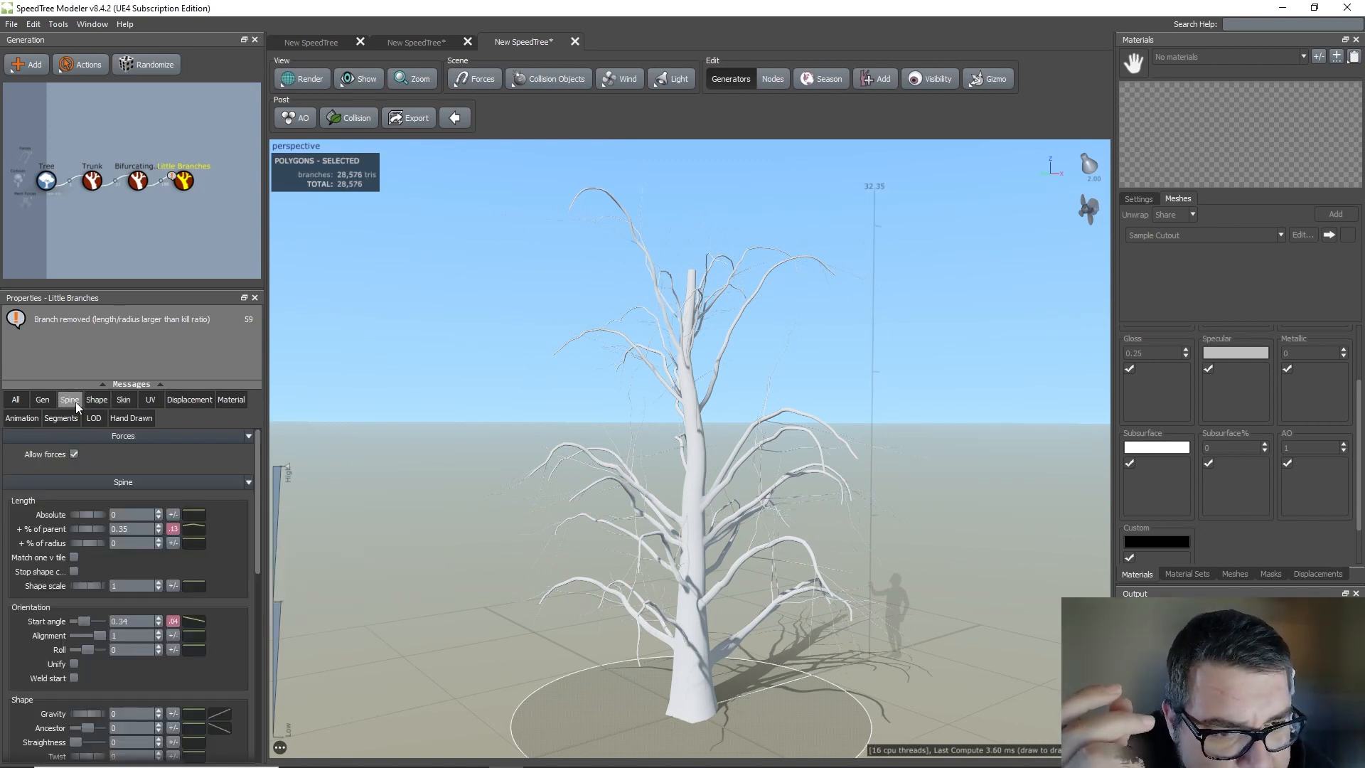
left_click_drag(91, 517, 102, 516)
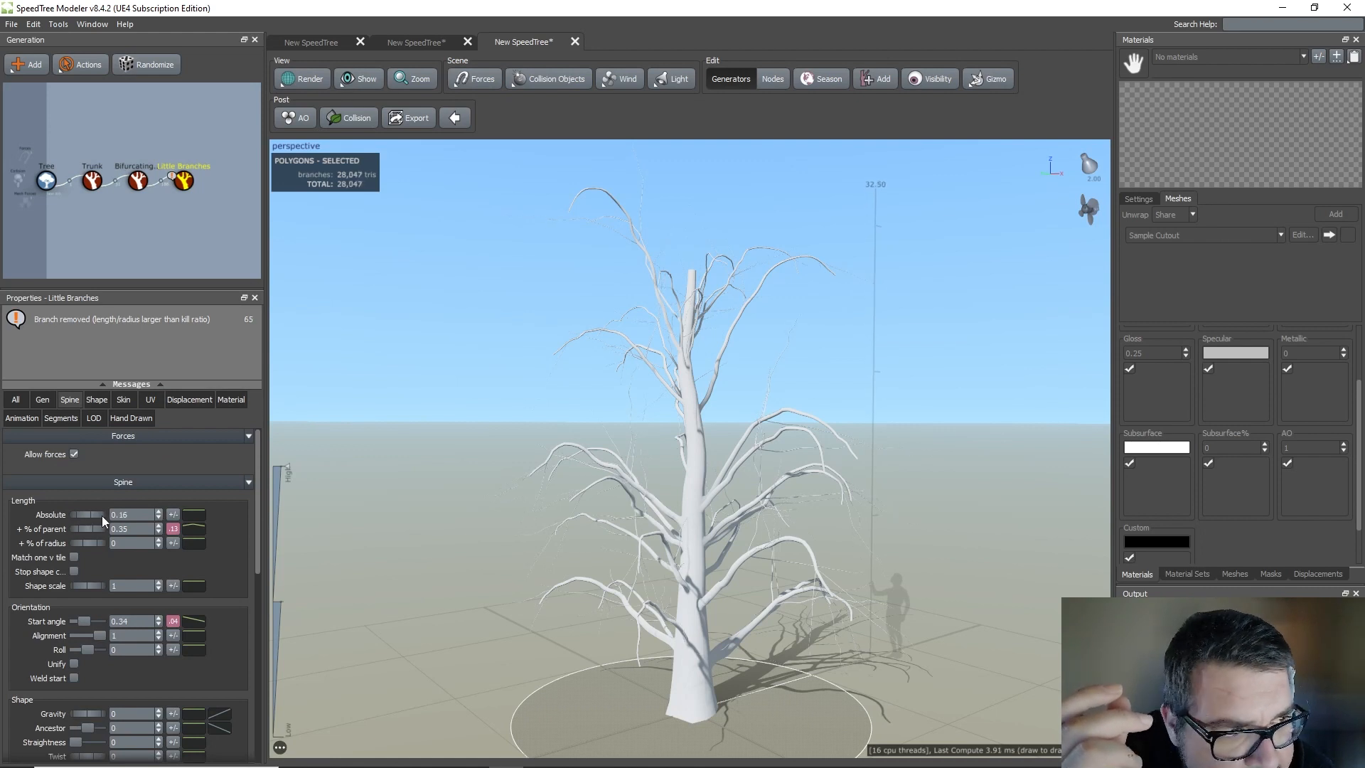
left_click(134, 515)
key("BackSpace")
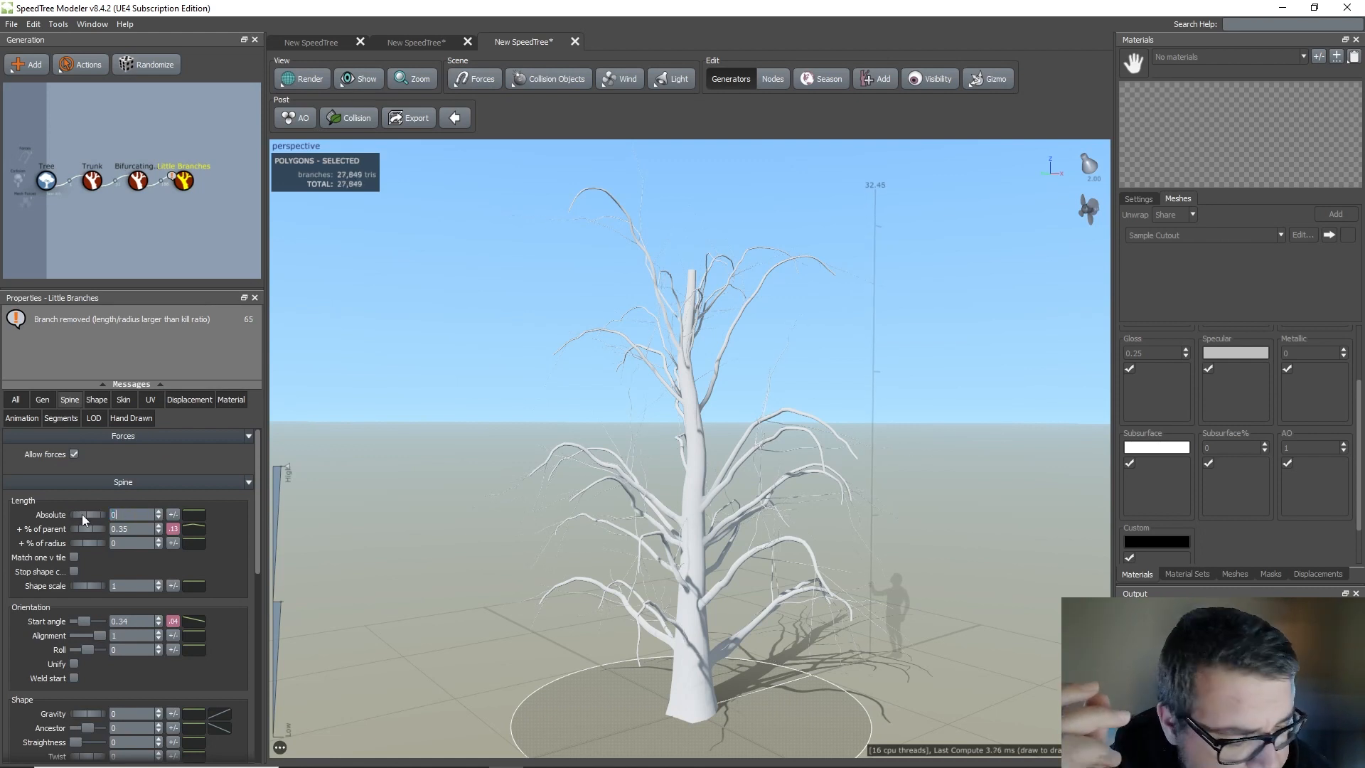
key("Return")
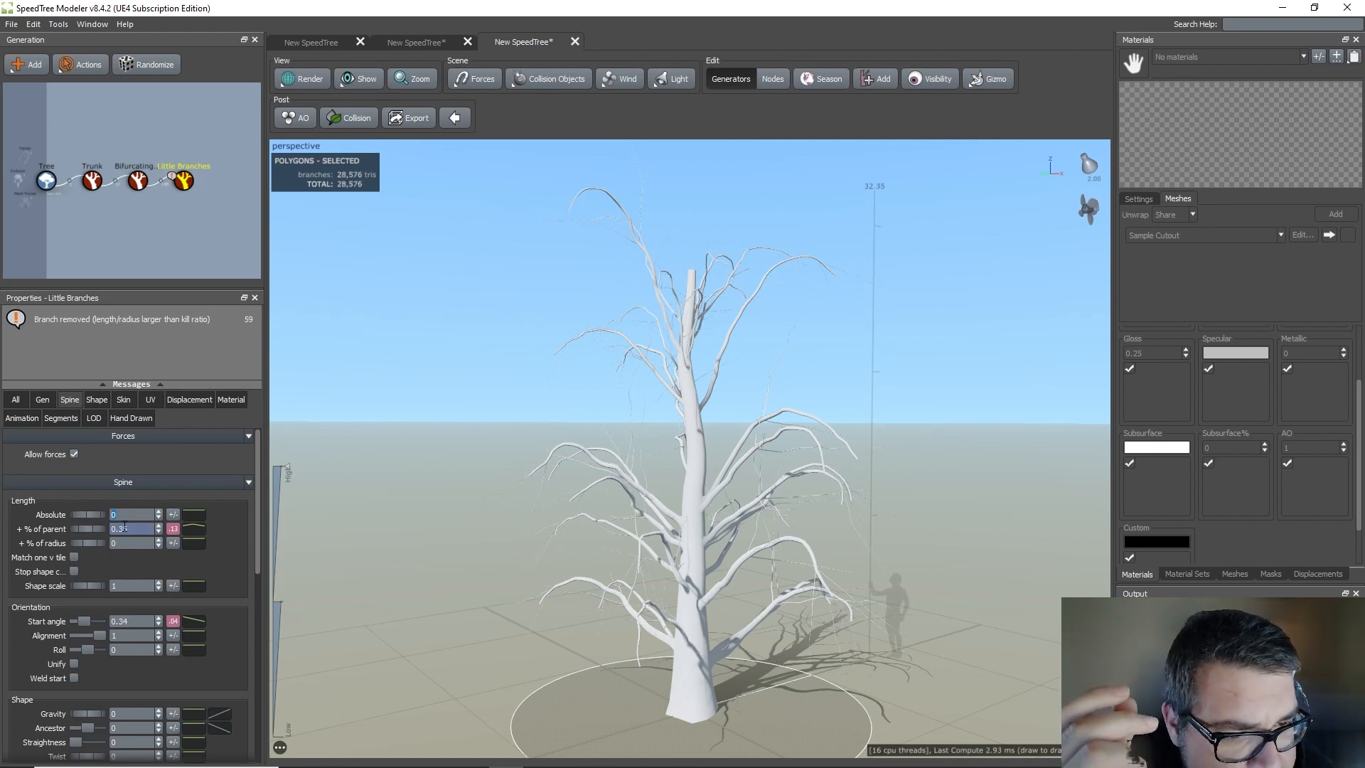
Shorten the Little Branches by setting their spine length to 0.1 % of parent.
left_click(185, 192)
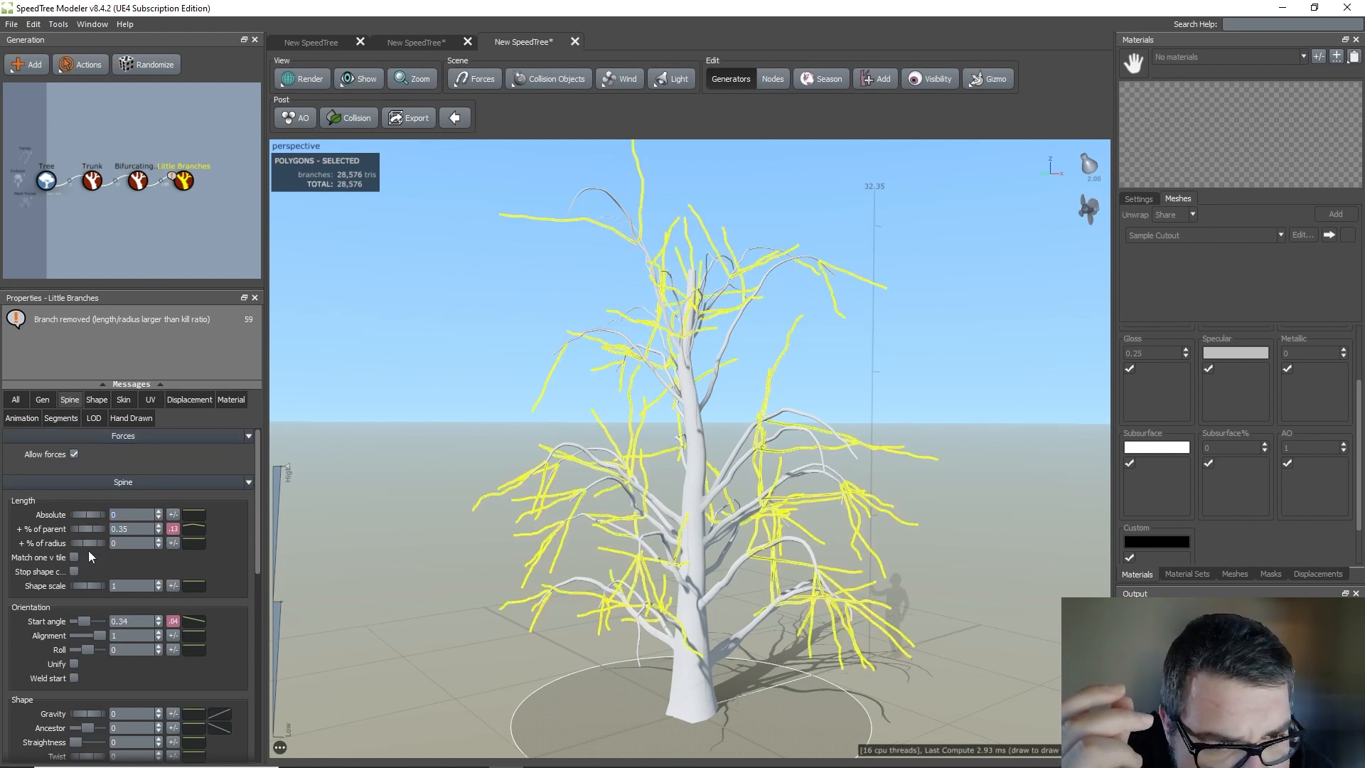
mouse_move(95, 527)
left_mouse_down()
mouse_move(79, 531)
mouse_move(109, 521)
left_mouse_up()
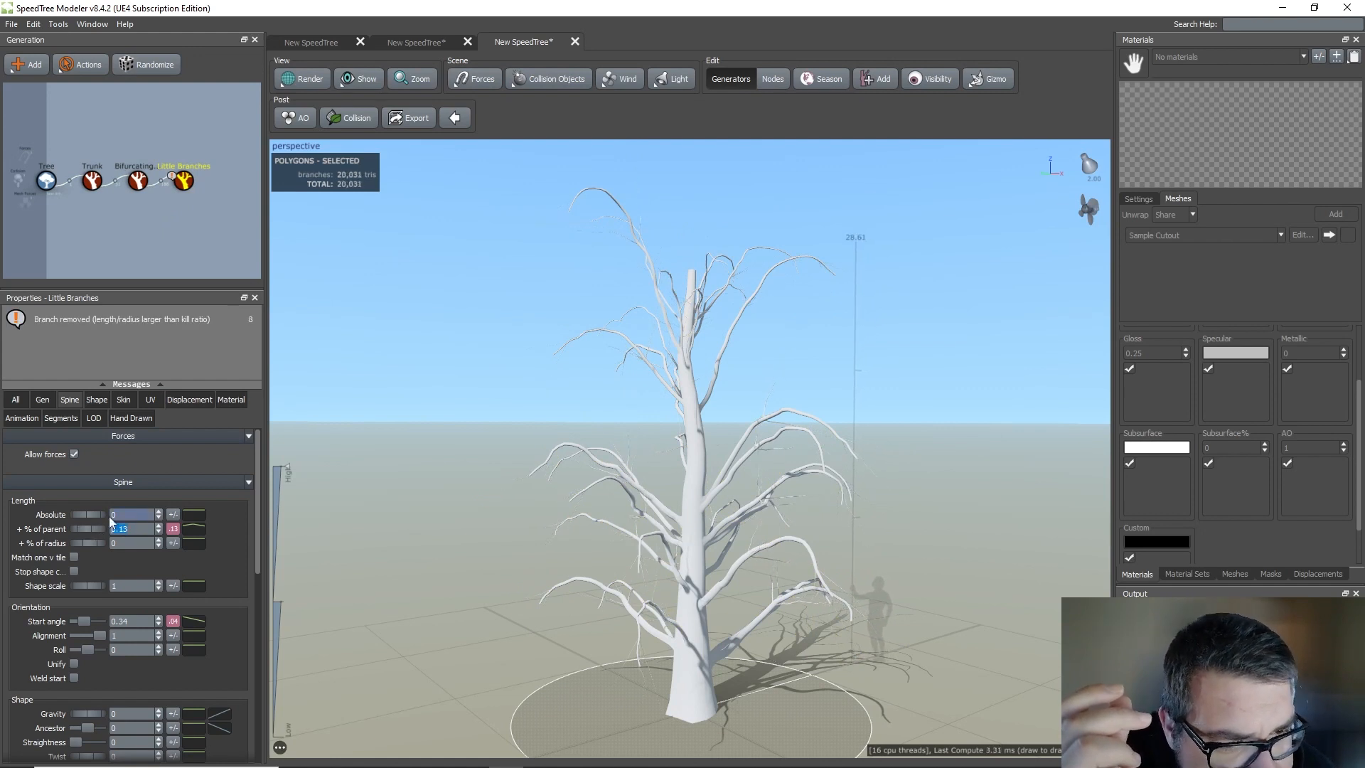
type("0.1")
key("Return")
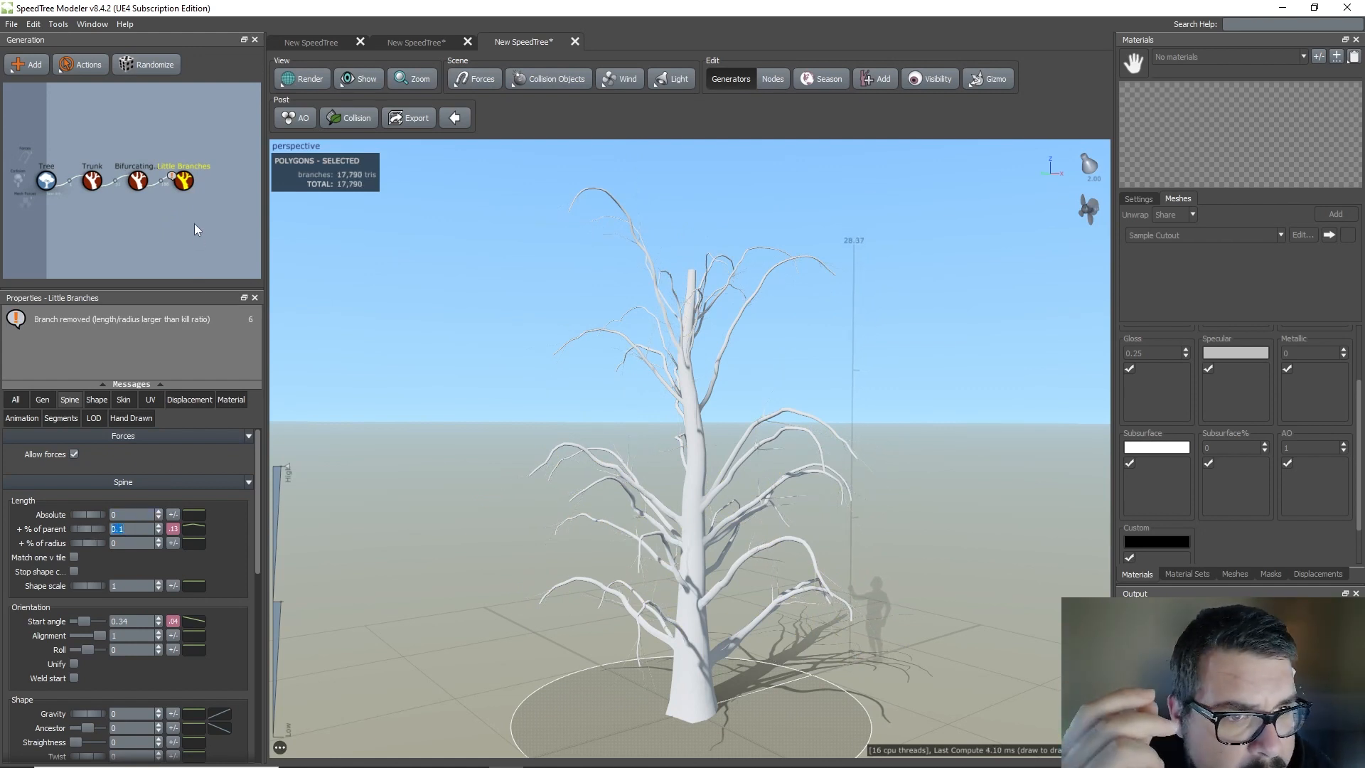
Start the Little Branches closer to the parent base by setting their first generation boundary to 0.1.
left_click(188, 185)
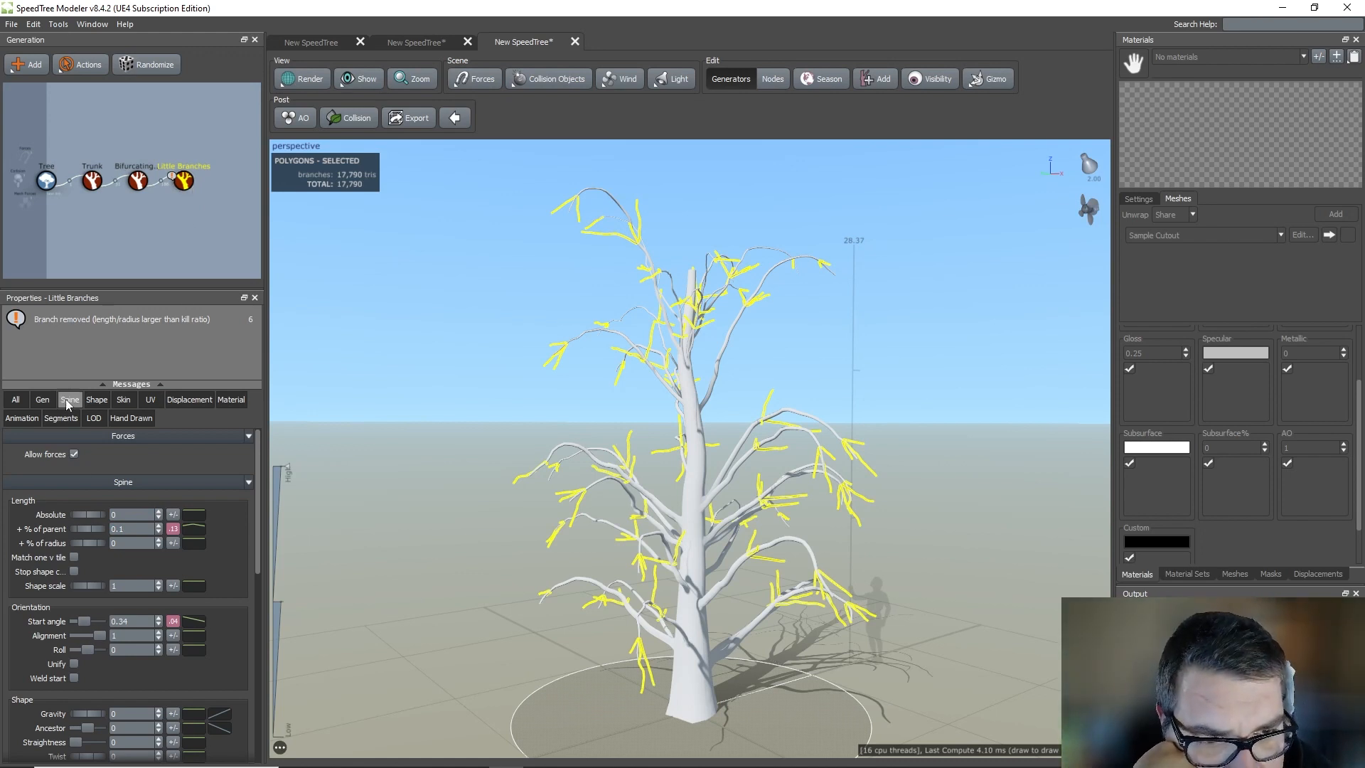
left_click(43, 400)
left_click_drag(133, 631, 104, 620)
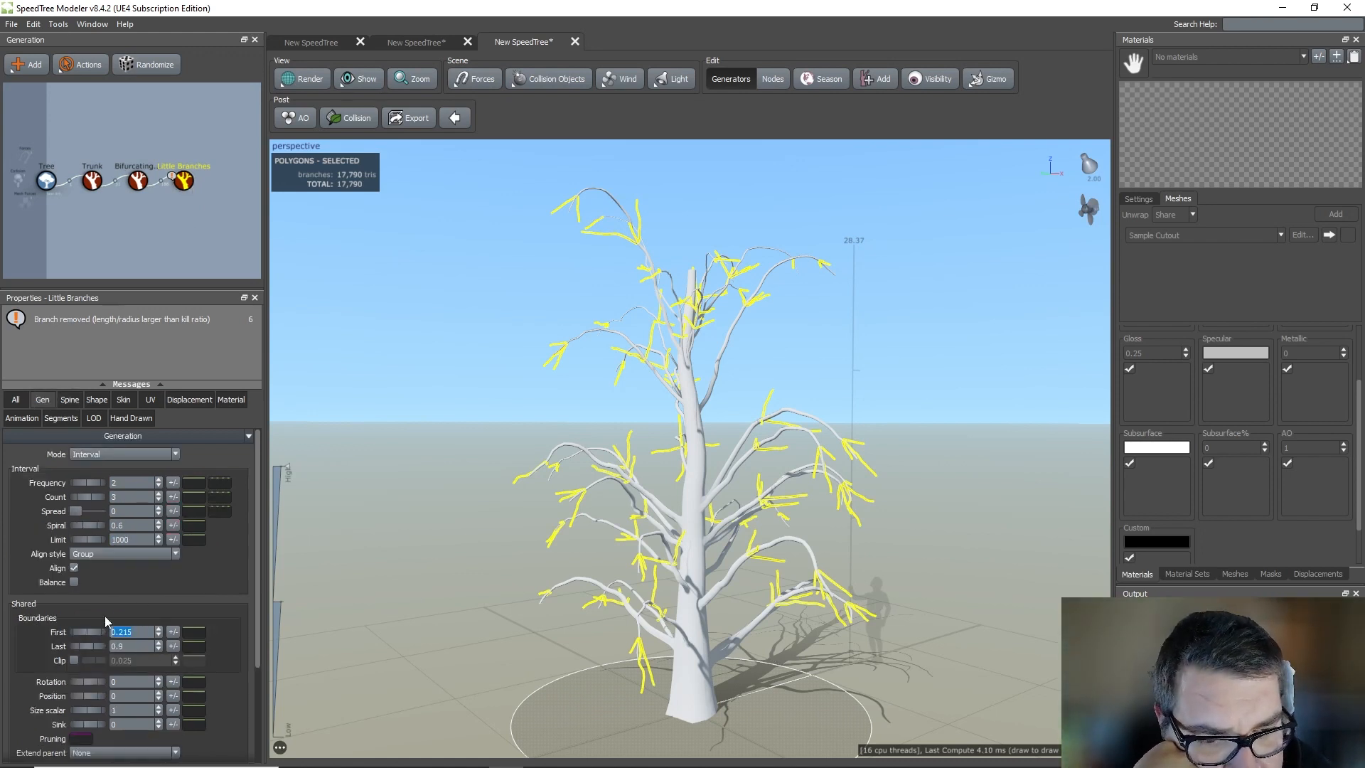
type("0.1")
key("Return")
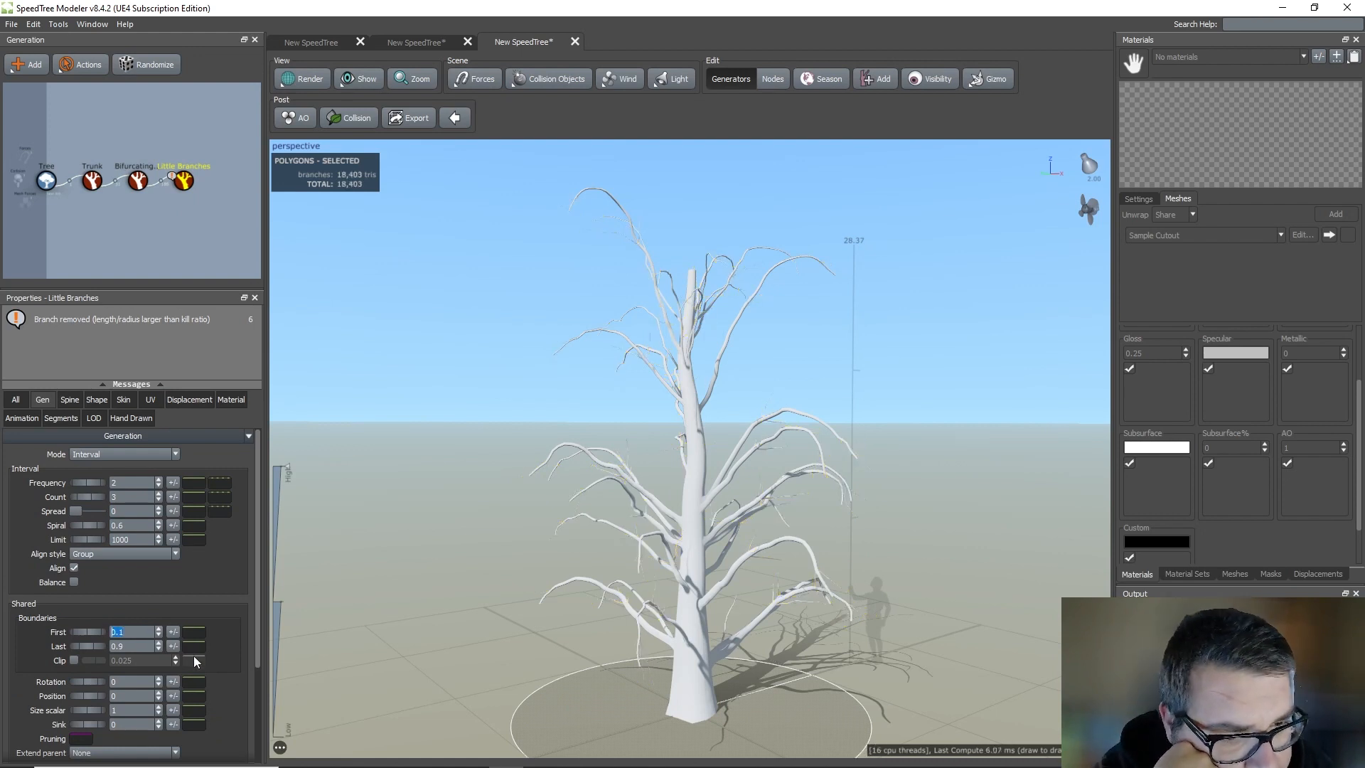
Increase the Little Branches' interval frequency to 3.
mouse_move(86, 483)
left_mouse_down()
mouse_move(130, 485)
mouse_move(86, 486)
left_mouse_up()
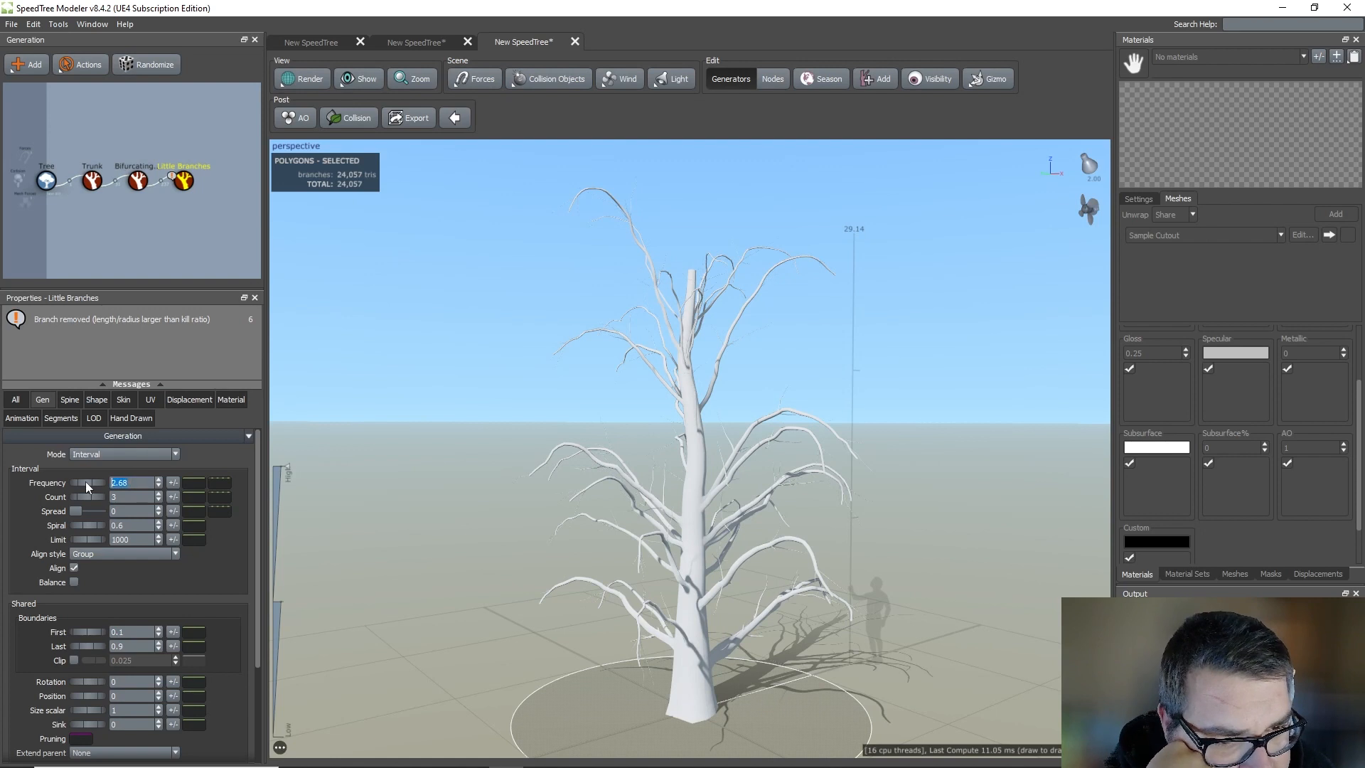
type("3")
key("Return")
Change the Little Branches' skin type from polygons to Spine only.
left_click(184, 183)
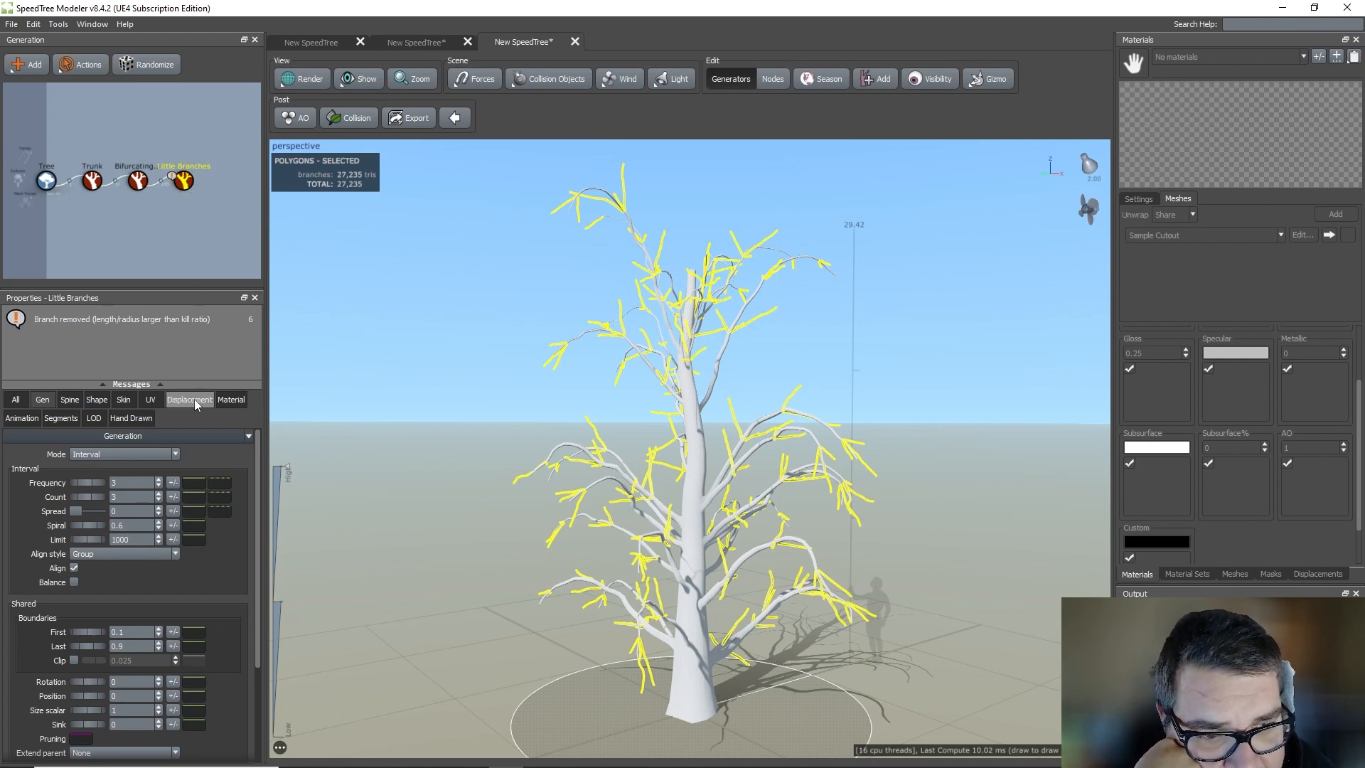
left_click(131, 400)
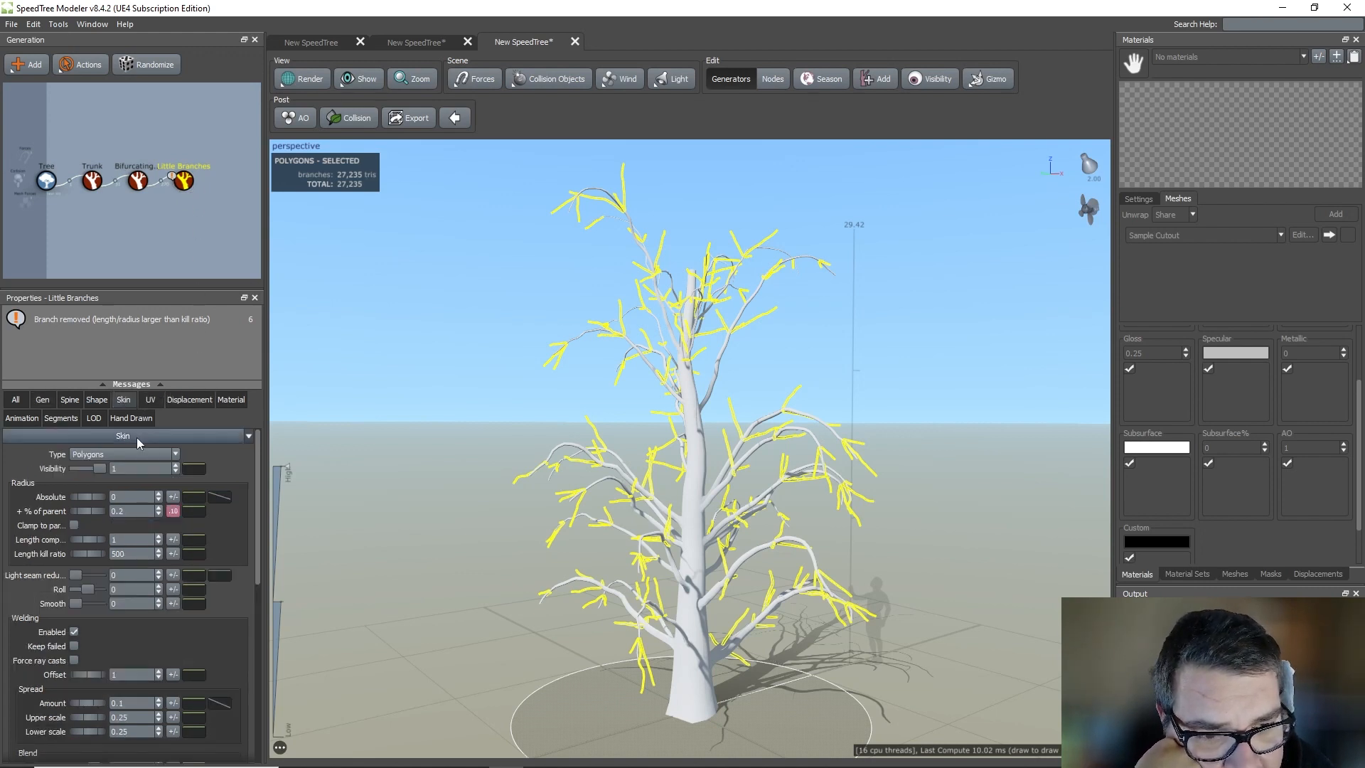
left_click(135, 453)
left_click(107, 493)
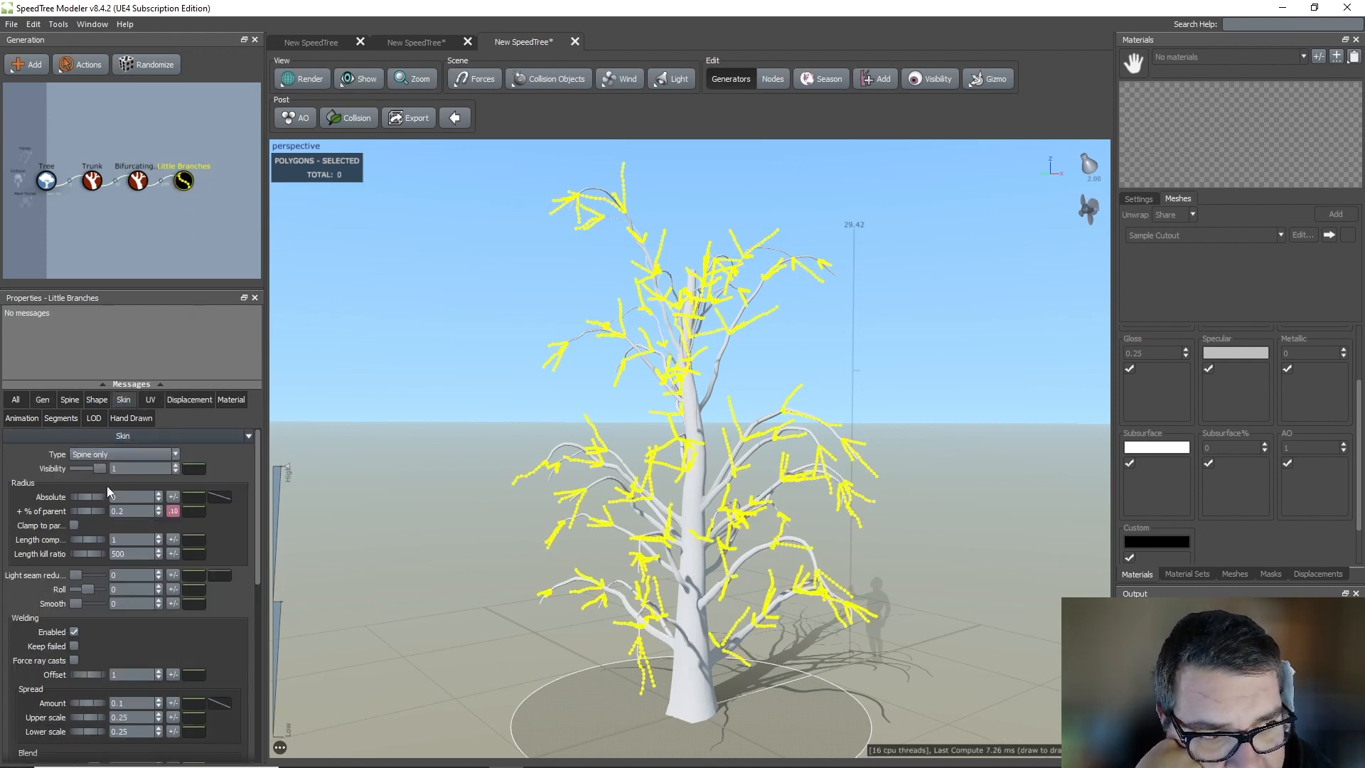
Add a Leaf Mesh generator to the Little Branches and set the leaf size to 4.
right_click(188, 184)
mouse_move(240, 194)
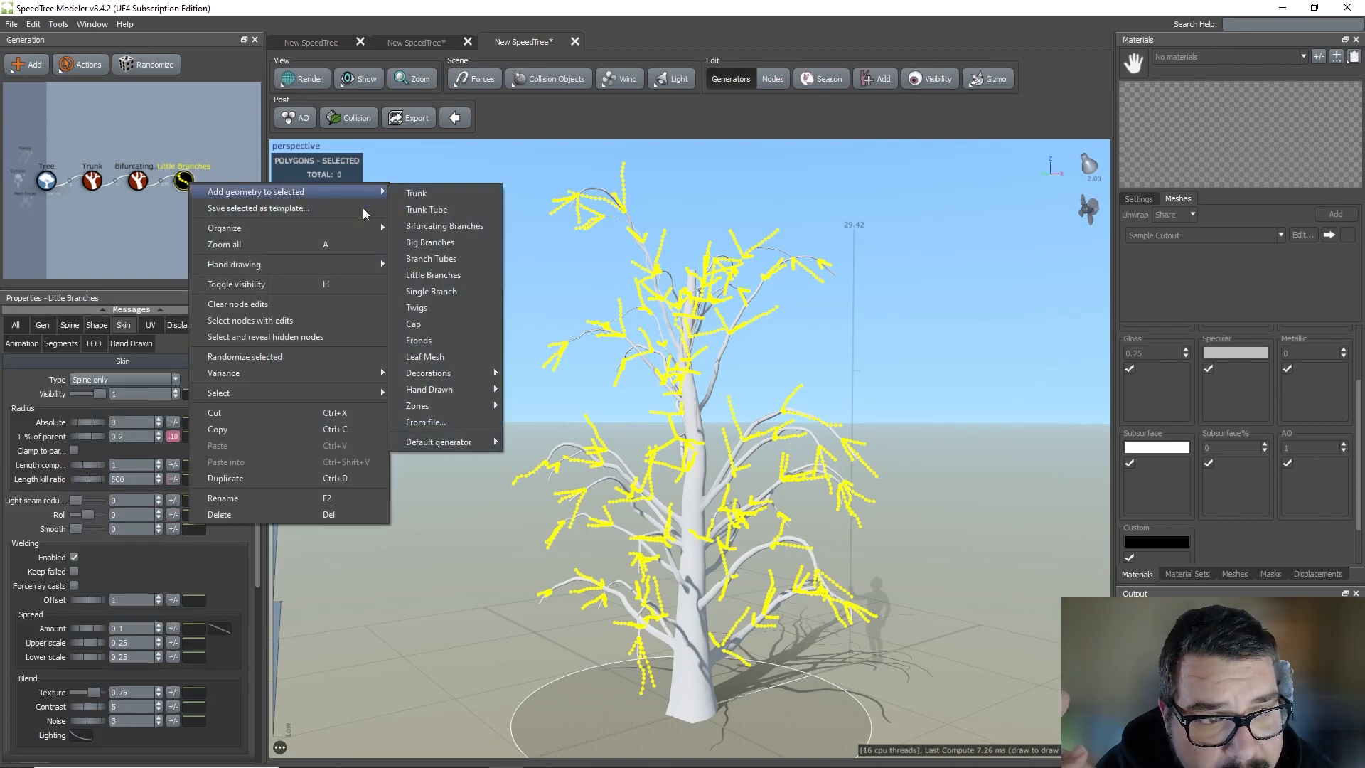
left_click(446, 357)
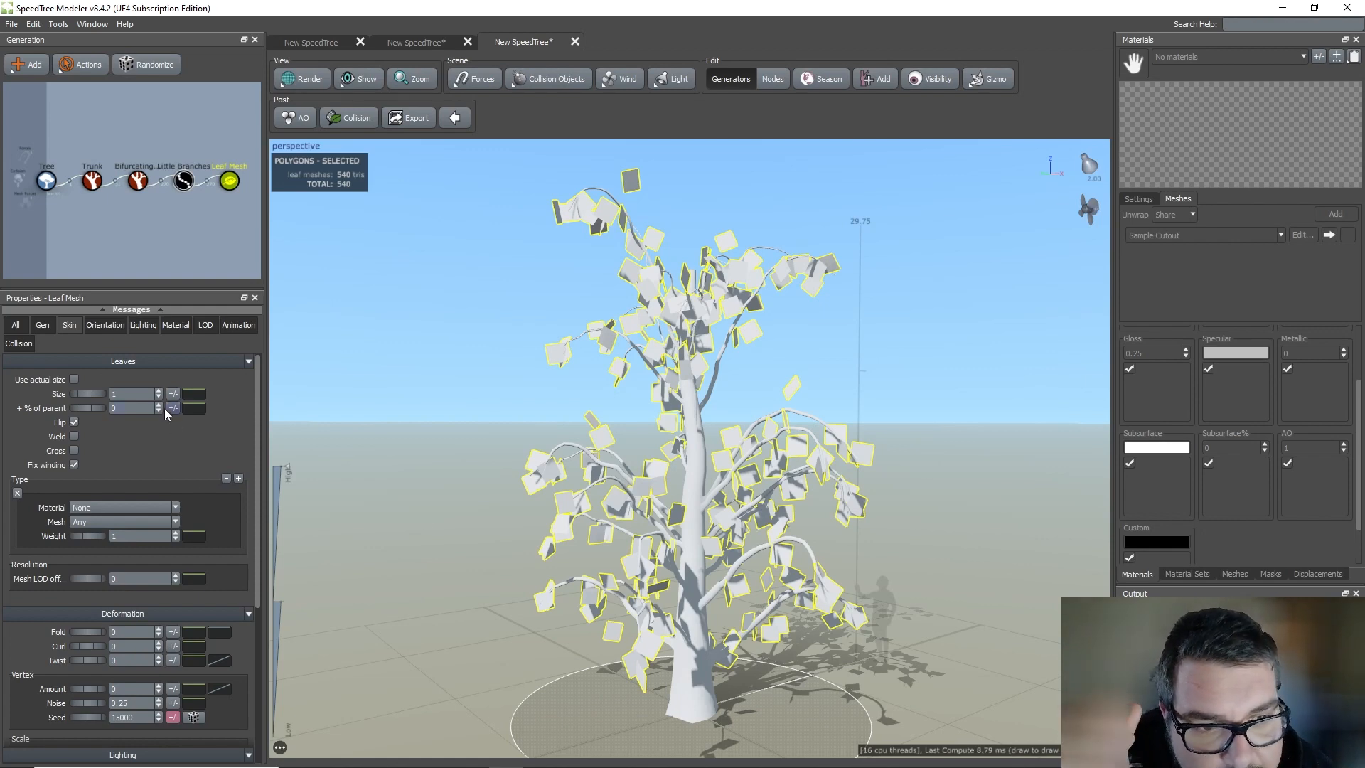
type("4")
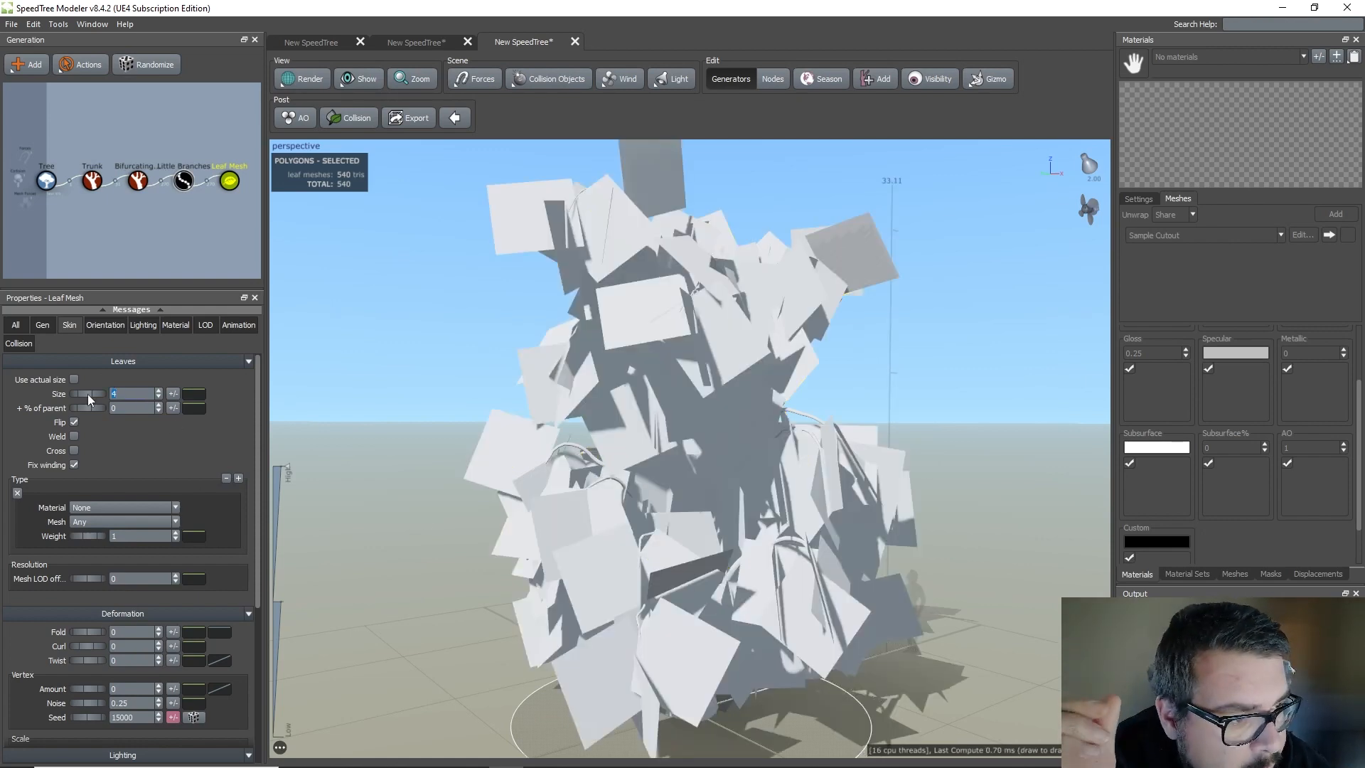
mouse_move(506, 435)
left_mouse_down()
mouse_move(493, 395)
mouse_move(629, 374)
mouse_move(549, 420)
mouse_move(458, 415)
mouse_move(505, 439)
mouse_move(503, 377)
mouse_move(593, 370)
mouse_move(625, 403)
mouse_move(617, 429)
mouse_move(579, 434)
left_mouse_up()
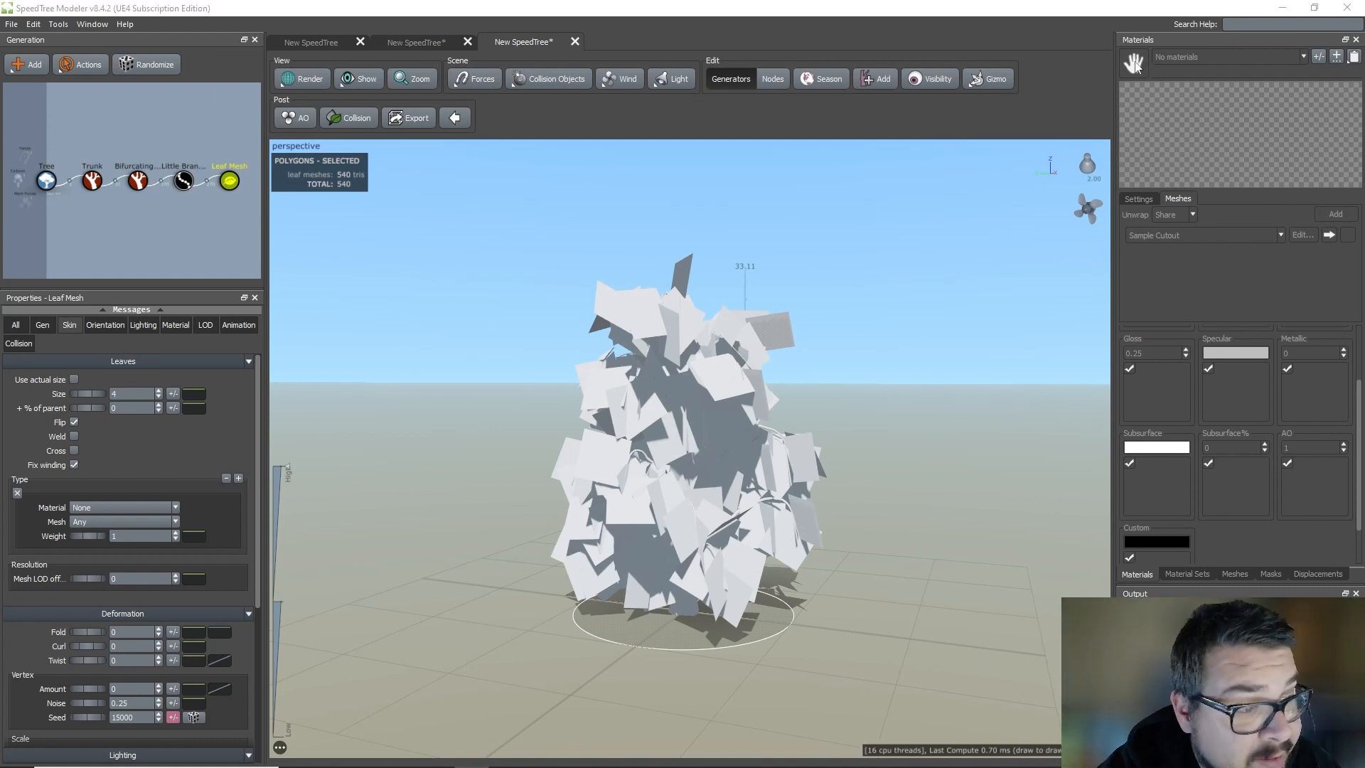
Create a new material in the material list and name it Trunk.
left_click(1320, 56)
left_click(553, 285)
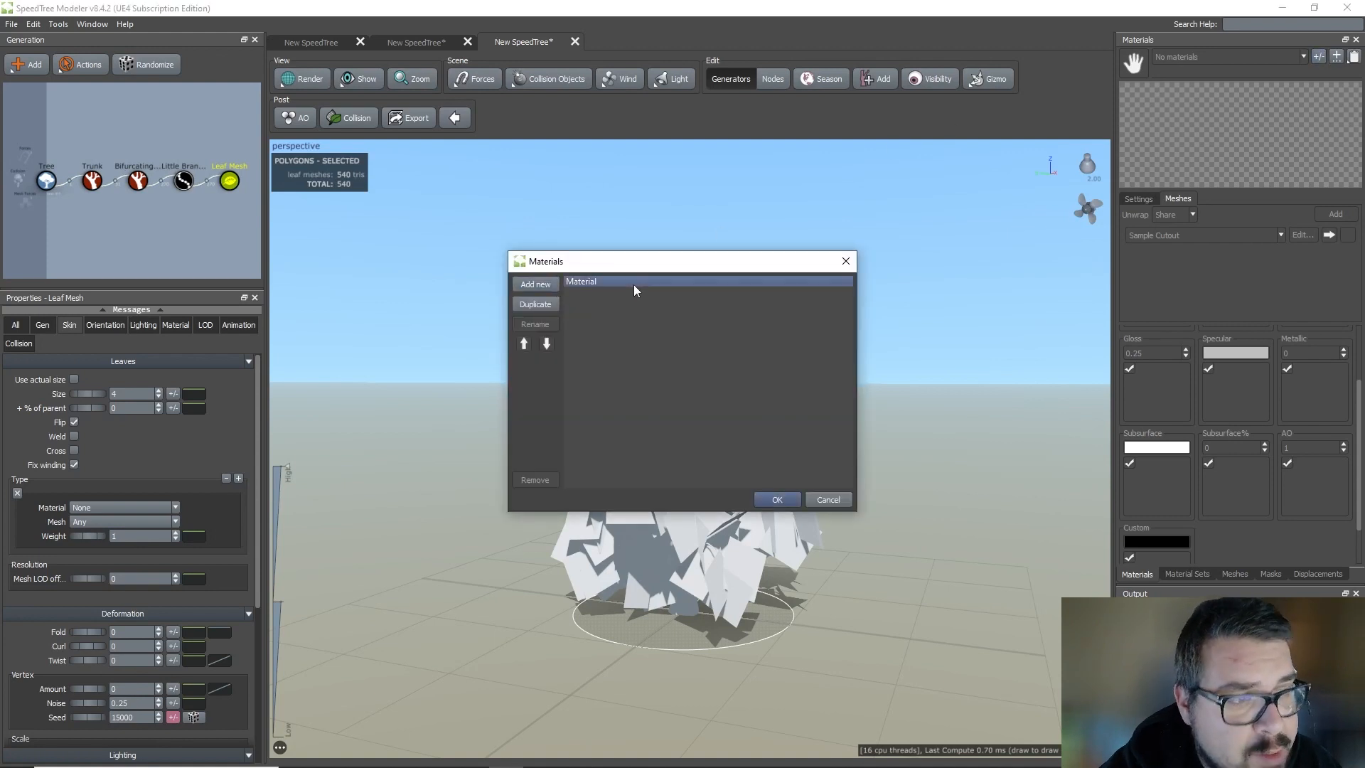
left_click(608, 281)
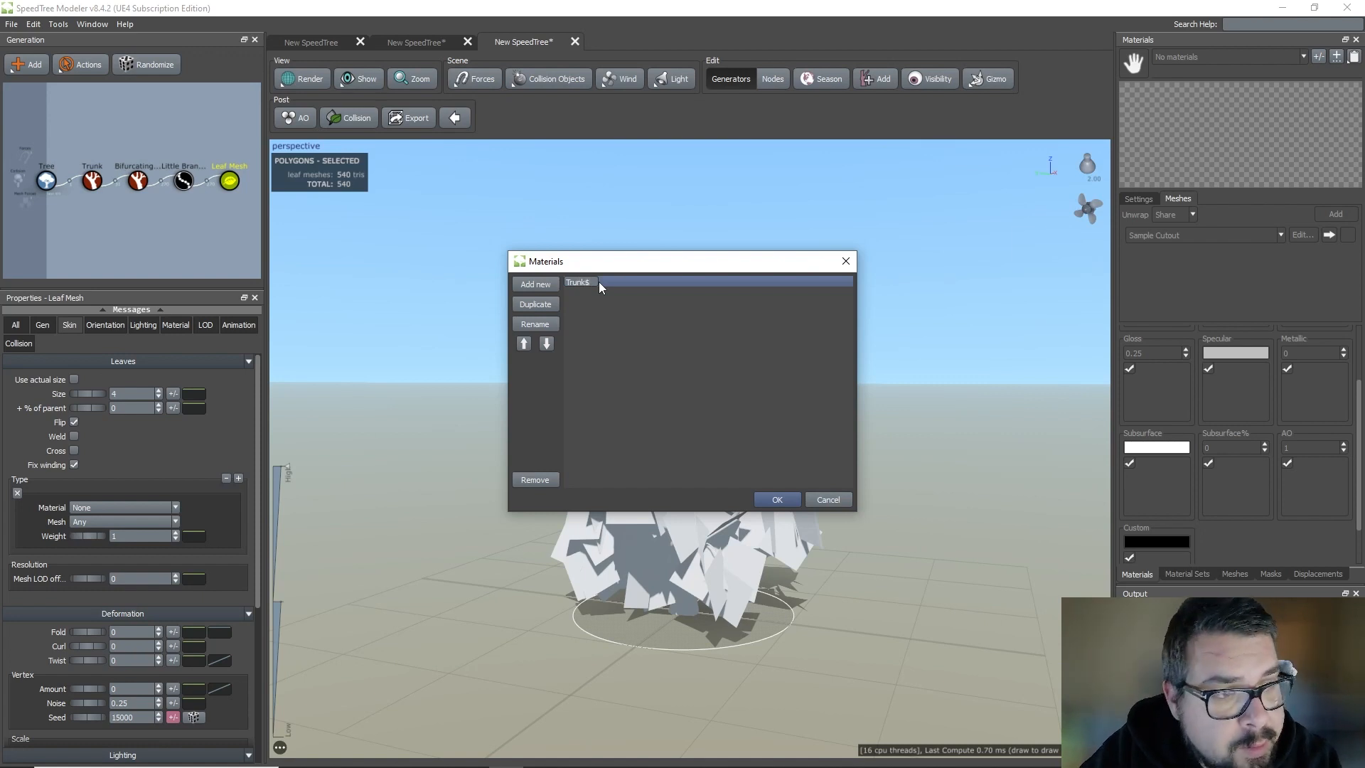
key("Return")
Add another material to the list and name it Frond01.
left_click(547, 284)
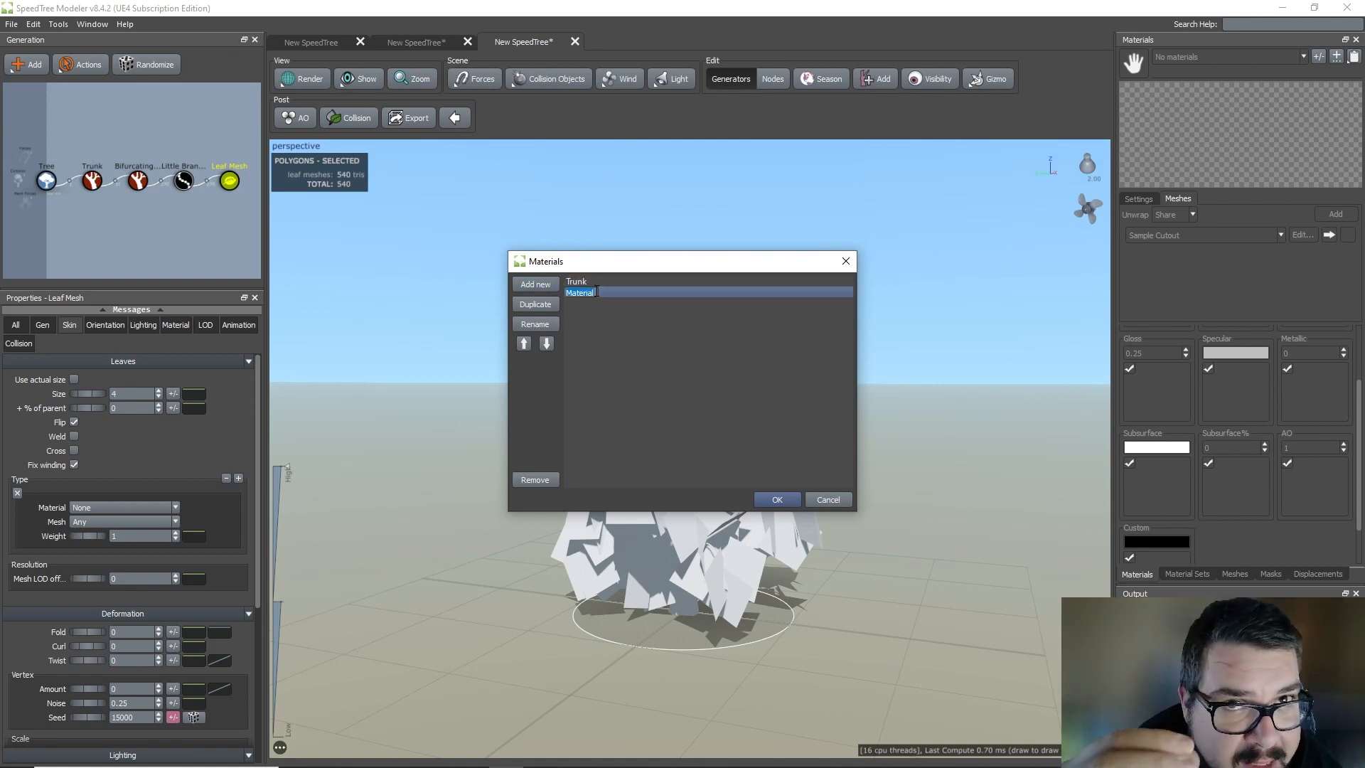
type("F")
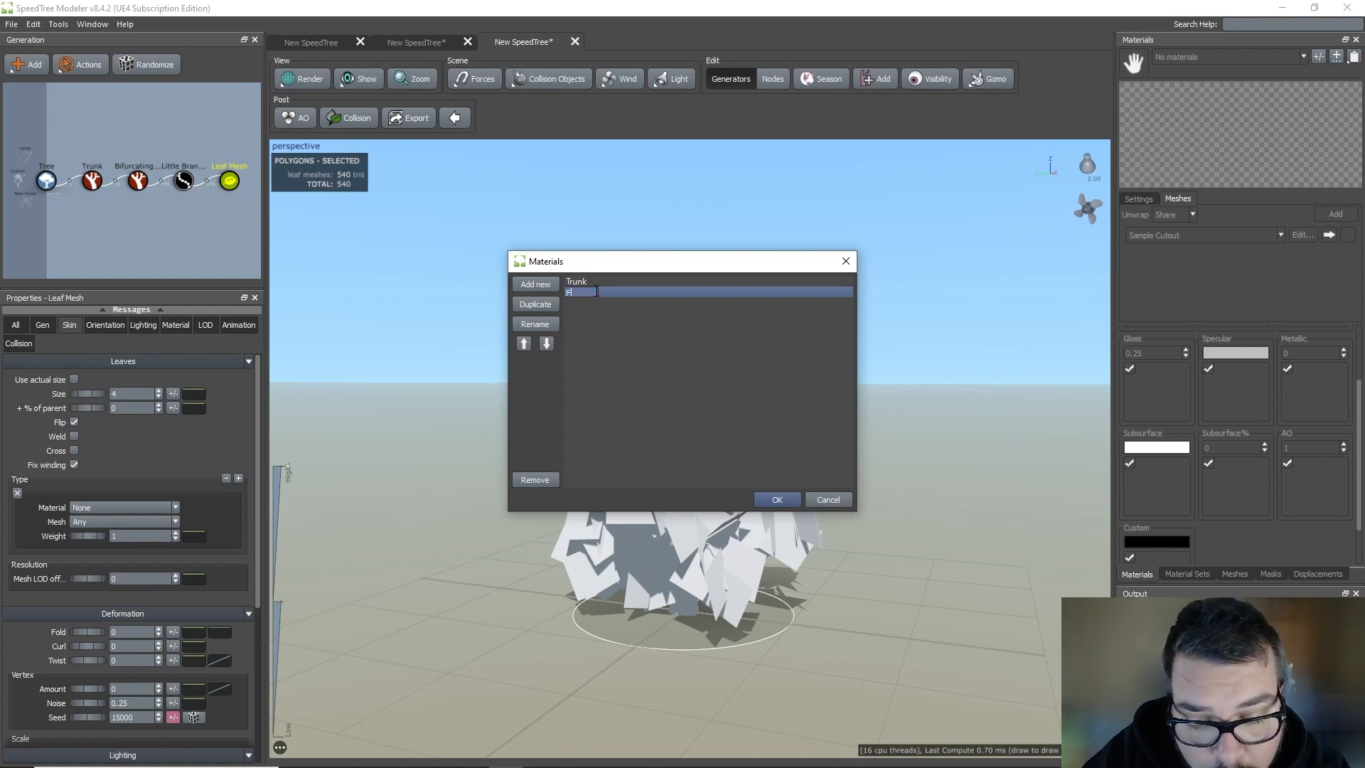
type("rond01")
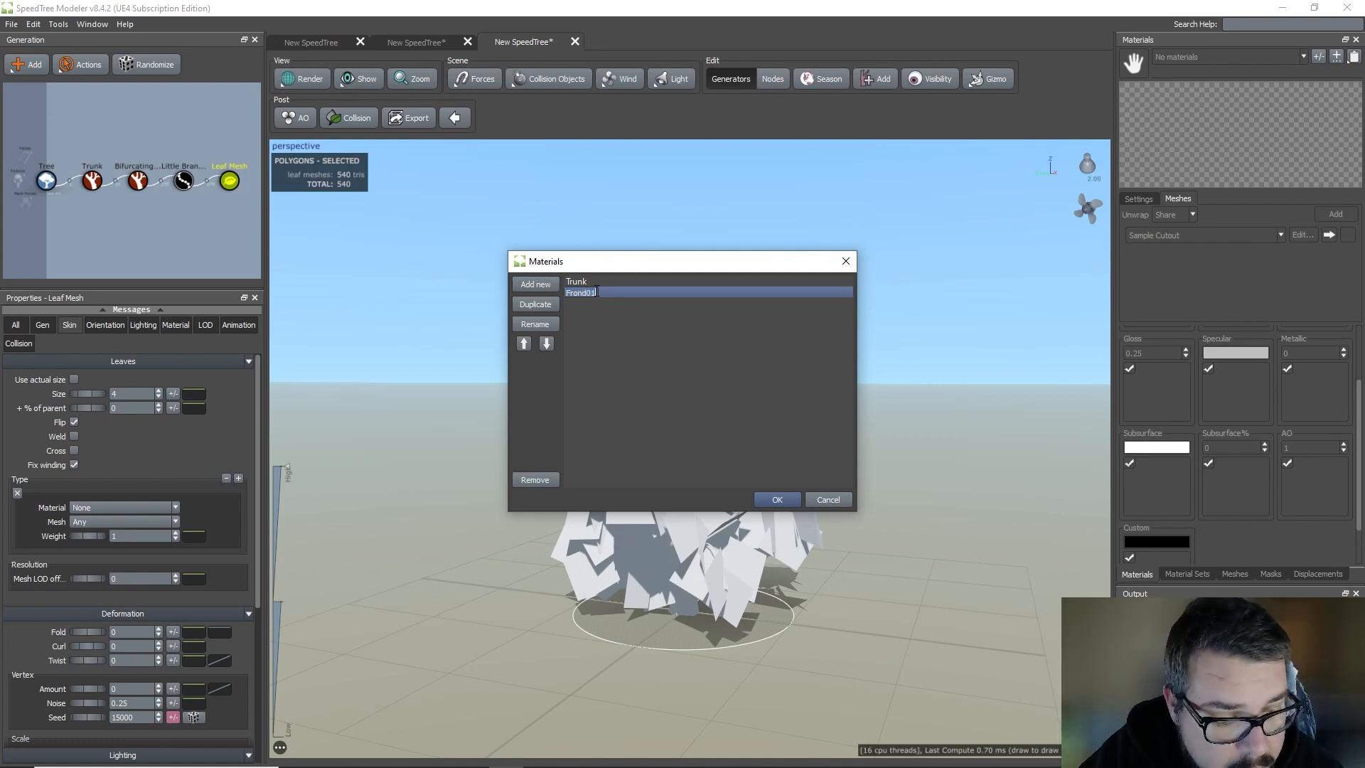
key("Return")
left_click(573, 283)
Add a second frond material and rename it Frond02.
left_click(542, 285)
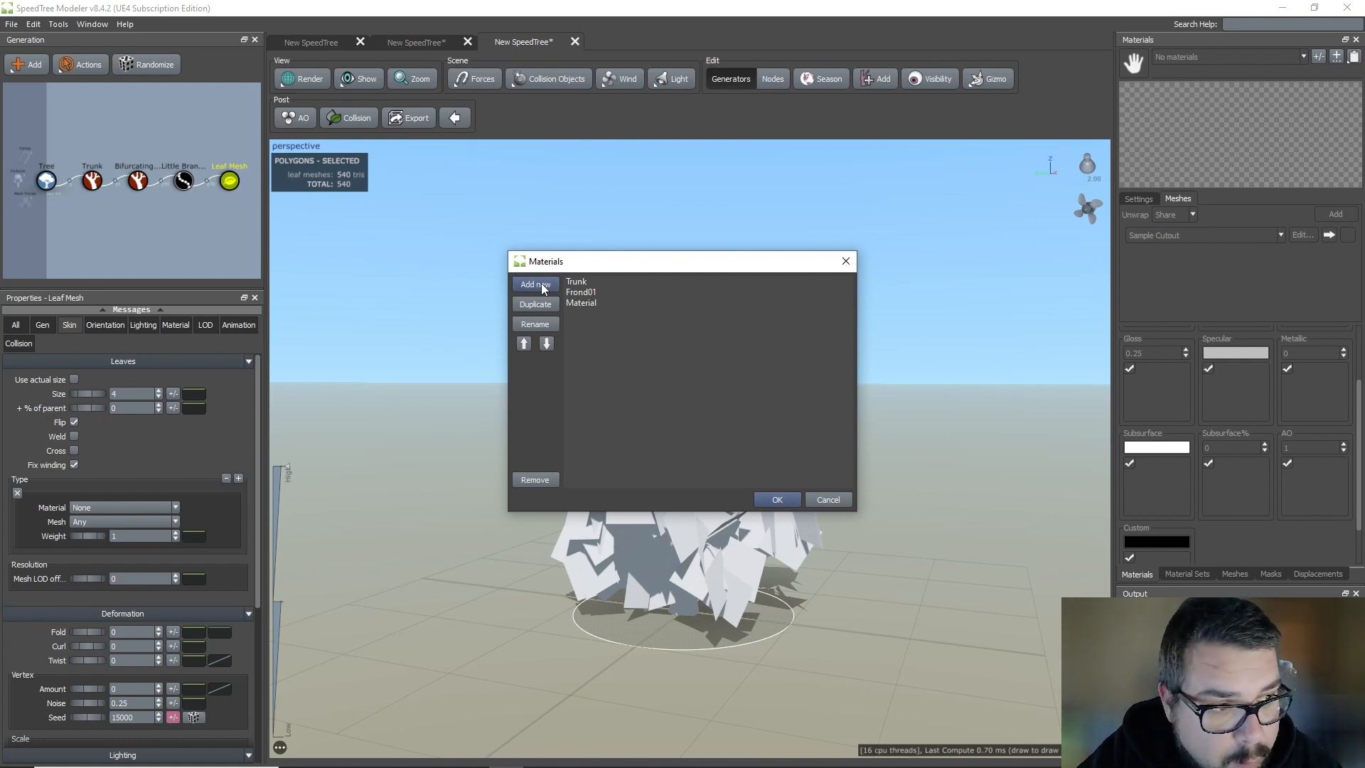
left_click(591, 304)
left_click(546, 326)
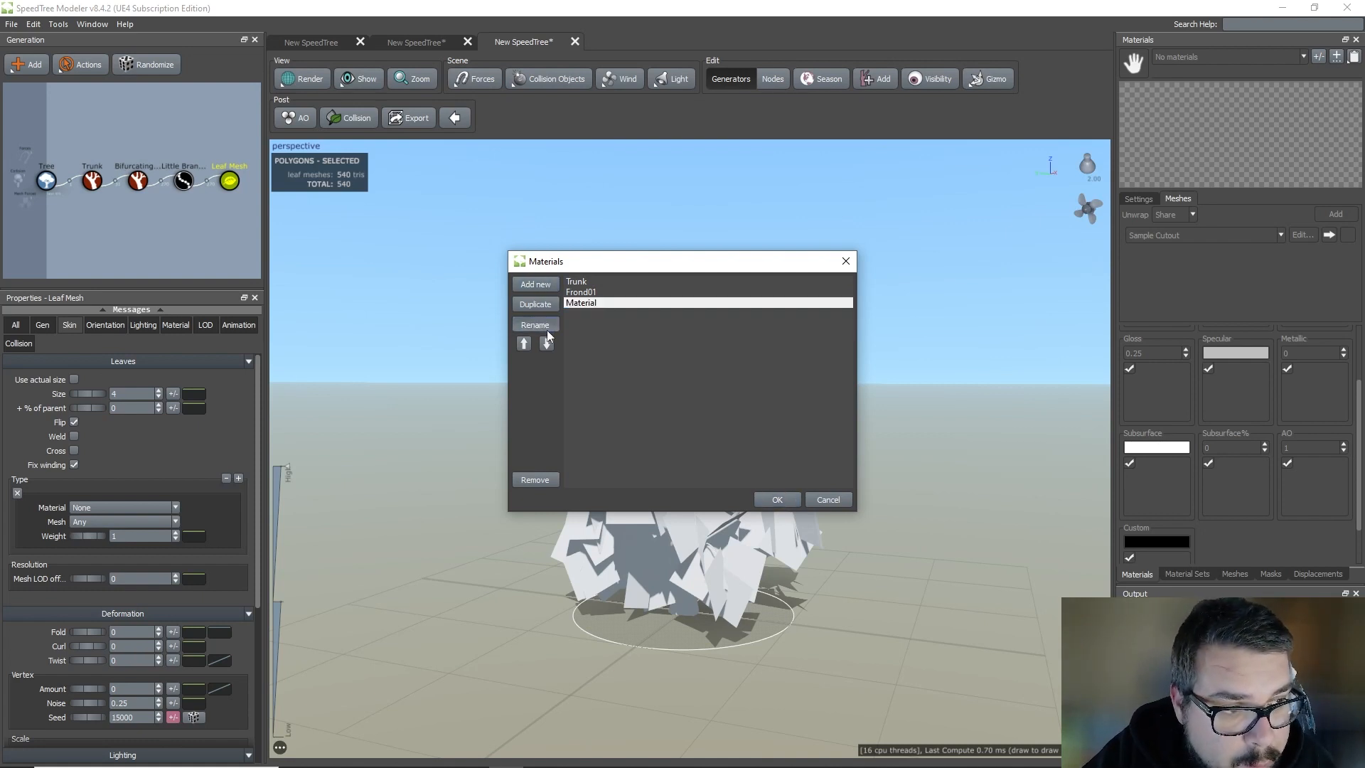
type("Fro")
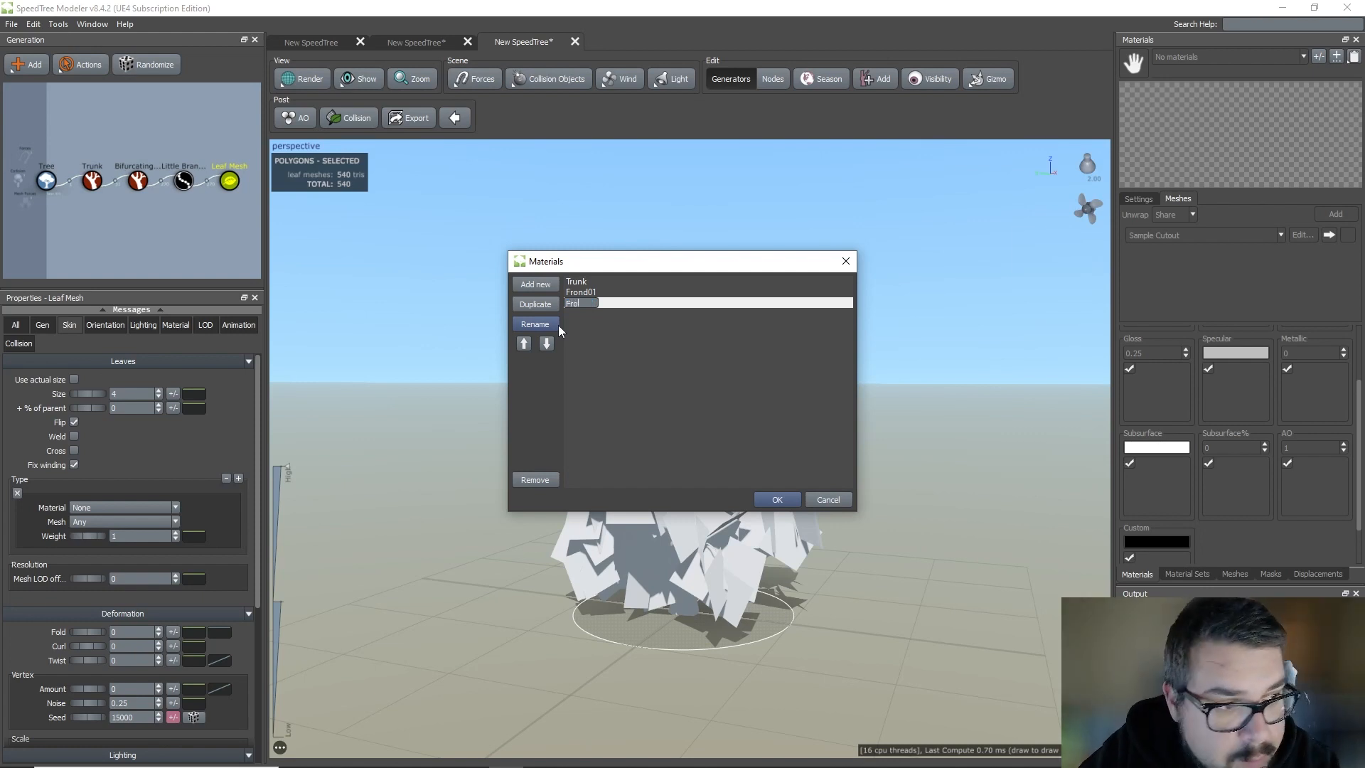
type("nd0")
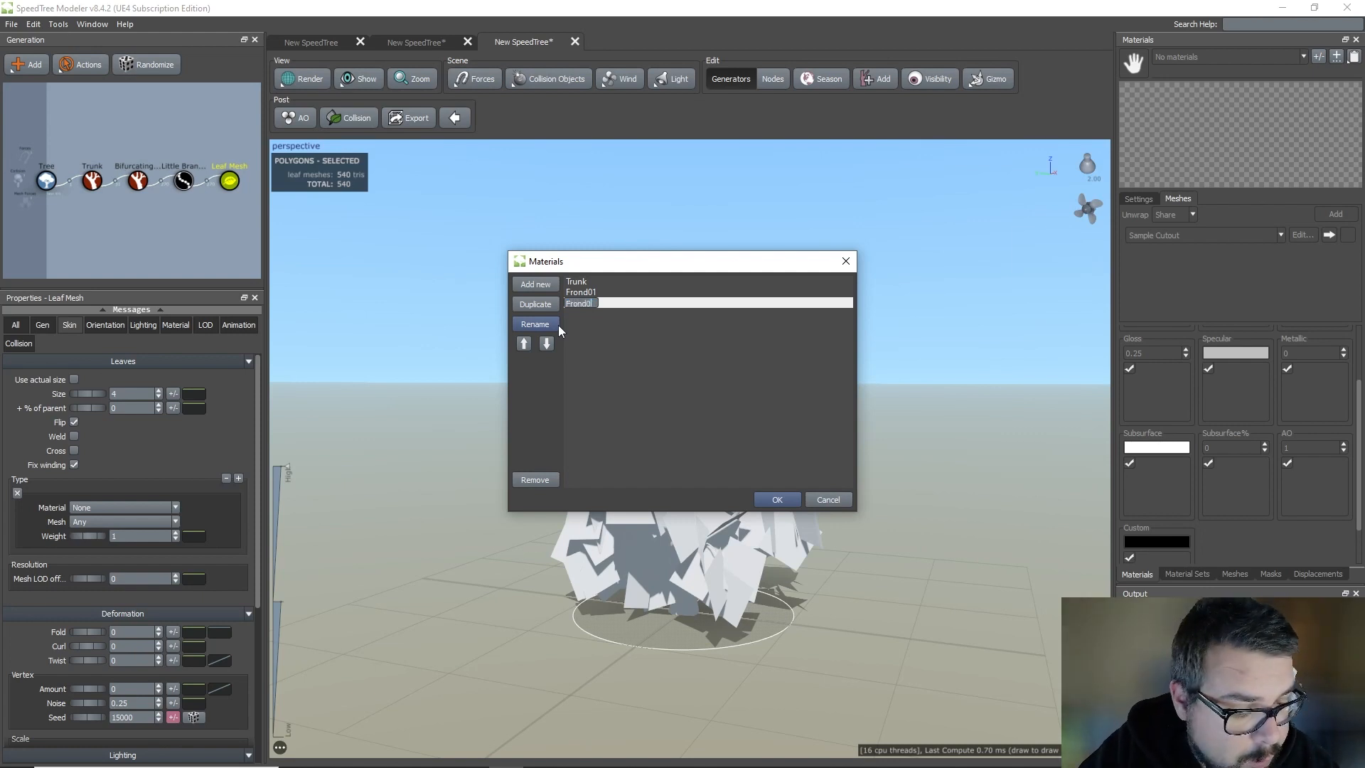
type("2")
key("Return")
Add a third frond material and rename it Frond03.
left_click(536, 284)
left_click(595, 313)
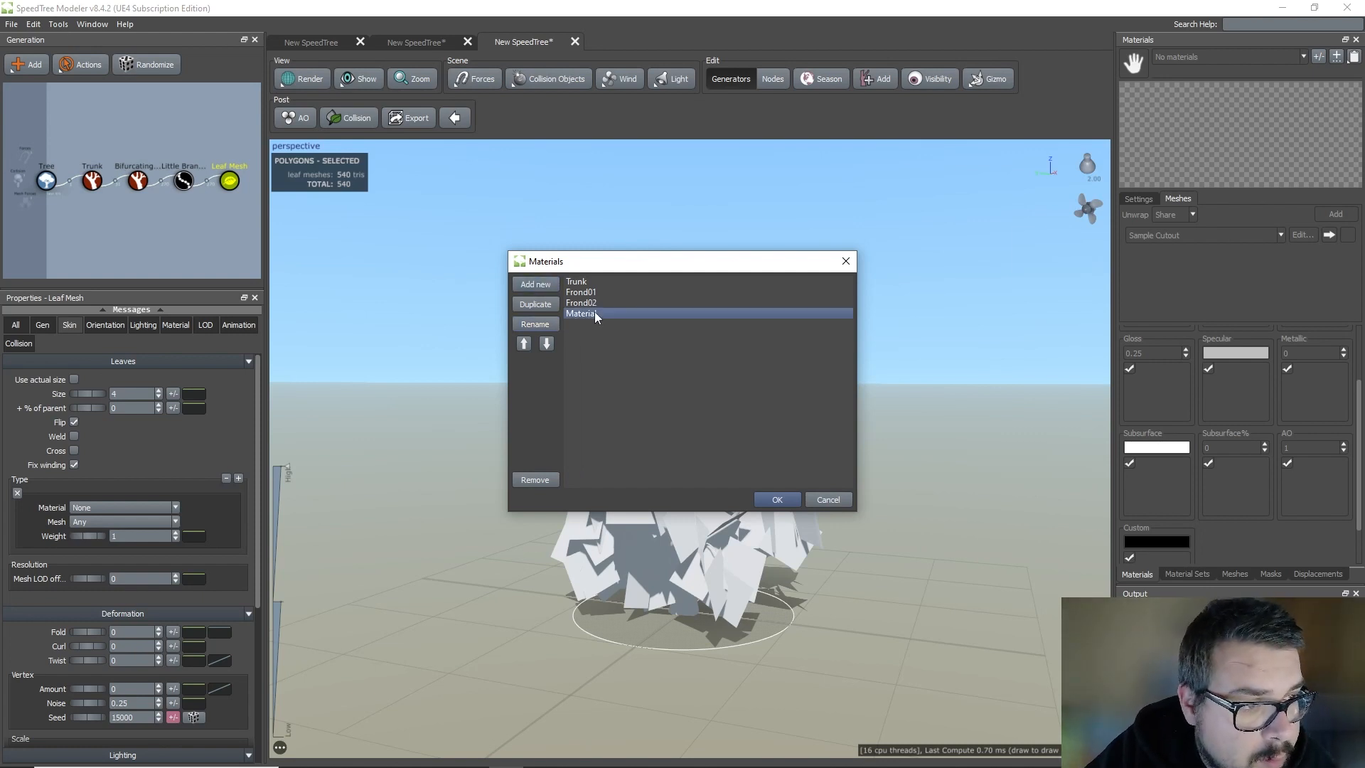
left_click(545, 325)
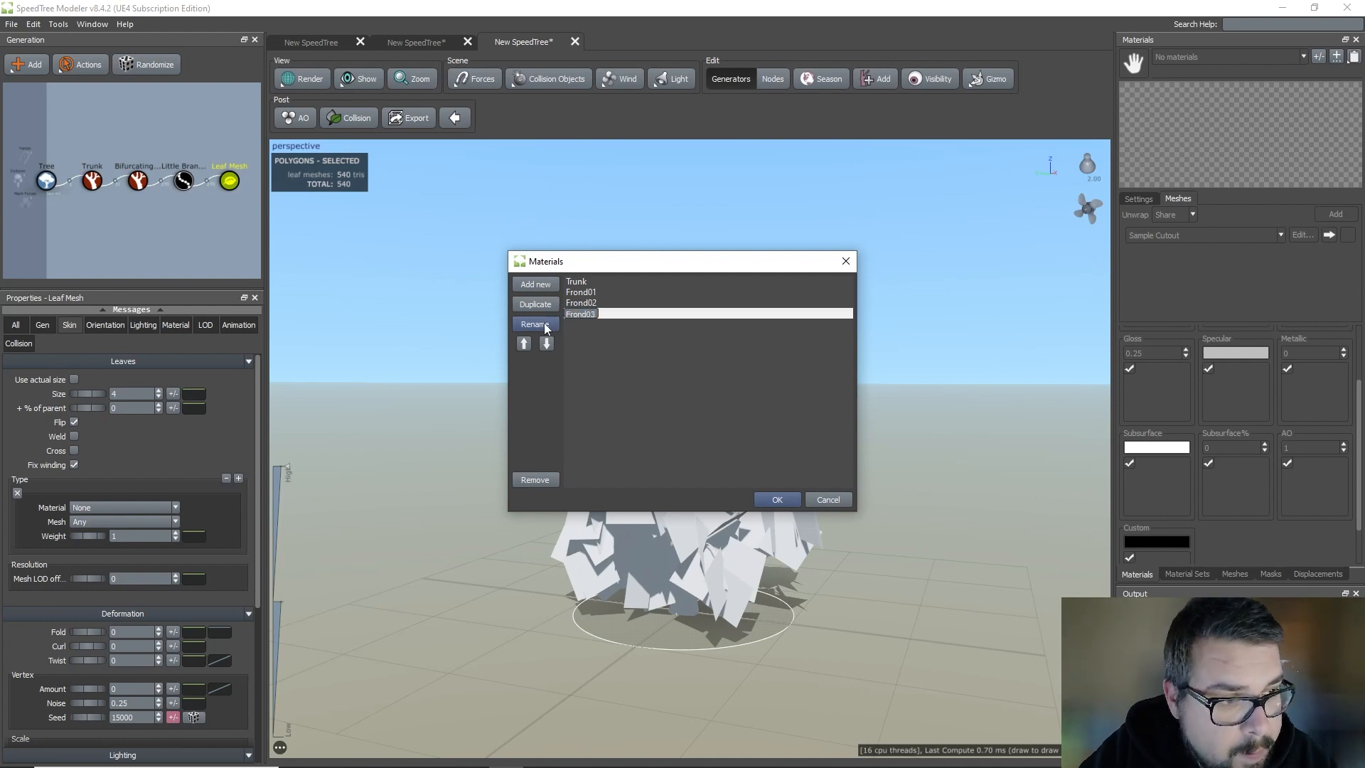
key("Return")
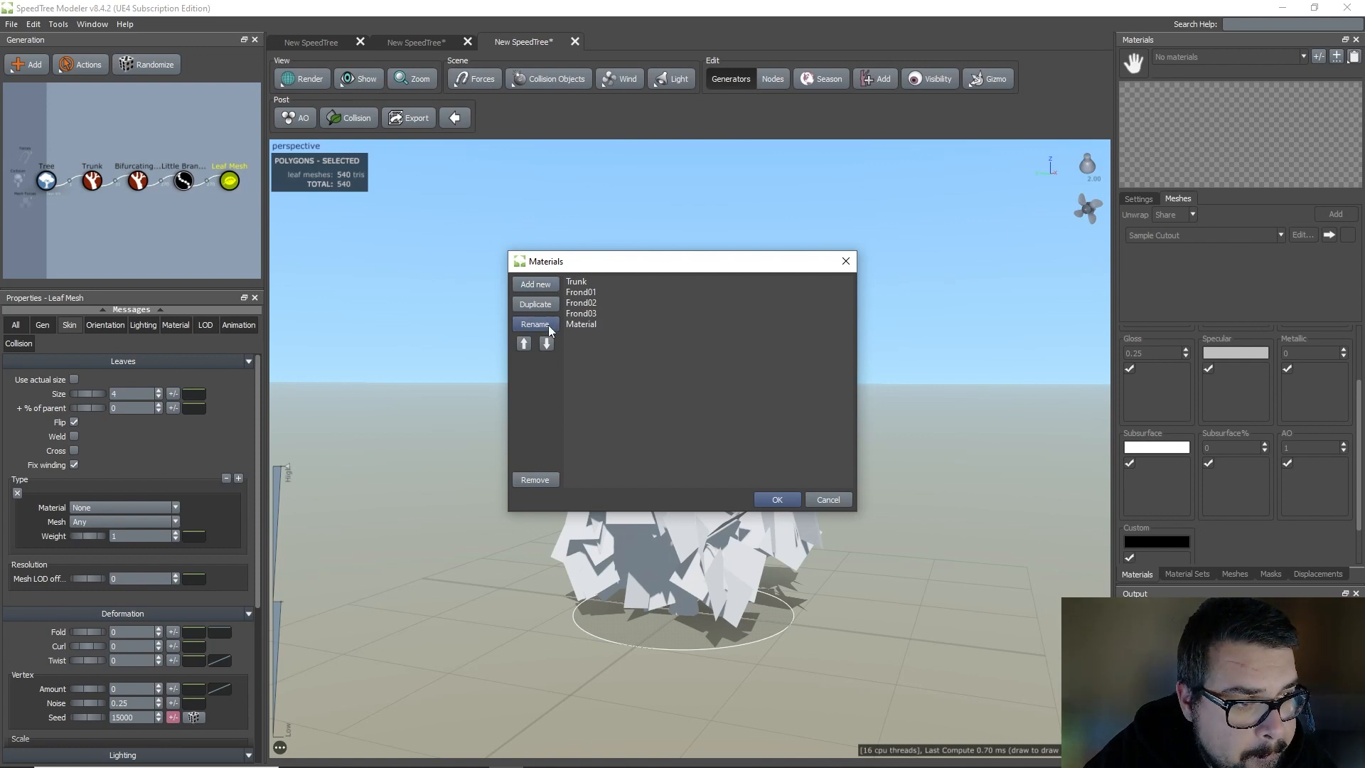
Add a fourth frond material and rename it Frond04.
left_click(591, 322)
left_click(548, 324)
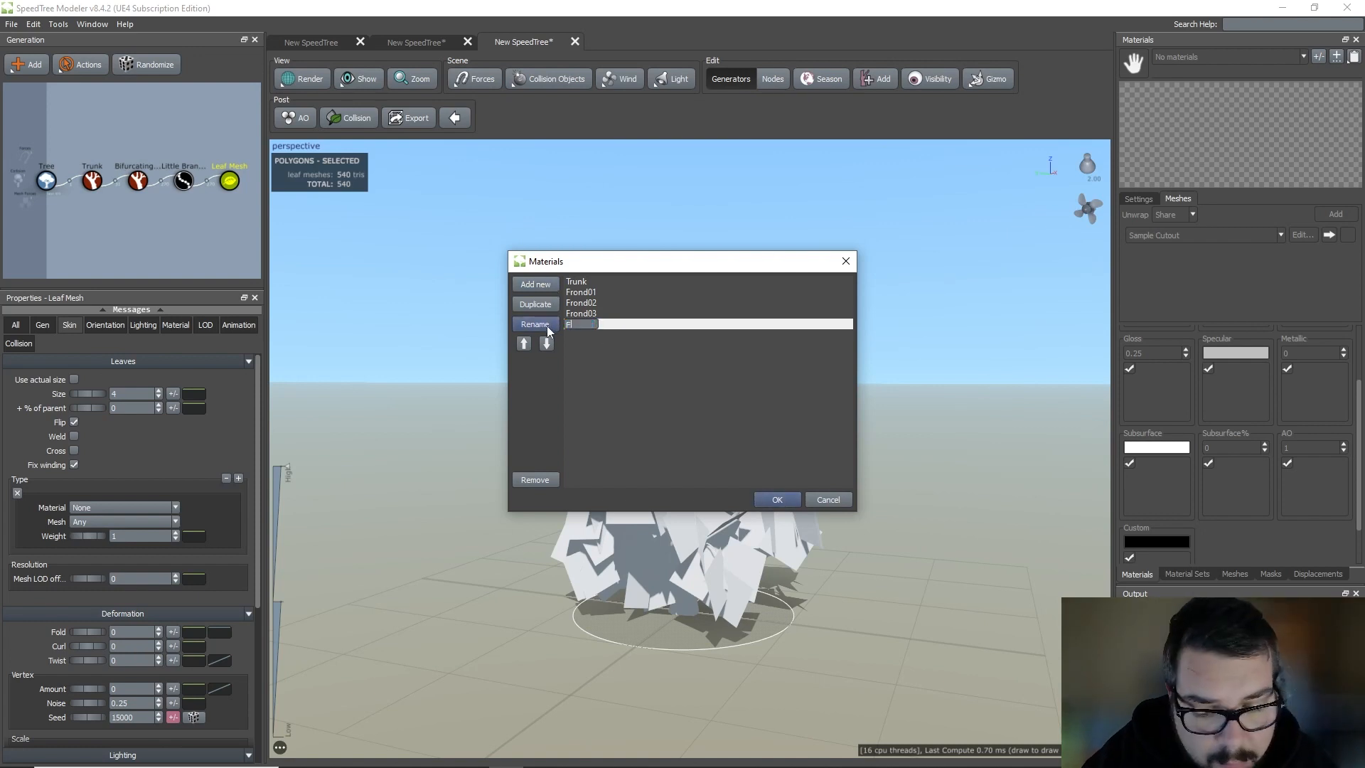
type("Frond ")
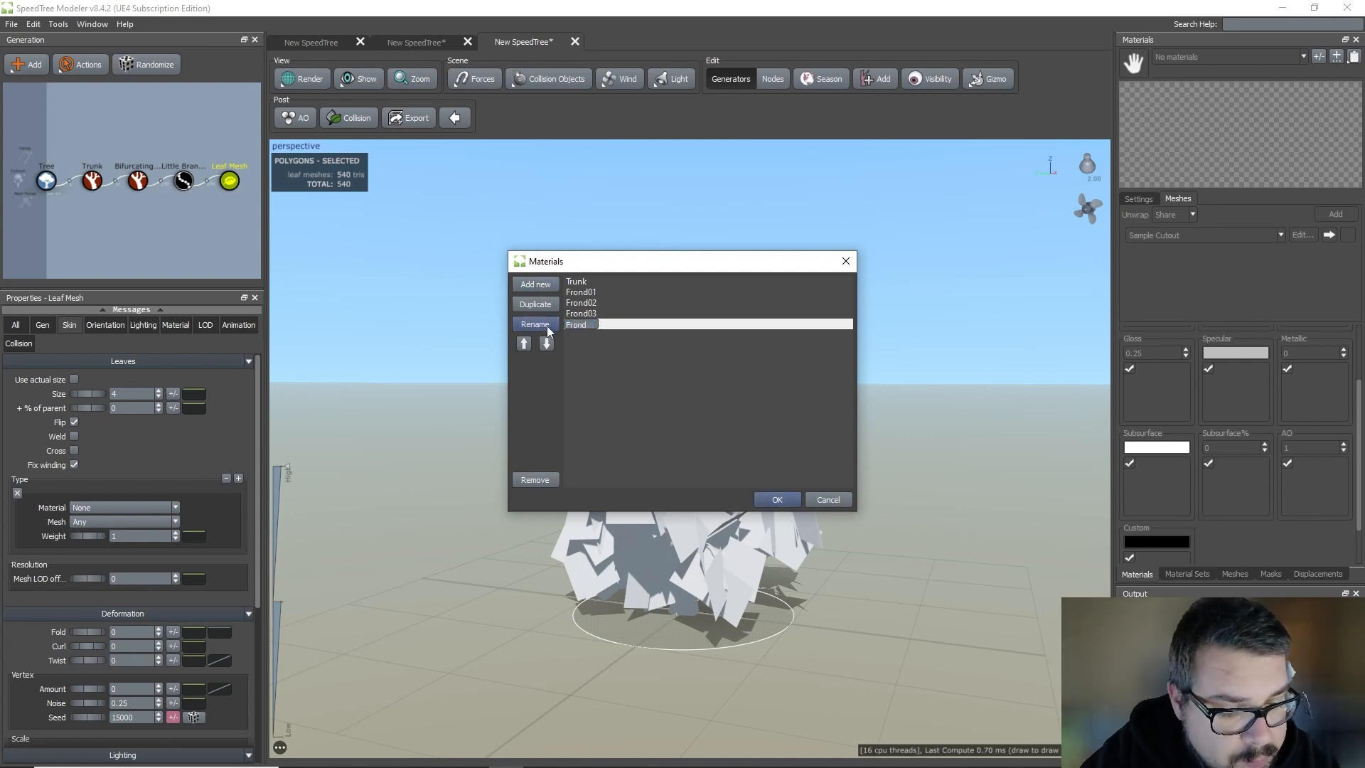
type("04")
key("Return")
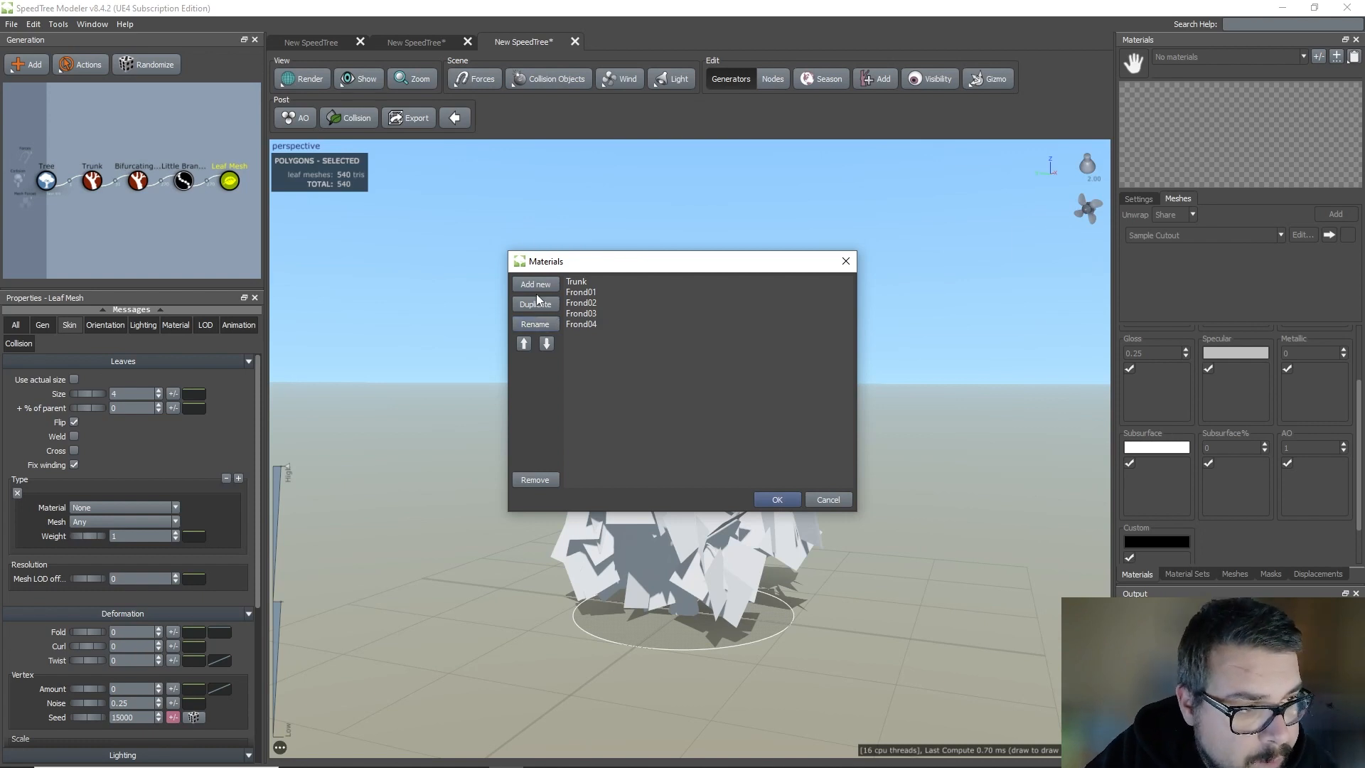
Add a fifth frond material and rename it Frond05.
left_click(536, 285)
left_click(568, 331)
left_click(536, 324)
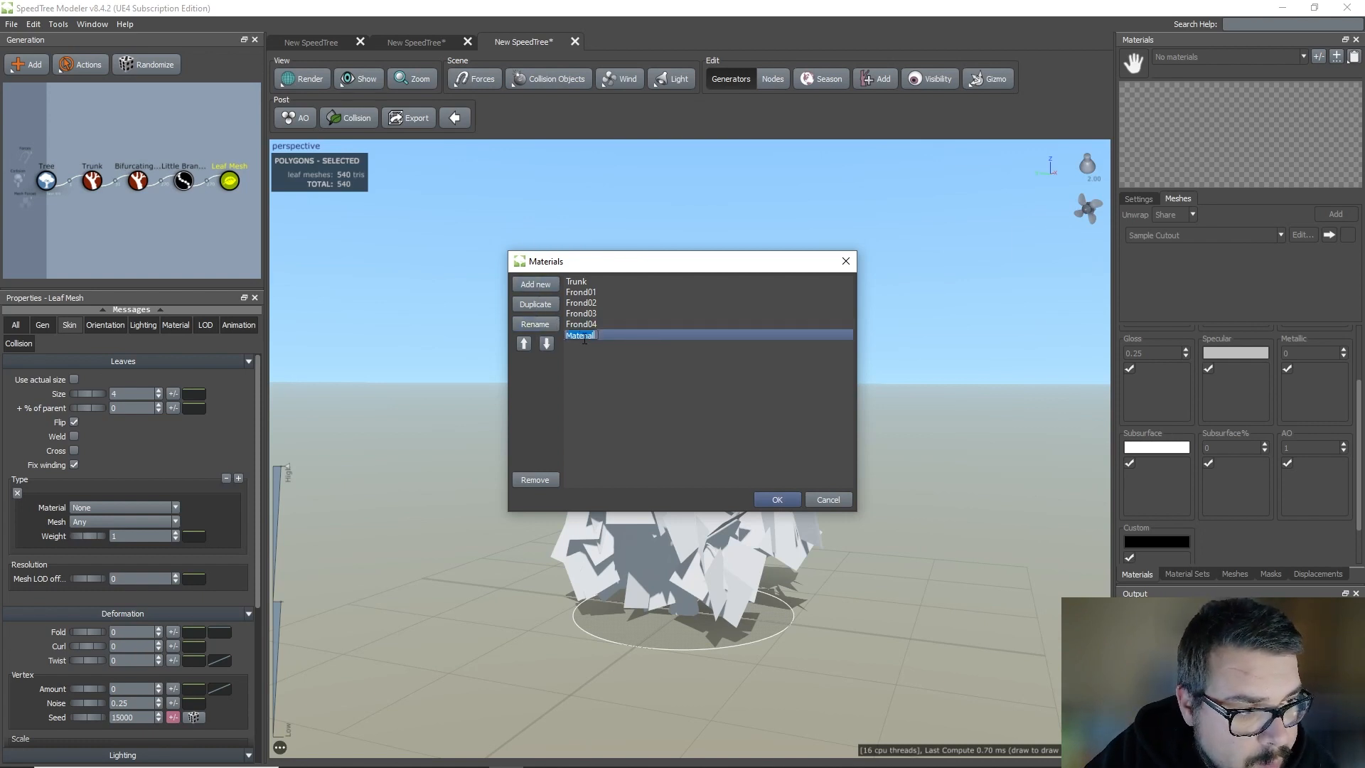
type("Frond0")
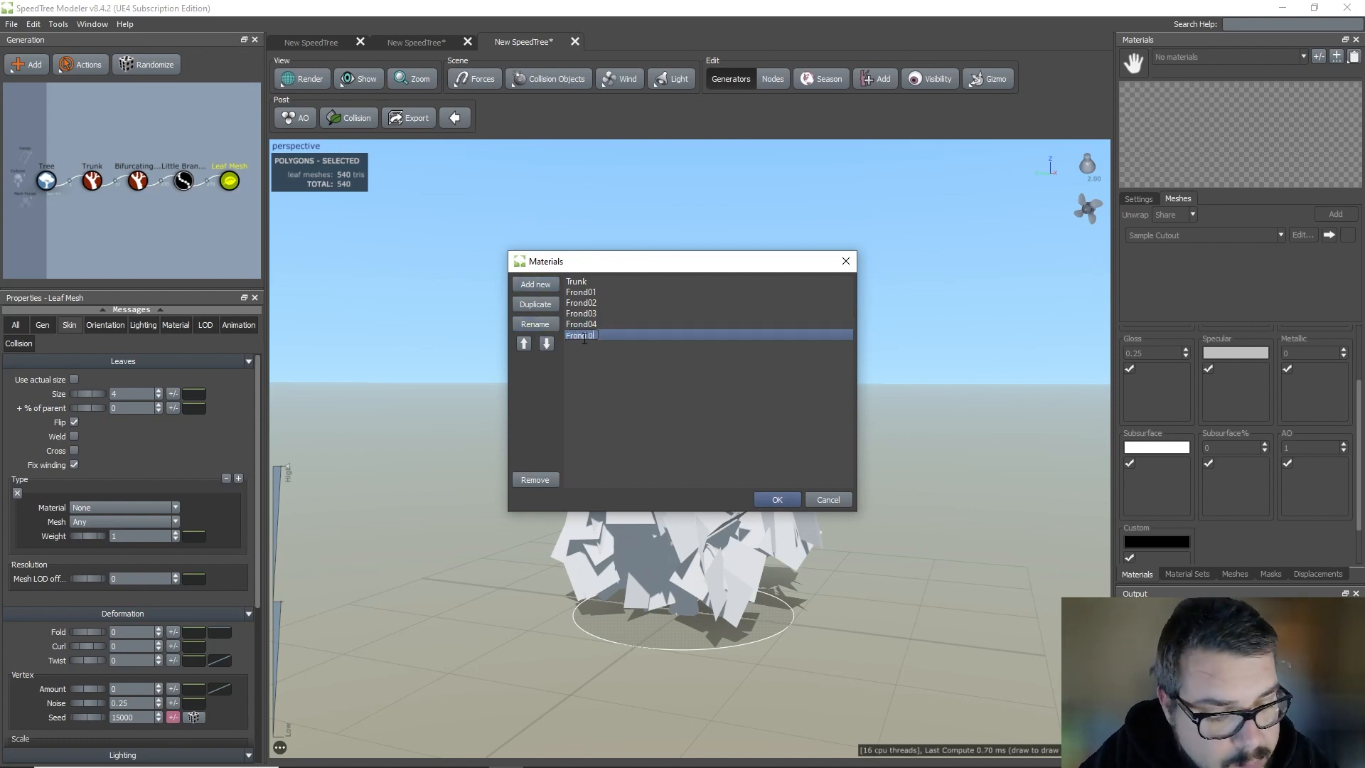
type("5")
key("Return")
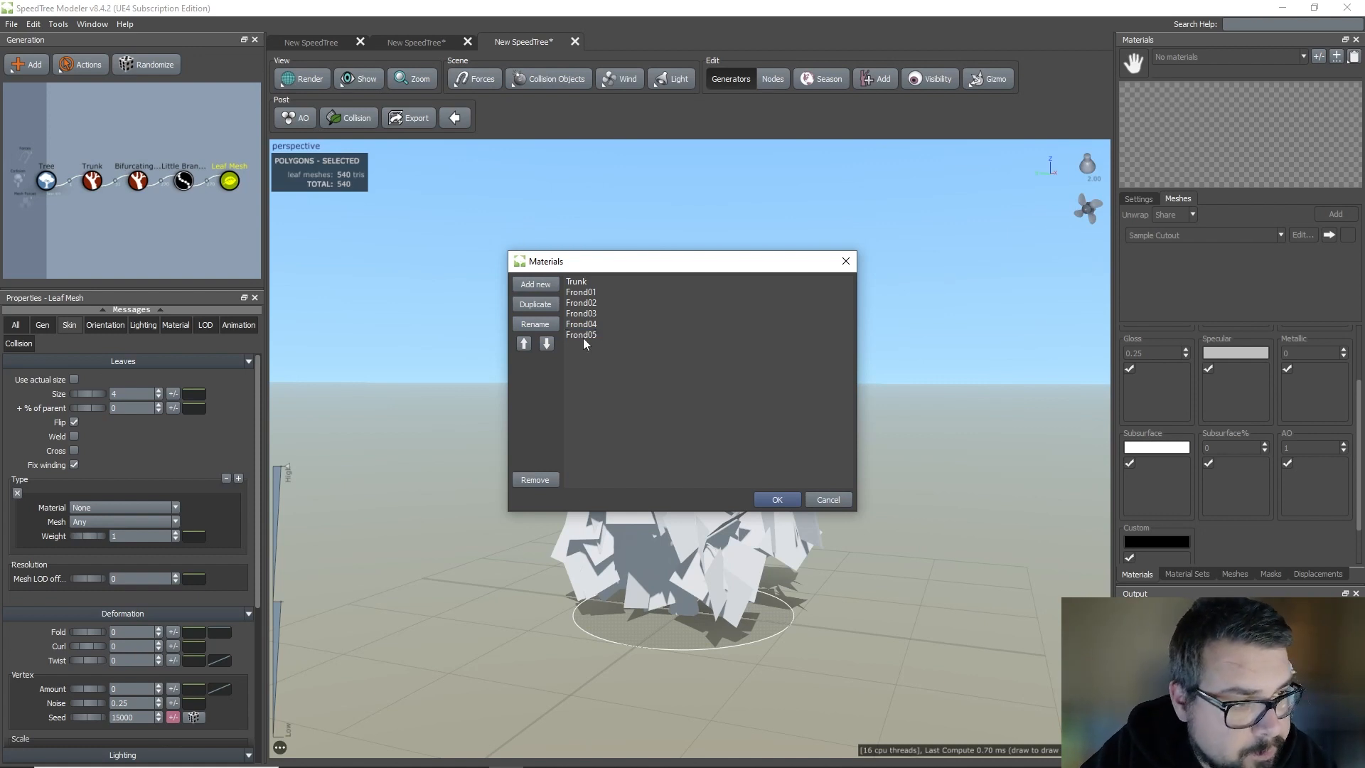
Select the Trunk material, accept the material list and show that material's settings.
left_click_drag(586, 336, 590, 282)
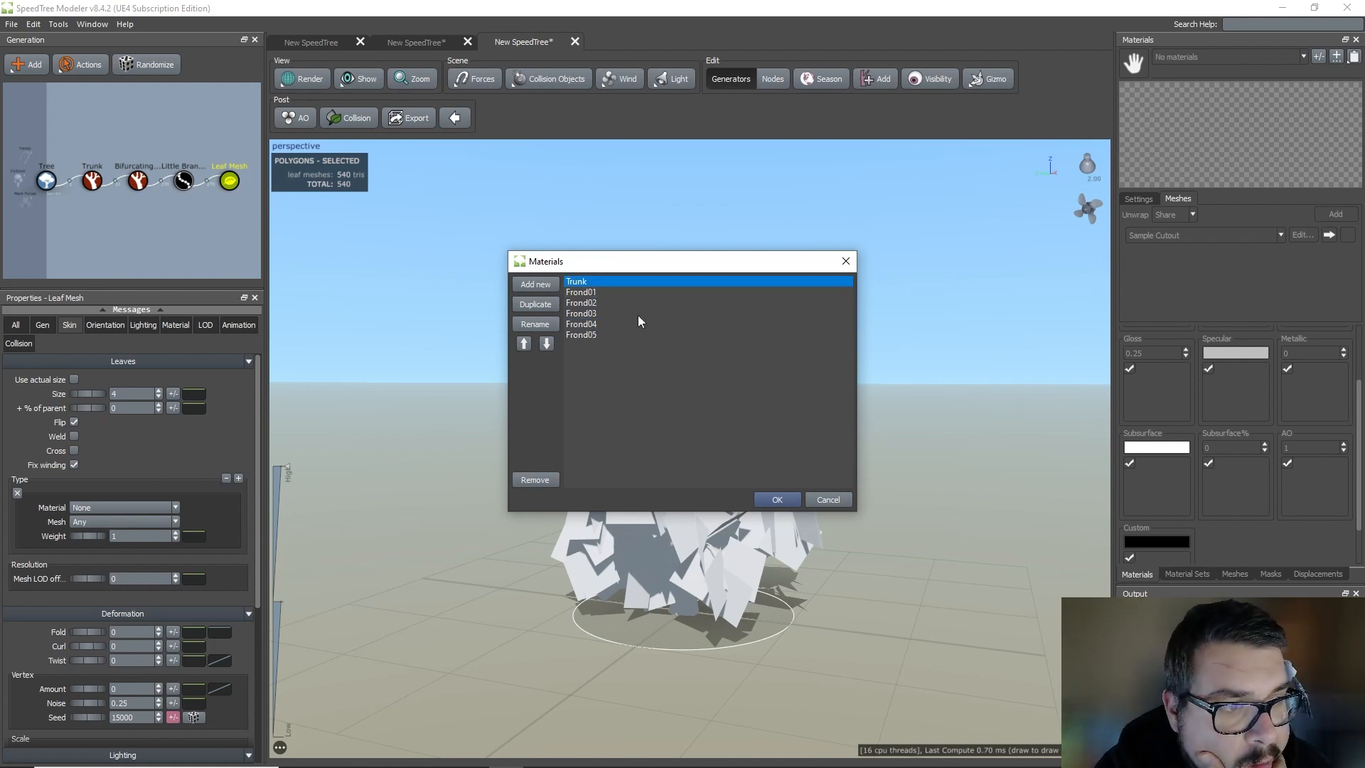
left_click(778, 500)
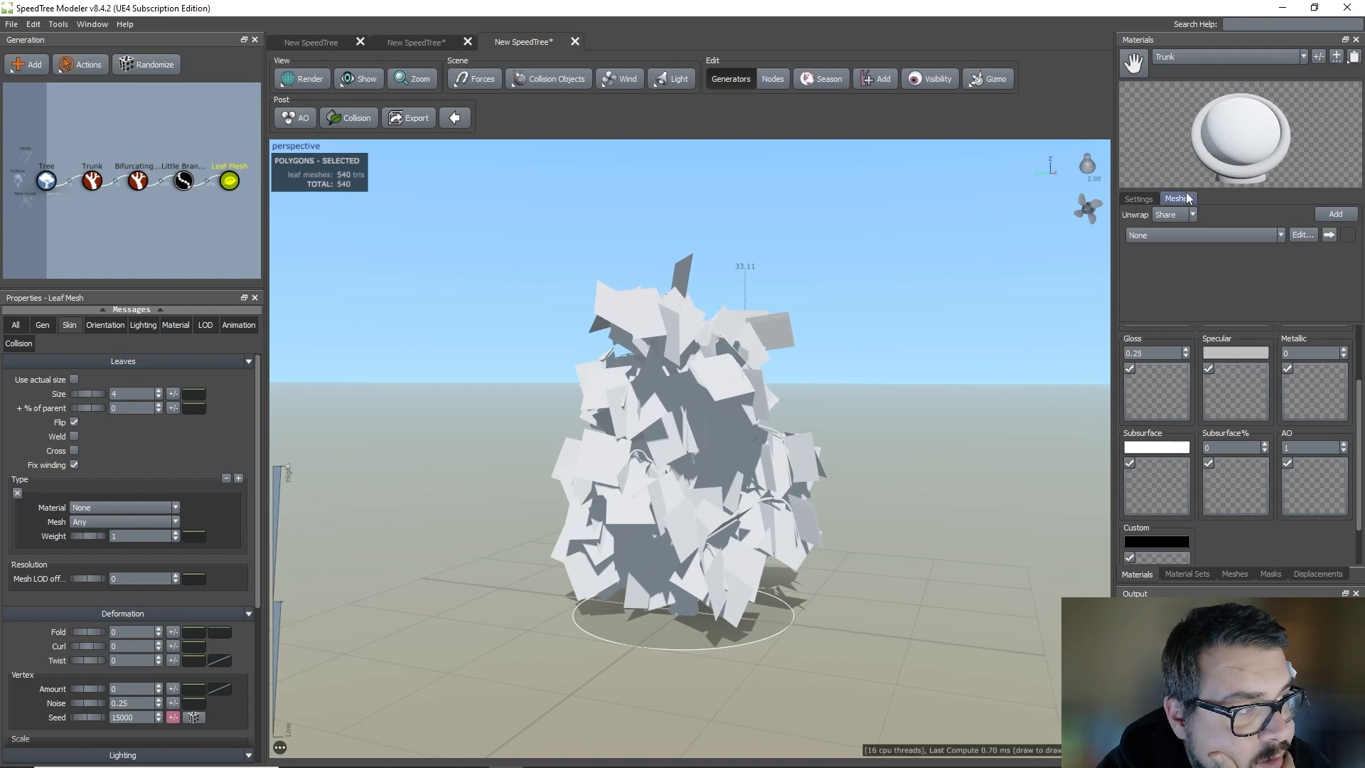
left_click(1147, 200)
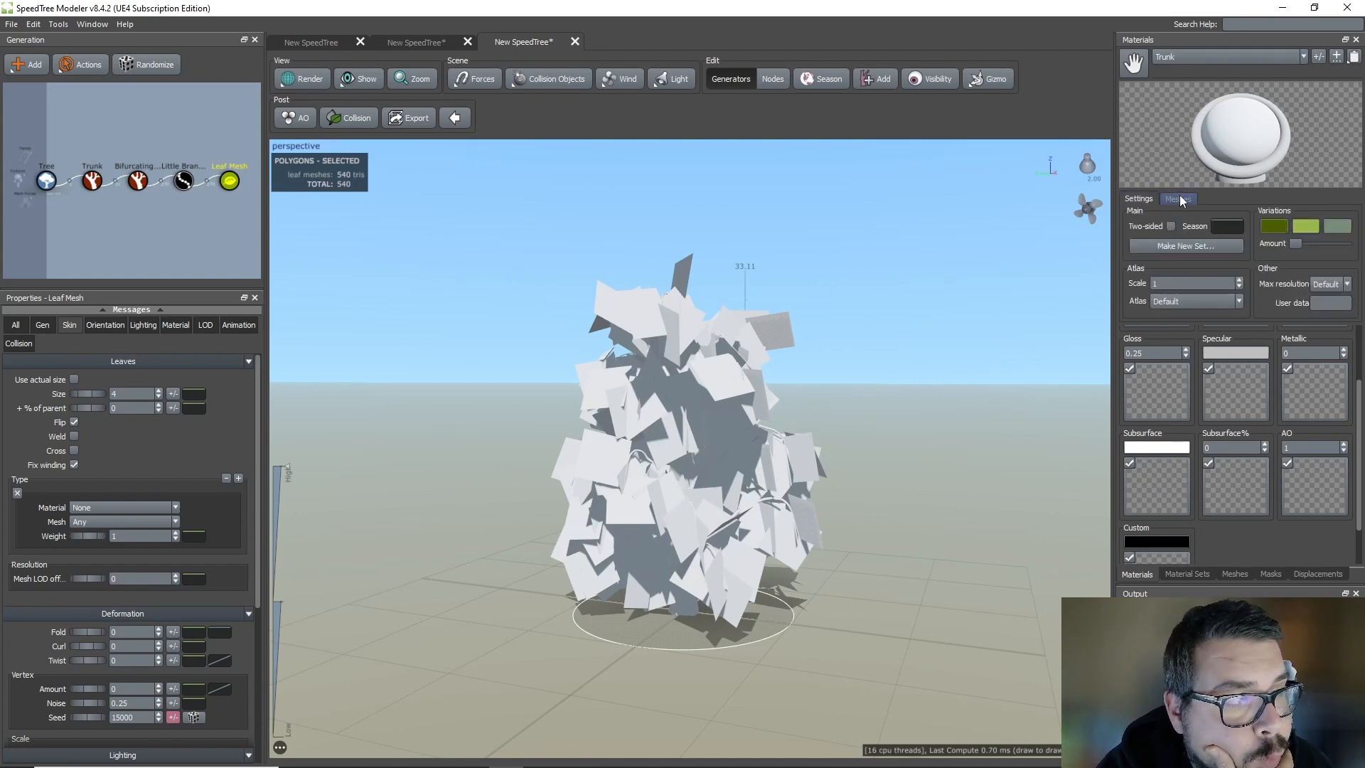
left_click(1148, 416)
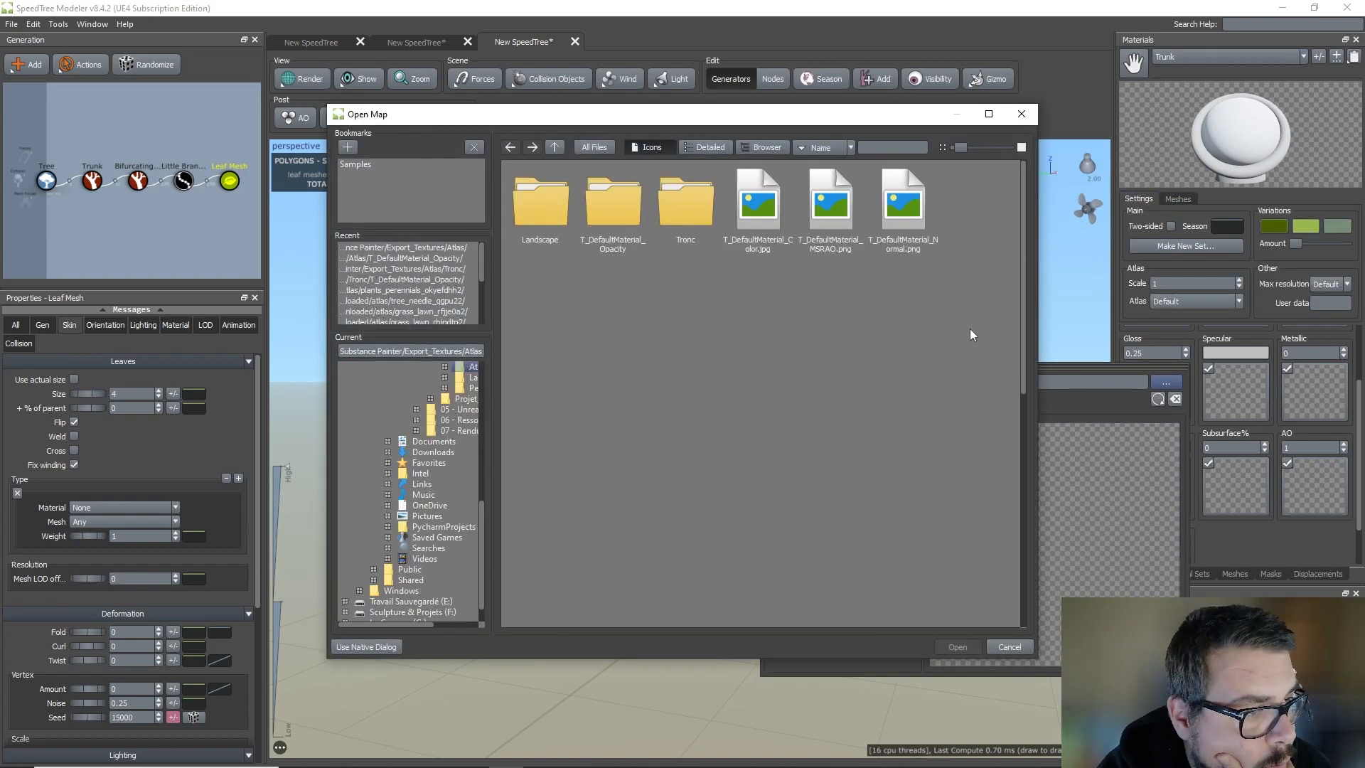
left_click(1022, 115)
left_click(1038, 293)
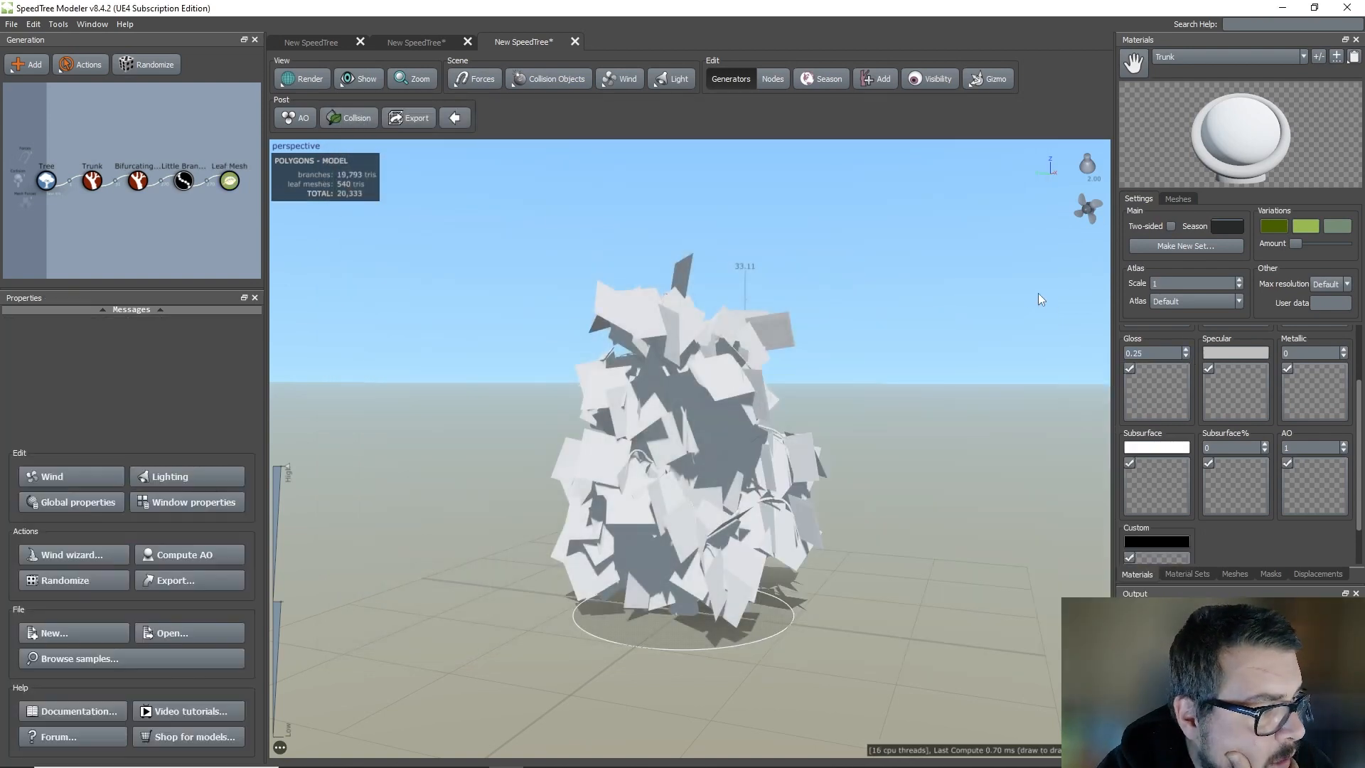
Load T_DefaultMaterial_Color.jpg from the Export_Textures/Atlas/Tronc folder as the Trunk material's color map.
scroll(1193, 382, "up", 2)
left_click(1159, 381)
left_click(1160, 373)
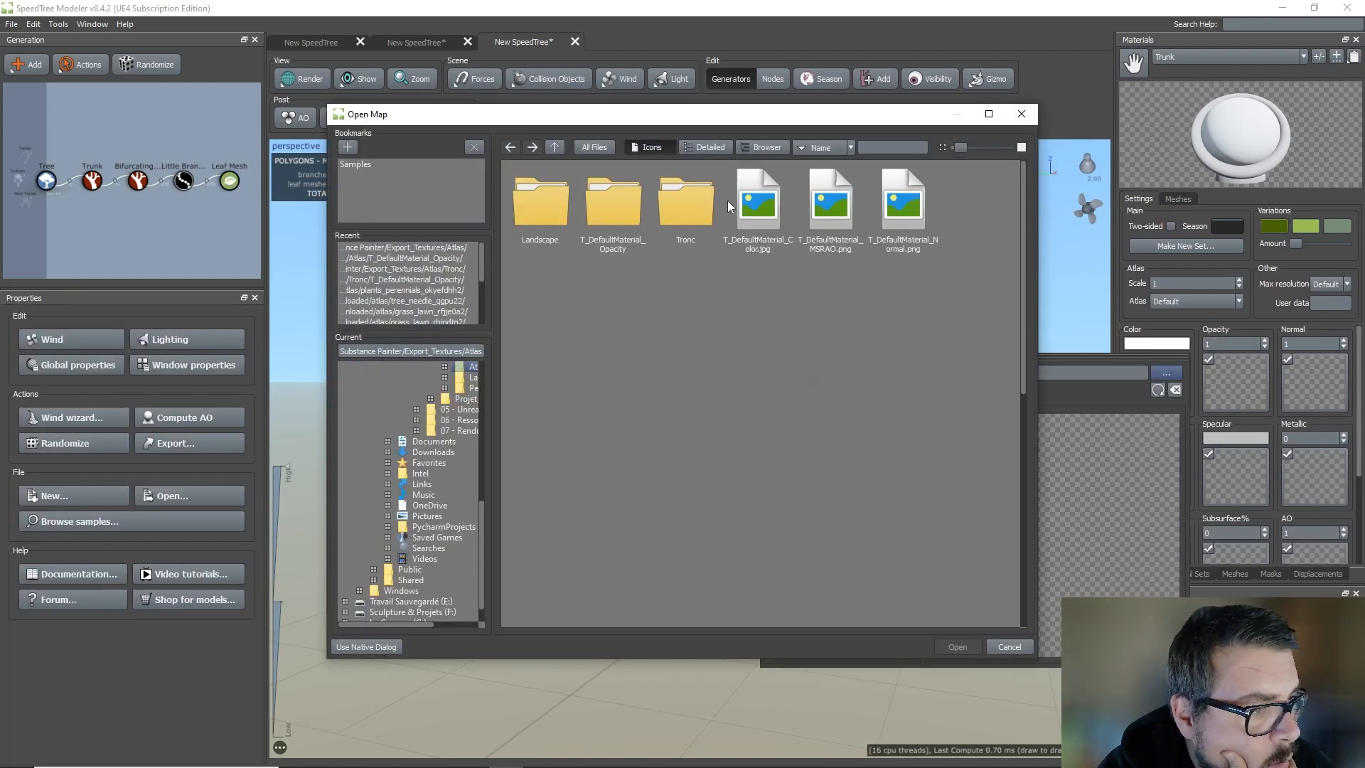
left_click(555, 147)
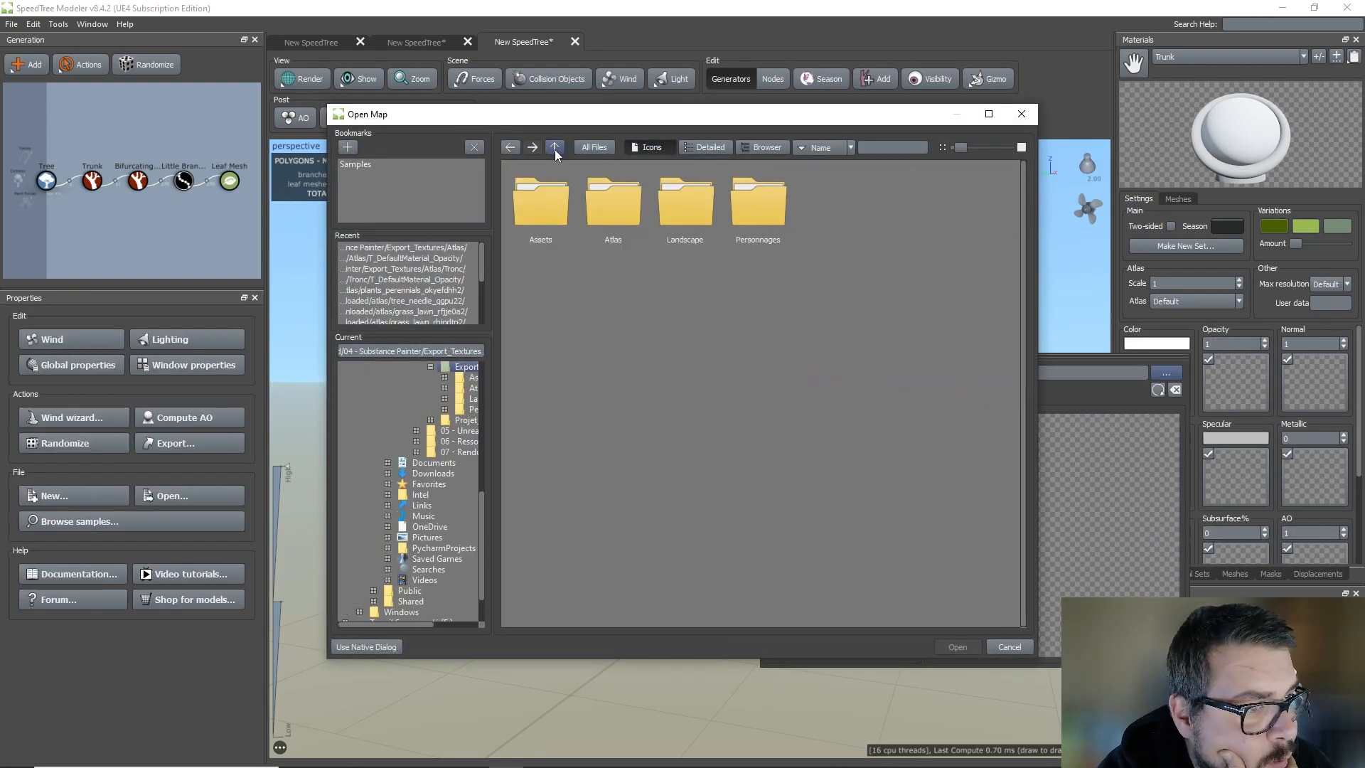
double_click(610, 209)
double_click(665, 204)
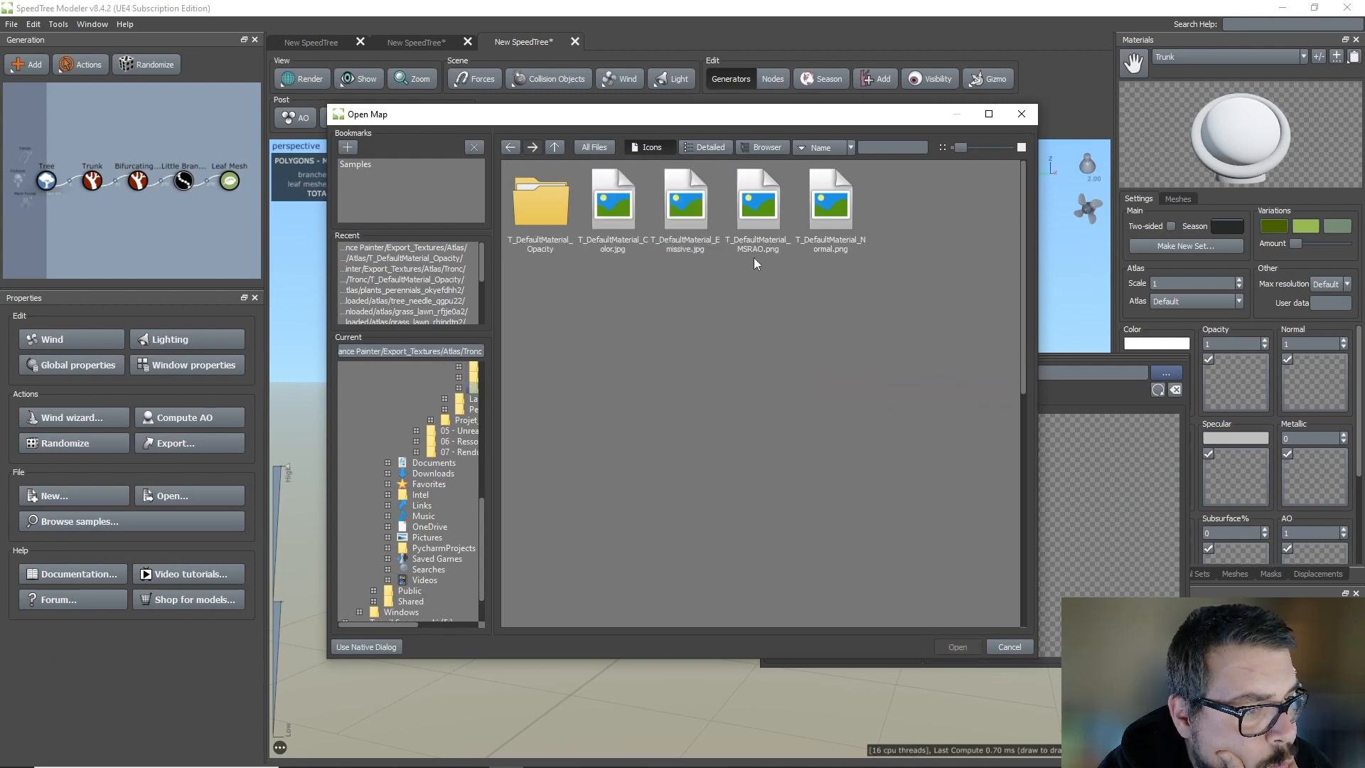
double_click(613, 206)
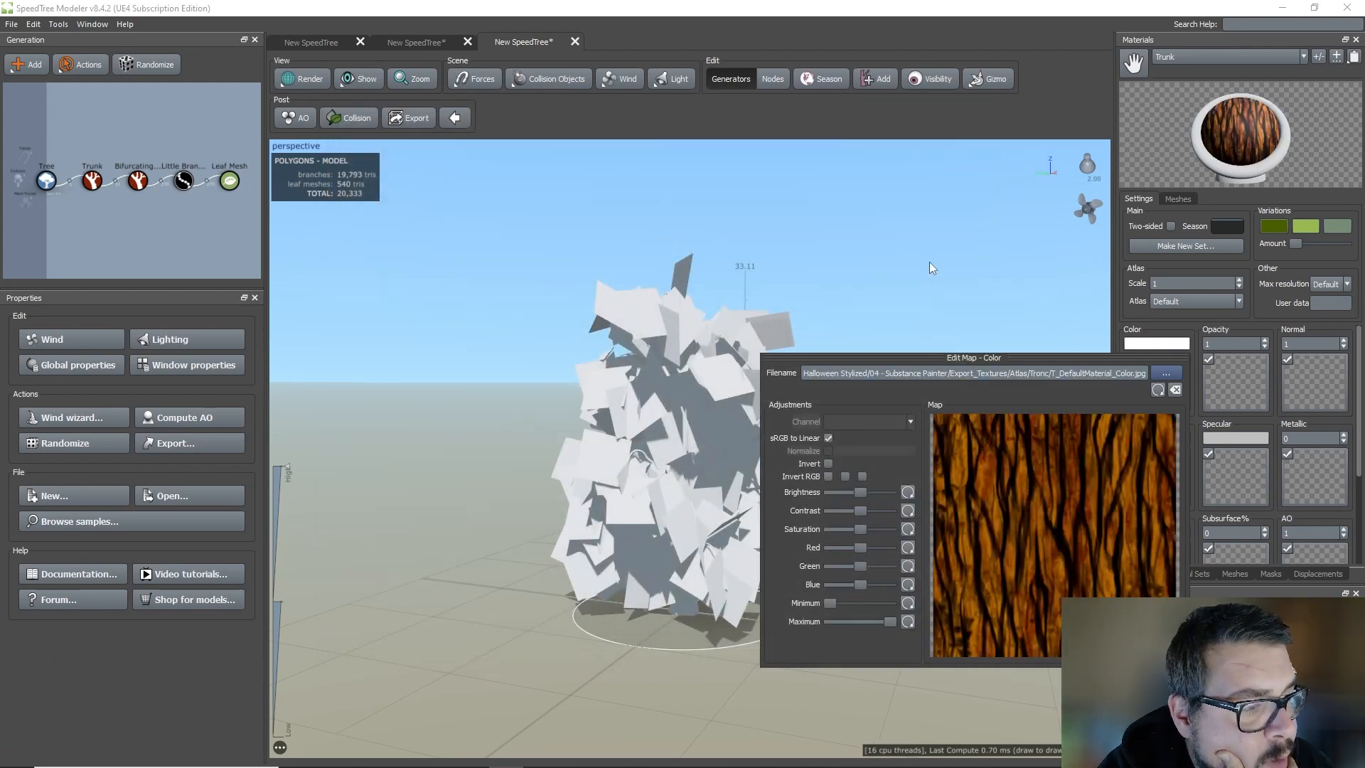
left_click(950, 266)
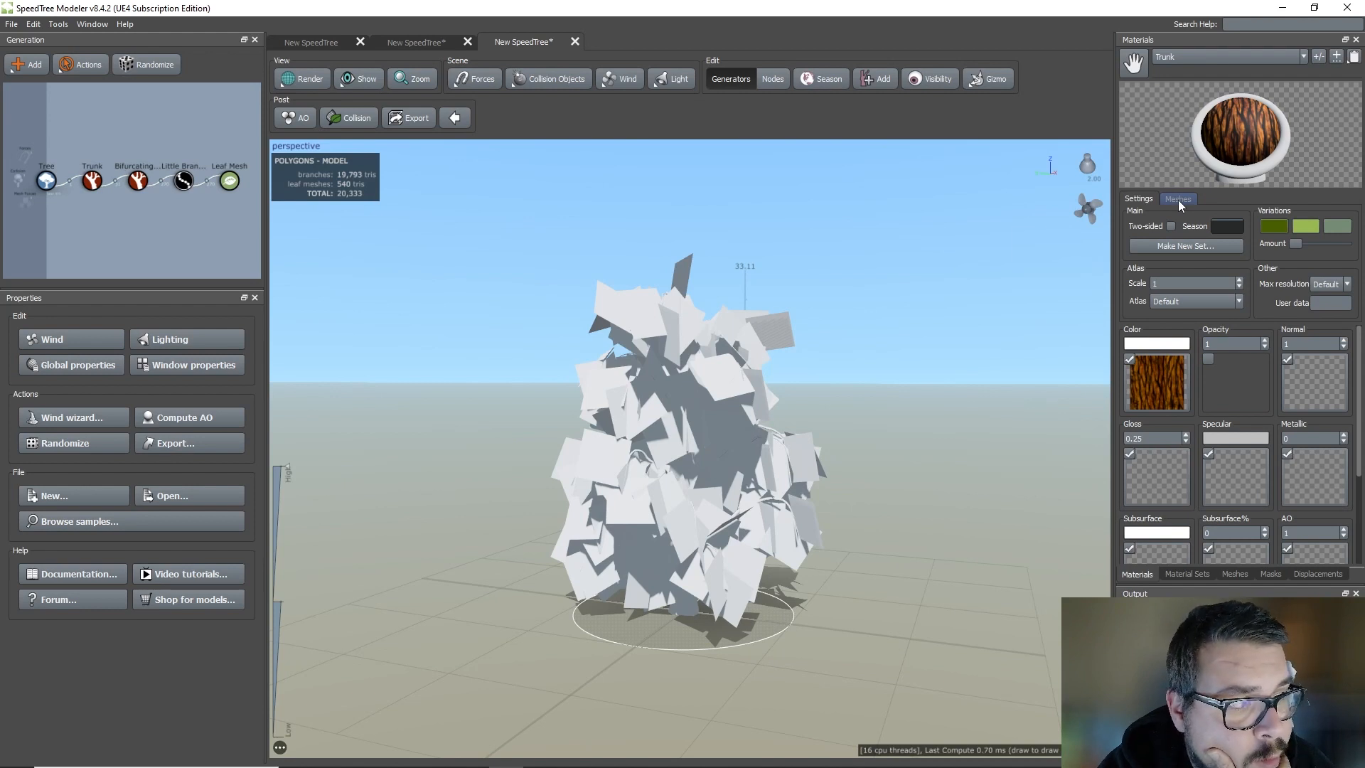
Switch to the Frond01 material and browse for its color map, going up to the Export_Textures folder.
left_click(1232, 57)
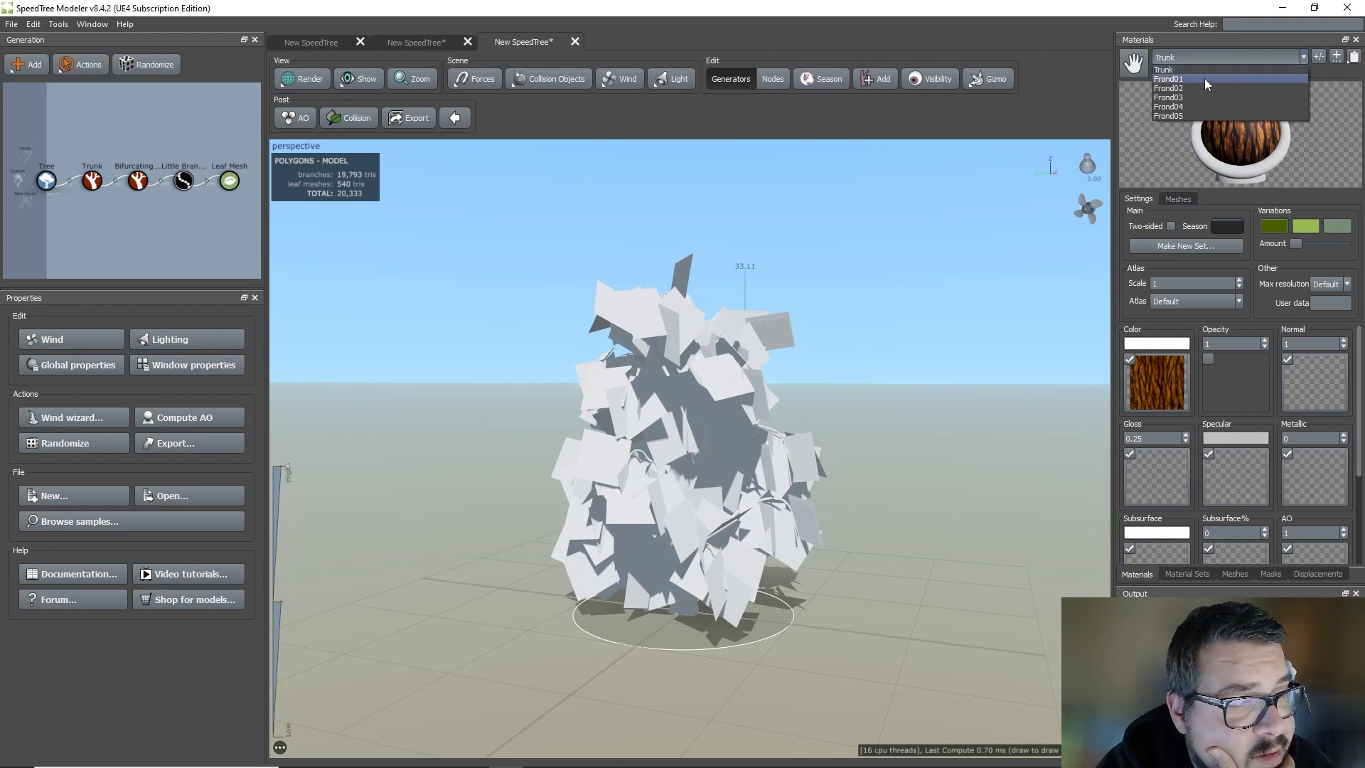
left_click(1204, 79)
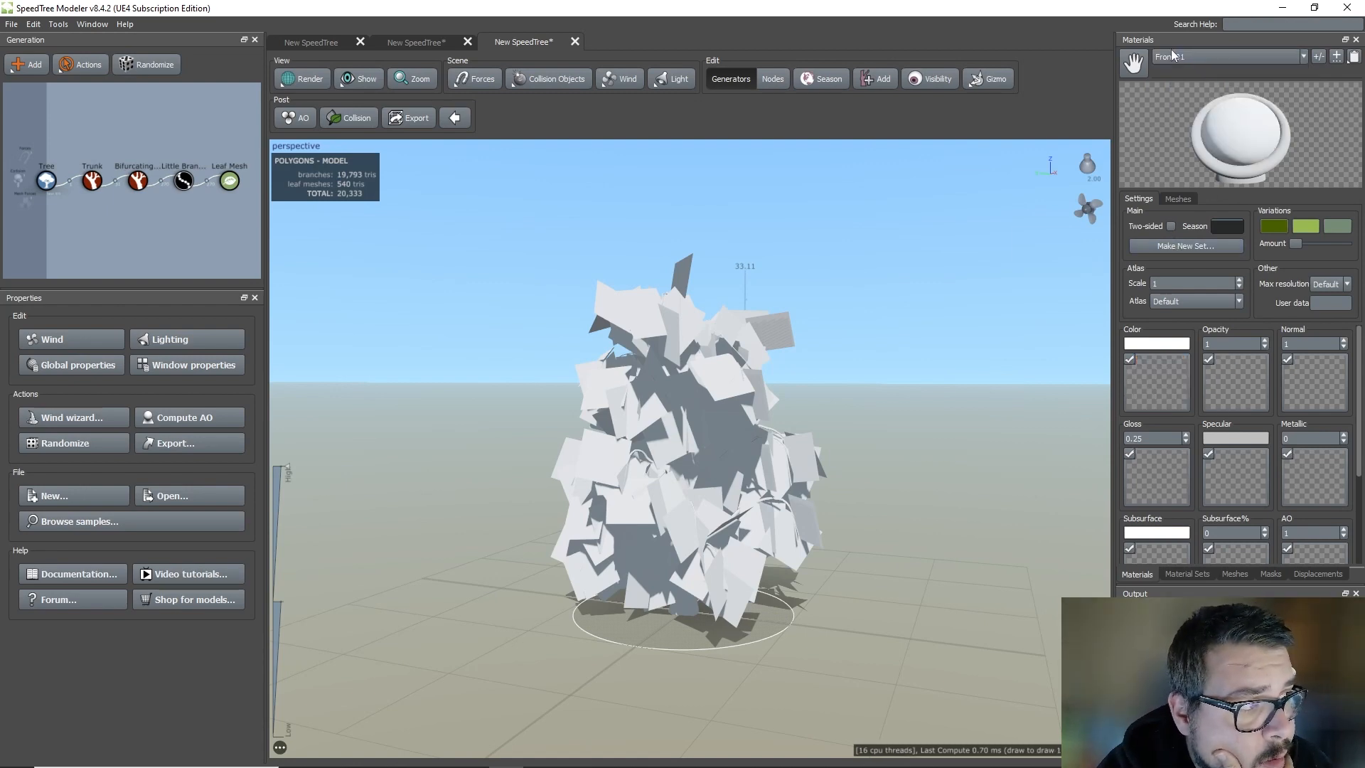
left_click(1167, 359)
left_click(1166, 371)
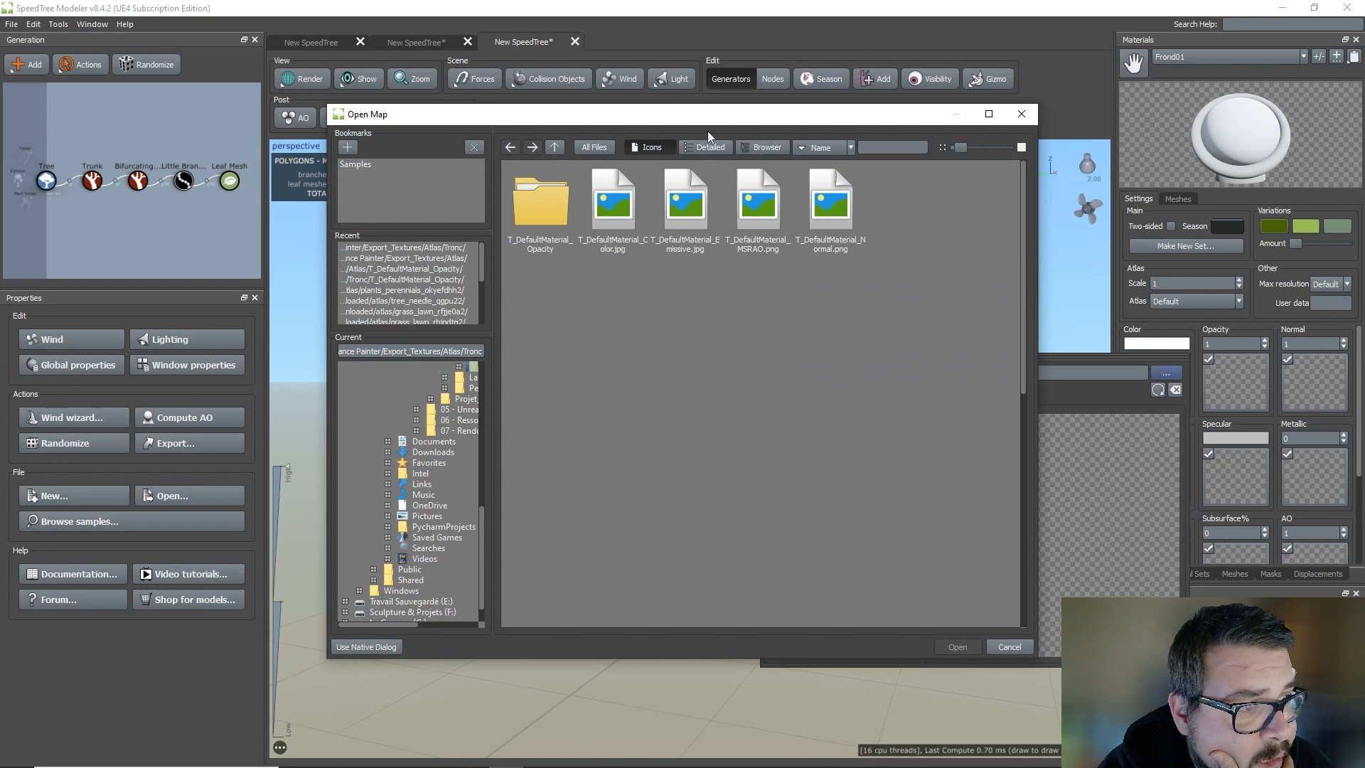
left_click(556, 148)
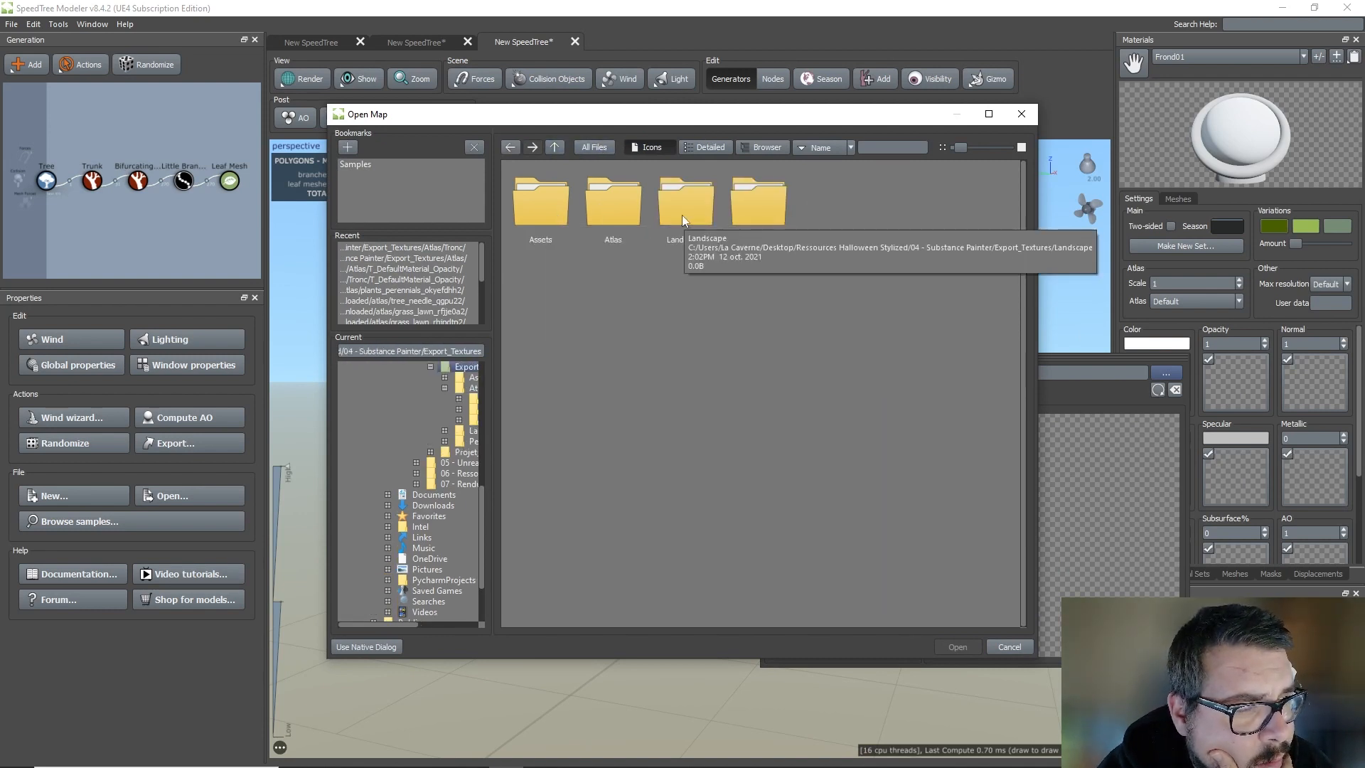
left_click(550, 210)
double_click(550, 210)
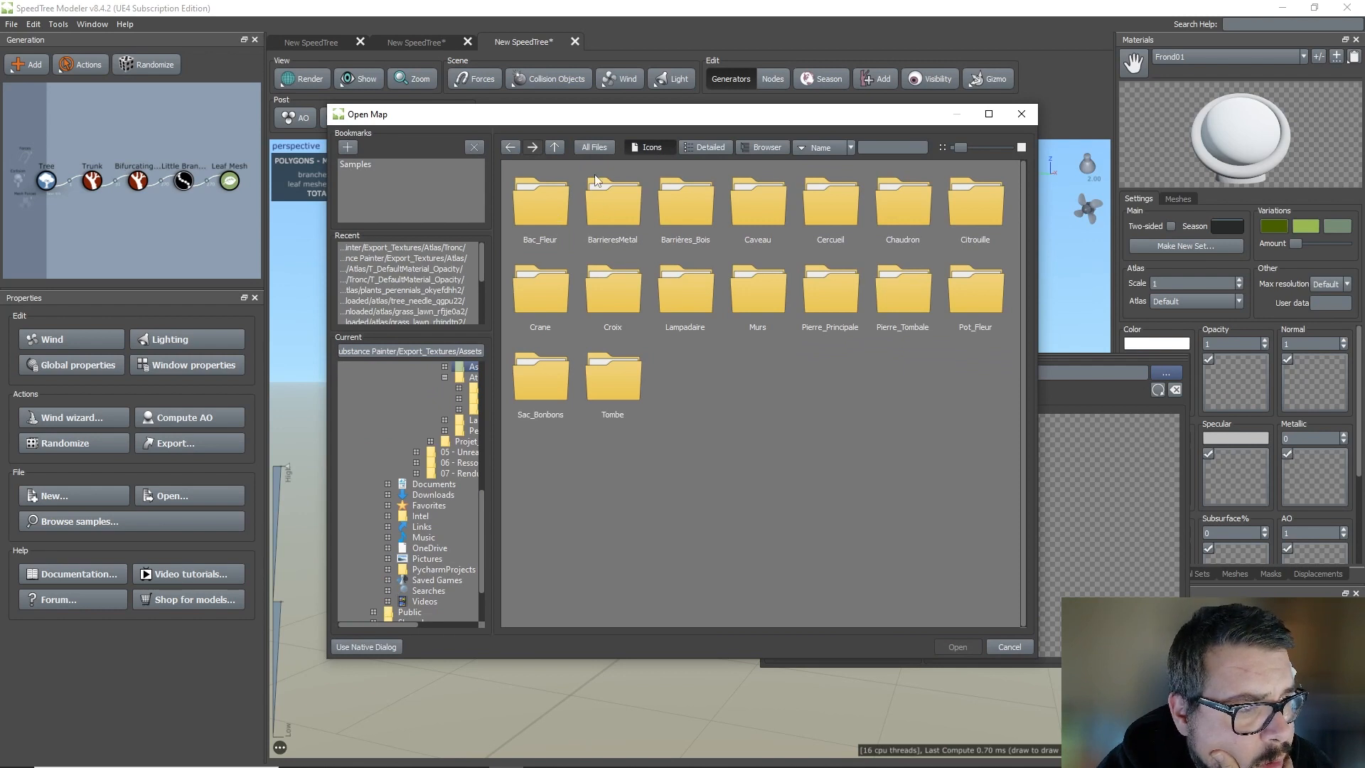
left_click(555, 147)
Load T_ArbusteFrond01_Color.png from the 03 - Speed Tree/Export/Fronds folder as Frond01's color map.
left_click(556, 147)
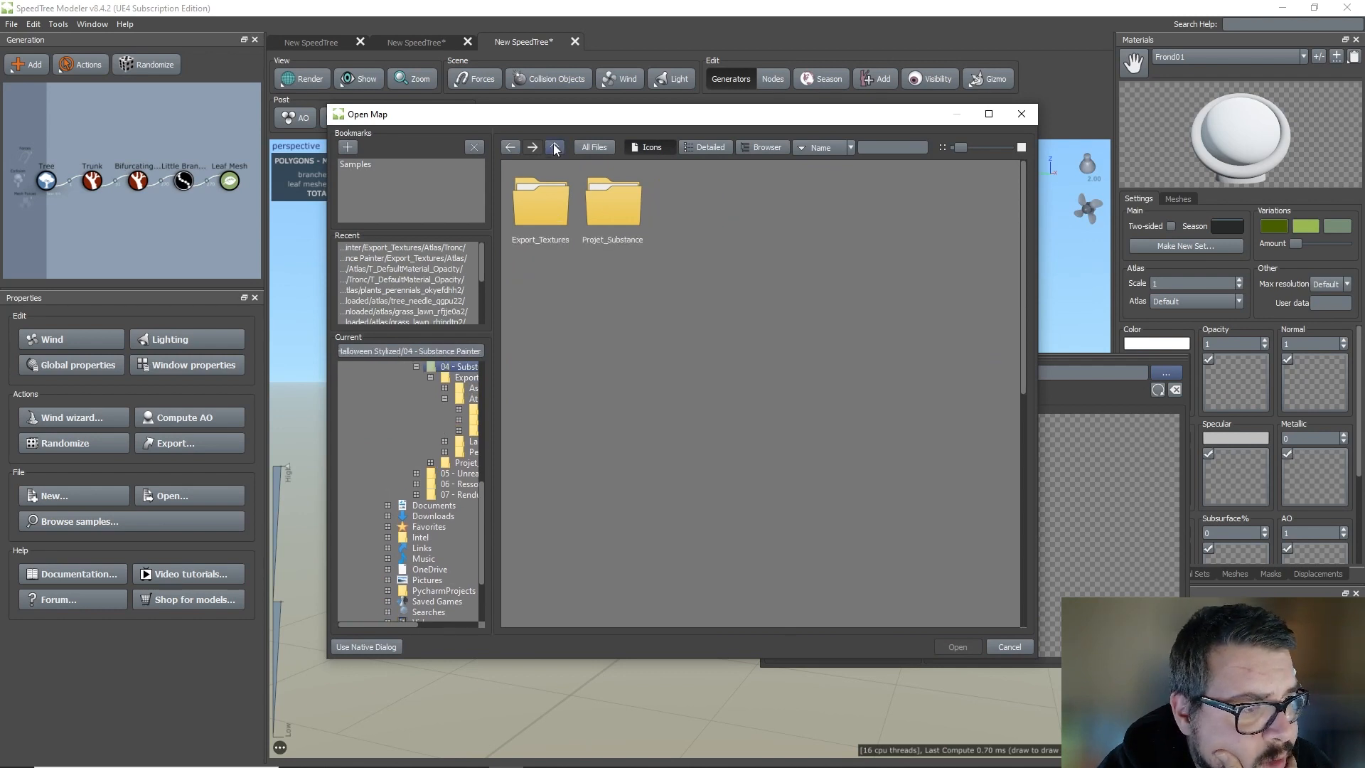
left_click(555, 147)
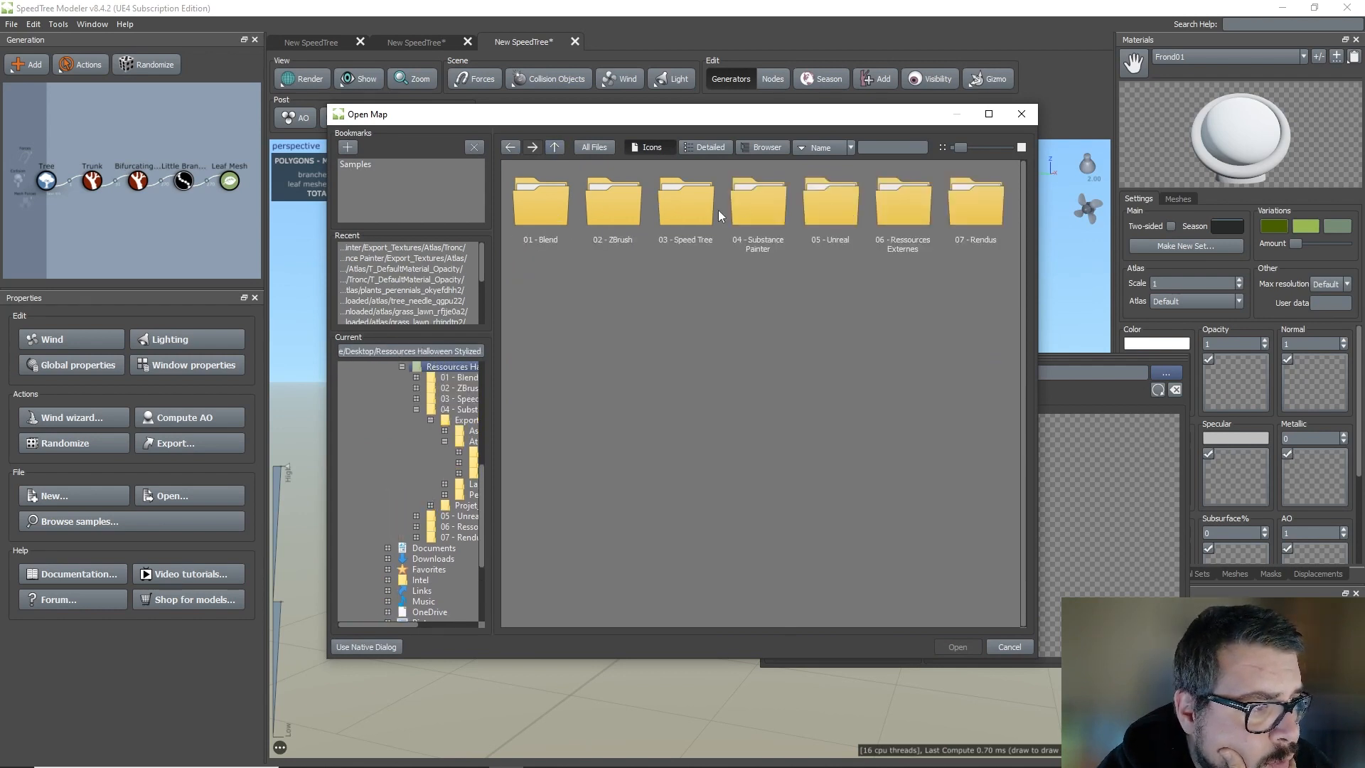
double_click(676, 211)
double_click(545, 203)
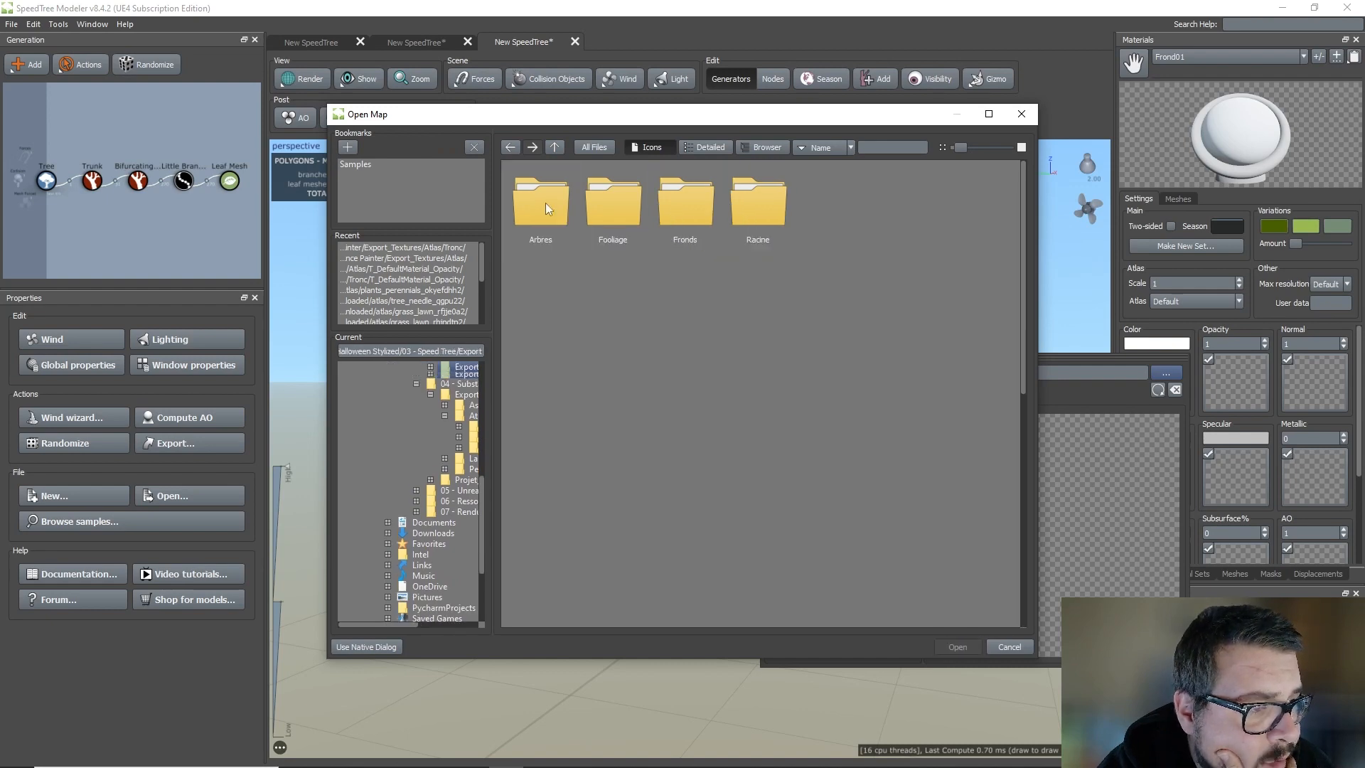
double_click(688, 209)
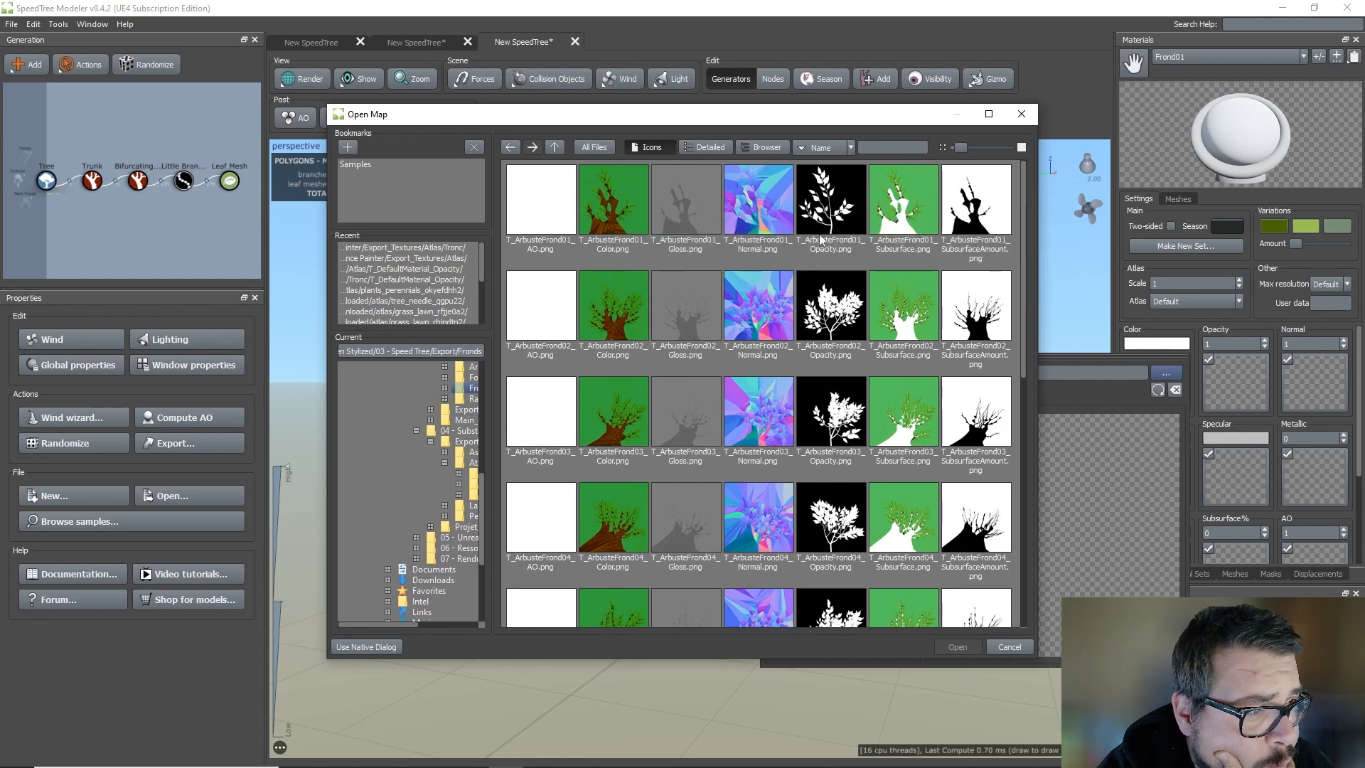
double_click(606, 203)
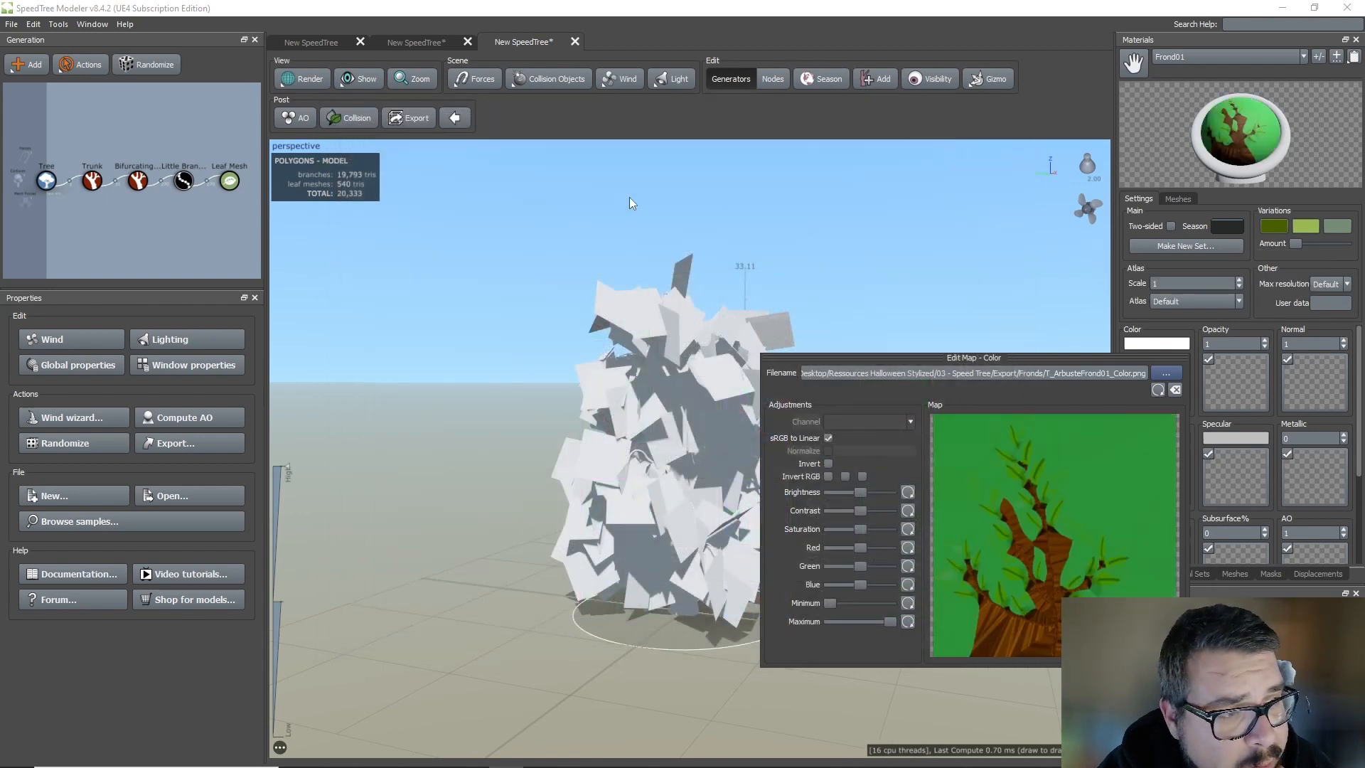
Load T_ArbusteFrond01_Opacity.png as the Frond01 material's opacity map.
left_click(1245, 377)
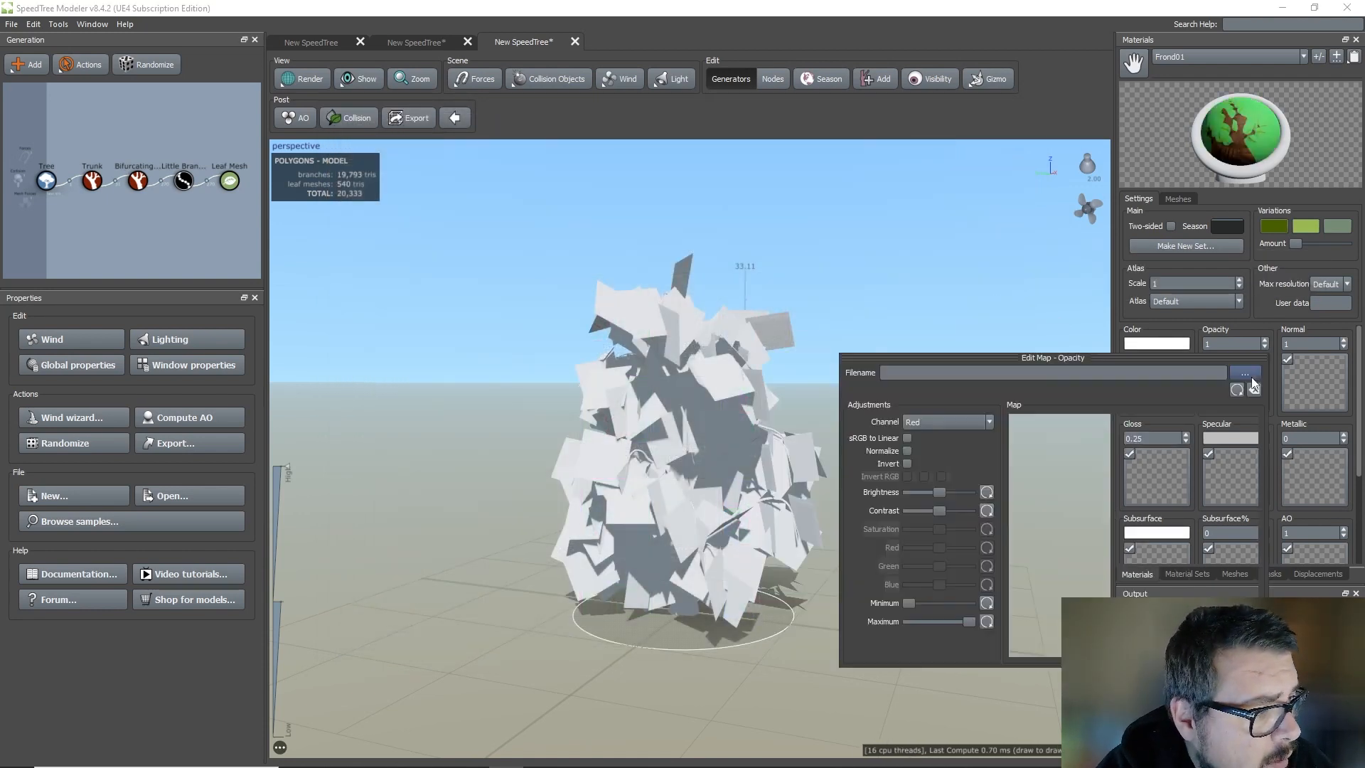
left_click(1245, 373)
left_click(837, 224)
double_click(837, 224)
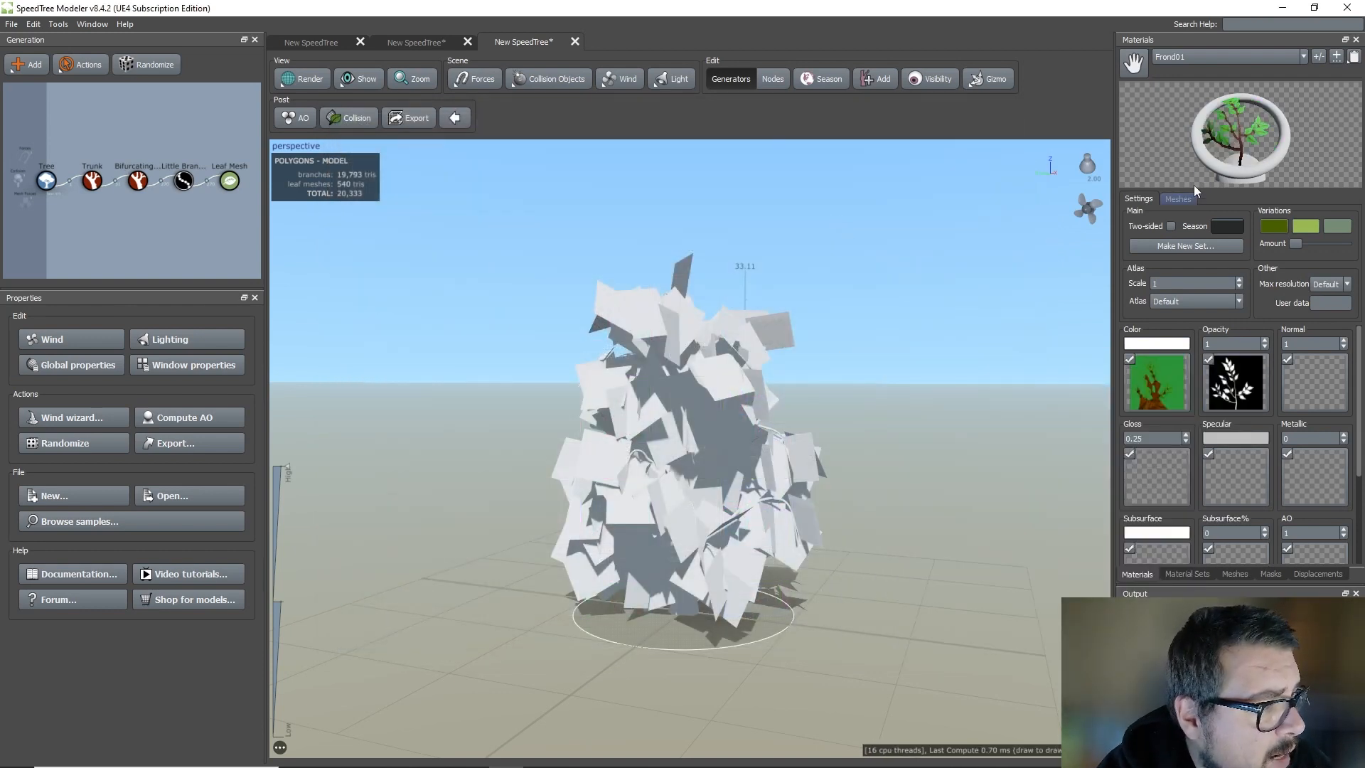
Assign T_ArbusteFrond02_Color.png and T_ArbusteFrond02_Opacity.png as the color and opacity maps of the Frond02 material.
left_click(1206, 58)
left_click(1179, 87)
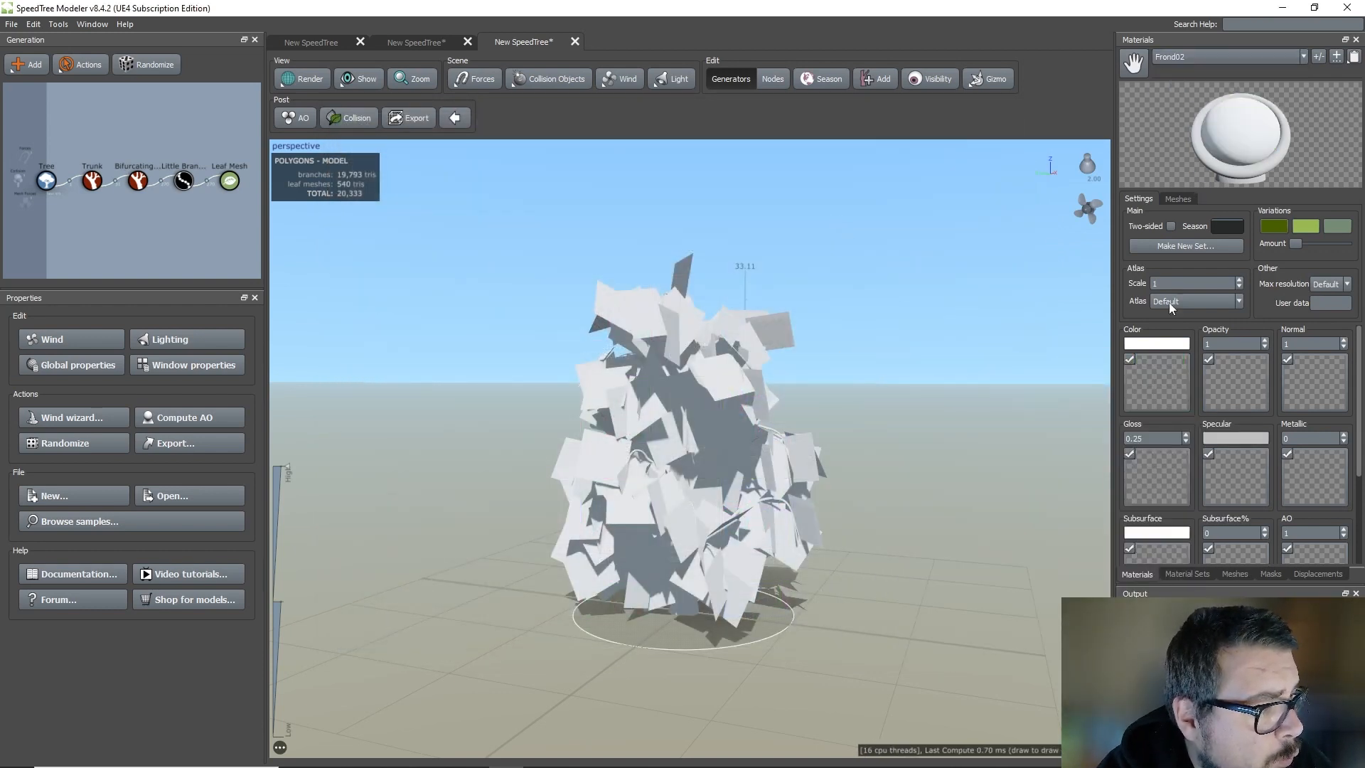
left_click(1156, 384)
left_click(1167, 373)
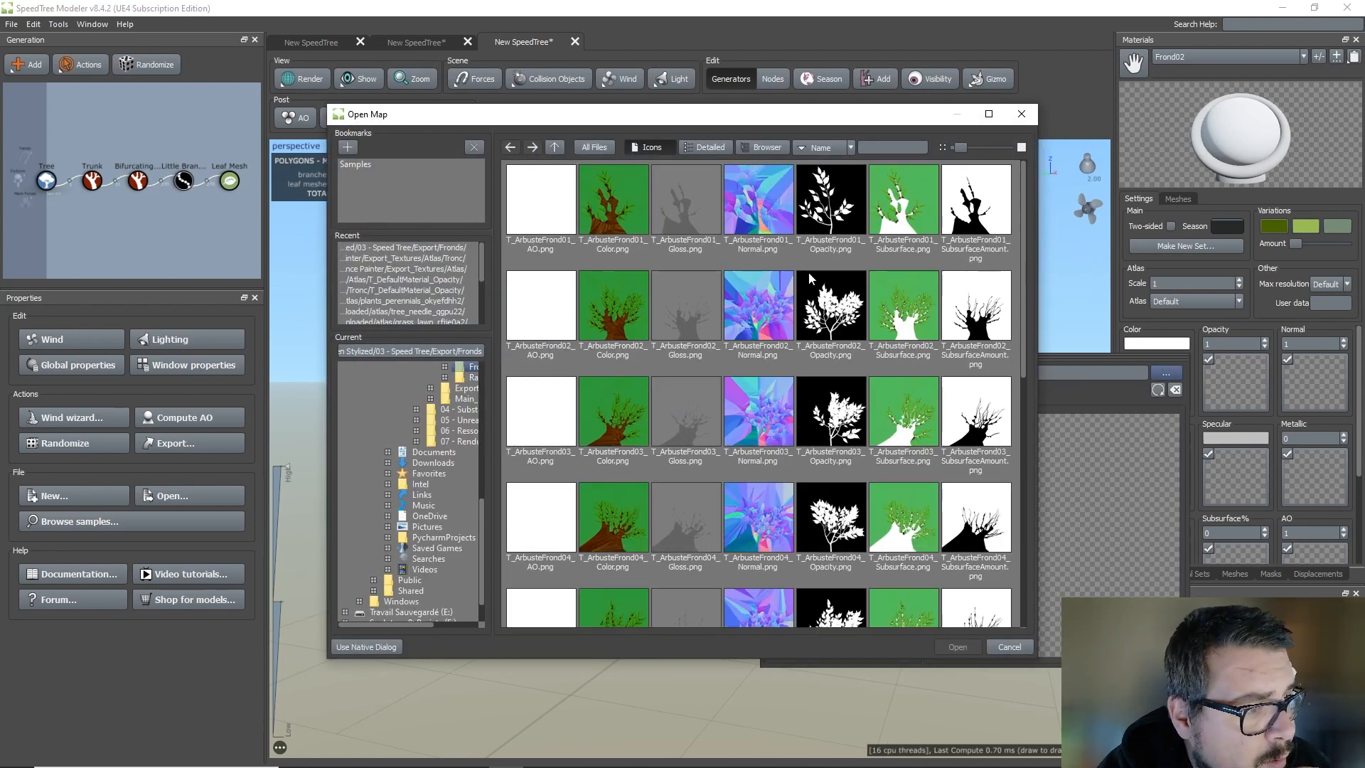
double_click(623, 306)
left_click(1236, 365)
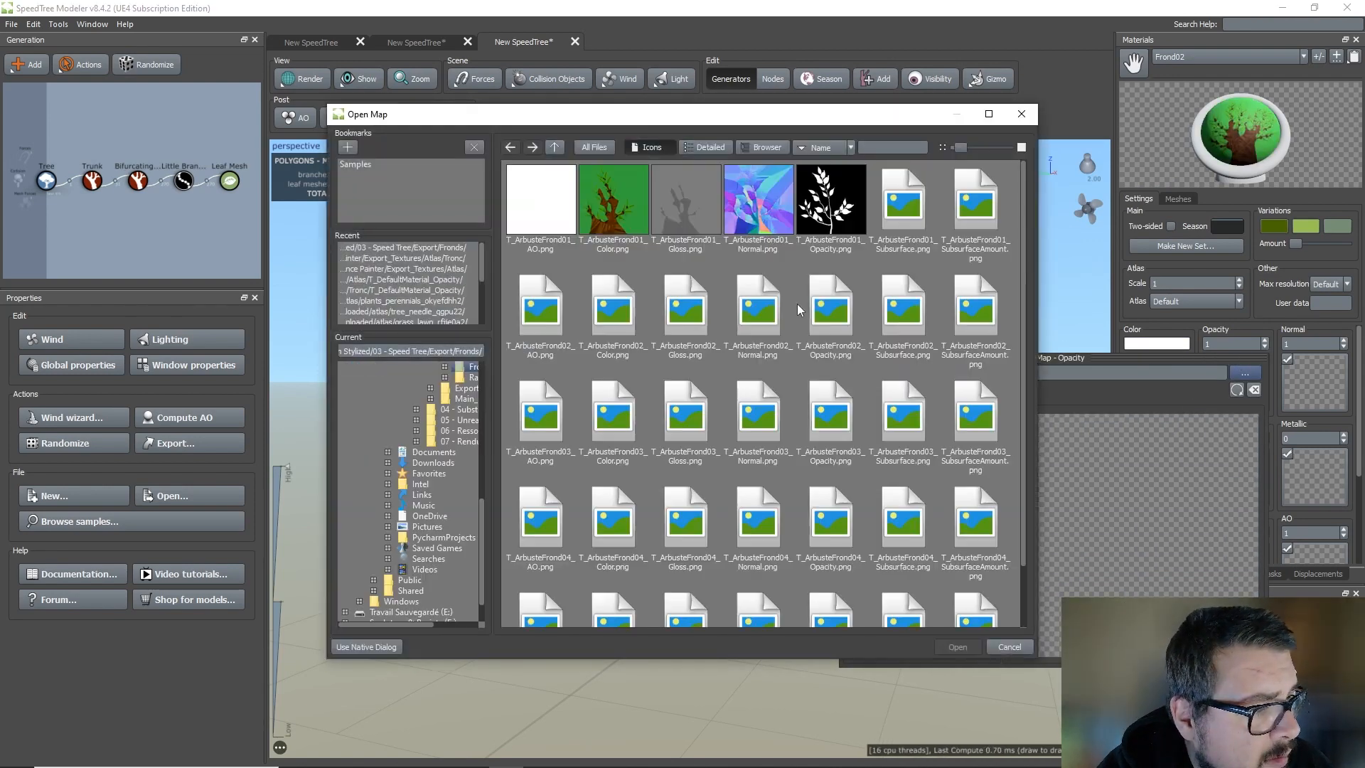
left_click(830, 306)
left_click(973, 289)
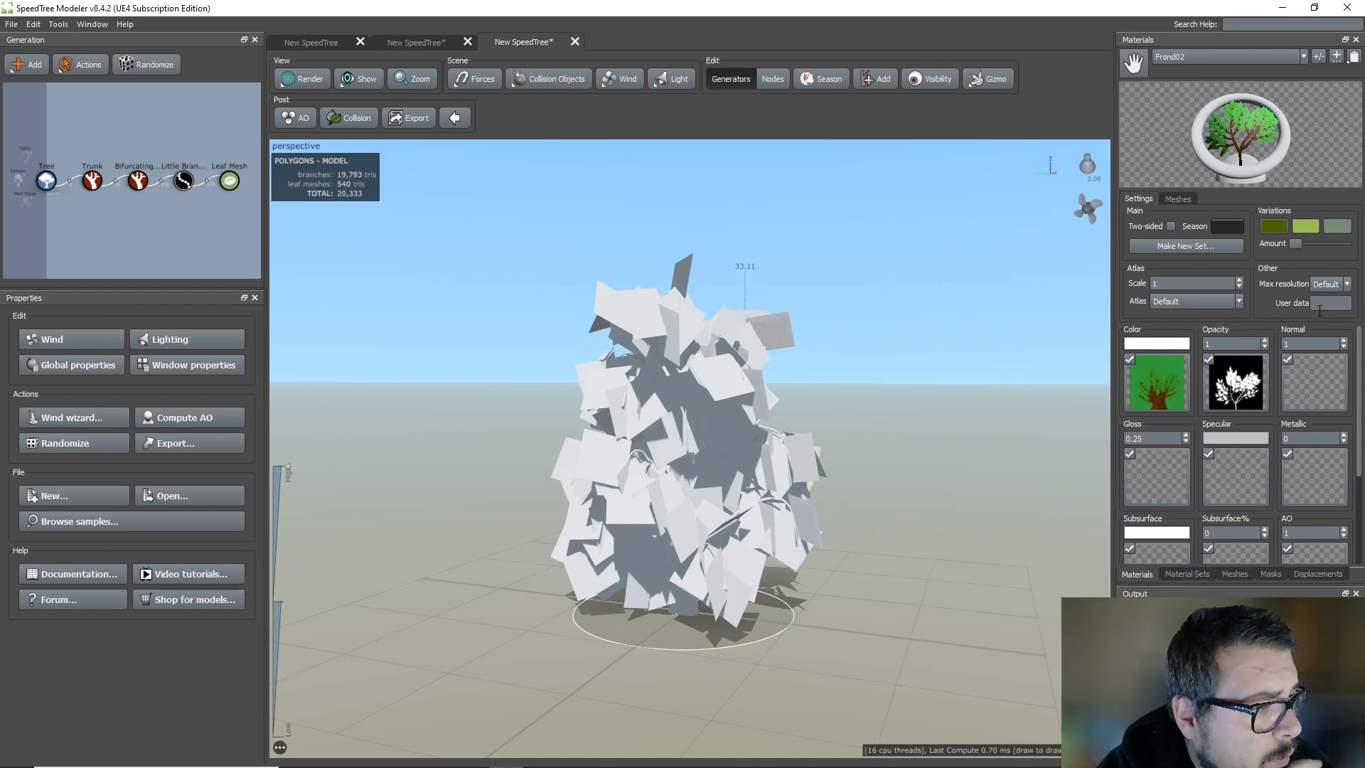
Assign T_ArbusteFrond03_Color.png and T_ArbusteFrond03_Opacity.png as the color and opacity maps of the Frond03 material.
left_click(1209, 57)
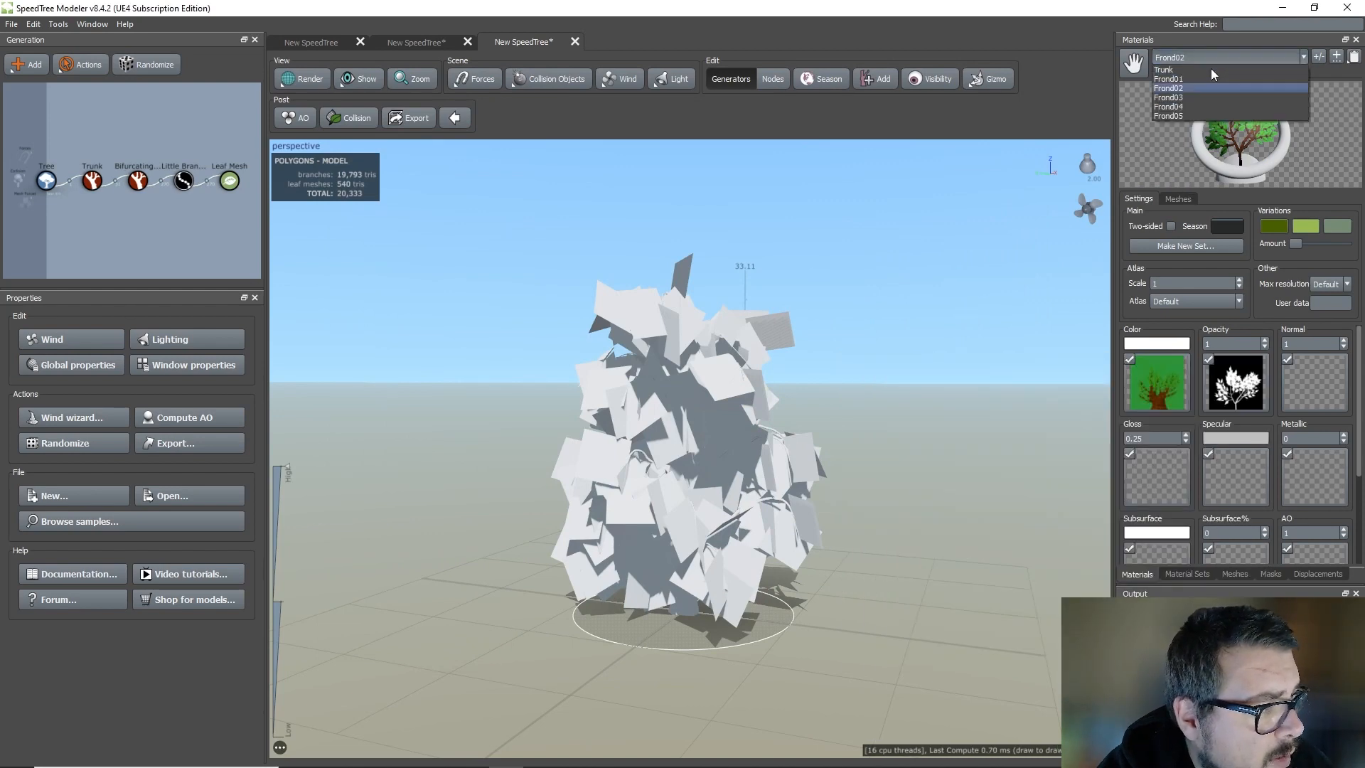
left_click(1182, 98)
left_click(1162, 364)
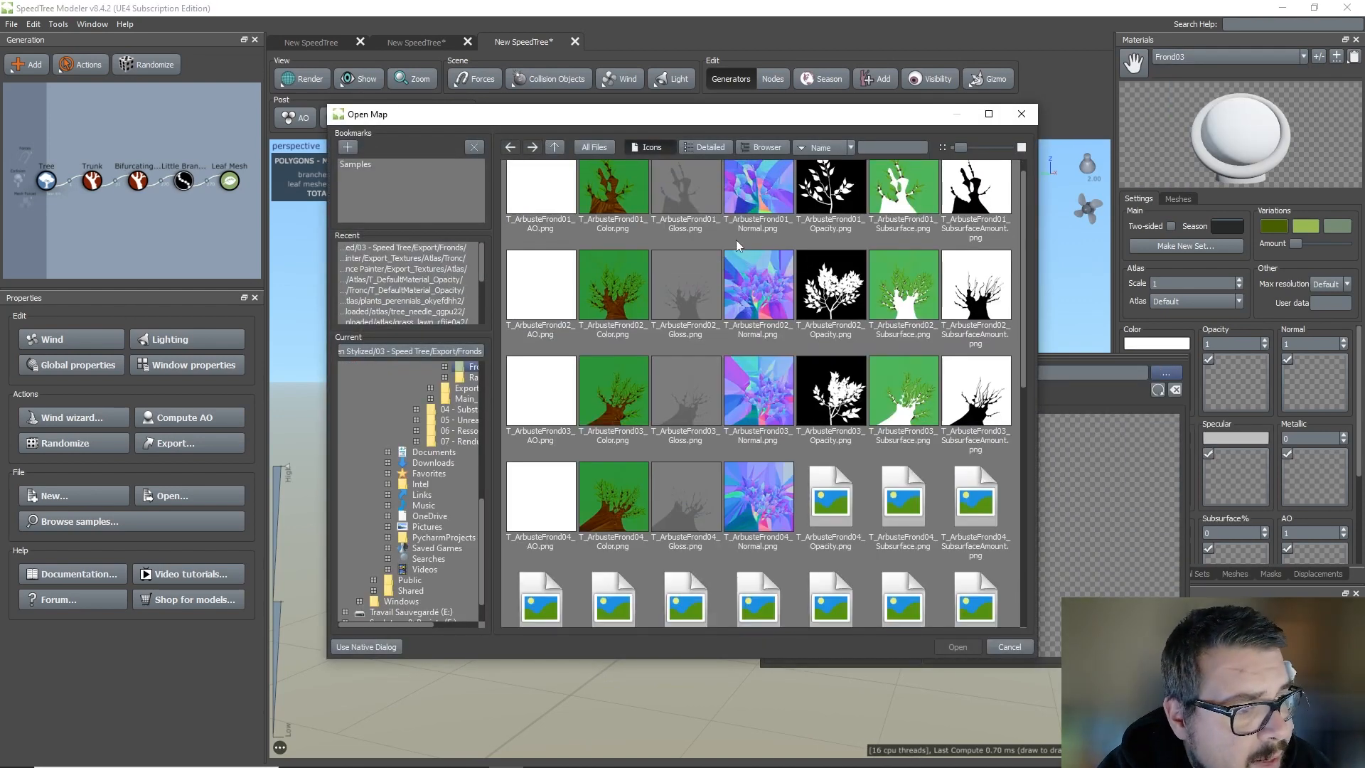
double_click(624, 365)
left_click(1230, 391)
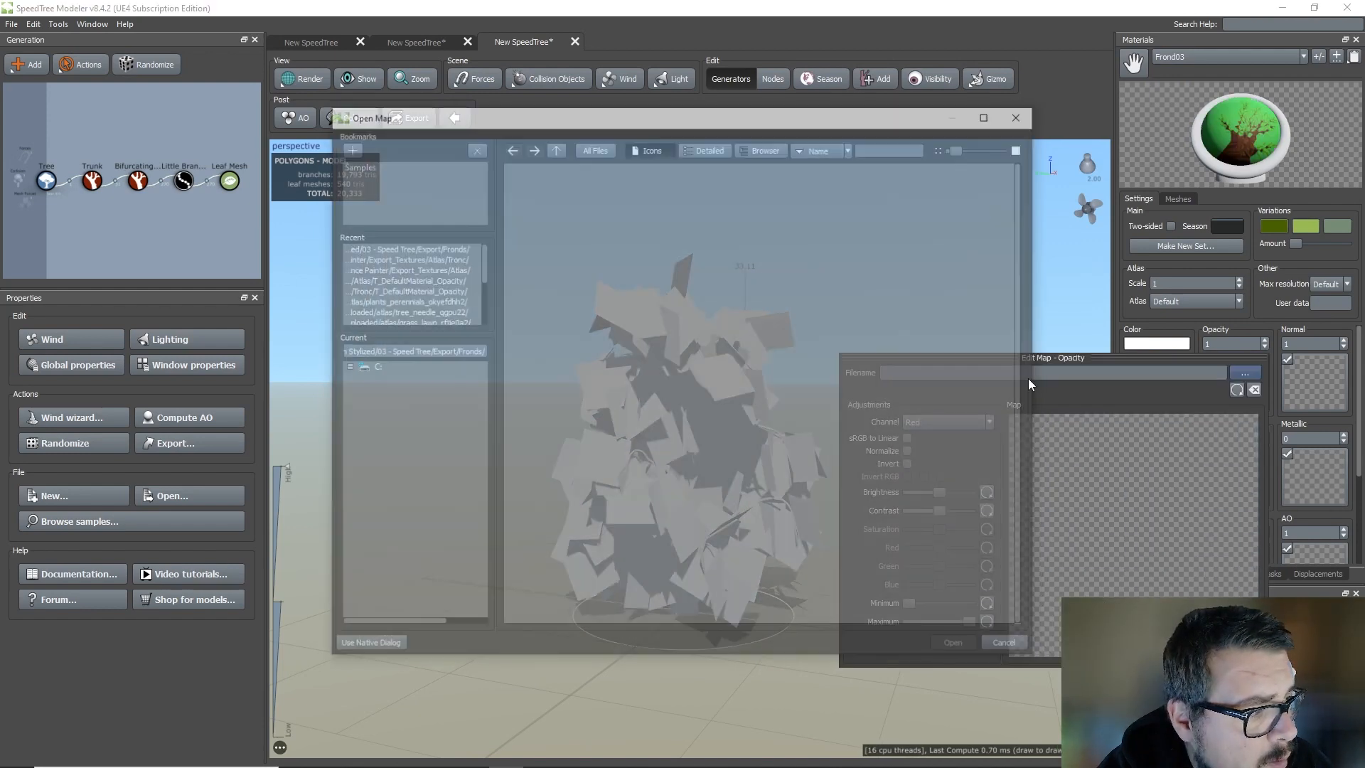
double_click(841, 429)
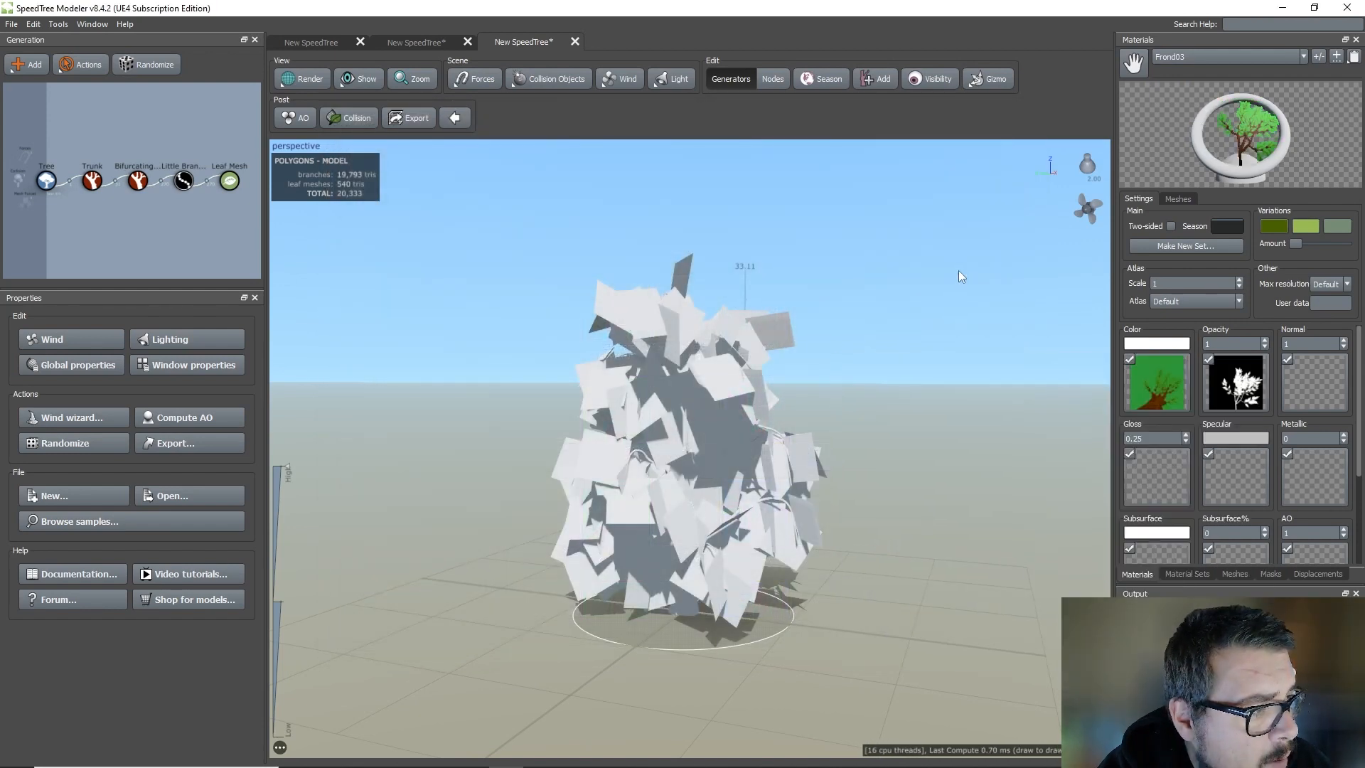
Assign T_ArbusteFrond04_Color.png and T_ArbusteFrond04_Opacity.png as the color and opacity maps of the Frond04 material.
left_click(1226, 55)
left_click(1188, 109)
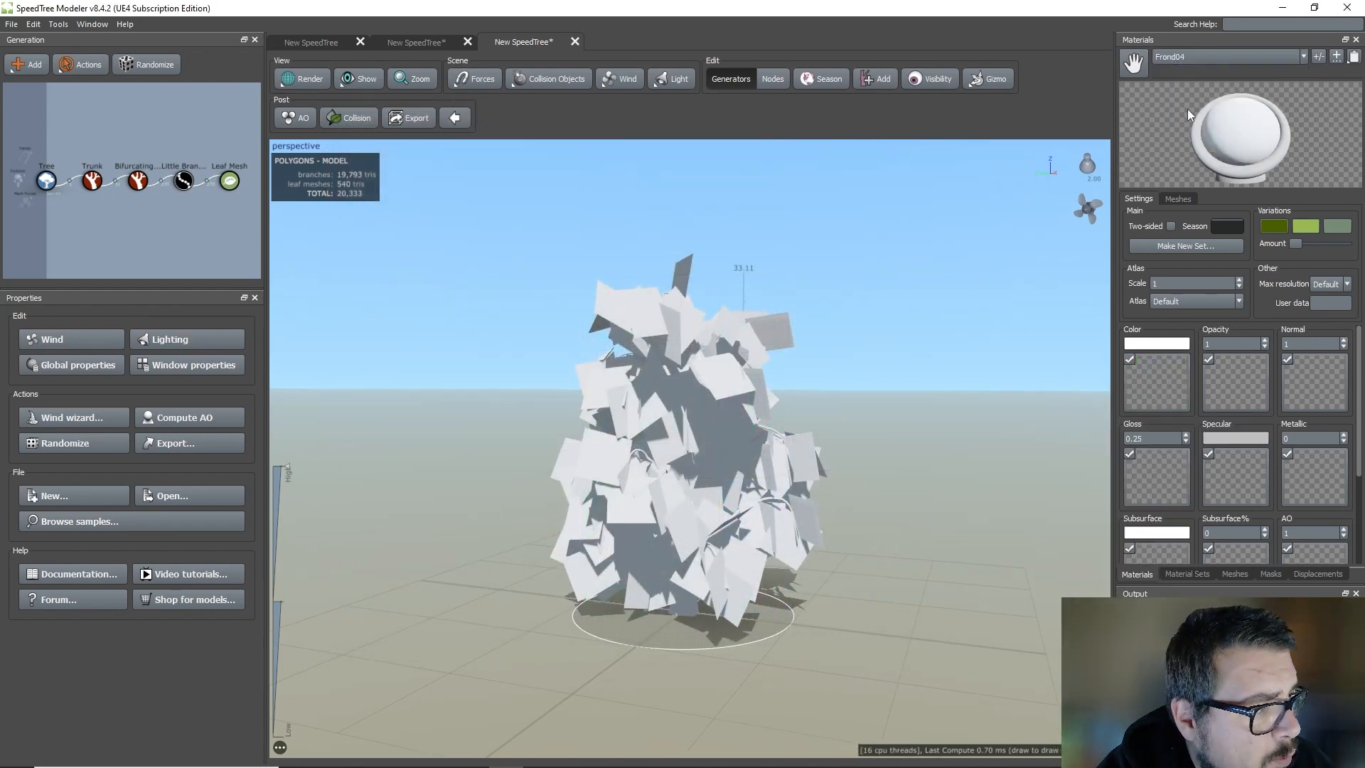
left_click(1169, 375)
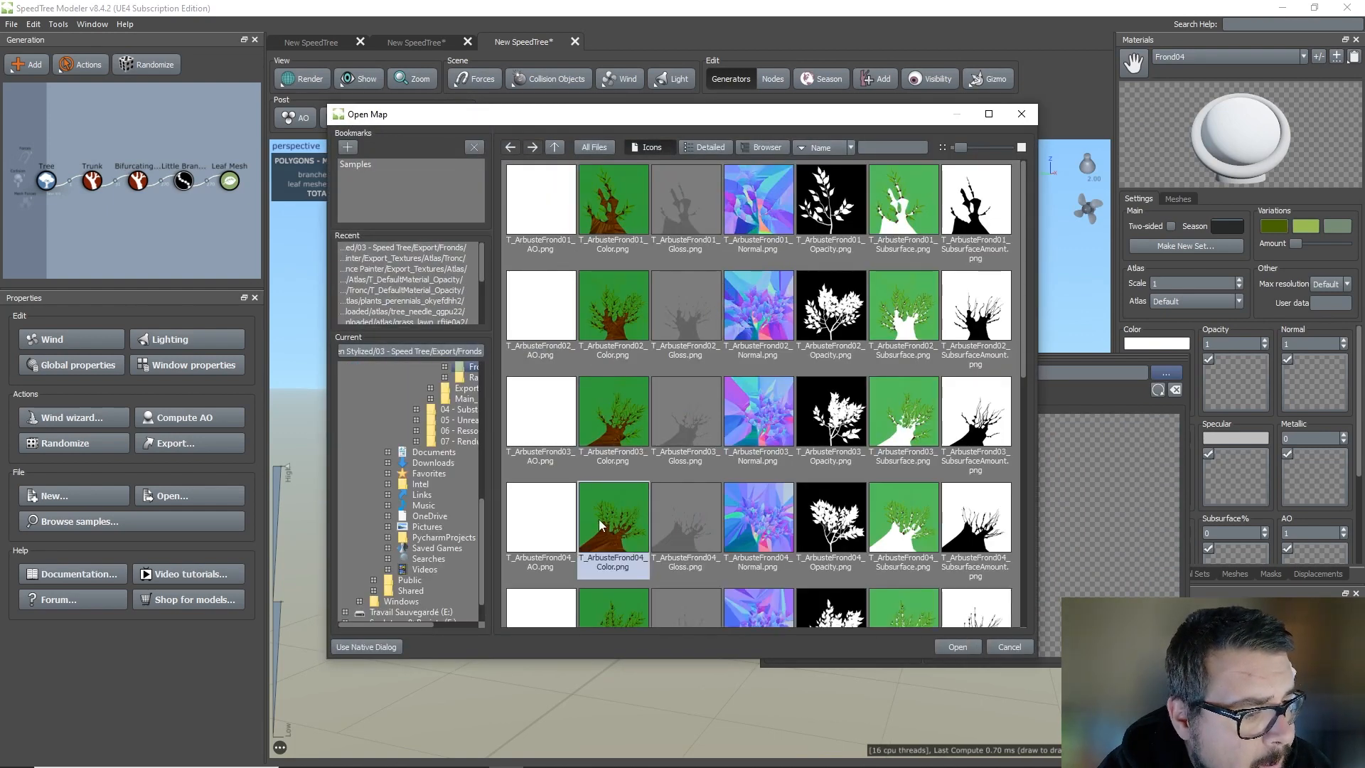
double_click(599, 519)
left_click(1254, 393)
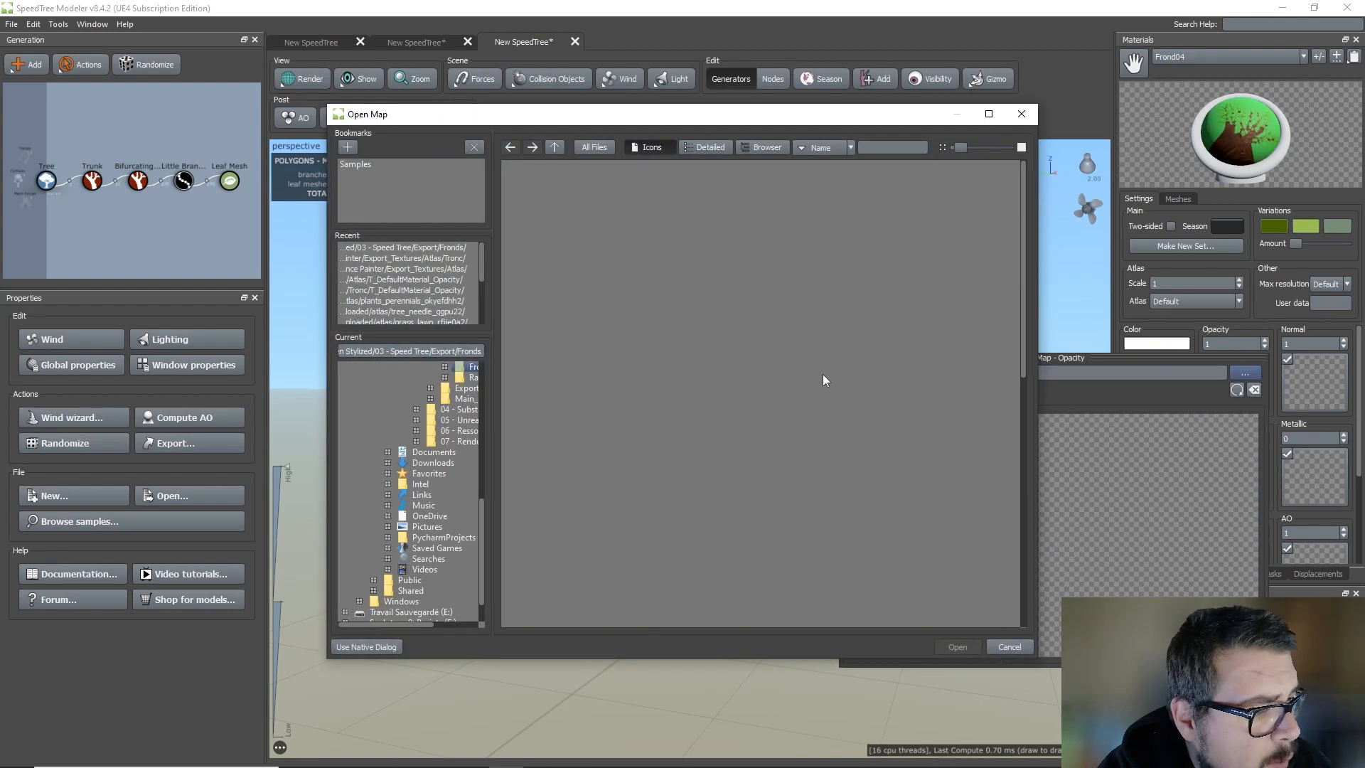
double_click(827, 498)
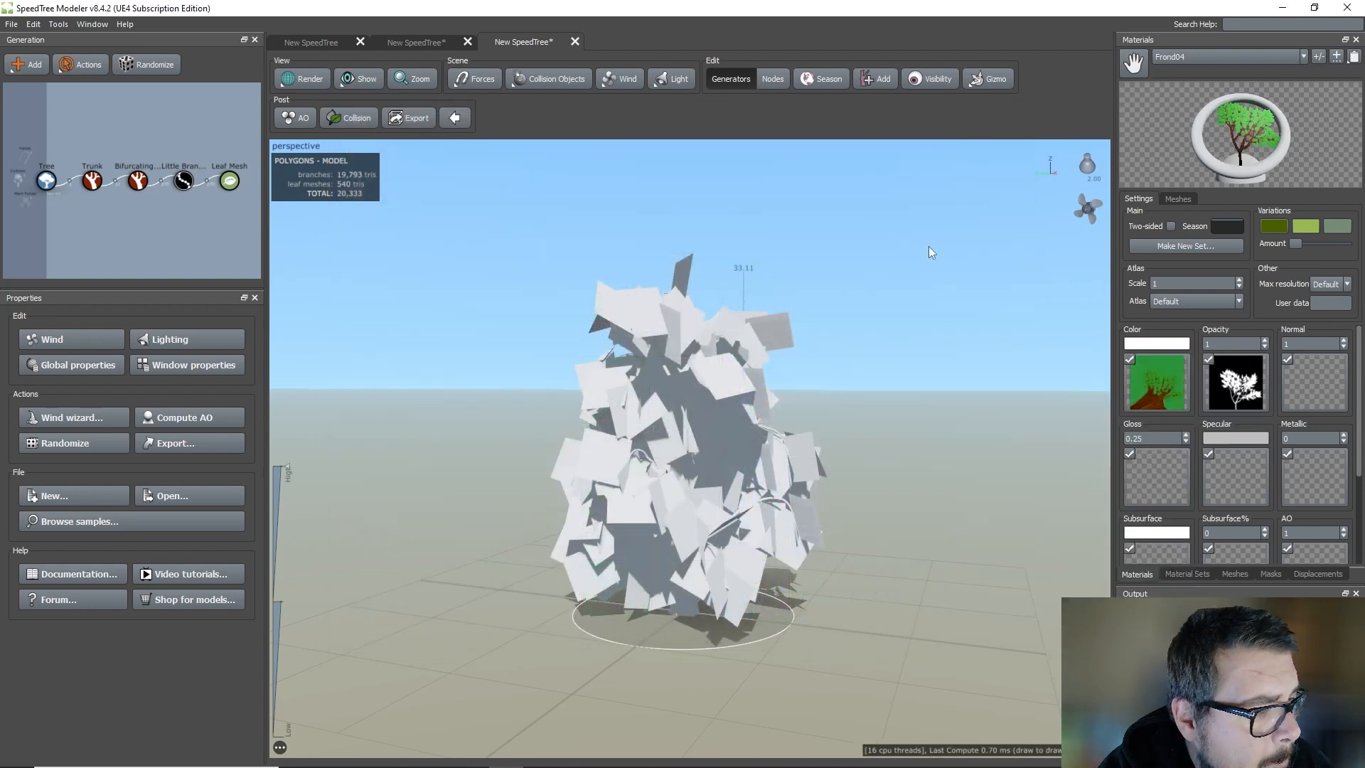
Assign T_ArbusteFrond05_Color.png and T_ArbusteFrond05_Opacity.png as the color and opacity maps of the Frond05 material.
left_click(1184, 62)
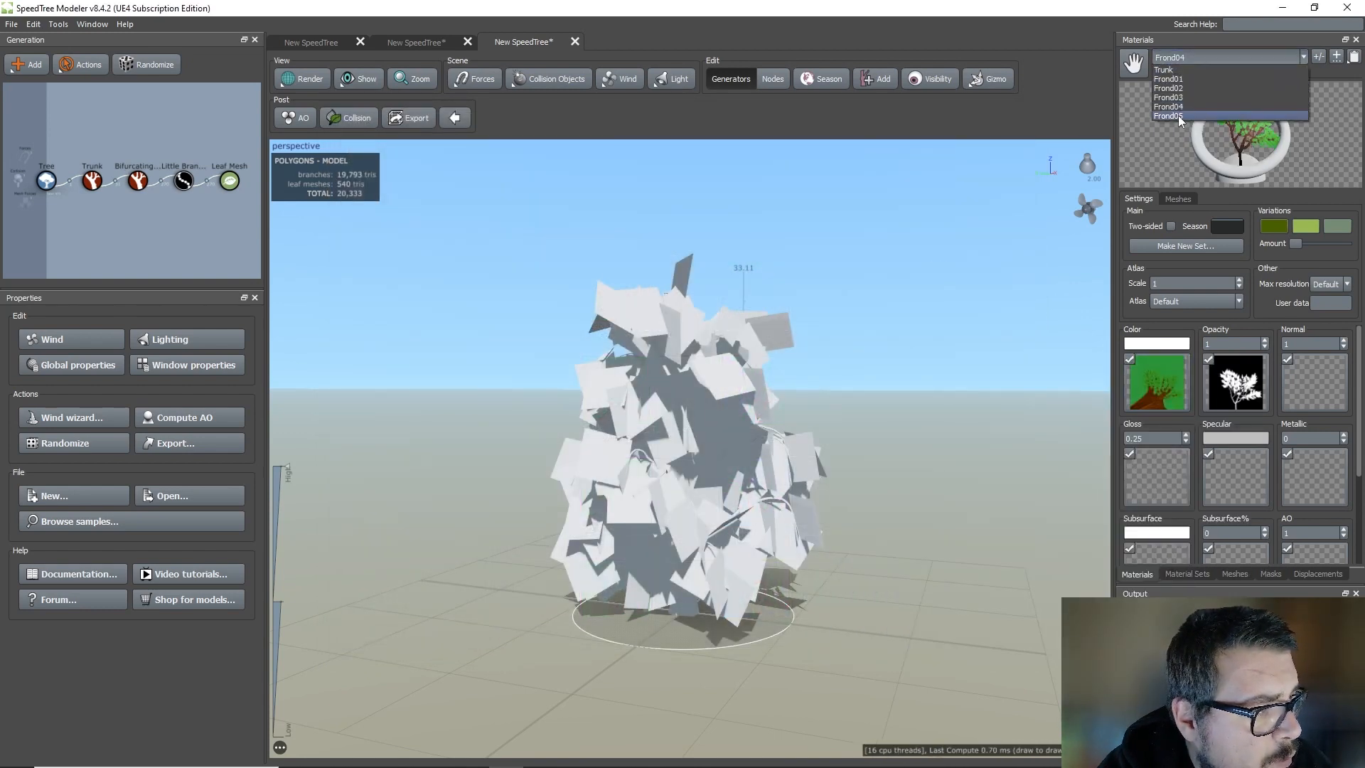
left_click(1179, 115)
left_click(1159, 378)
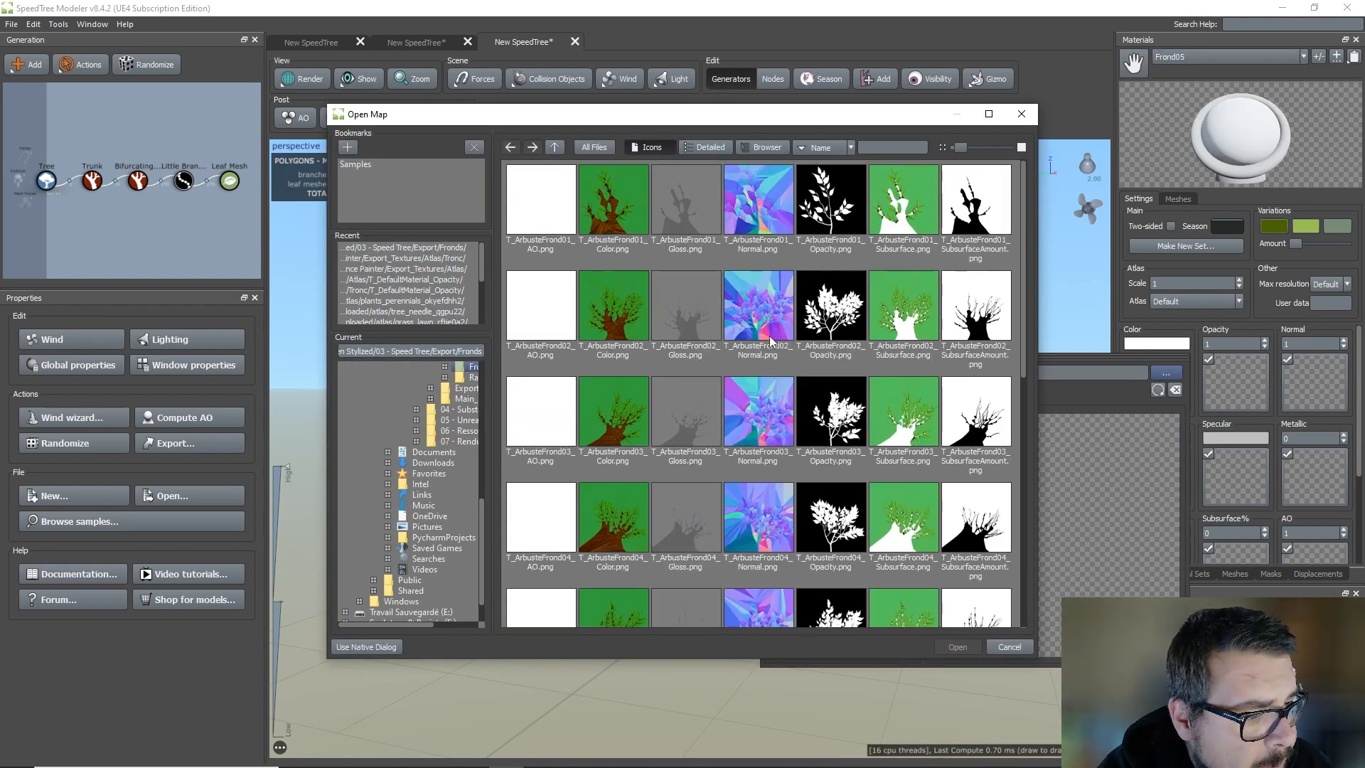
scroll(711, 427, "down", 2)
left_click(622, 569)
double_click(622, 576)
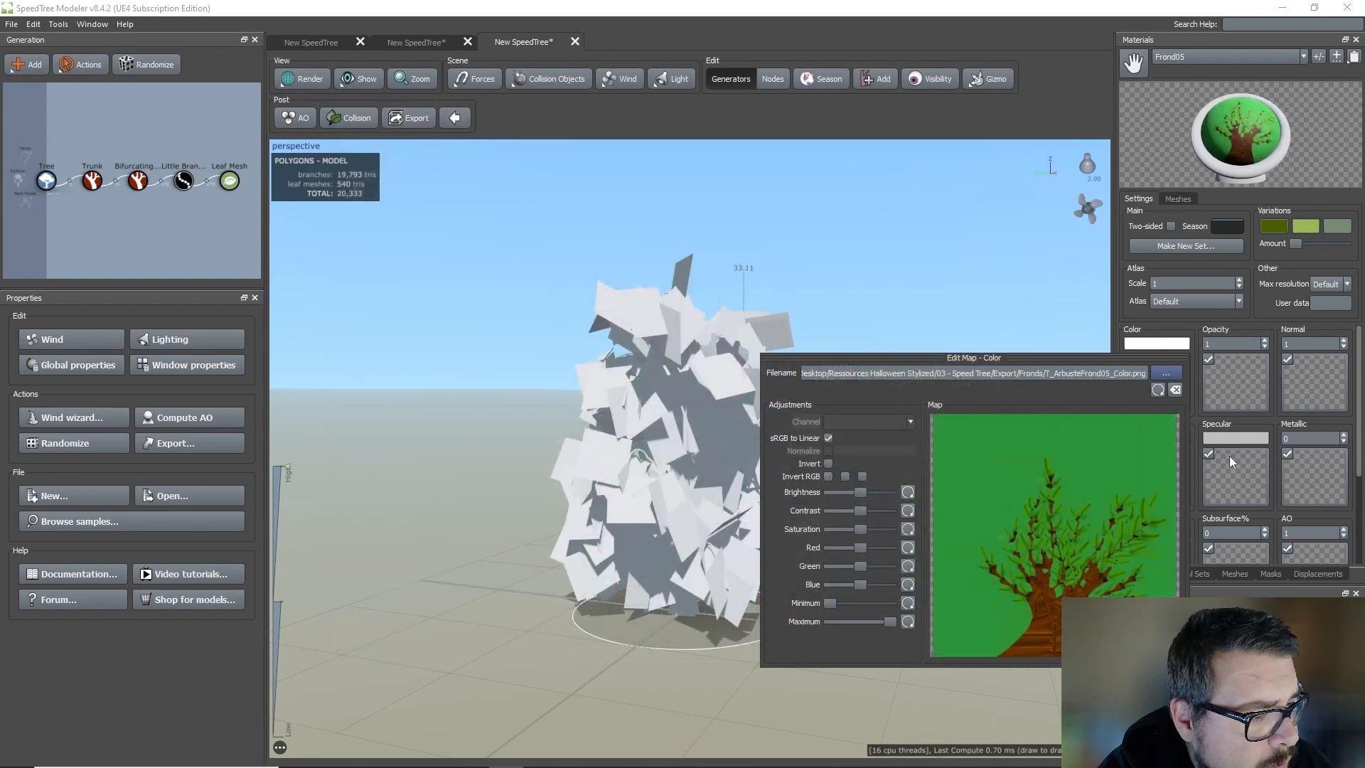
left_click(1237, 377)
scroll(824, 544, "down", 2)
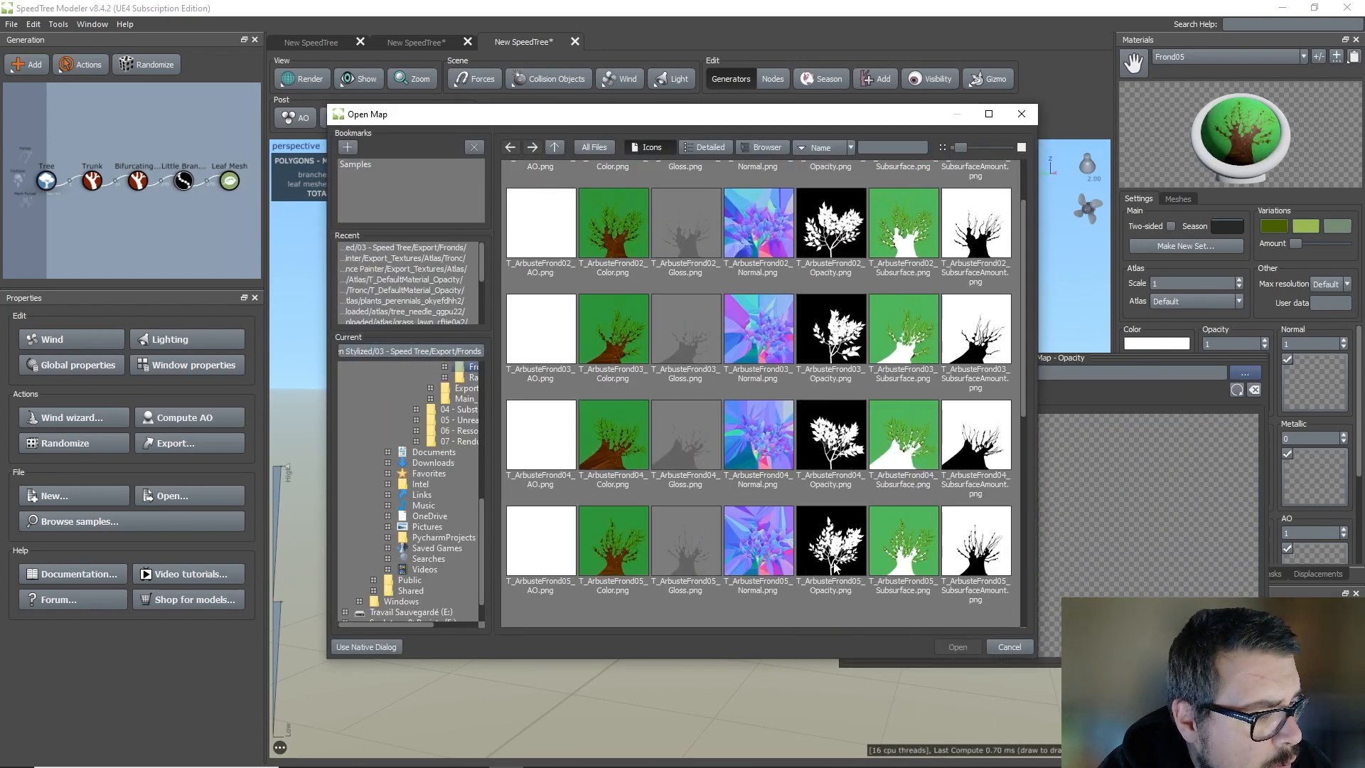
double_click(824, 545)
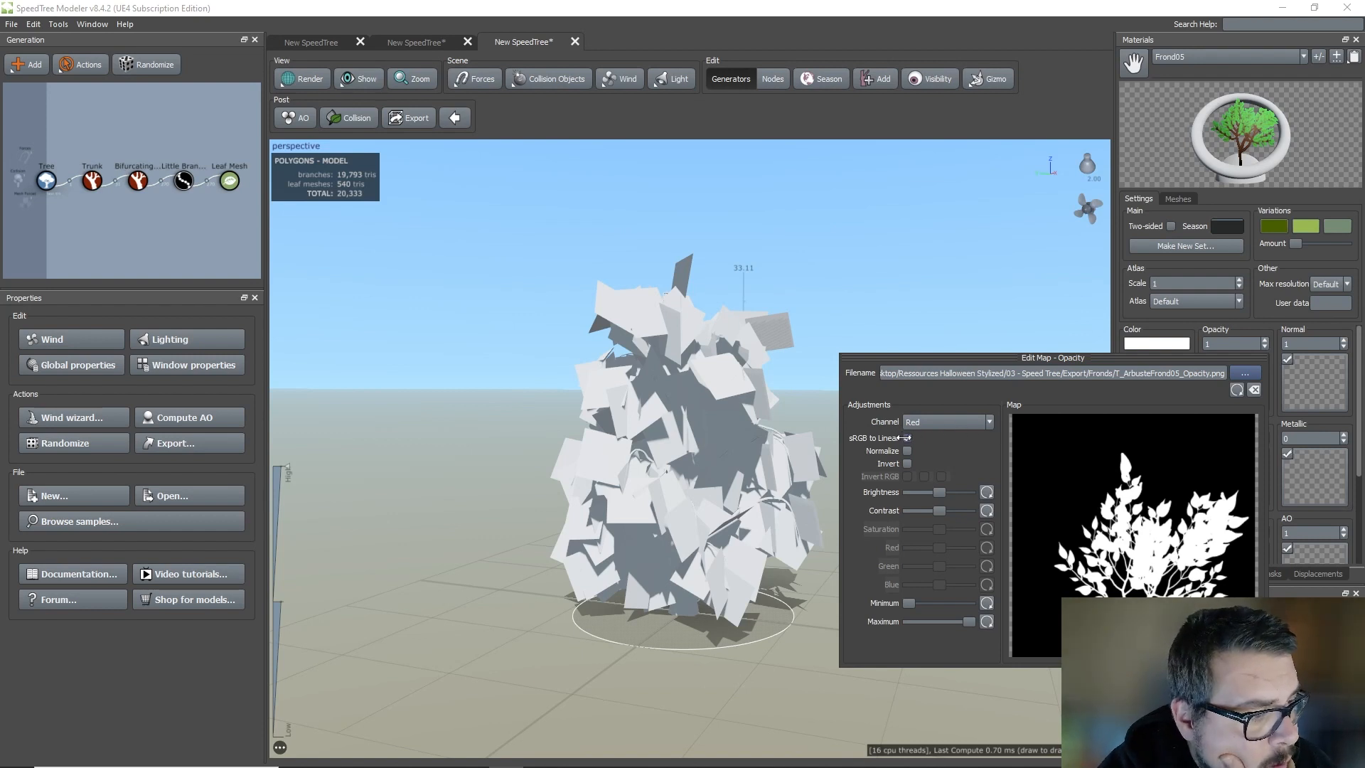
left_click(974, 300)
Enable sRGB to Linear on the opacity map of the Frond04 material.
left_click(1209, 57)
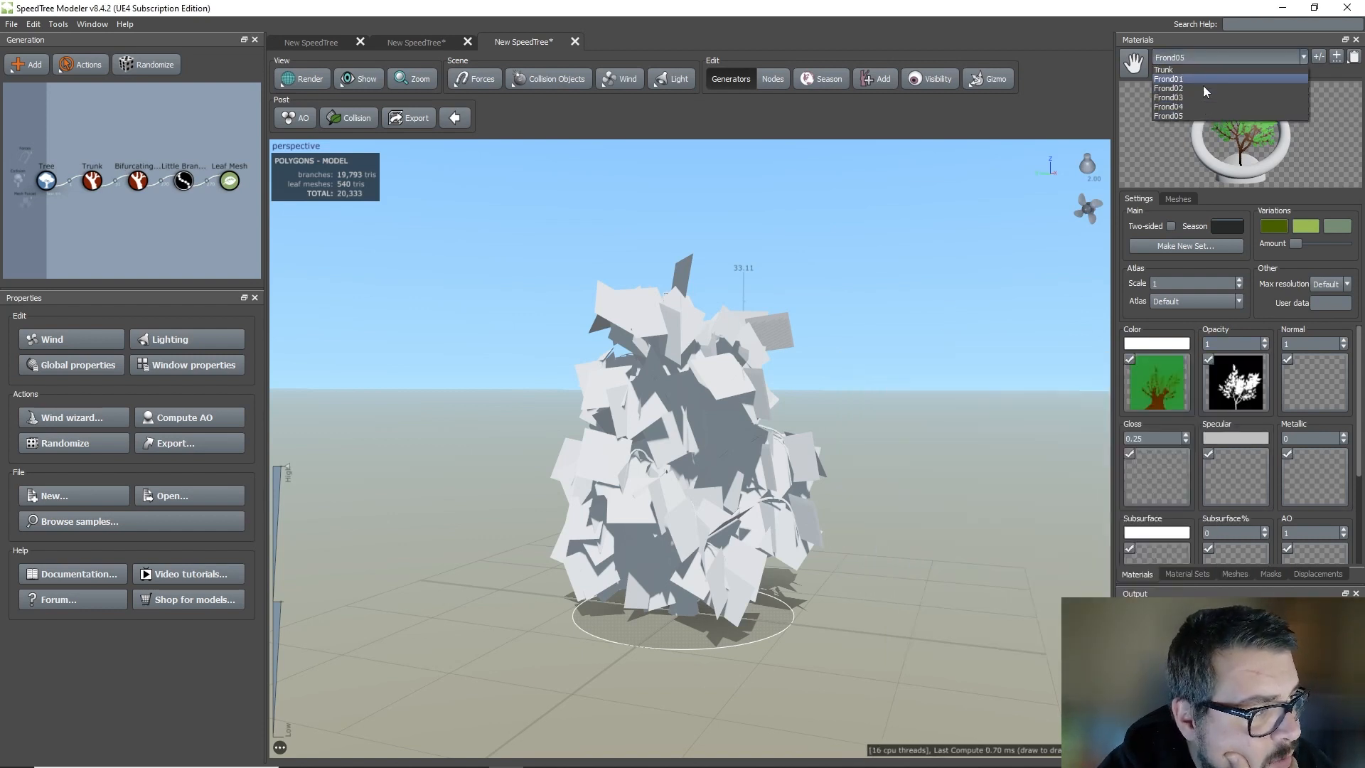
left_click(1202, 111)
left_click(1235, 374)
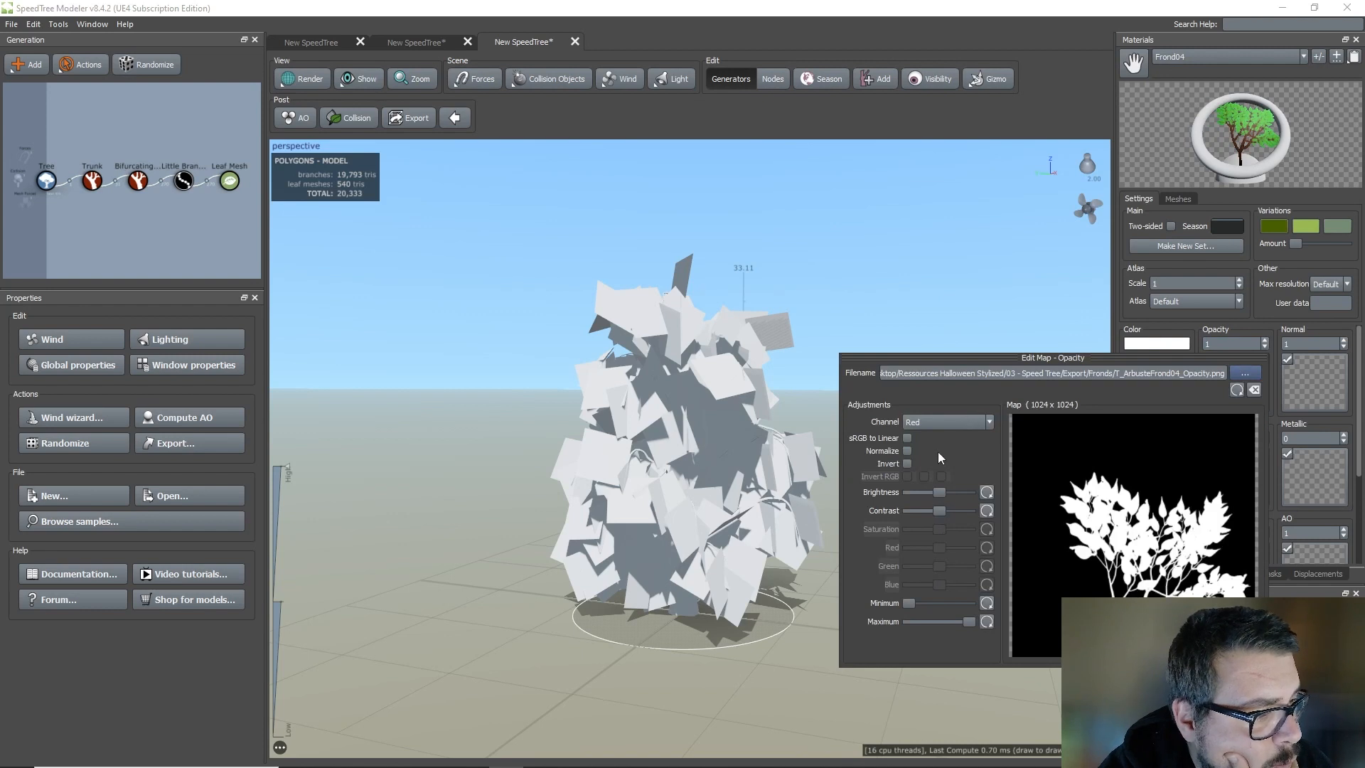
left_click(908, 438)
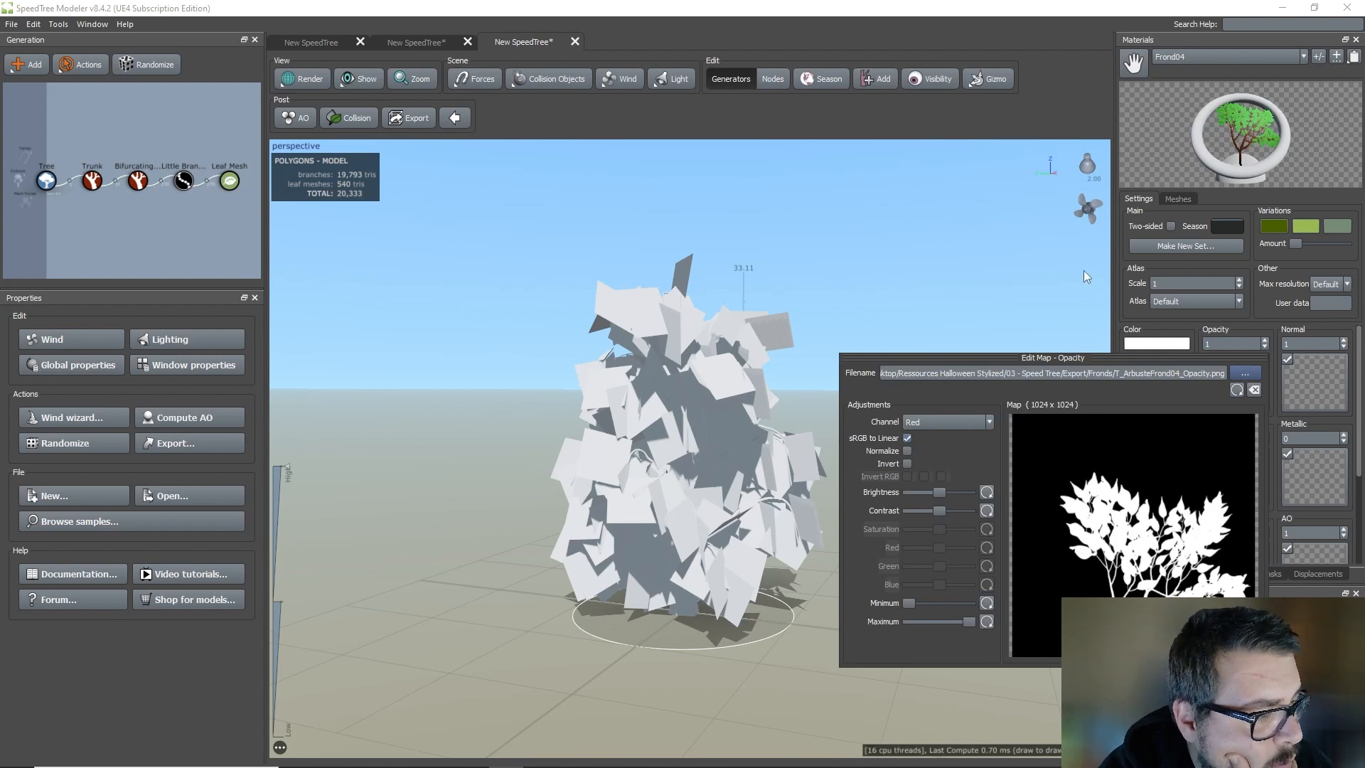
Enable sRGB to Linear on the opacity map of the Frond03 material.
left_click(1215, 60)
left_click(1189, 58)
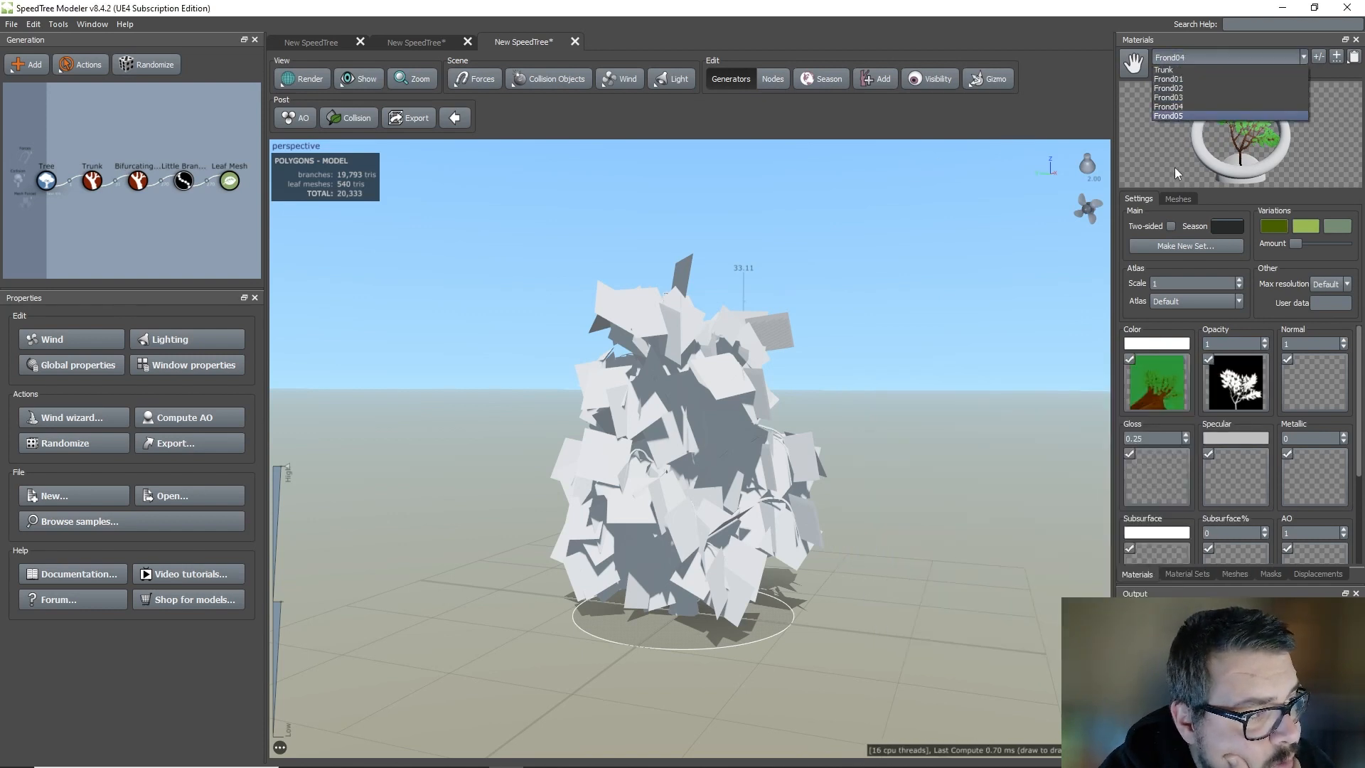
left_click(1183, 97)
left_click(1235, 382)
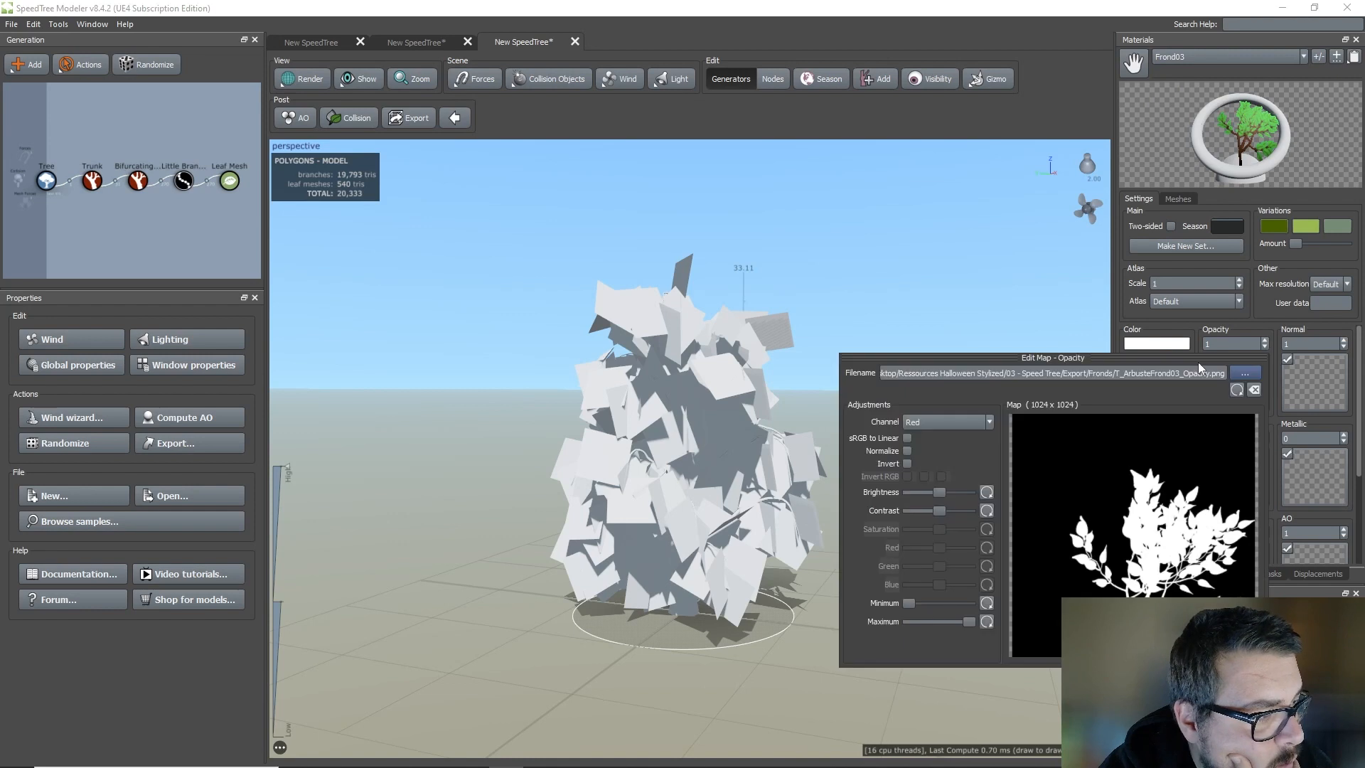
left_click(908, 439)
left_click(957, 249)
Enable sRGB to Linear on the opacity map of the Frond02 material.
left_click(1207, 60)
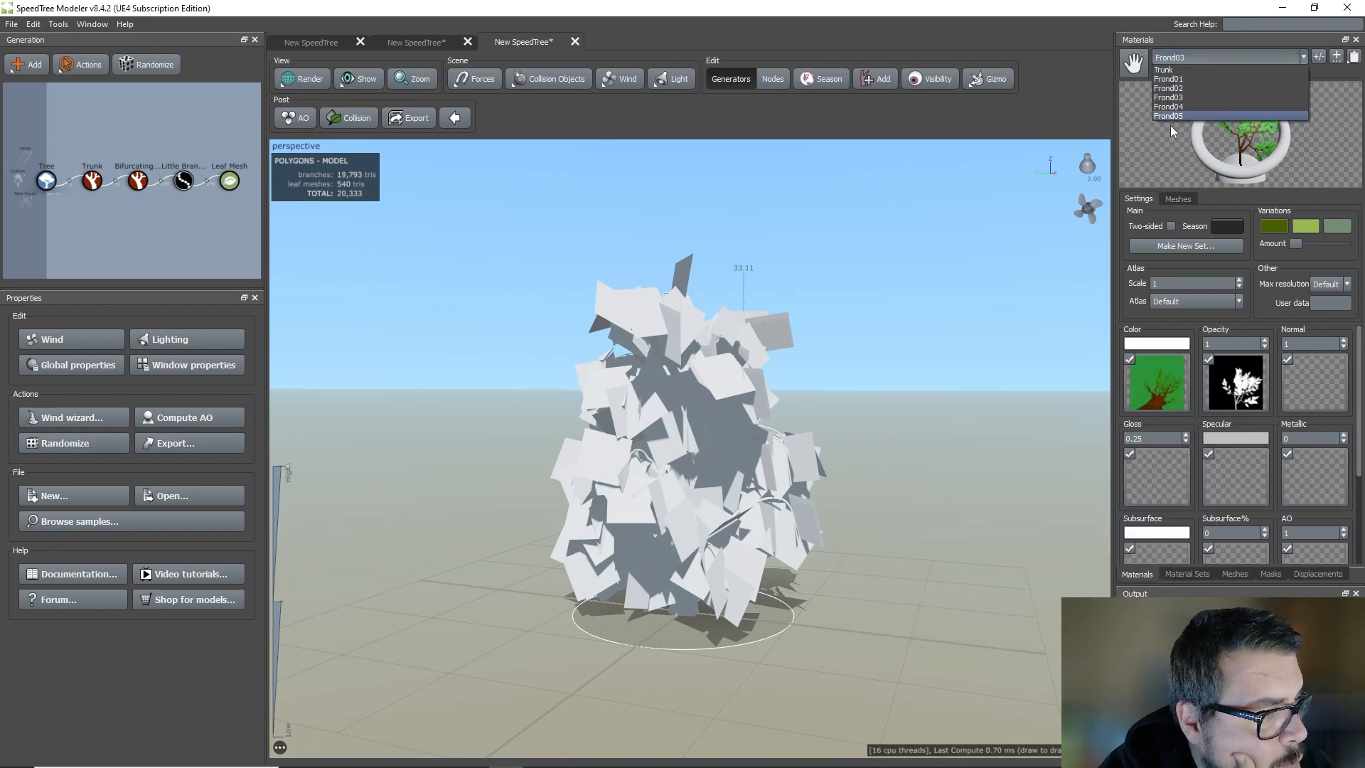
left_click(1180, 89)
left_click(1235, 382)
left_click(907, 439)
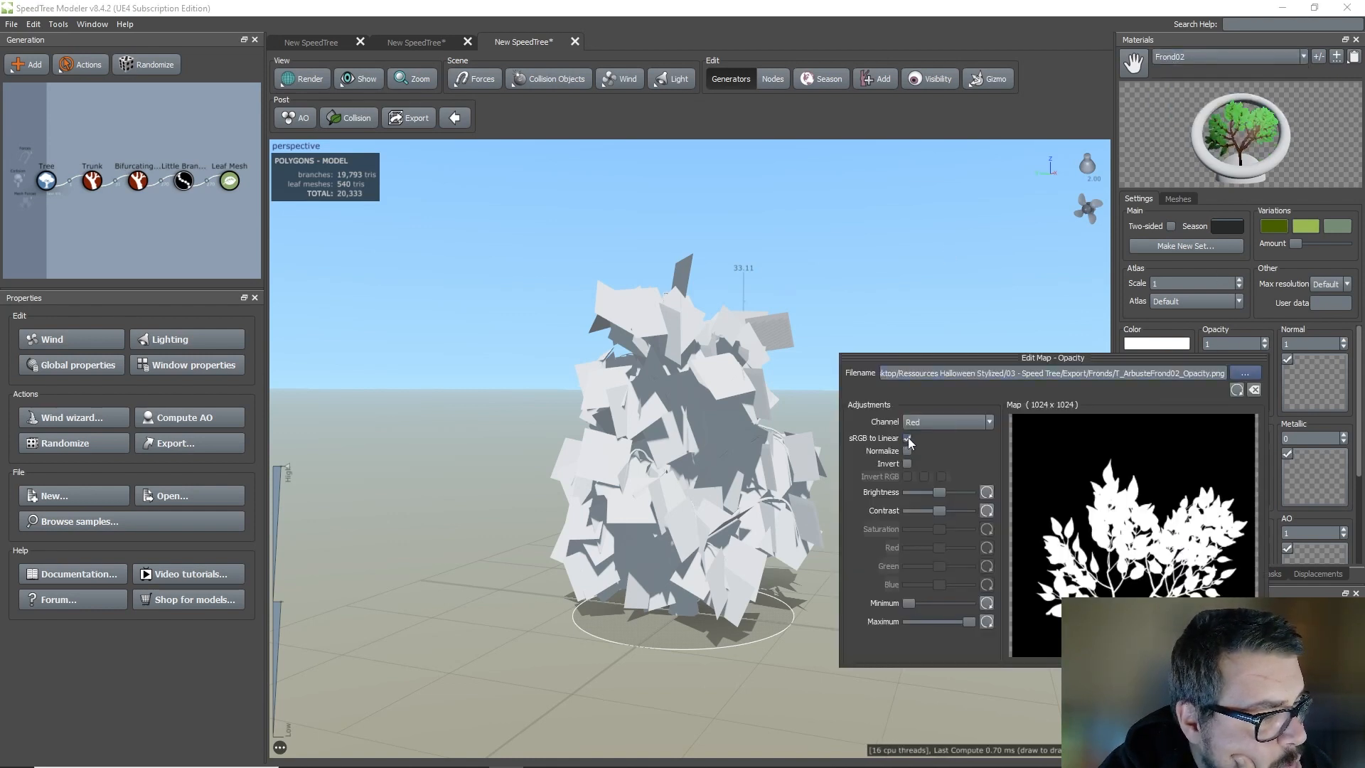
left_click(977, 286)
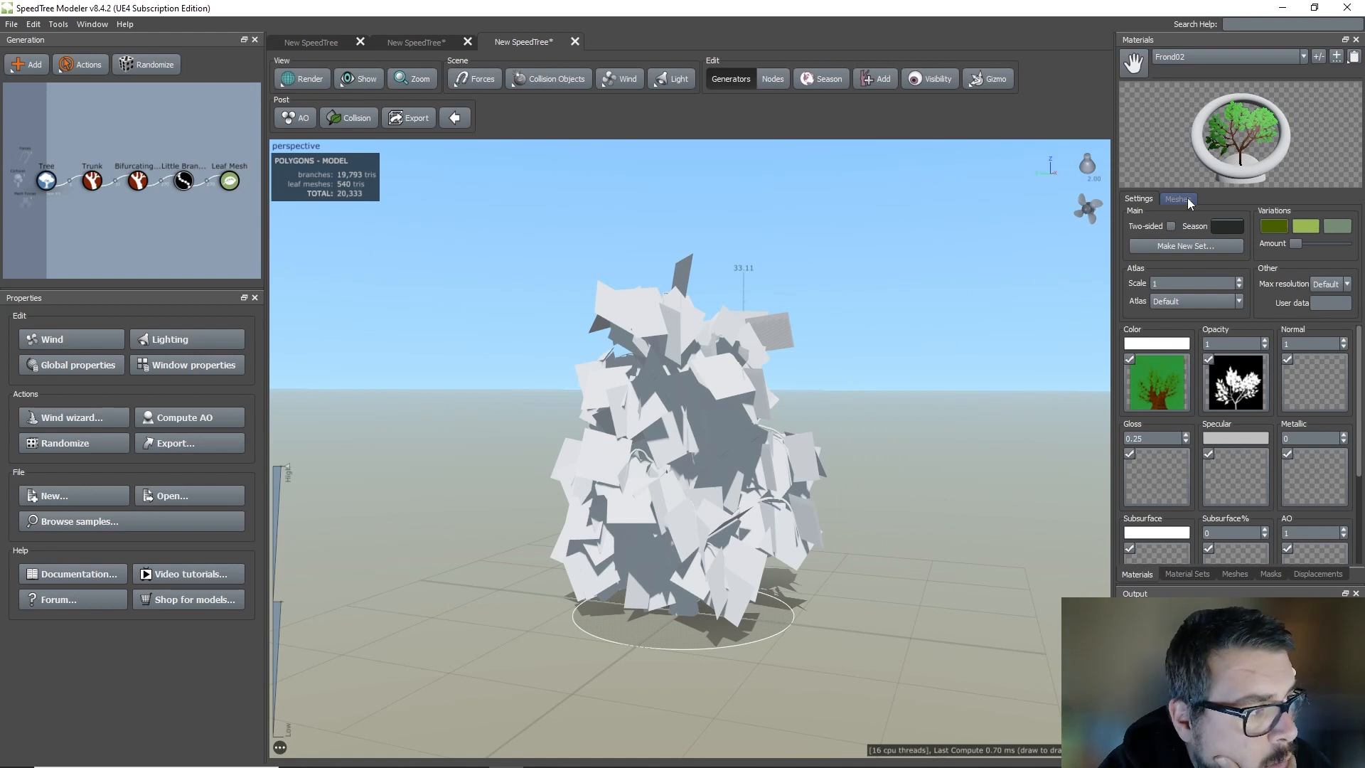
Enable sRGB to Linear on the opacity map of the Frond01 material.
left_click(1222, 58)
left_click(1202, 78)
left_click(1238, 377)
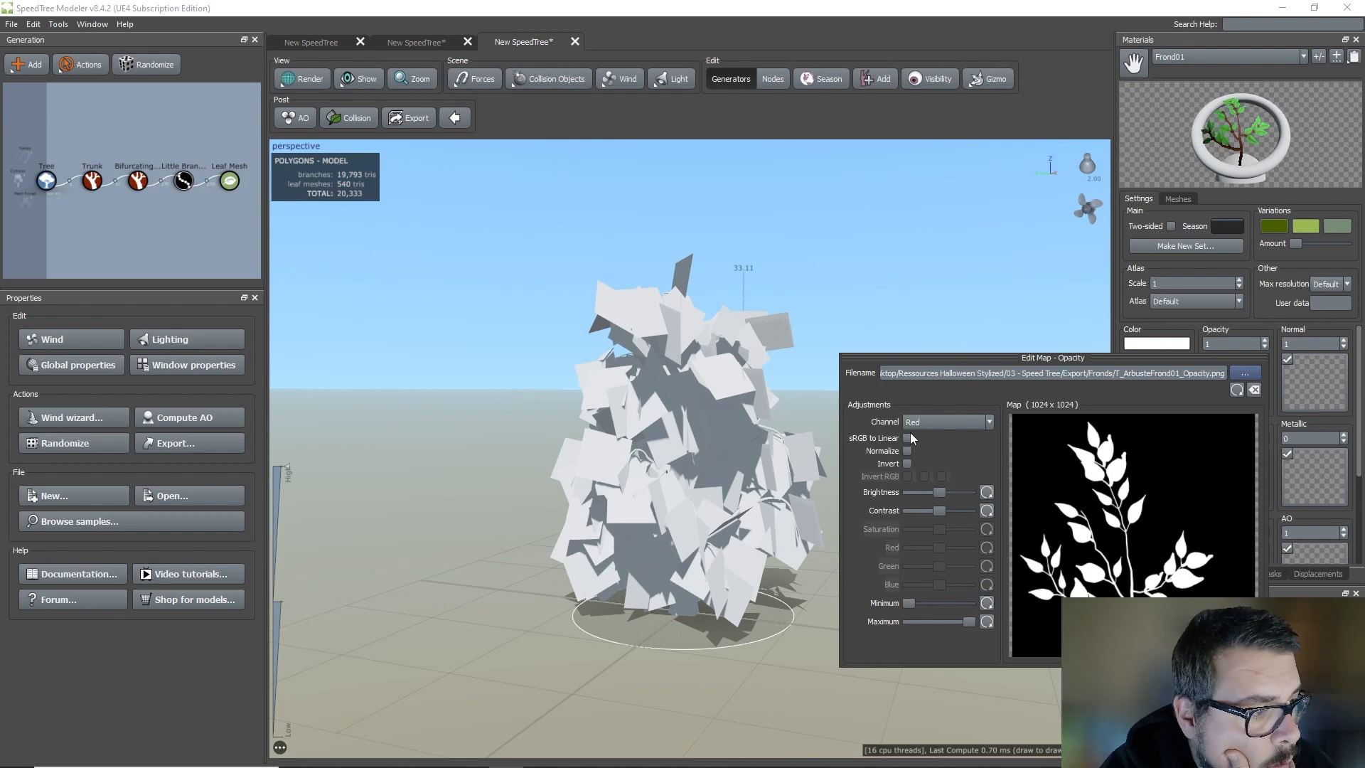
left_click(936, 291)
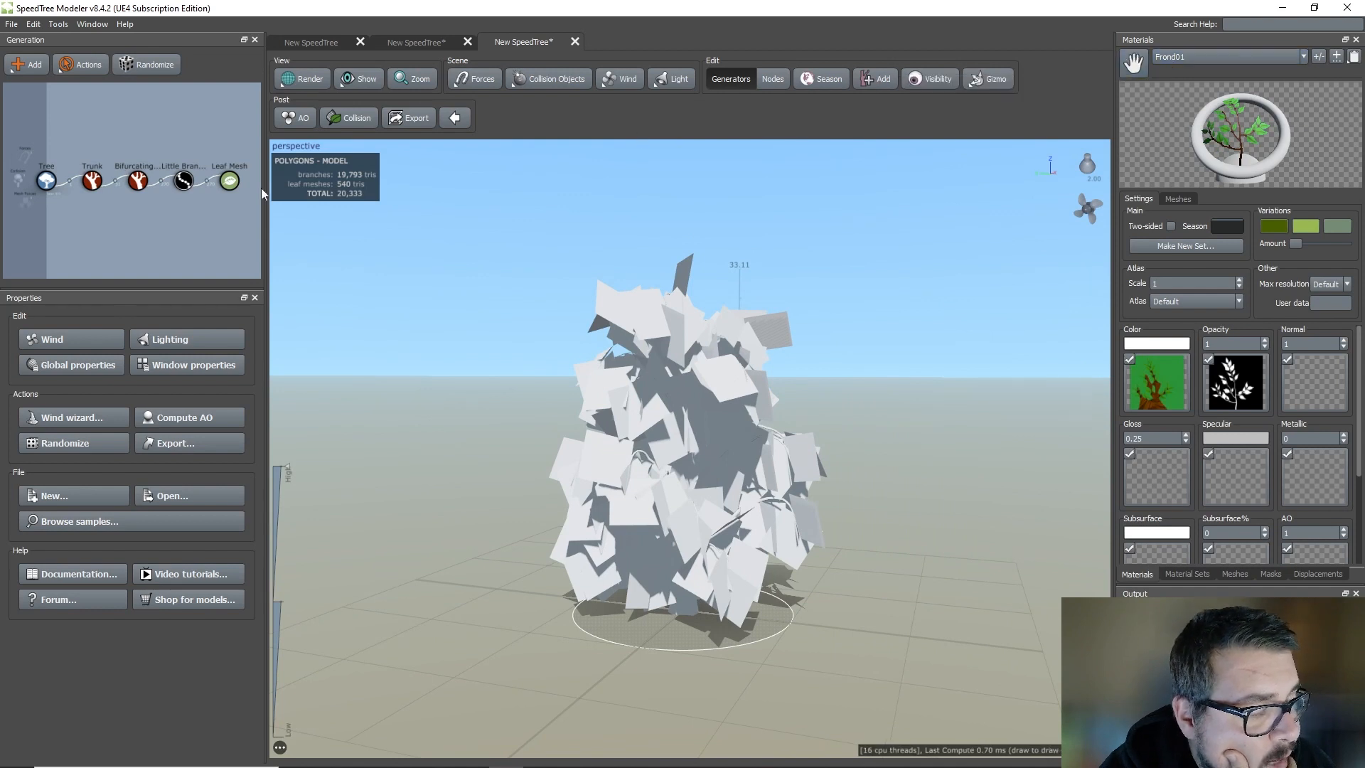
Duplicate the Leaf Mesh generator four times and connect each copy to the Little Branches generator, giving five leaf meshes.
left_click(230, 182)
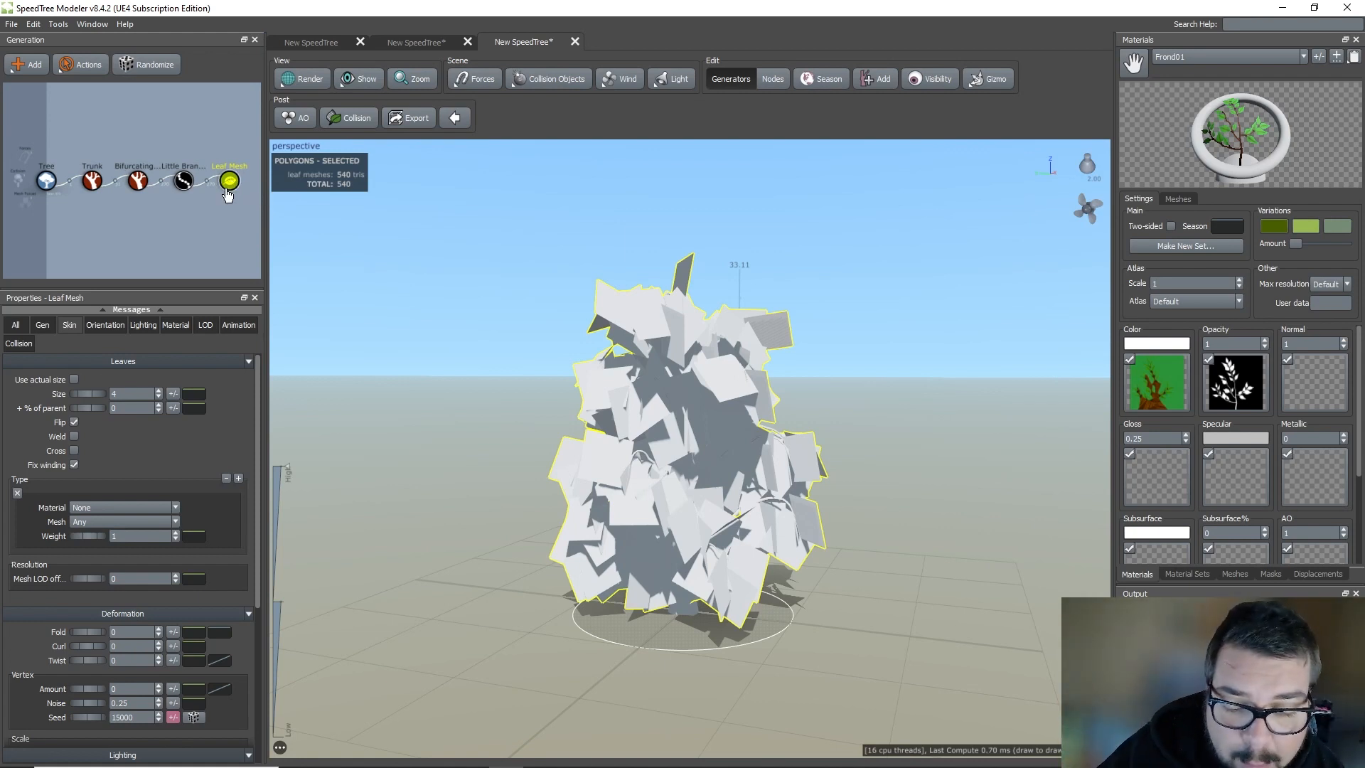
key("ctrl+d")
left_click_drag(236, 208, 188, 188)
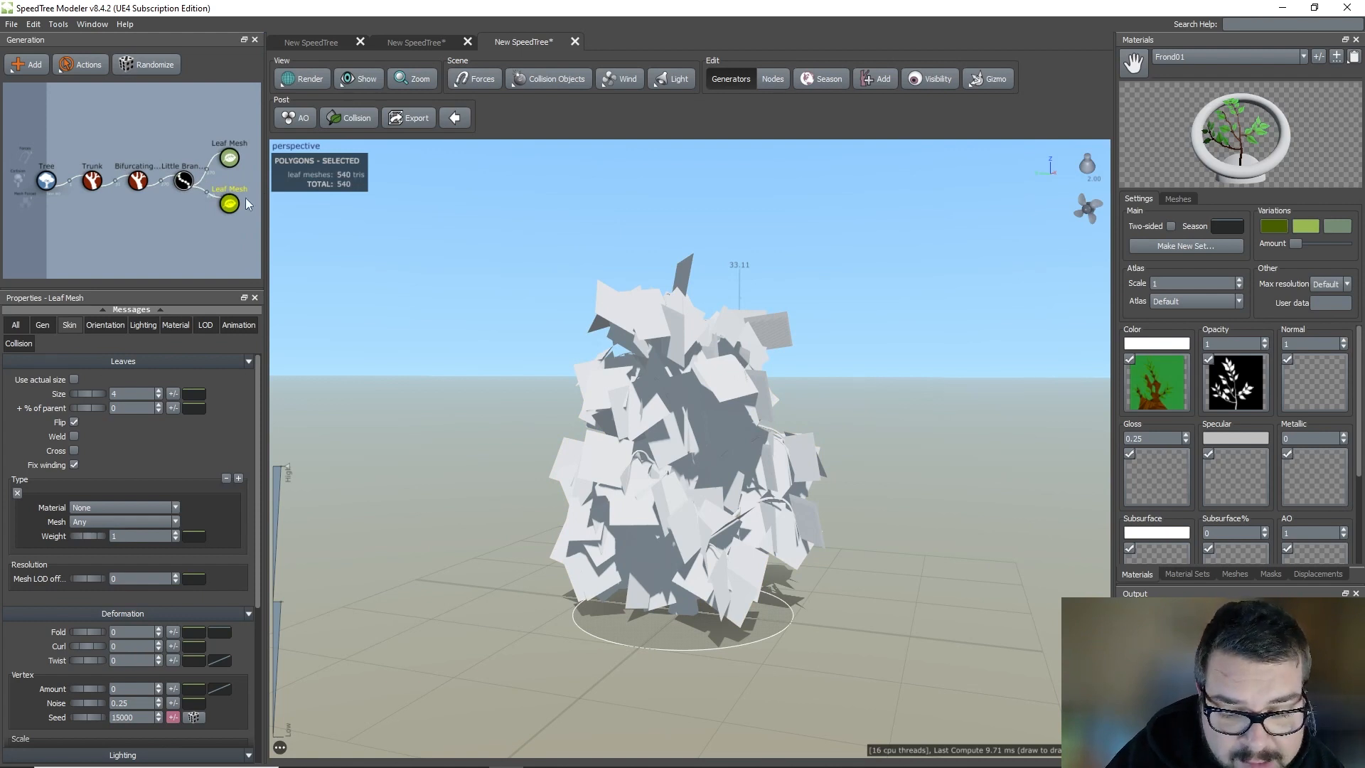
key("ctrl+d")
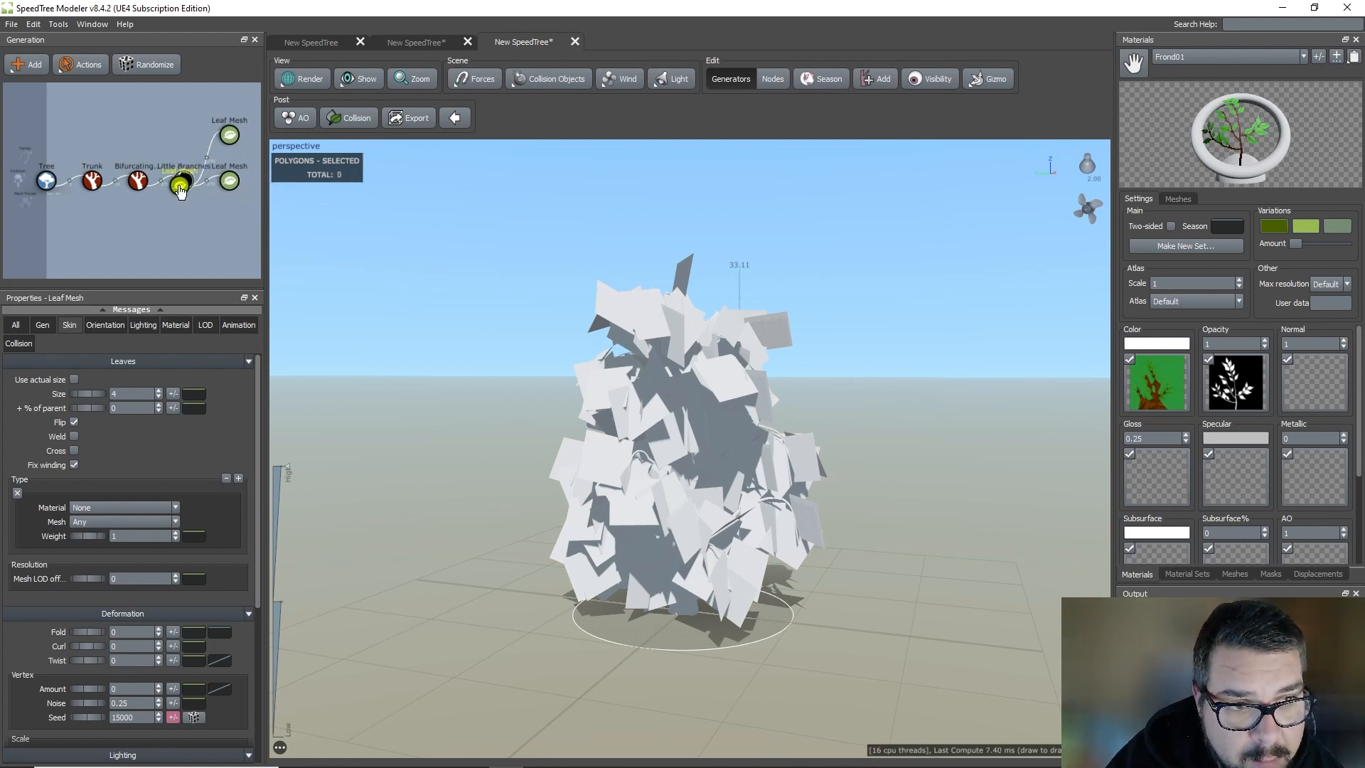
key("ctrl+d")
left_click_drag(226, 245, 180, 184)
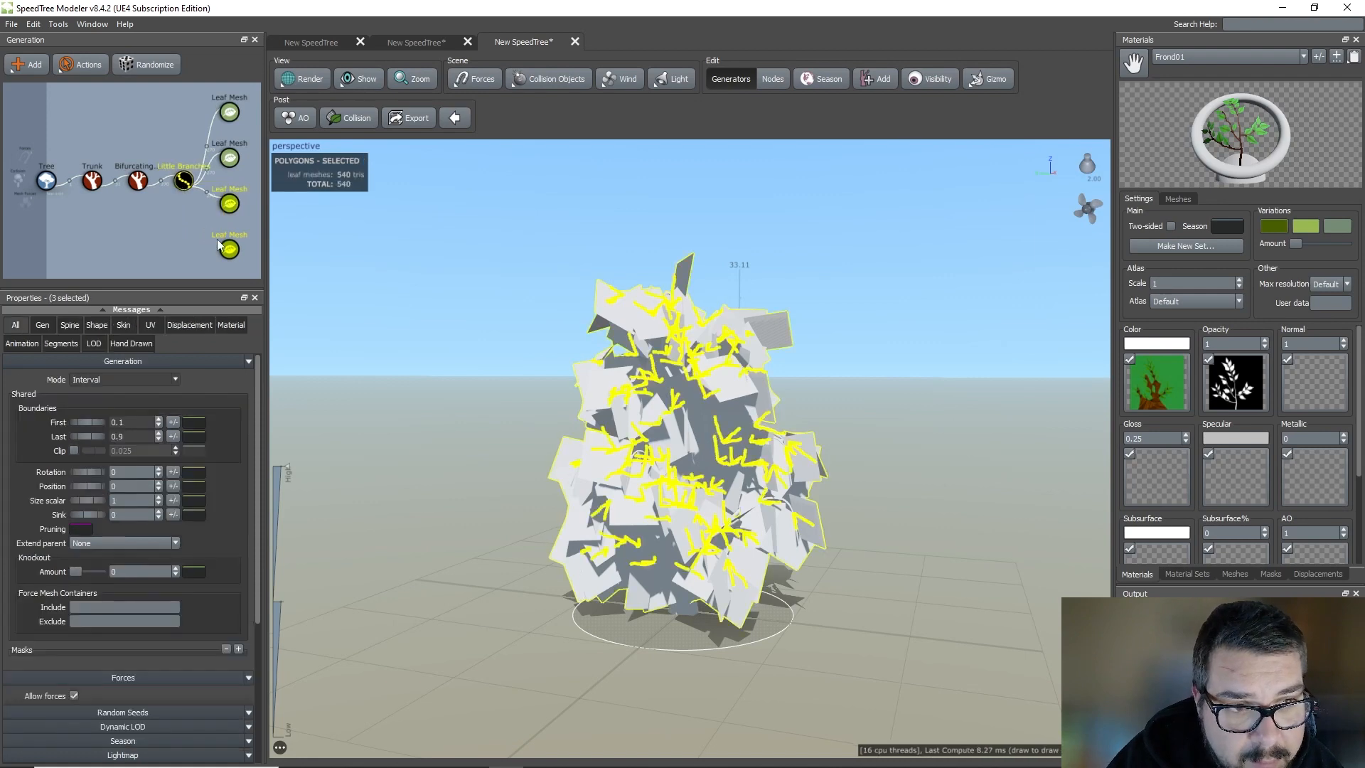
left_click(228, 249)
left_click_drag(230, 249, 183, 184)
key("ctrl+v")
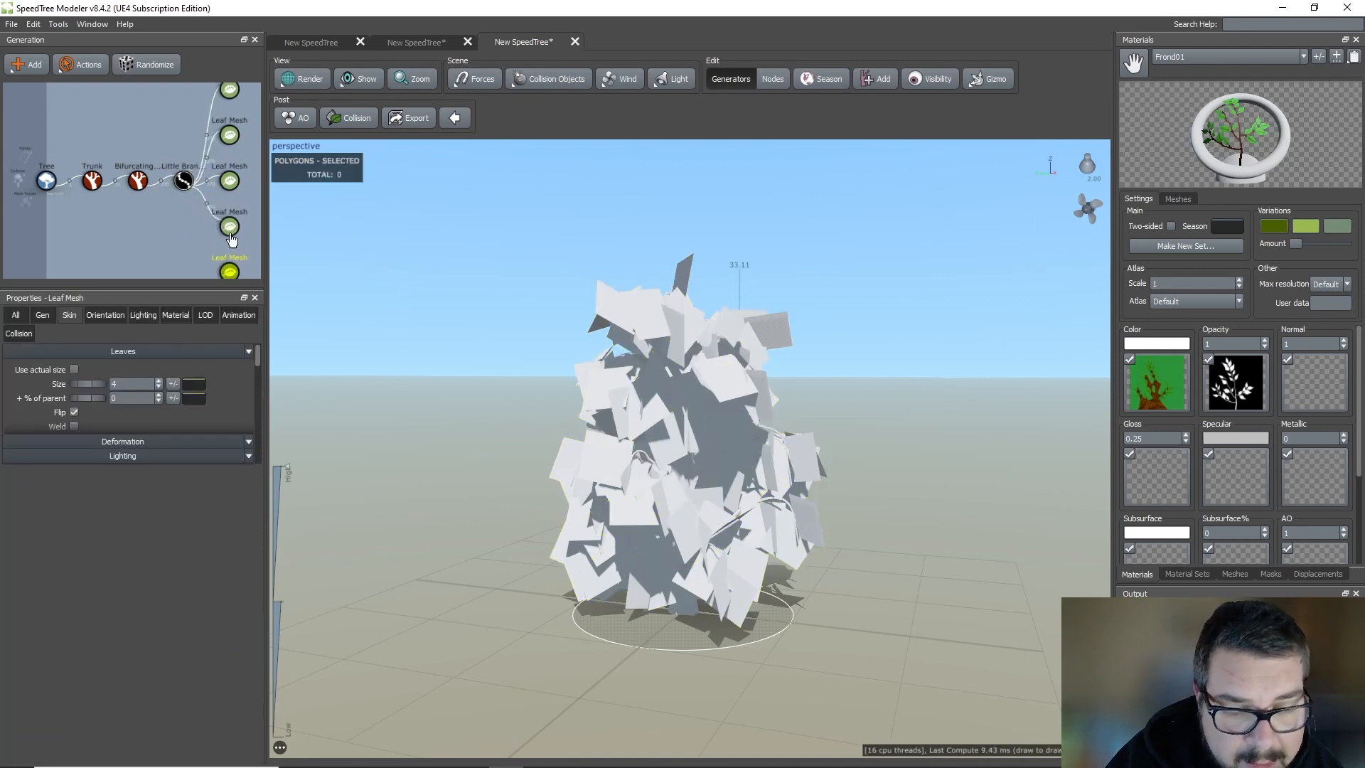
left_click_drag(229, 272, 184, 183)
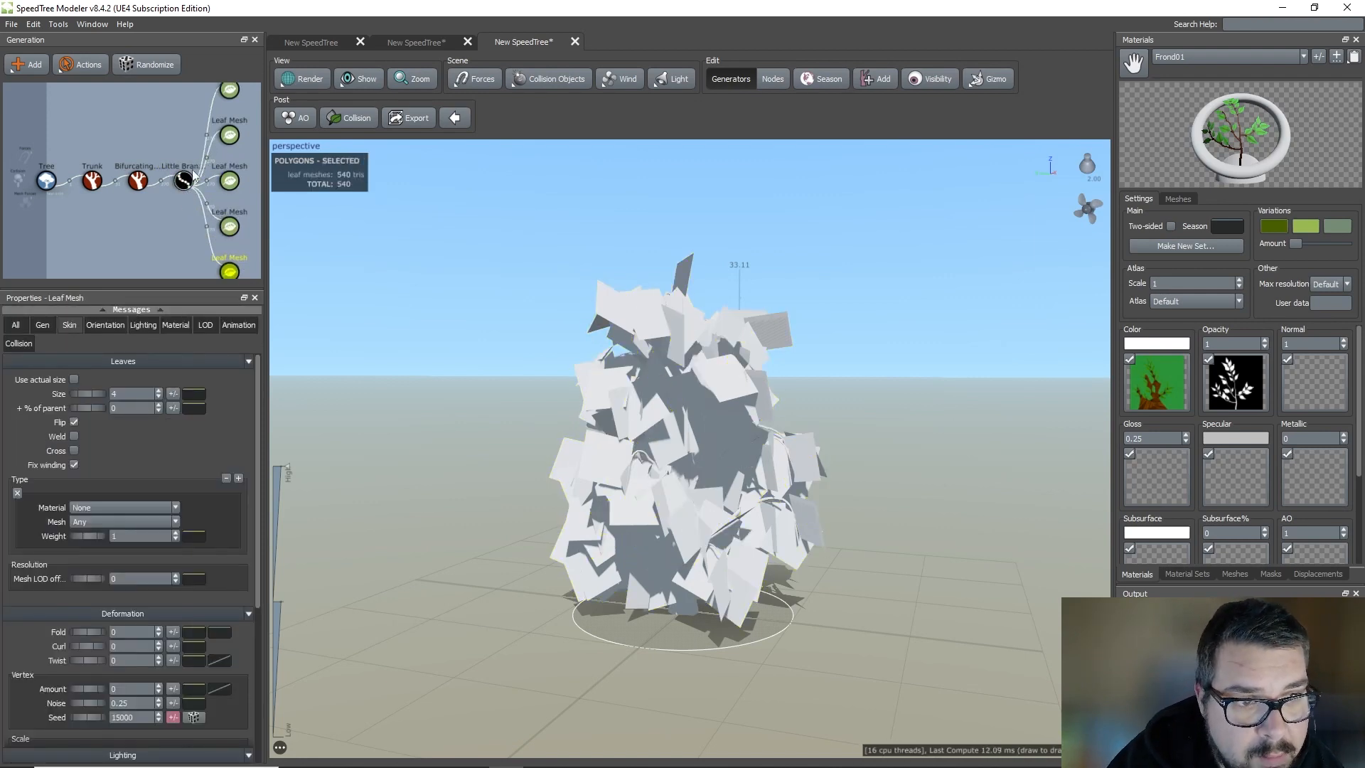
right_click(161, 214)
left_click(202, 119)
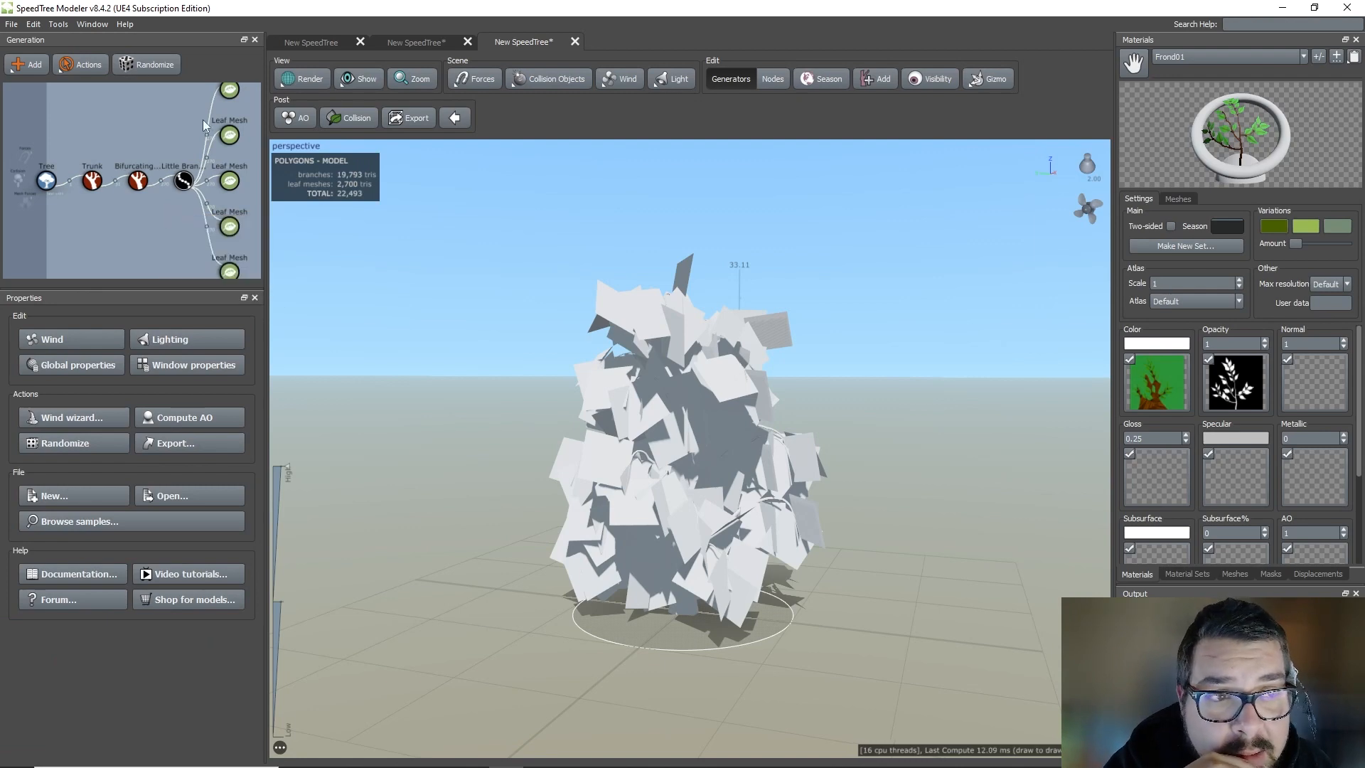
Assign the Frond01 material to the first Leaf Mesh generator.
left_click(229, 90)
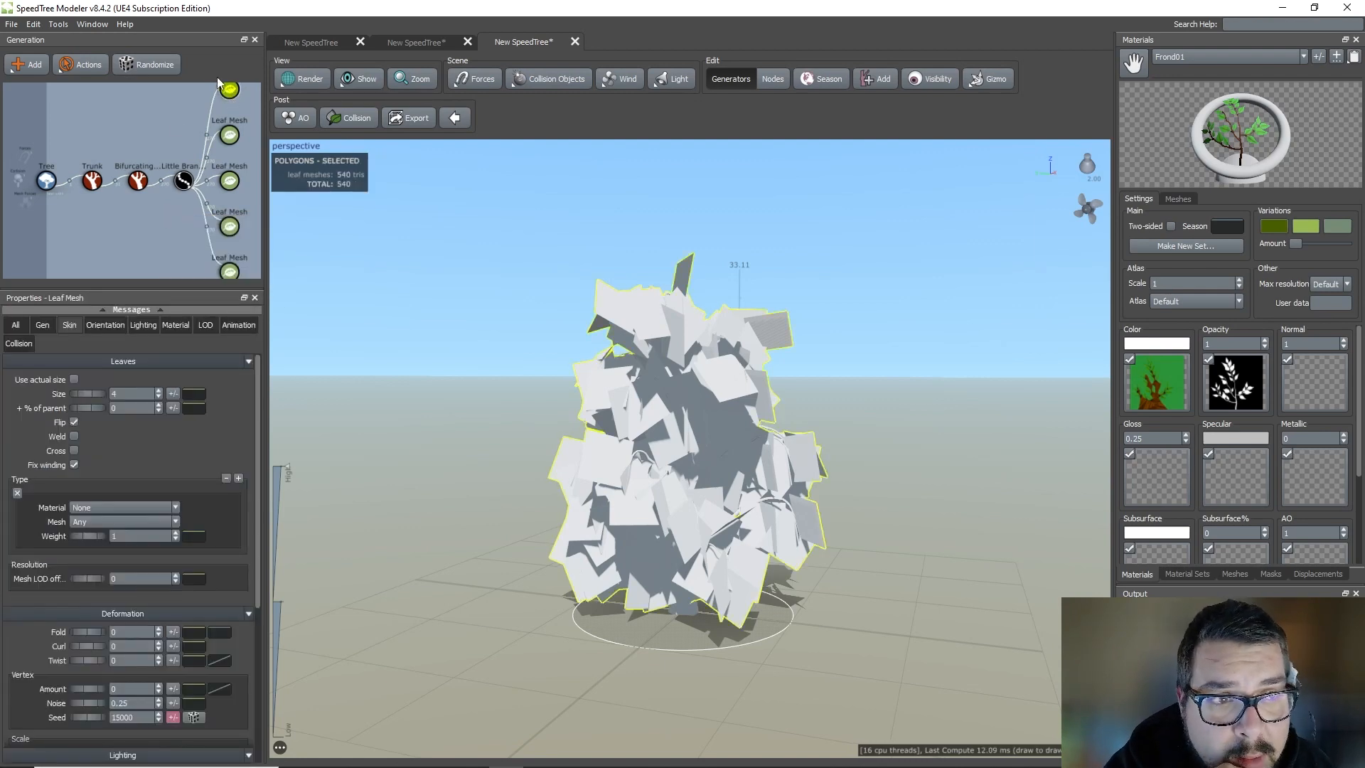
left_click(174, 326)
left_click(139, 407)
left_click(120, 438)
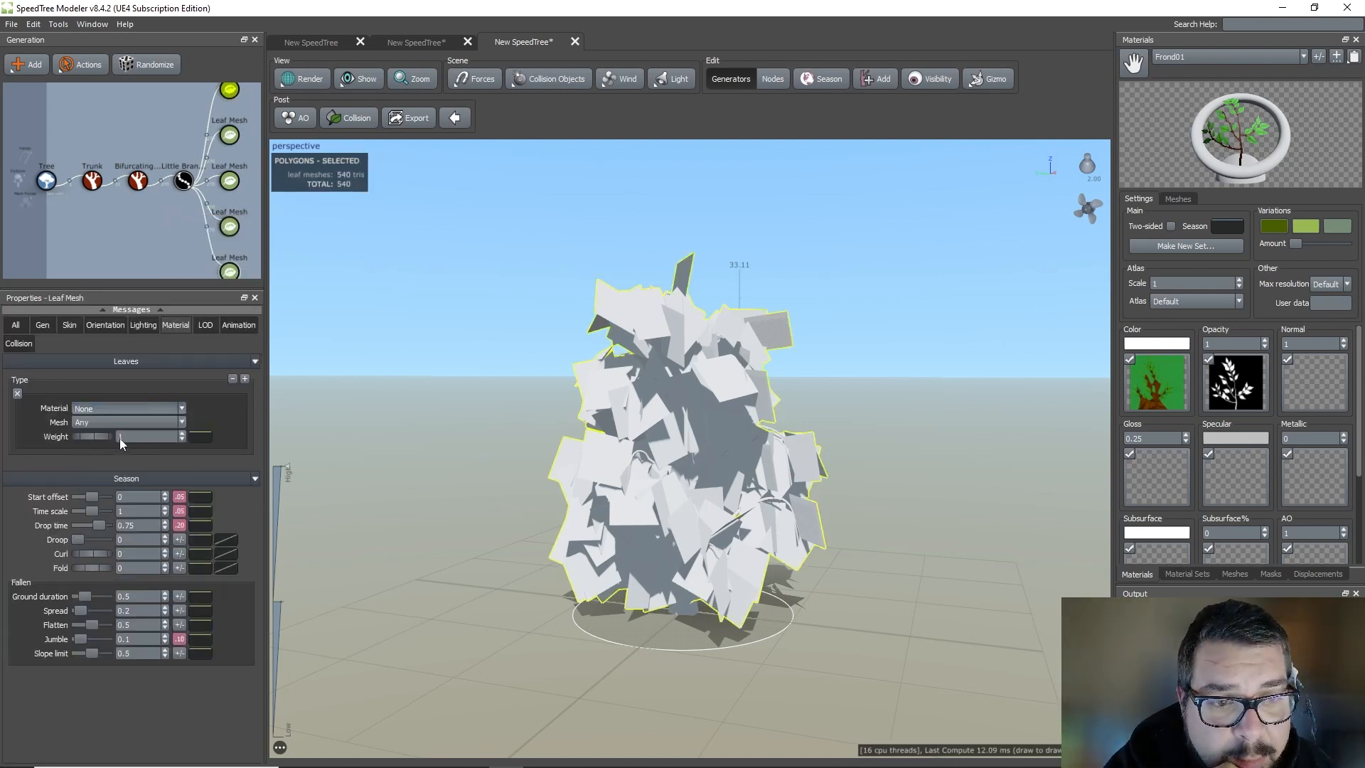
Assign the Frond02 material to the second Leaf Mesh generator and Frond03 to the third.
left_click(230, 137)
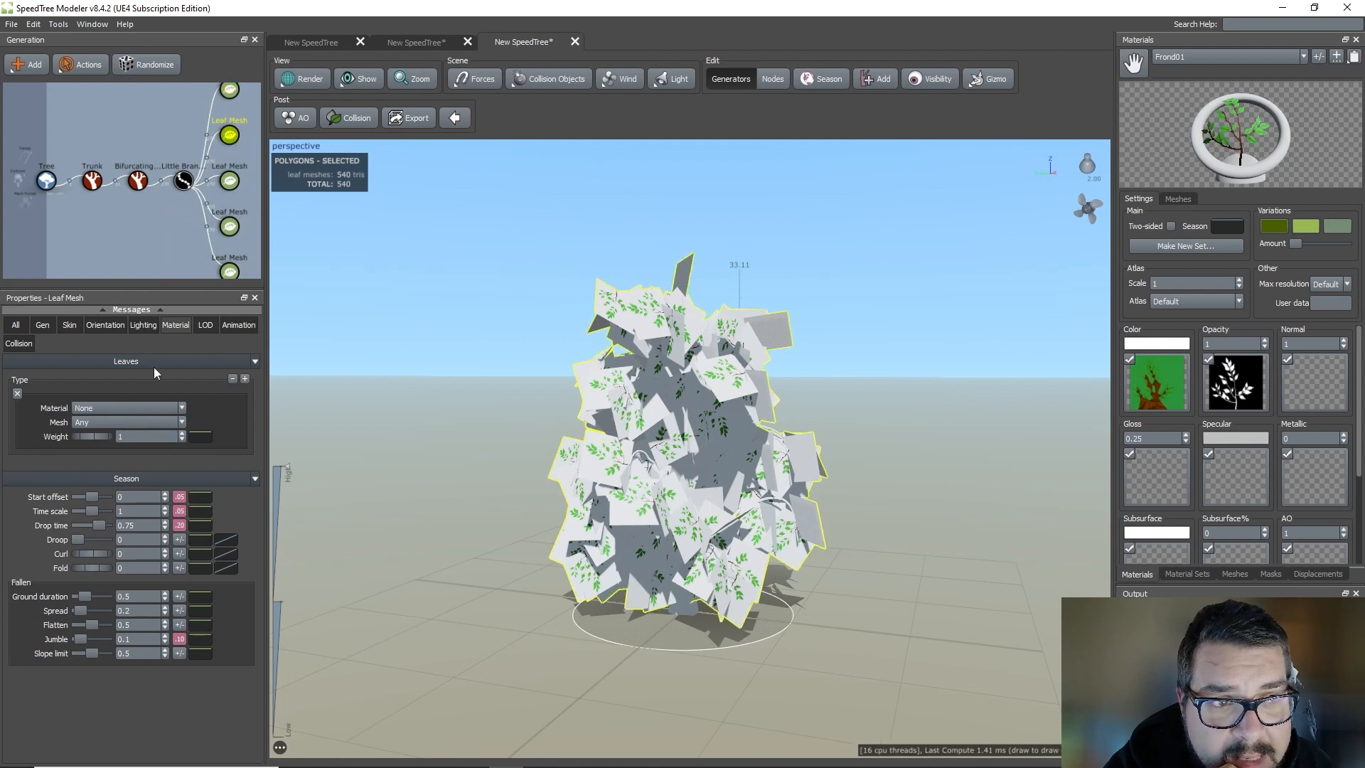
left_click(138, 410)
left_click(112, 447)
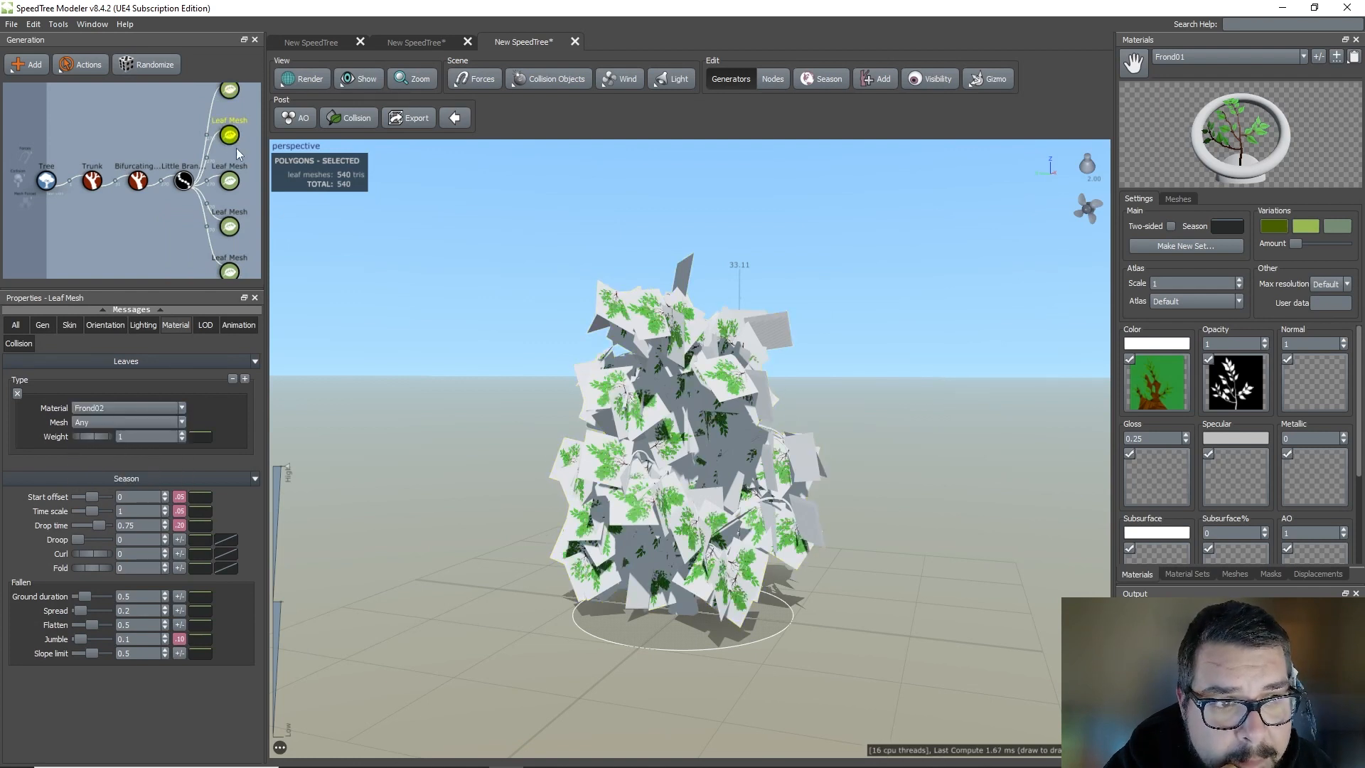
left_click(229, 181)
left_click(142, 407)
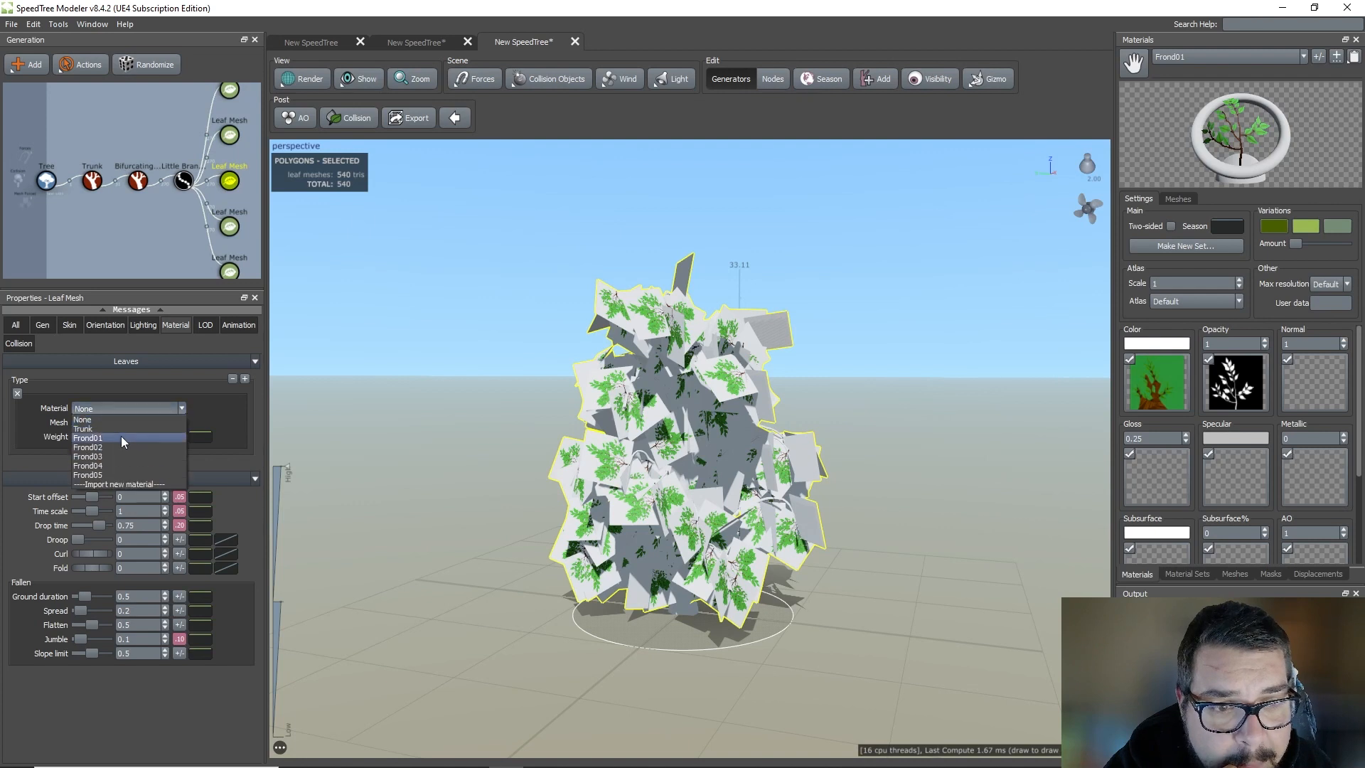
left_click(110, 455)
Assign the Frond04 material to the fourth Leaf Mesh generator and Frond05 to the fifth.
left_click(229, 227)
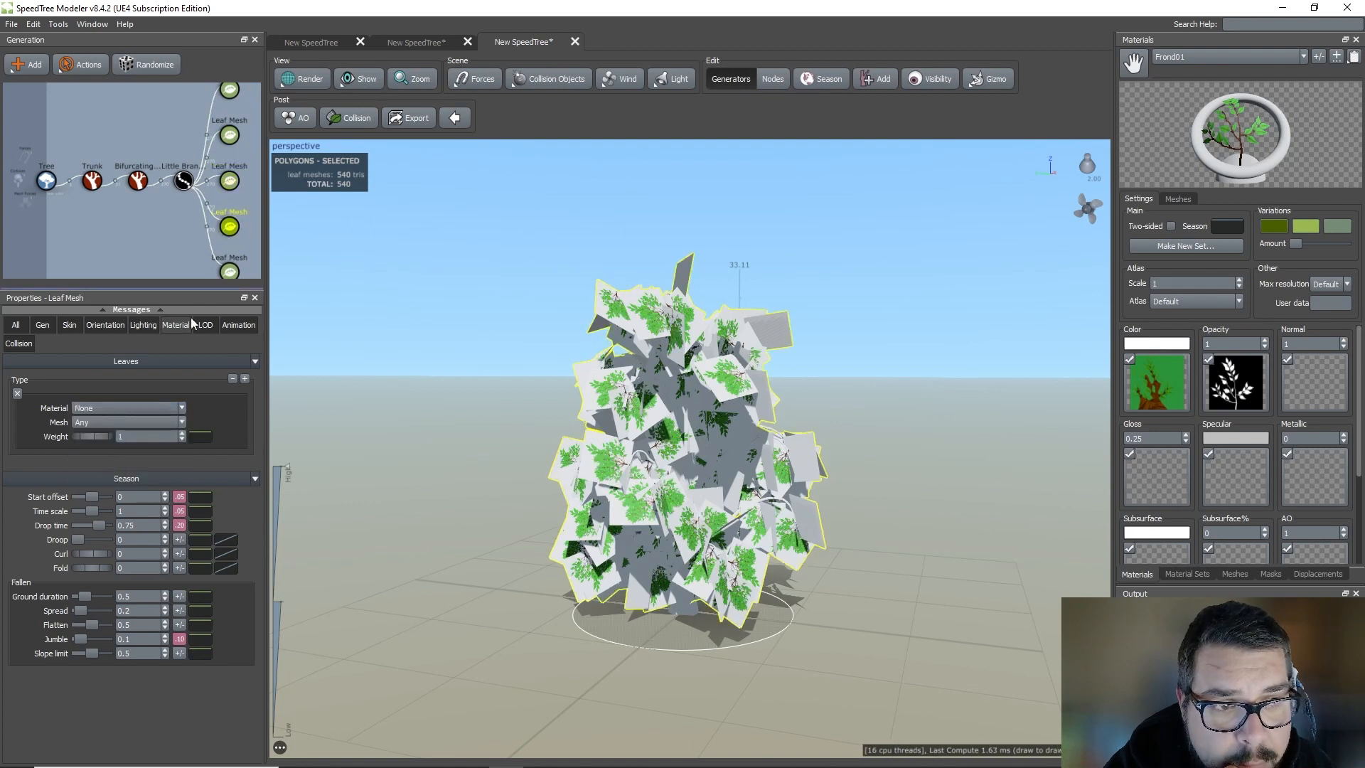
left_click(139, 408)
left_click(105, 466)
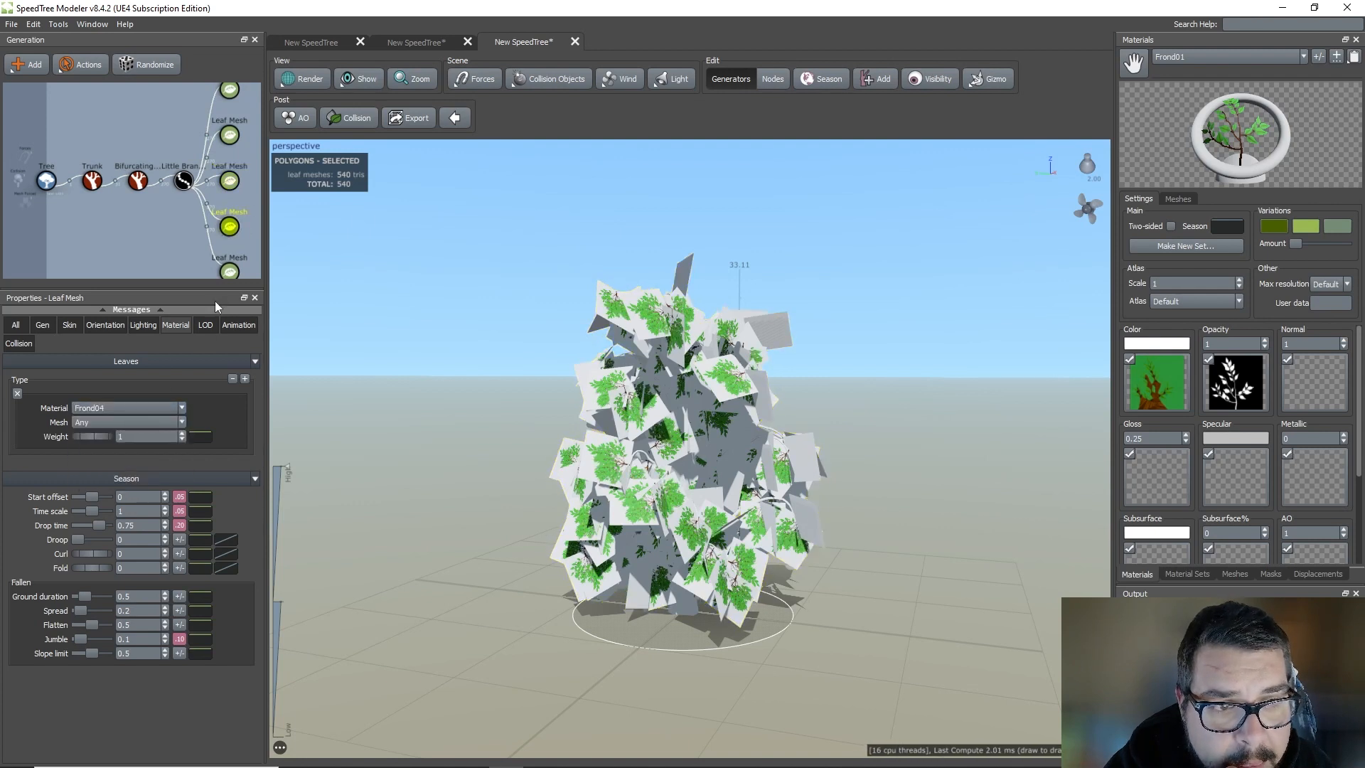
left_click(230, 273)
left_click(134, 408)
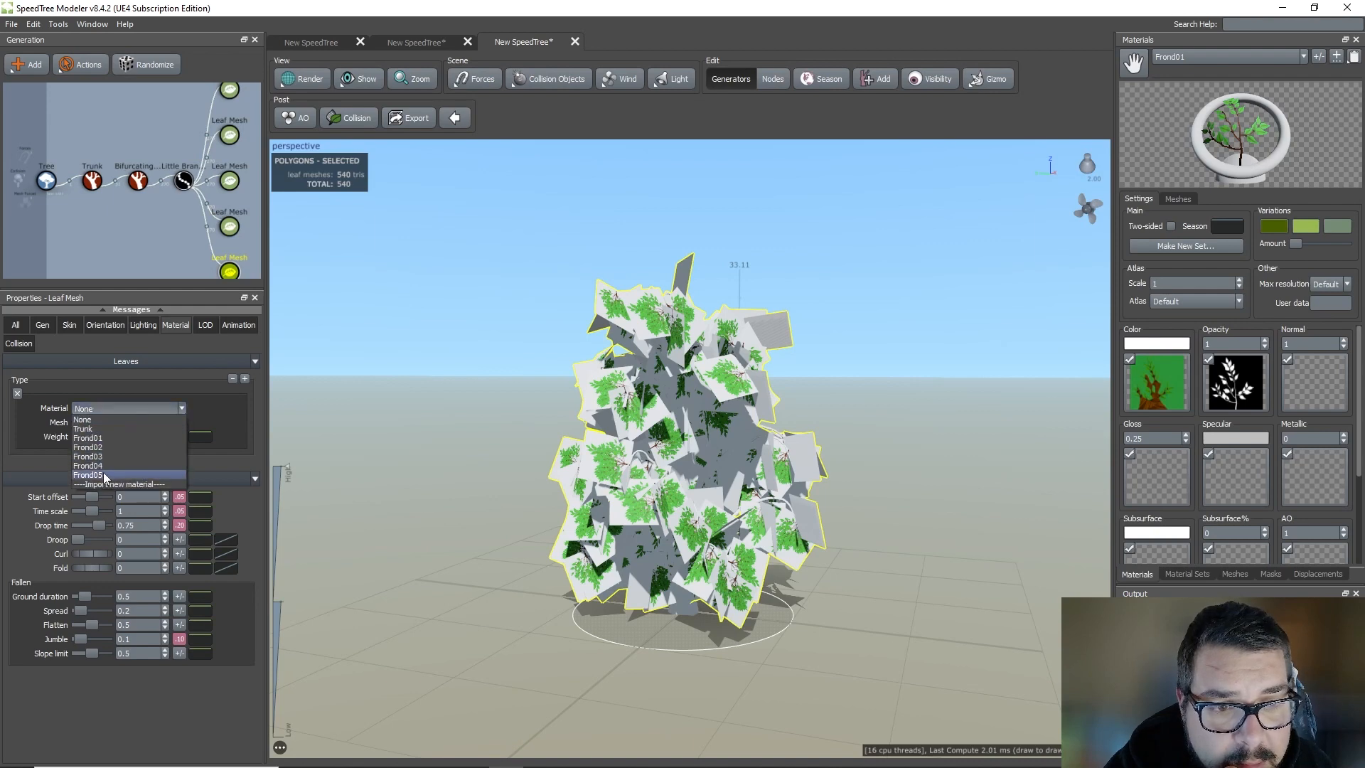
left_click(104, 475)
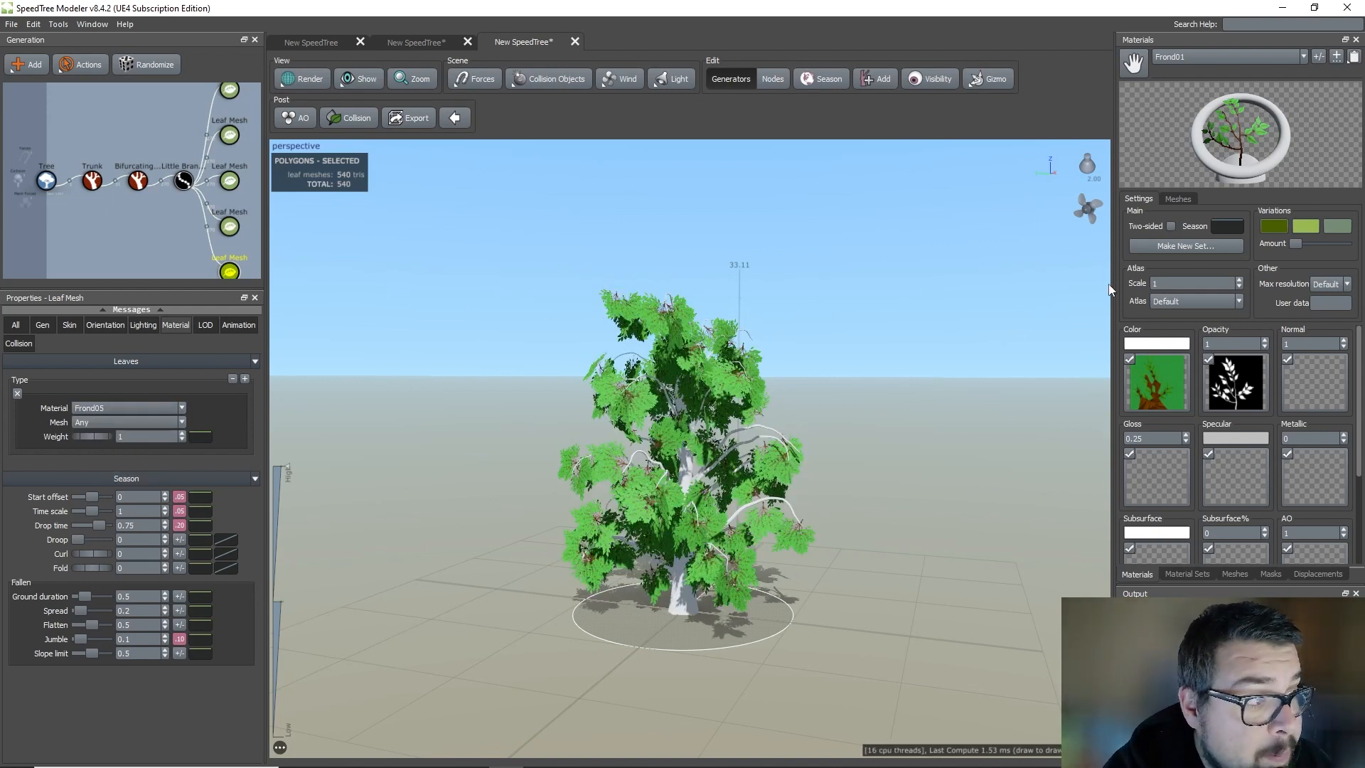
Make the Frond01, Frond02 and Frond03 materials two-sided.
left_click(1170, 226)
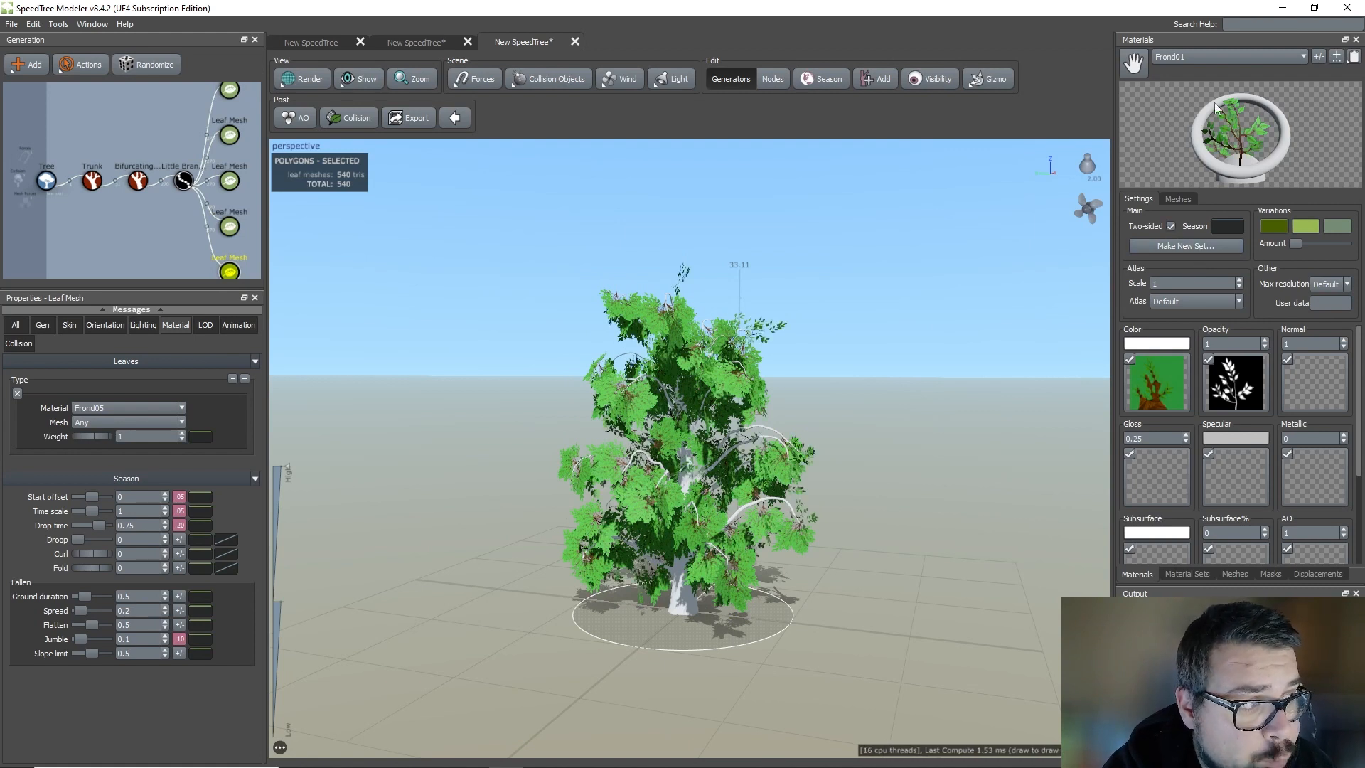
left_click(1210, 60)
left_click(1191, 79)
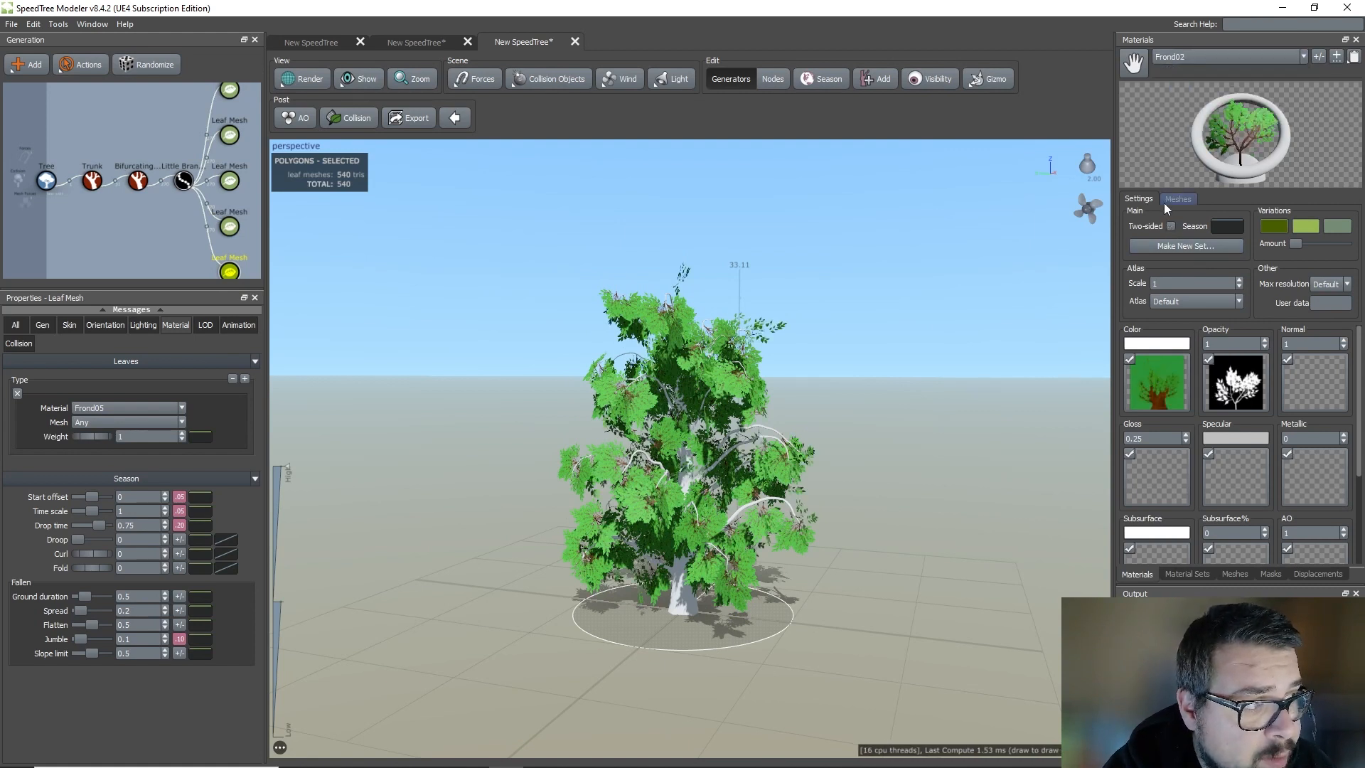
left_click(1172, 225)
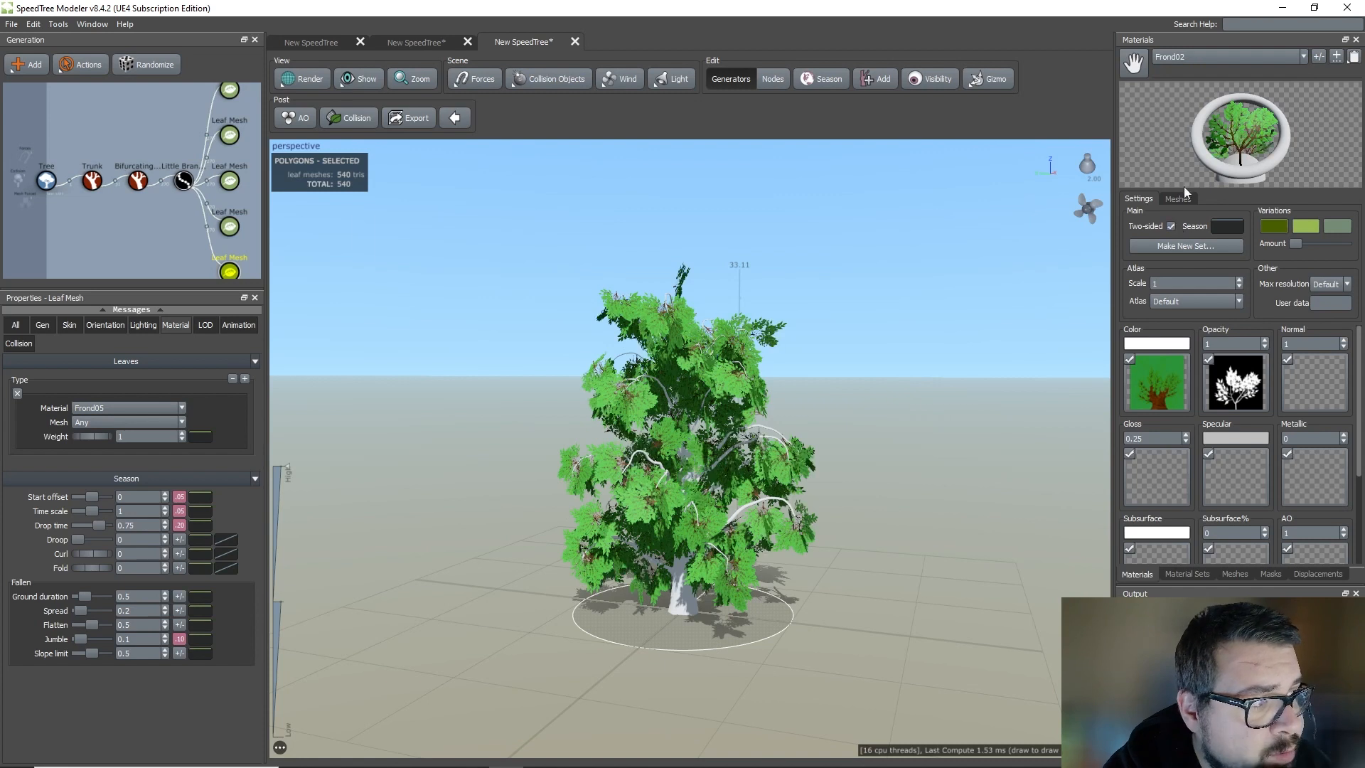
left_click(1203, 59)
left_click(1178, 98)
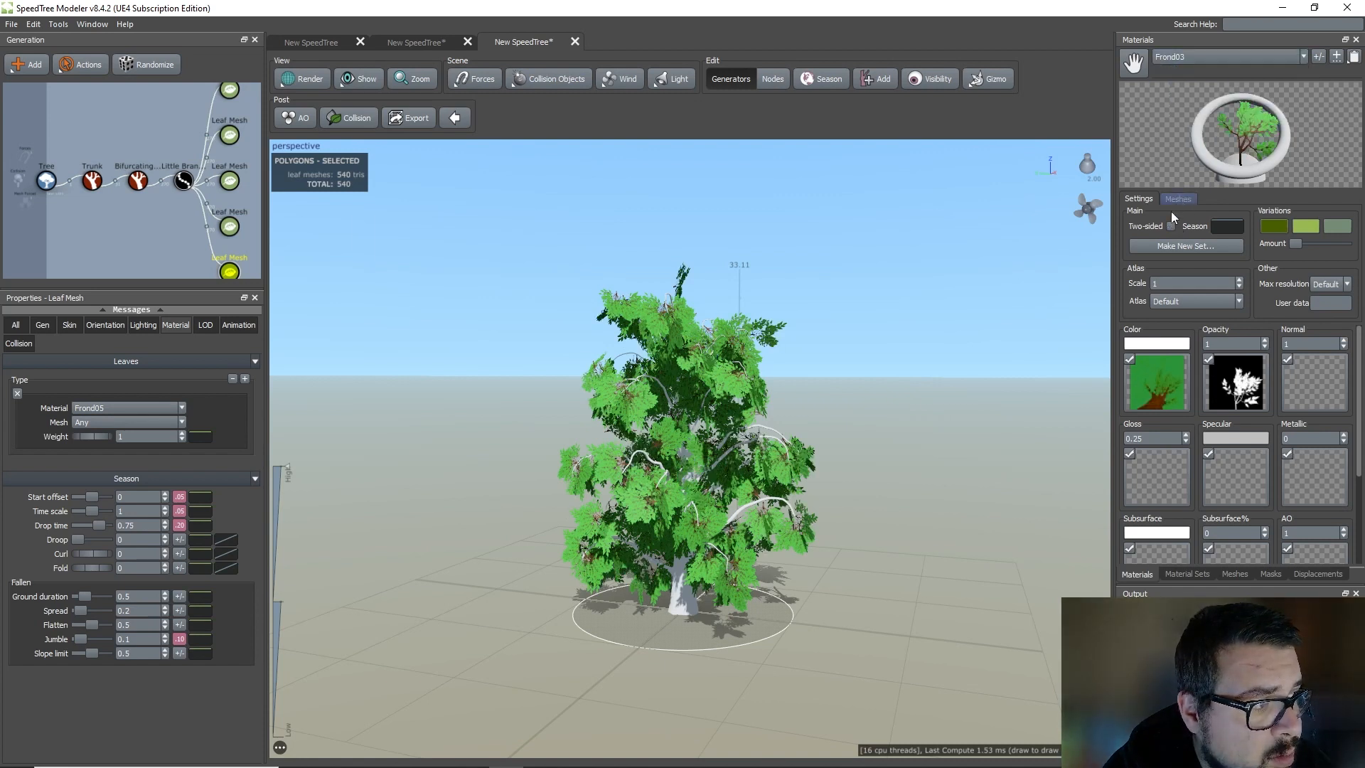
left_click(1172, 226)
Make the Frond04 and Frond05 materials two-sided.
left_click(1206, 57)
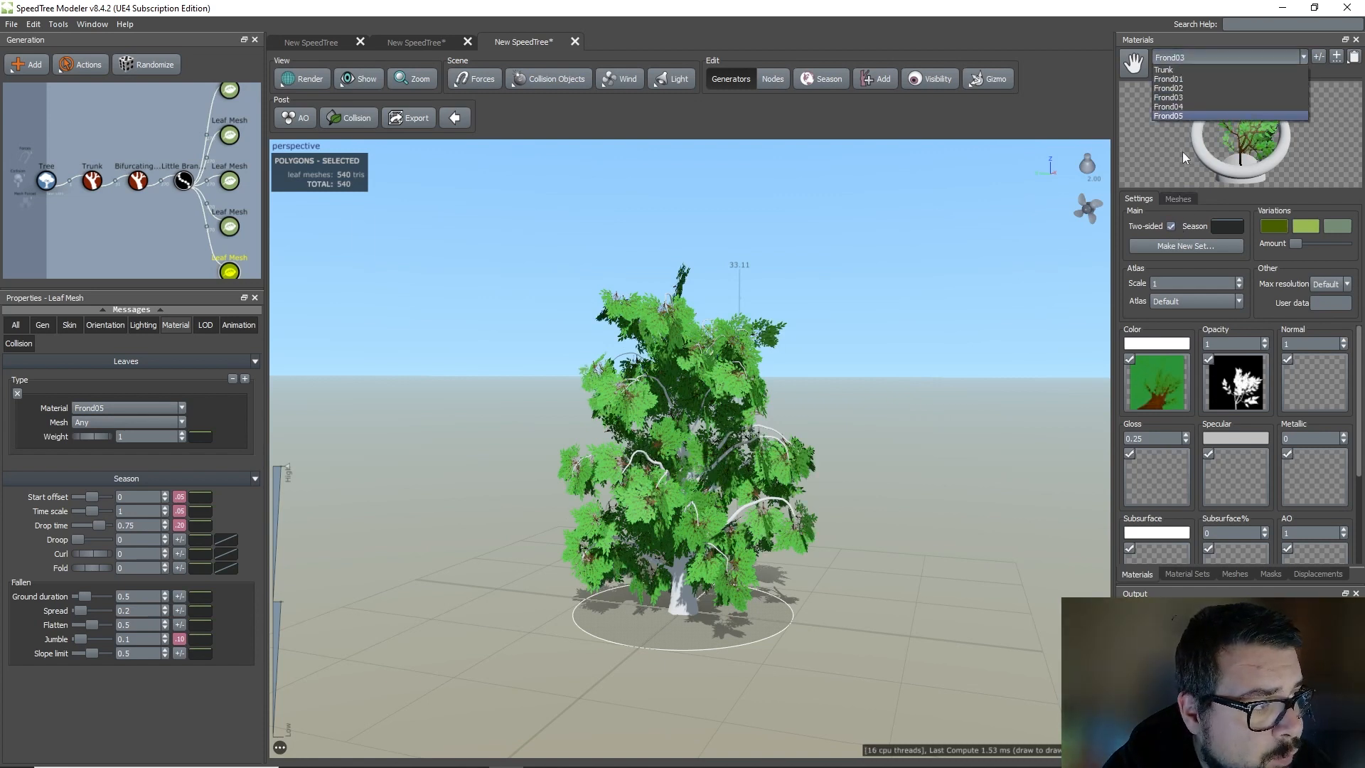
left_click(1184, 107)
left_click(1172, 225)
left_click(1202, 58)
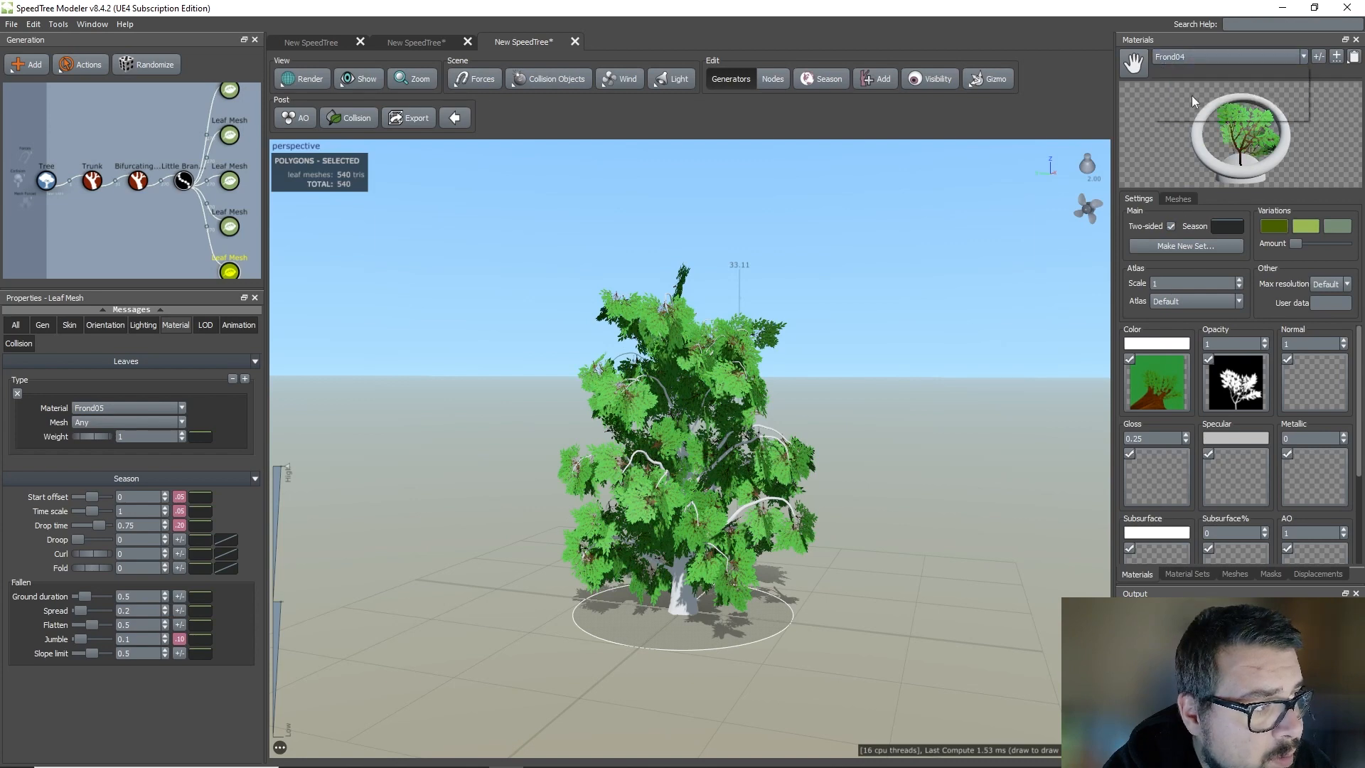
left_click(1180, 115)
left_click(1172, 226)
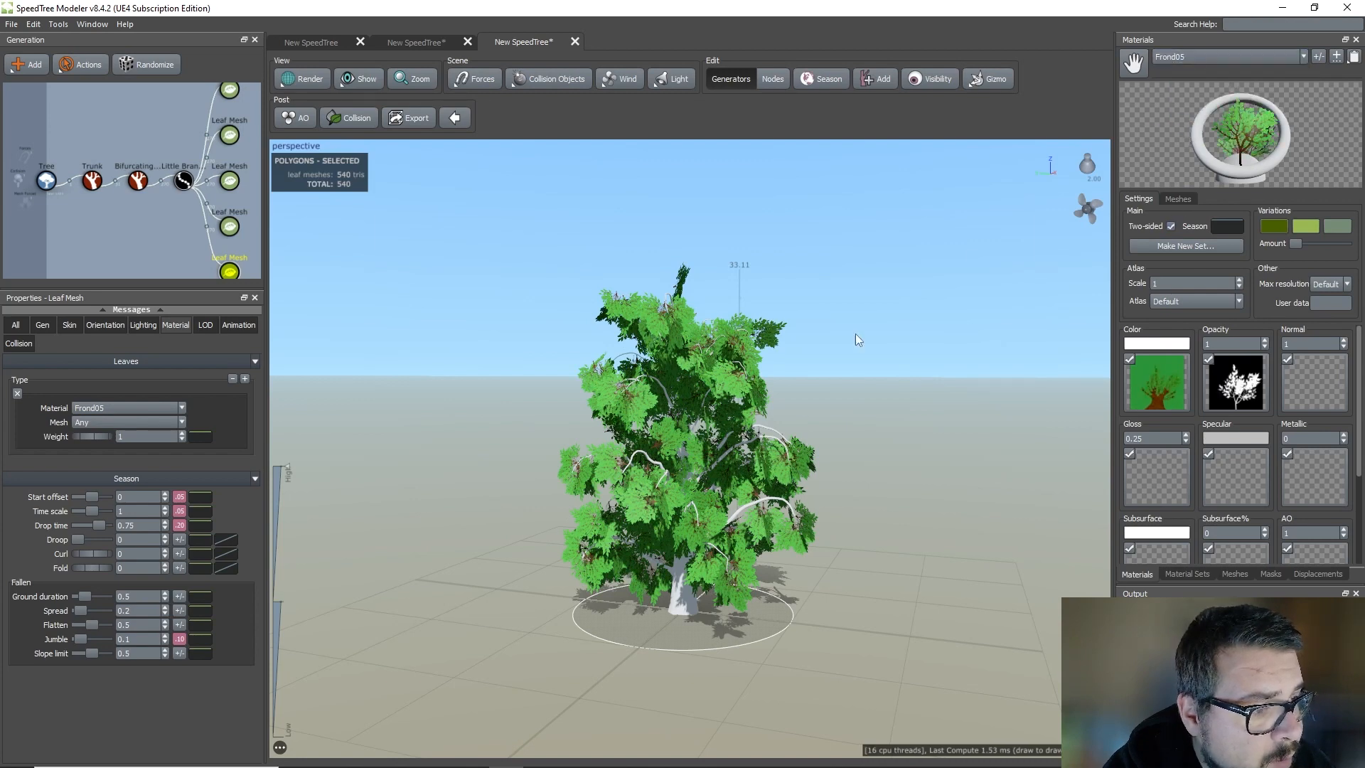
Apply the Trunk material to the tree's trunk and branches.
scroll(802, 394, "up", 5)
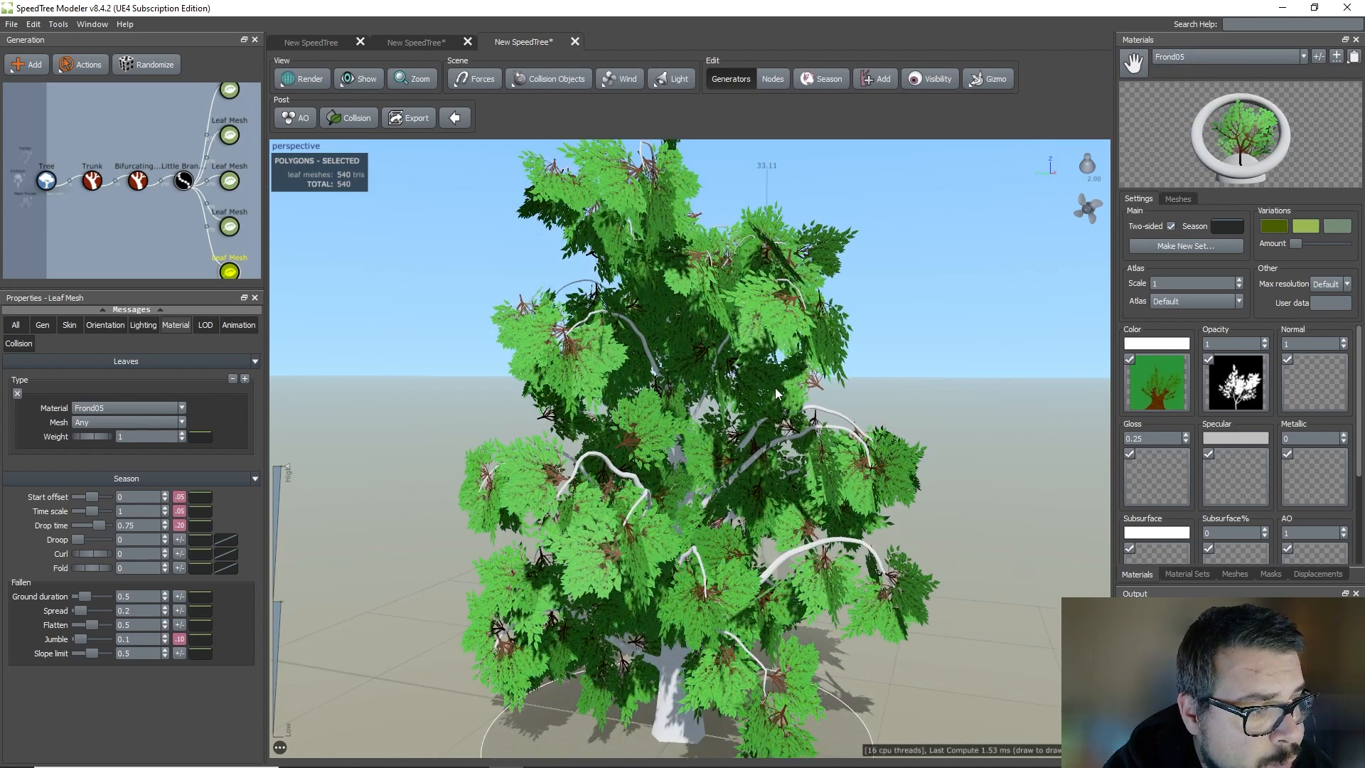
left_click(1202, 57)
left_click(1191, 70)
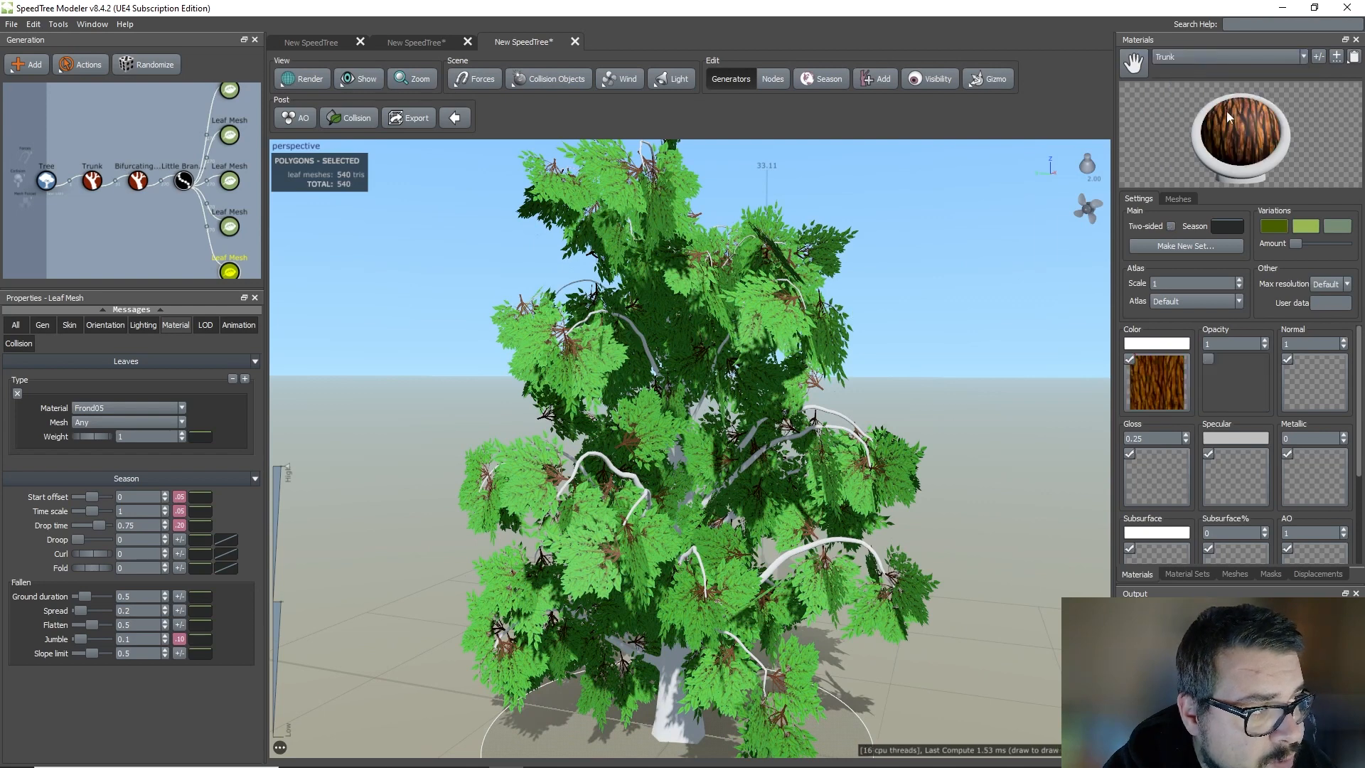
left_click_drag(1133, 63, 674, 730)
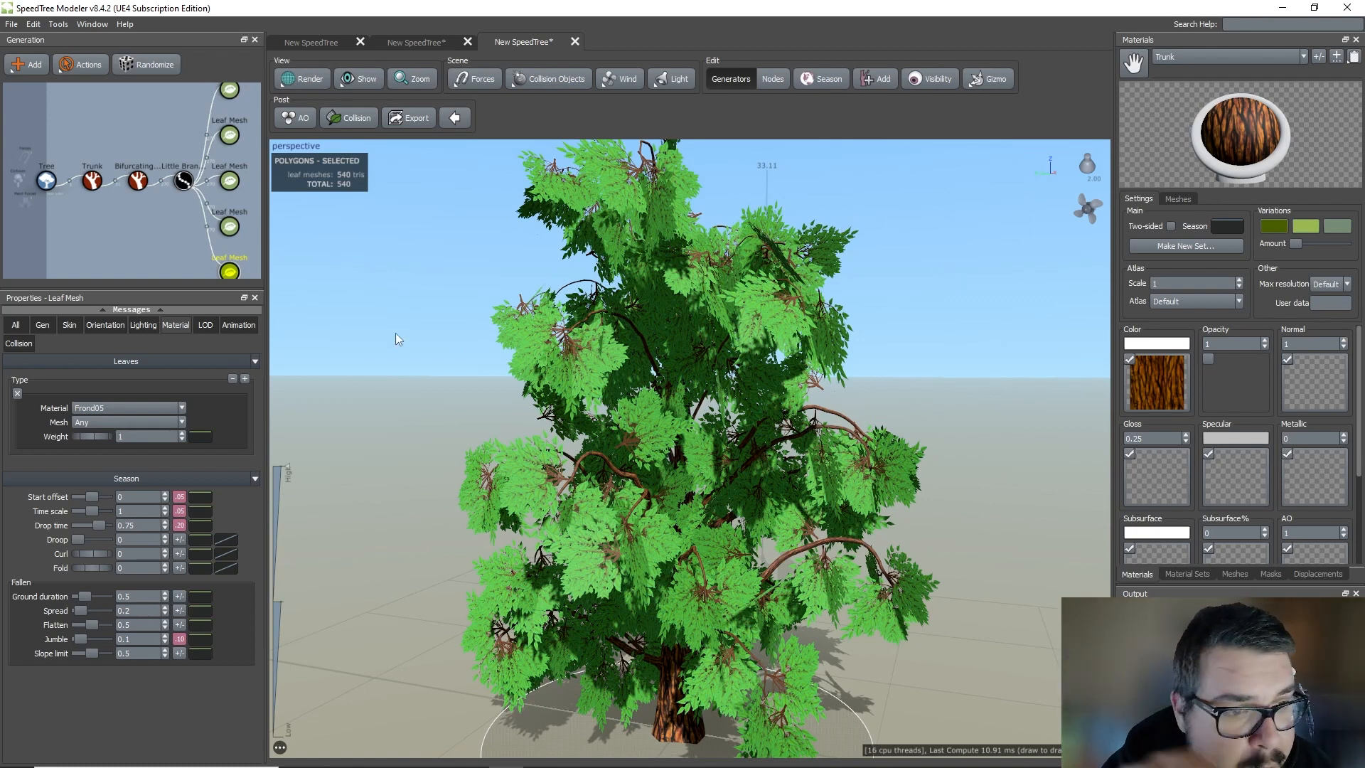
Set the deformation Fold, Curl and Twist of the first Leaf Mesh generator to 0.15 each.
left_click(241, 113)
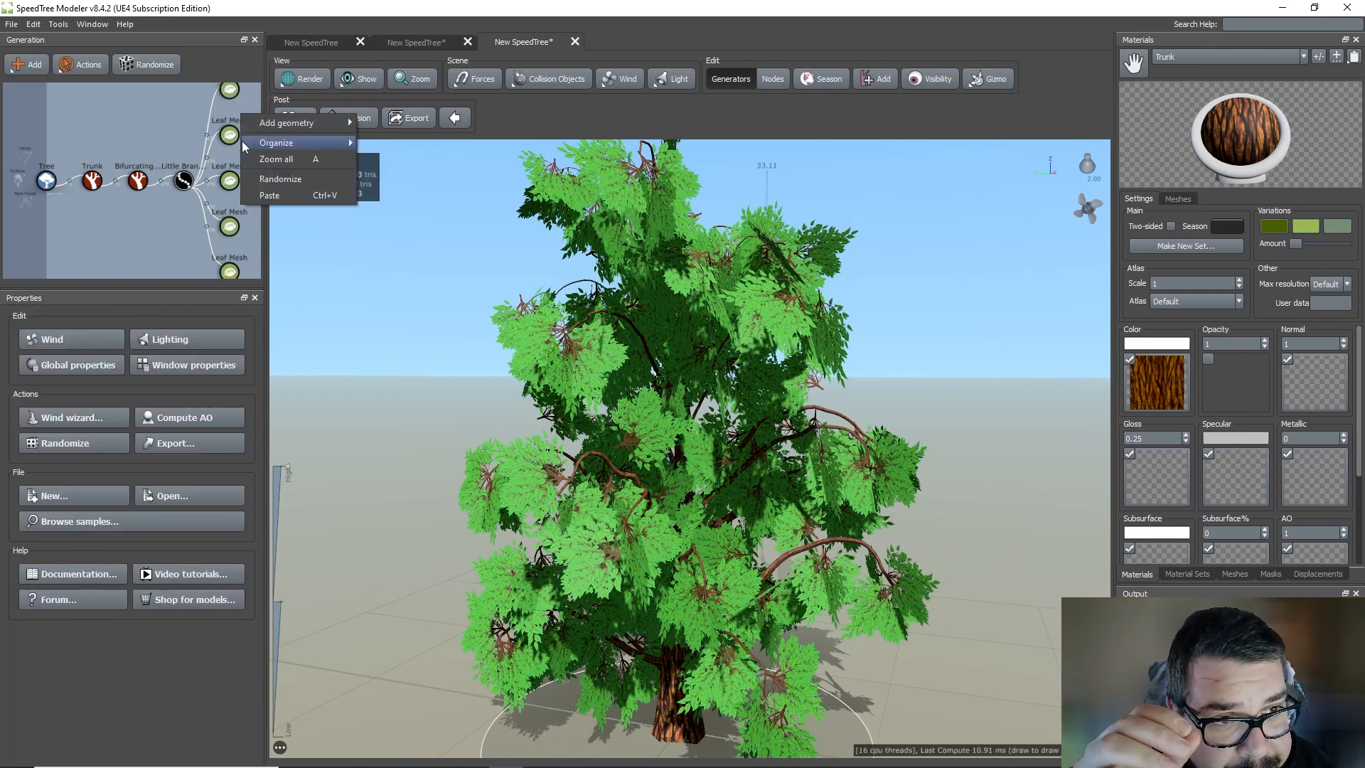
left_click_drag(169, 104, 163, 151)
left_click(223, 137)
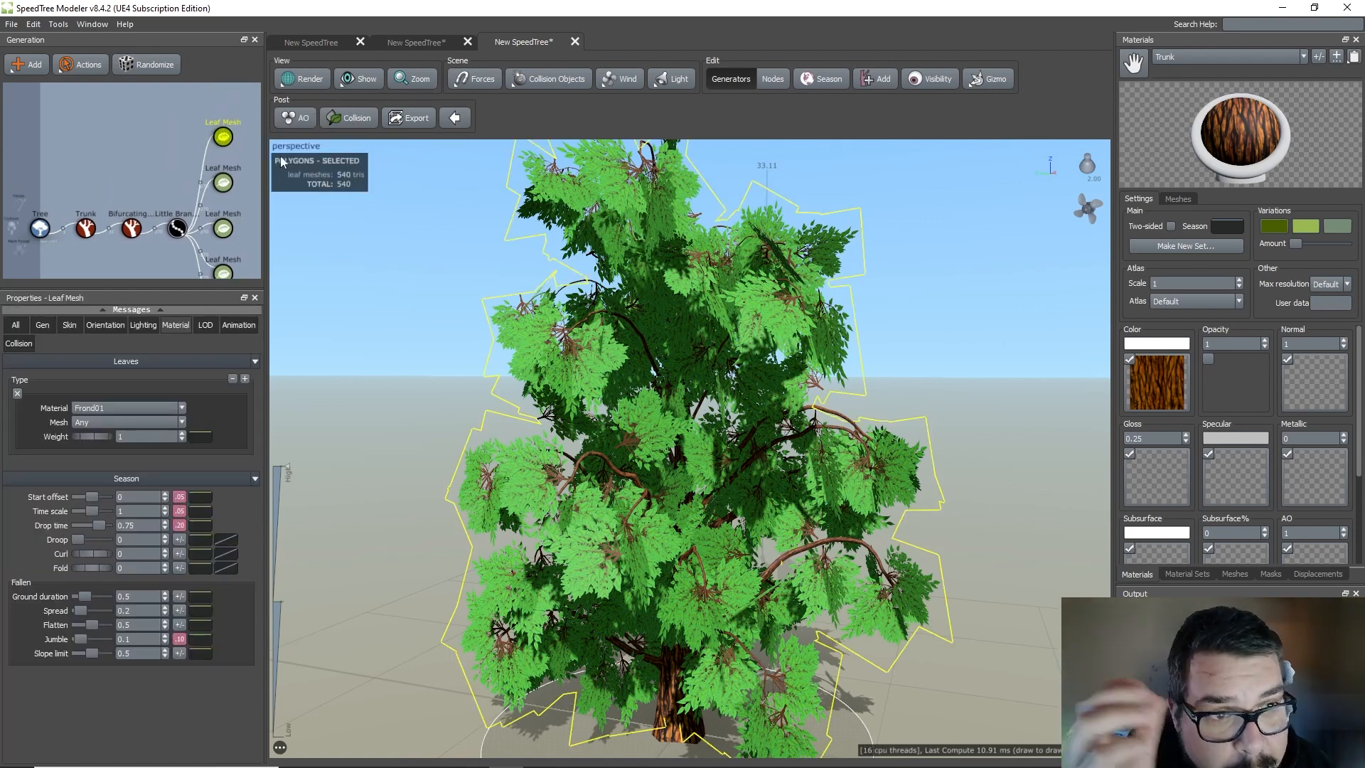
left_click(115, 327)
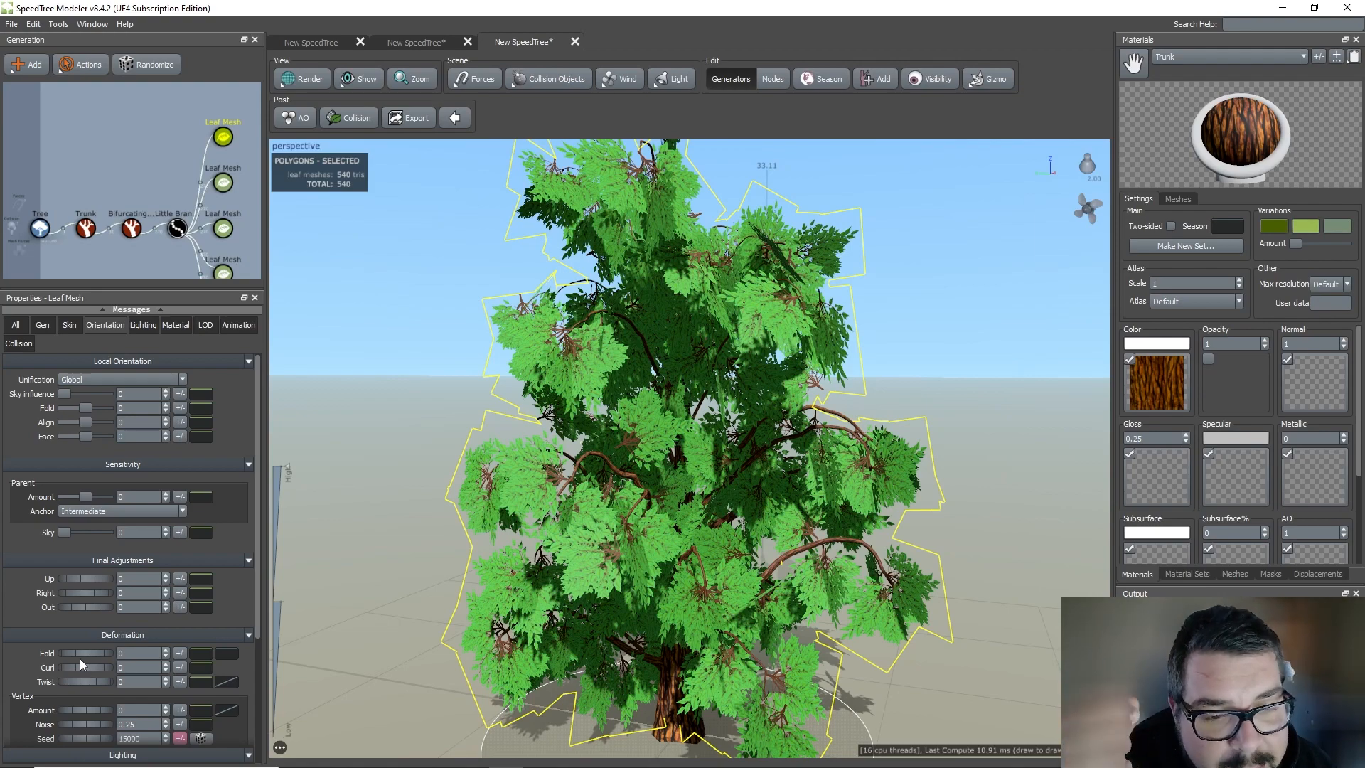
mouse_move(74, 655)
left_mouse_down()
mouse_move(95, 655)
mouse_move(77, 654)
mouse_move(83, 667)
left_mouse_up()
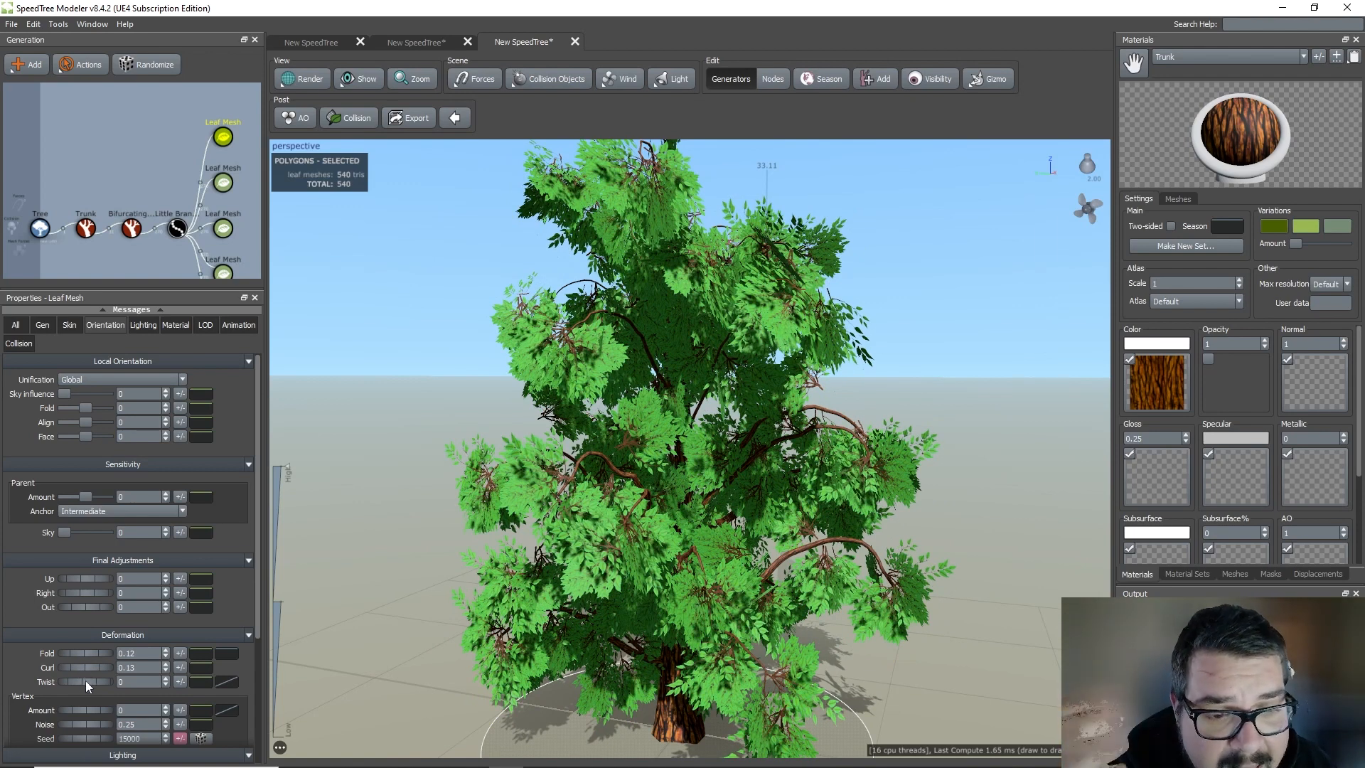
double_click(151, 653)
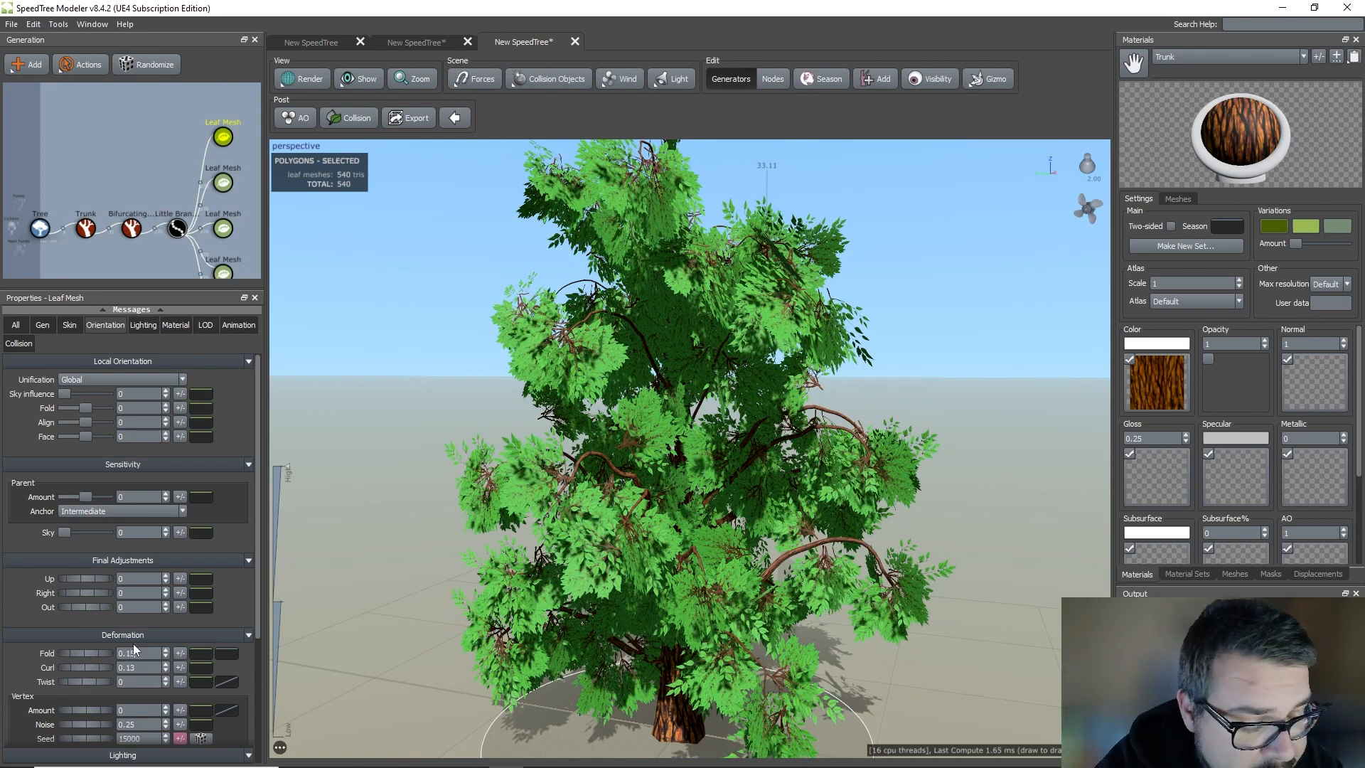
left_click_drag(91, 657, 82, 660)
type("0.15")
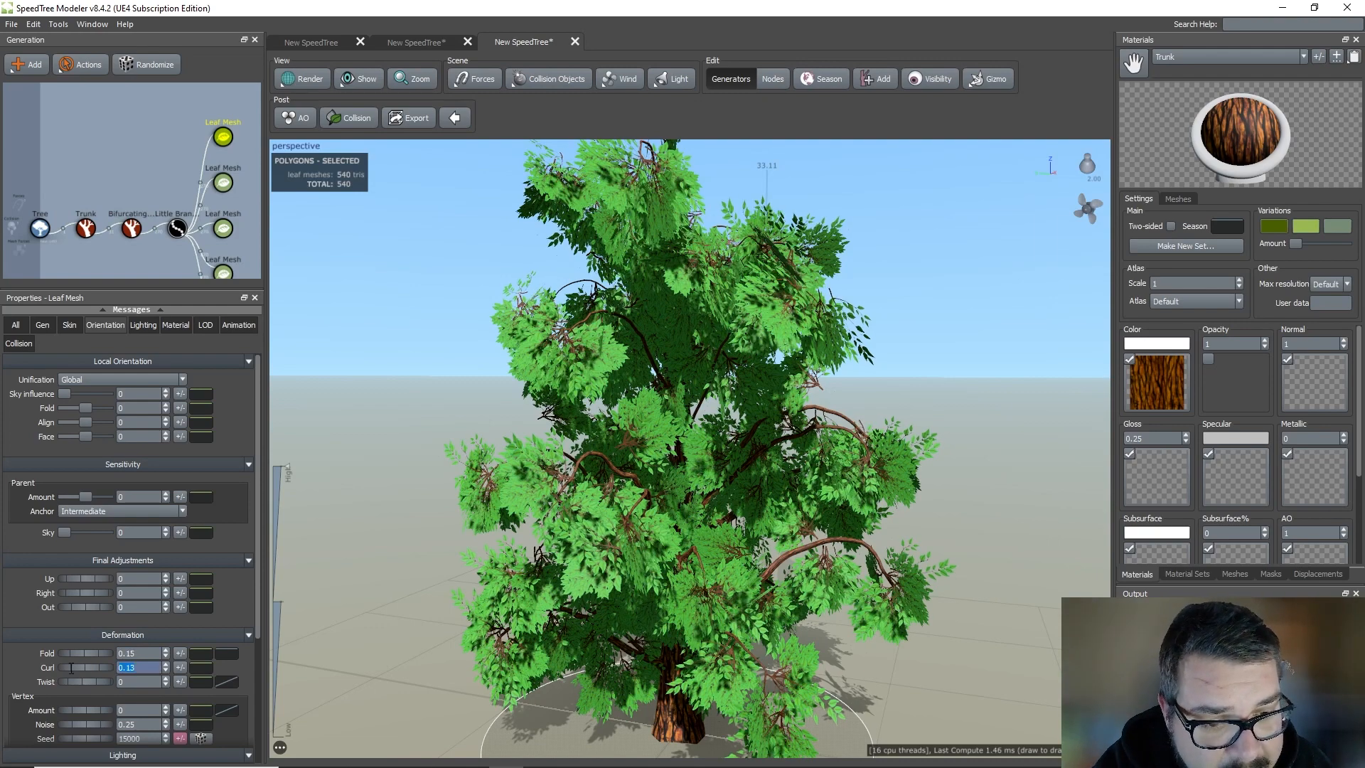
key("Return")
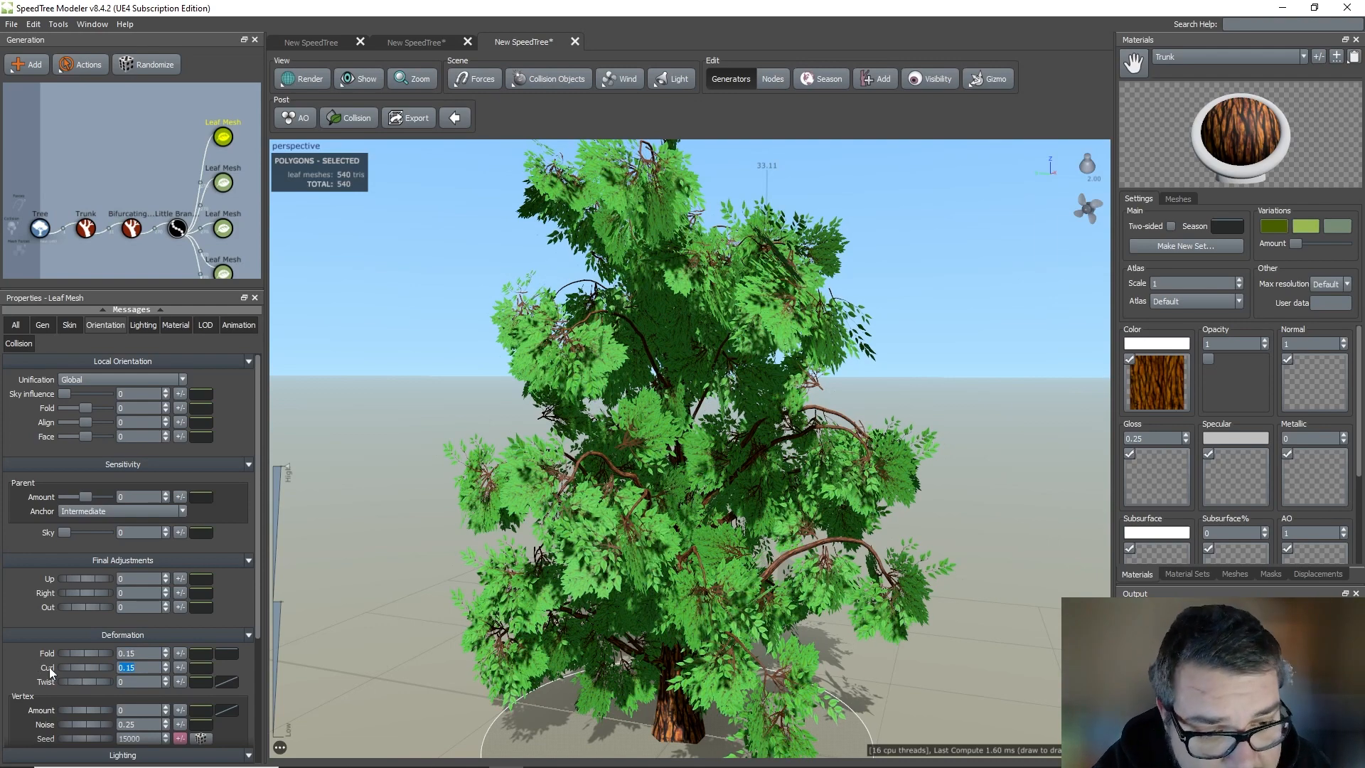
left_click_drag(74, 682, 91, 677)
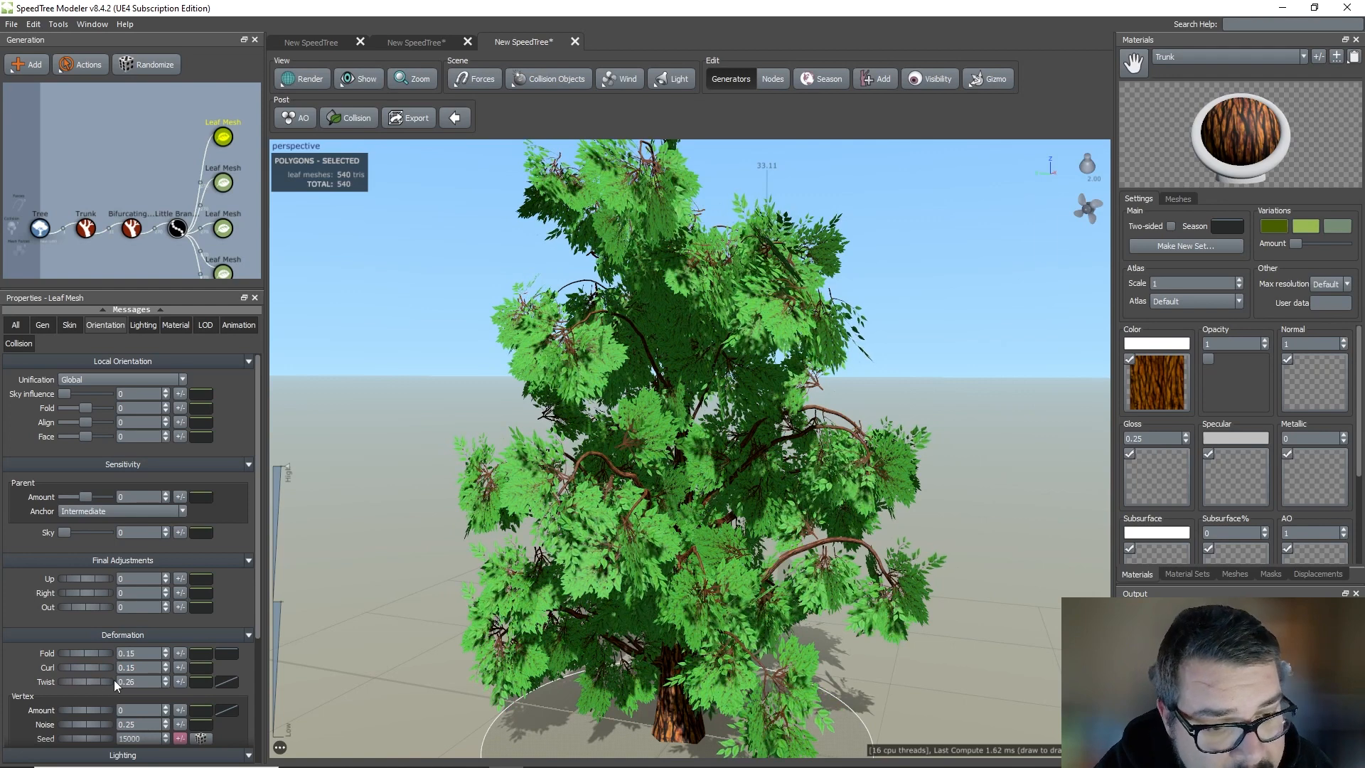
type("0.15")
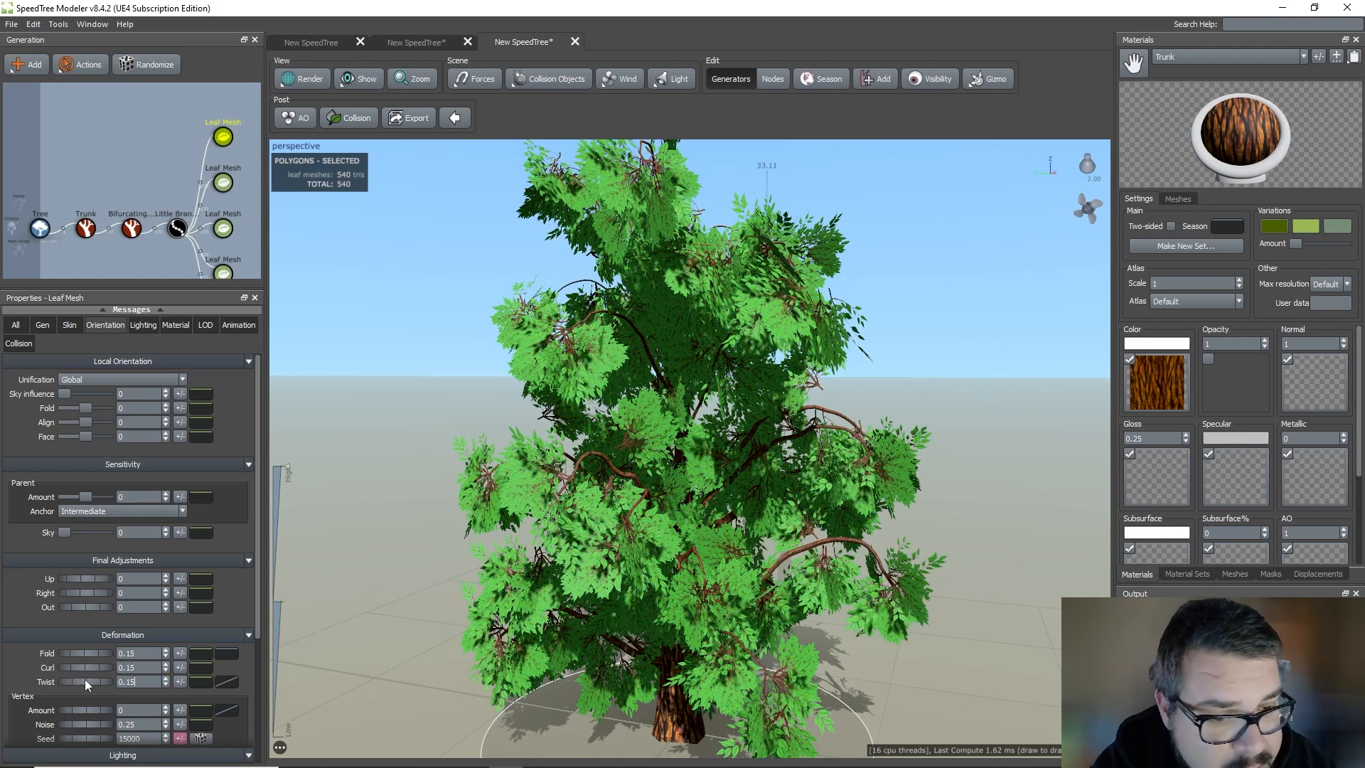
key("Return")
Try final adjustments of 0.25 for Up and Right on the second Leaf Mesh generator.
left_click(222, 183)
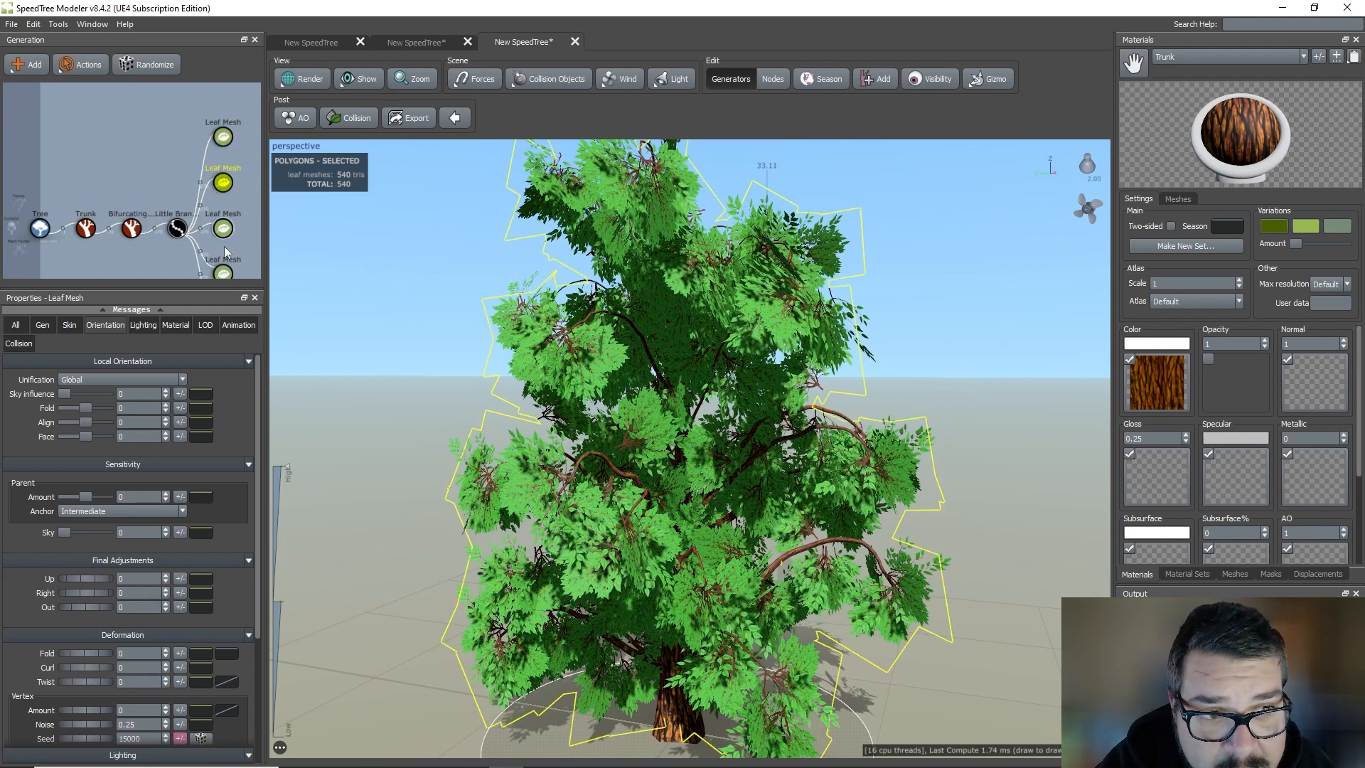
type("0.2")
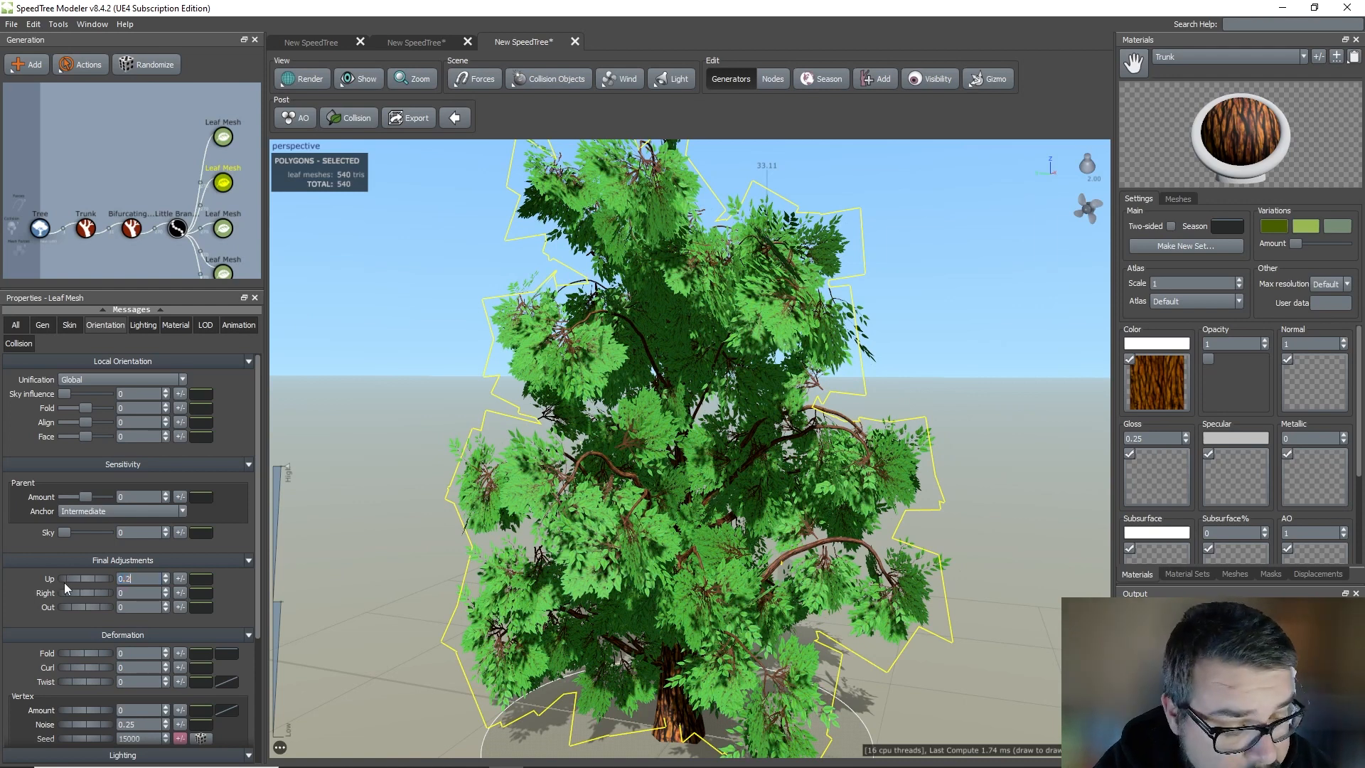
type("5")
key("Return")
left_click(79, 595)
type("0.")
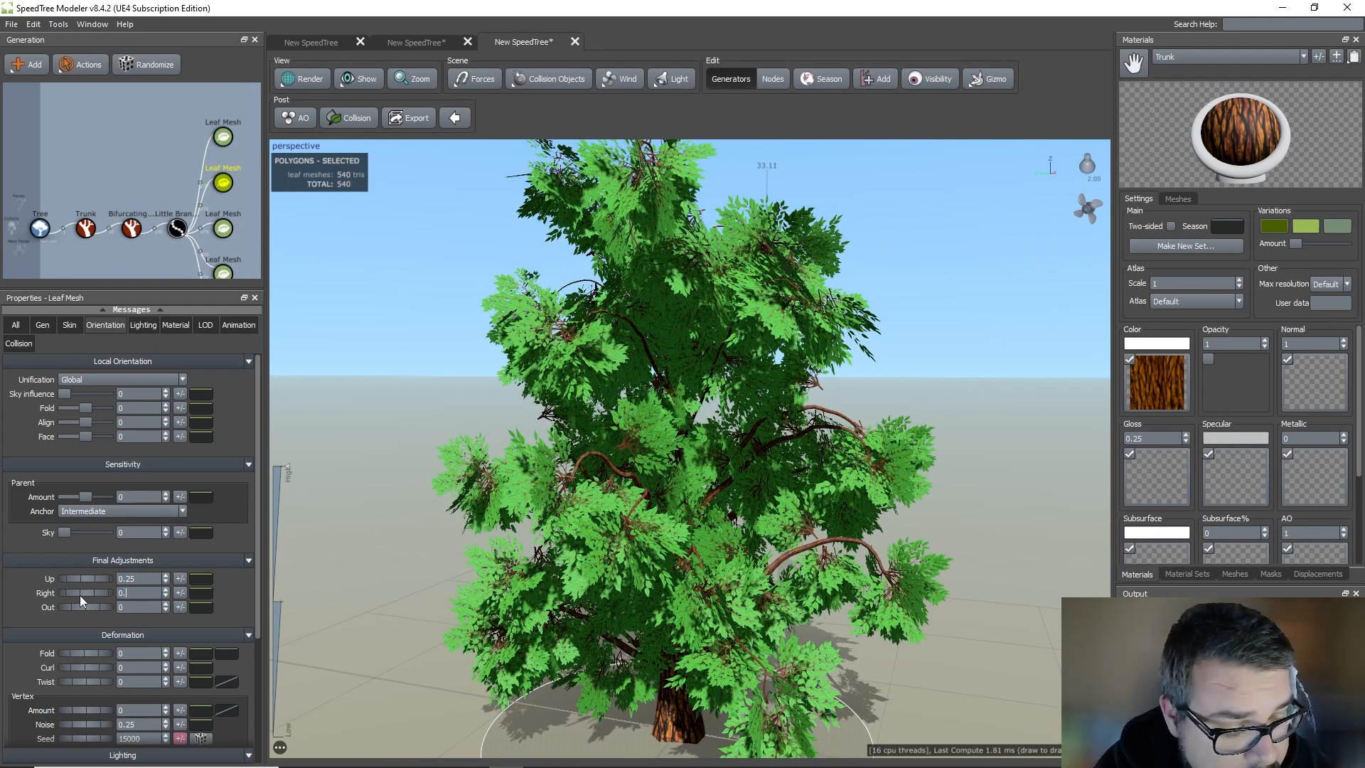
type("25")
key("Return")
left_click(149, 607)
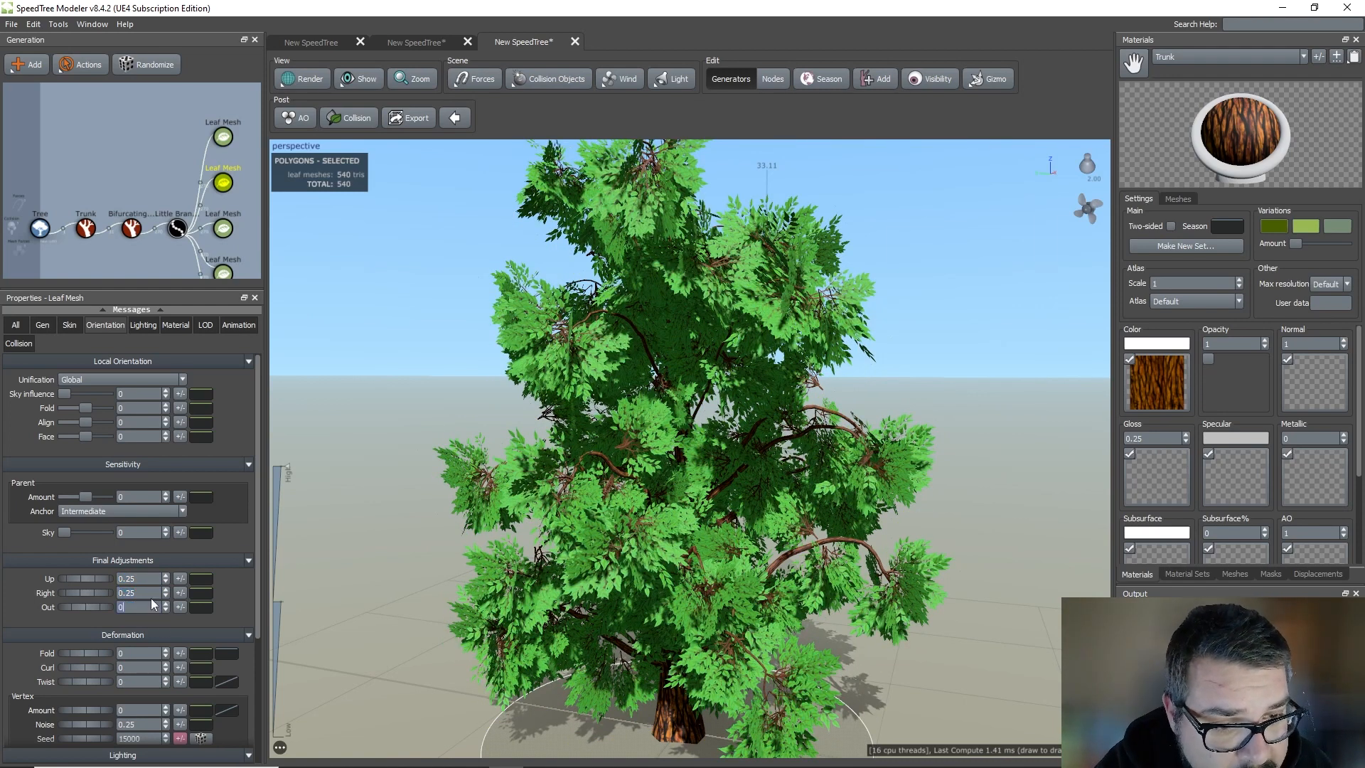
Reset the Right and Up final adjustments of the second Leaf Mesh generator to 0.
type("0")
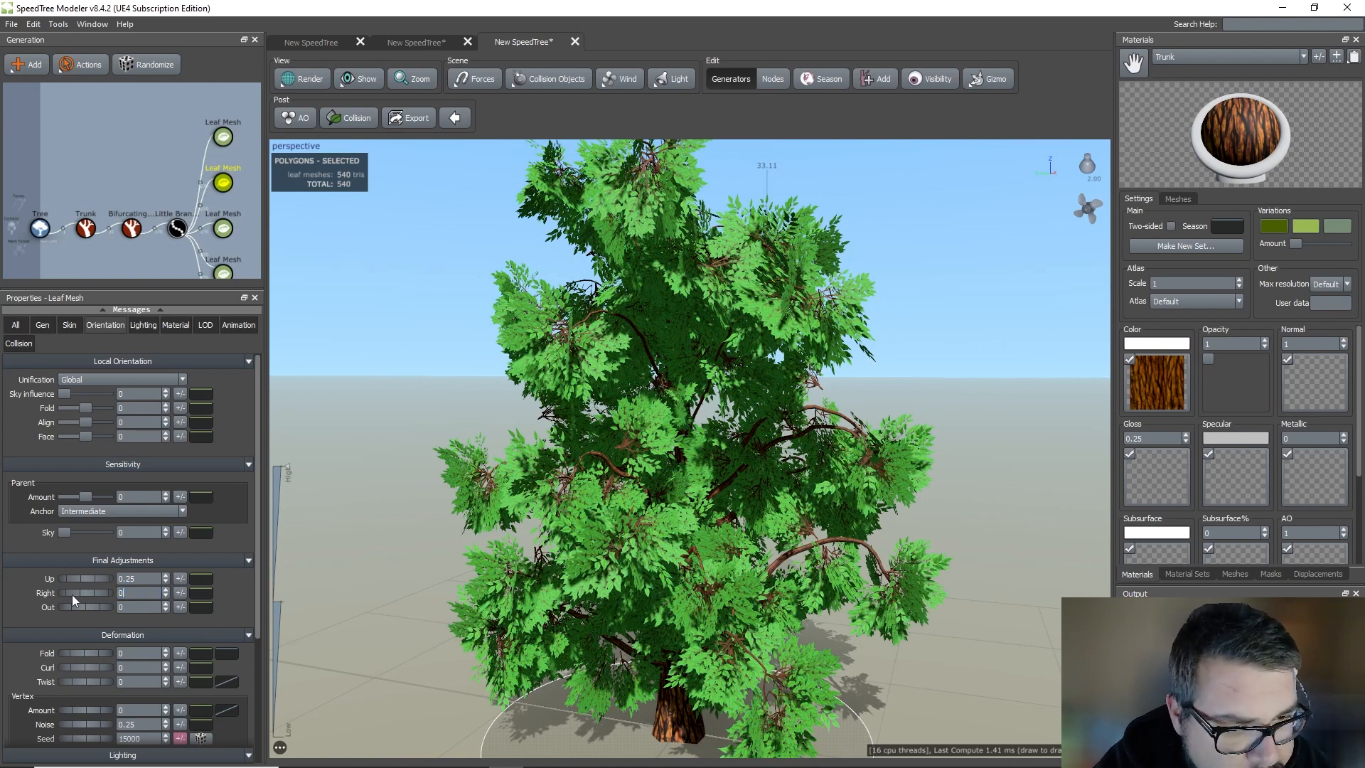
key("Return")
left_click_drag(143, 579, 42, 561)
type("0")
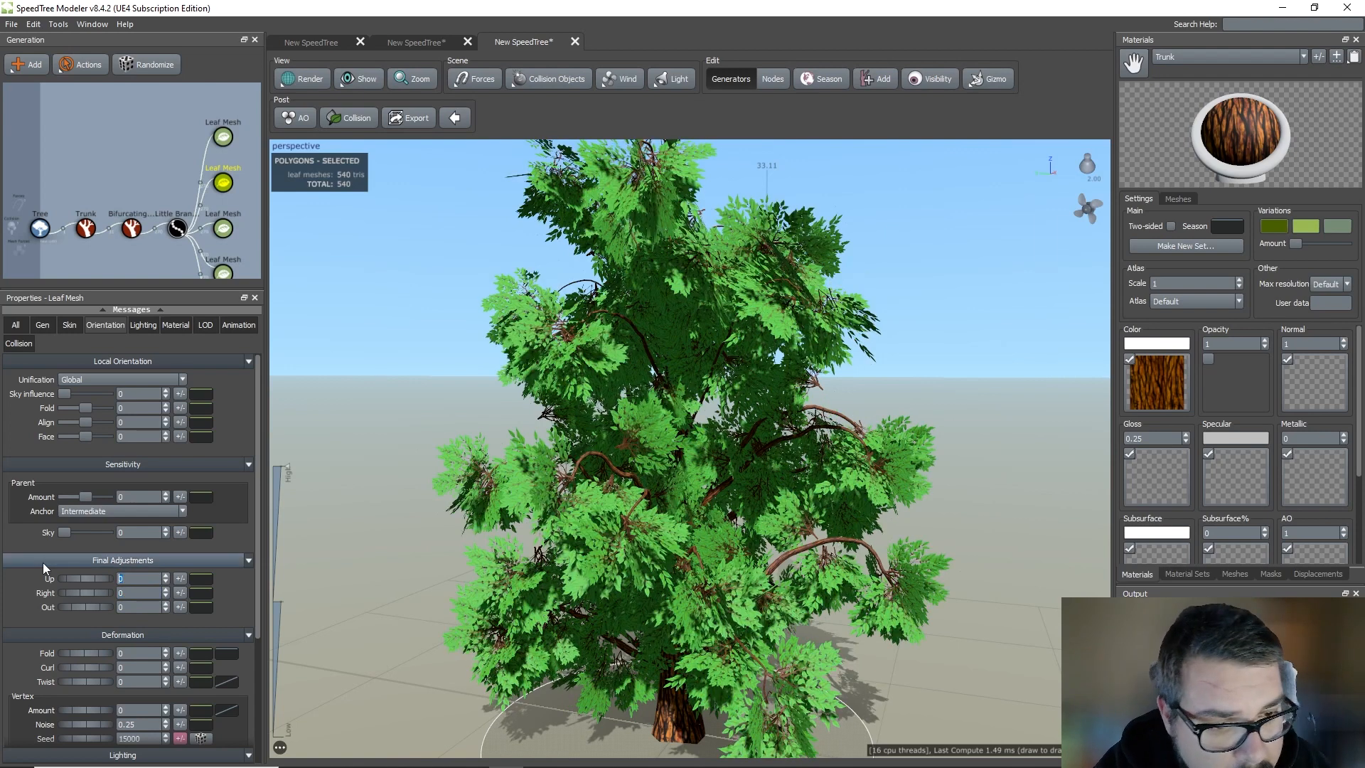
key("Return")
Set the deformation Fold, Curl and Twist of the second Leaf Mesh generator to 0.25 each.
left_click_drag(136, 654, 88, 655)
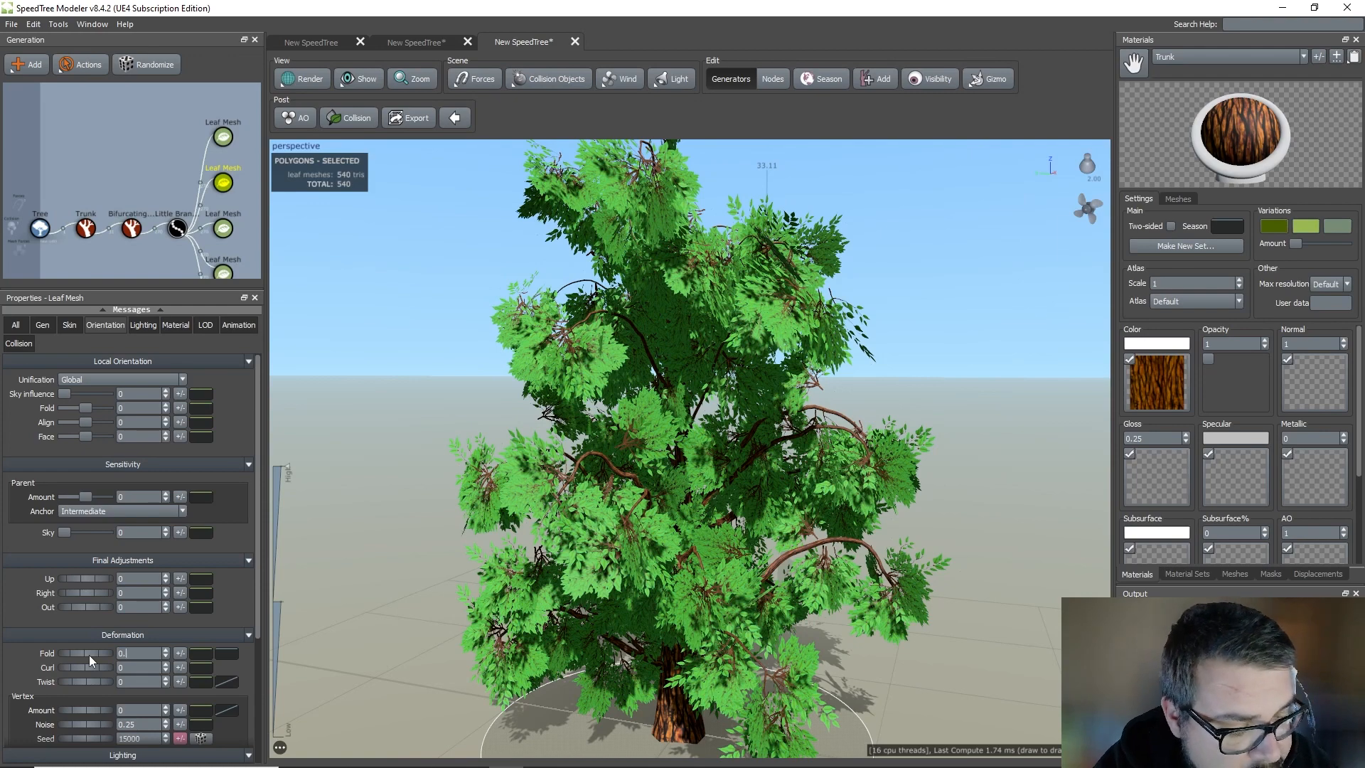
key("Return")
key("Tab")
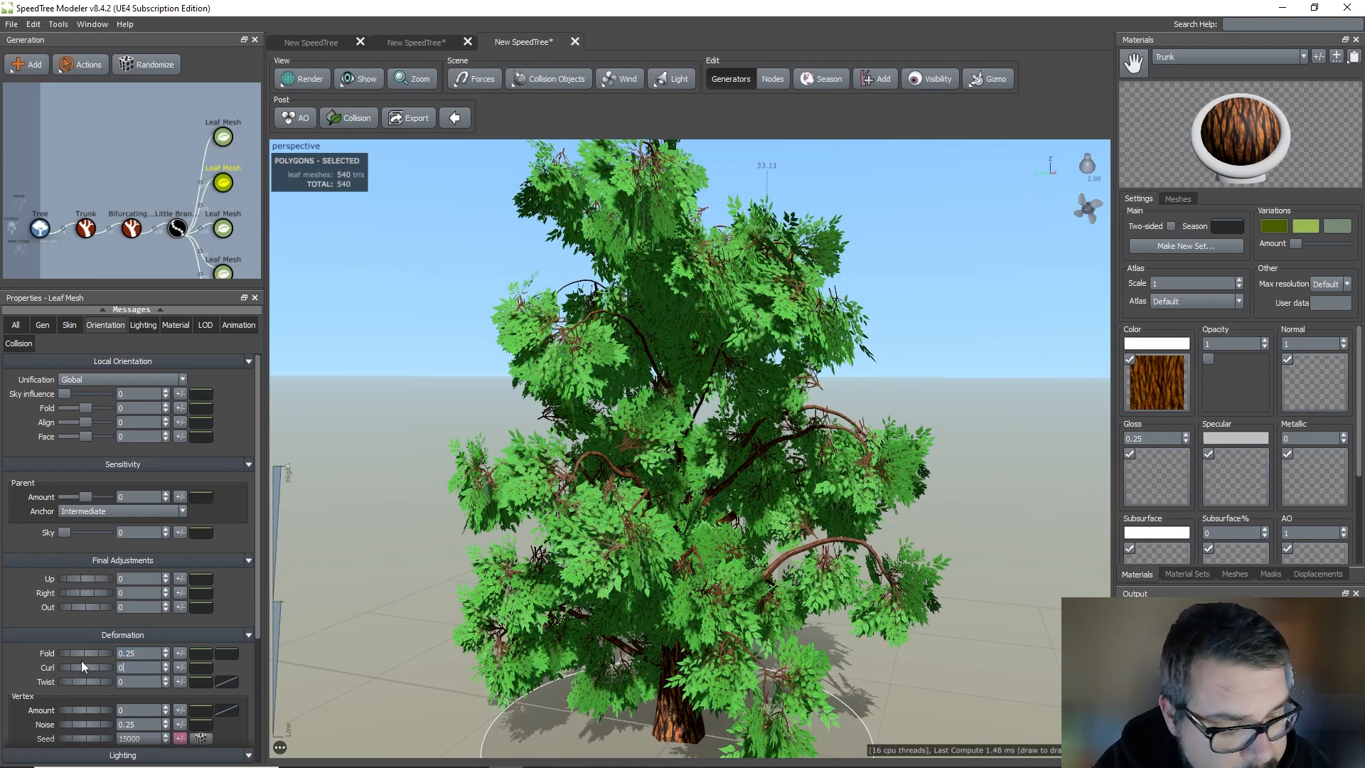
type(".25")
key("Return")
key("Tab")
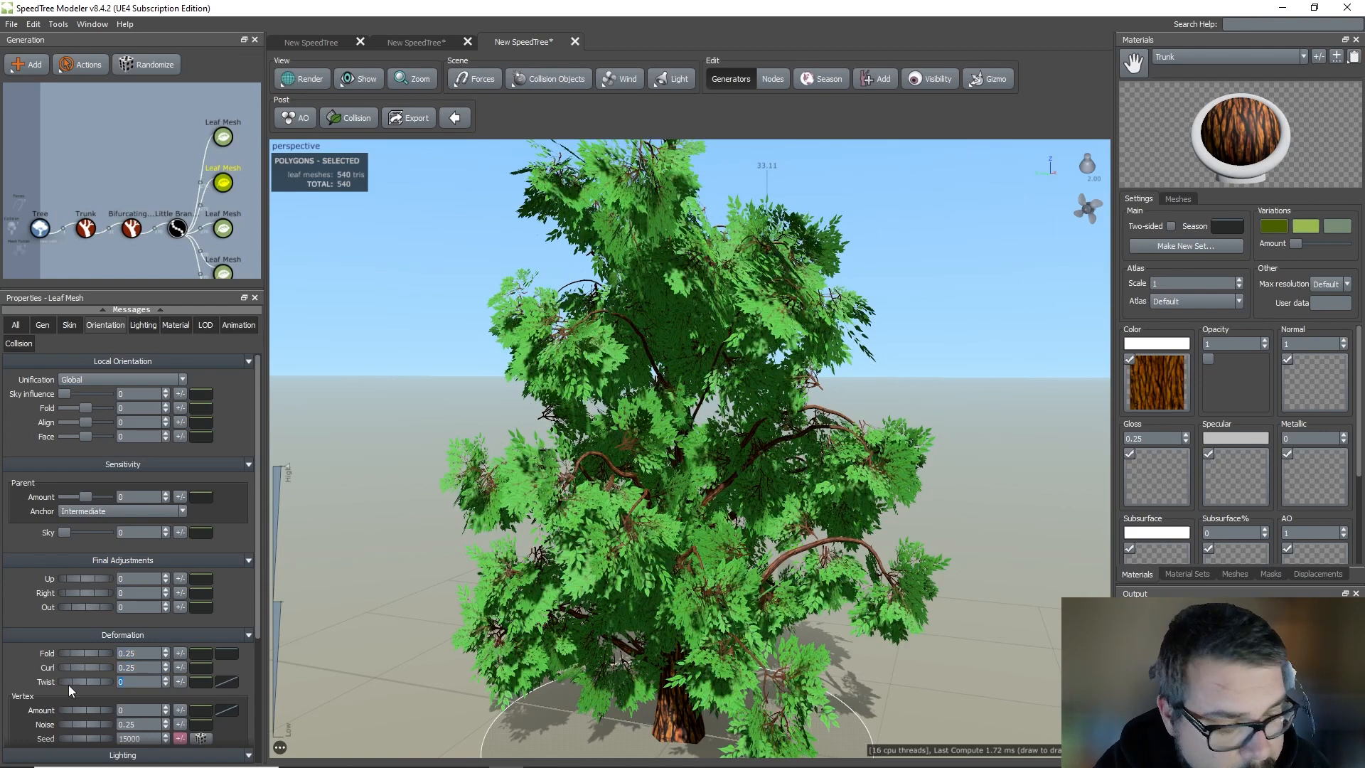
type(".25")
key("Return")
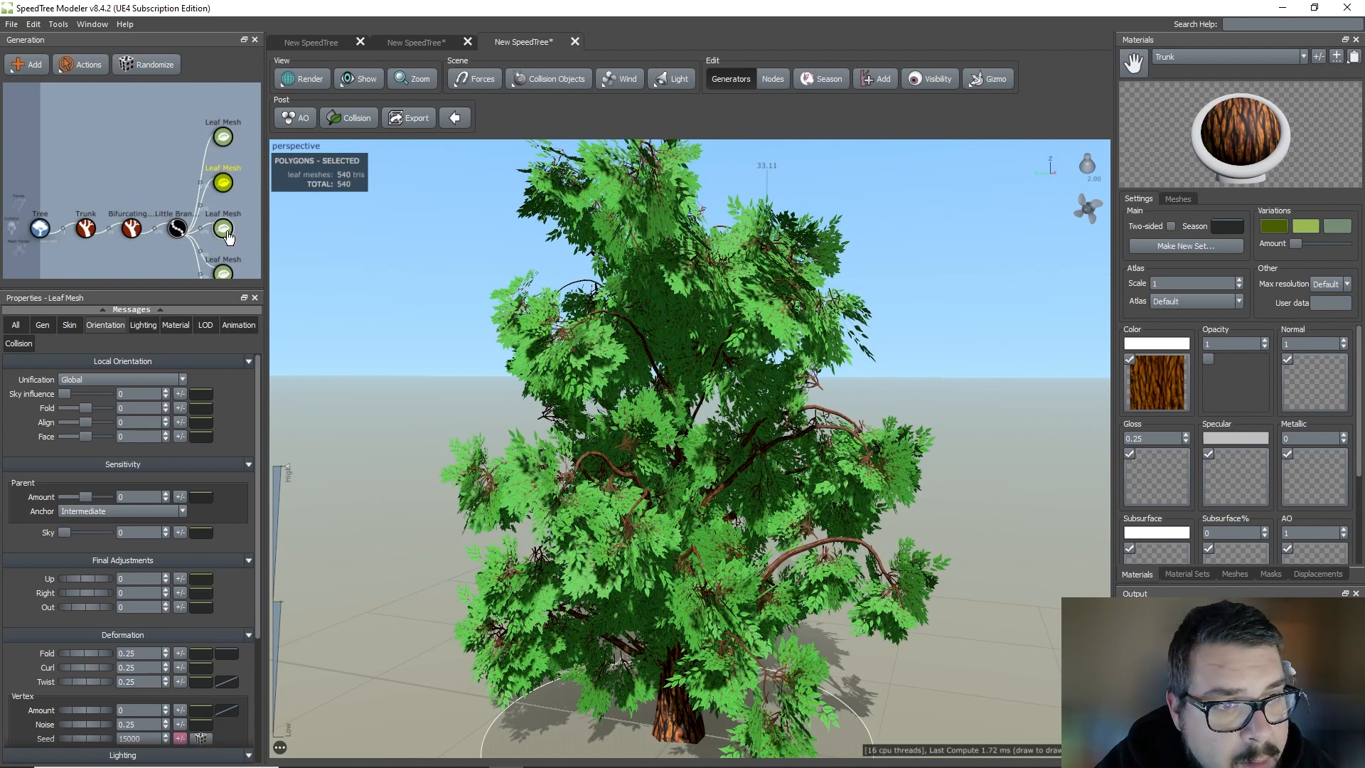
Try final adjustments of 0.35 for Up and Right on the third Leaf Mesh generator.
left_click(227, 233)
type("0.3")
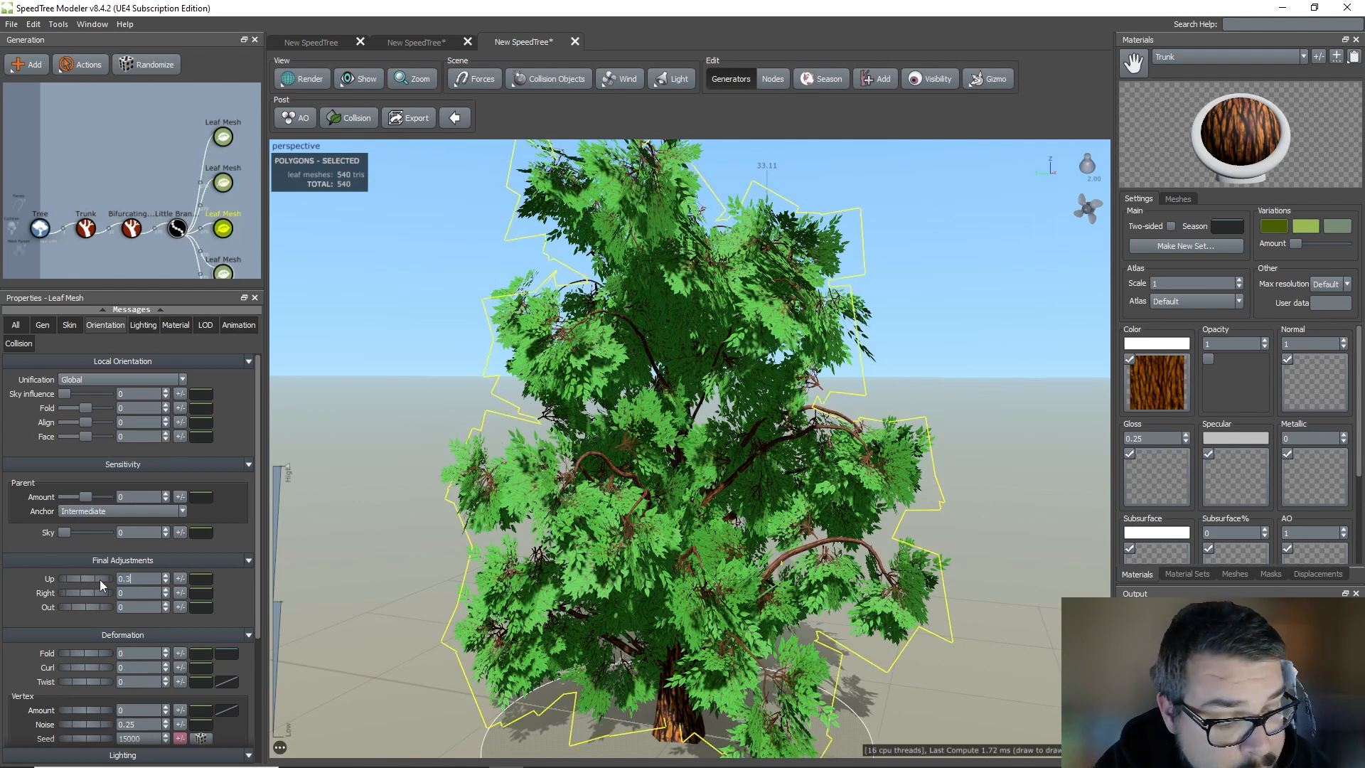
type("5")
key("Return")
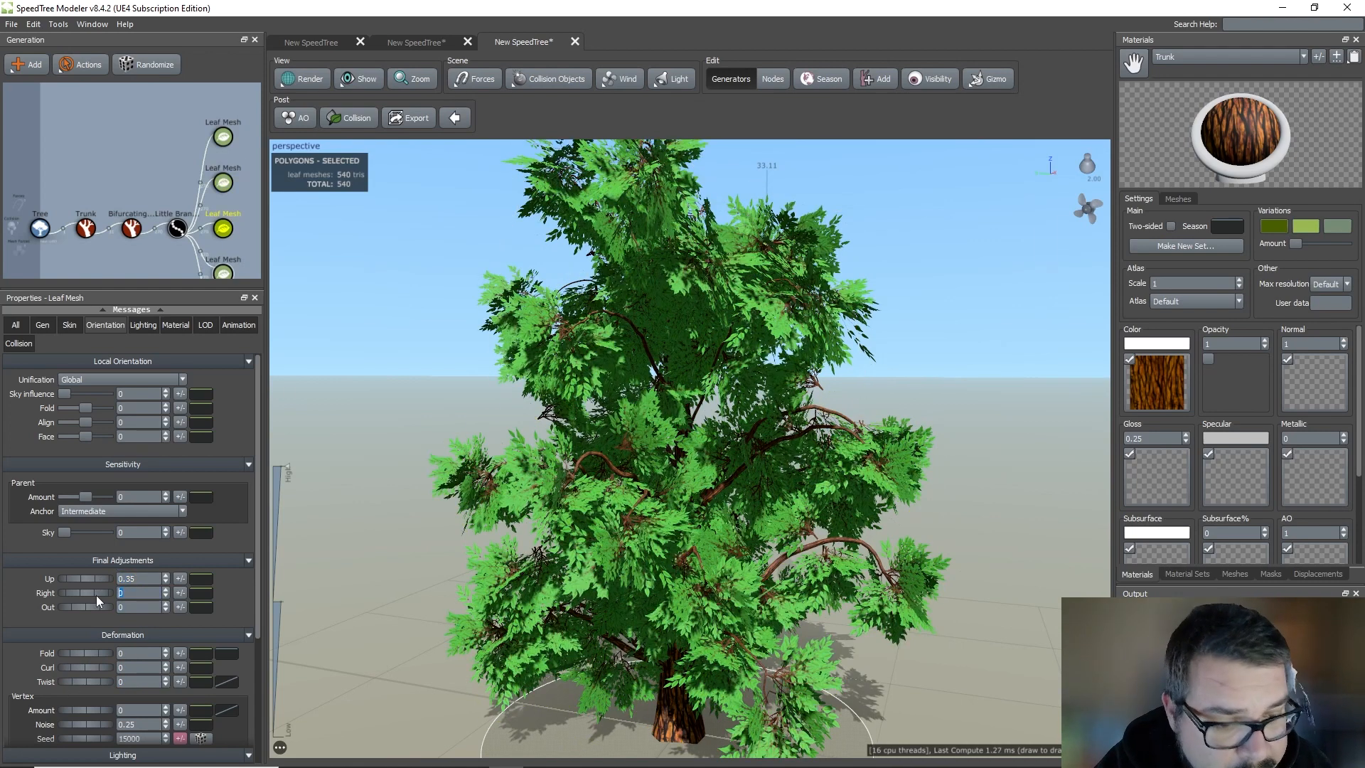
type("0.35")
key("Return")
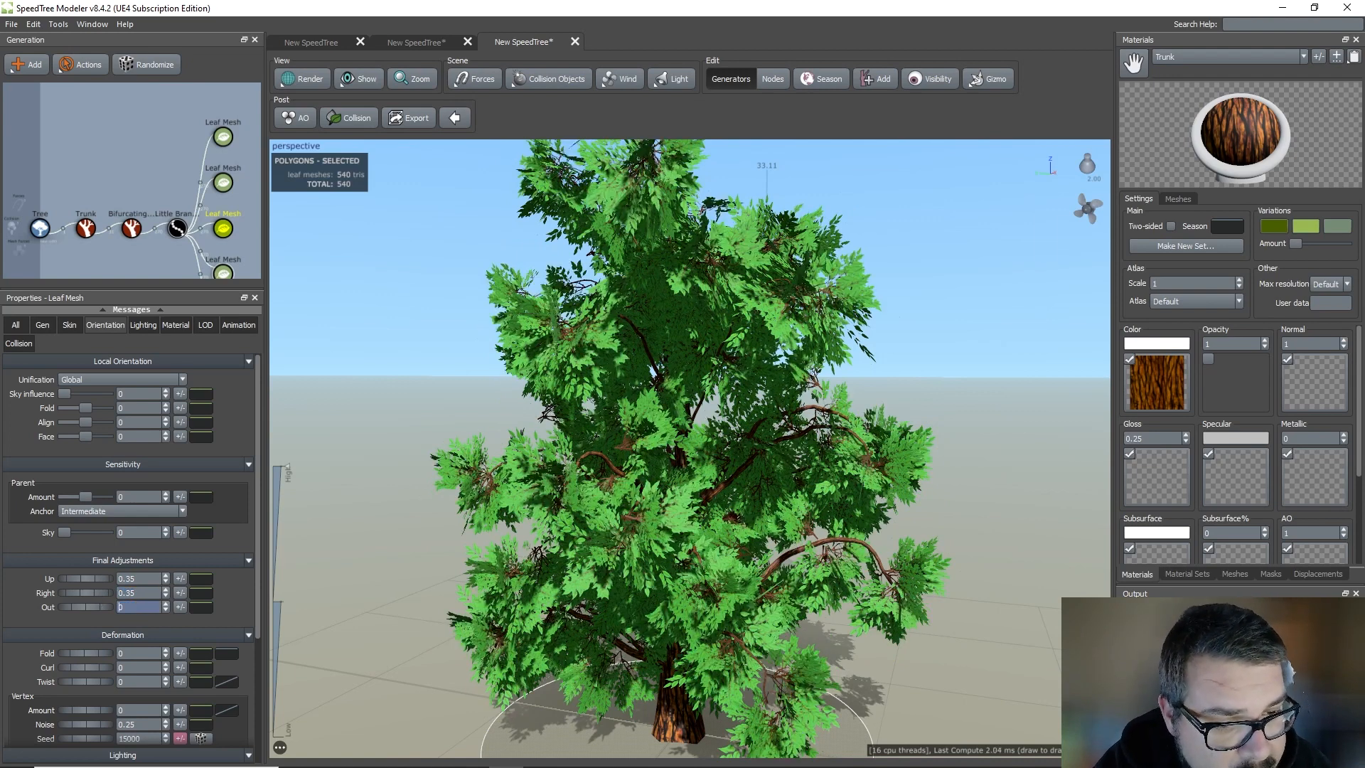
Reset the Up and Right final adjustments of the third Leaf Mesh generator to 0.
type("0")
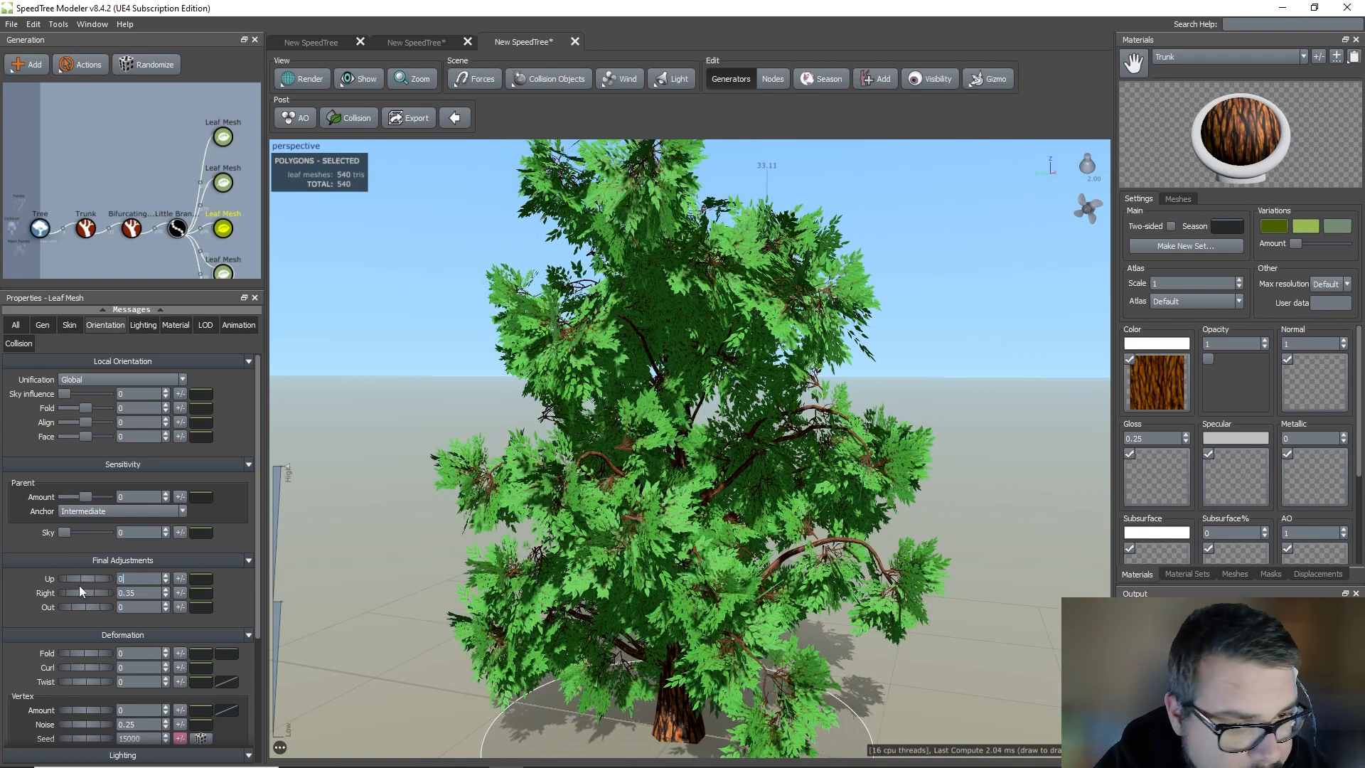
key("Return")
type("0")
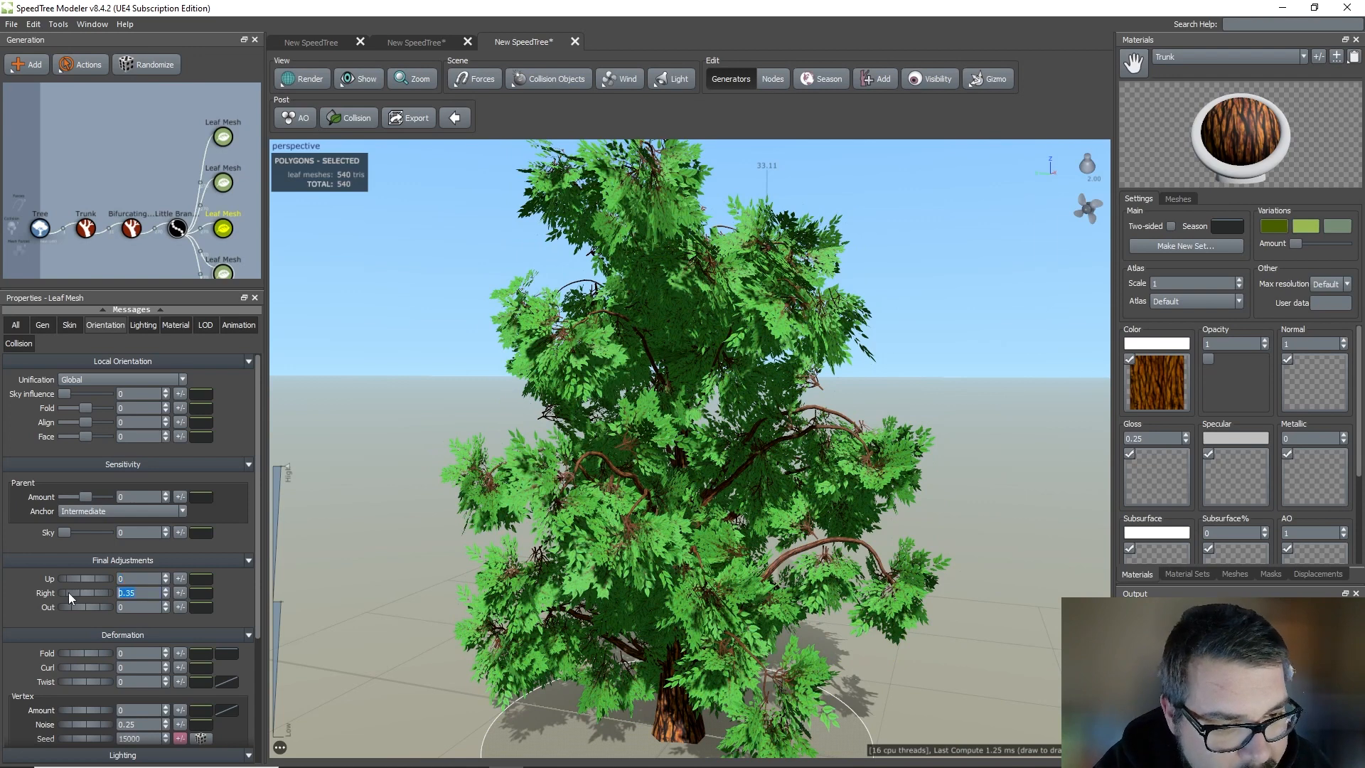
key("Return")
Set the deformation Fold, Curl and Twist of the third Leaf Mesh generator to 0.35 each.
left_click(127, 652)
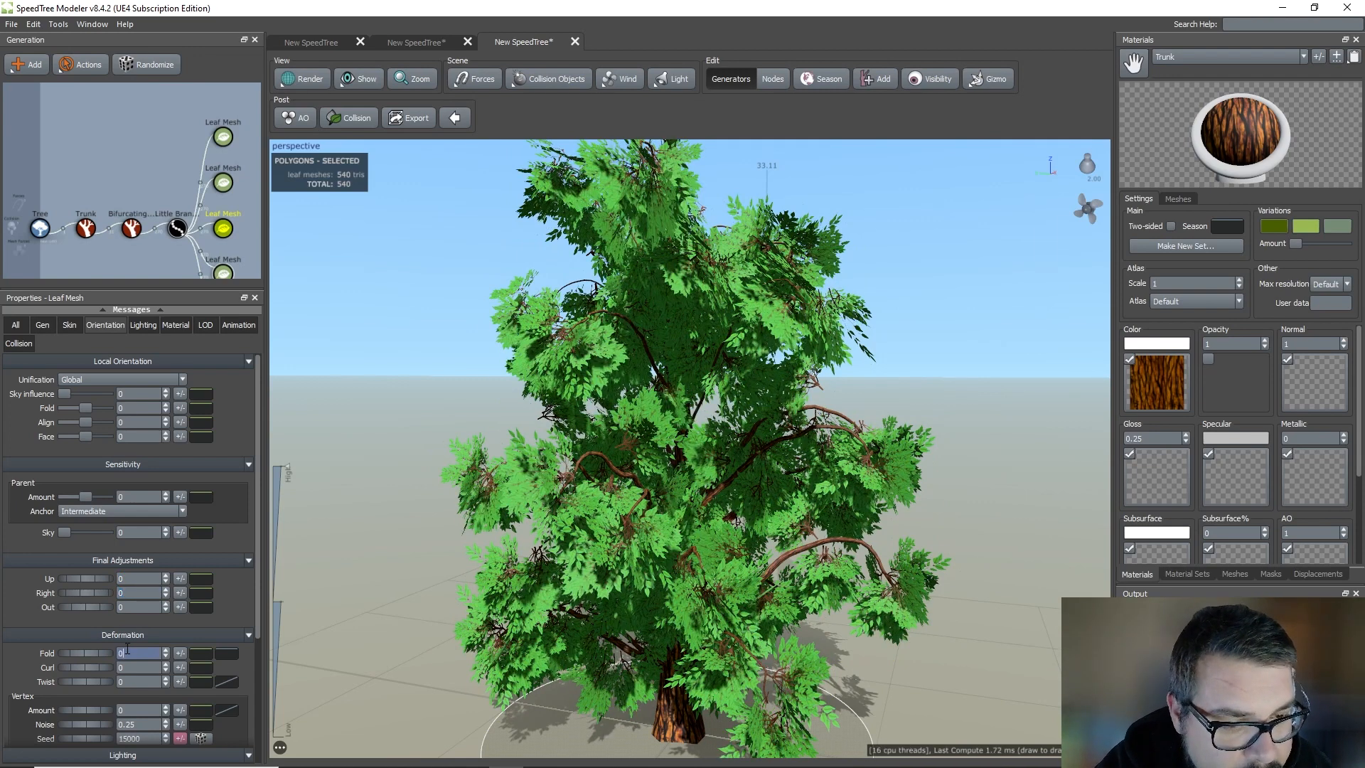
type("0.35")
left_click(137, 669)
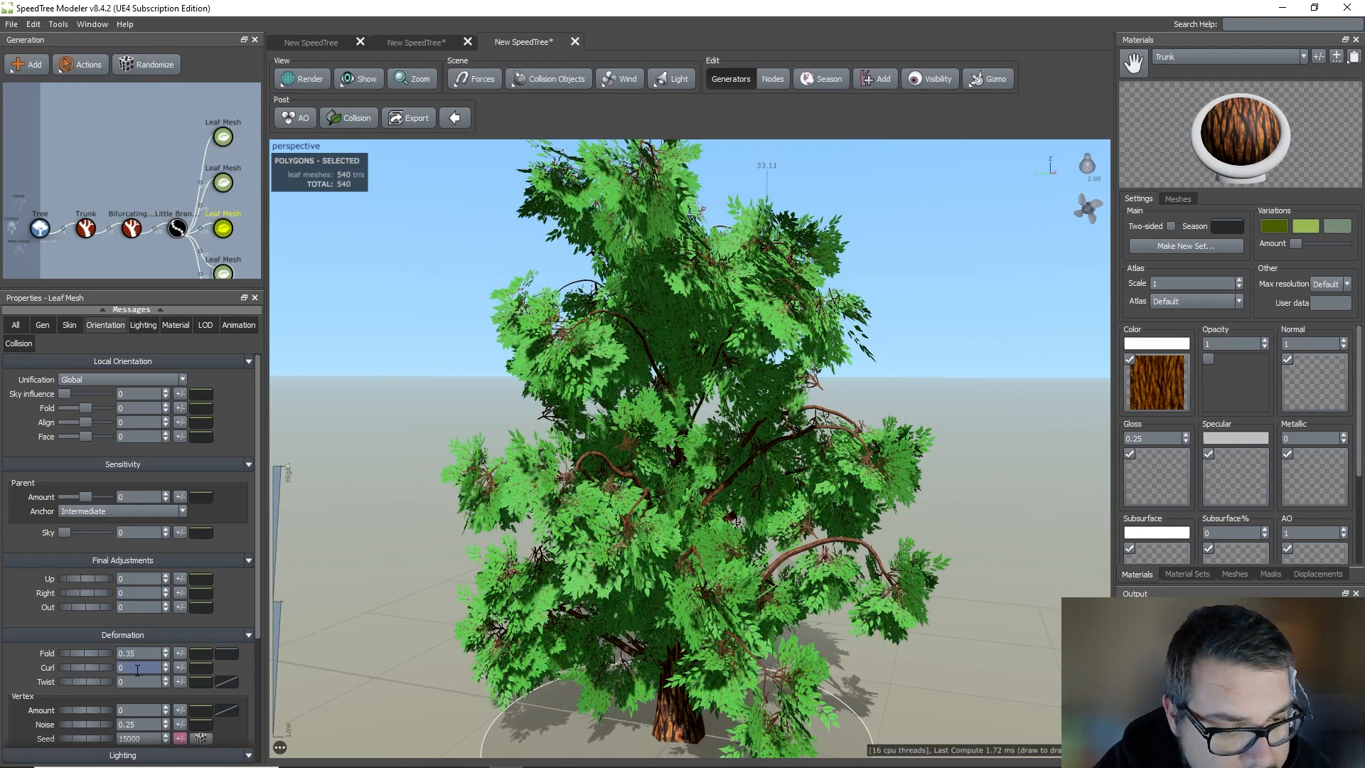
type("0.3")
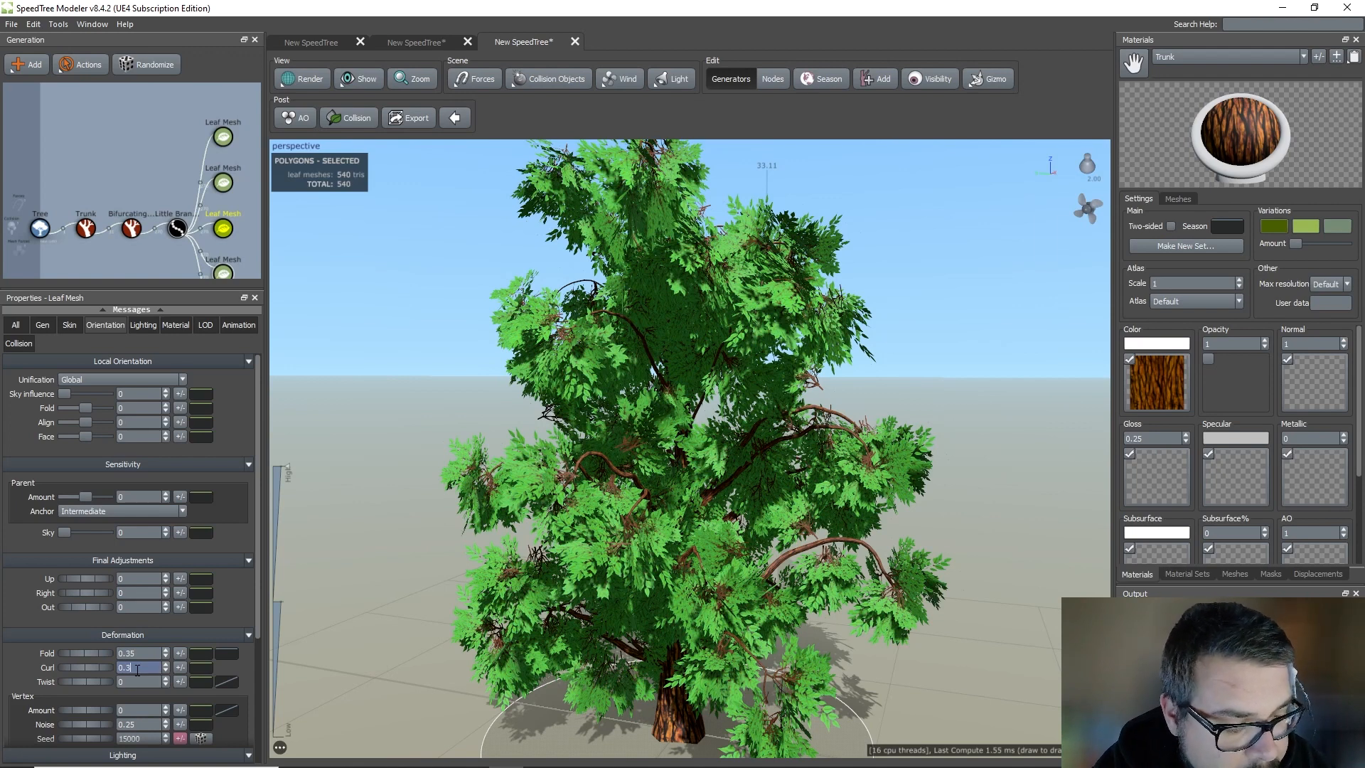
type("5")
key("Return")
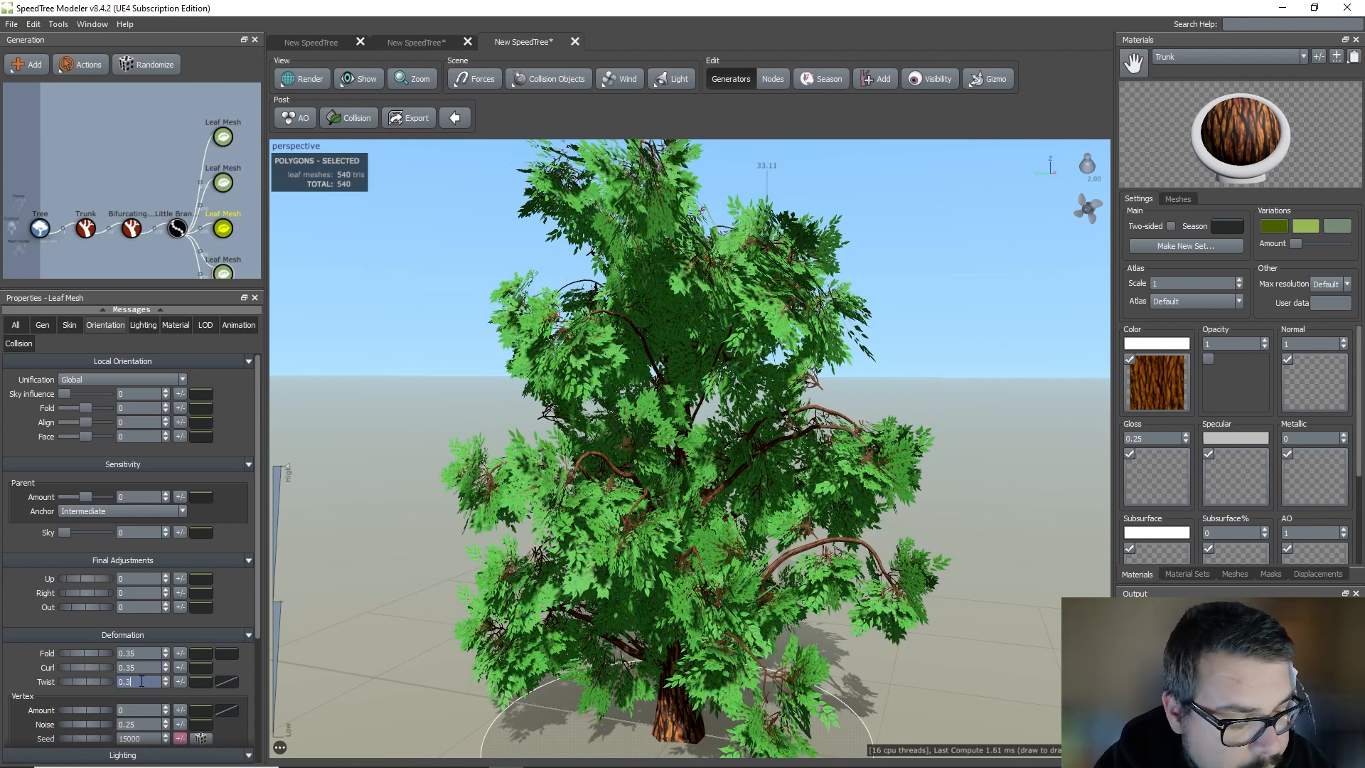
type("5")
key("Return")
Set the deformation Fold, Curl and Twist of the fourth Leaf Mesh generator to 0.45 each.
left_click(230, 277)
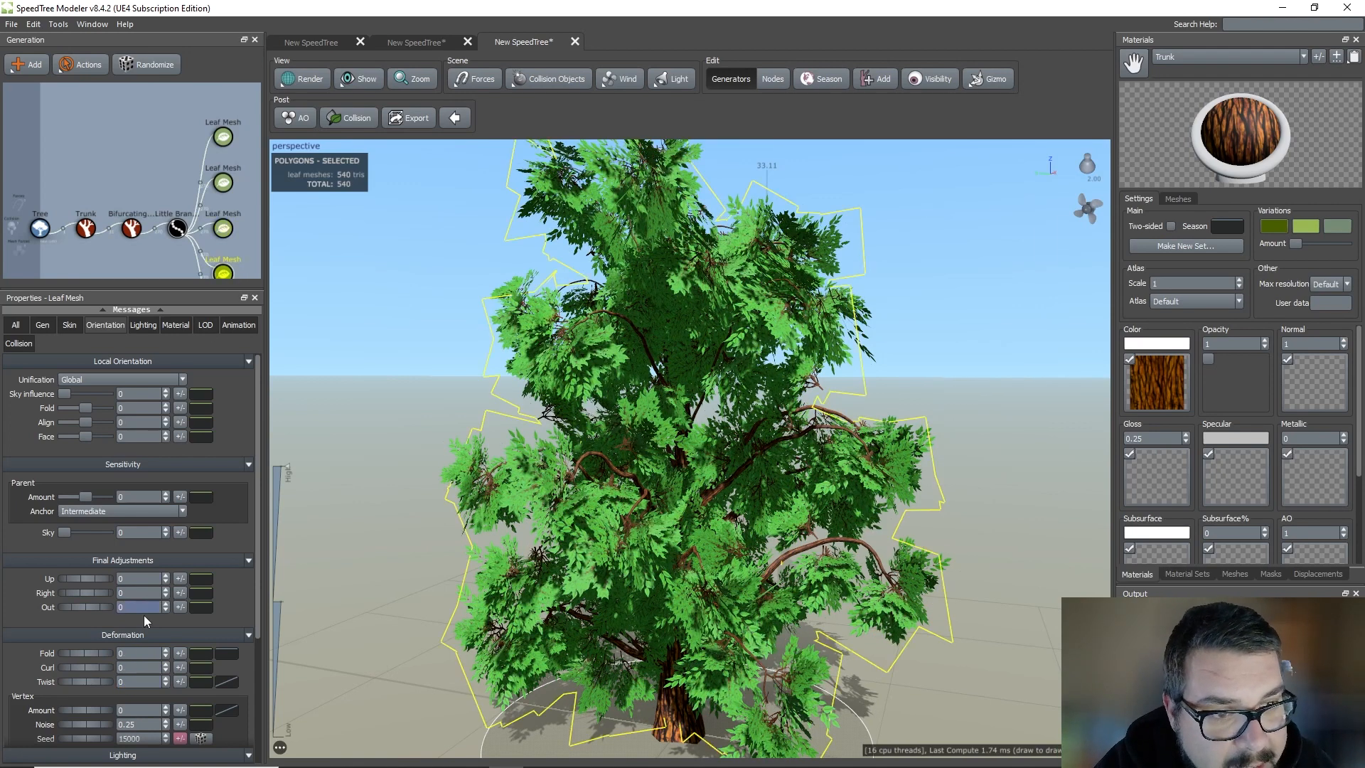
key("Return")
left_click(145, 665)
type("0.45")
key("Return")
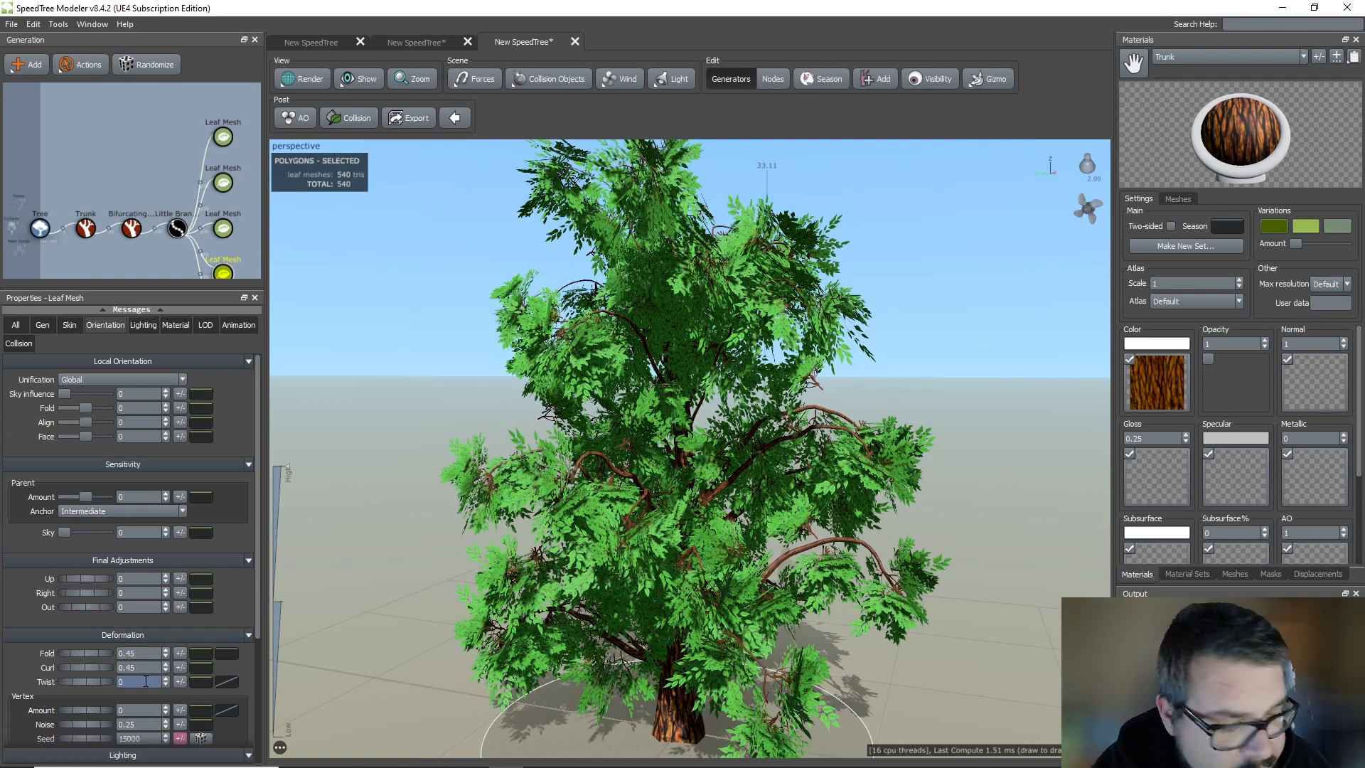
key("Return")
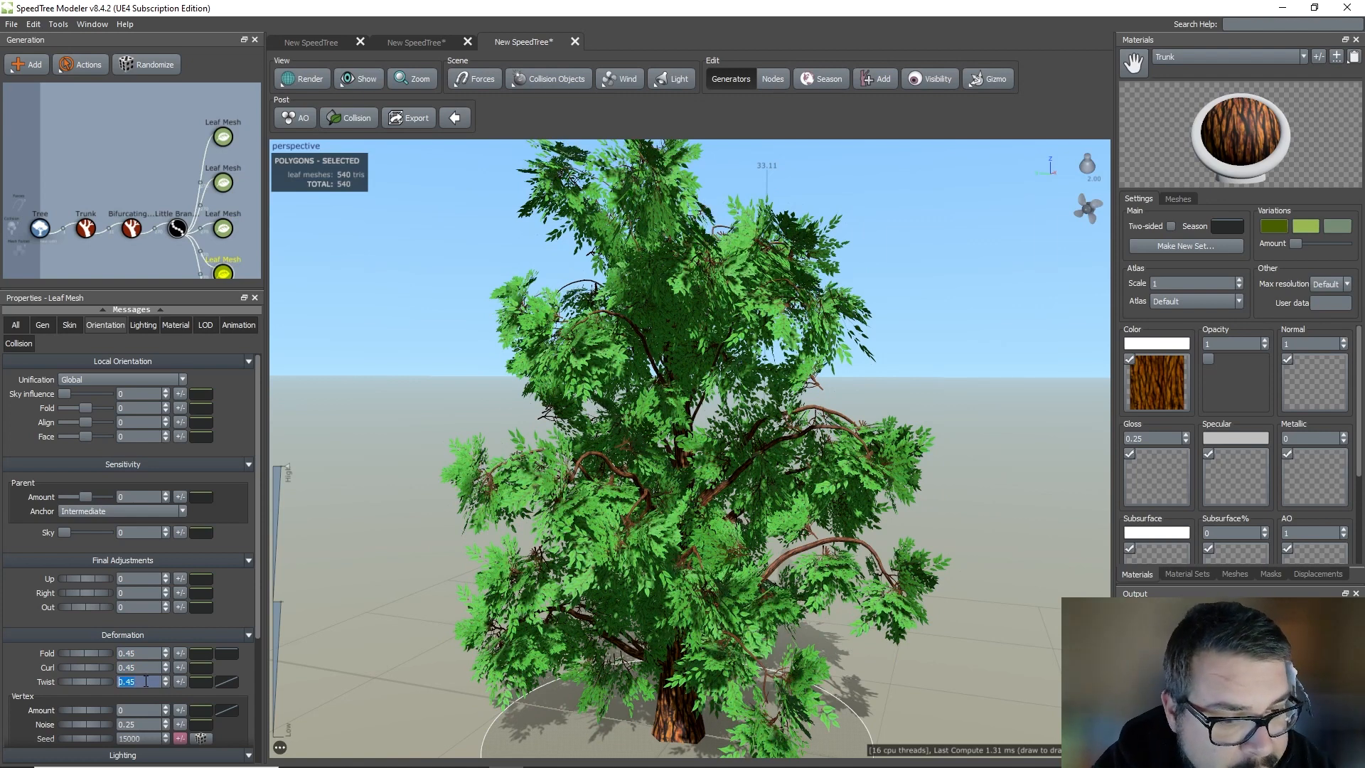
right_click(237, 242)
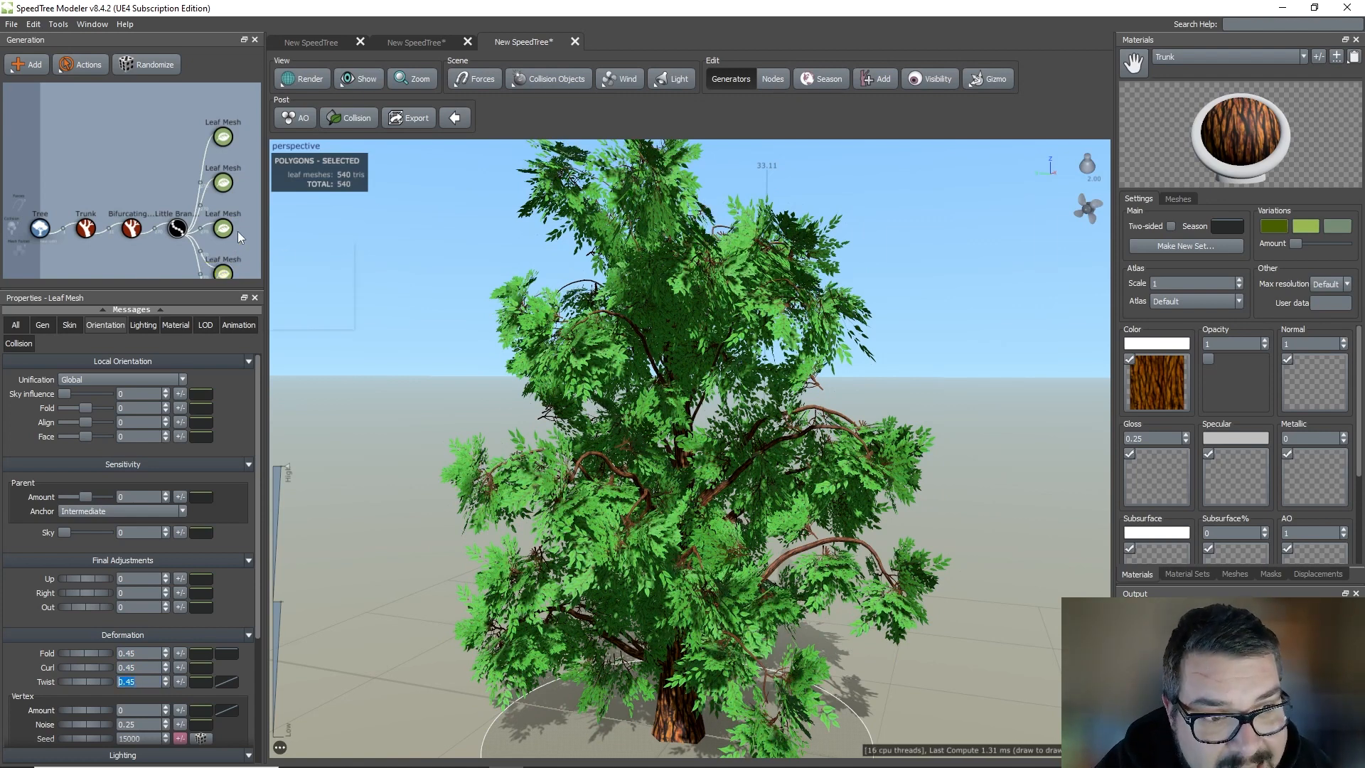
Set the deformation Fold, Curl and Twist of the fifth Leaf Mesh generator to 0.55 each.
left_click(245, 202)
left_click_drag(245, 202, 242, 155)
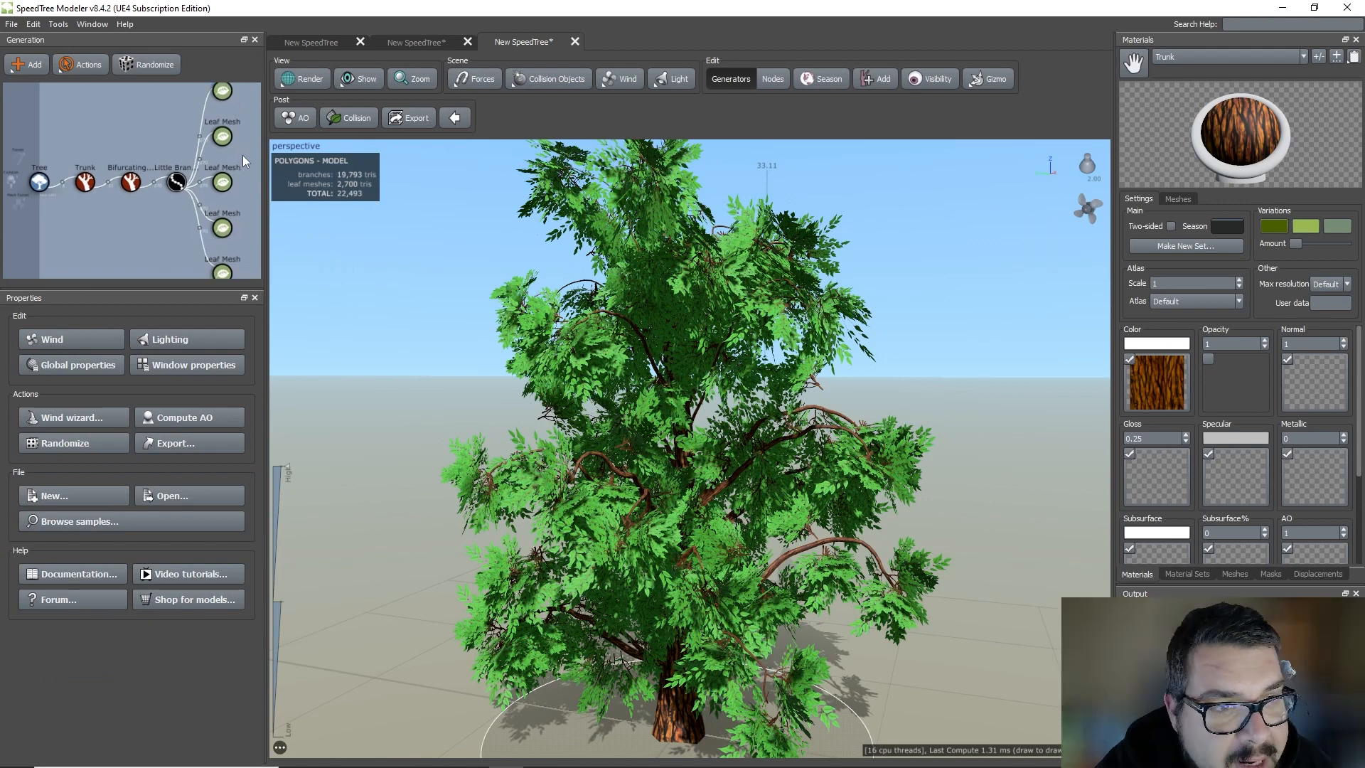
left_click(223, 274)
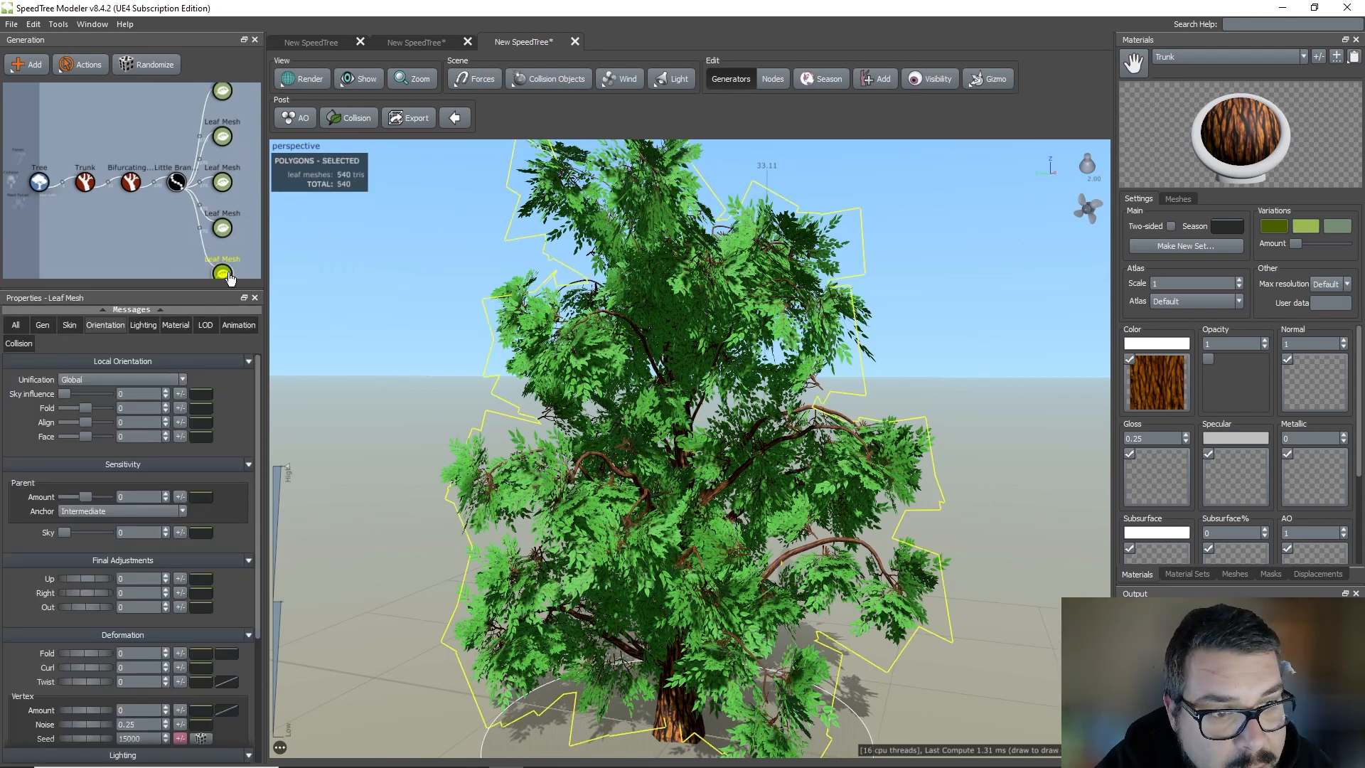
left_click(143, 647)
type("0.55")
key("Return")
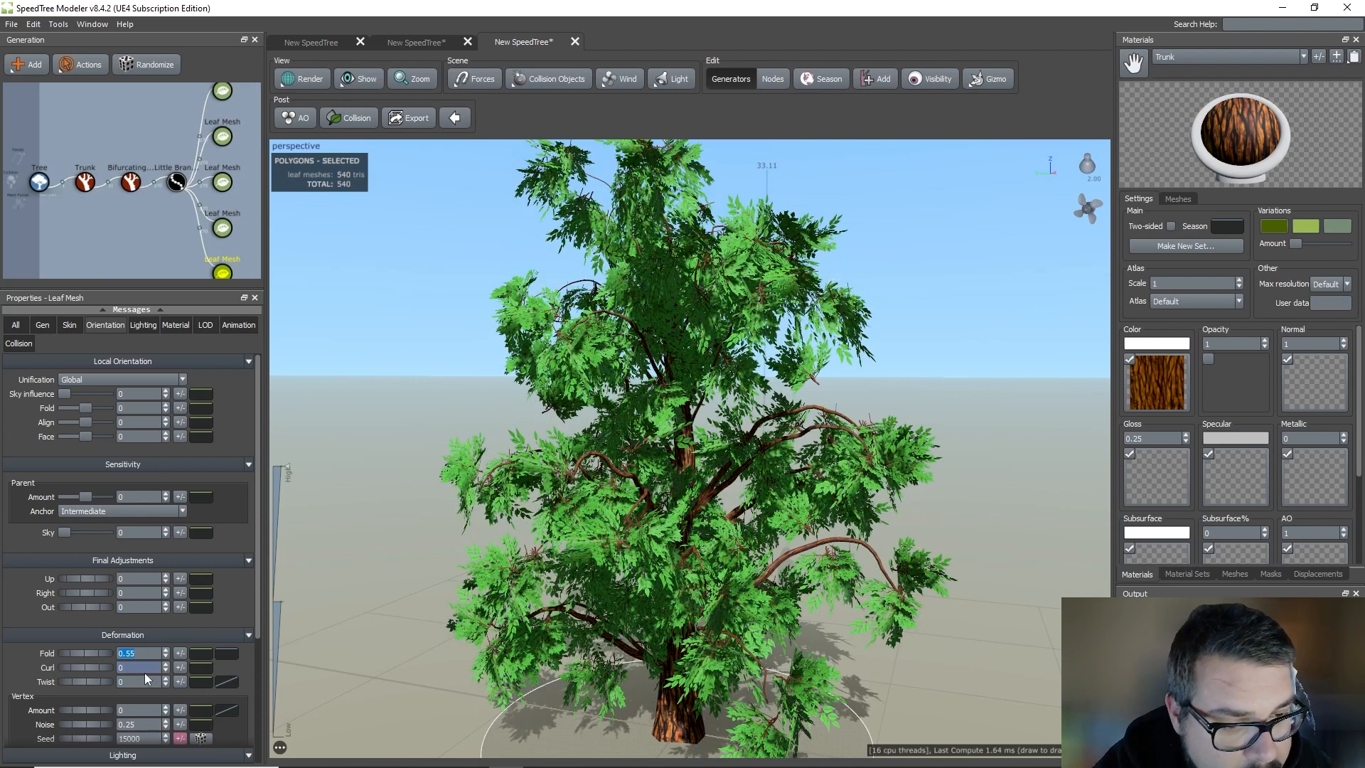
left_click(151, 667)
type("0.55")
key("Return")
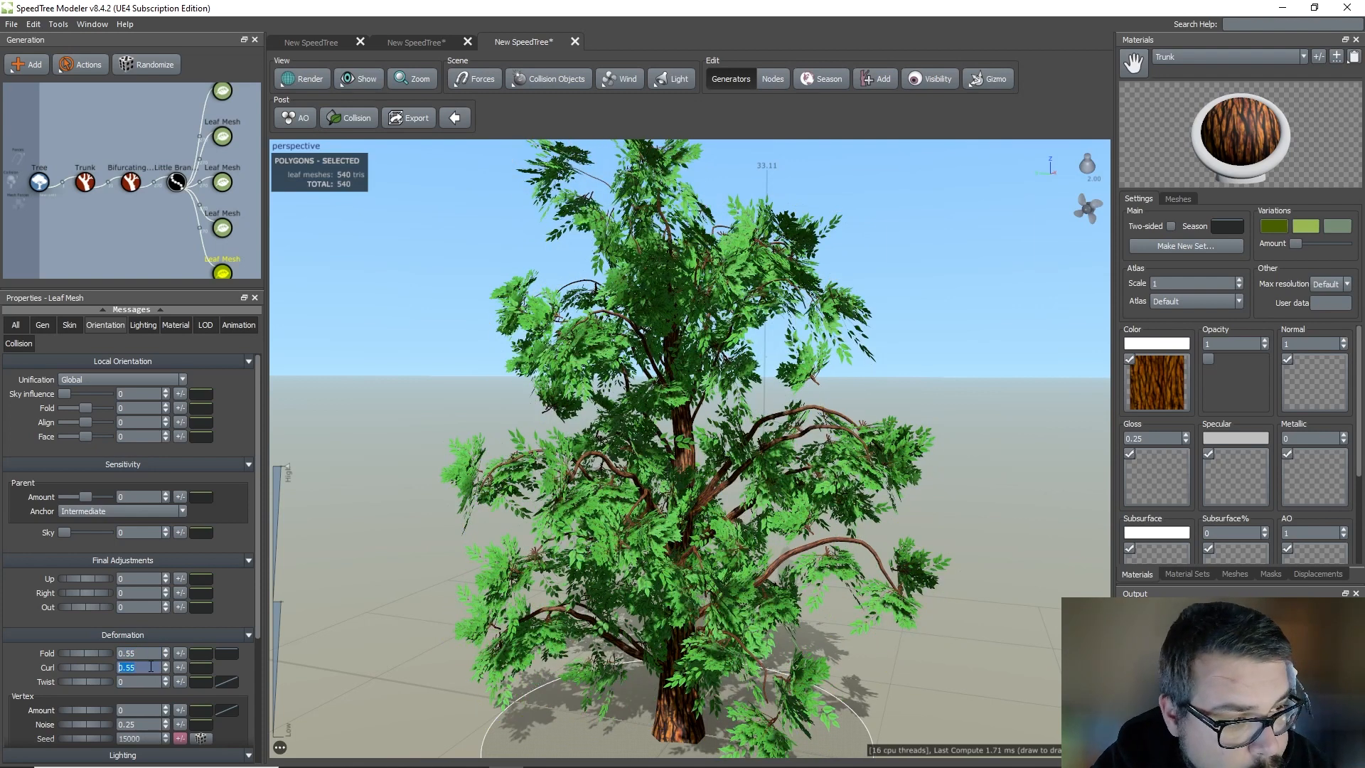
left_click(150, 681)
type(".")
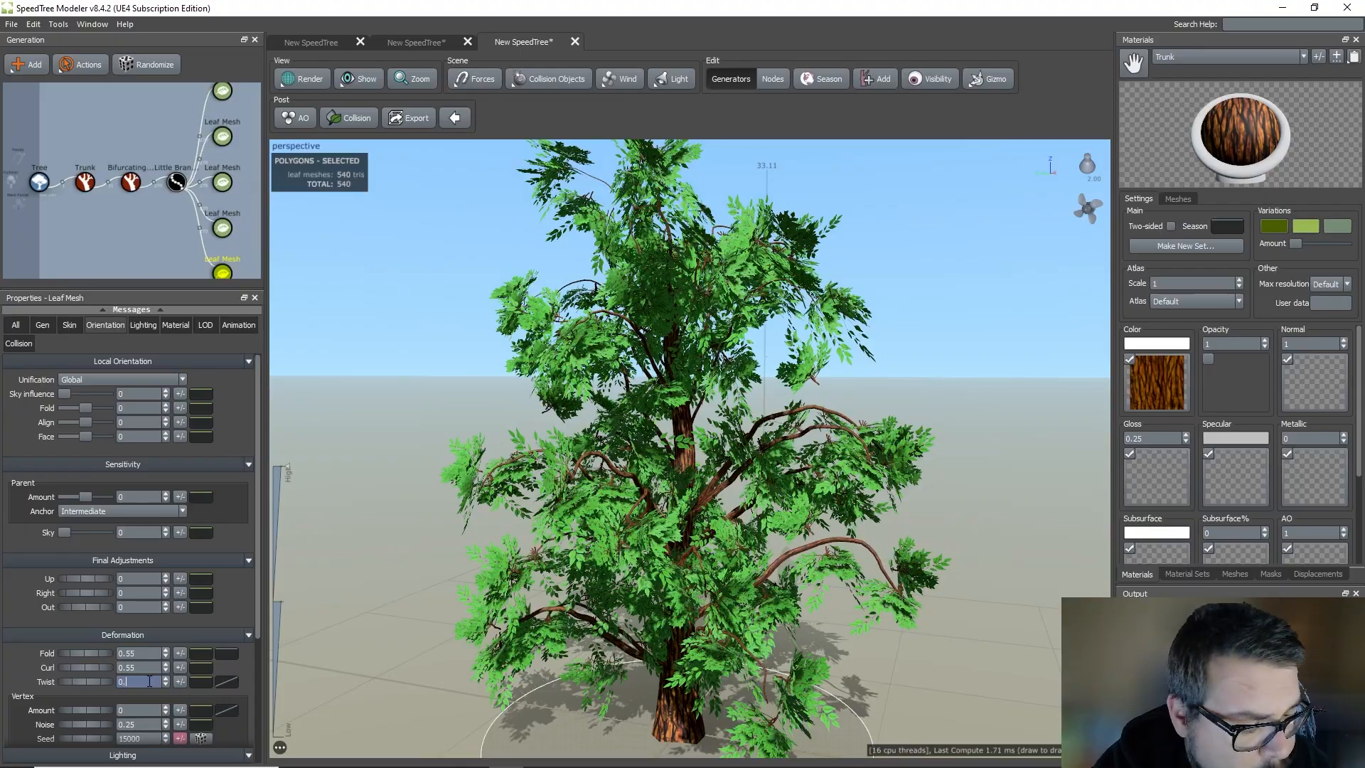
type("55")
key("Return")
left_click_drag(857, 533, 780, 531)
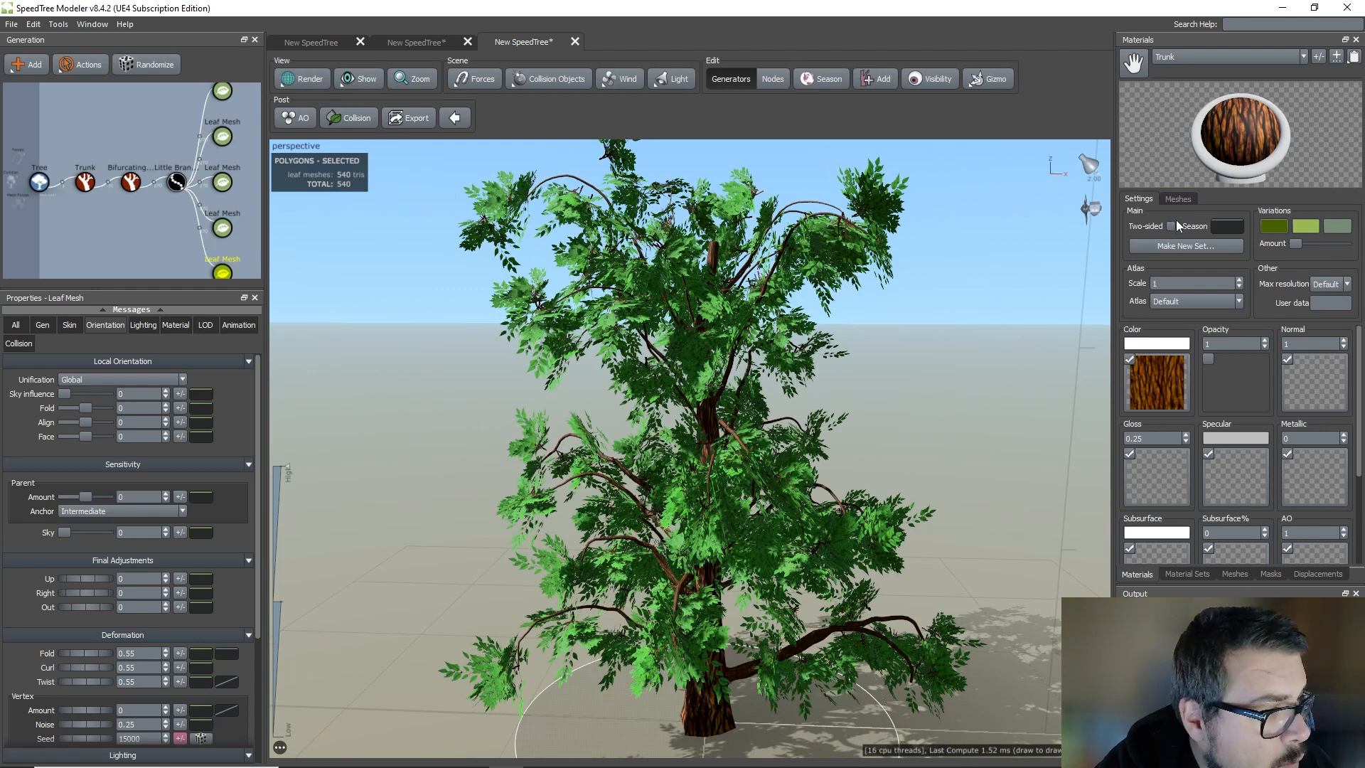
Create a cutout mesh for the Frond01 material and move its pivot to the base of the stem.
left_click(1206, 56)
left_click(1194, 84)
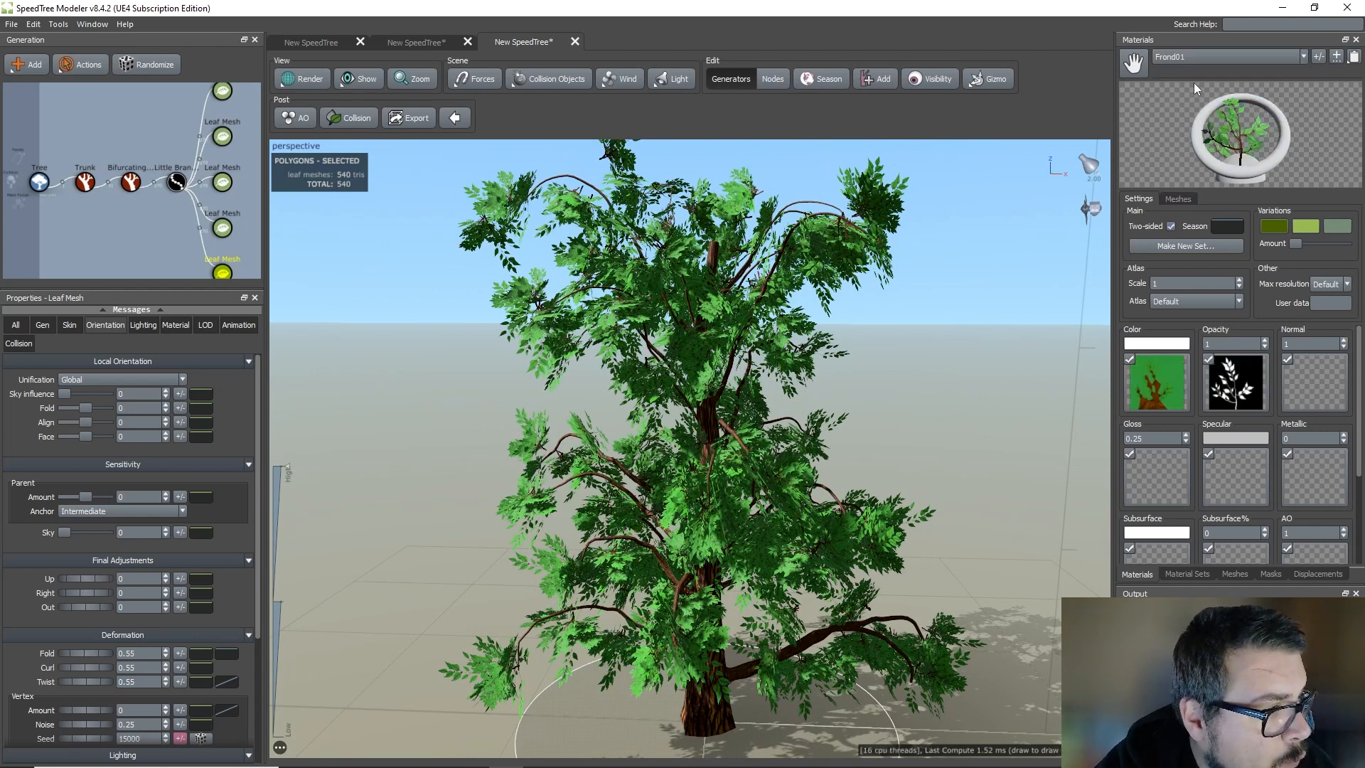
left_click(1182, 198)
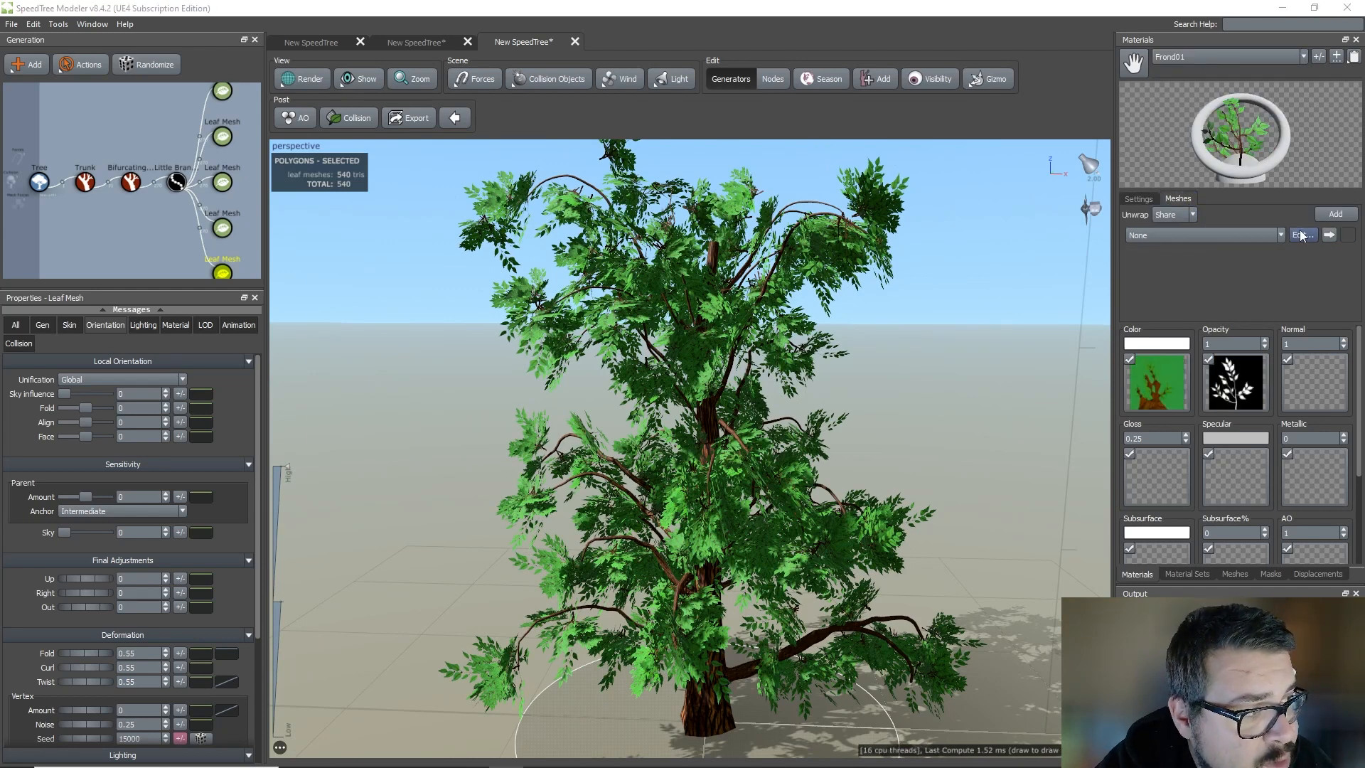
left_click(1301, 236)
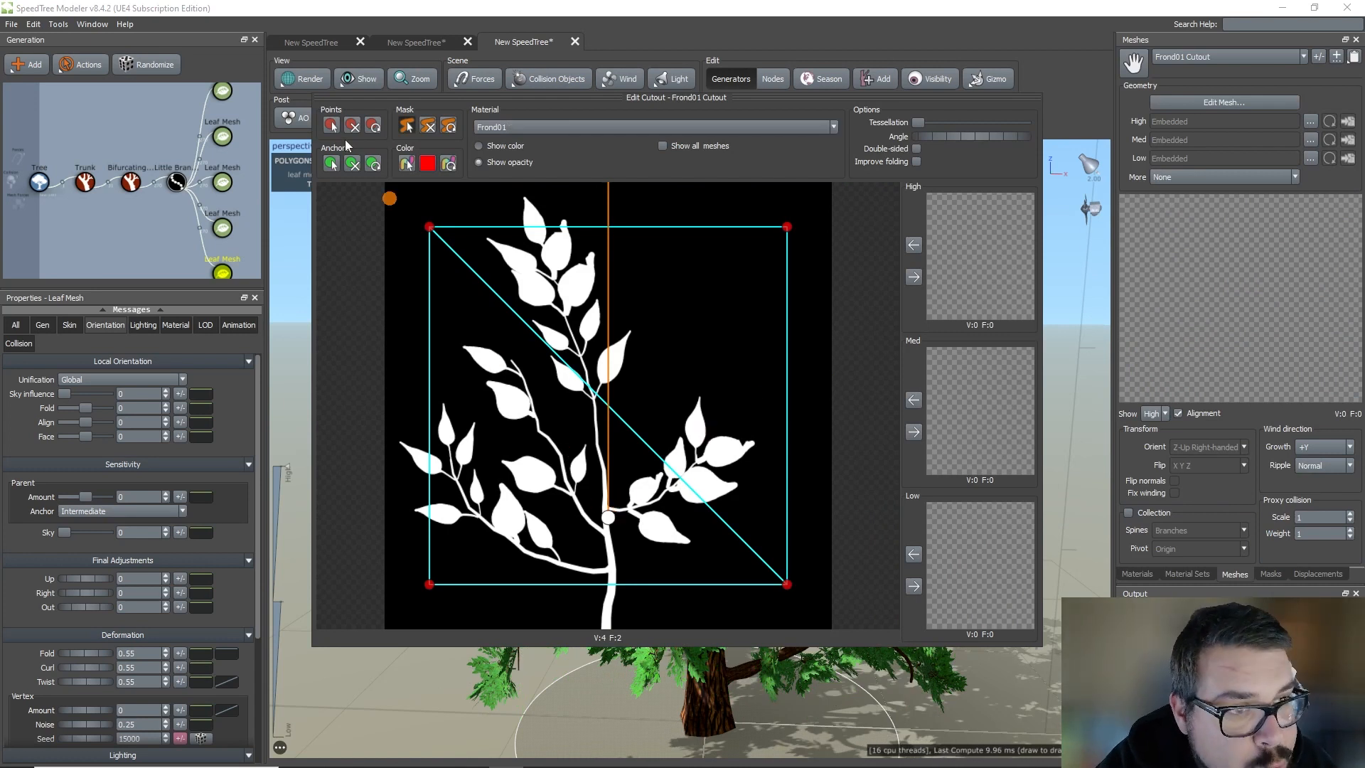
left_click_drag(608, 517, 606, 628)
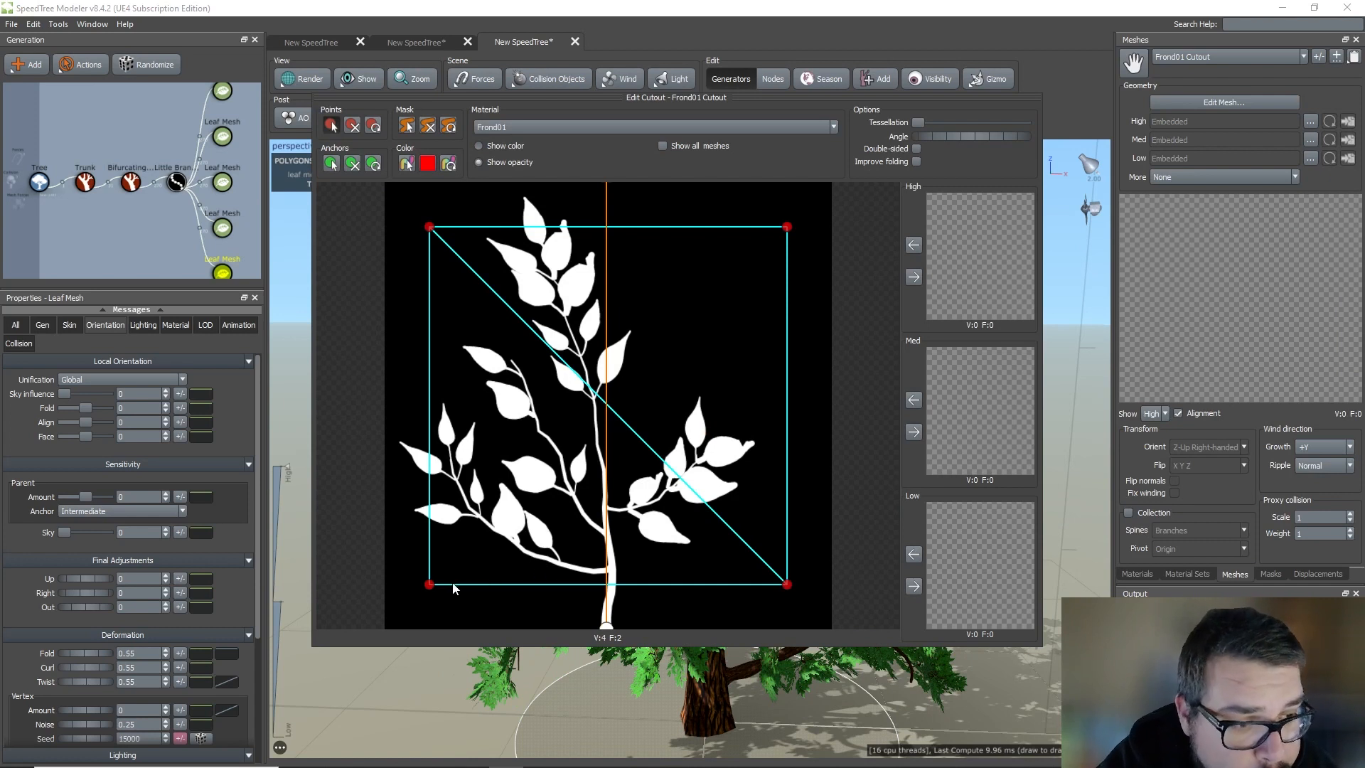
Move the cutout's two lower corner points to either side of the stem base and the upper-right corner to the right twig's tip.
left_click_drag(431, 587, 598, 630)
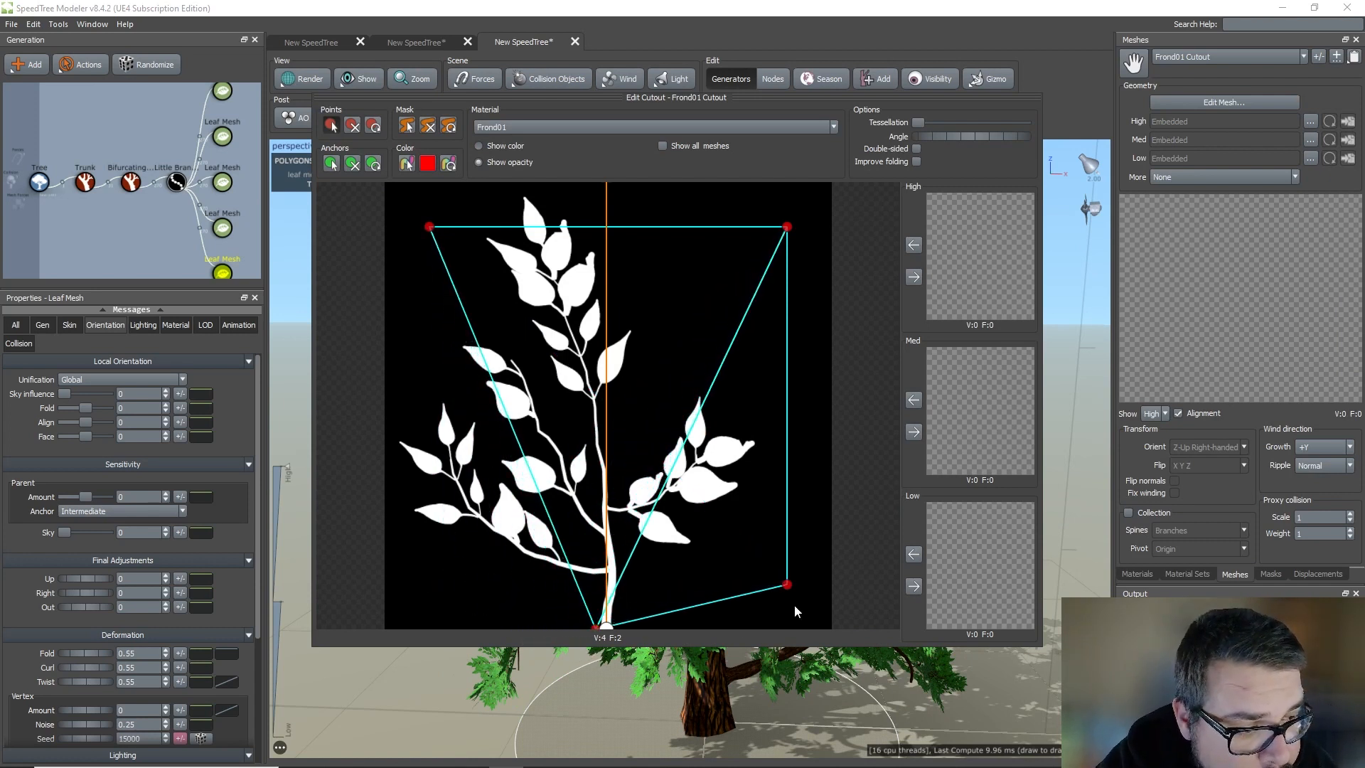
left_click_drag(788, 586, 616, 642)
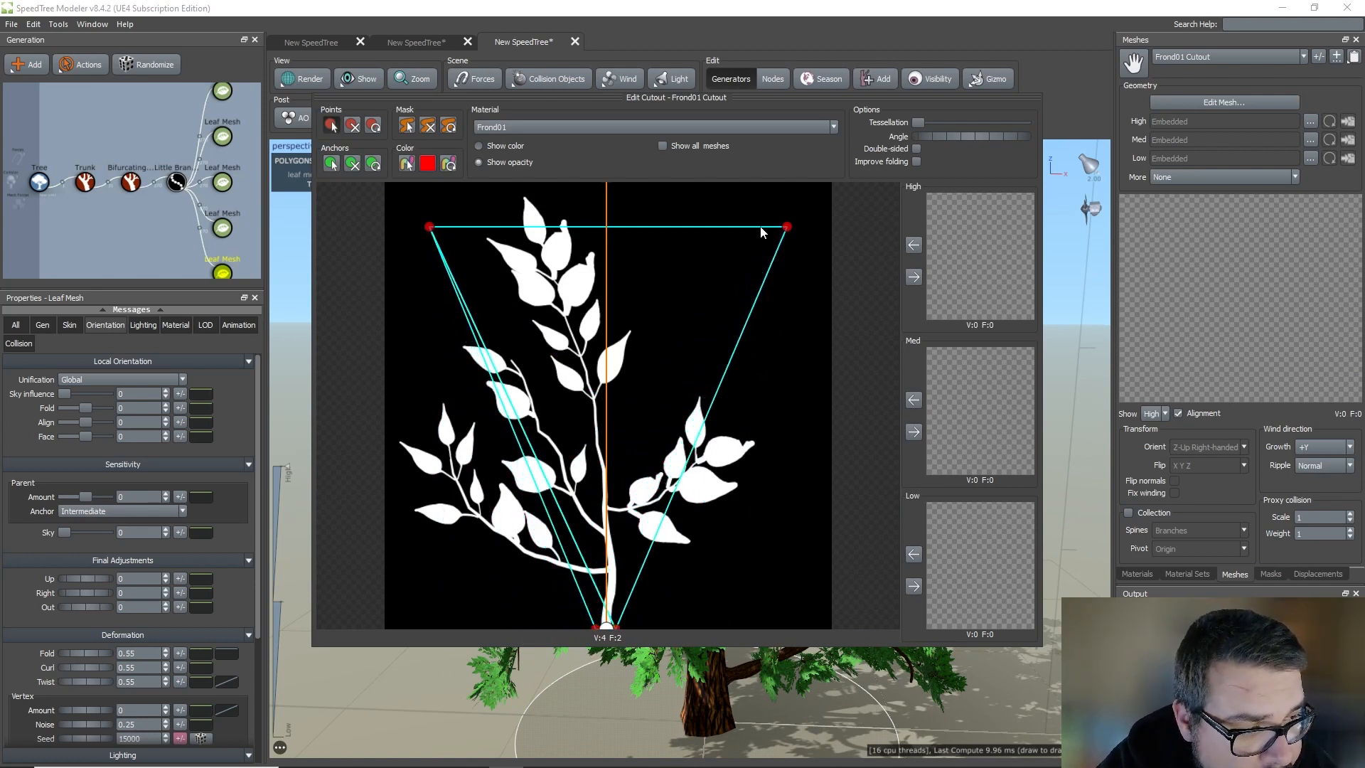
left_click_drag(789, 229, 769, 450)
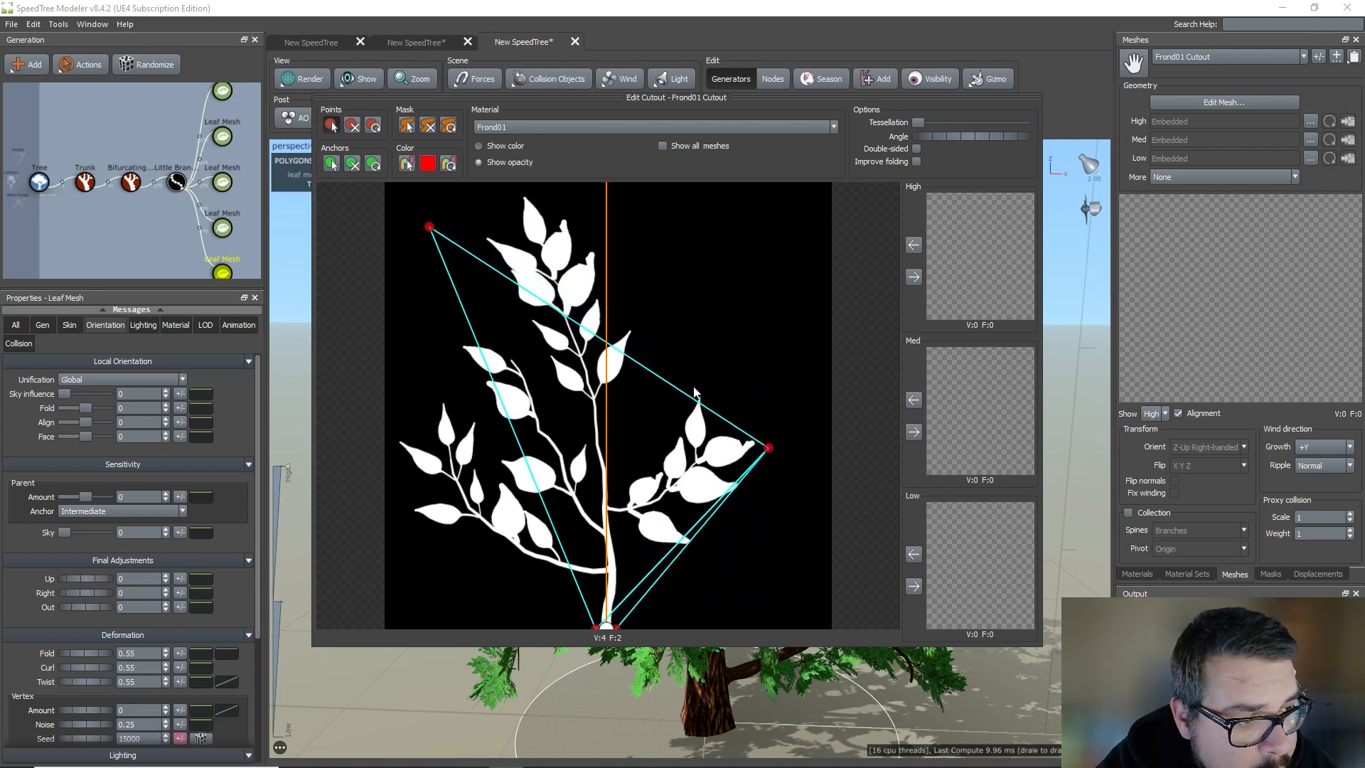
Add outline points above the right twig, at its junction with the stem, beside the middle leaves and at the frond's top.
left_click_drag(695, 392, 700, 392)
left_click_drag(657, 430, 617, 483)
left_click(643, 366)
left_click_drag(644, 367, 638, 333)
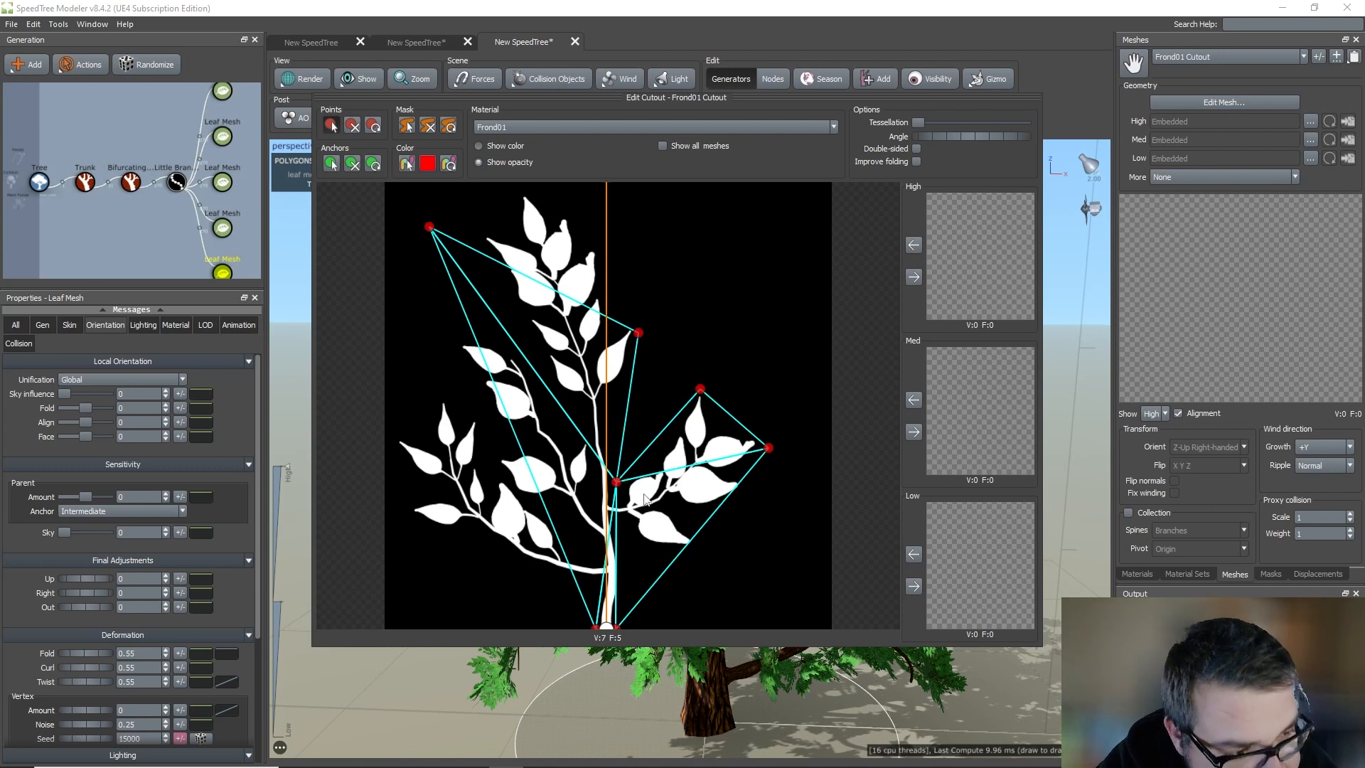
left_click_drag(610, 275, 541, 187)
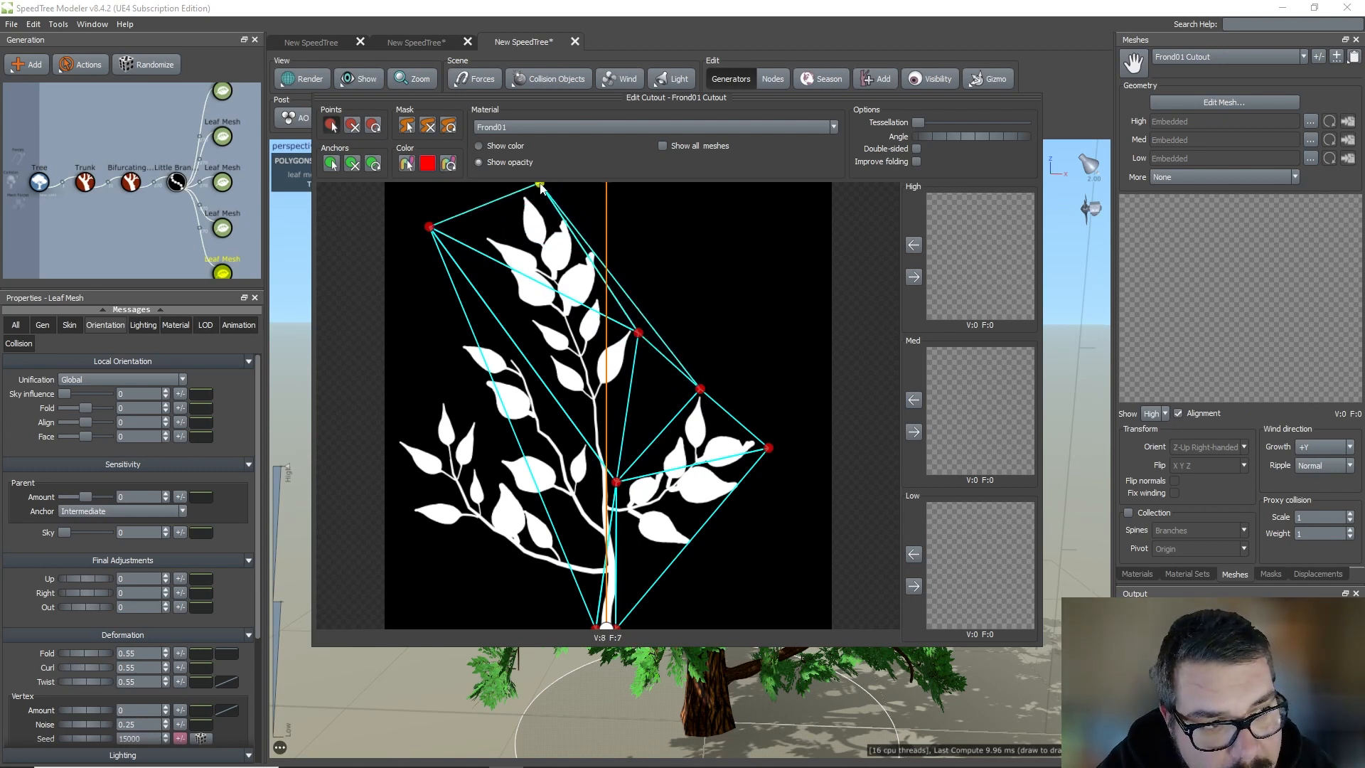
Fit the cutout outline around the frond's left twigs and its underside by moving the upper-left corner and adding points.
left_click_drag(428, 226, 474, 226)
left_click_drag(488, 278, 450, 334)
left_click_drag(462, 387, 479, 401)
left_click_drag(461, 403, 438, 384)
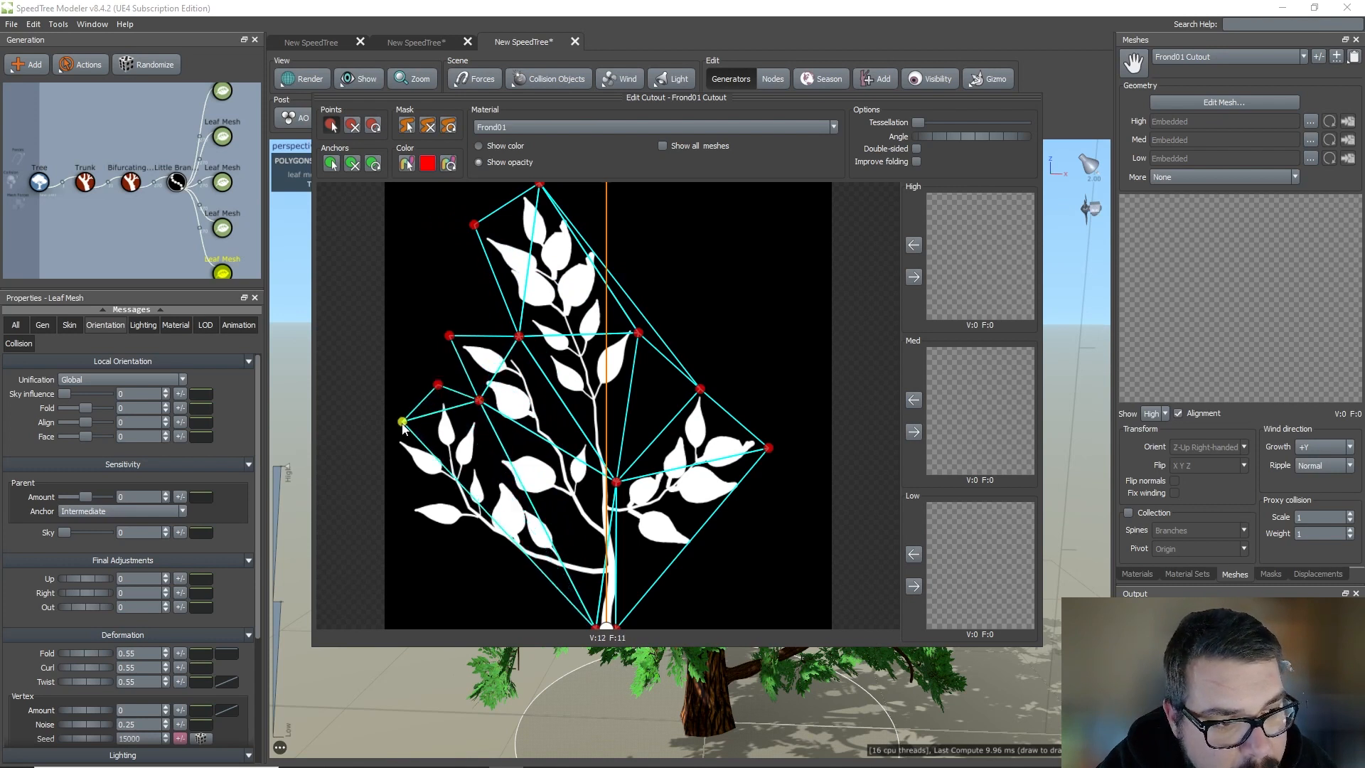
left_click_drag(473, 441, 391, 443)
left_click_drag(449, 497, 411, 519)
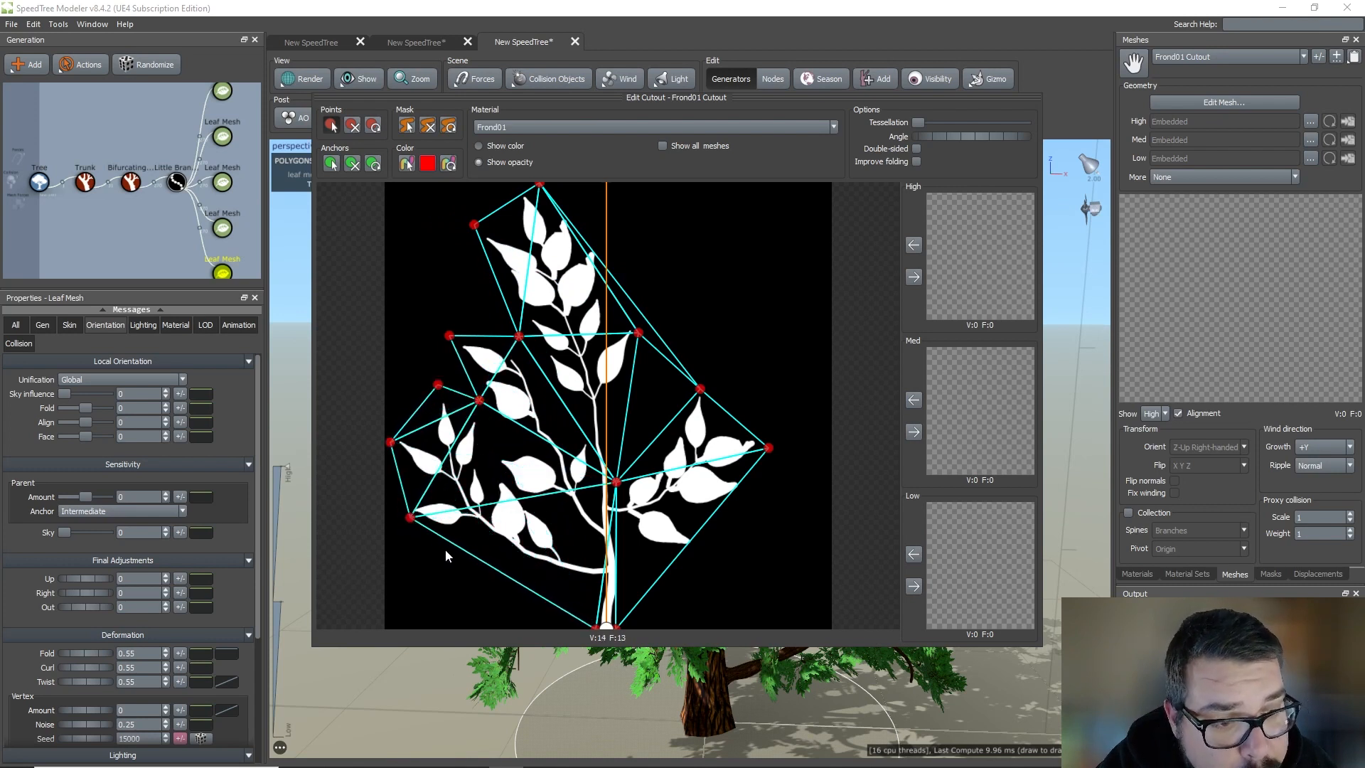
left_click_drag(491, 567, 624, 548)
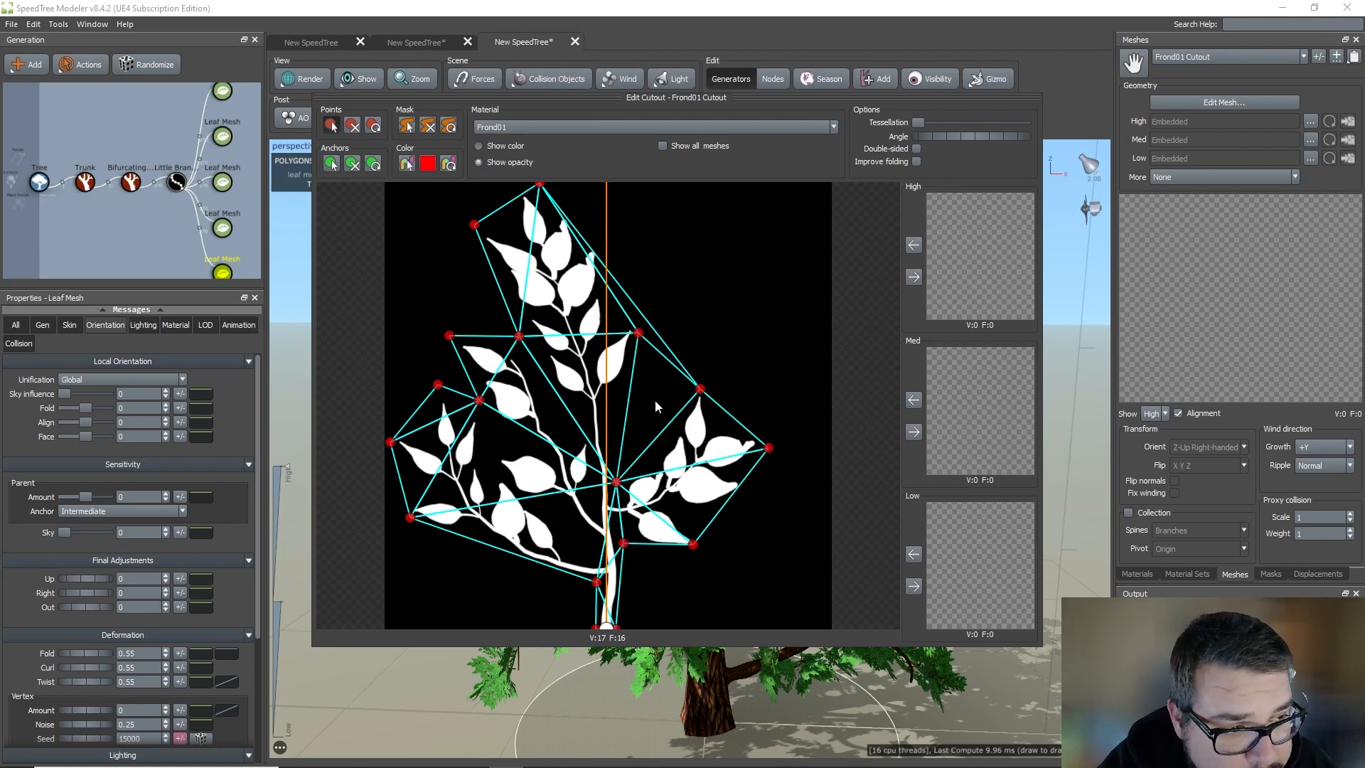
Add points in the notch between the main stem and right twig, and paint a mask stroke across the empty gap above.
left_click_drag(621, 419, 661, 446)
left_click(658, 447)
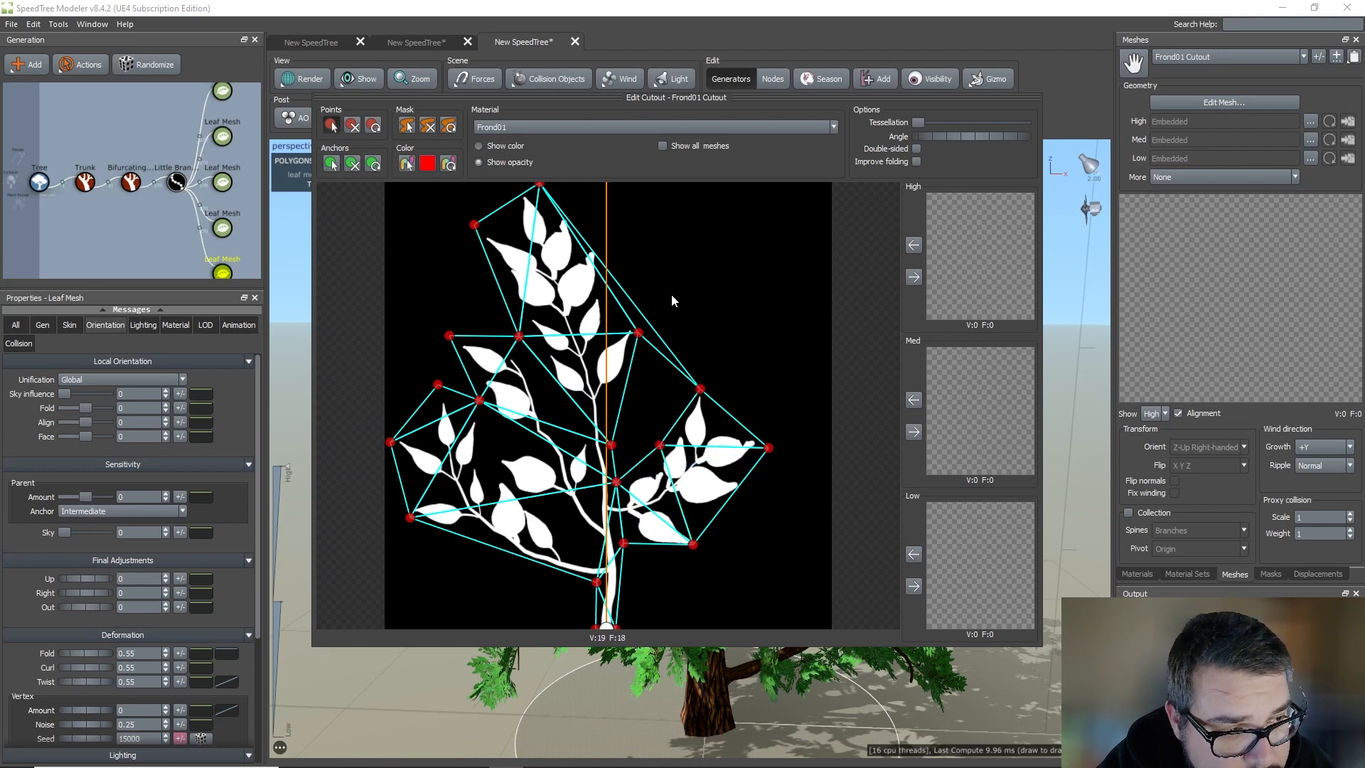
left_click(408, 127)
left_click_drag(690, 293, 659, 357)
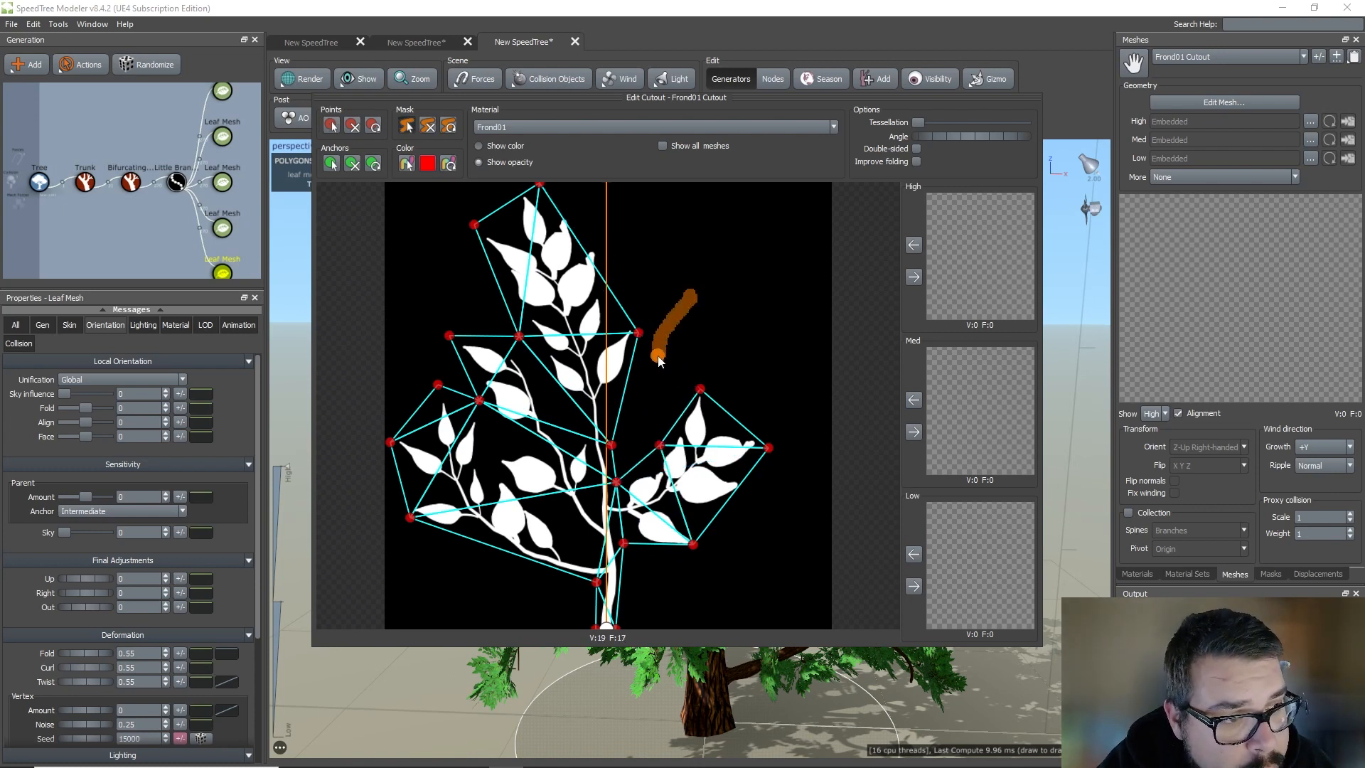
Add interior points along the main stem and inside the top, left and right leaf clusters of the Frond01 cutout.
left_click(331, 126)
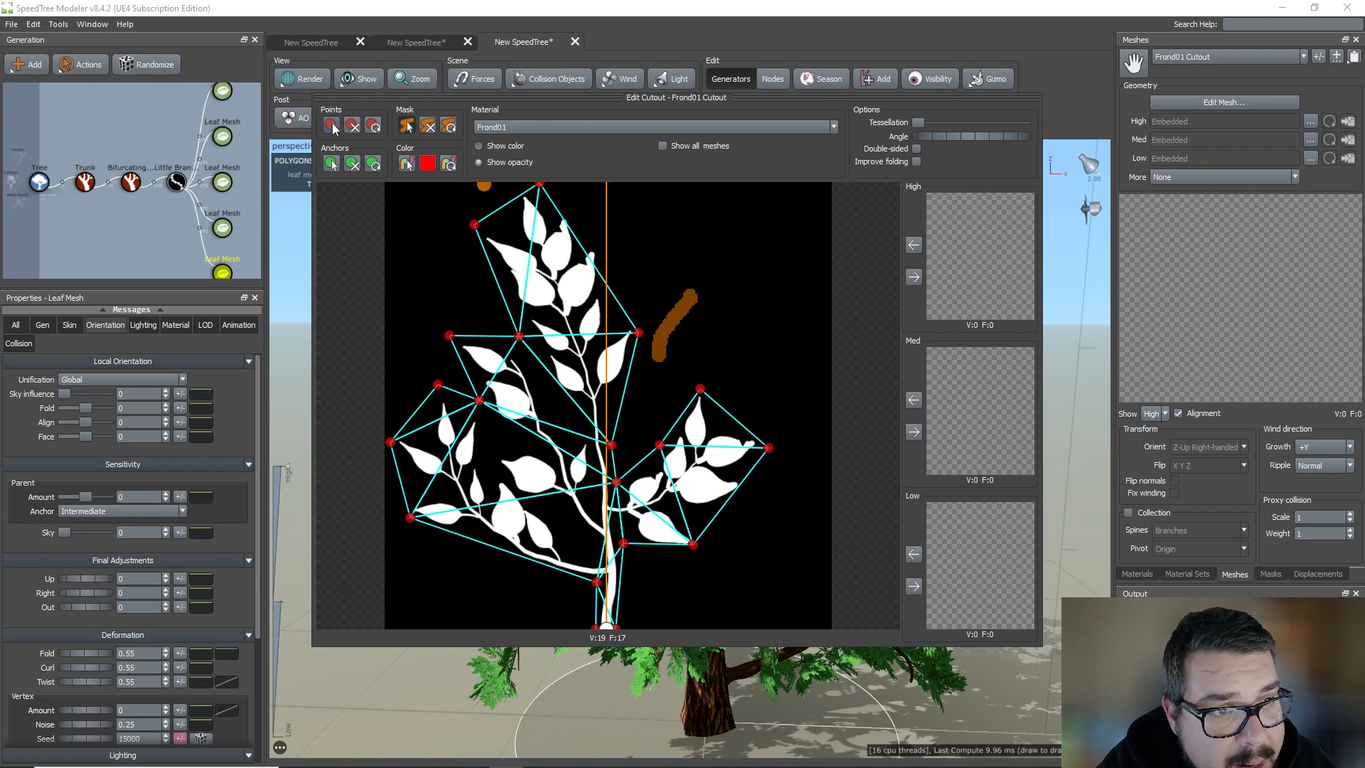
left_click(556, 279)
left_click(584, 365)
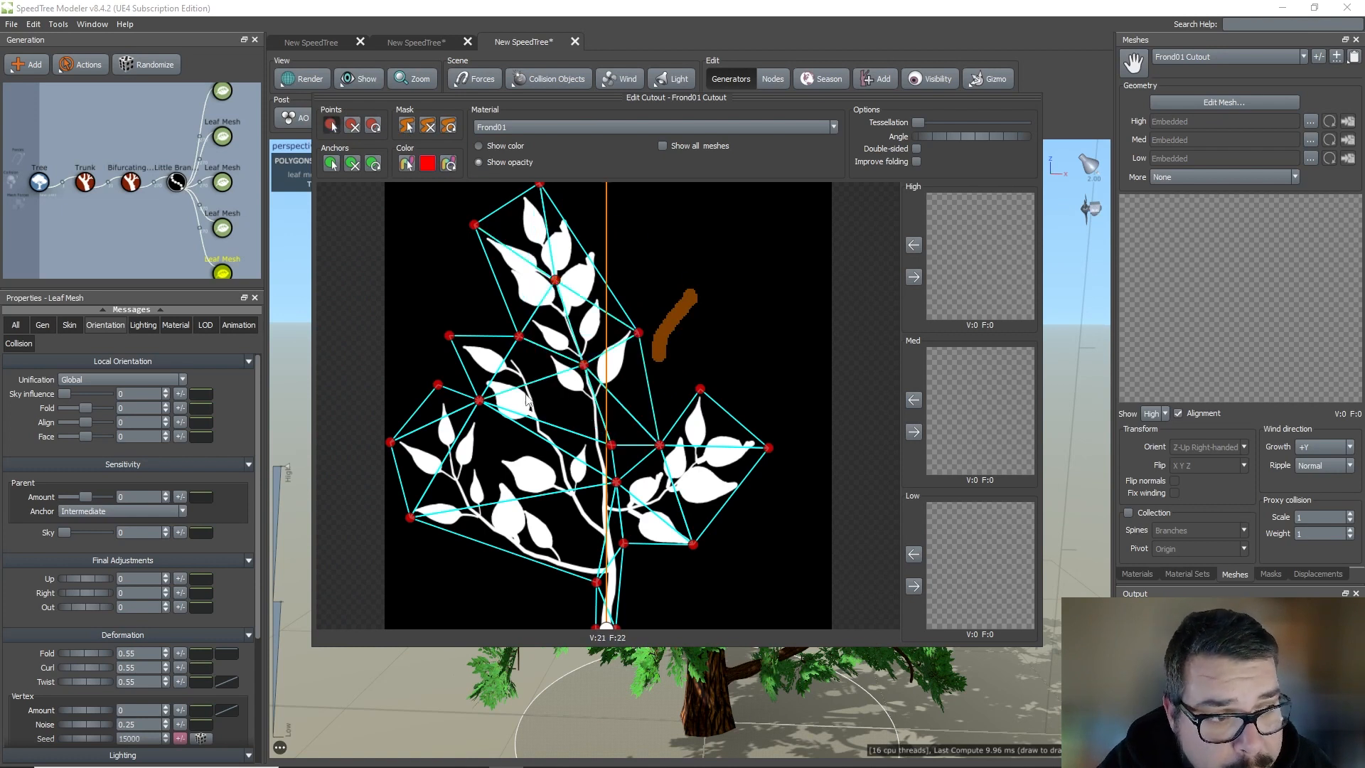
left_click(523, 394)
left_click(503, 488)
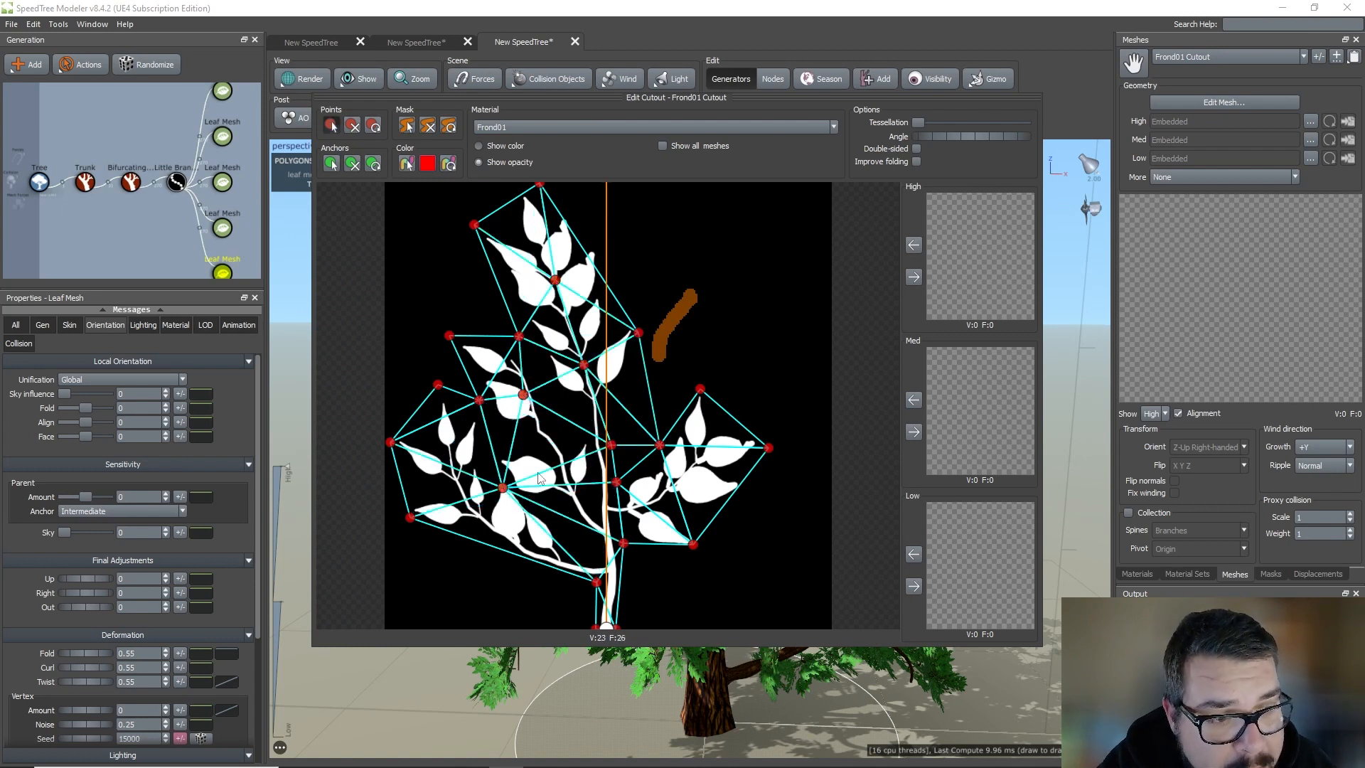
left_click(677, 481)
left_click_drag(623, 420, 615, 423)
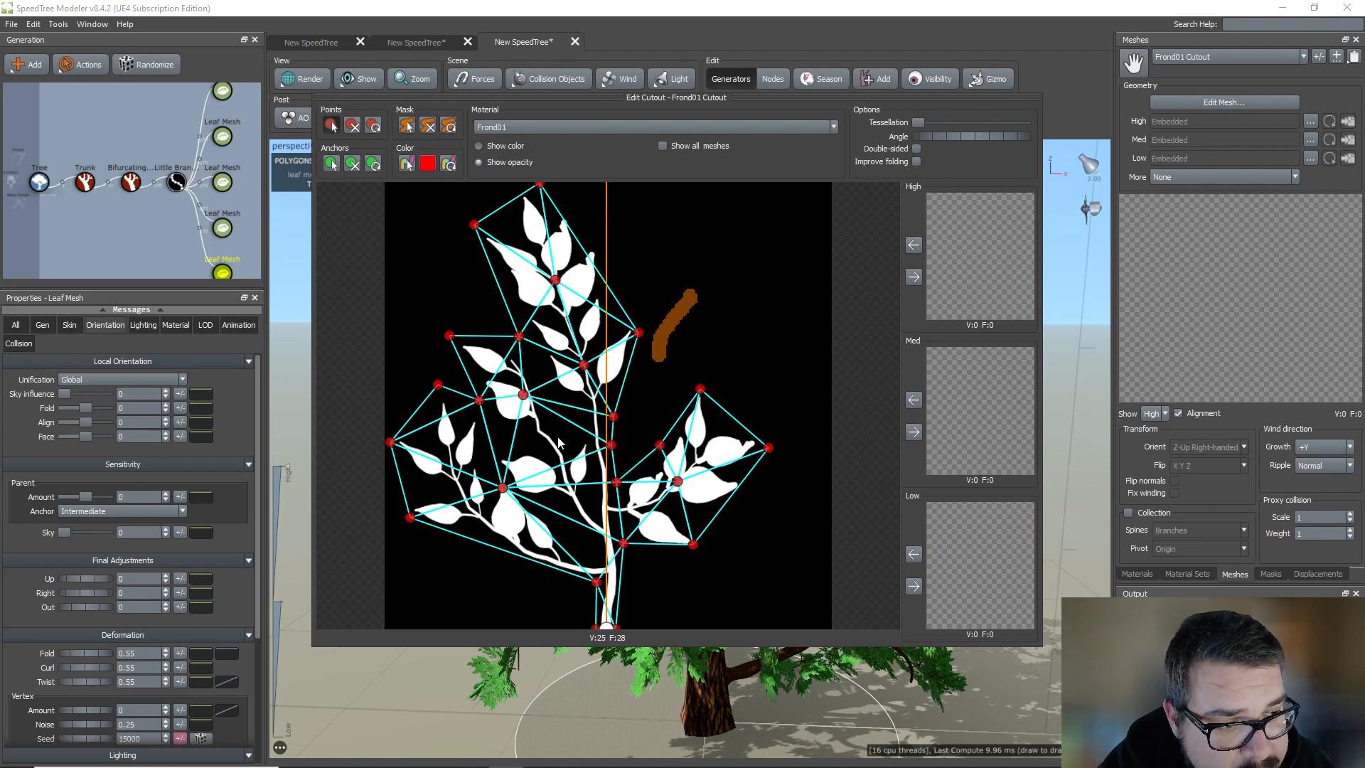
left_click(563, 508)
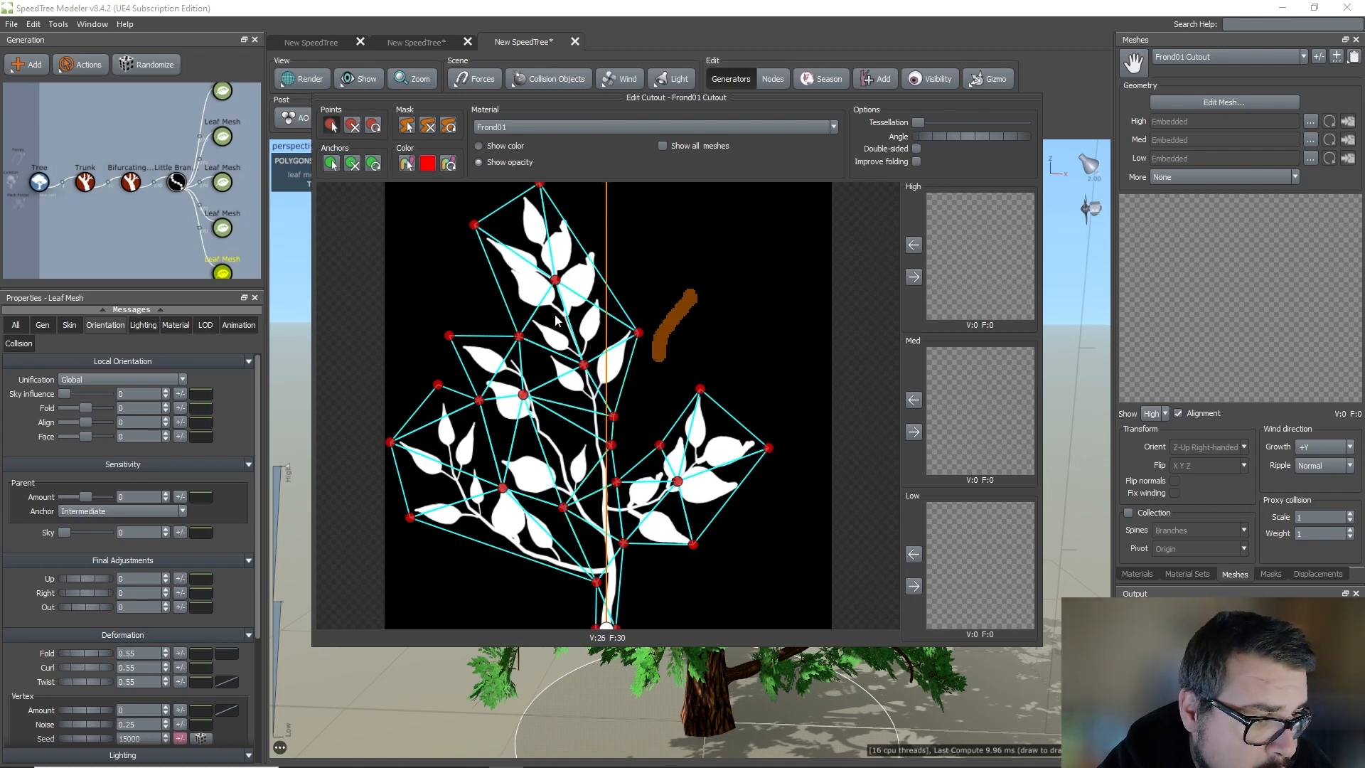
Store the Frond01 cutout as its Low, Med and High meshes and close the cutout editor.
left_click(914, 587)
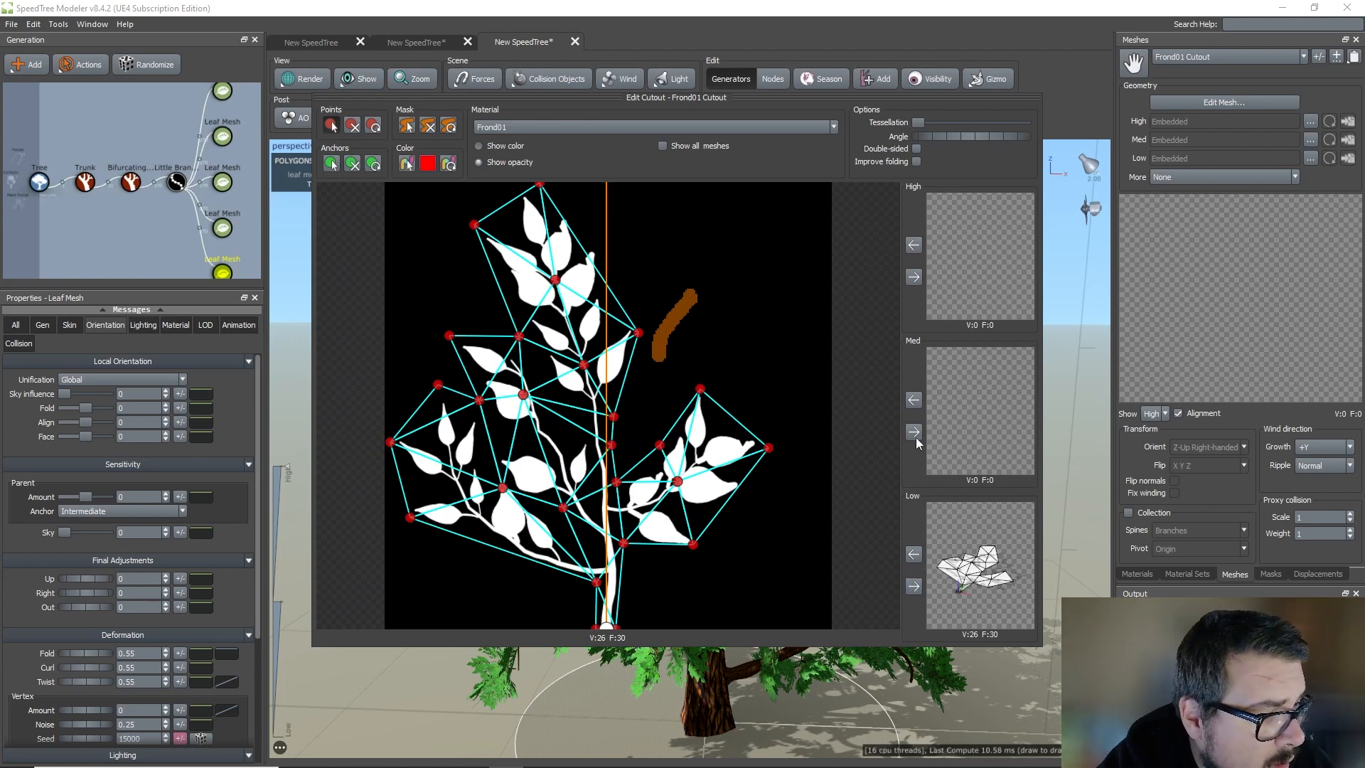
left_click(914, 432)
left_click(914, 278)
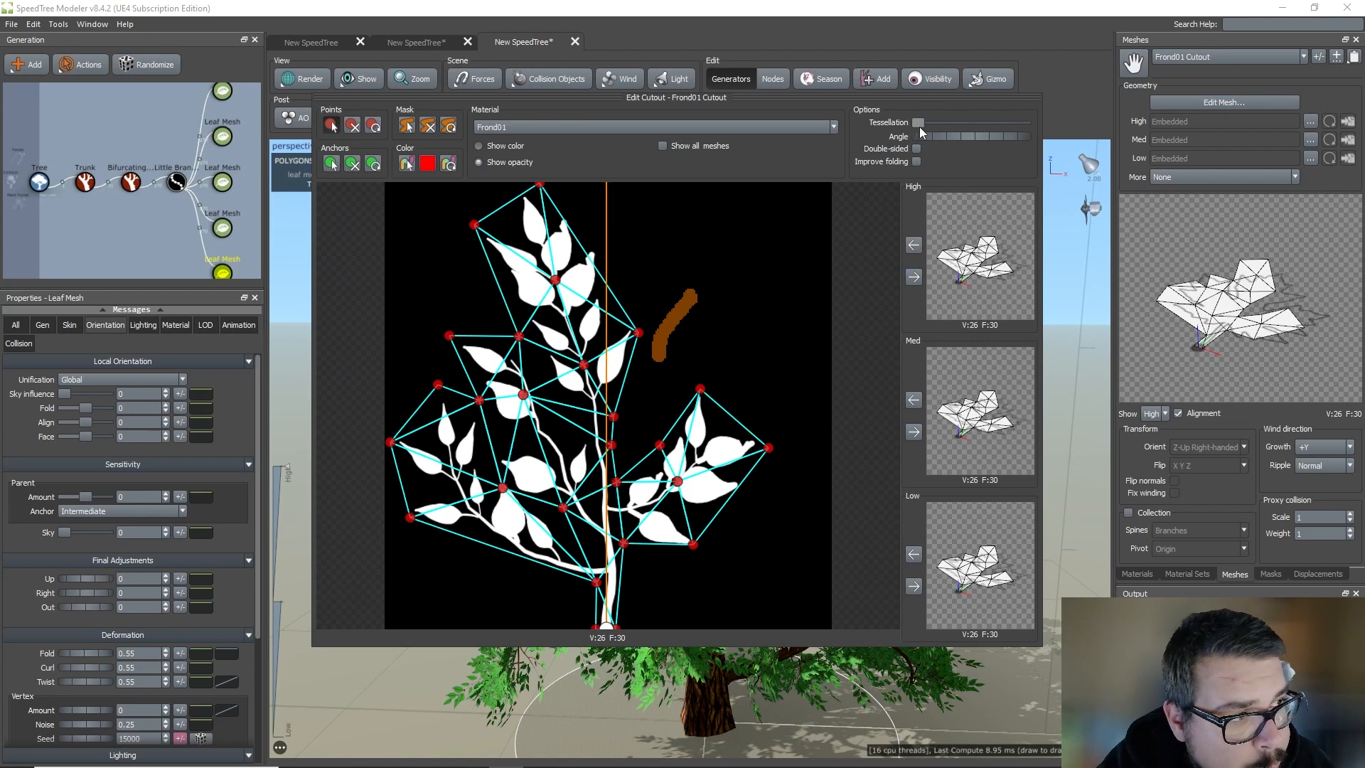
mouse_move(920, 126)
left_mouse_down()
mouse_move(939, 125)
mouse_move(909, 132)
left_mouse_up()
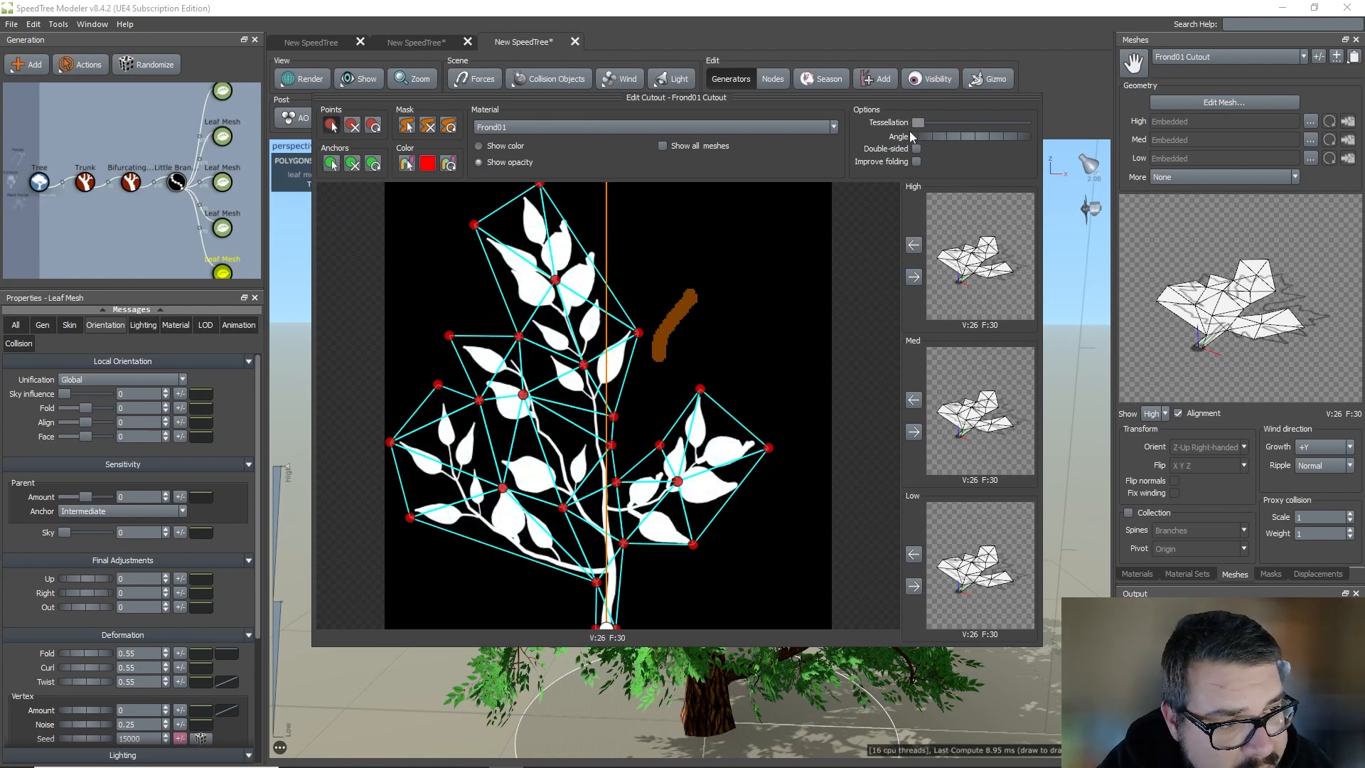
left_click_drag(918, 135, 911, 131)
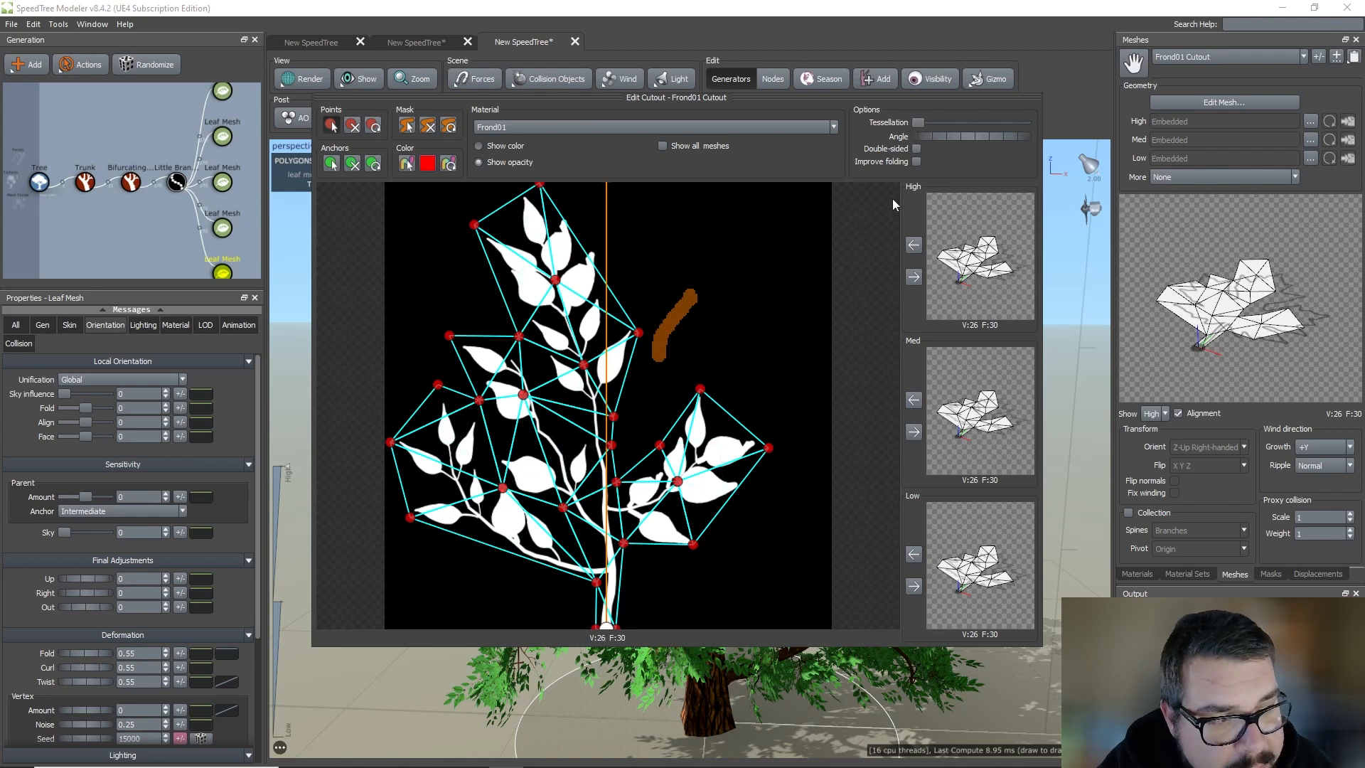
left_click(914, 591)
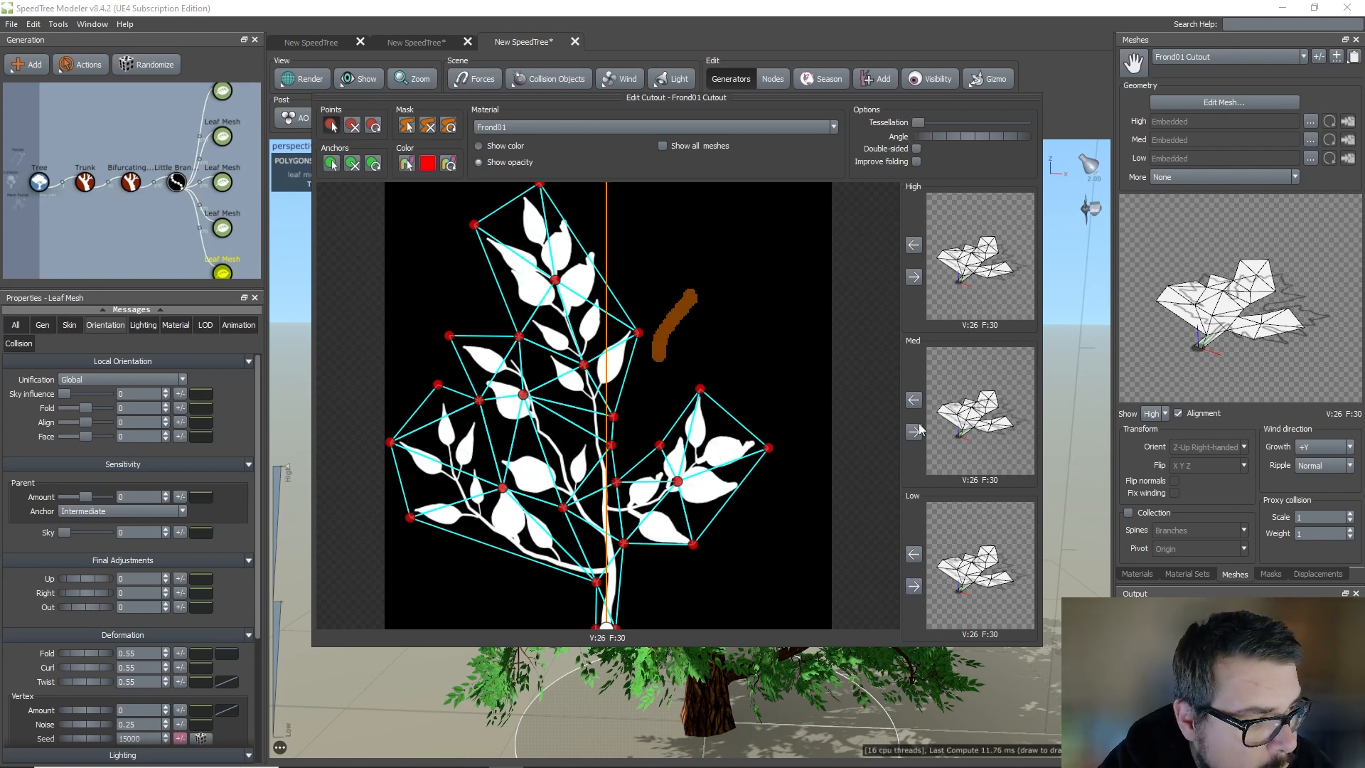
left_click(1059, 87)
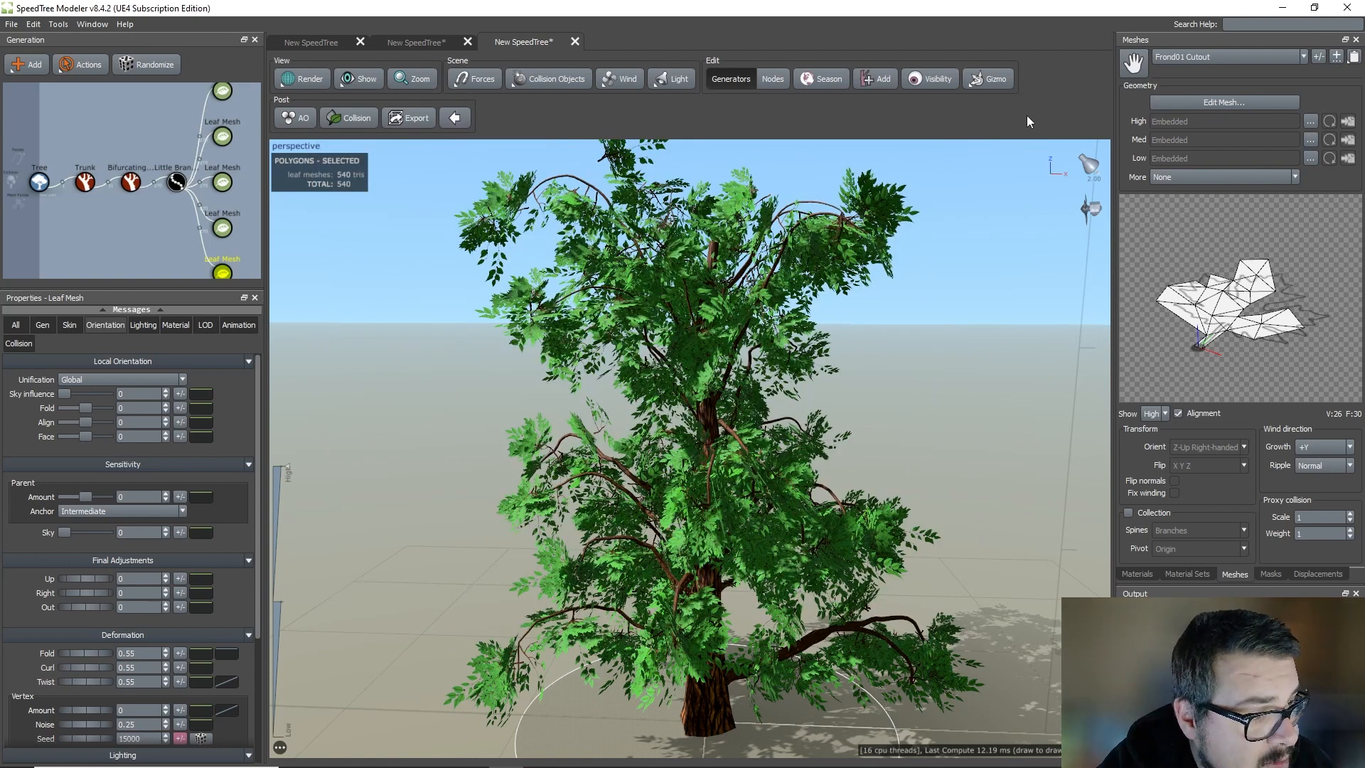
Start a cutout mesh for the Frond02 material and move its anchor and two lower corners to the stem base.
left_click(1137, 573)
left_click(1208, 59)
left_click(1192, 86)
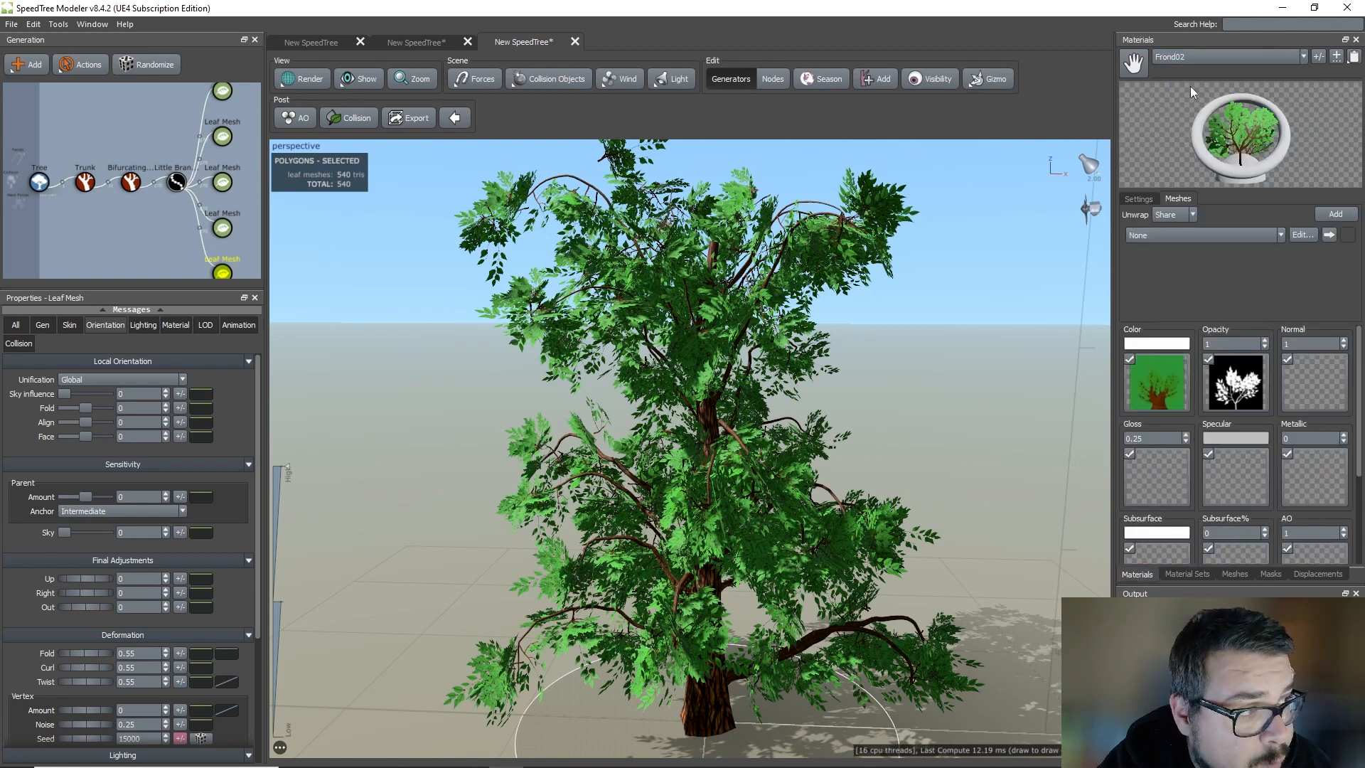
left_click(1304, 235)
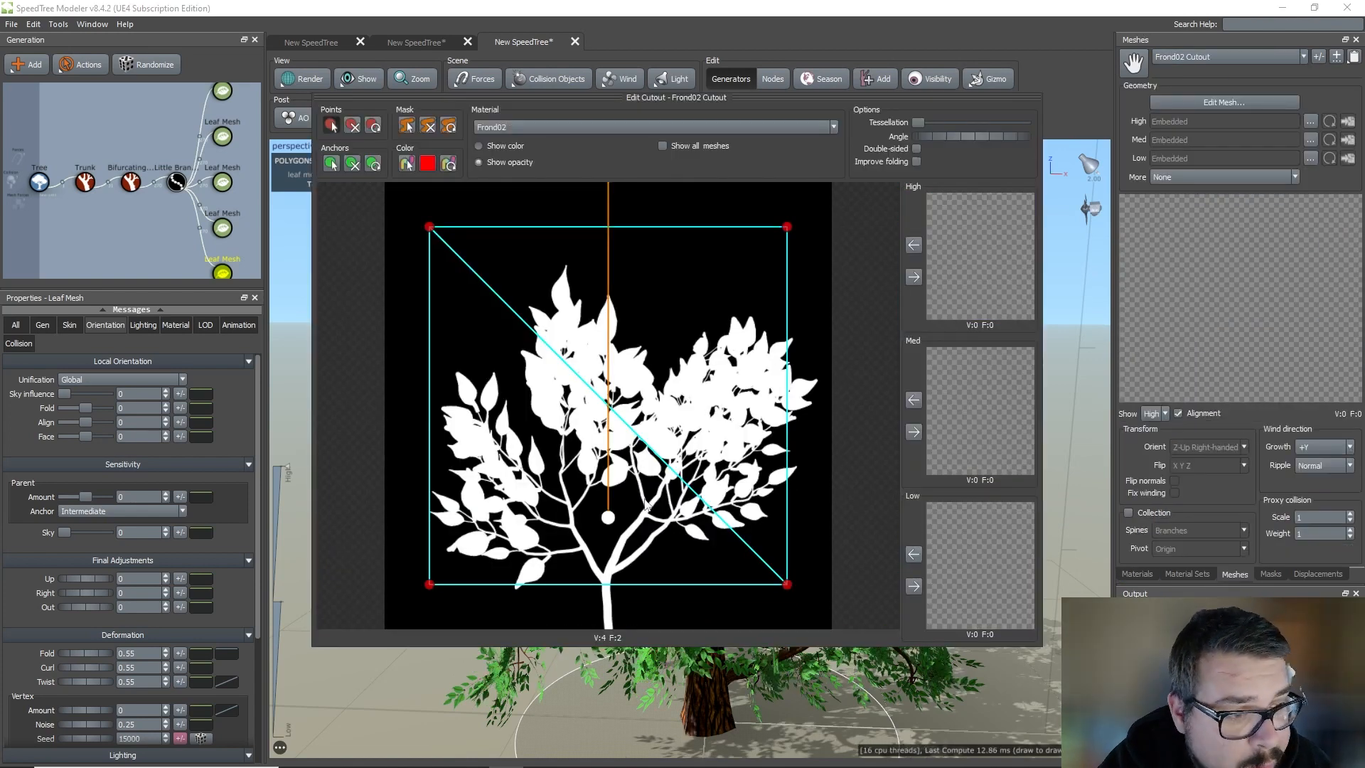
left_click_drag(608, 517, 609, 644)
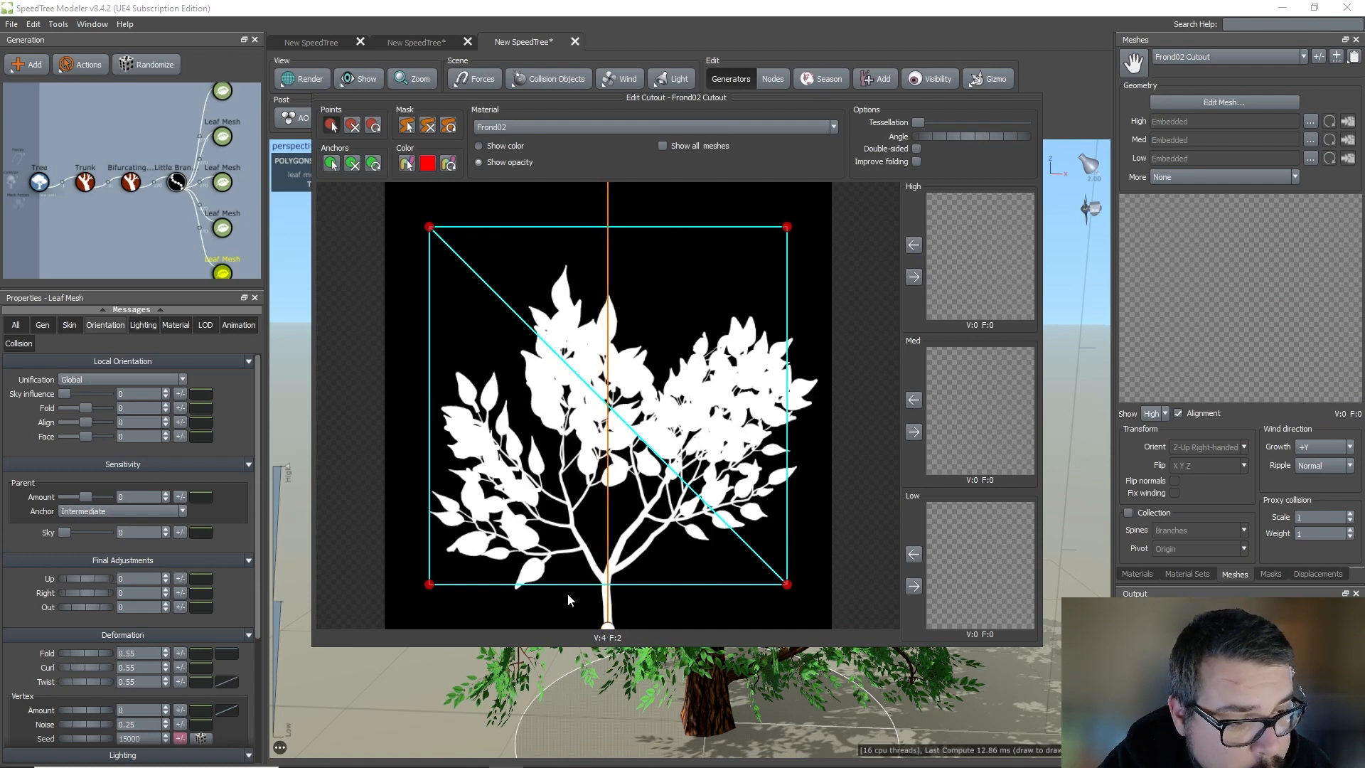
left_click_drag(430, 586, 600, 655)
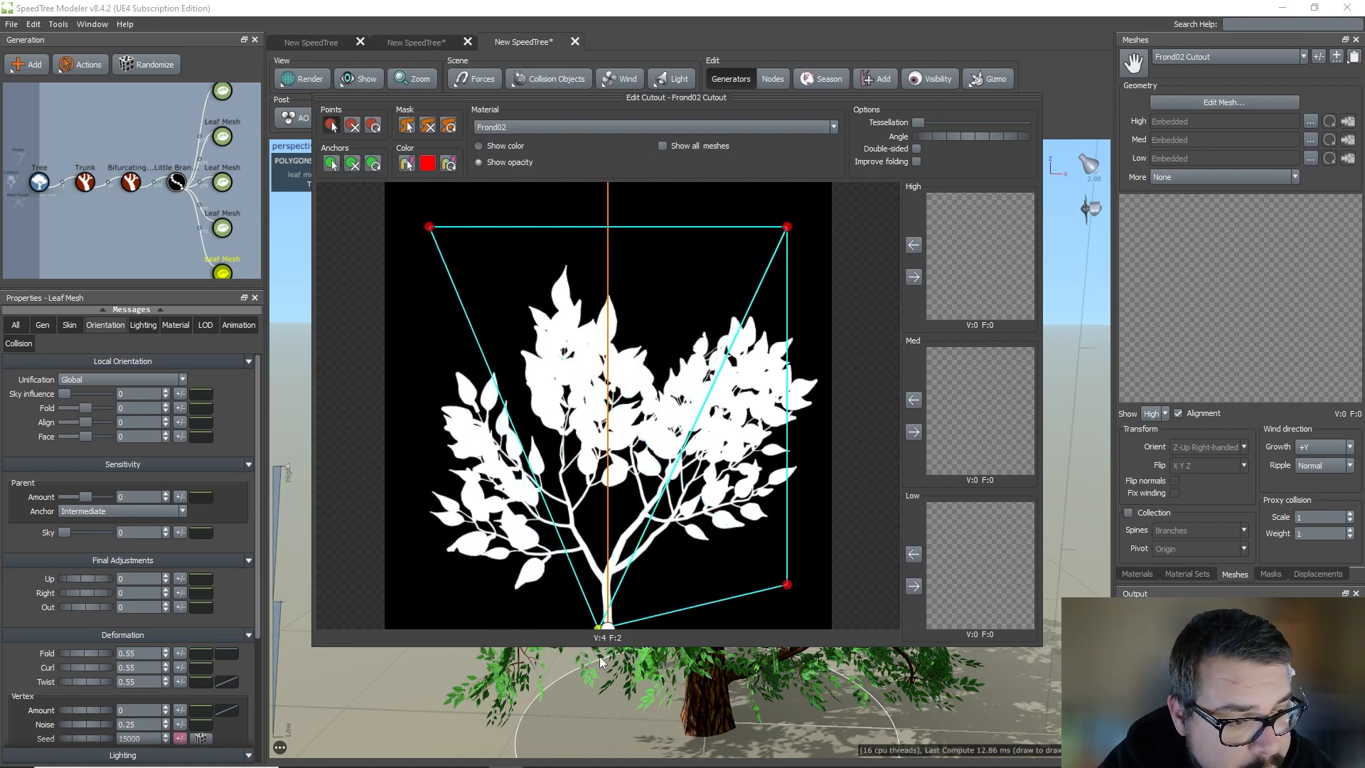
left_click_drag(786, 585, 620, 656)
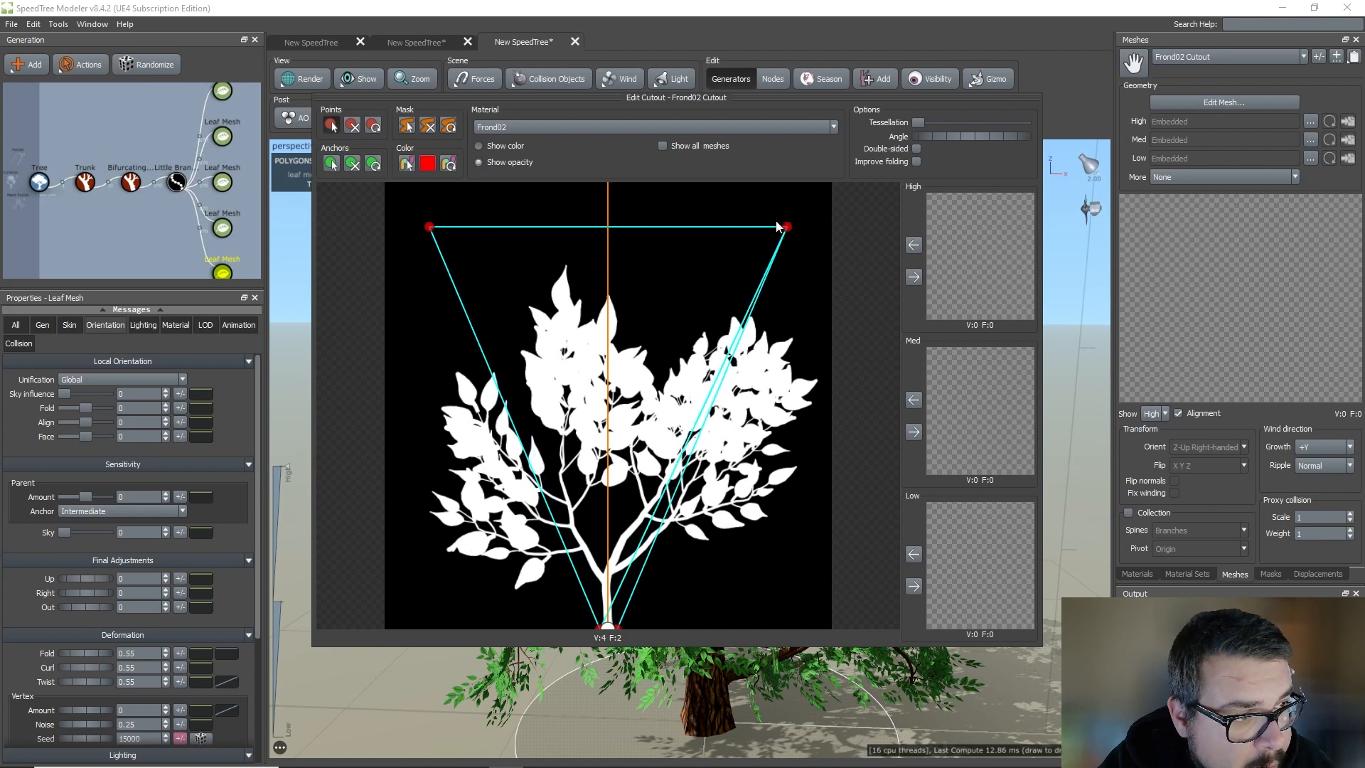
Move the two upper corners to the Frond02 frond's right tip and lower-left edge, and add outline points around the left leaf cluster.
left_click_drag(786, 227, 827, 380)
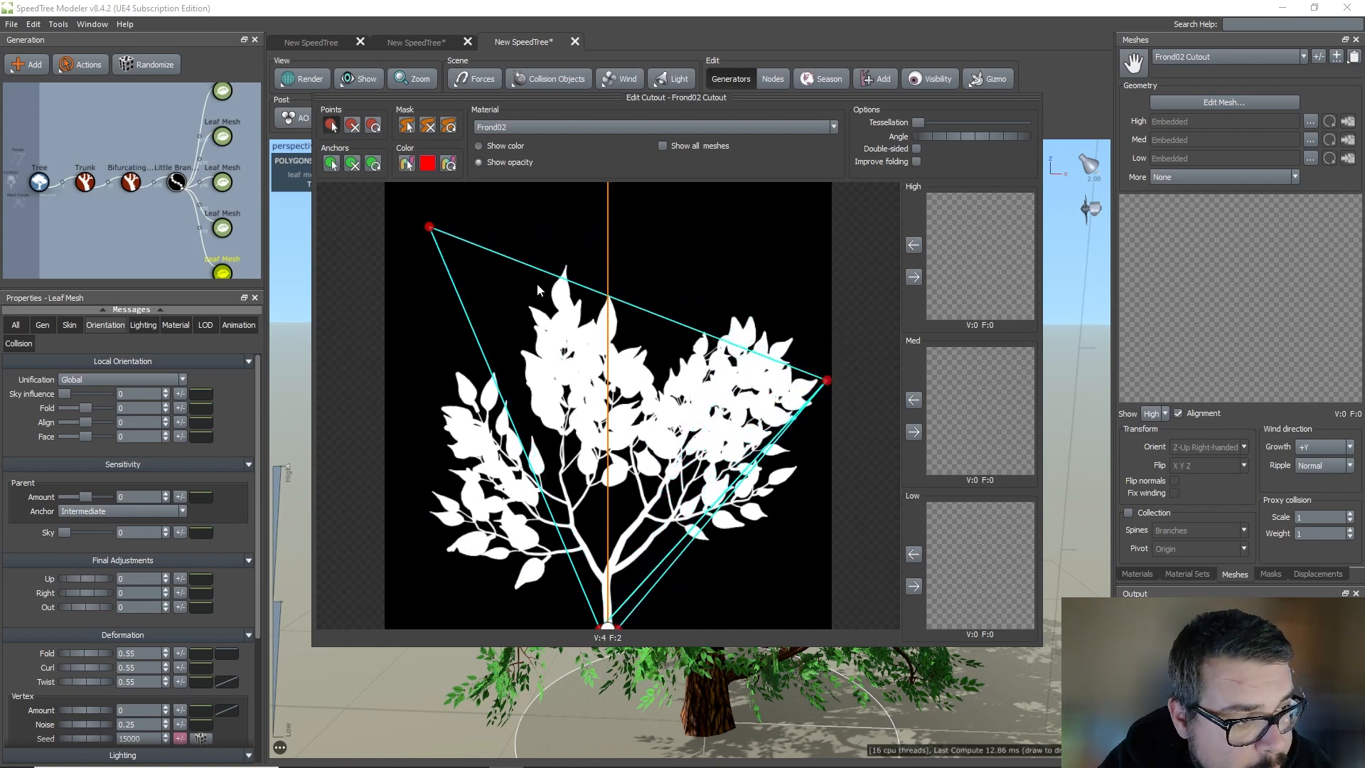
left_click_drag(428, 227, 422, 512)
left_click(441, 425)
left_click_drag(442, 425, 438, 403)
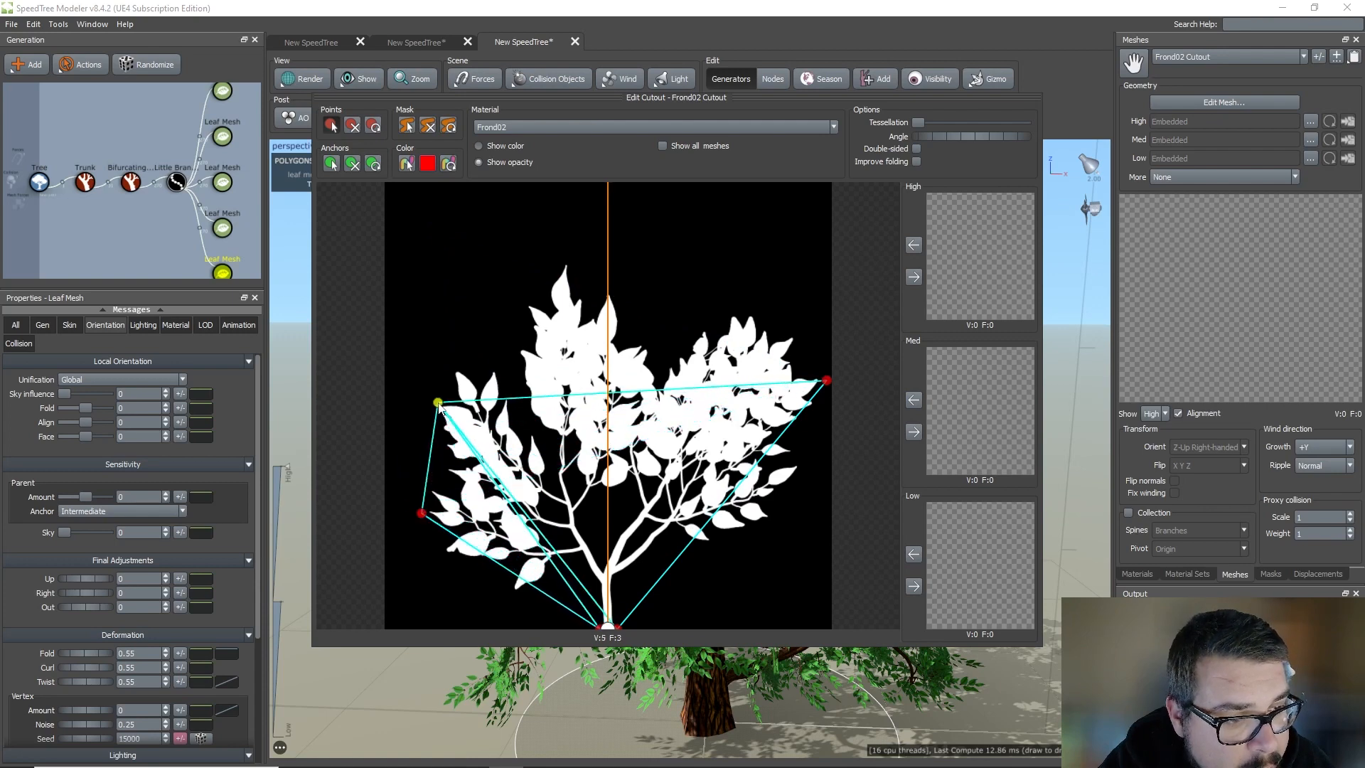
left_click(457, 364)
left_click(512, 363)
Add outline points around the central leaf cluster, in the notch beside it, and along the top of the right cluster.
left_click(528, 302)
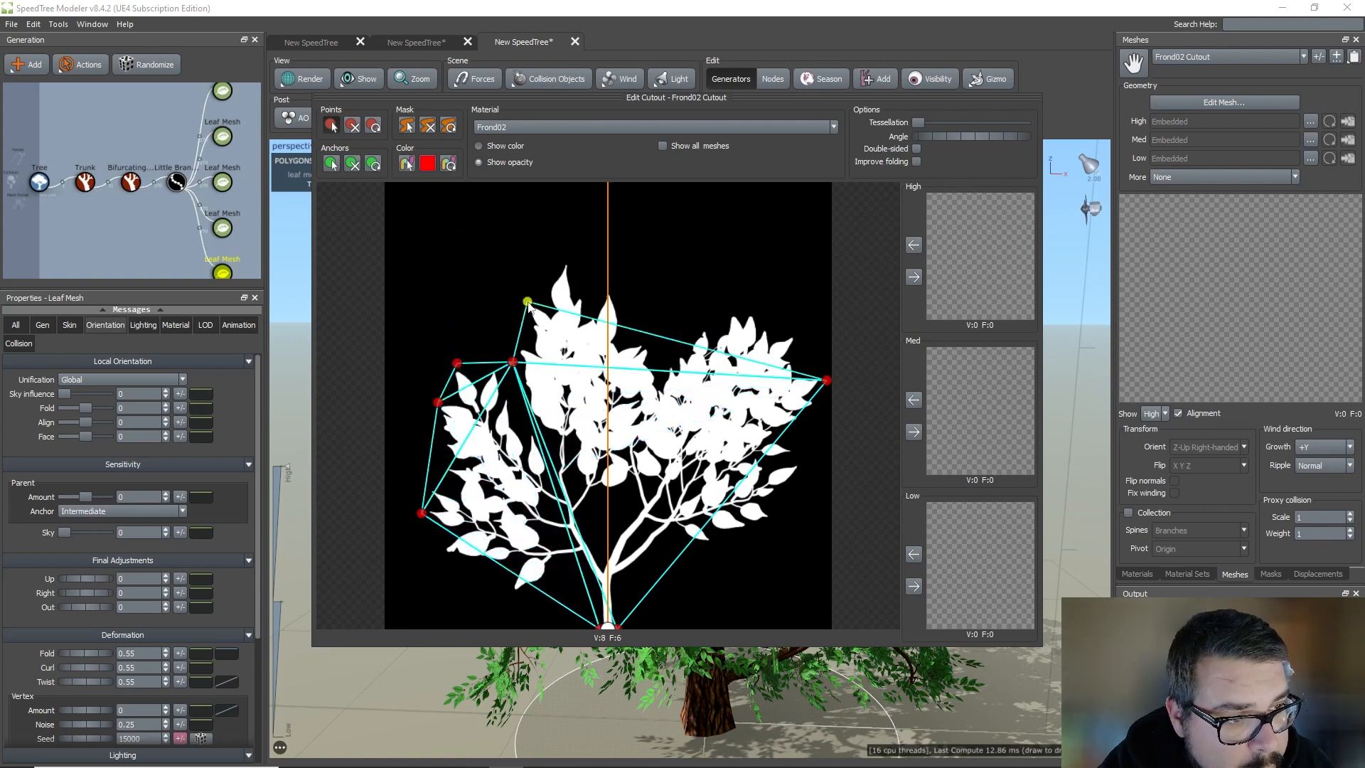
left_click(566, 257)
left_click(610, 292)
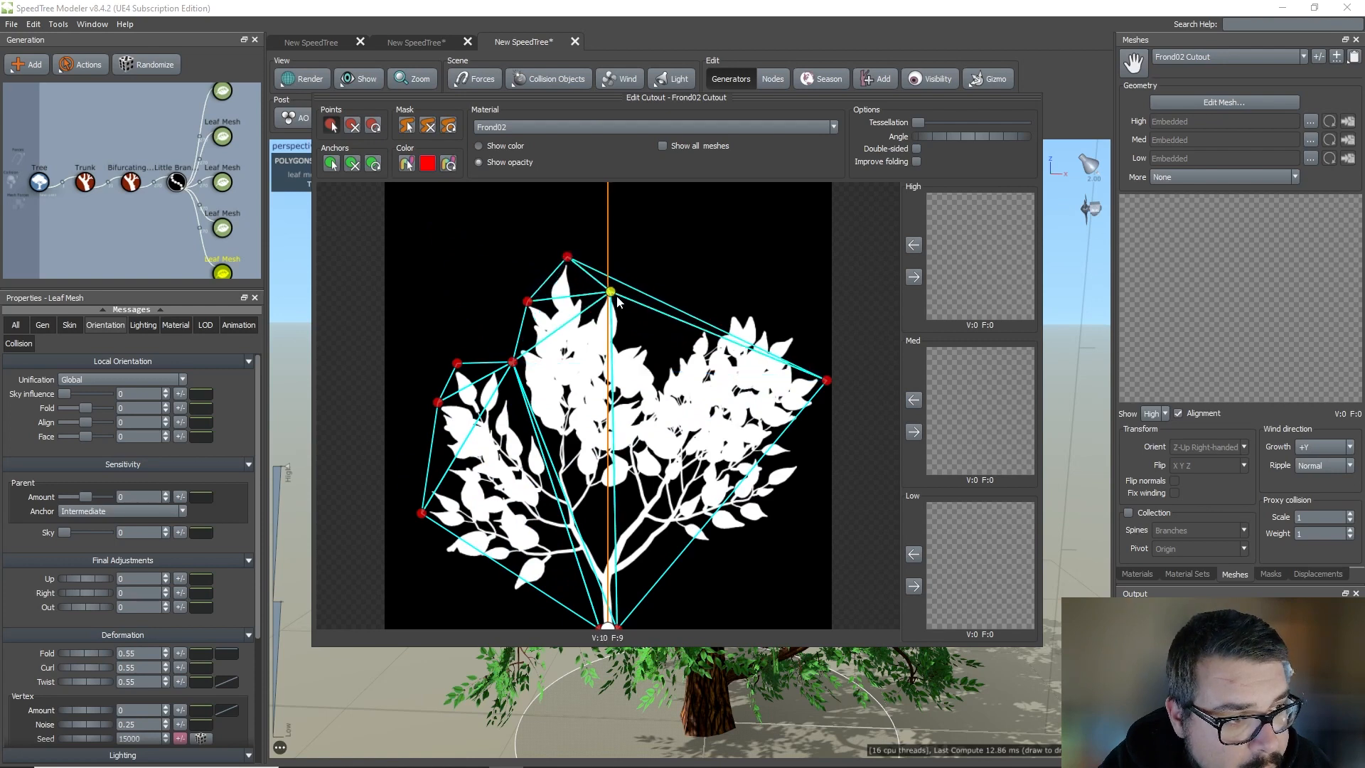
left_click(664, 347)
left_click_drag(664, 347, 666, 356)
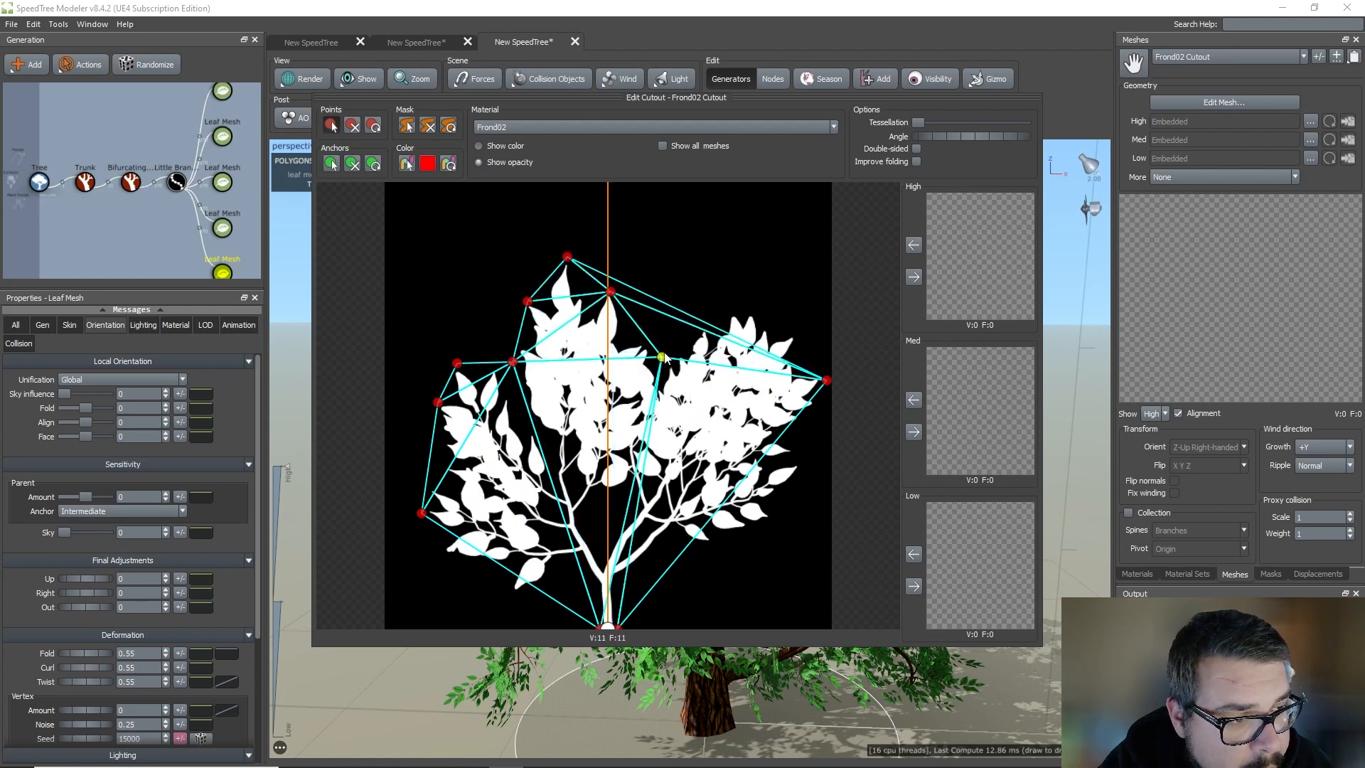
left_click(706, 321)
left_click(757, 301)
left_click_drag(757, 300, 773, 307)
Add outline points along the underside of the right twigs, at the stem, and beneath the left leaf cluster.
left_click(711, 552)
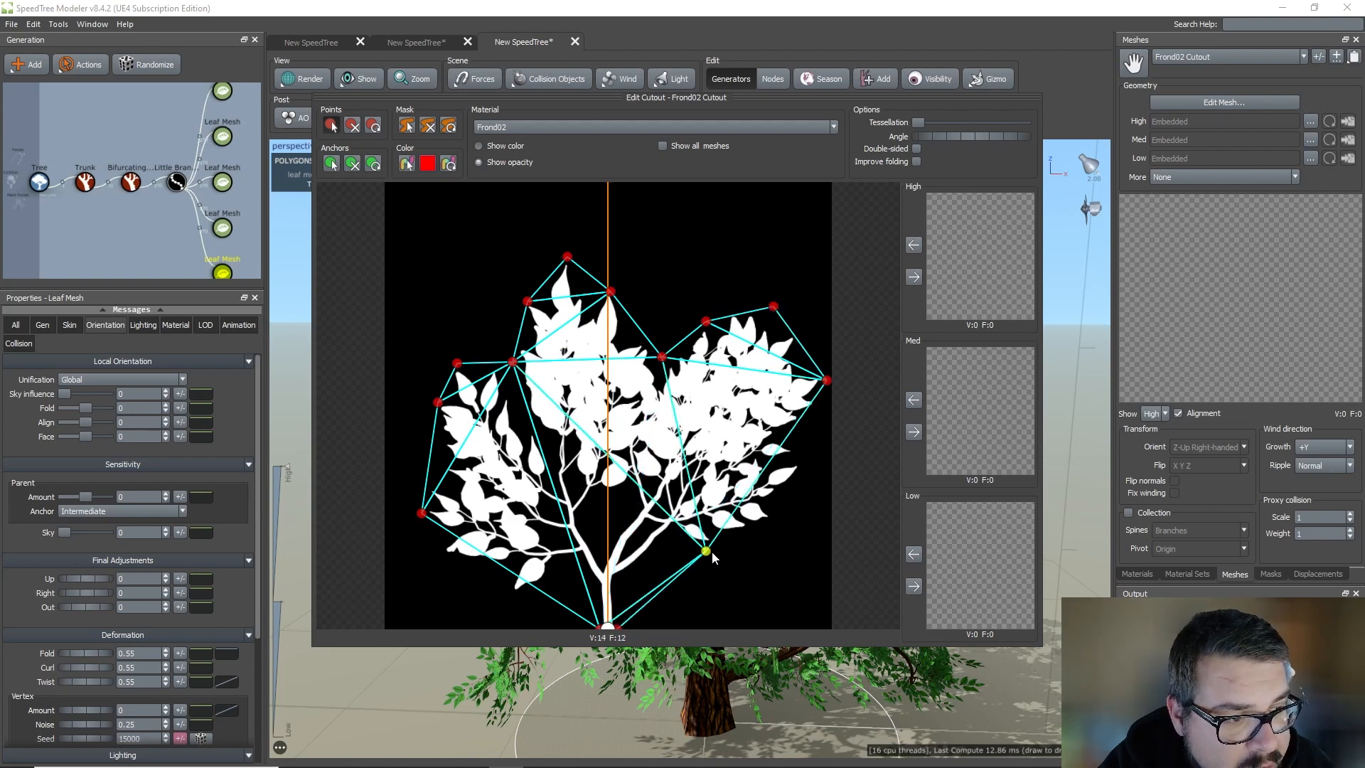
left_click_drag(711, 552, 782, 517)
left_click(705, 547)
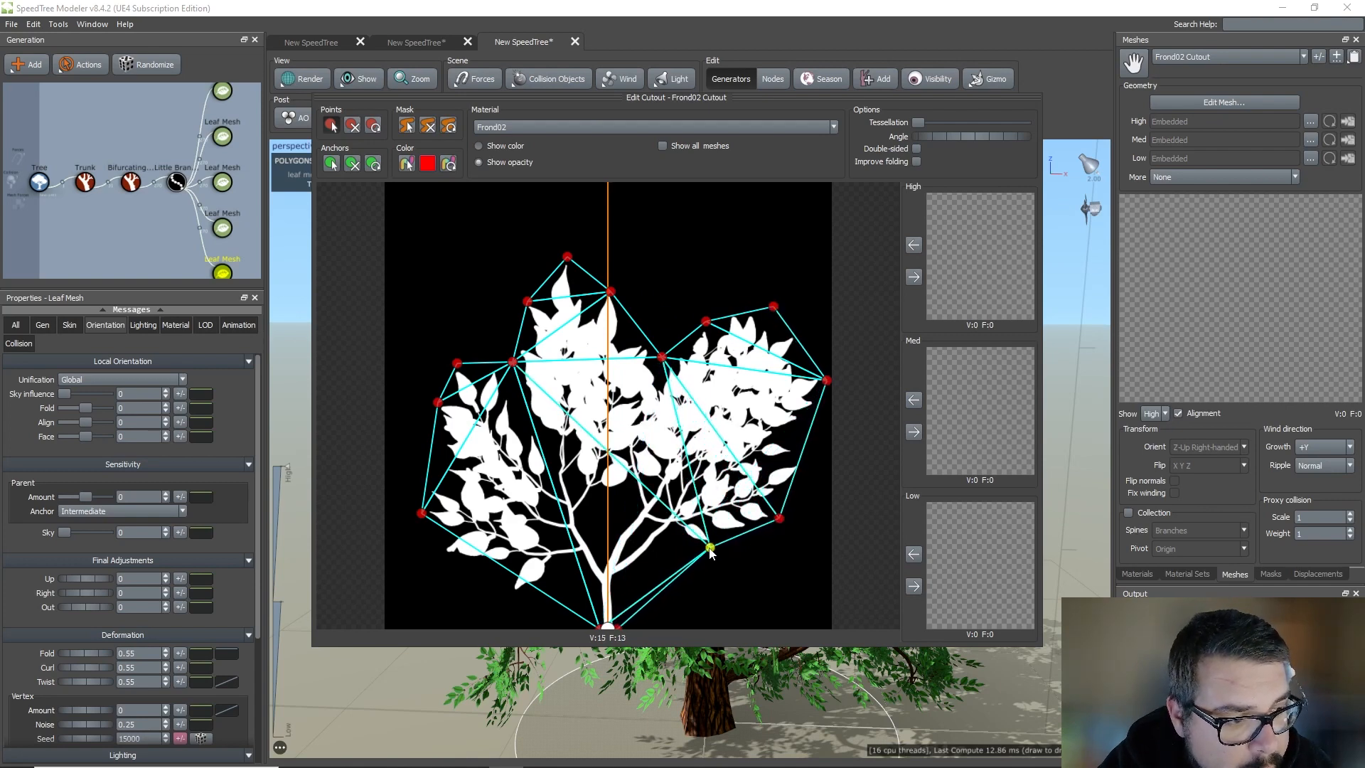
left_click(651, 560)
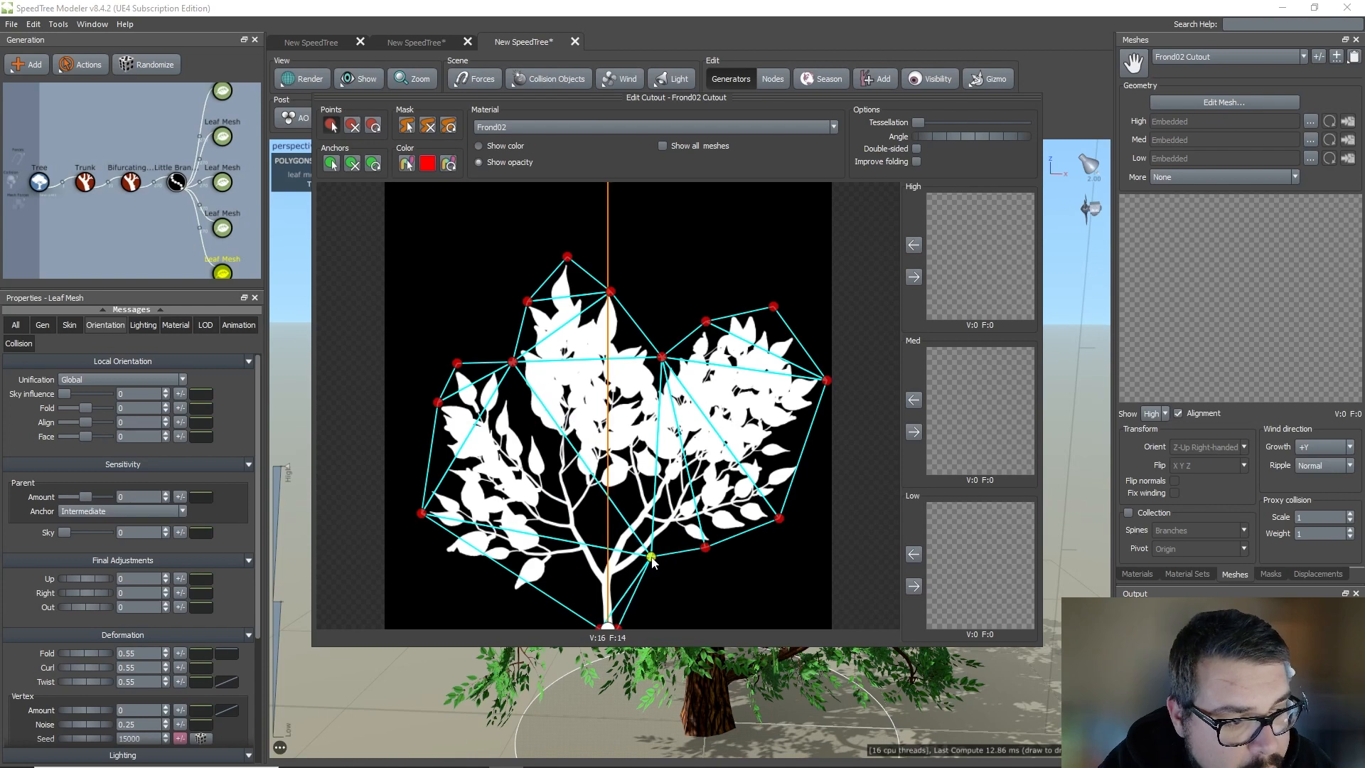
left_click(616, 585)
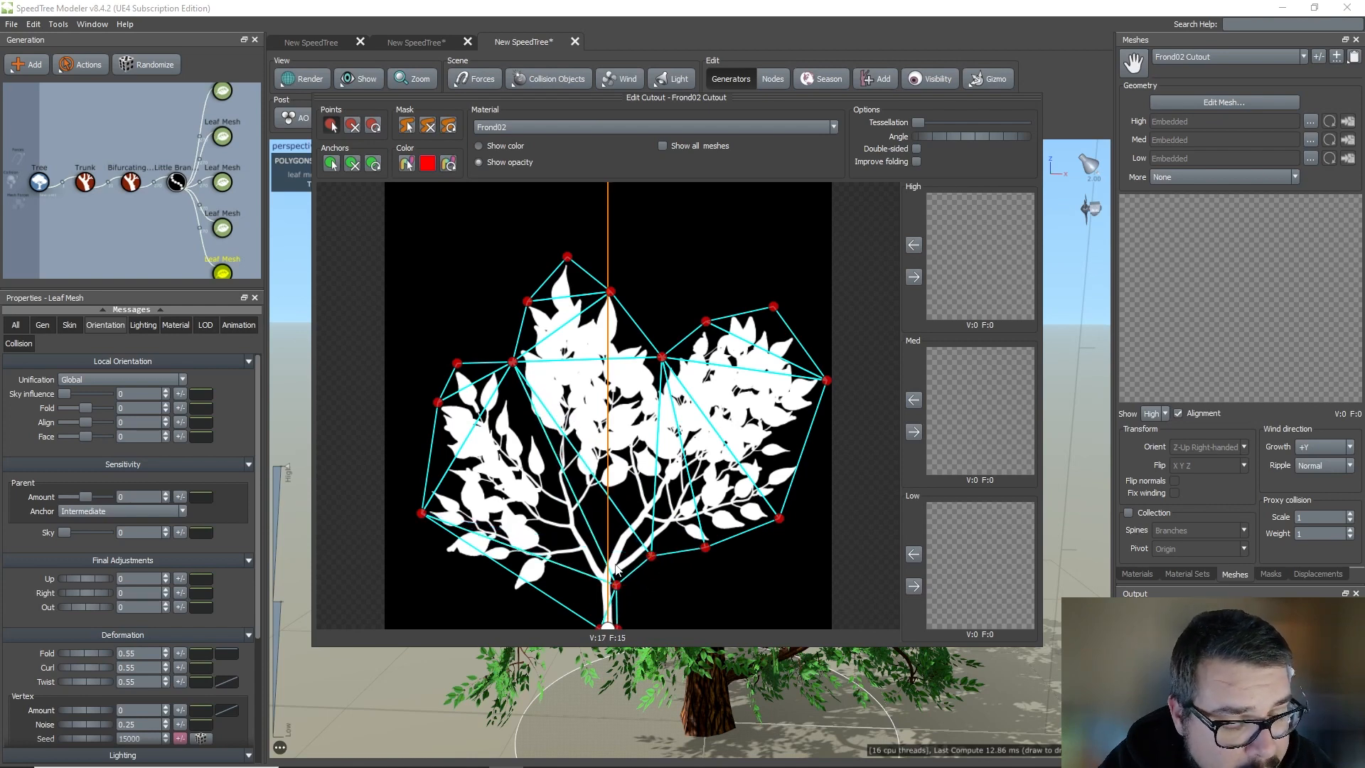
left_click_drag(535, 586, 573, 570)
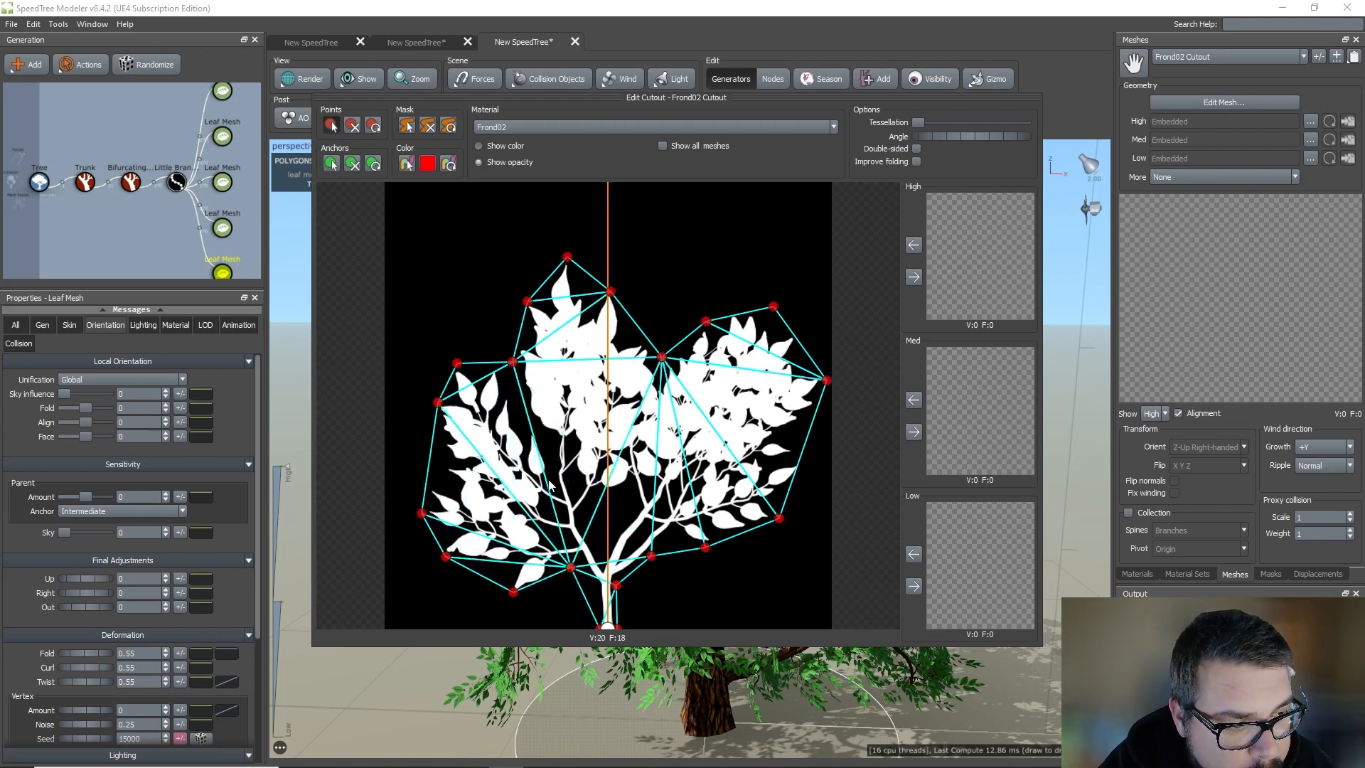
Add interior points across the left, central and right leaf clusters and the branch gaps of the Frond02 cutout.
left_click(517, 509)
left_click(489, 437)
left_click(575, 393)
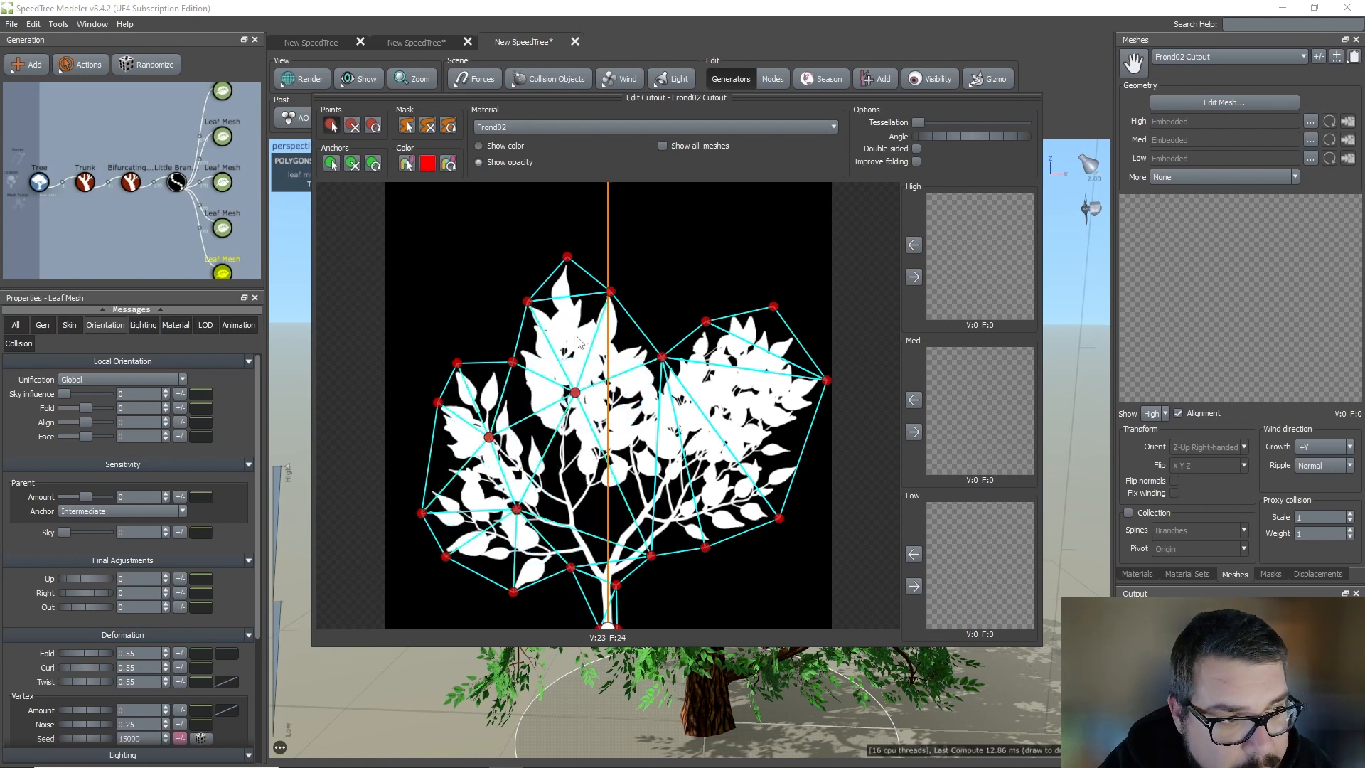
left_click(583, 496)
left_click(652, 423)
left_click(733, 402)
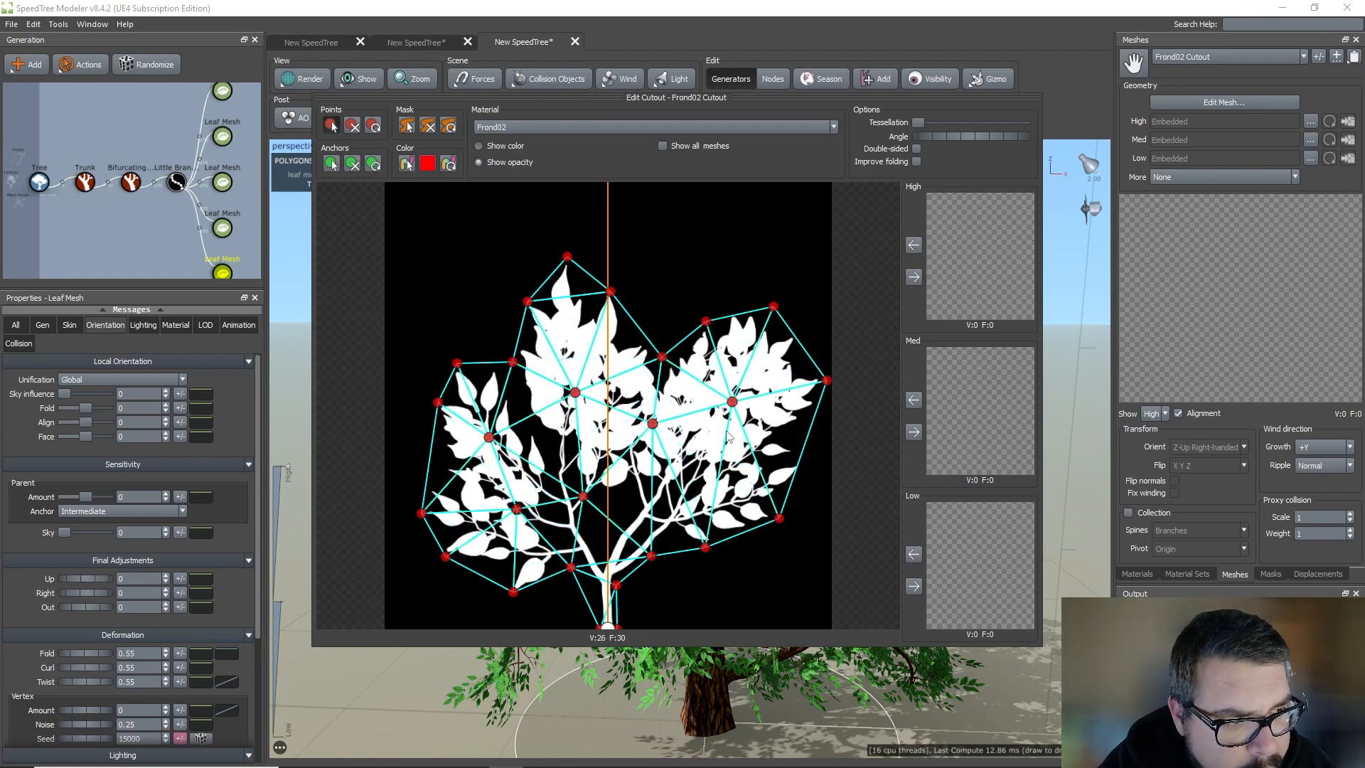
left_click(685, 479)
left_click(757, 446)
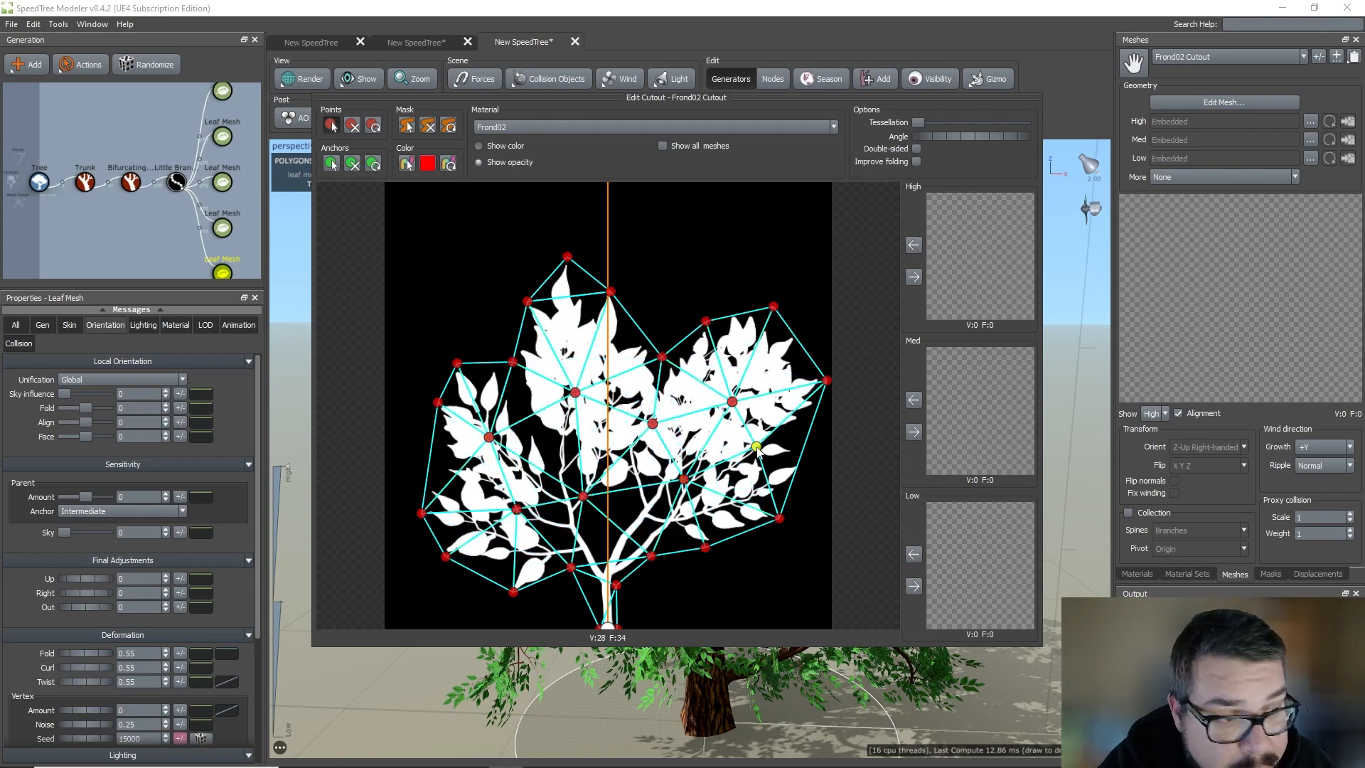
left_click(635, 495)
left_click(534, 436)
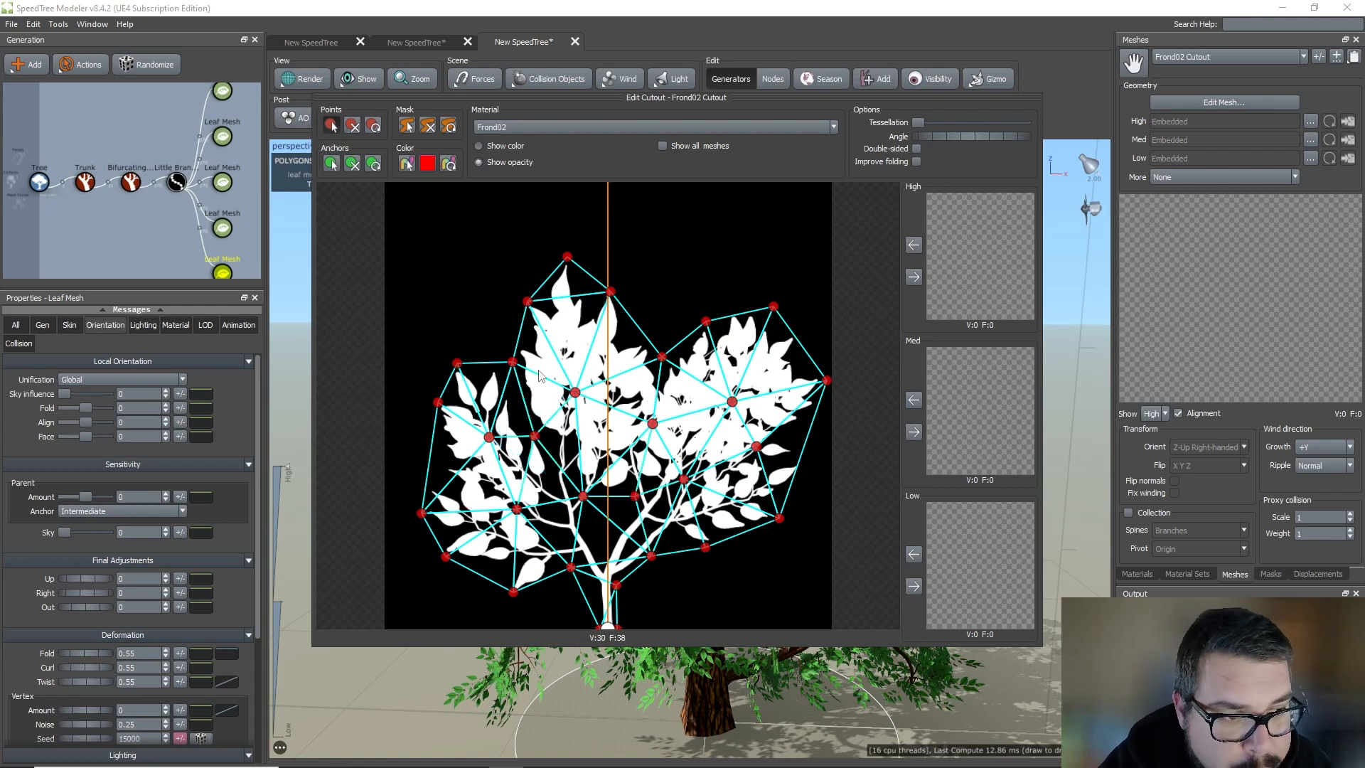
Store the Frond02 cutout as its Low, Med and High meshes and close the cutout editor.
left_click(913, 586)
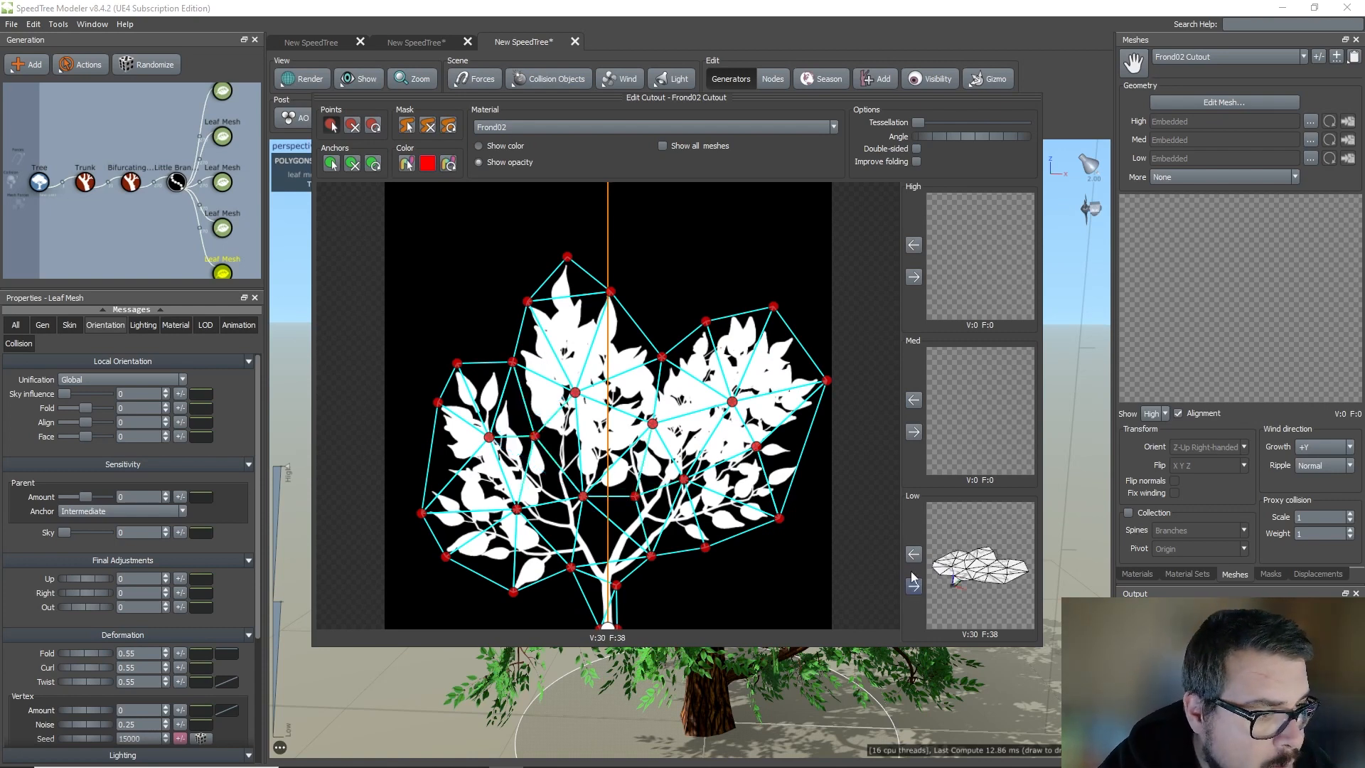
left_click(914, 432)
left_click(915, 279)
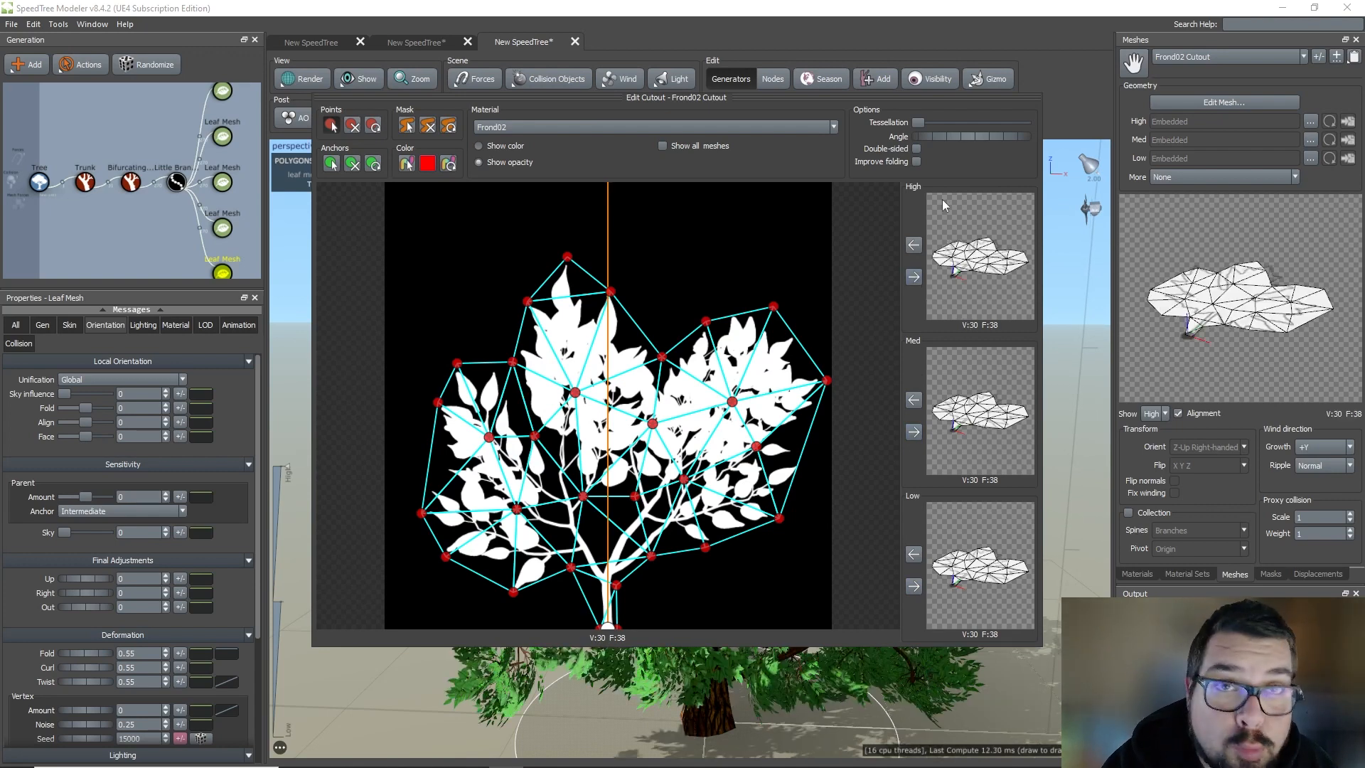
left_click(1080, 77)
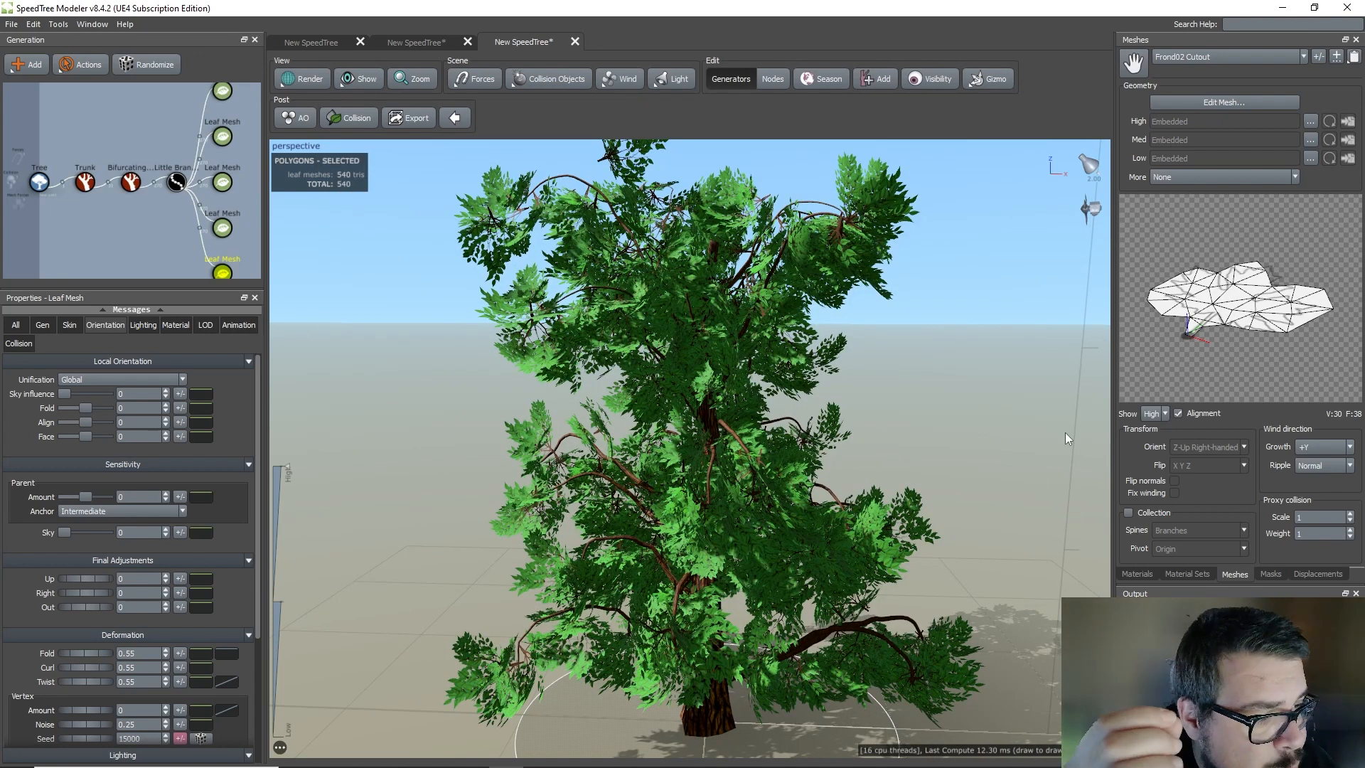
Start a cutout mesh for the Frond03 material and move its anchor to the stem base.
left_click(1137, 573)
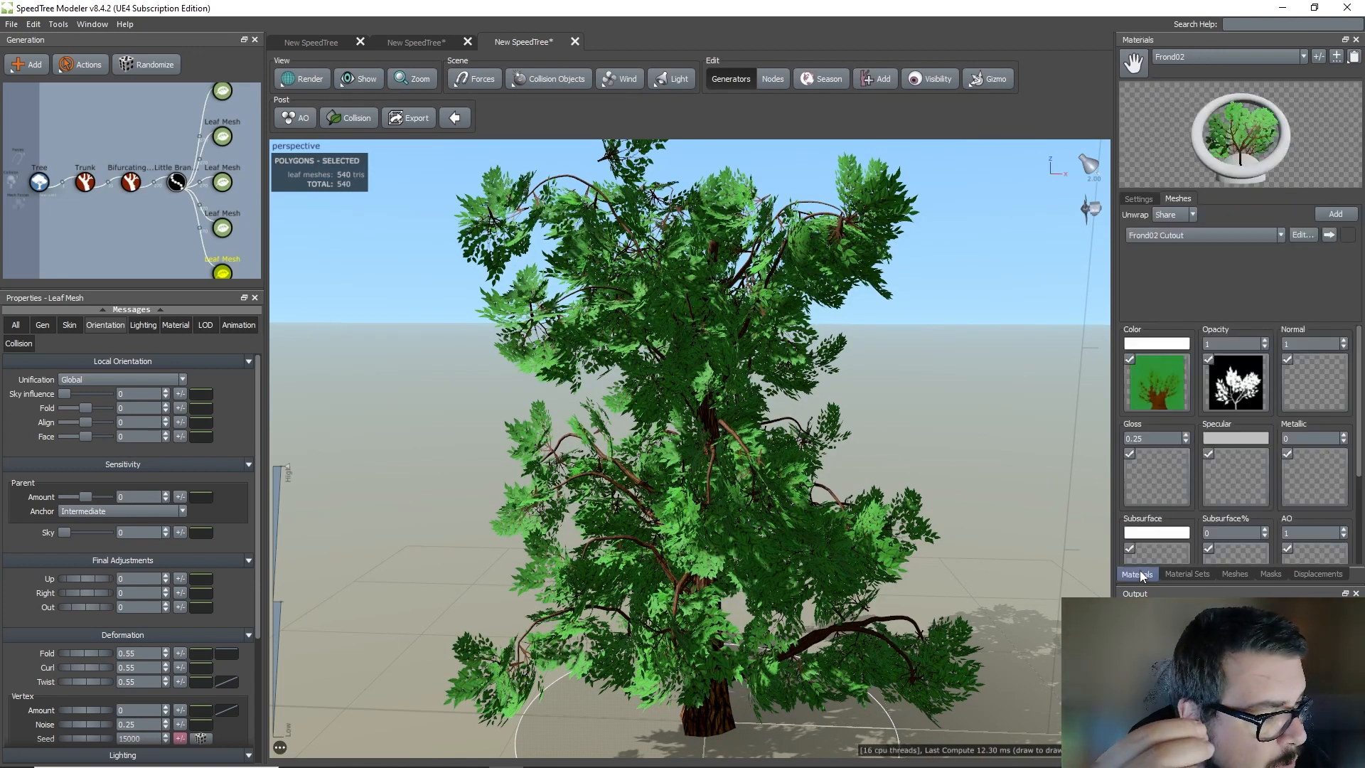
left_click(1209, 58)
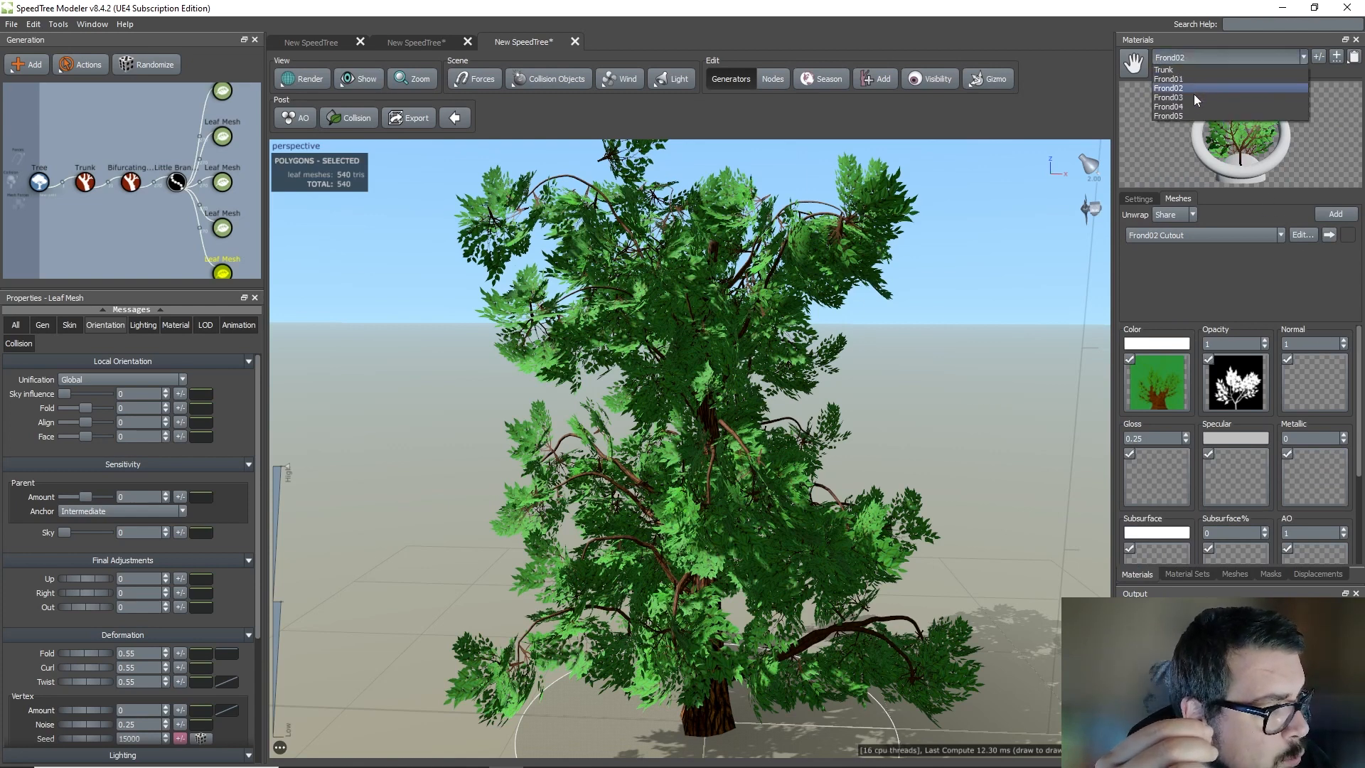
left_click(1184, 96)
left_click(1302, 234)
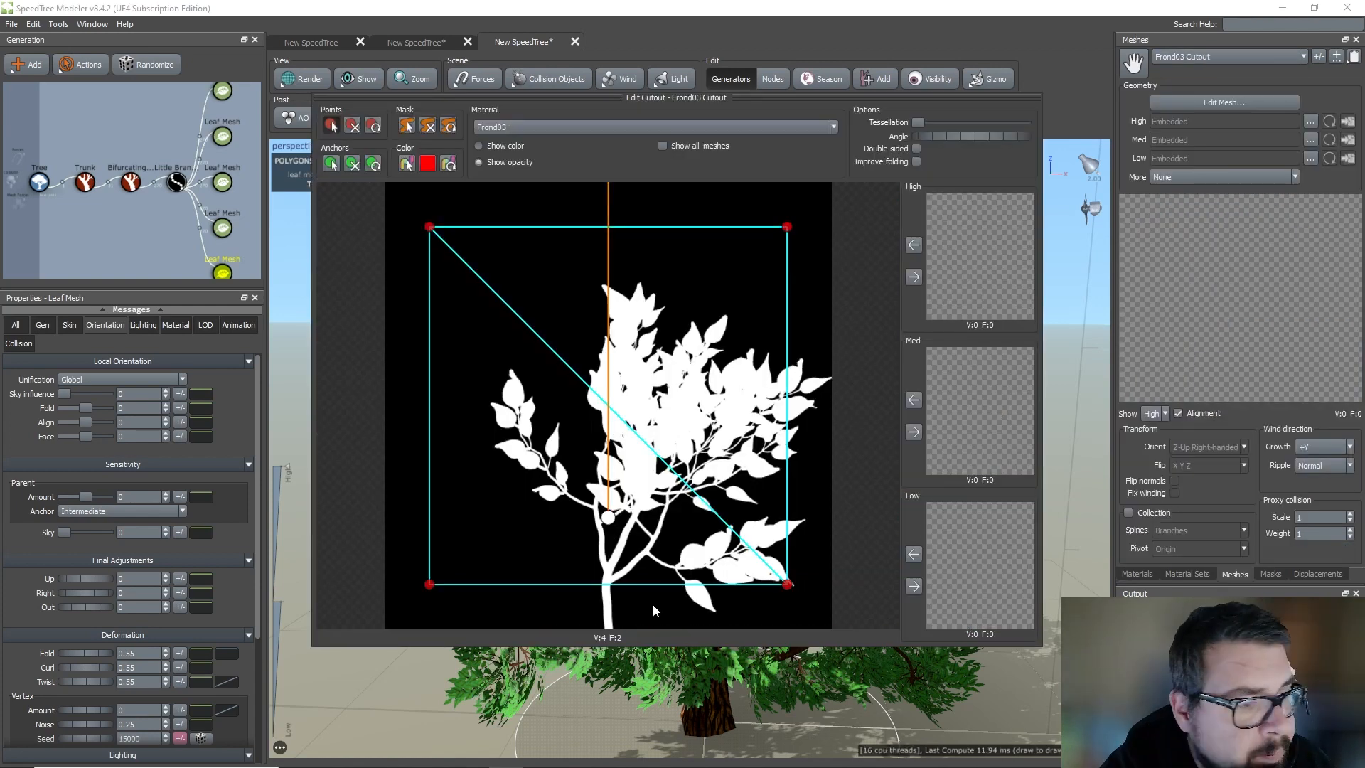
left_click_drag(608, 517, 610, 642)
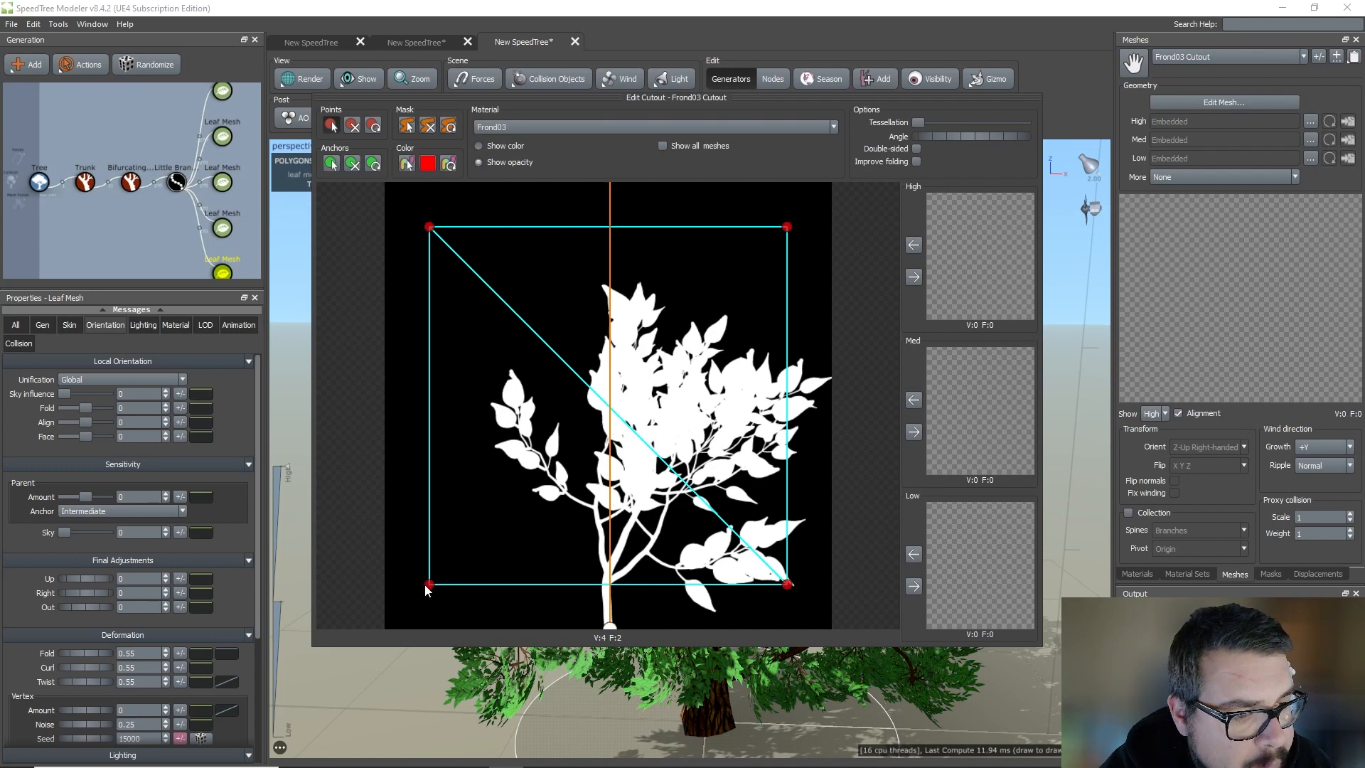
Move the four corners of the Frond03 cutout outline tightly around the lower stem, with the upper-left one at the left twig's fork.
left_click_drag(429, 584, 603, 669)
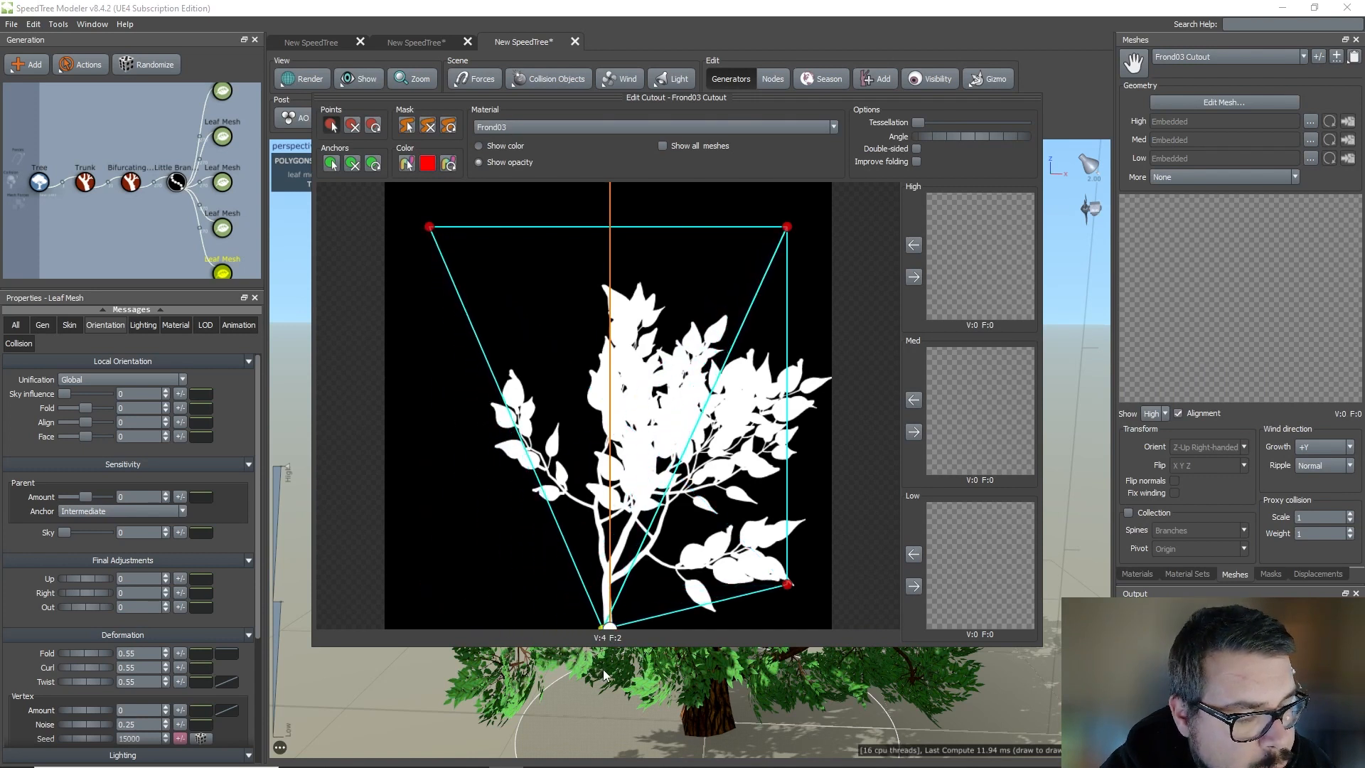
left_click_drag(429, 227, 589, 514)
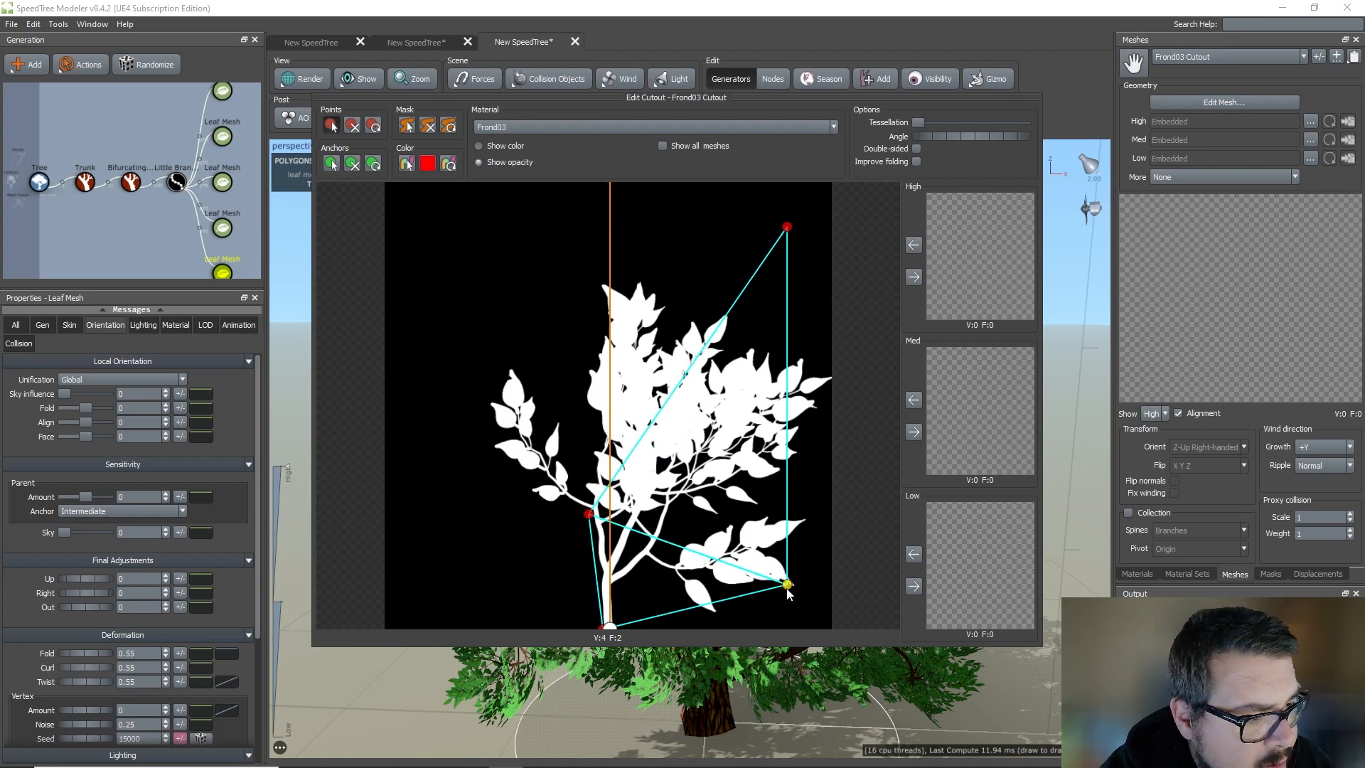
left_click_drag(787, 589, 618, 632)
left_click_drag(787, 227, 619, 596)
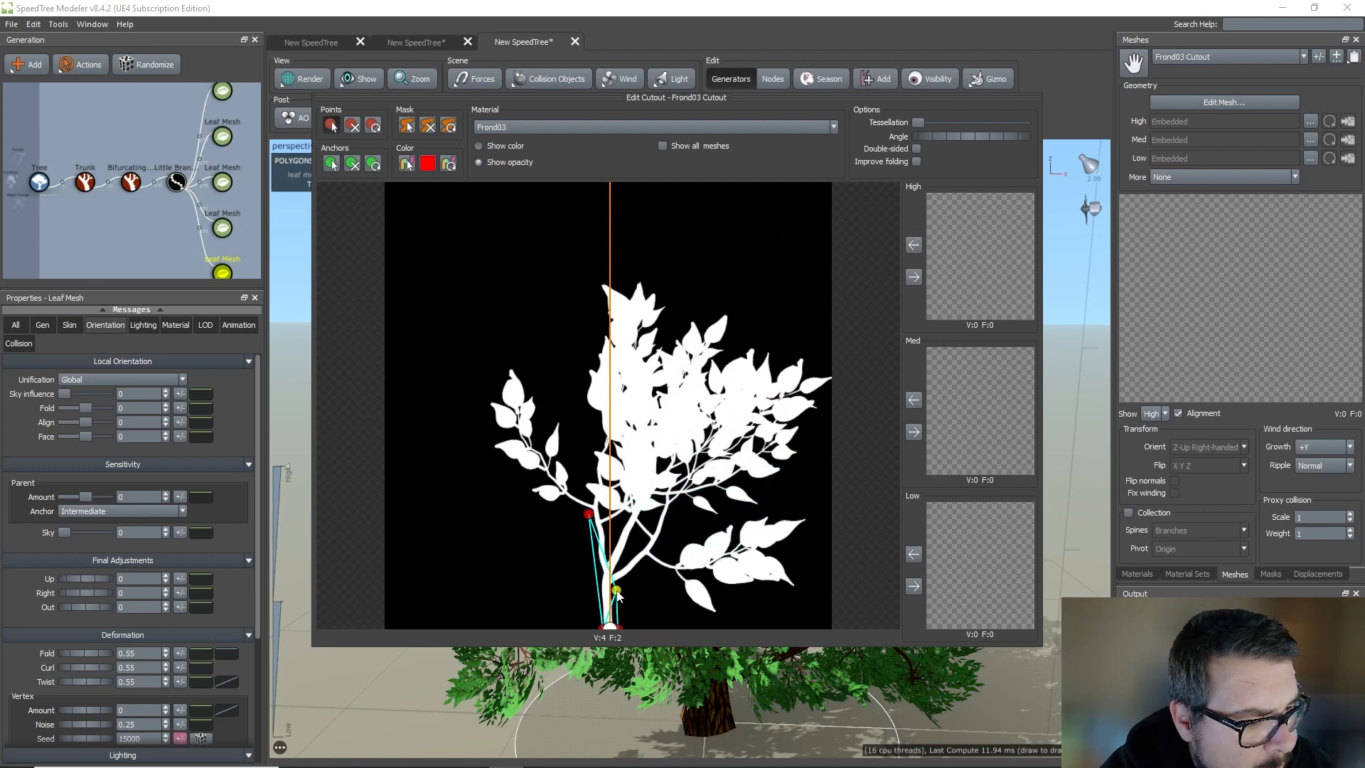
Add outline points along the underside and outer end of the Frond03 frond's lower-right twig.
left_click(647, 567)
left_click(691, 606)
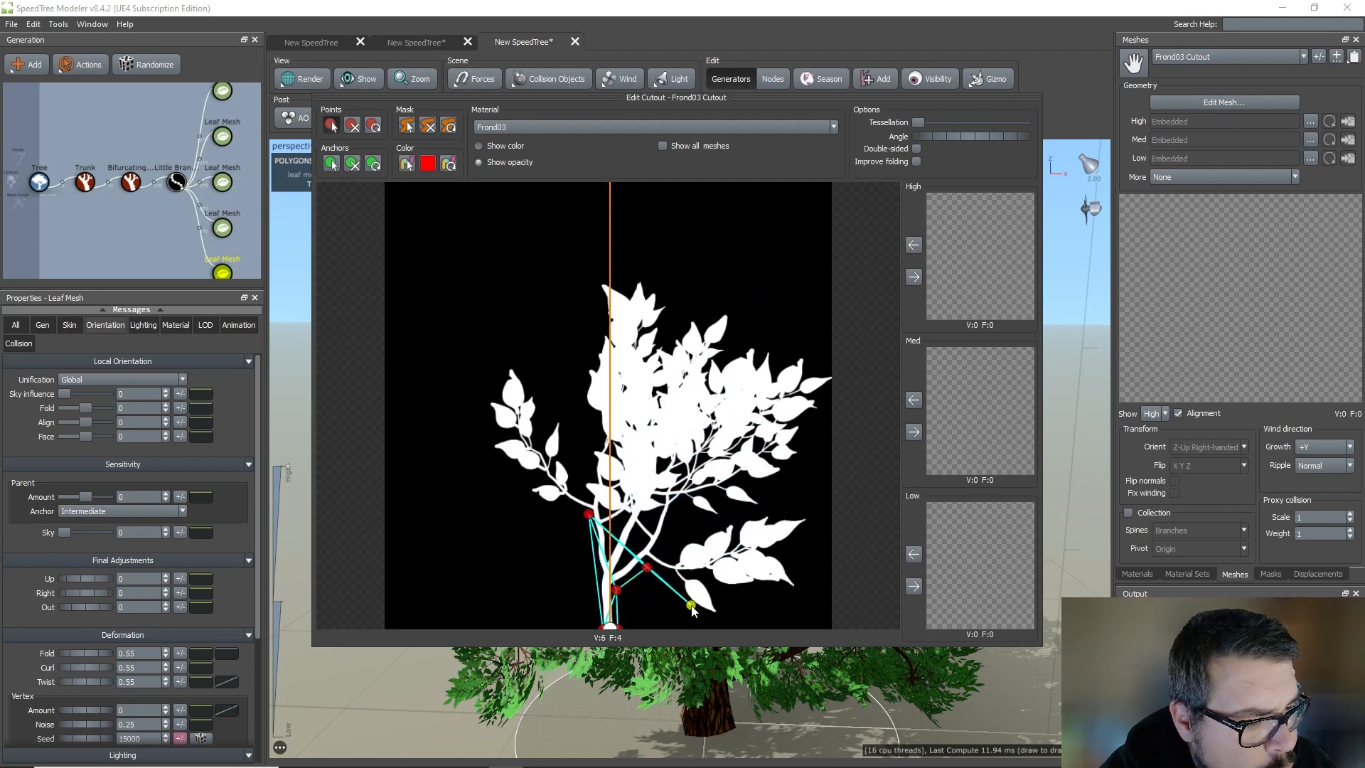
left_click(718, 618)
left_click(803, 592)
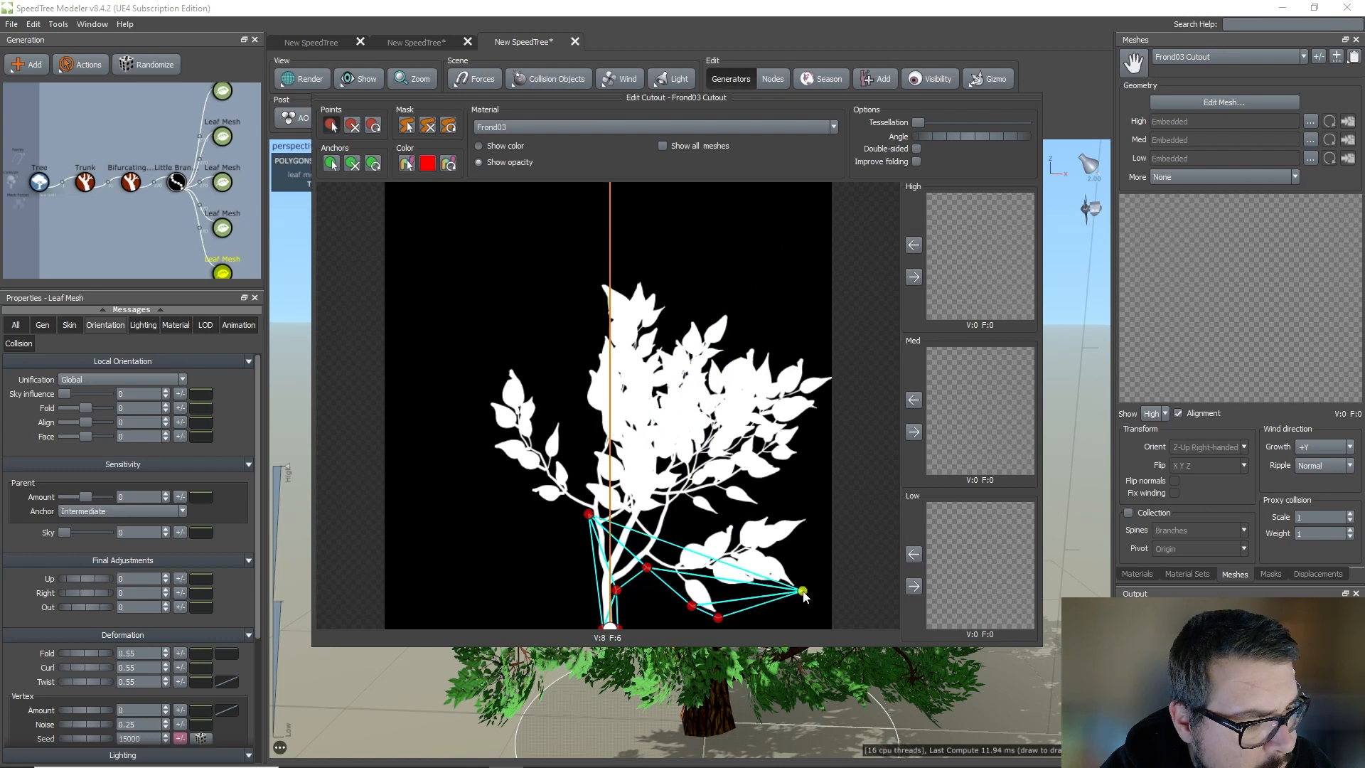
left_click(811, 520)
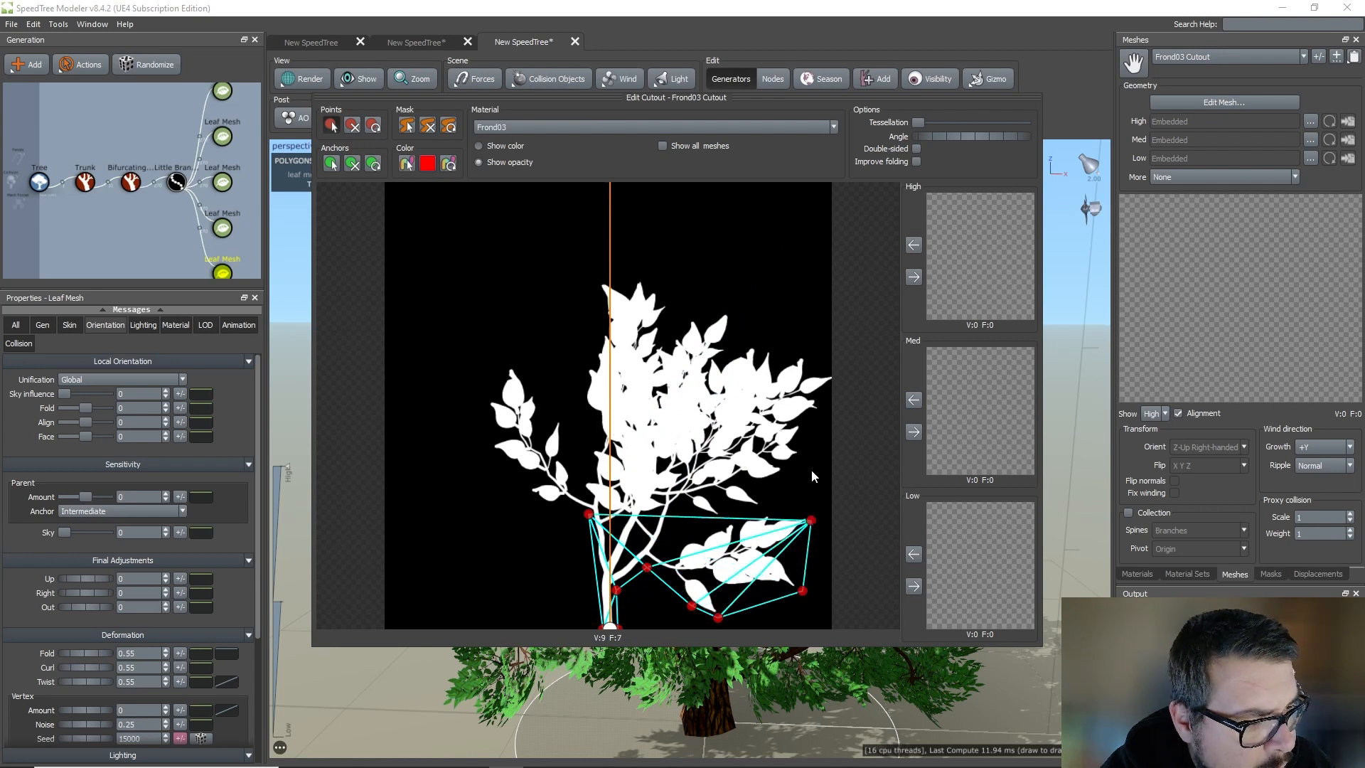
Extend the Frond03 outline with points above the lower-right twig, at the right tip and top, and around the left twig.
left_click_drag(784, 495, 840, 396)
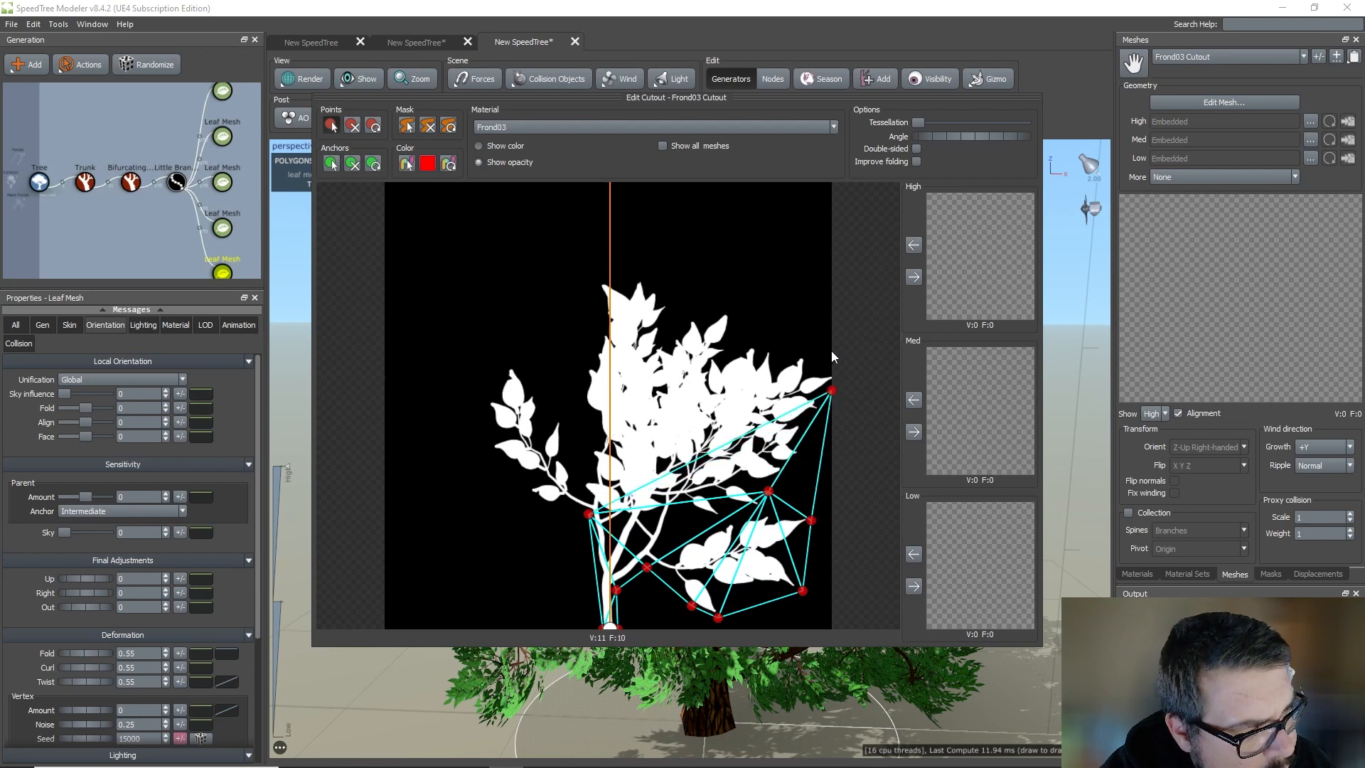
left_click(833, 357)
left_click_drag(739, 340, 603, 267)
left_click_drag(598, 313, 579, 454)
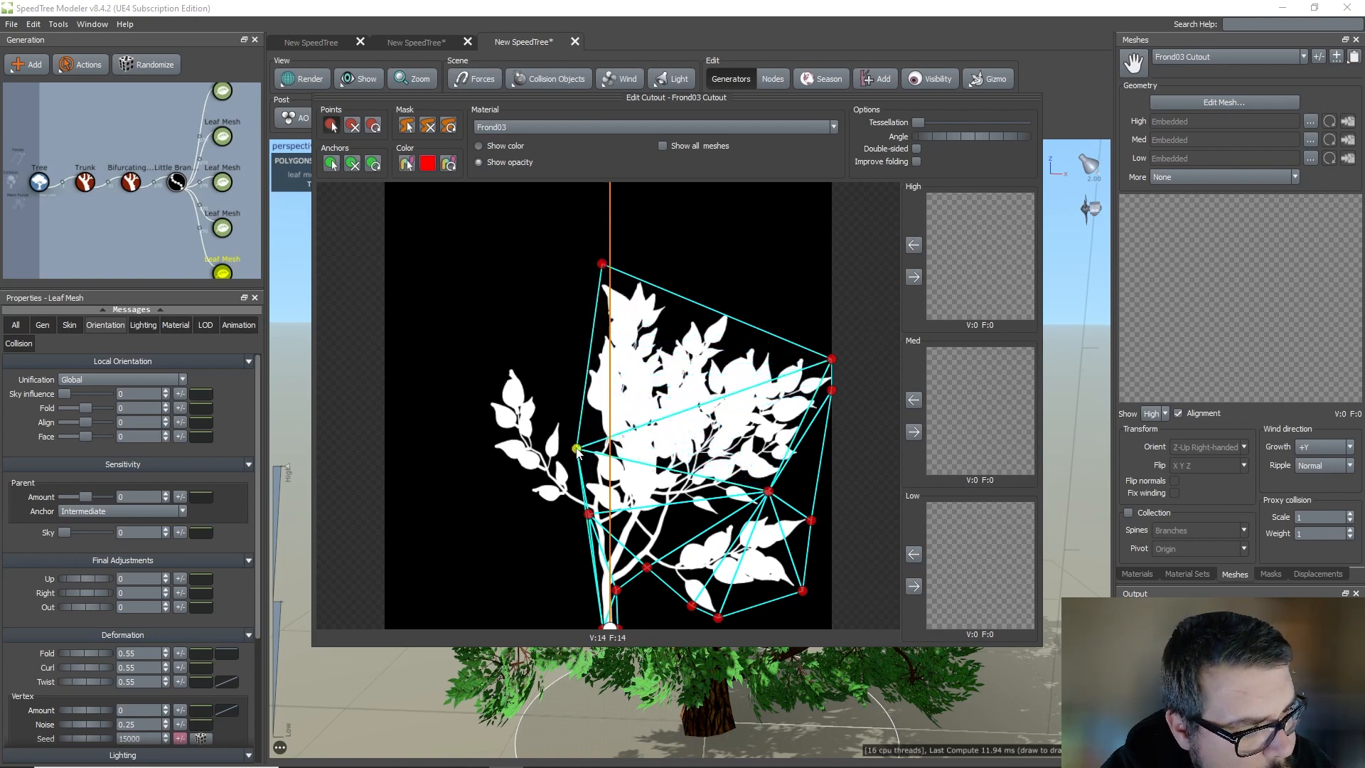
left_click_drag(536, 373, 592, 547)
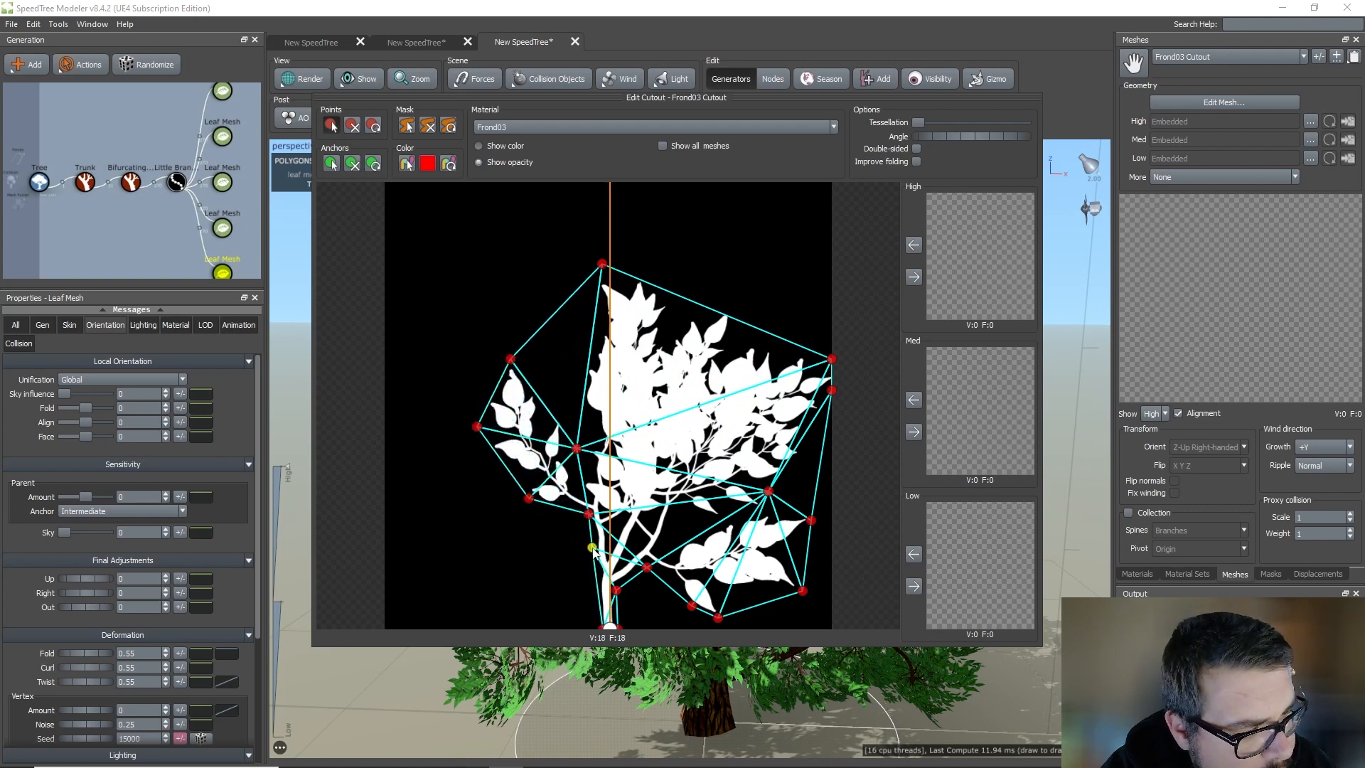
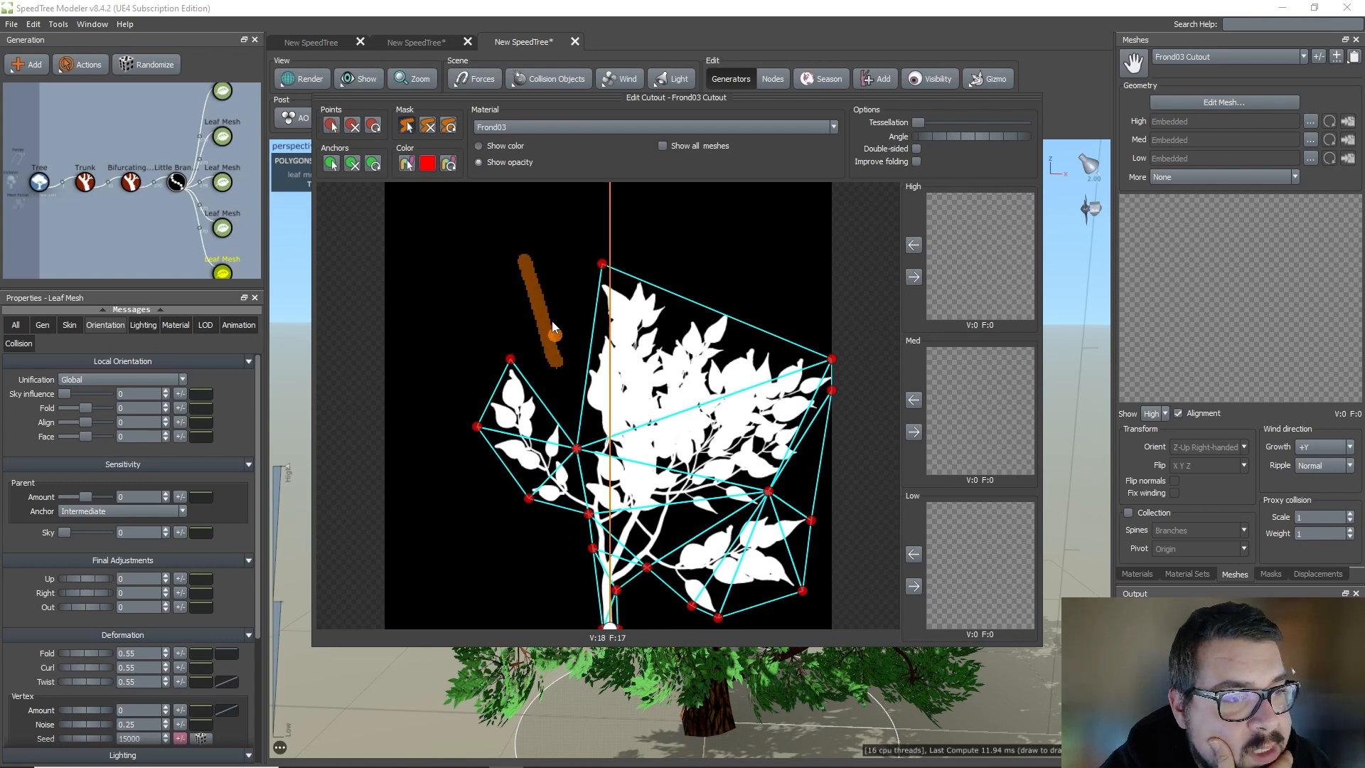
Add interior points through the upper-right and central foliage of the Frond03 cutout, plus an outline point on its upper-left edge.
left_click(667, 367)
left_click(752, 401)
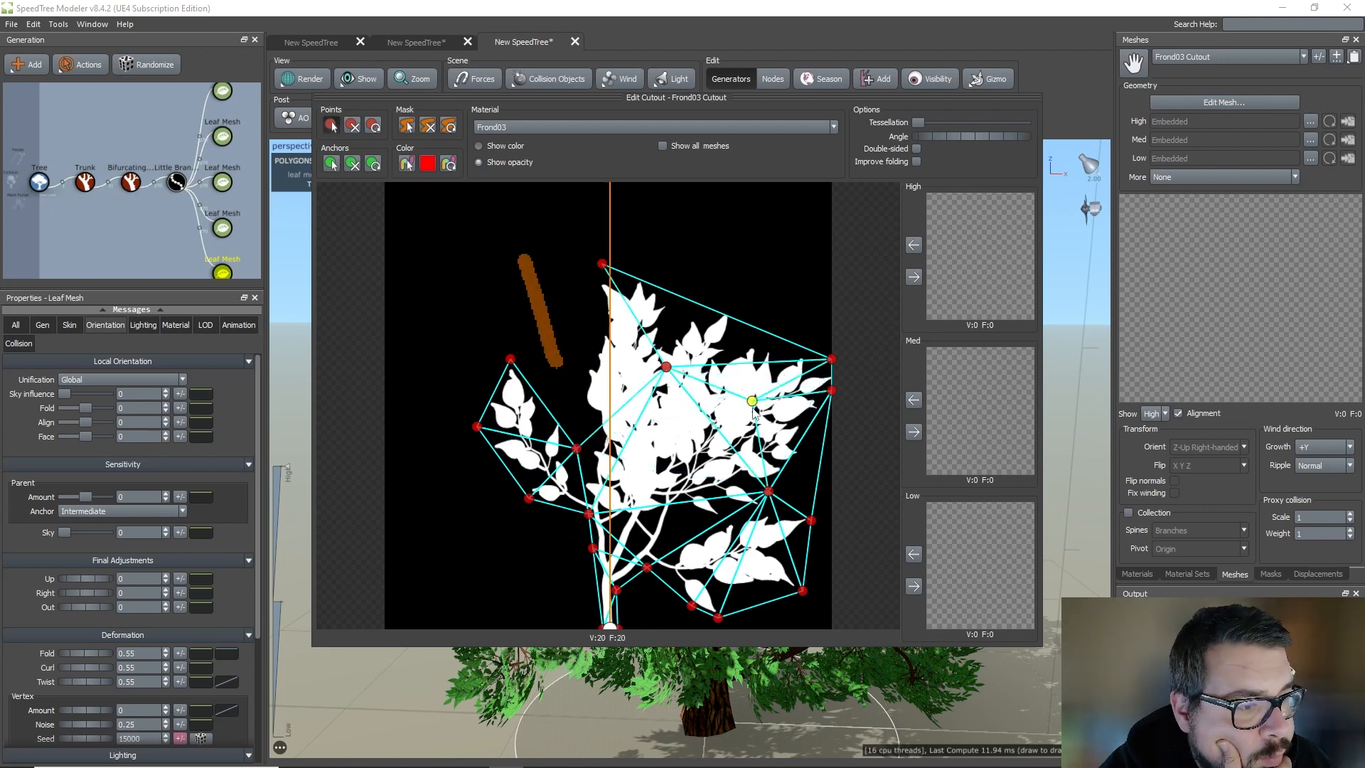
left_click(719, 454)
left_click(661, 469)
left_click_drag(596, 366, 591, 348)
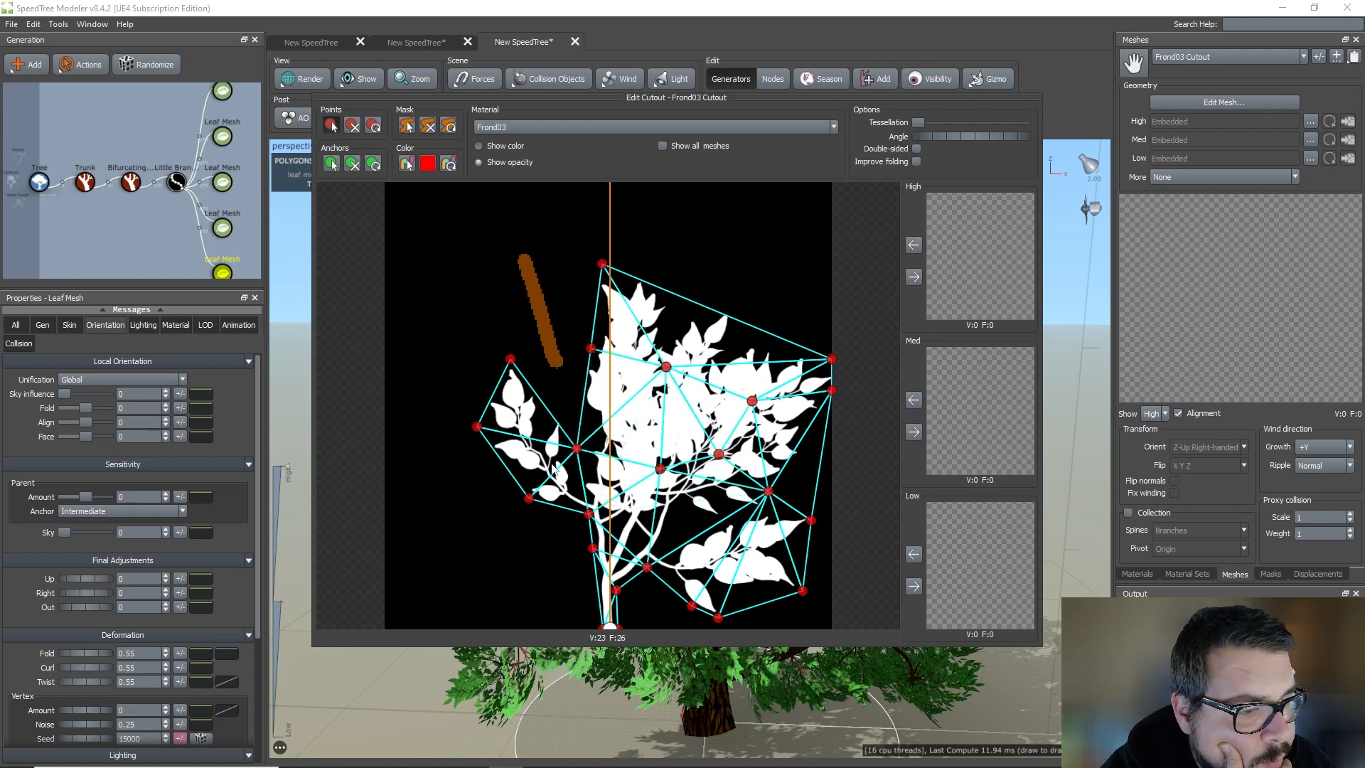
Add Frond03 cutout points on both side twigs, beside the left twig's gap, at the right edge notch, and in the centre and lower branches.
left_click(526, 440)
left_click(582, 462)
left_click_drag(559, 412, 720, 539)
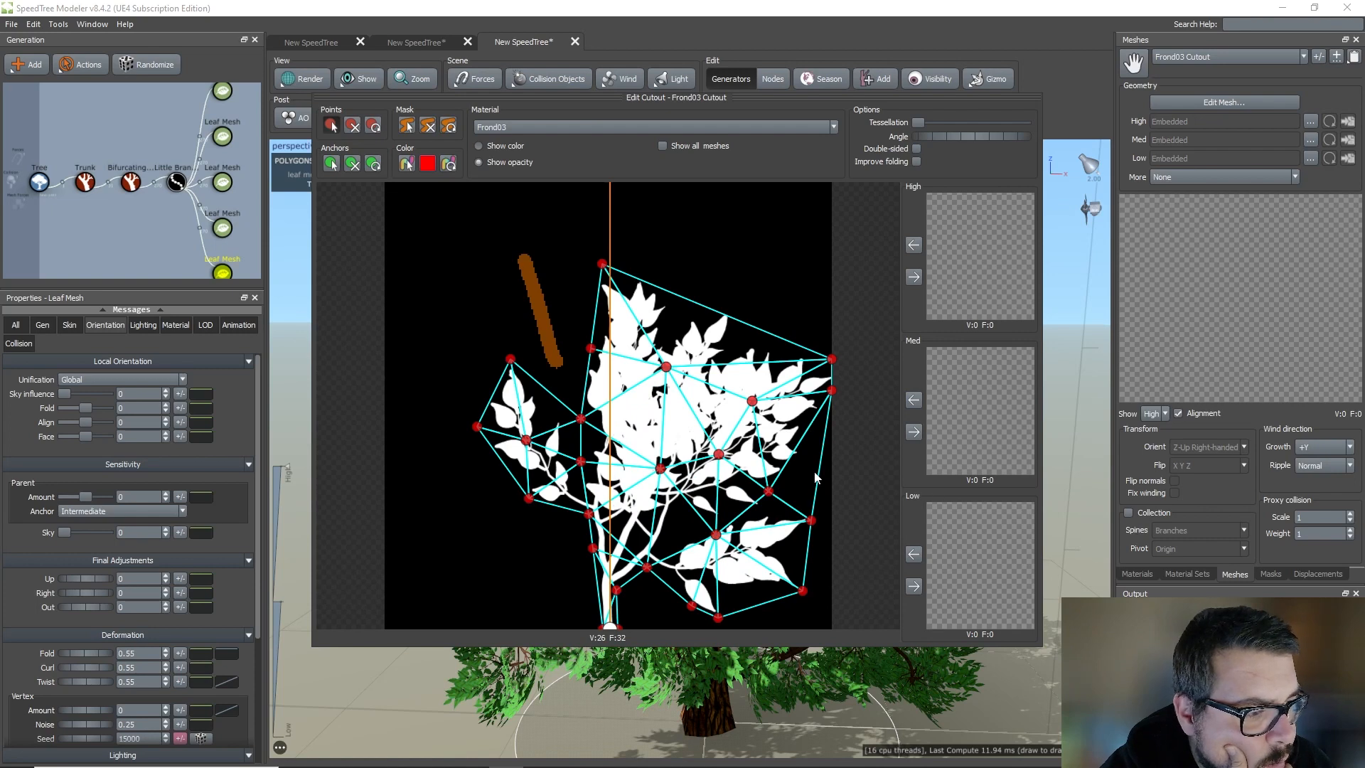
left_click_drag(802, 465, 798, 467)
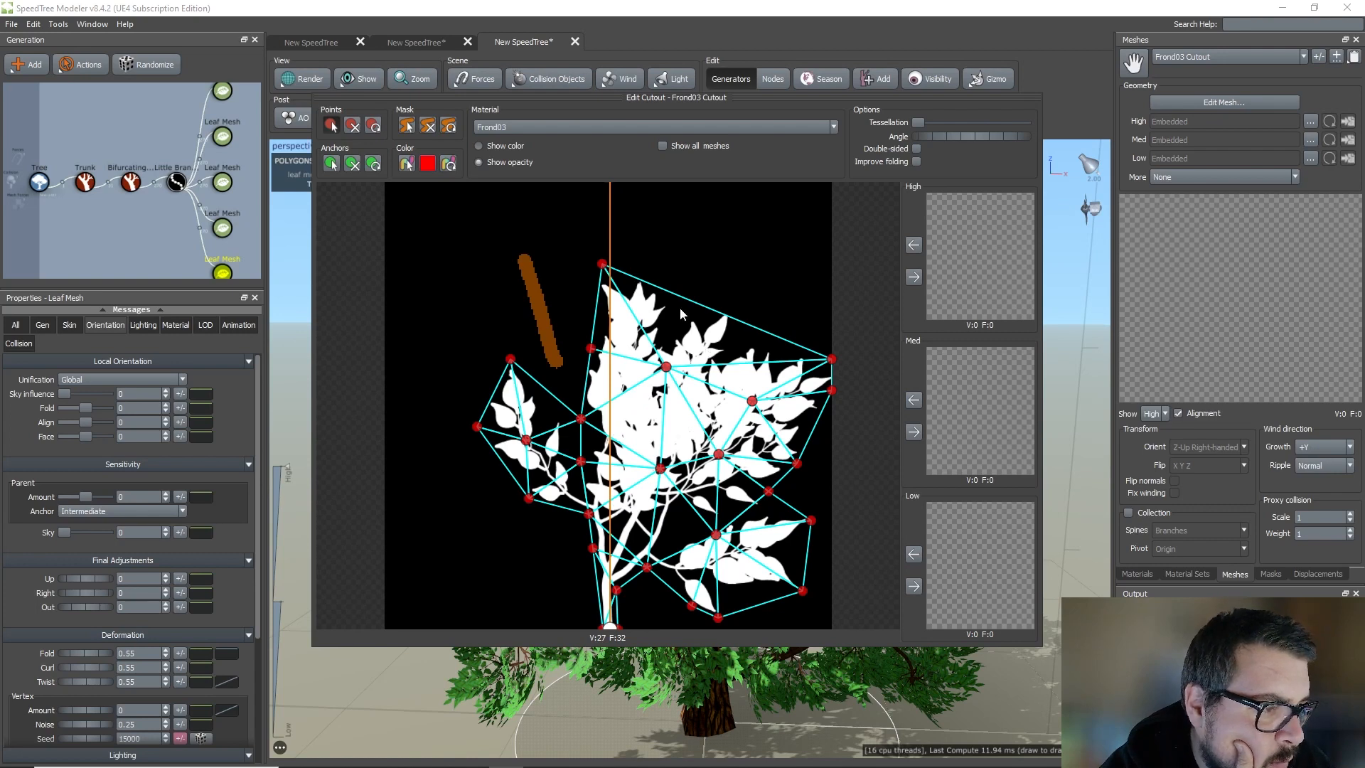
left_click(629, 426)
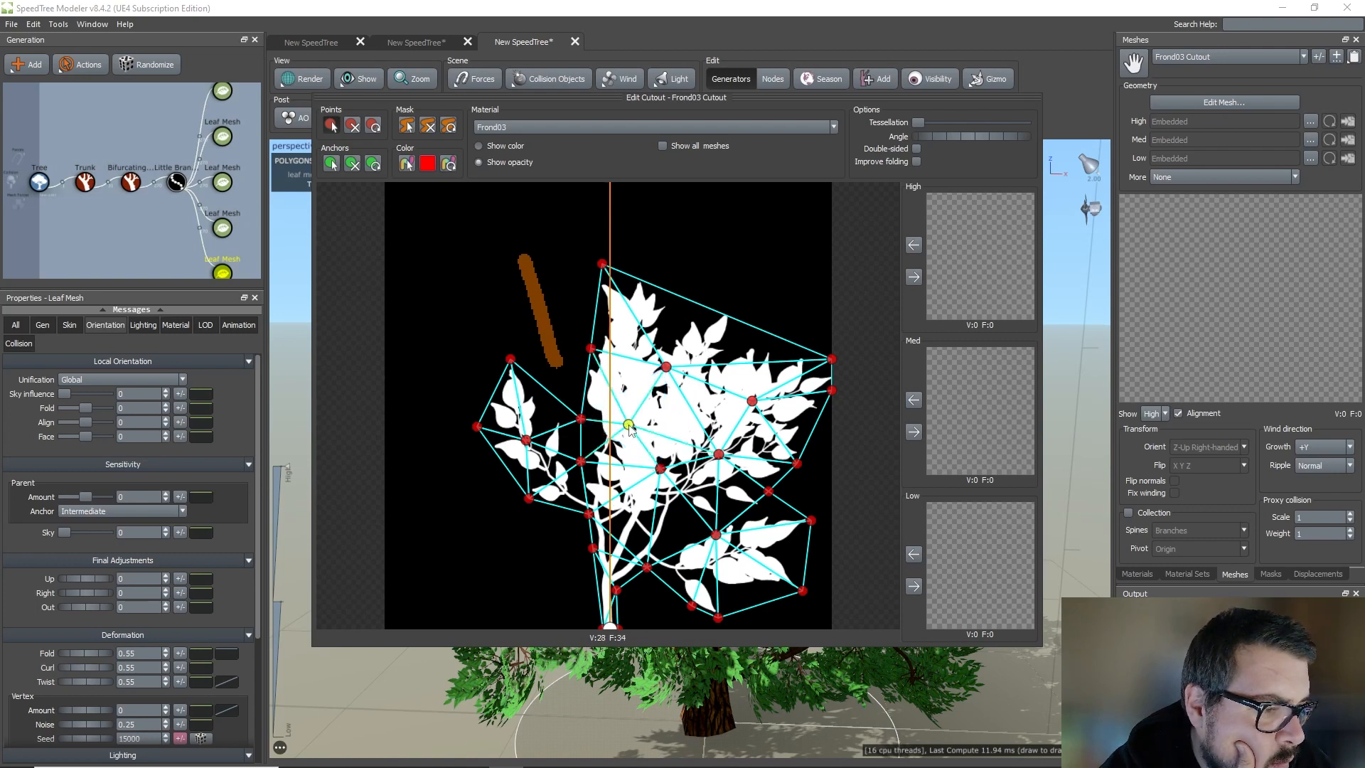
left_click(672, 517)
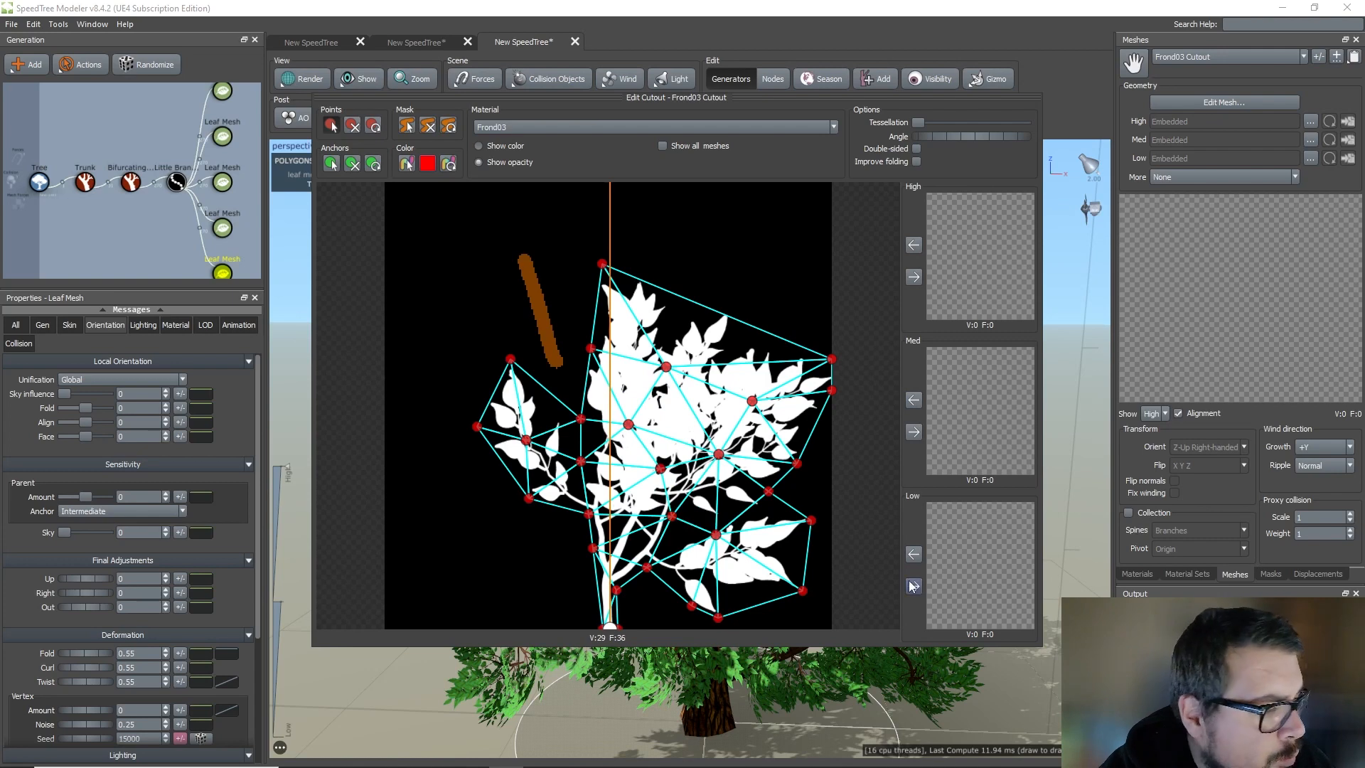
Store the Frond03 cutout as the low, medium and high detail meshes and close the cutout editor.
left_click(916, 432)
left_click(915, 279)
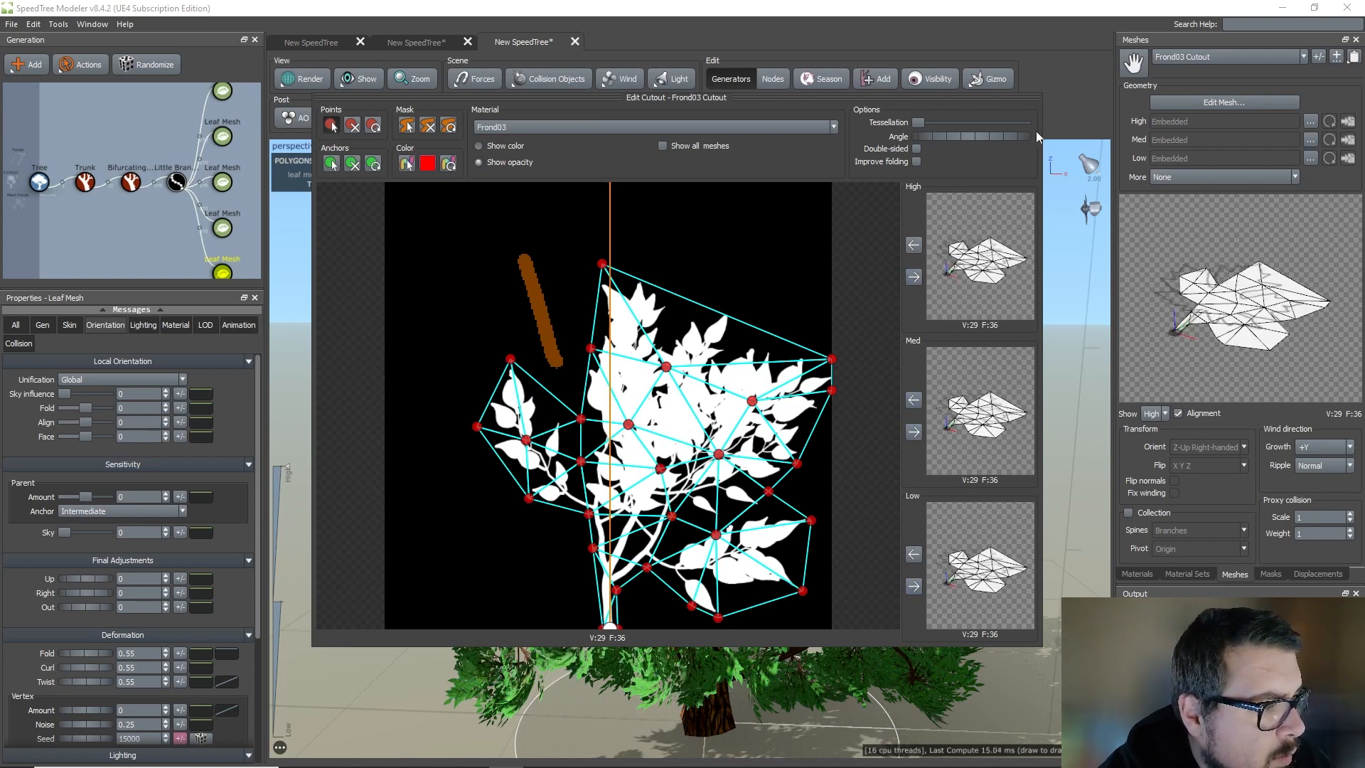
left_click(1074, 117)
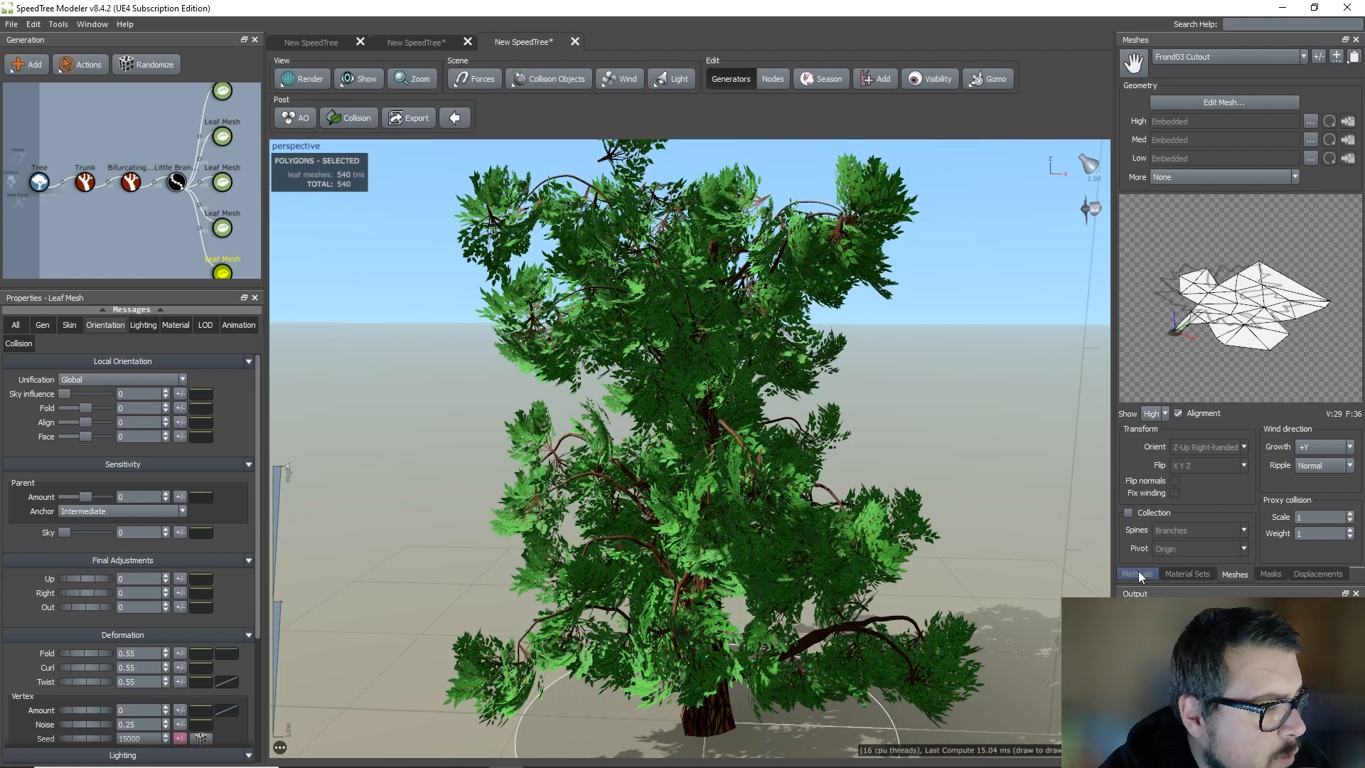
Start a cutout mesh for the Frond04 material and move its anchor to the stem base.
left_click(1238, 54)
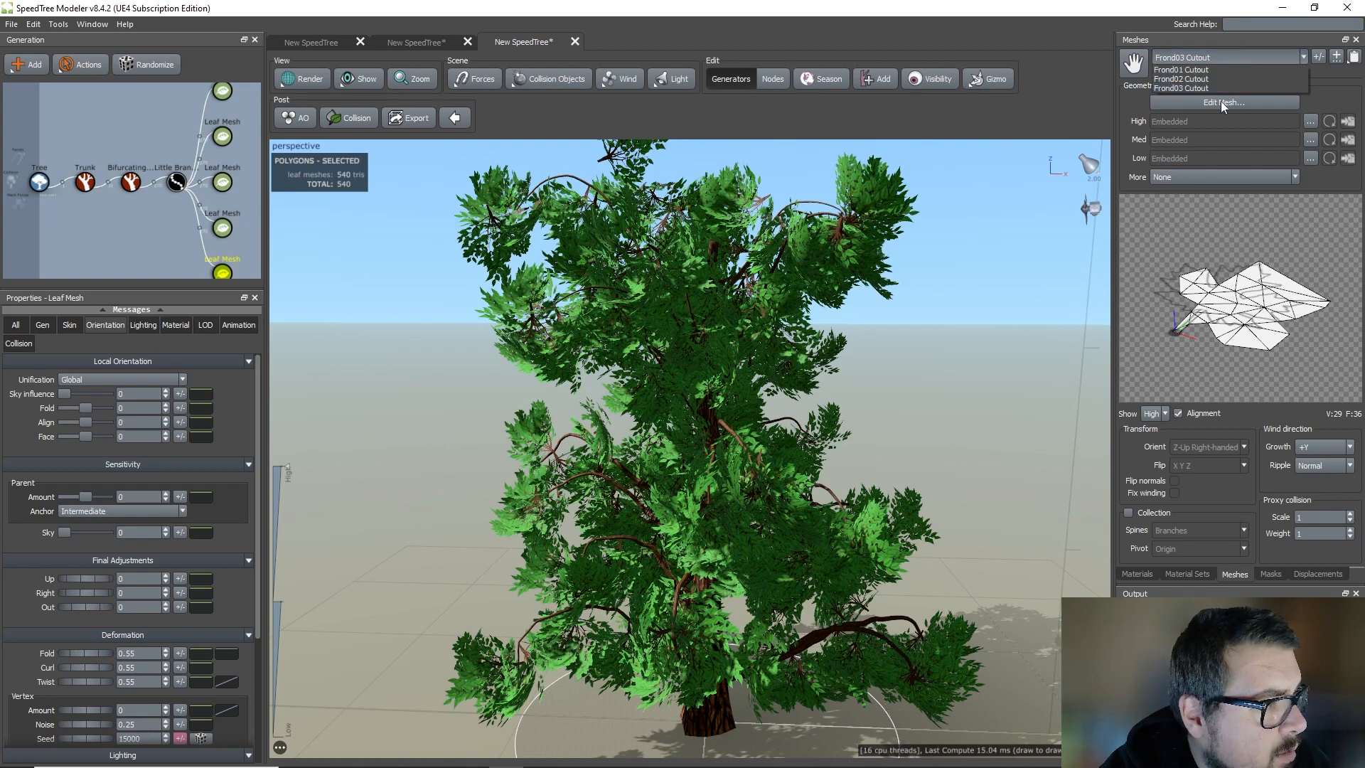
left_click(1196, 46)
left_click(1137, 574)
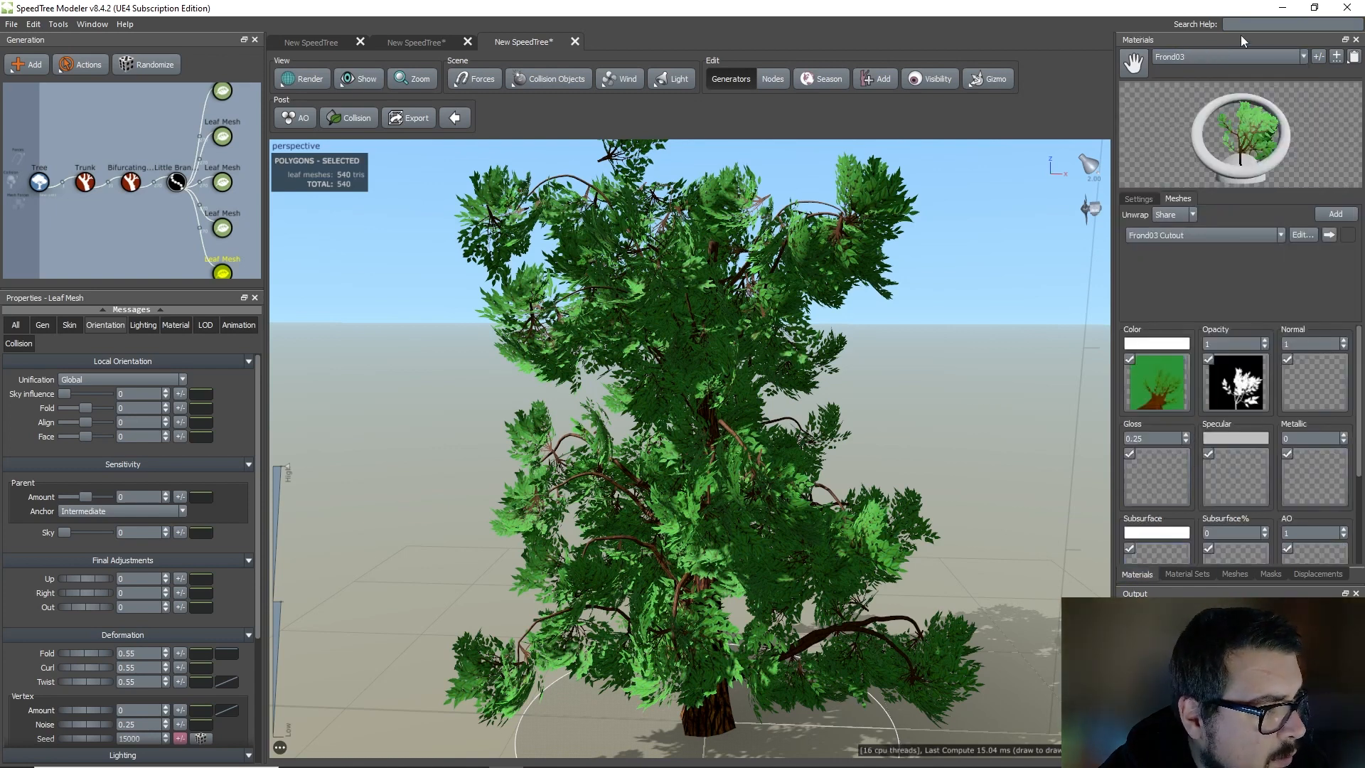
left_click(1236, 54)
left_click(1181, 109)
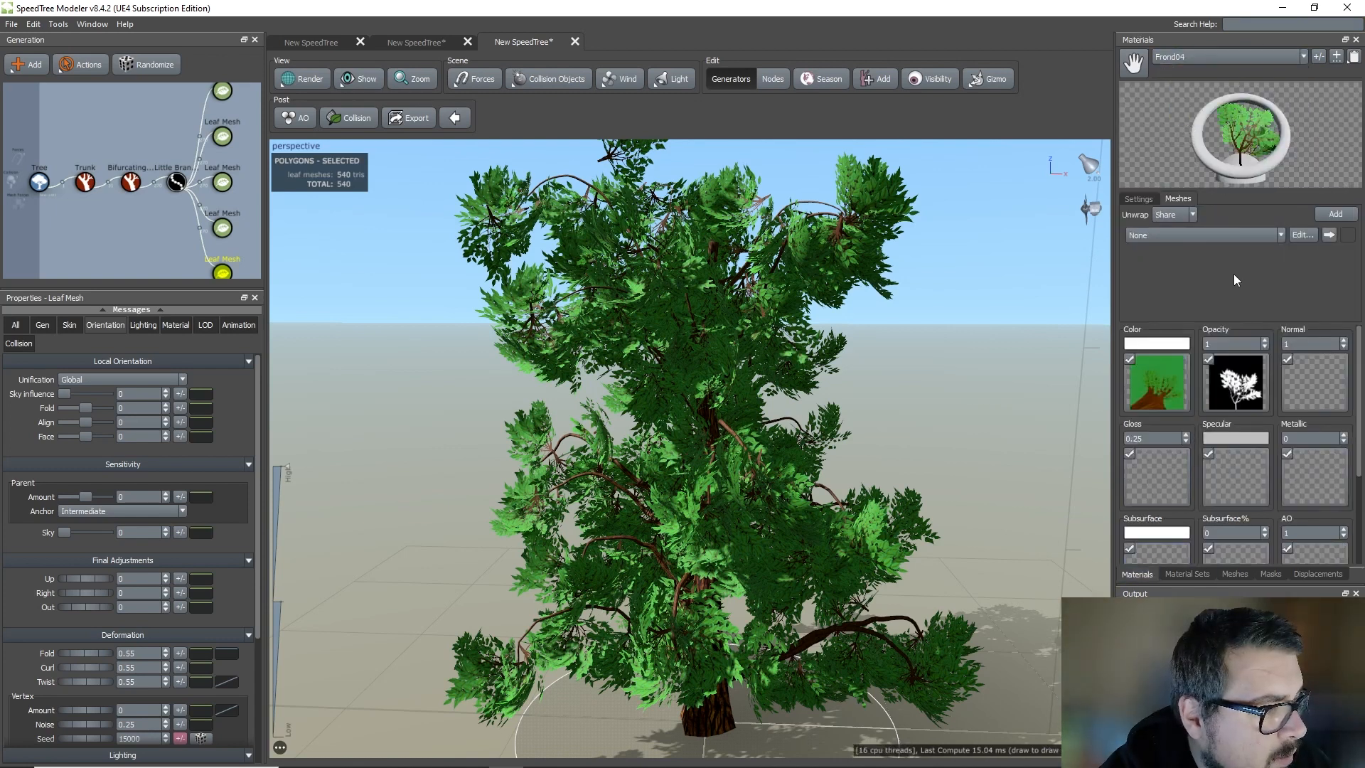
left_click(1302, 236)
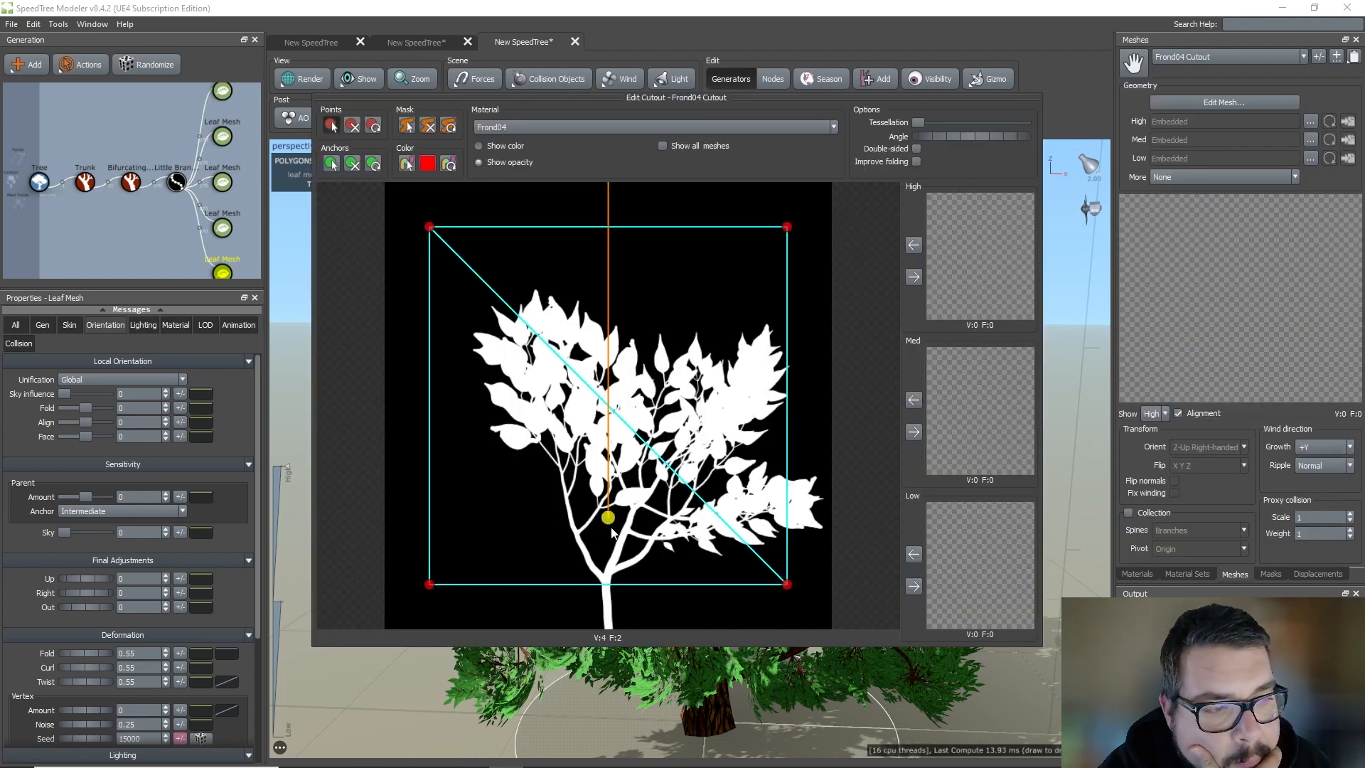
left_click_drag(609, 533, 608, 648)
Move the Frond04 outline corners to the stem base, right tip and left foliage edge, adding points around the upper-left foliage.
left_click_drag(430, 585, 603, 649)
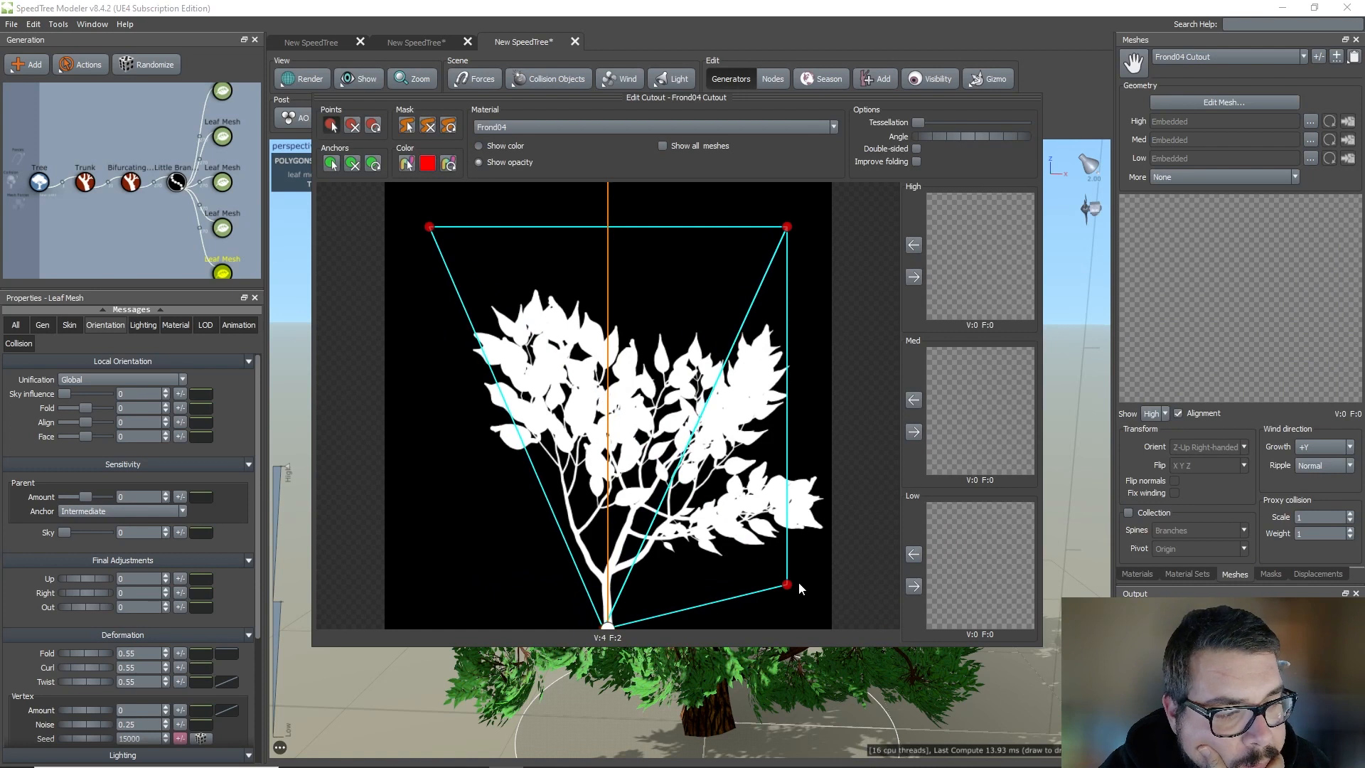
left_click_drag(788, 584, 616, 650)
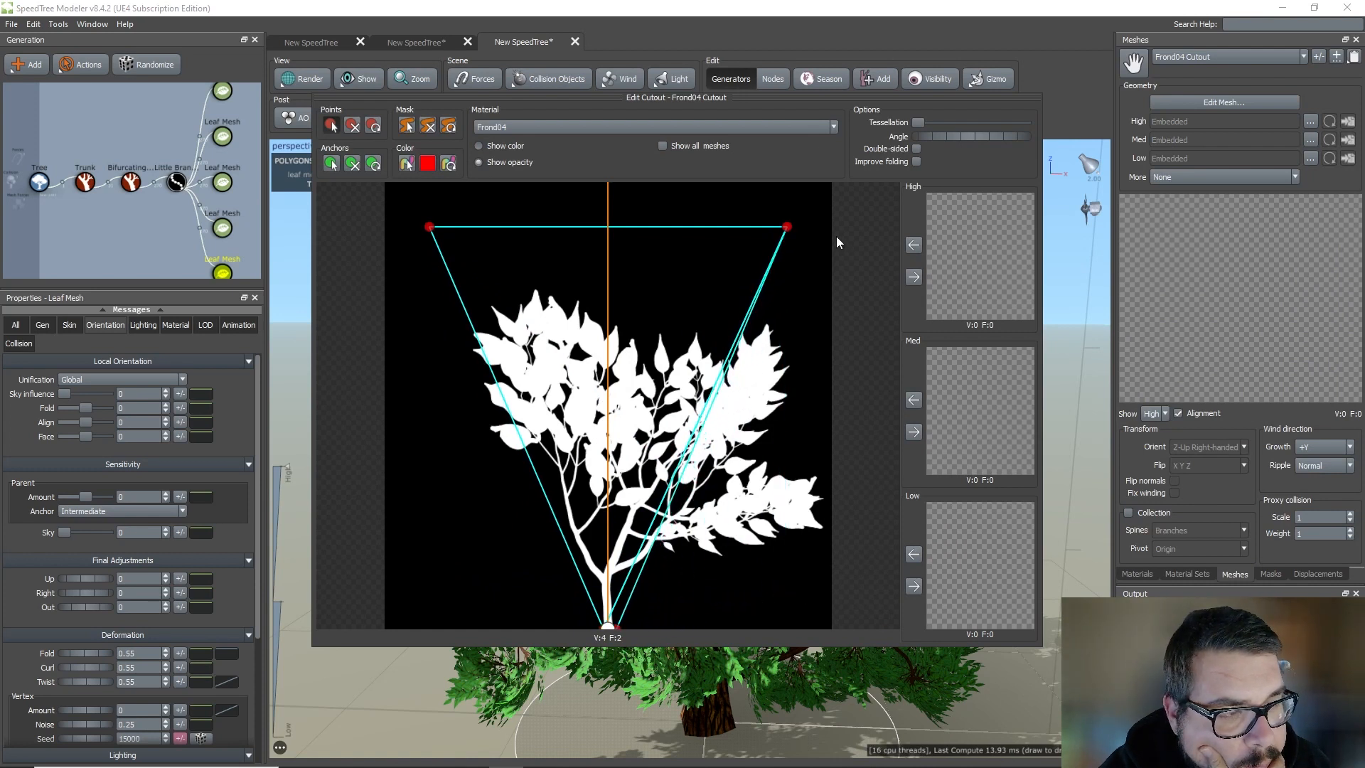
left_click_drag(787, 228, 832, 529)
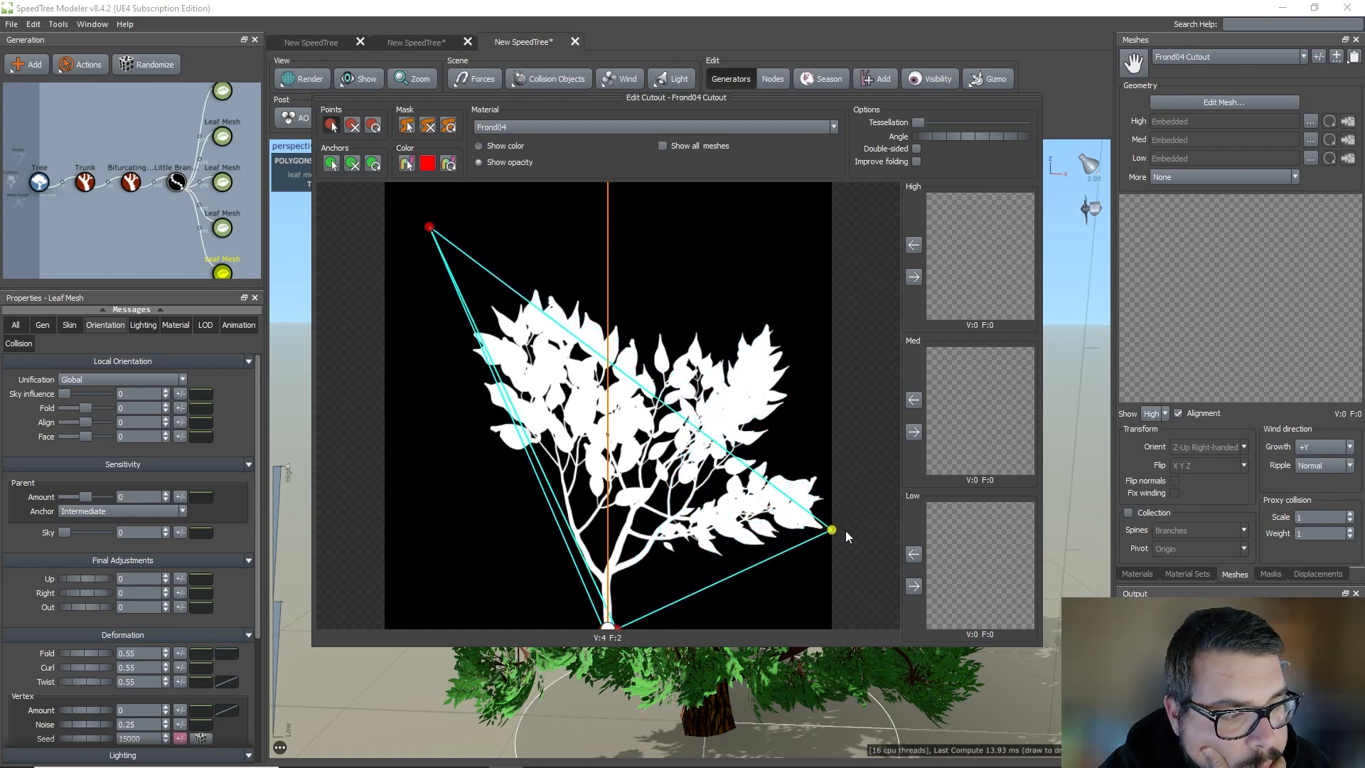
left_click_drag(431, 235, 488, 436)
left_click_drag(433, 235, 525, 272)
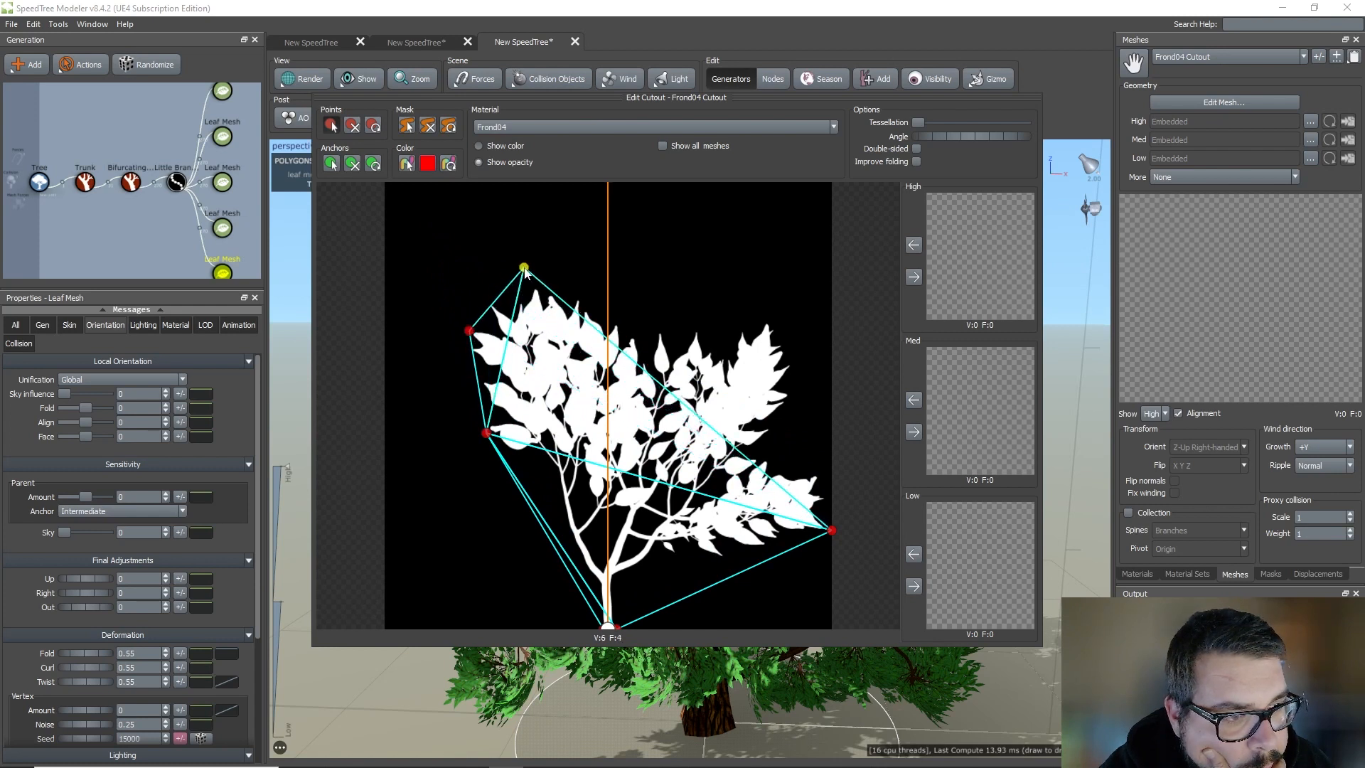
Extend the Frond04 outline around the top, right twigs, underside and stem, and tighten its upper-left edge with an extra peak point.
left_click_drag(651, 375, 818, 470)
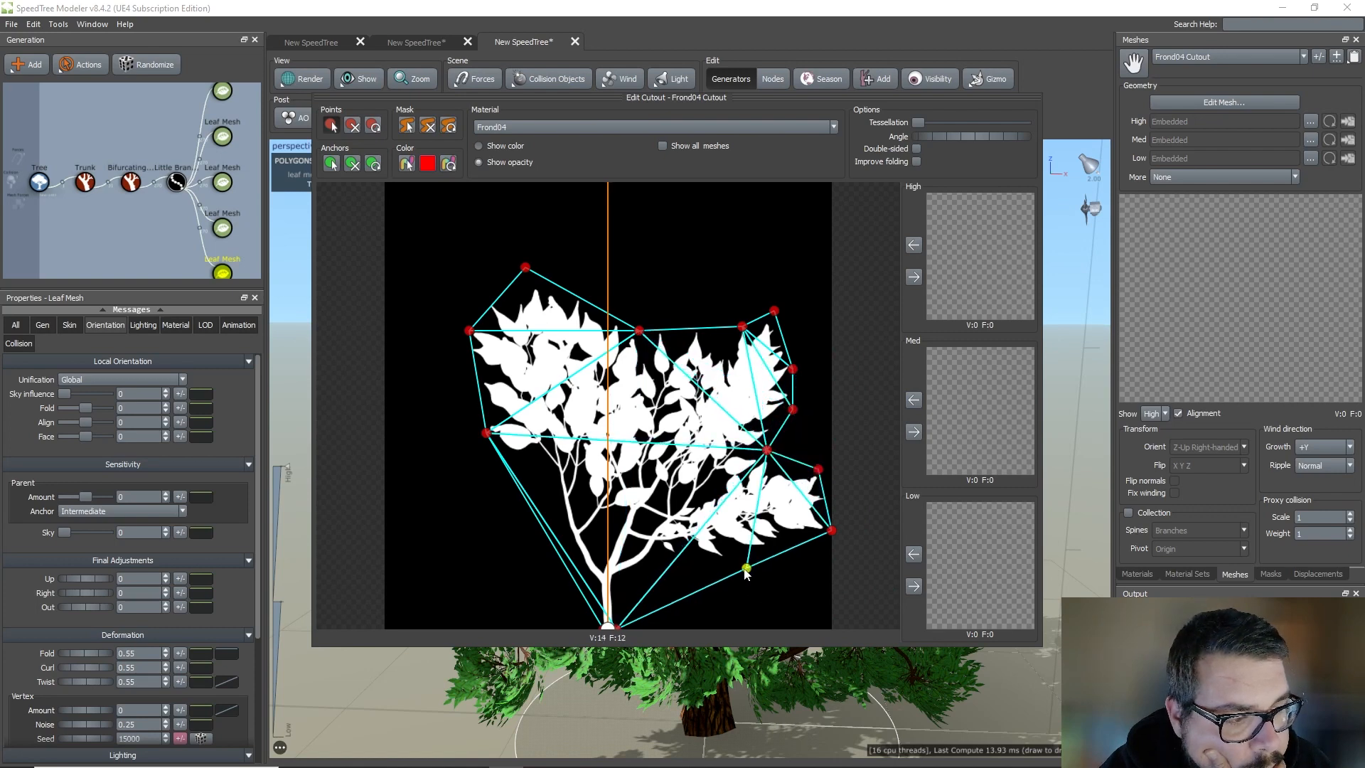
left_click_drag(745, 570, 595, 585)
left_click_drag(555, 542, 539, 456)
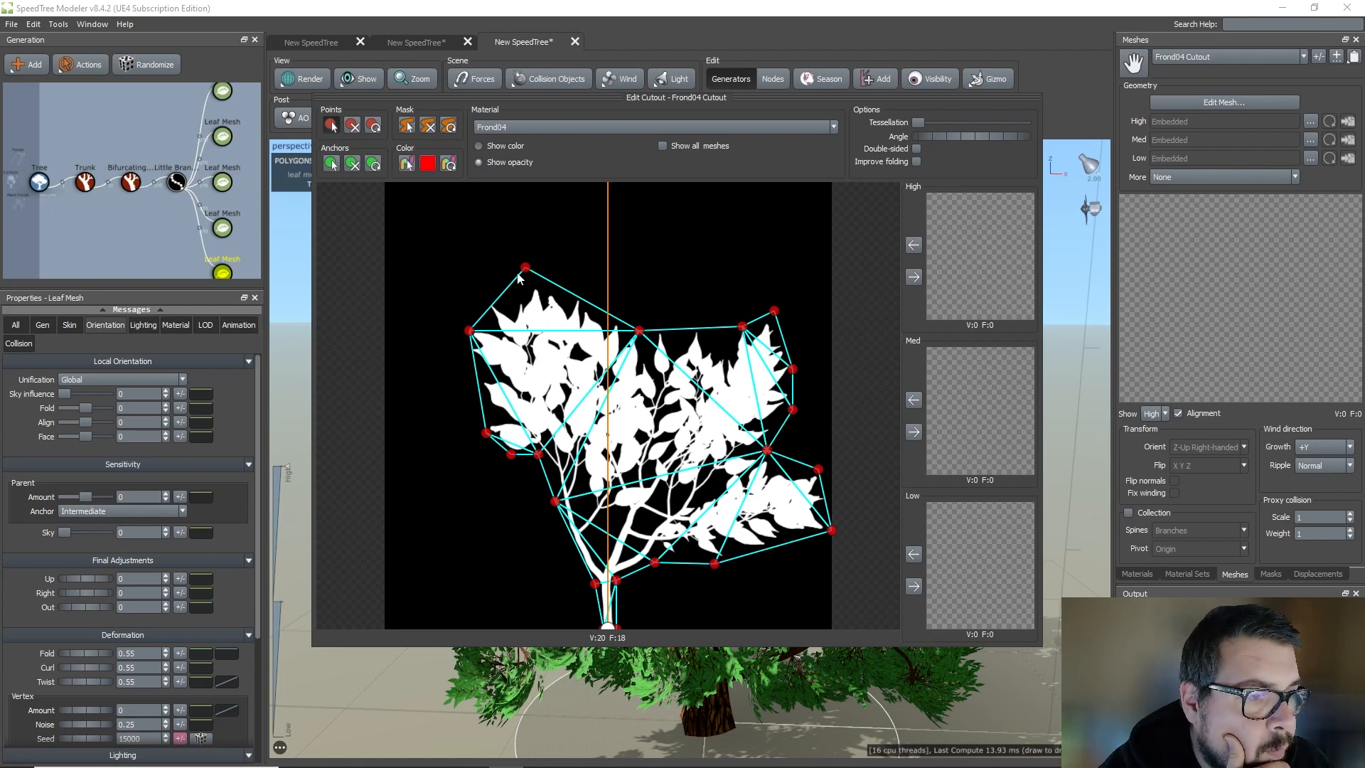
left_click_drag(525, 267, 495, 300)
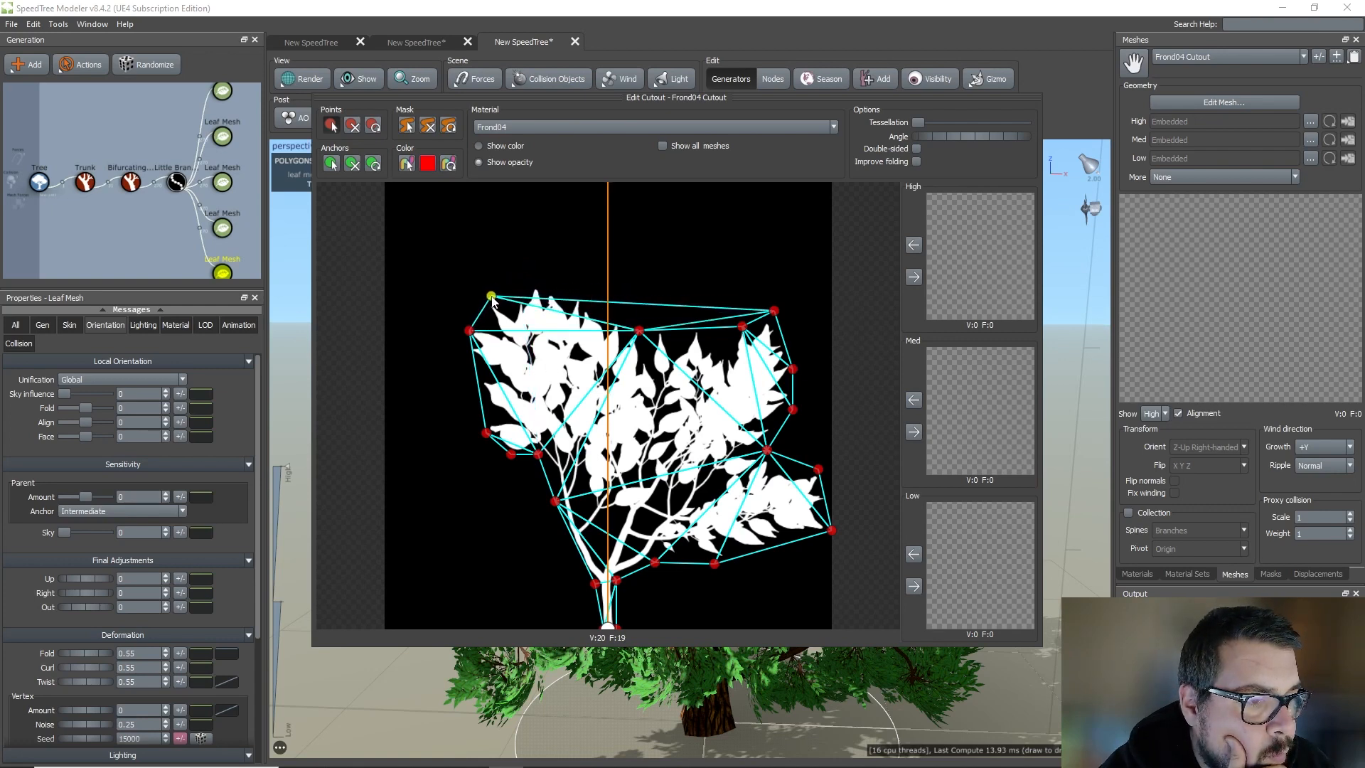
left_click(537, 282)
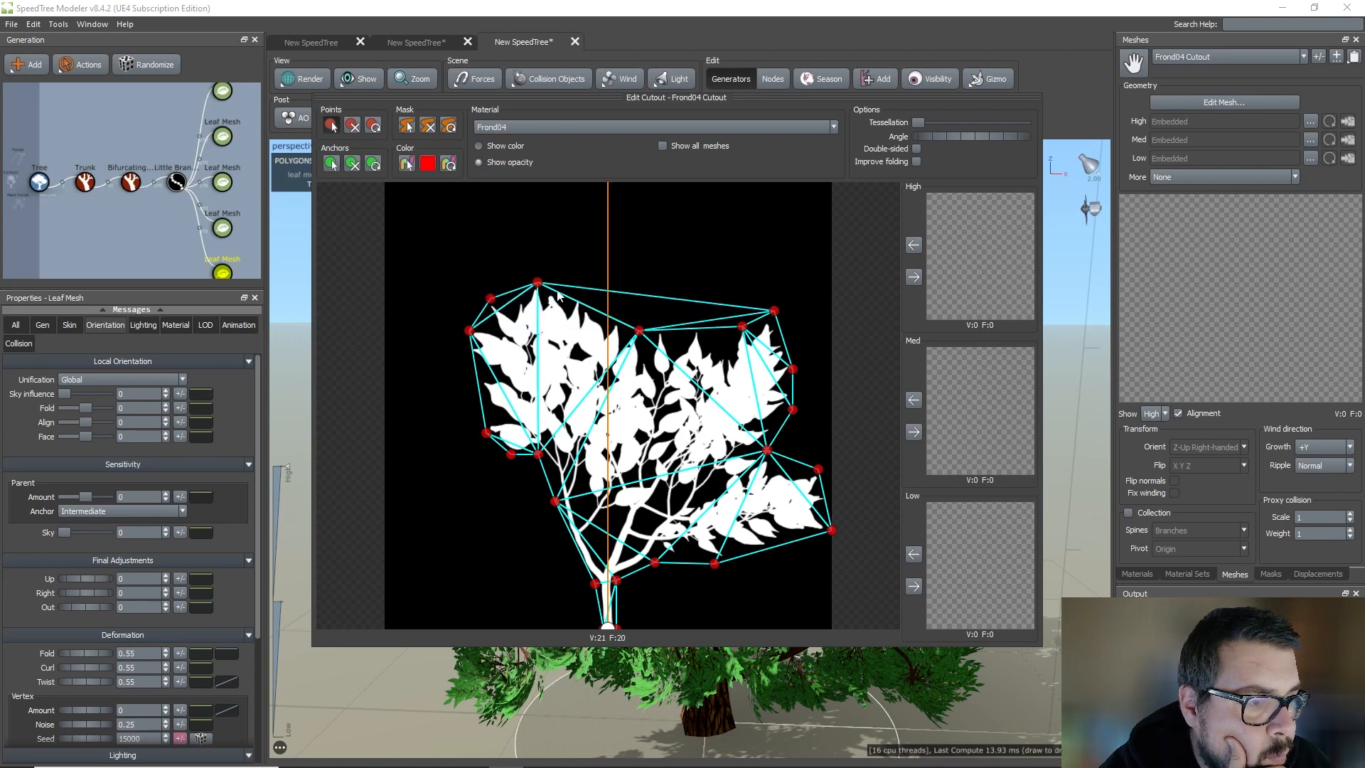
Add six interior points across the left, central and right foliage and the lower-right twig of the Frond04 cutout.
left_click(553, 361)
left_click(604, 394)
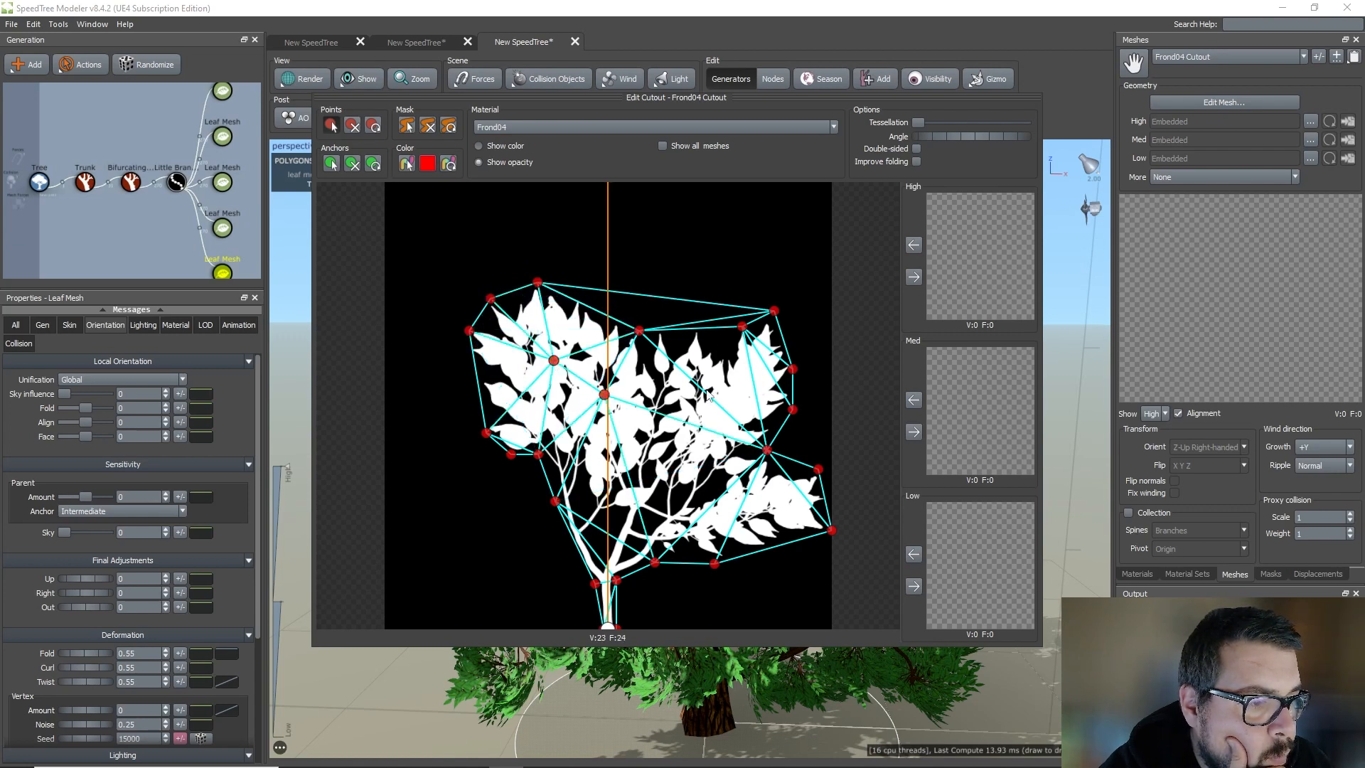
left_click(714, 387)
left_click(682, 460)
left_click(603, 453)
left_click(750, 504)
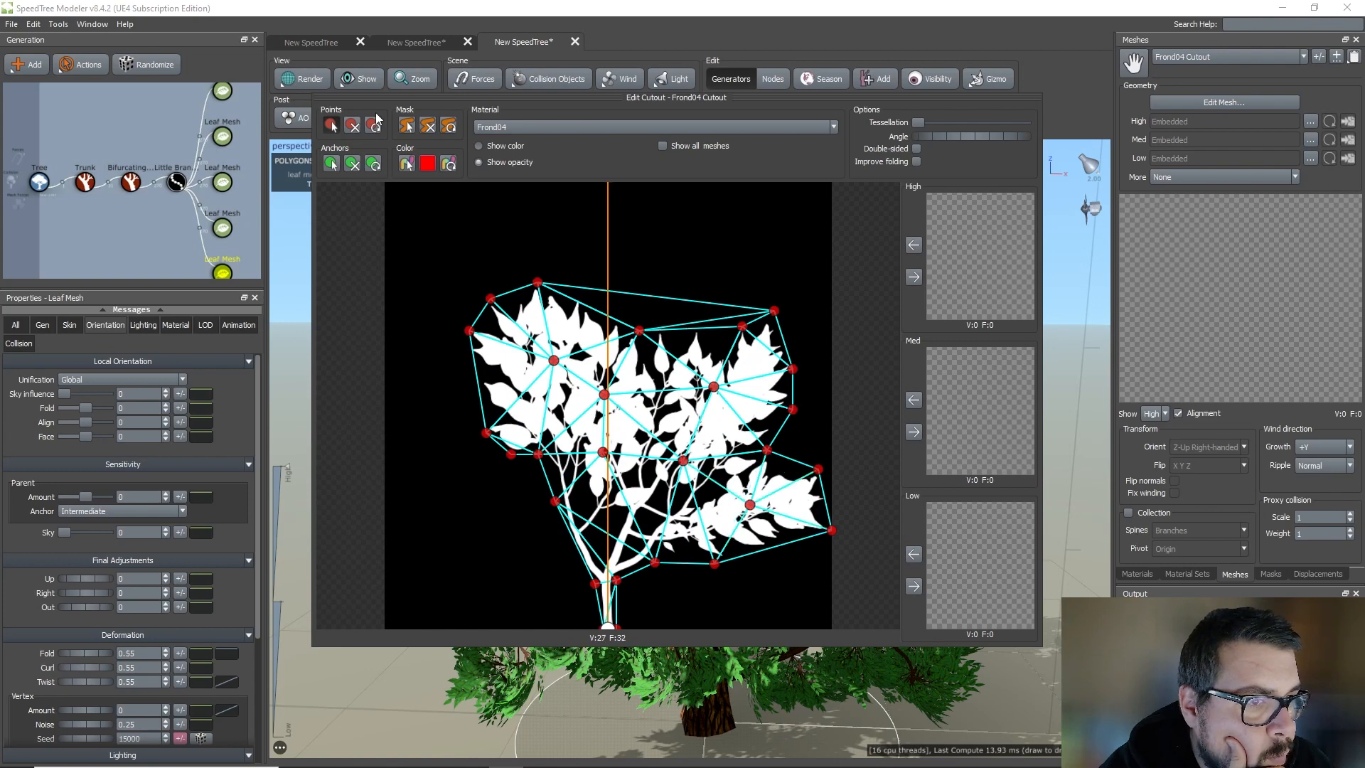
Mask out the empty area above the Frond04 foliage gap and store the cutout as the low, medium and high detail meshes.
left_click(406, 127)
left_click_drag(626, 228, 650, 298)
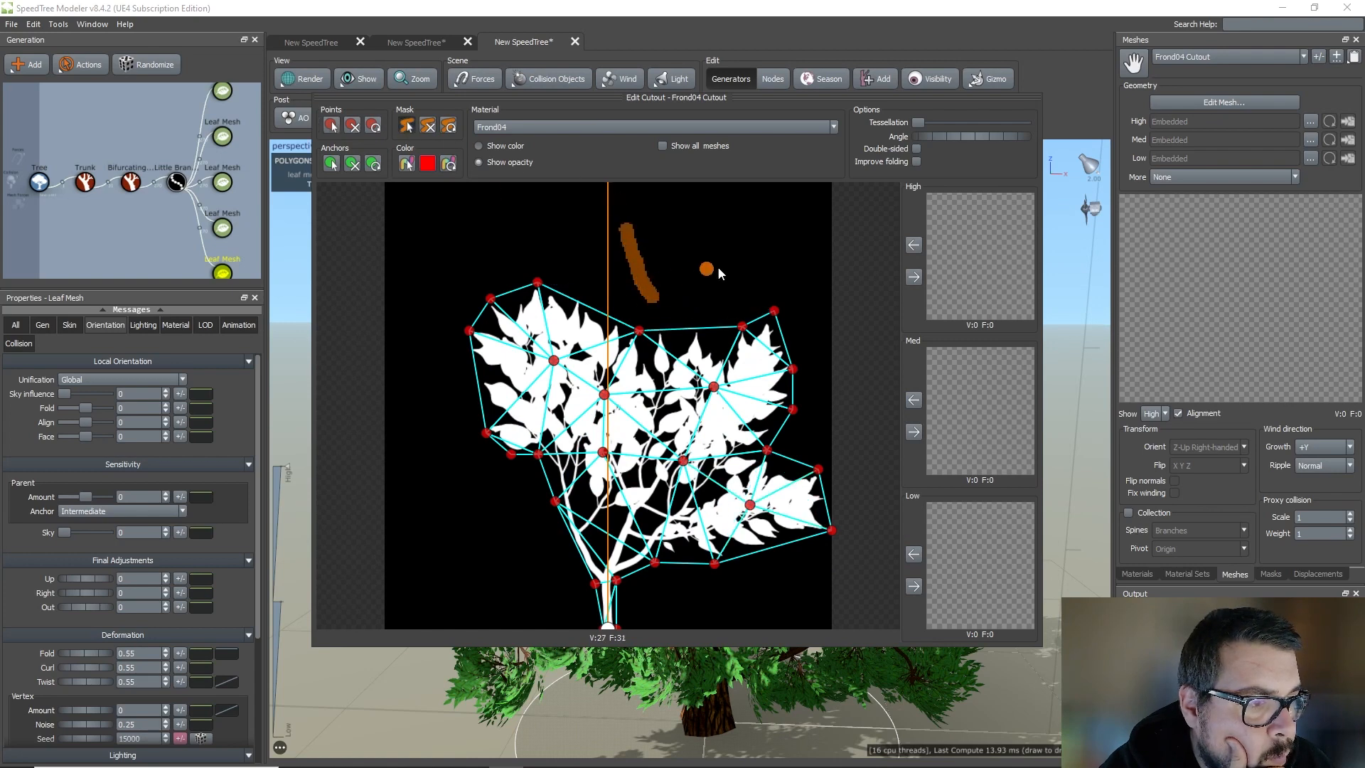
left_click(914, 587)
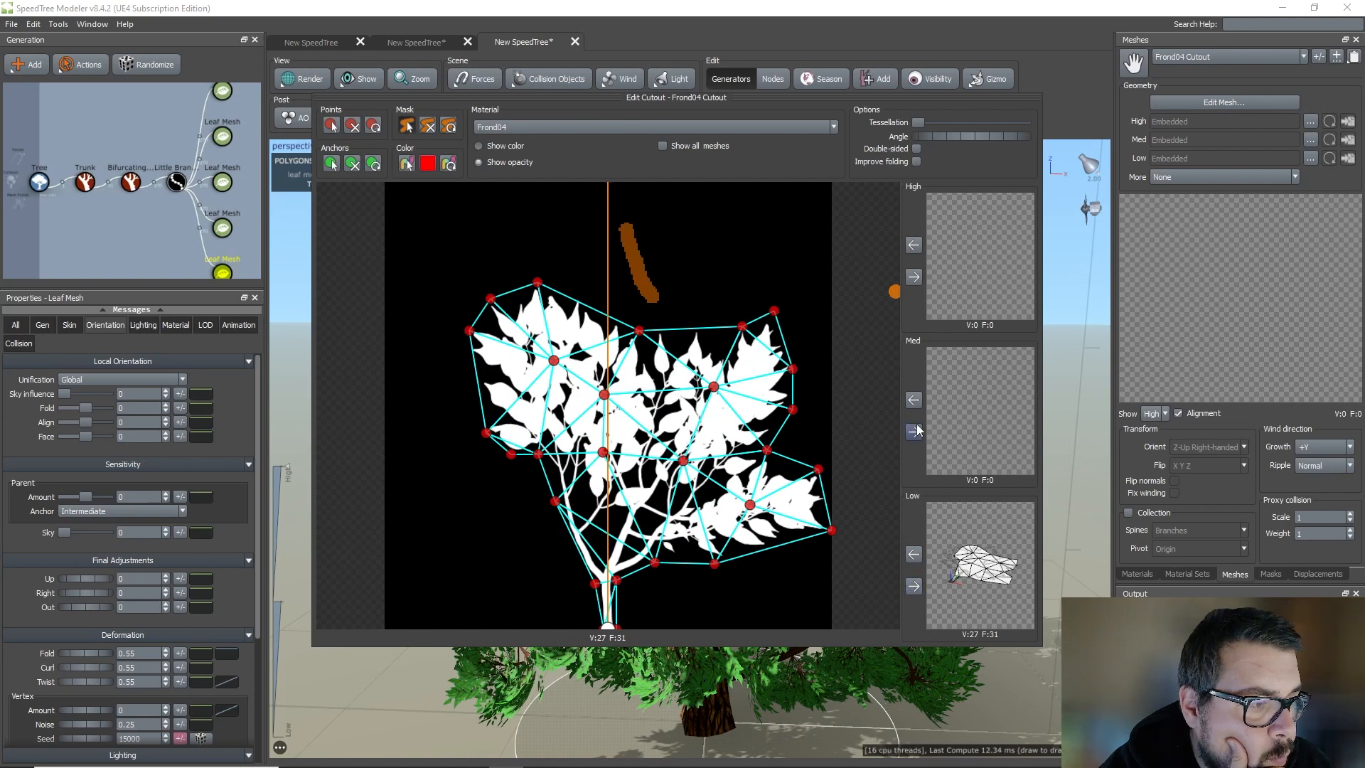
left_click(915, 431)
left_click(914, 277)
left_click(1082, 52)
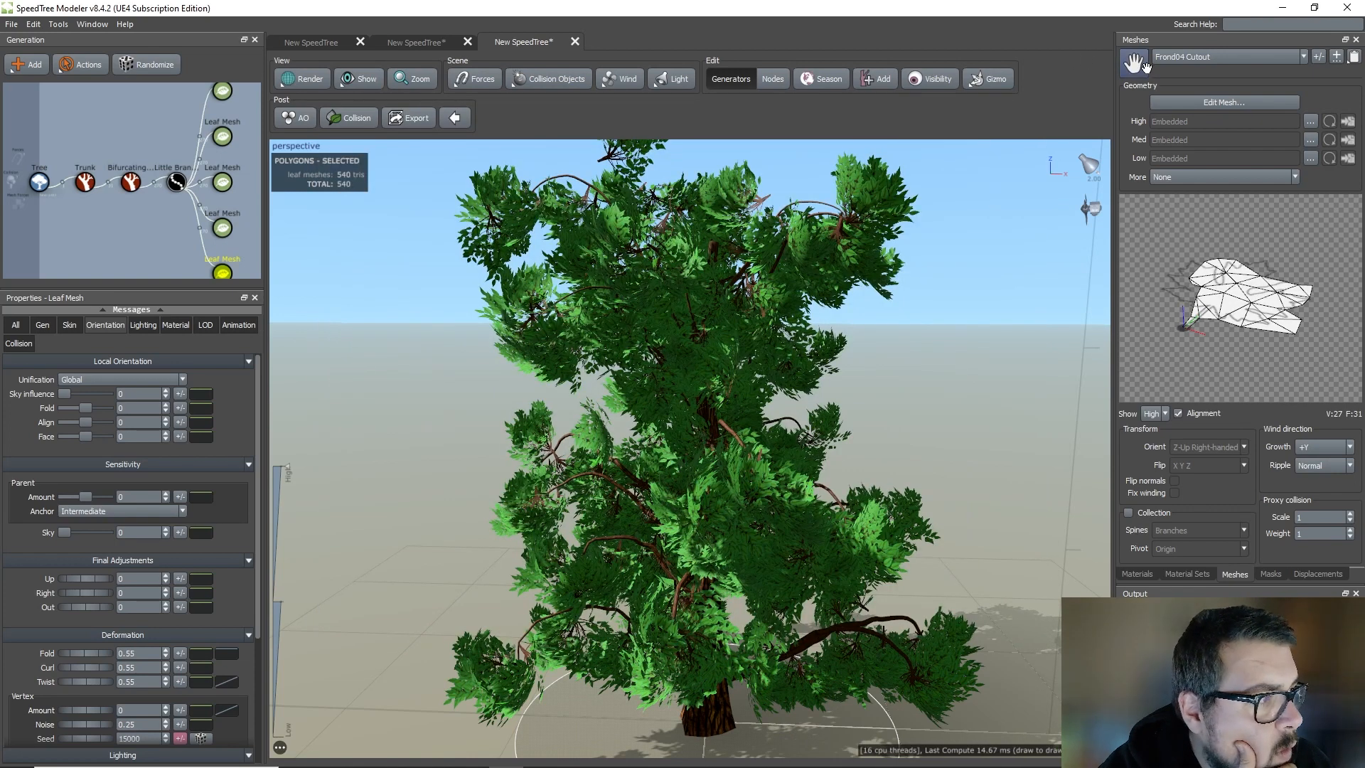
Start a cutout mesh for the Frond05 material and place an outline point and the anchor at the stem base.
left_click(1137, 574)
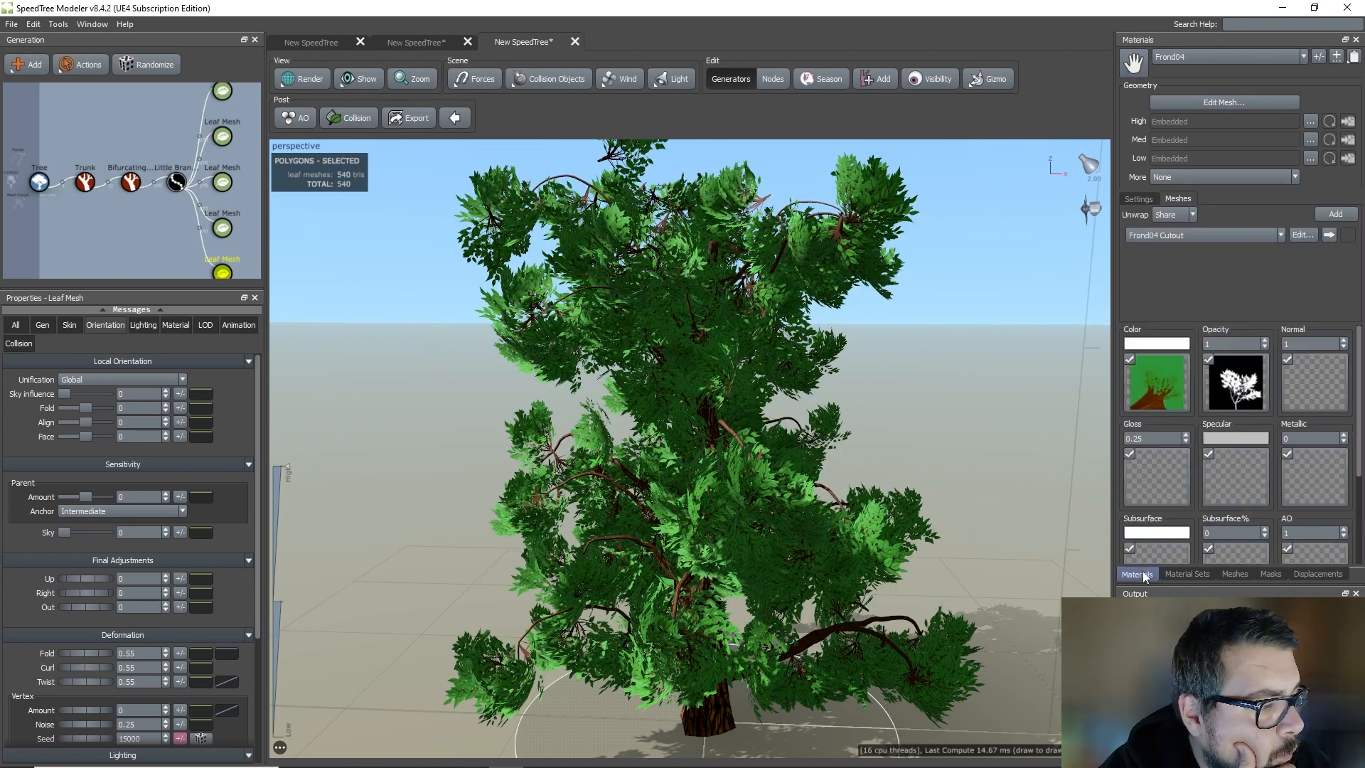
left_click(1219, 57)
left_click(1200, 114)
left_click(1304, 235)
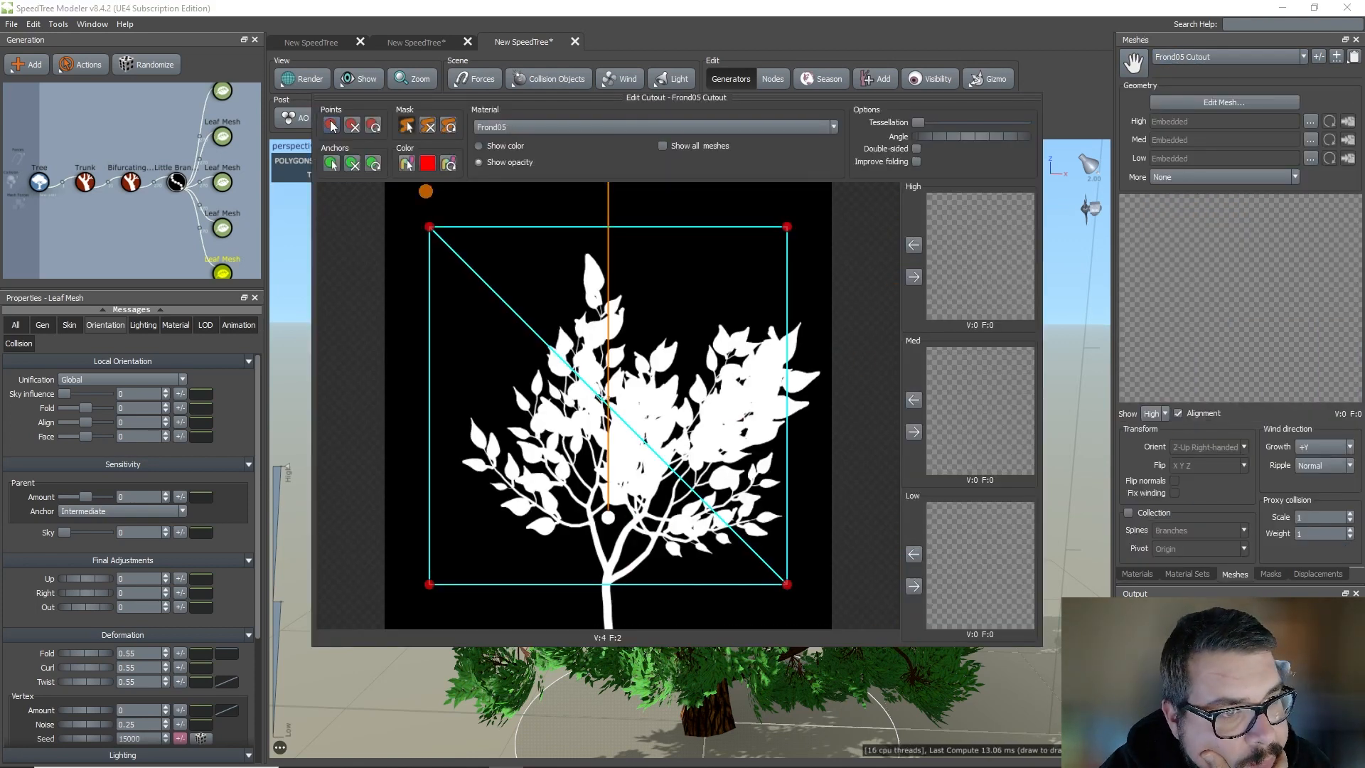
left_click_drag(607, 547, 608, 635)
left_click_drag(608, 518, 609, 633)
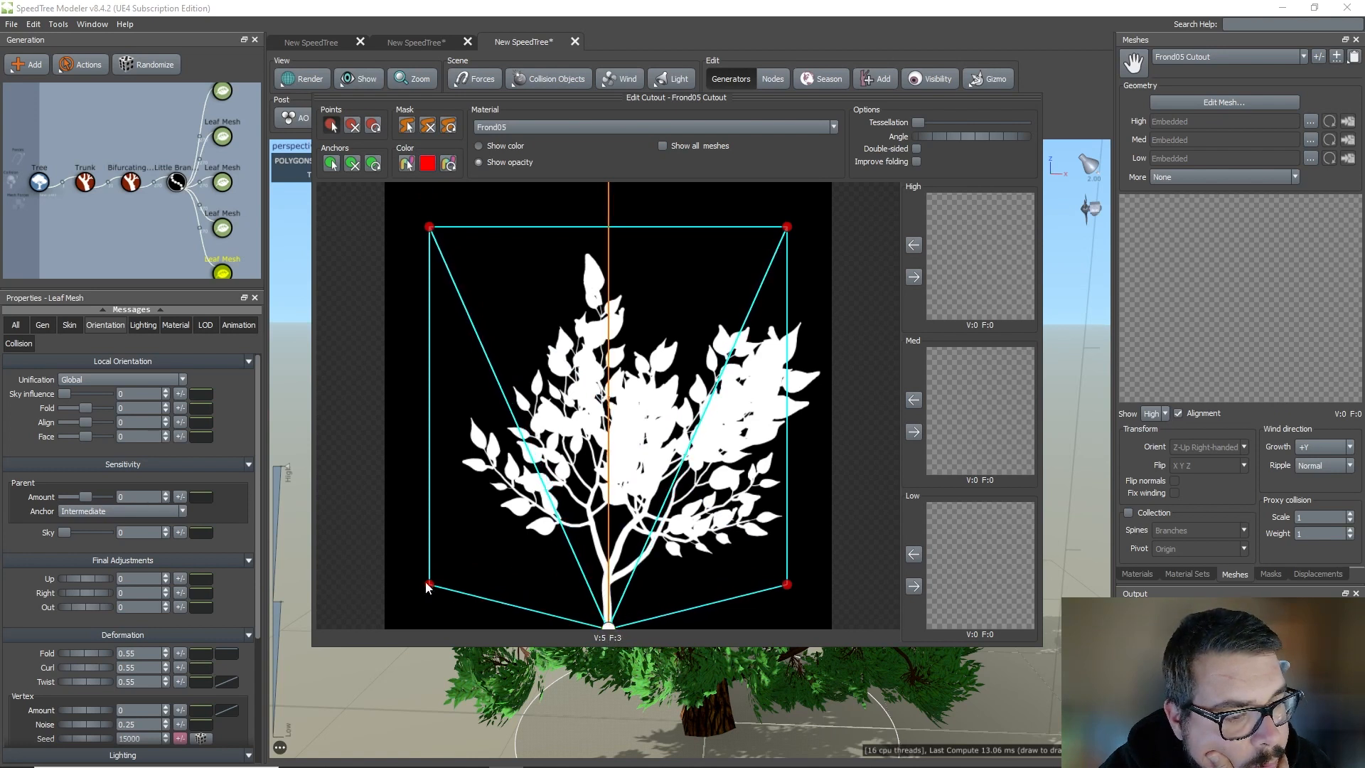
Add a Frond05 outline point at the left twig's fork, shift the base point to the stem's left edge, and align the anchor with the stem.
left_click_drag(455, 592, 586, 535)
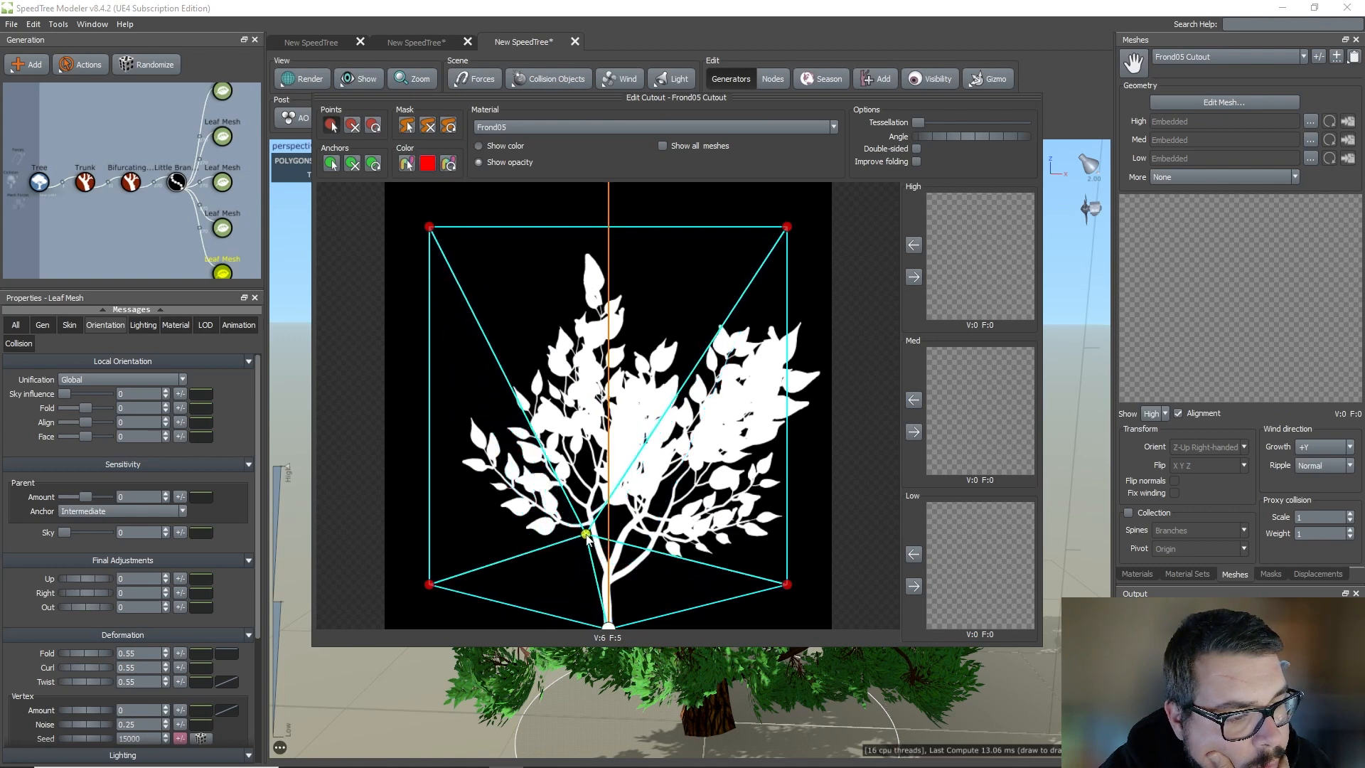
scroll(610, 616, "up", 5)
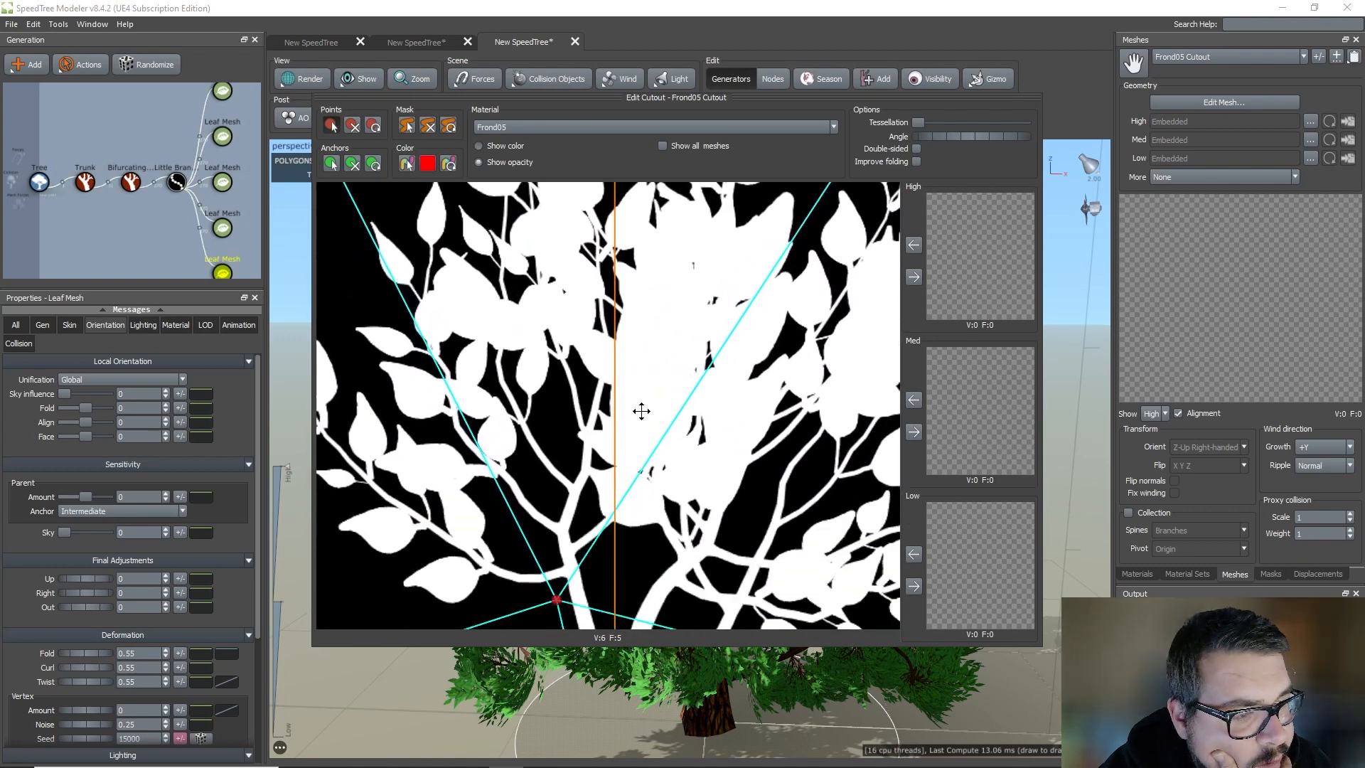
mouse_move(583, 629)
left_mouse_down()
mouse_move(611, 615)
mouse_move(573, 629)
left_mouse_up()
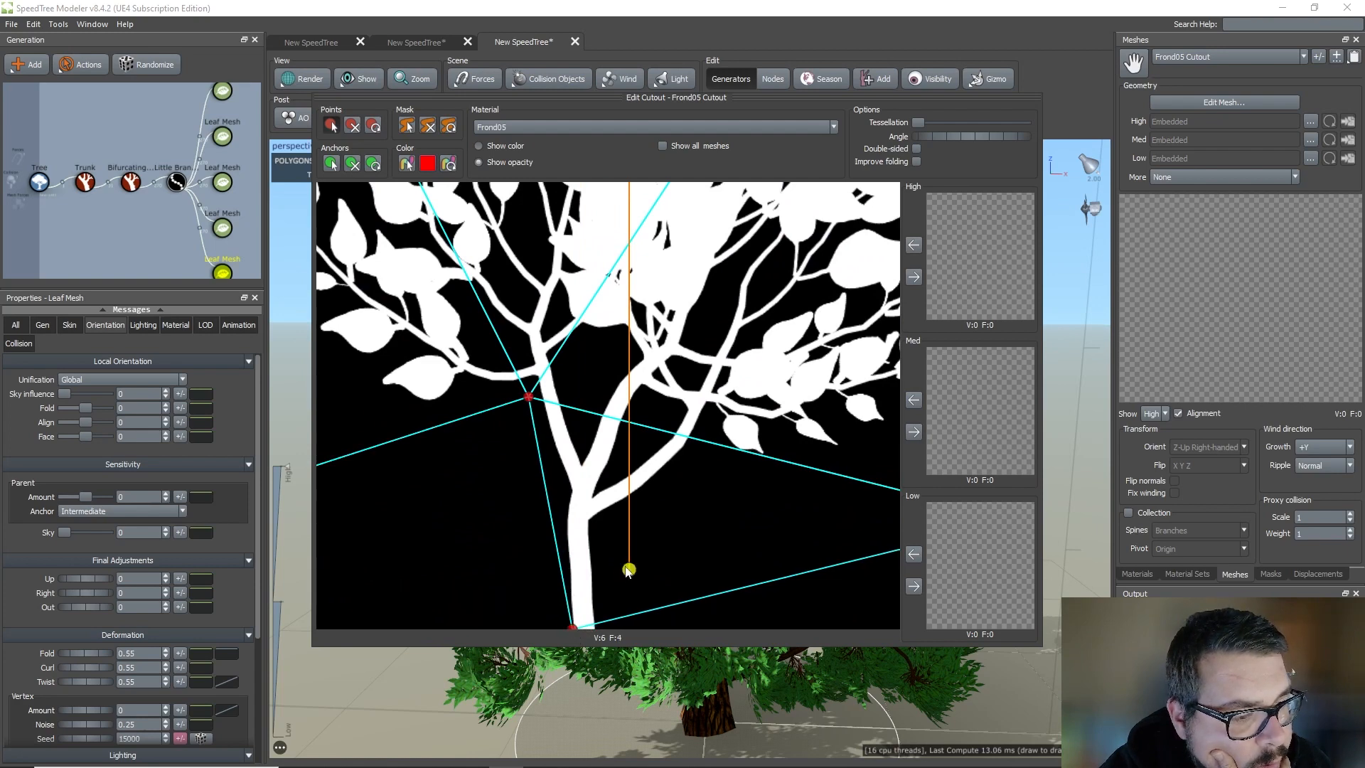
left_click_drag(629, 569, 583, 631)
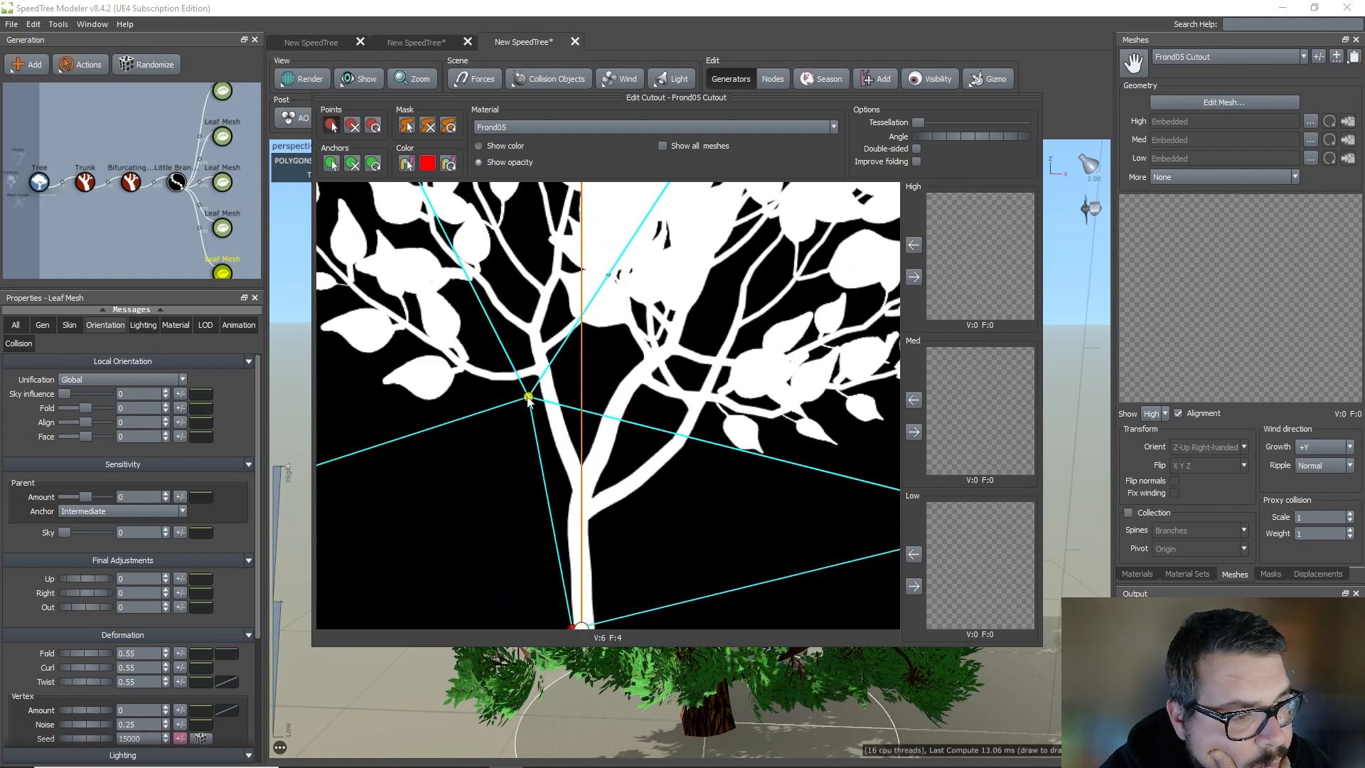
left_click_drag(529, 399, 531, 389)
Move the lower-left Frond05 corner below the left twig and add outline points around that twig and up the left foliage.
scroll(555, 427, "down", 3)
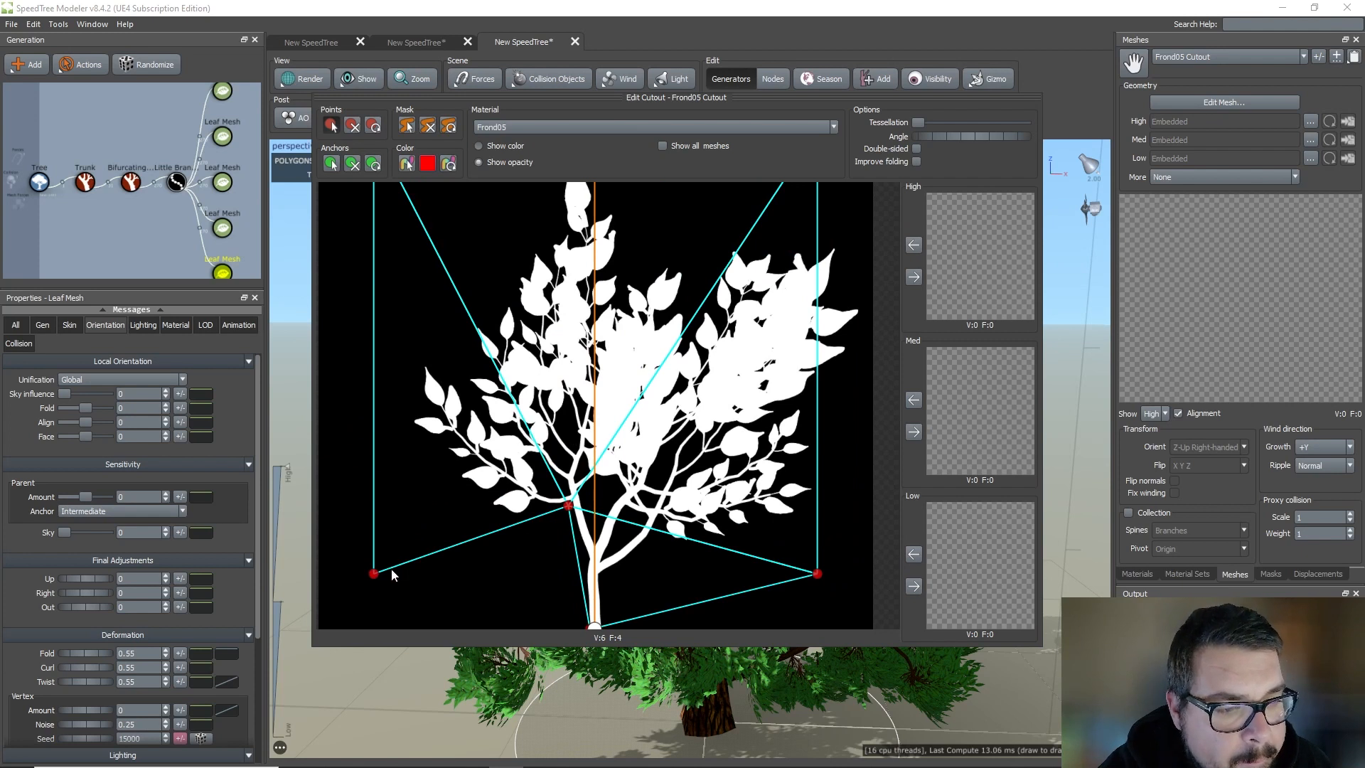
left_click_drag(374, 573, 495, 519)
left_click_drag(464, 424, 408, 423)
left_click_drag(399, 353, 424, 361)
left_click_drag(408, 291, 536, 234)
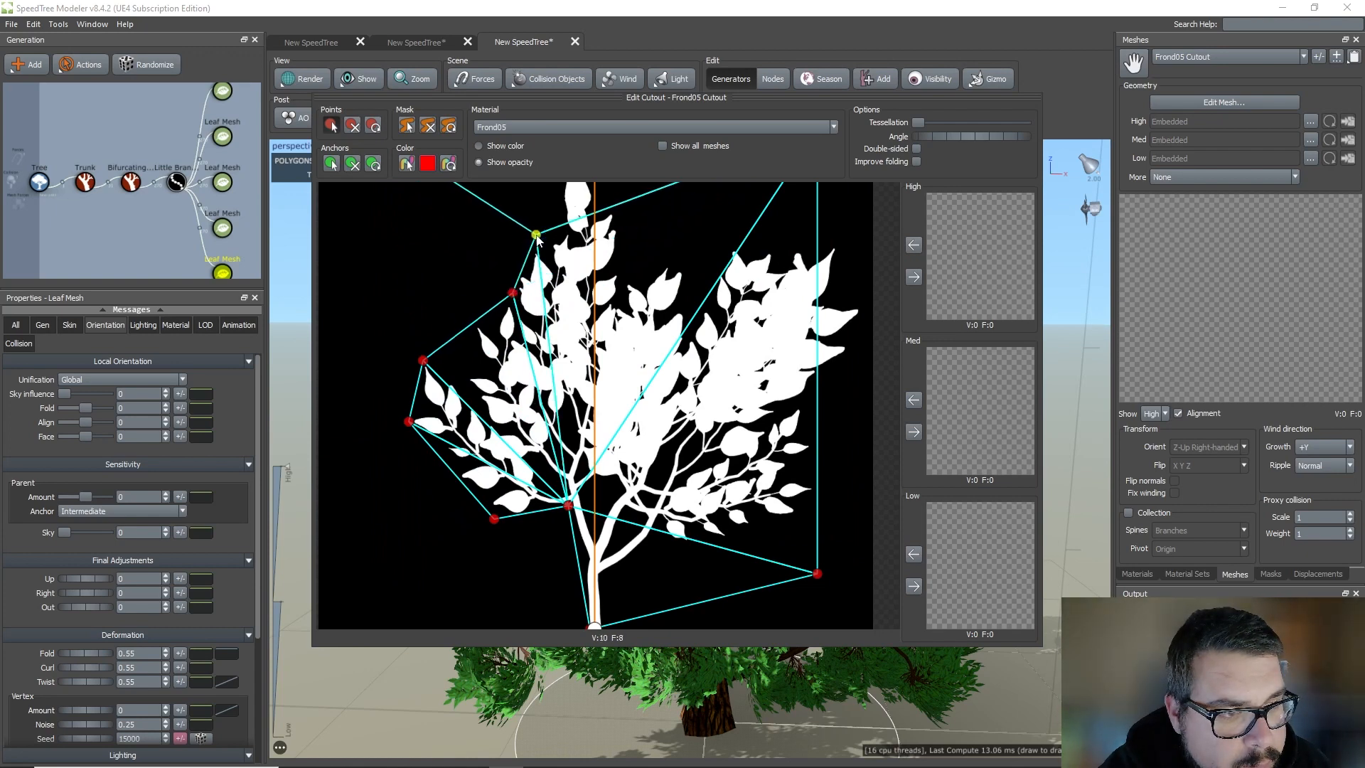
Add Frond05 outline points over the upper foliage and down the right side, moving the upper-right corner to the outermost right leaf.
middle_click_drag(549, 258, 545, 365)
left_click_drag(375, 244, 728, 353)
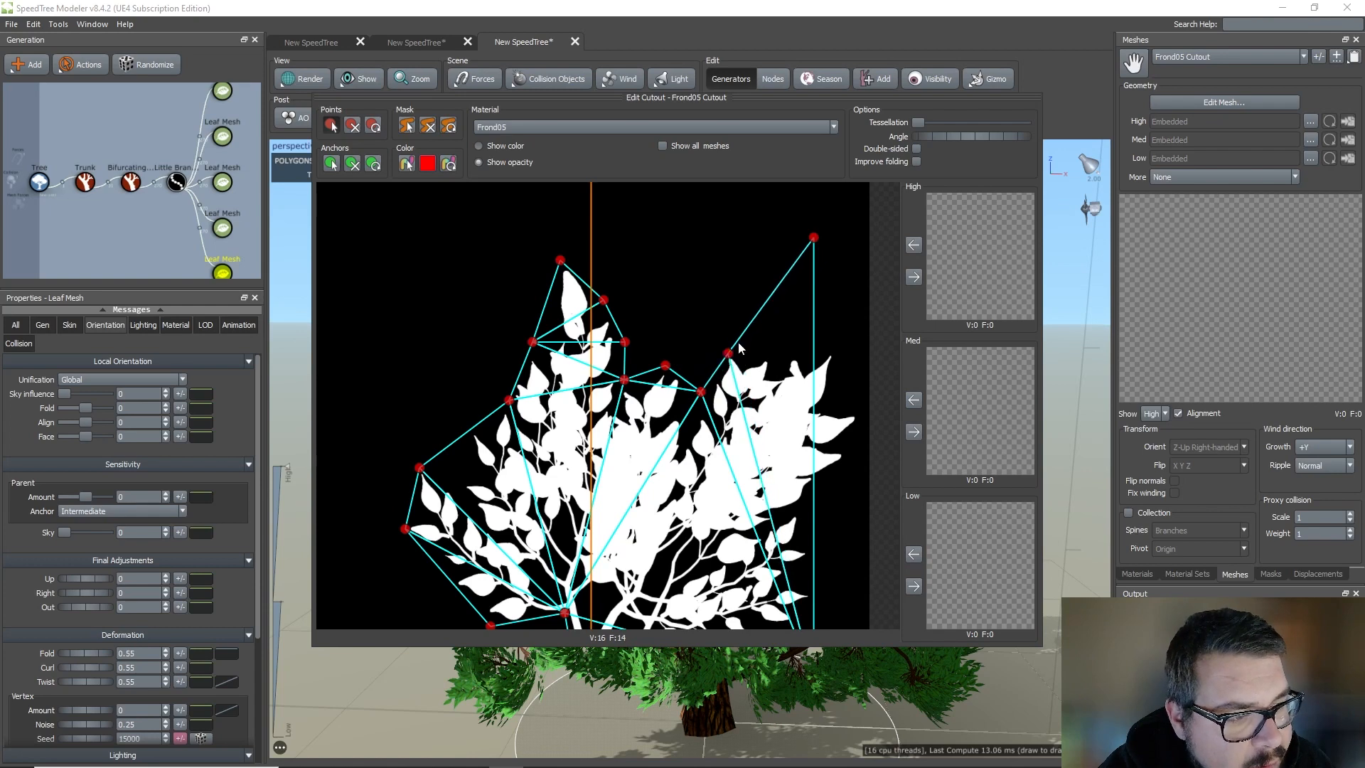
left_click_drag(814, 239, 862, 420)
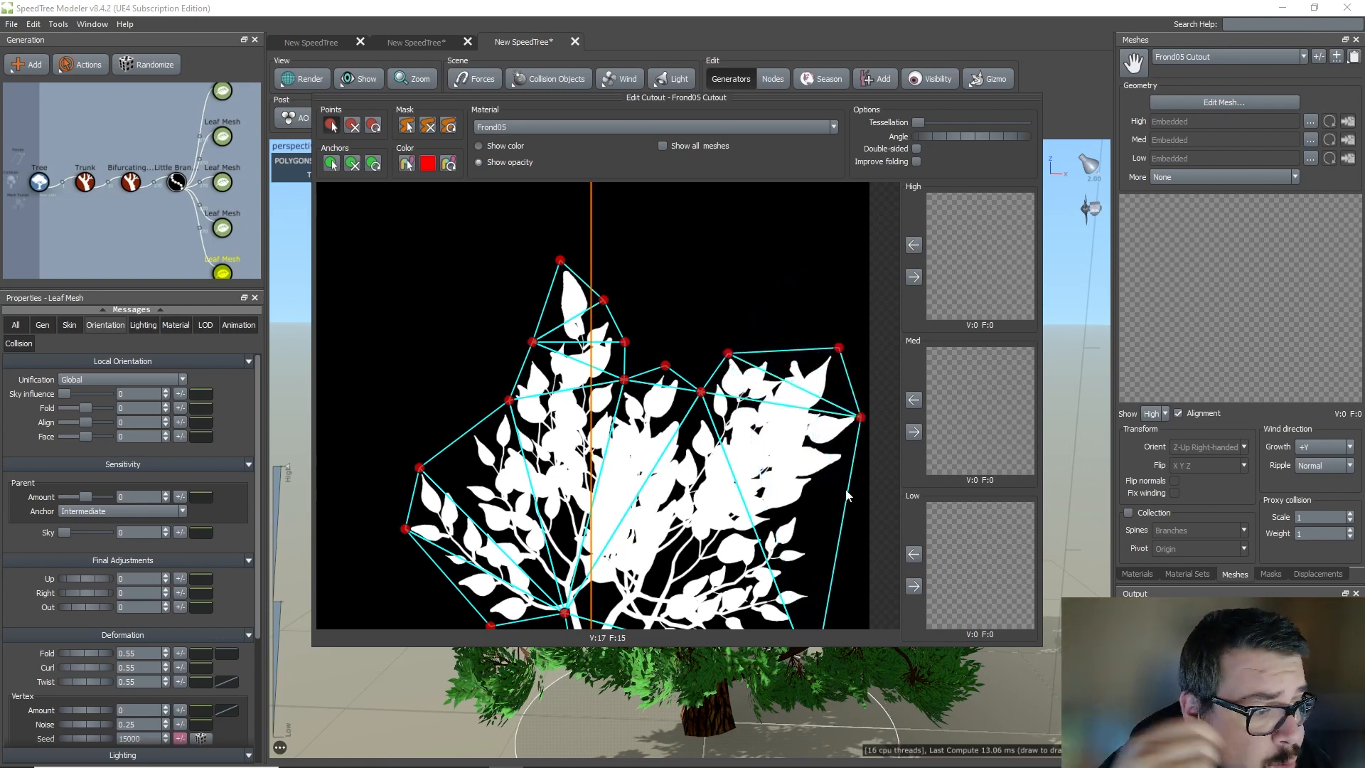
left_click_drag(850, 501, 806, 510)
left_click(815, 566)
middle_click_drag(830, 619, 823, 512)
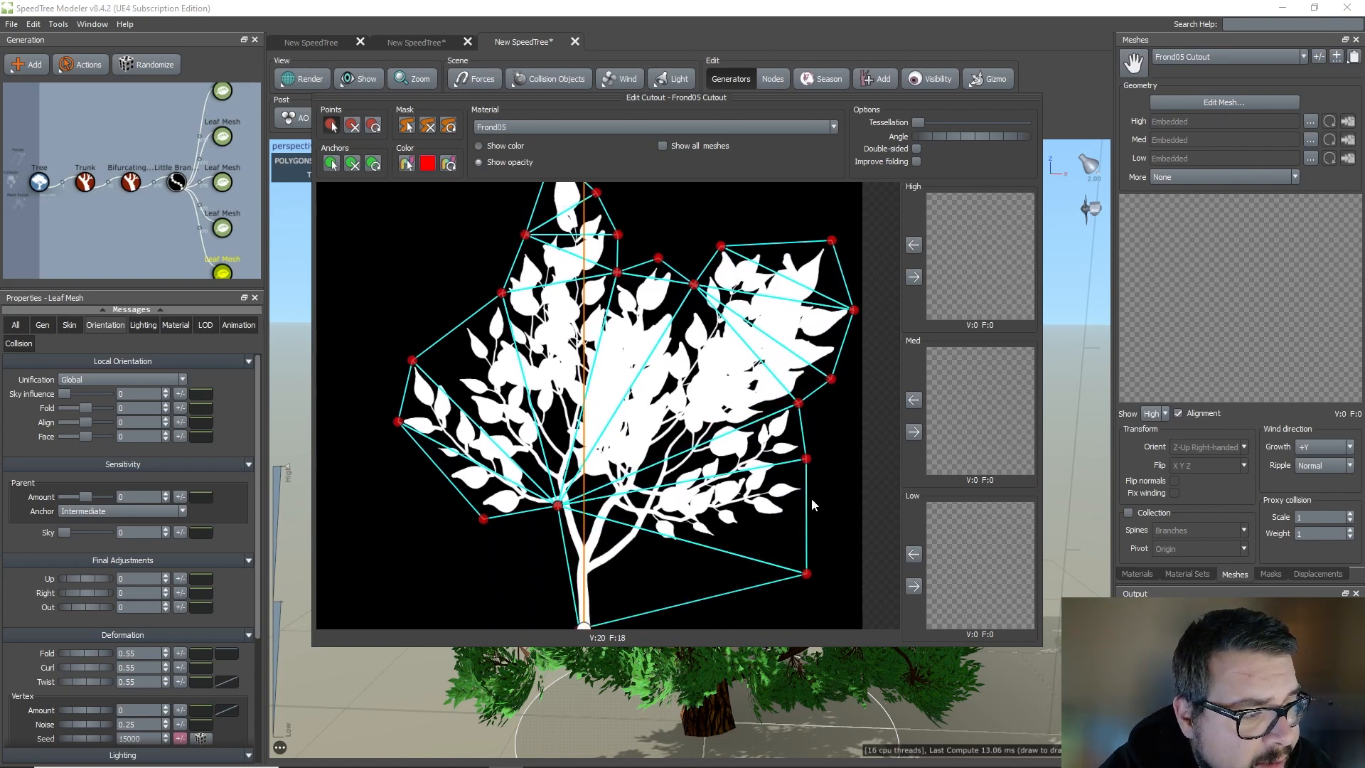
Outline the lower-right Frond05 twig, move the lower-right corner under the right branch, and add a point beside the stem's right edge.
left_click_drag(809, 505, 803, 502)
left_click_drag(769, 562, 742, 534)
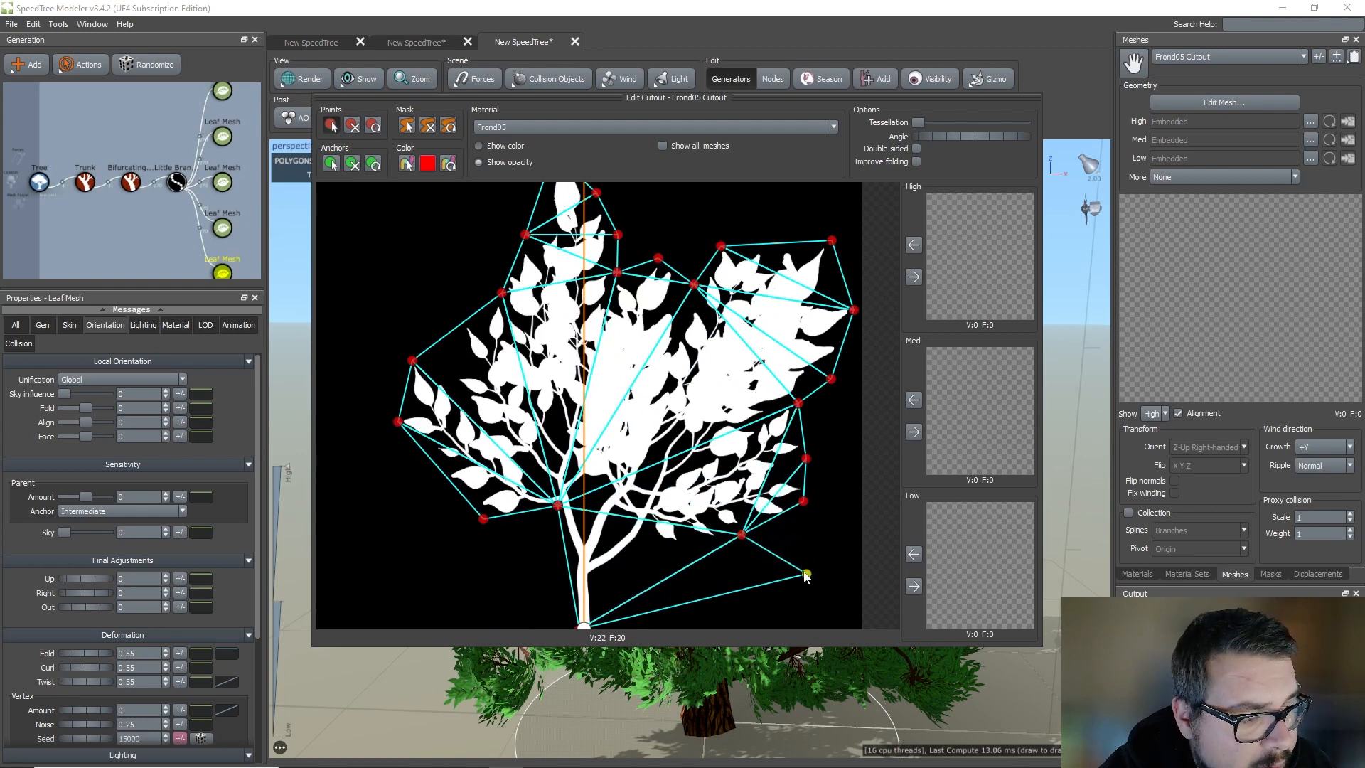
left_click_drag(806, 574, 647, 546)
left_click(599, 581)
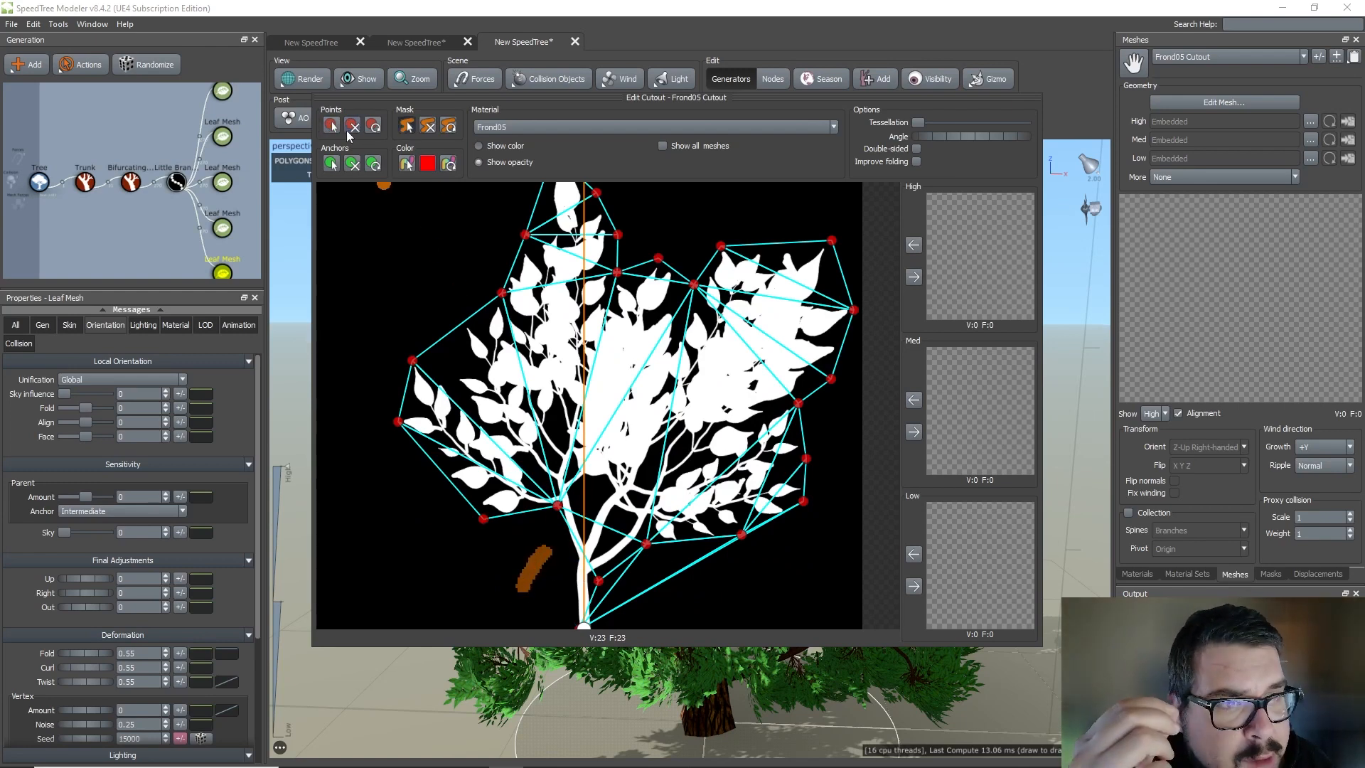
Add a point on the Frond05 stem's left edge and mask out the empty area below the right branch.
left_click(339, 127)
left_click(575, 560)
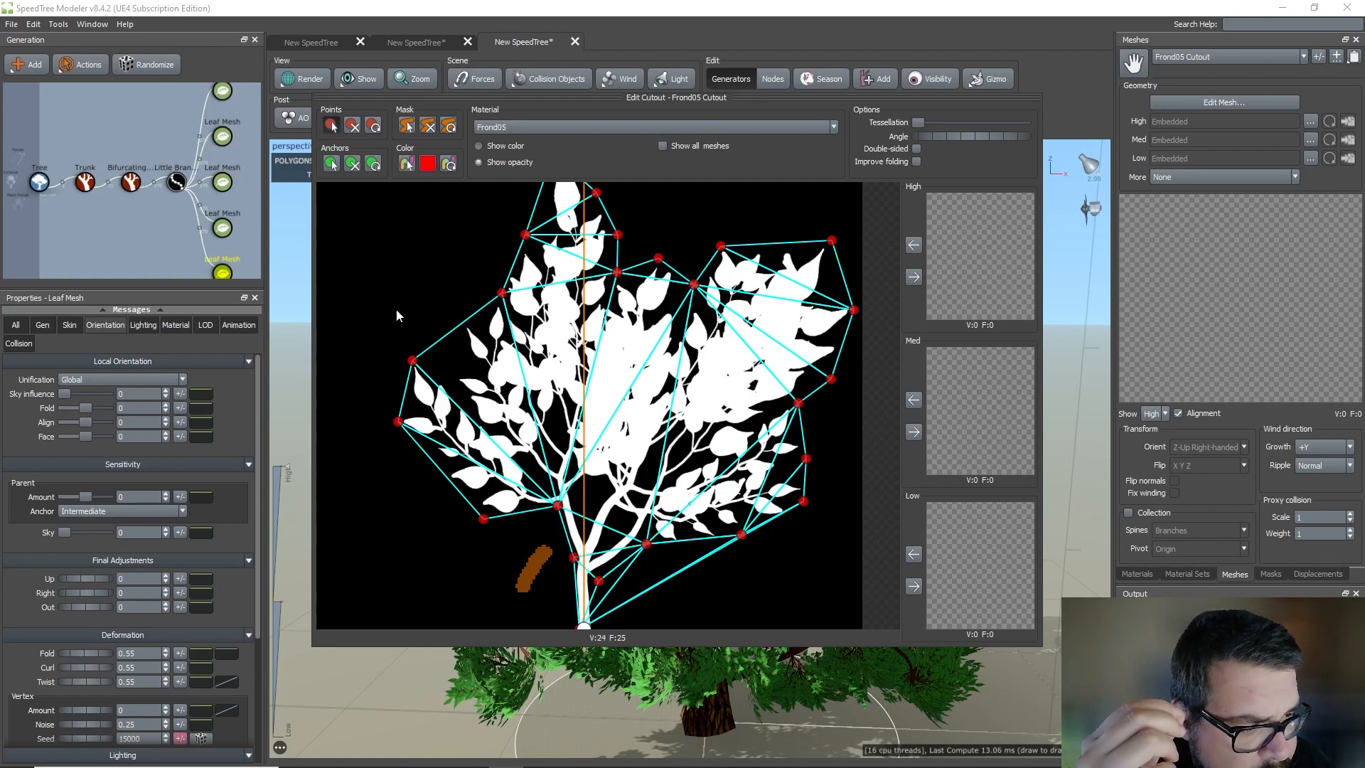
left_click_drag(691, 579, 632, 578)
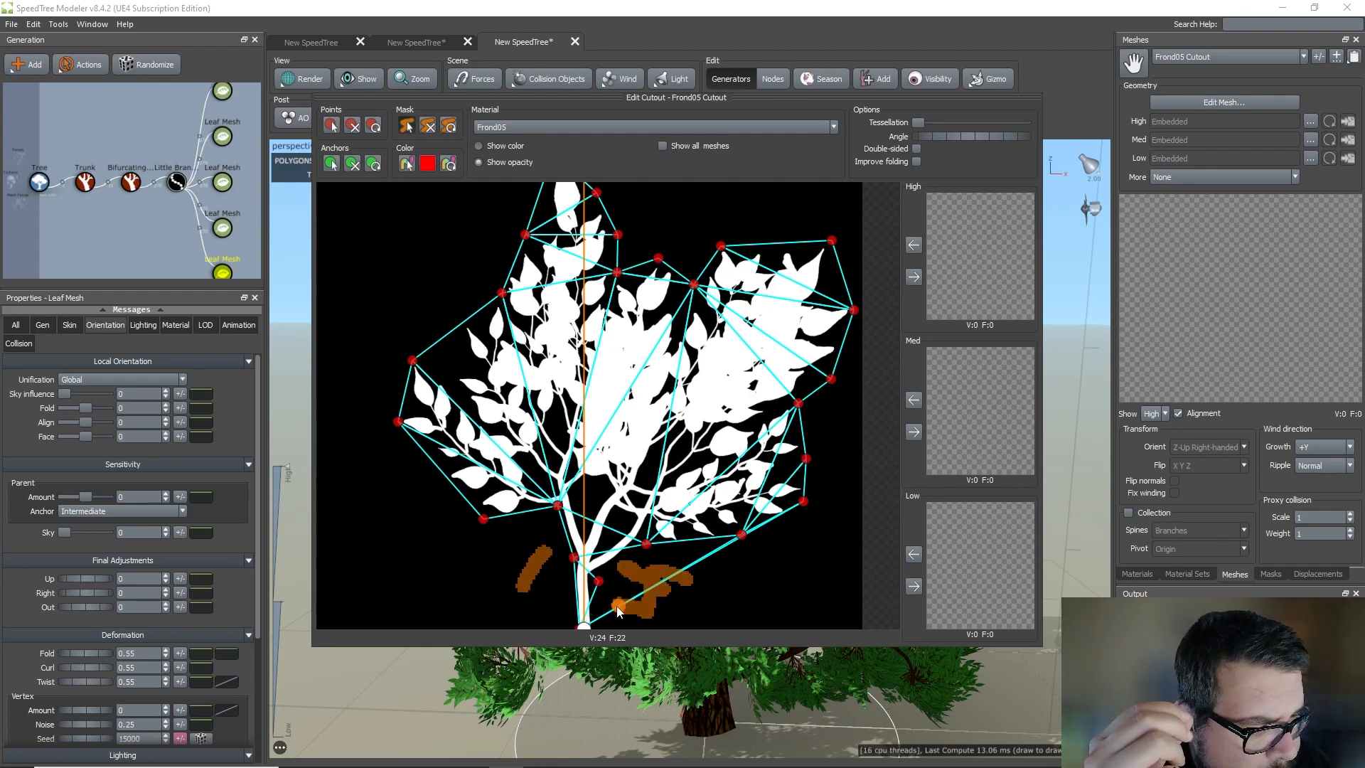
left_click_drag(724, 546, 661, 588)
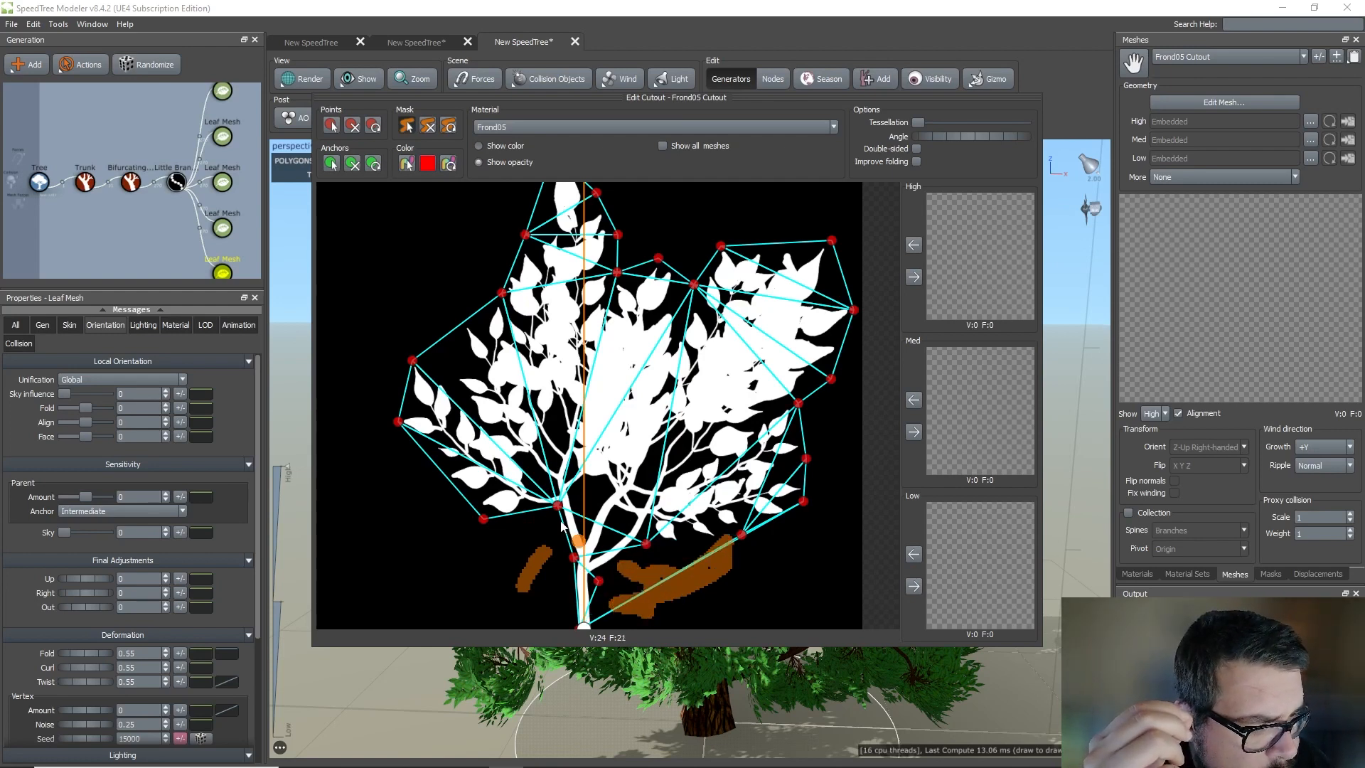
Add a base point at the Frond05 stem's right edge and erase the excess mask.
left_click(330, 127)
left_click(591, 627)
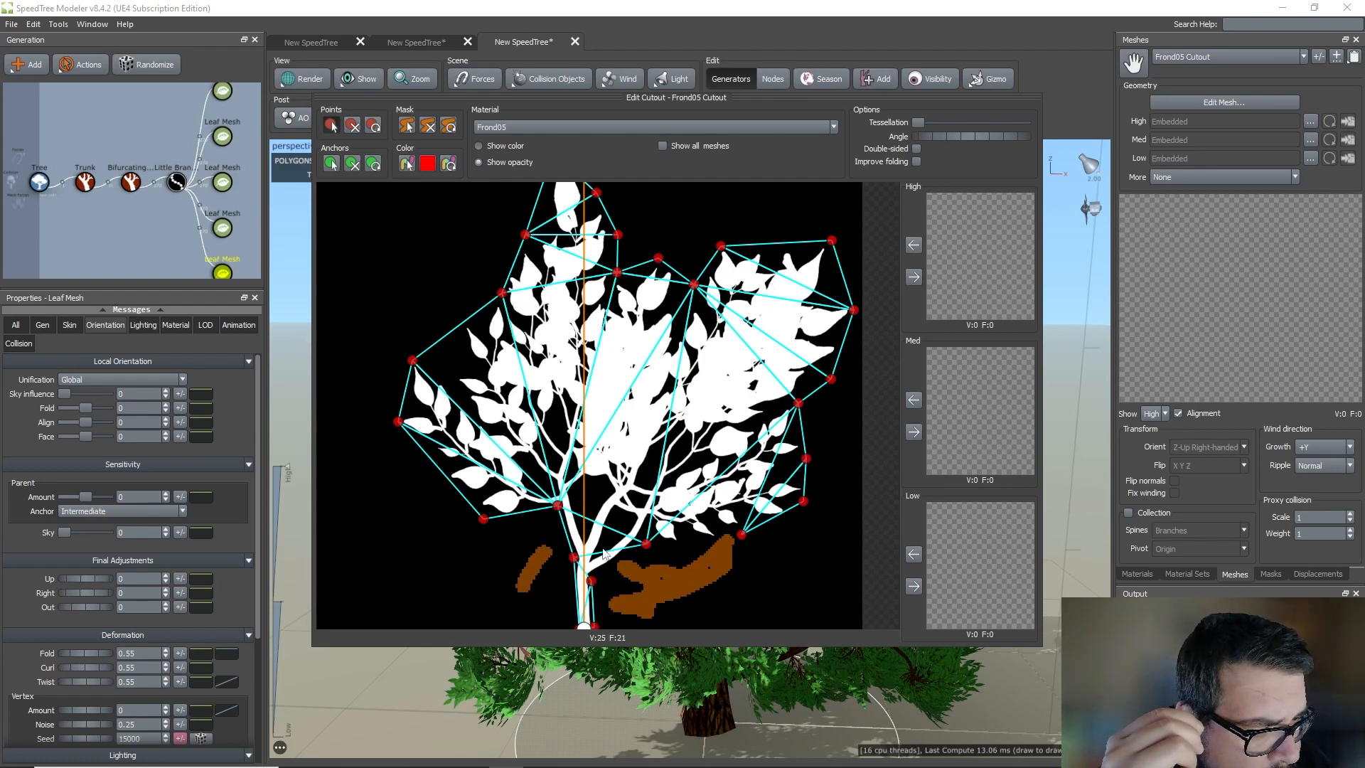
left_click(427, 128)
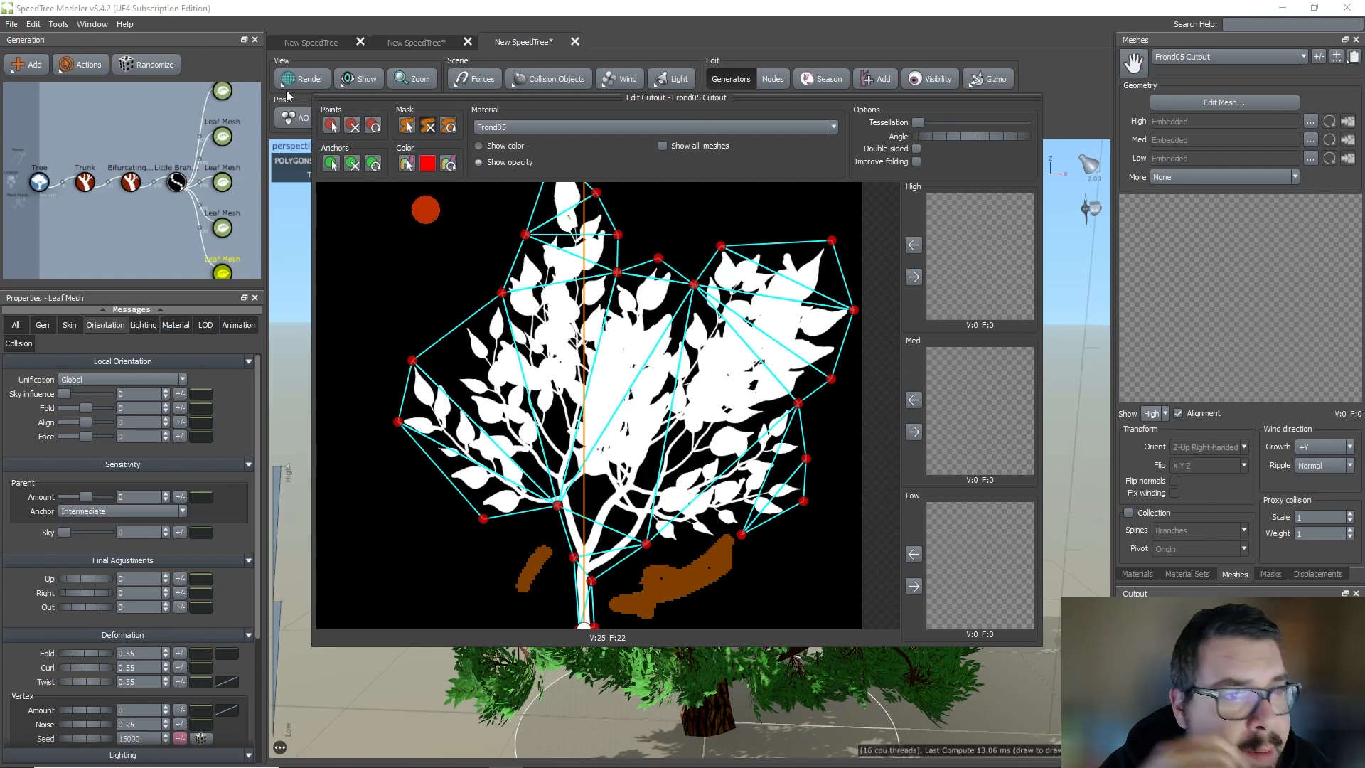
Add nine interior points across the Frond05 foliage to subdivide the cutout mesh.
left_click(502, 399)
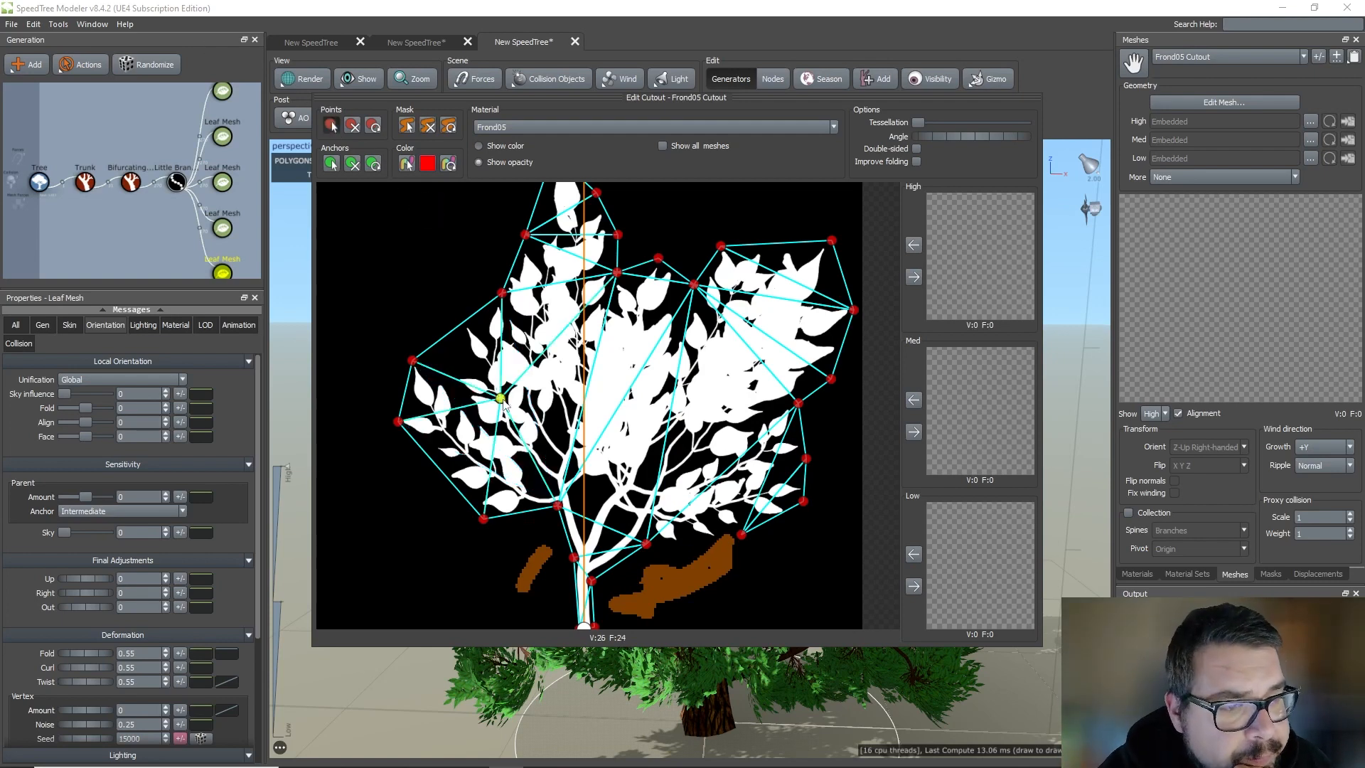
left_click(544, 345)
left_click(573, 253)
left_click(645, 361)
left_click(750, 321)
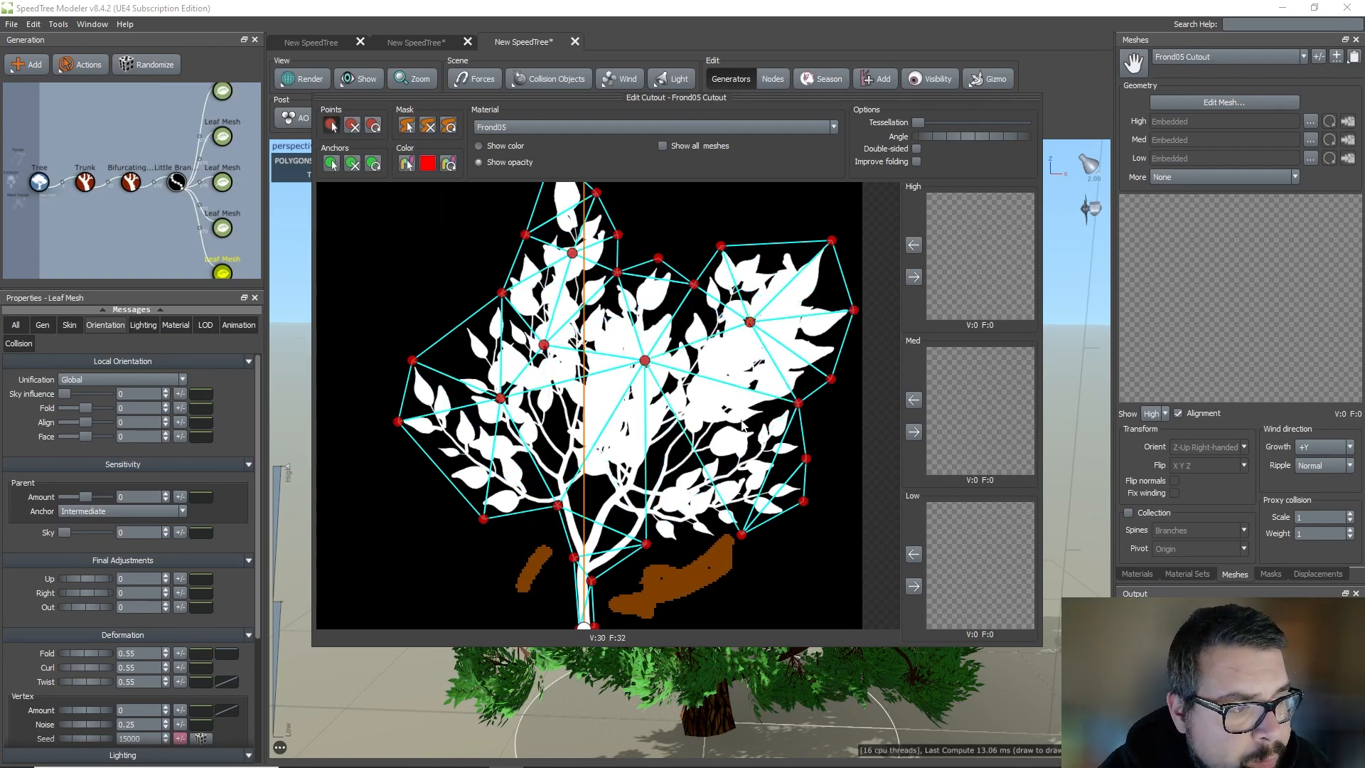
left_click(741, 418)
left_click(665, 468)
left_click(545, 431)
left_click(601, 418)
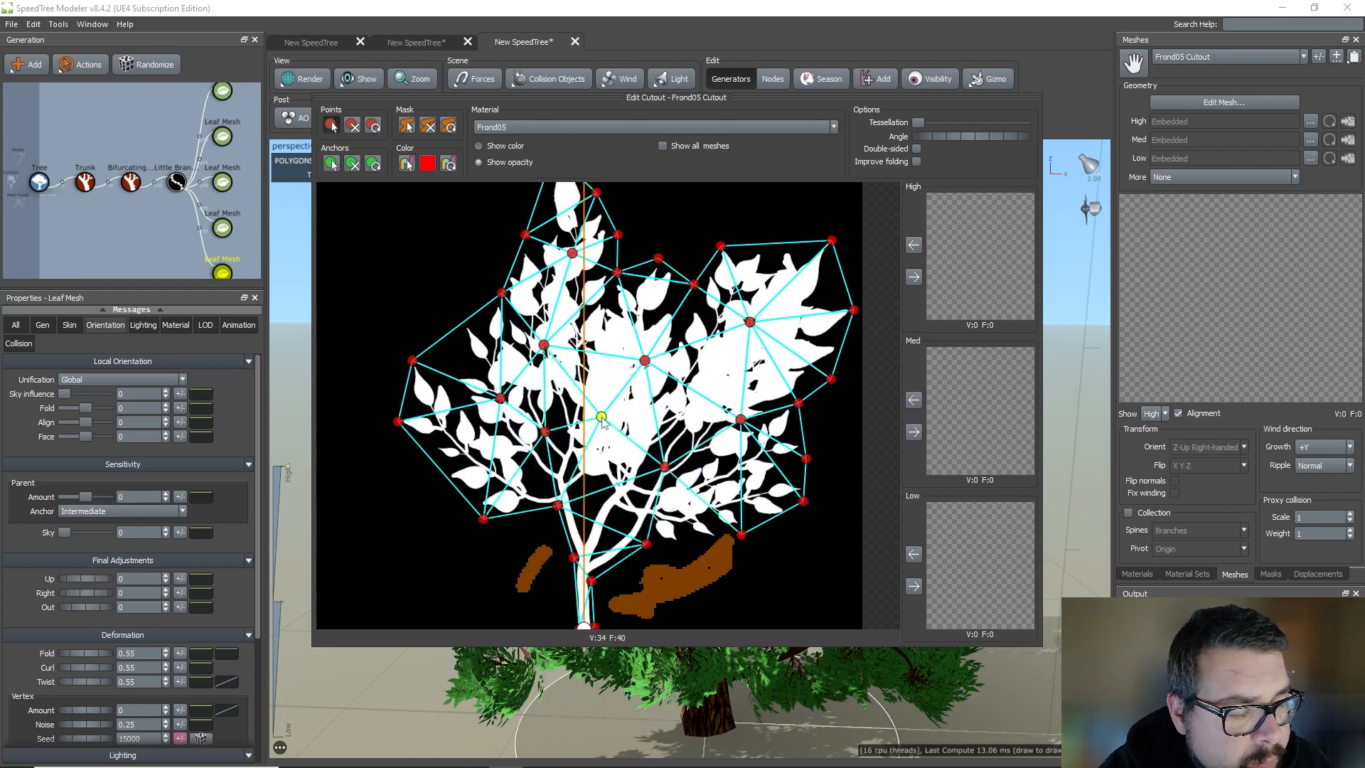
Store the Frond05 cutout as the low, medium and high detail meshes and close the cutout editor.
left_click(914, 586)
left_click(914, 432)
left_click(915, 277)
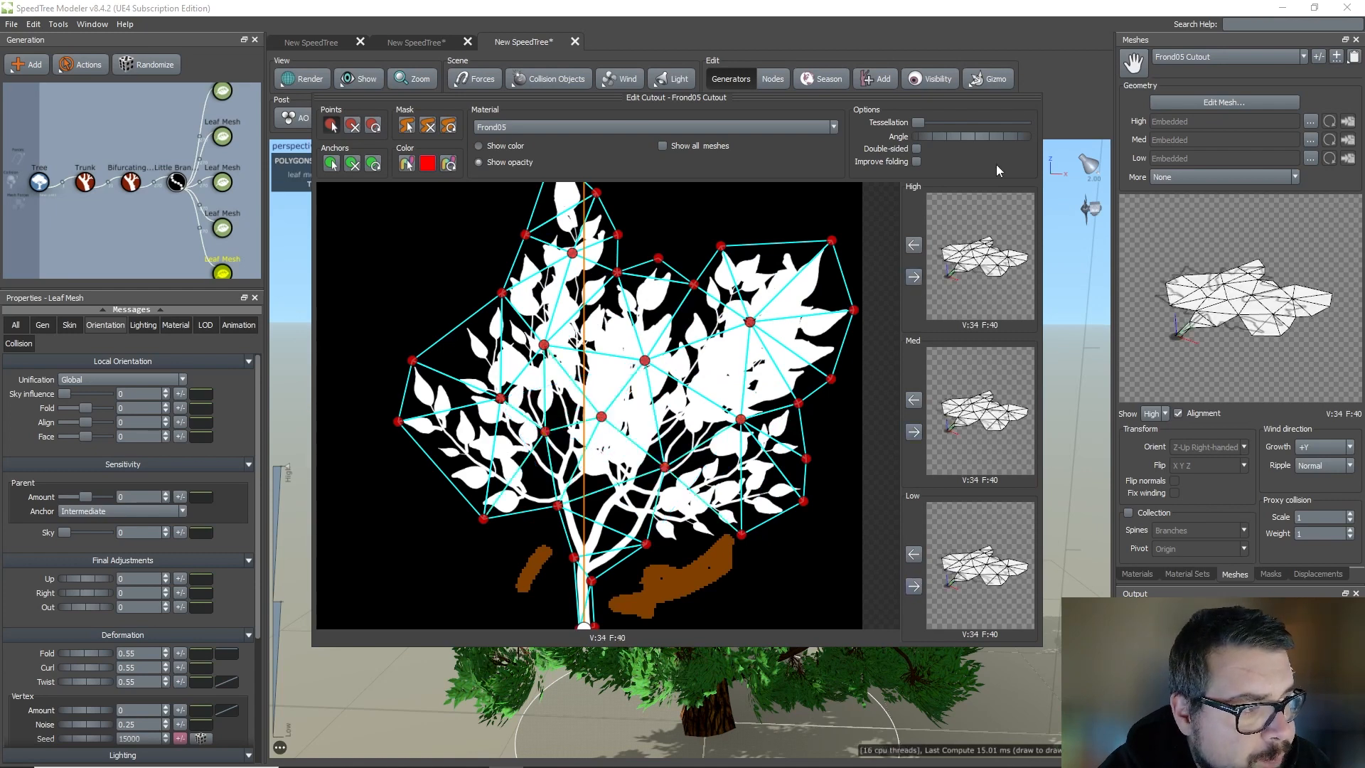
left_click(1042, 82)
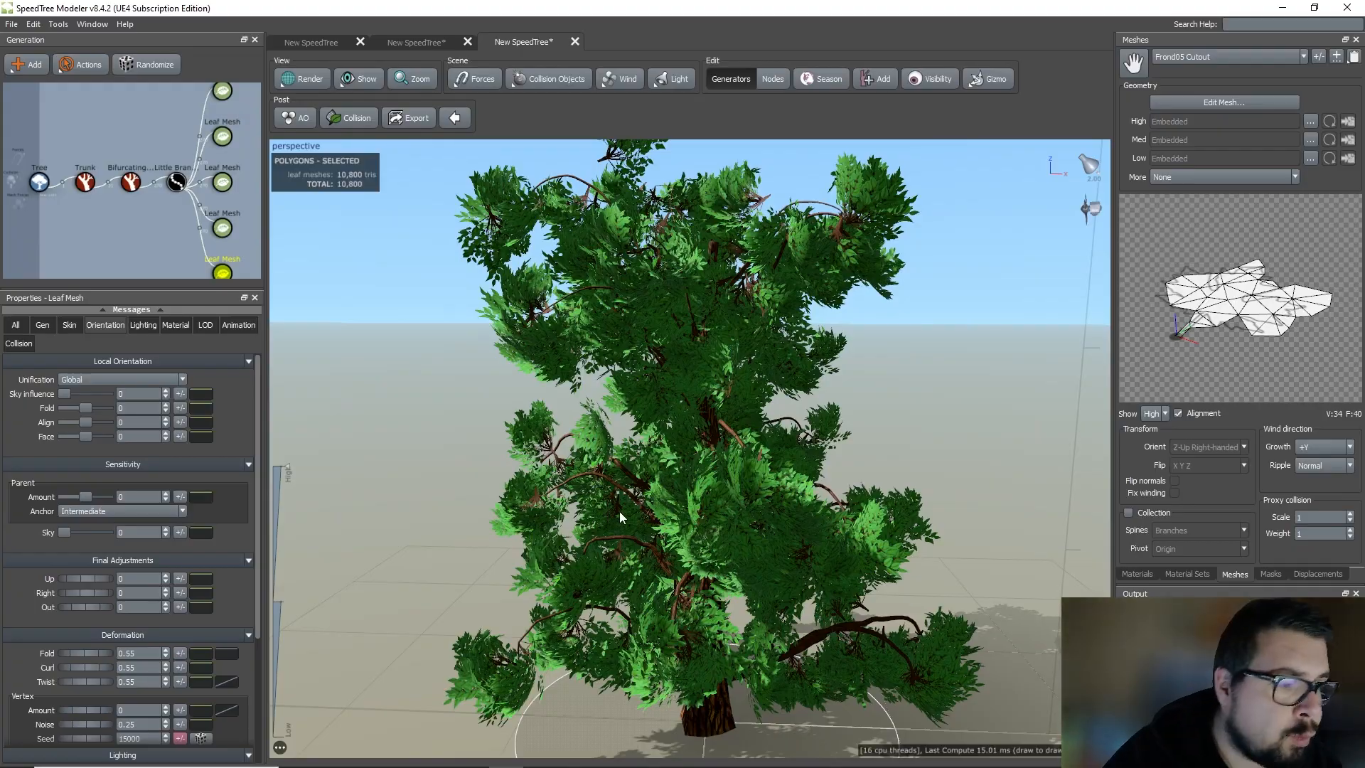
Set the leaf size to 5 for the Frond01 and Frond02 leaf mesh generators.
left_click_drag(620, 510, 861, 507)
scroll(757, 488, "up", 2)
scroll(757, 489, "down", 4)
scroll(748, 529, "down", 2)
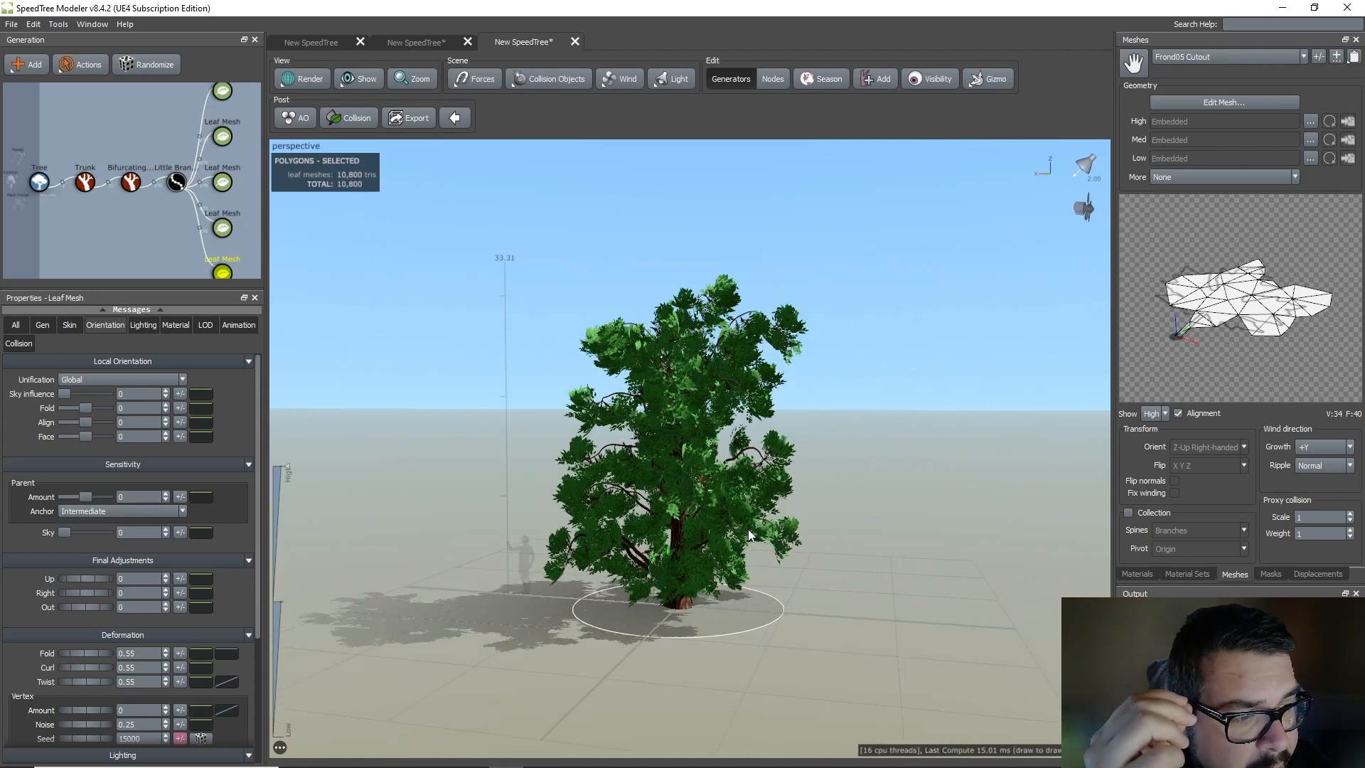
scroll(748, 529, "up", 4)
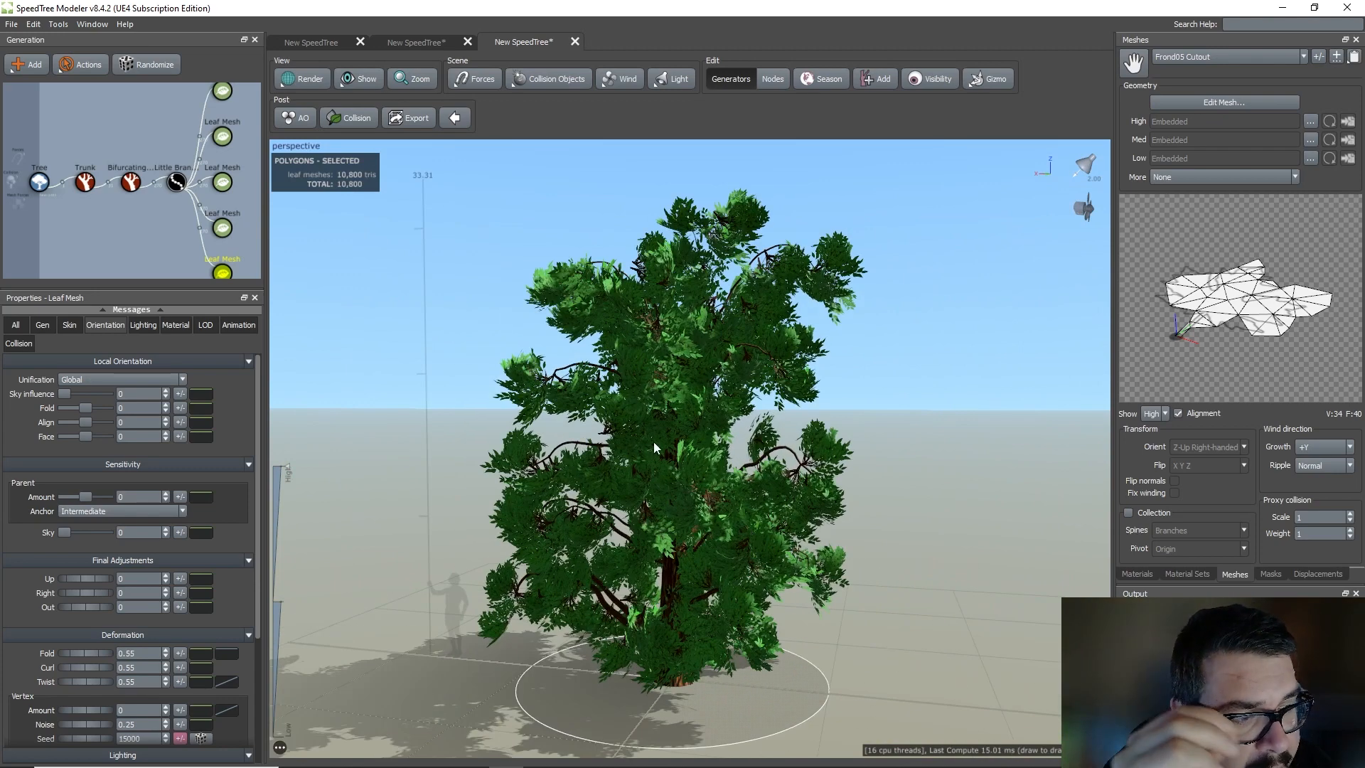
left_click(222, 93)
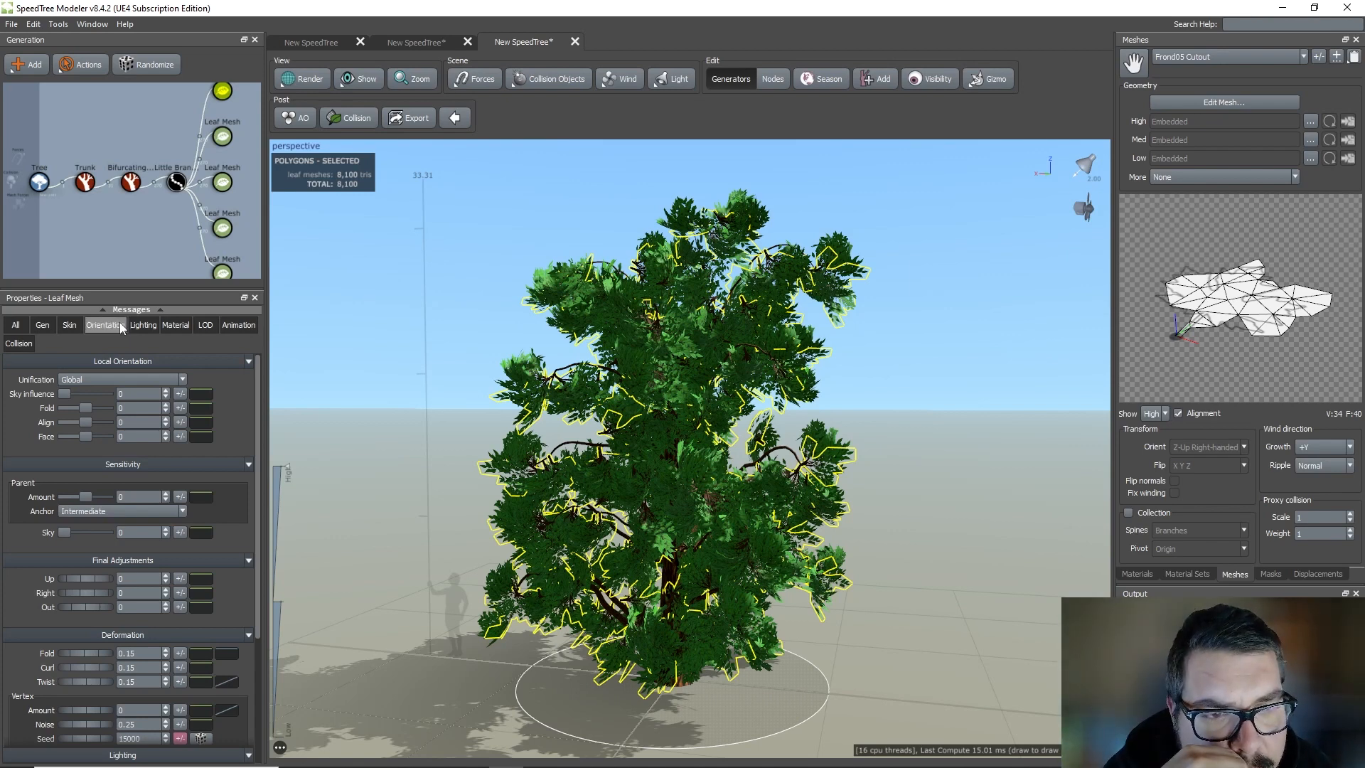
left_click(66, 327)
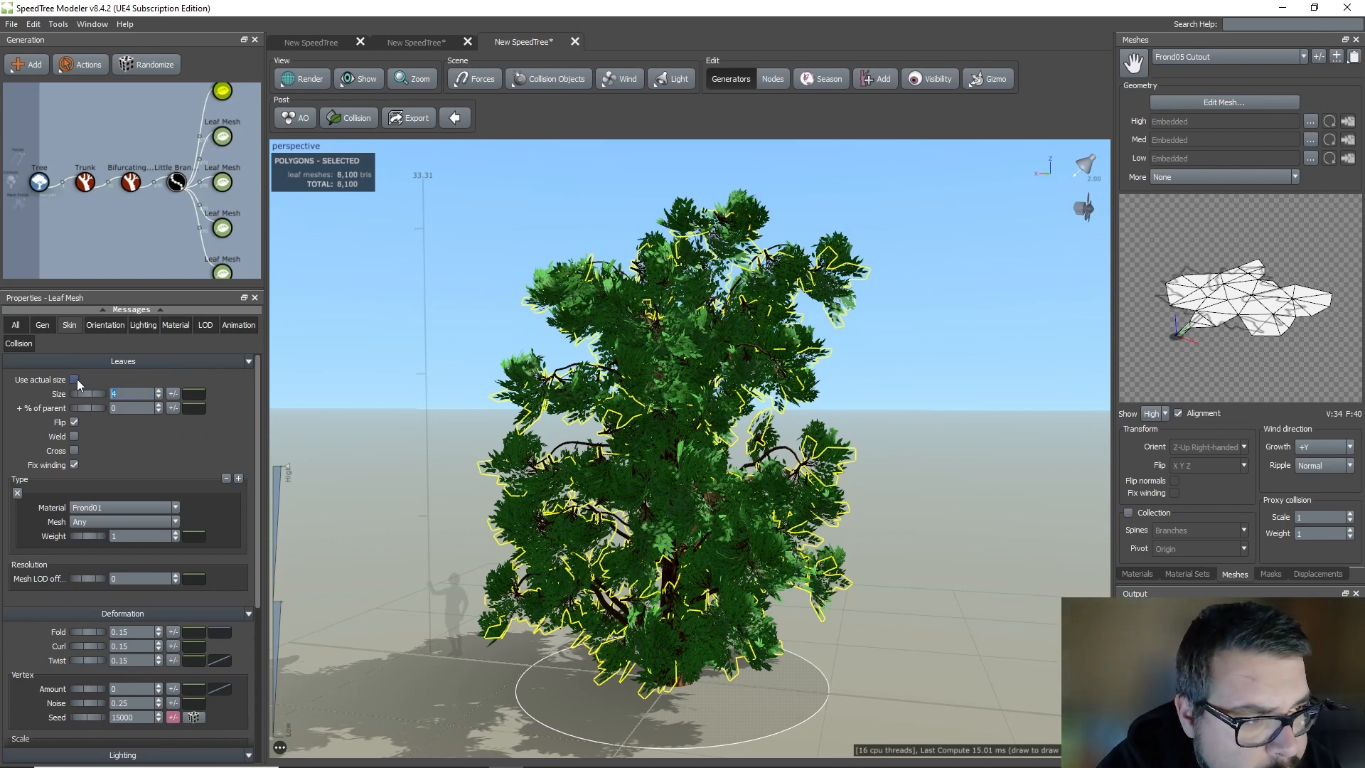
key("Return")
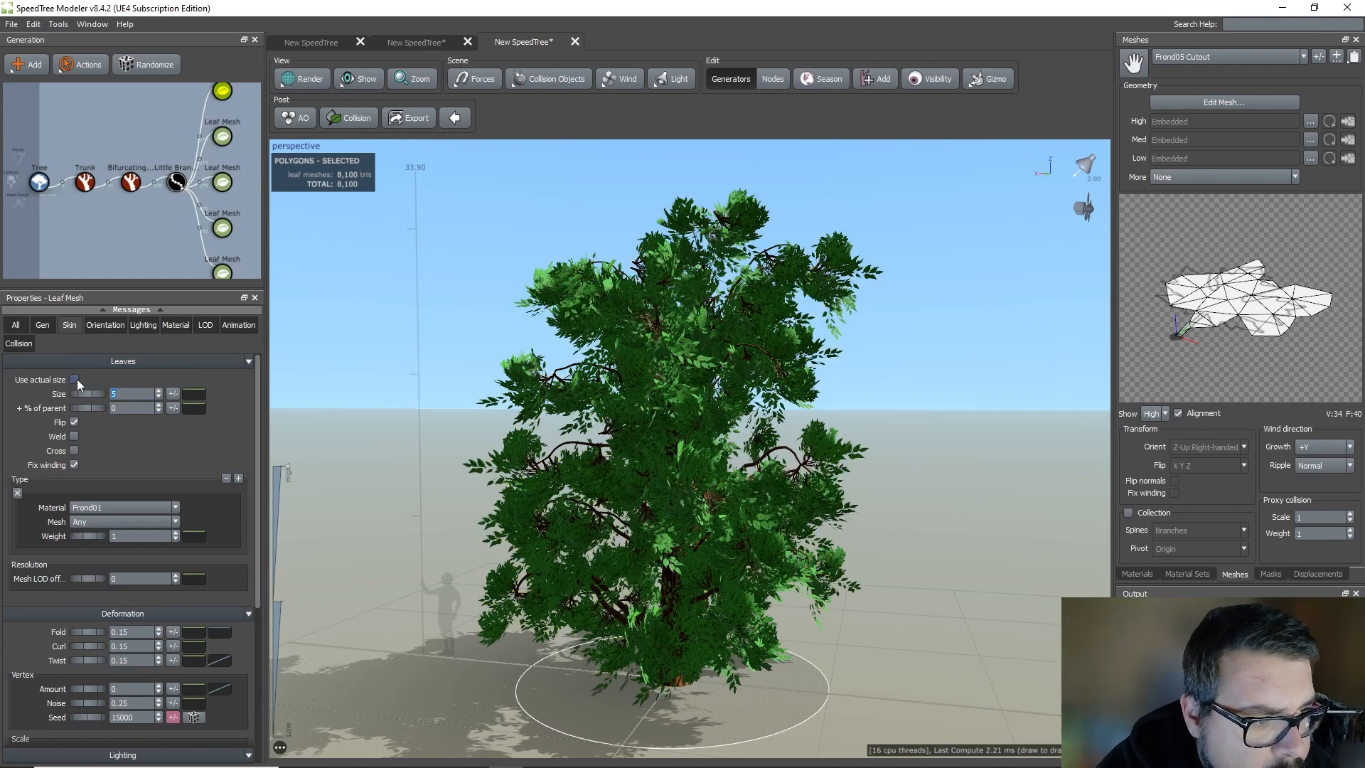
left_click(223, 135)
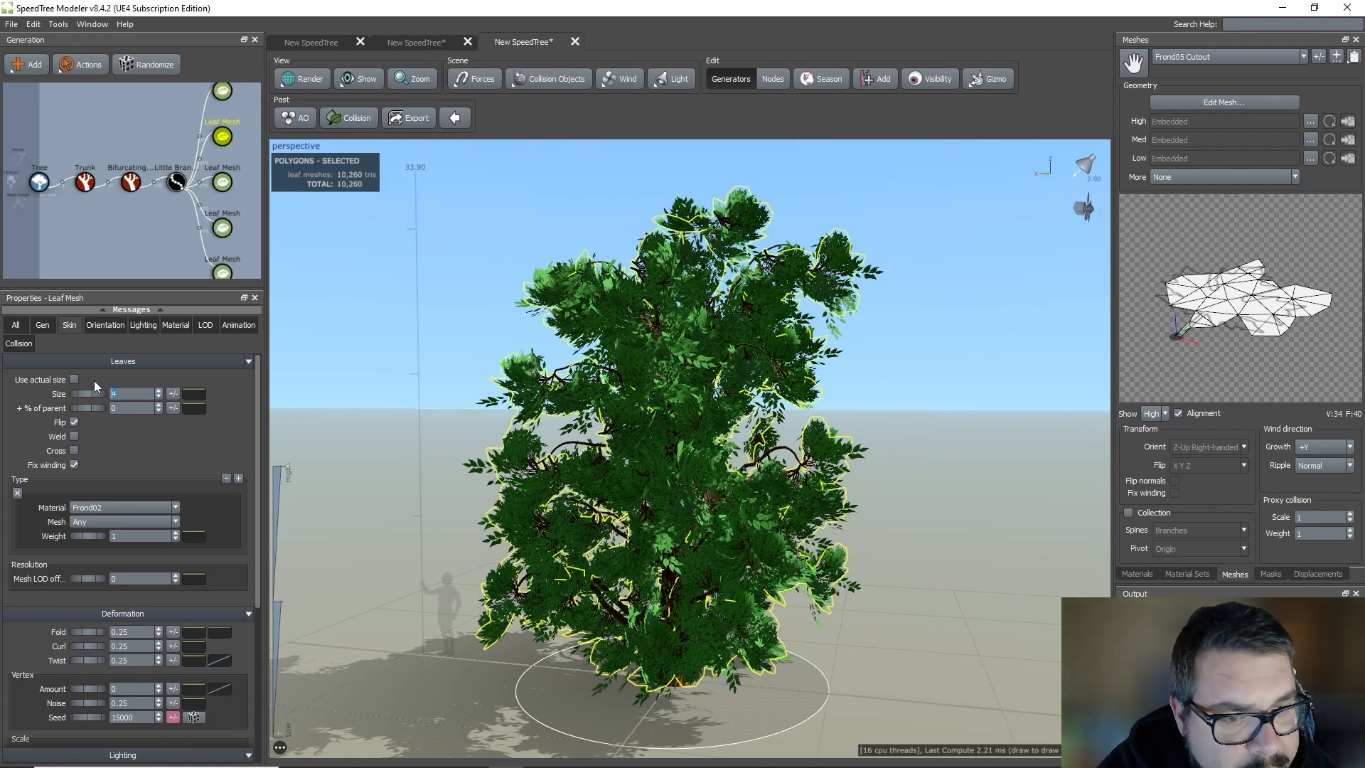
key("Return")
Set the leaf size to 5 for the Frond03, Frond04 and Frond05 leaf mesh generators.
left_click(222, 182)
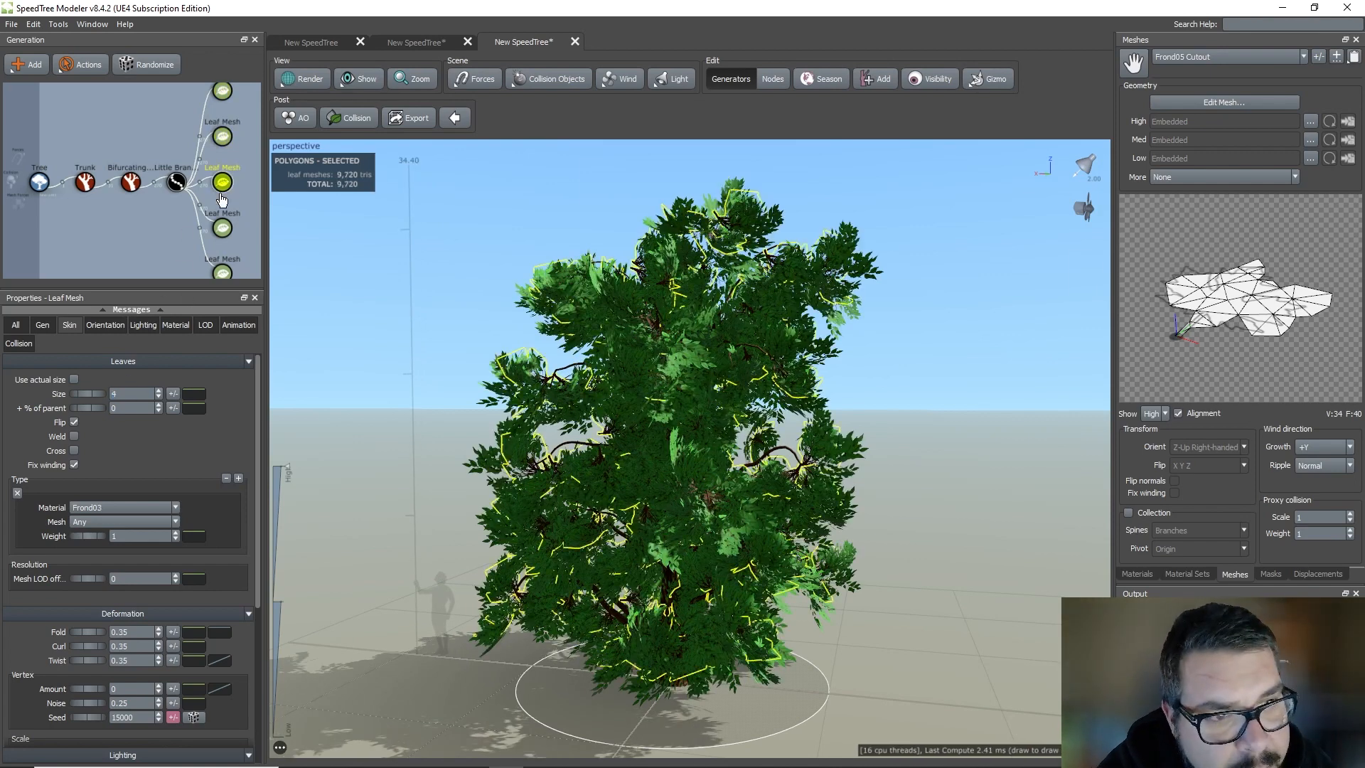
double_click(136, 381)
type("5")
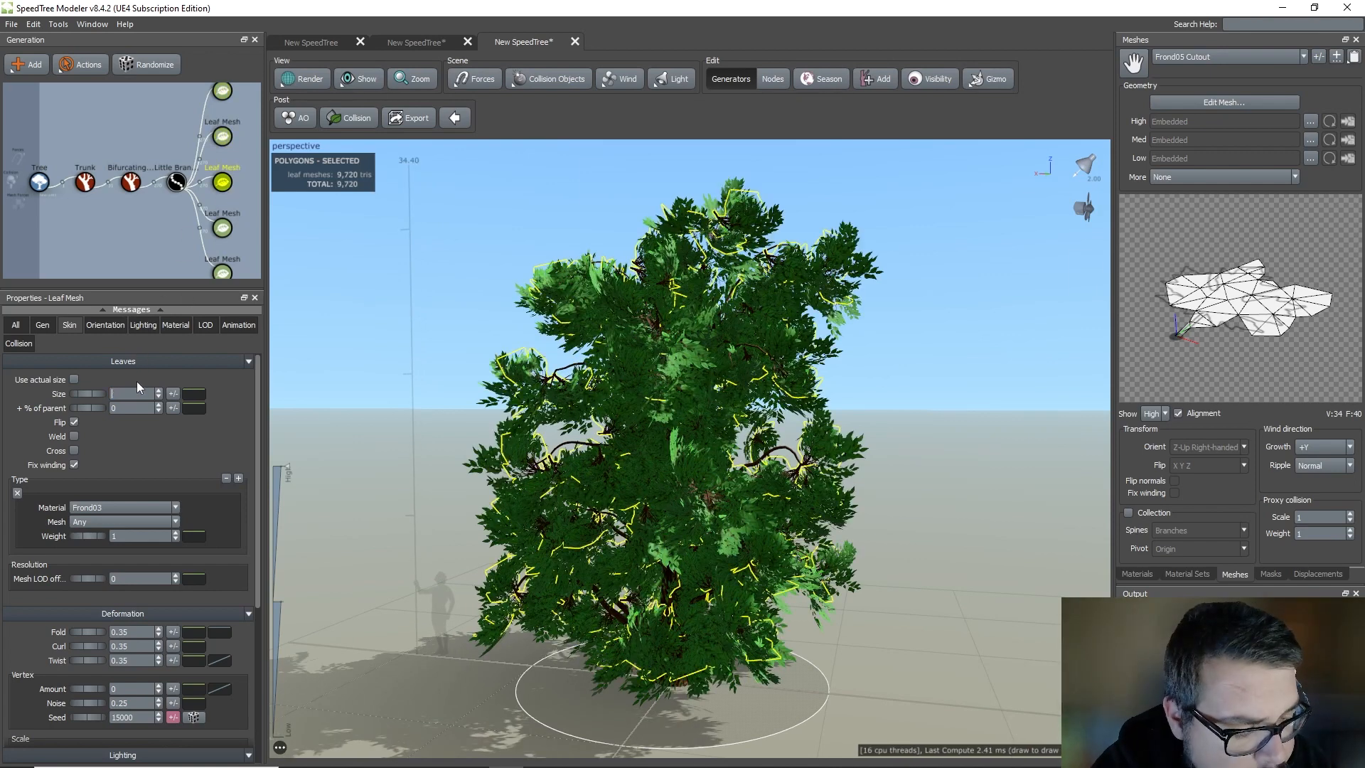
key("Return")
left_click(222, 223)
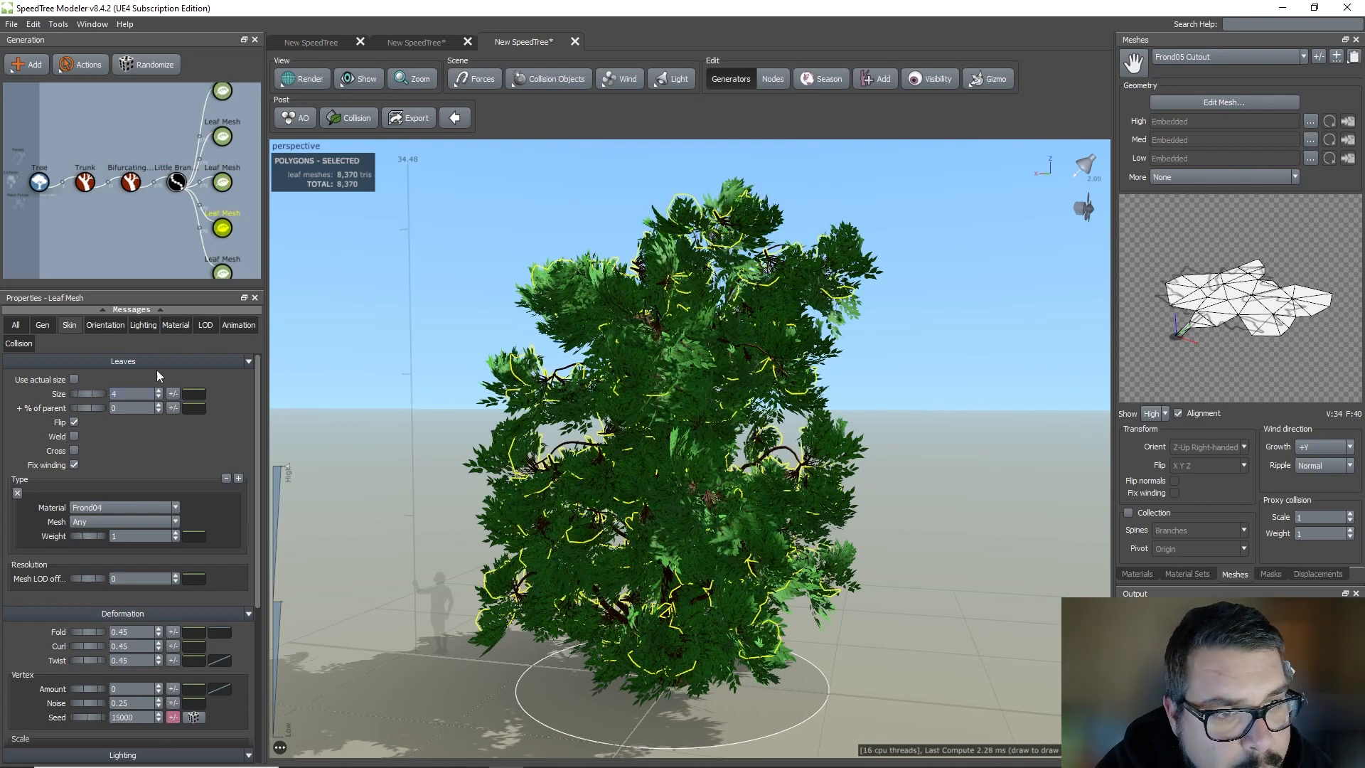
type("5")
key("Return")
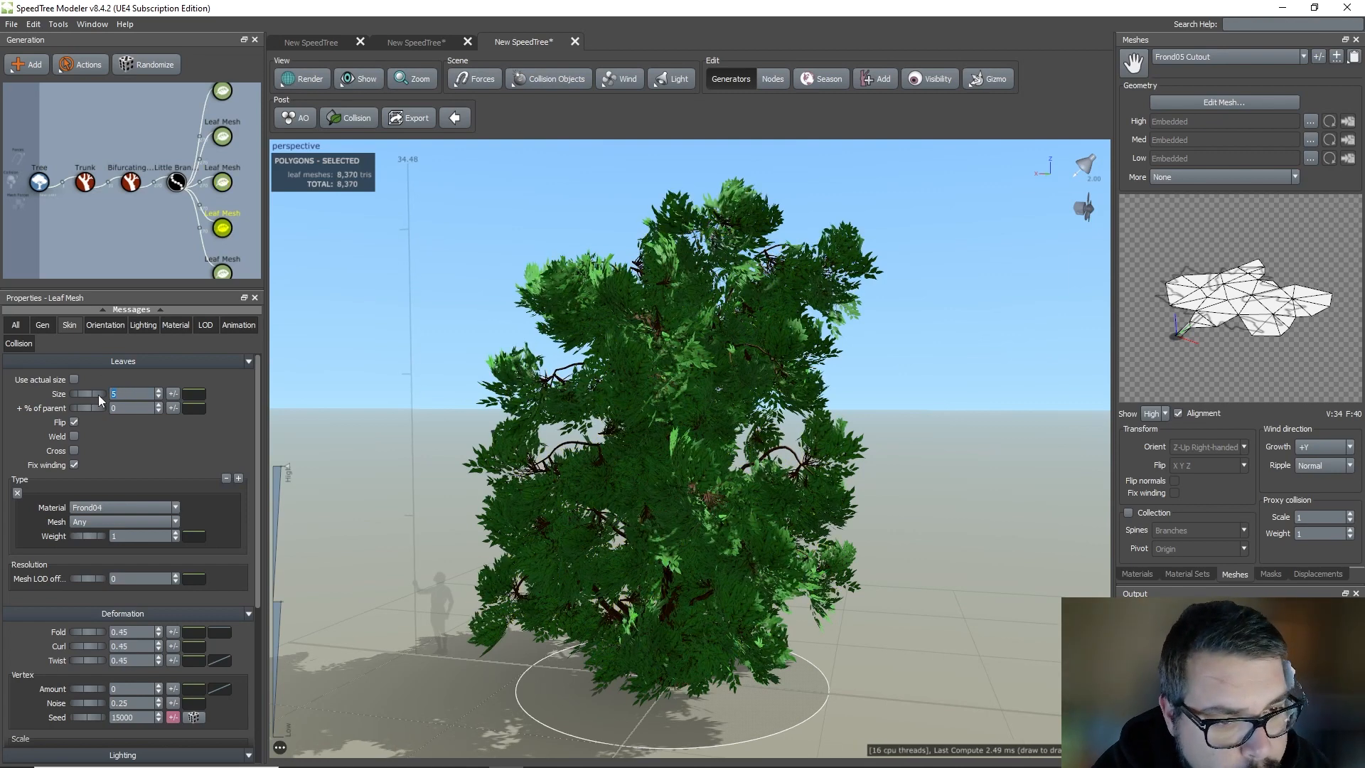
left_click(224, 274)
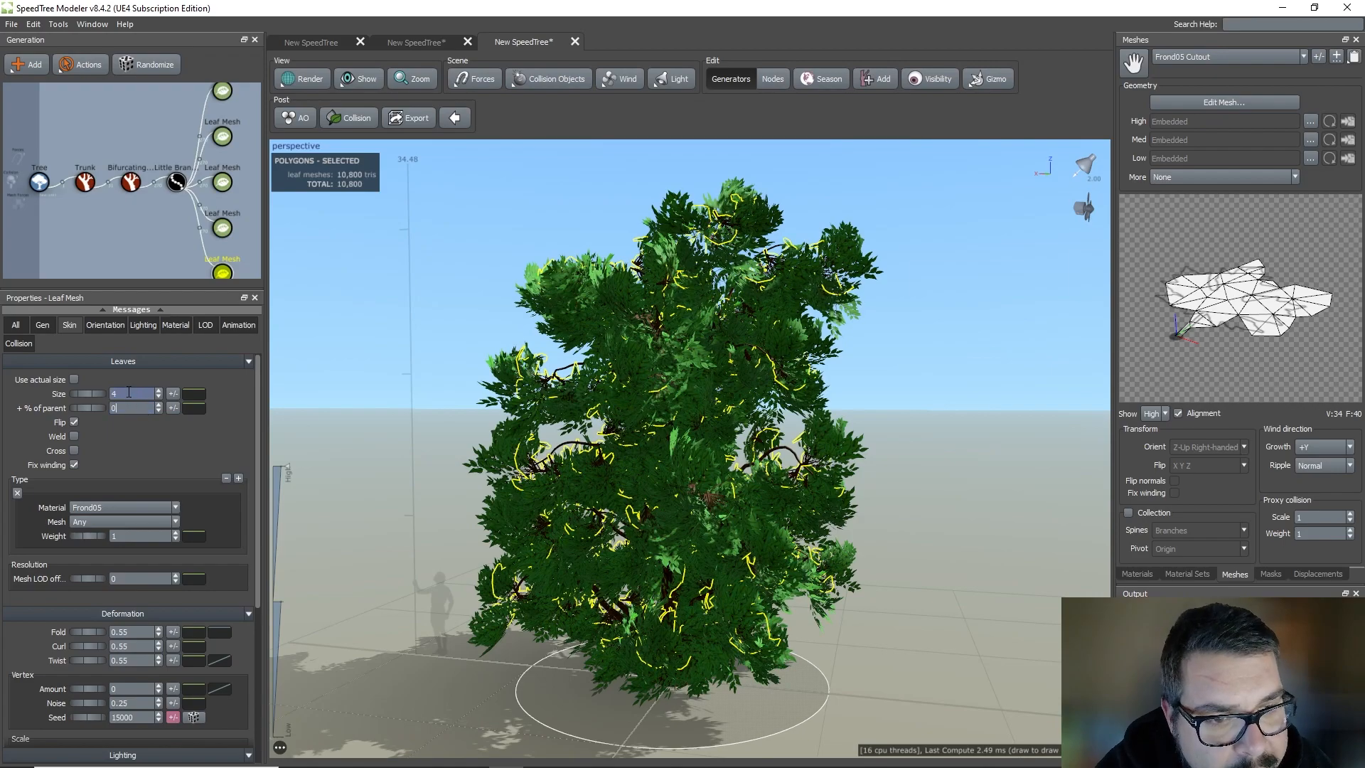
key("Return")
Examine the tree's foliage density and overall silhouette from several angles and distances.
left_click_drag(491, 404, 754, 395)
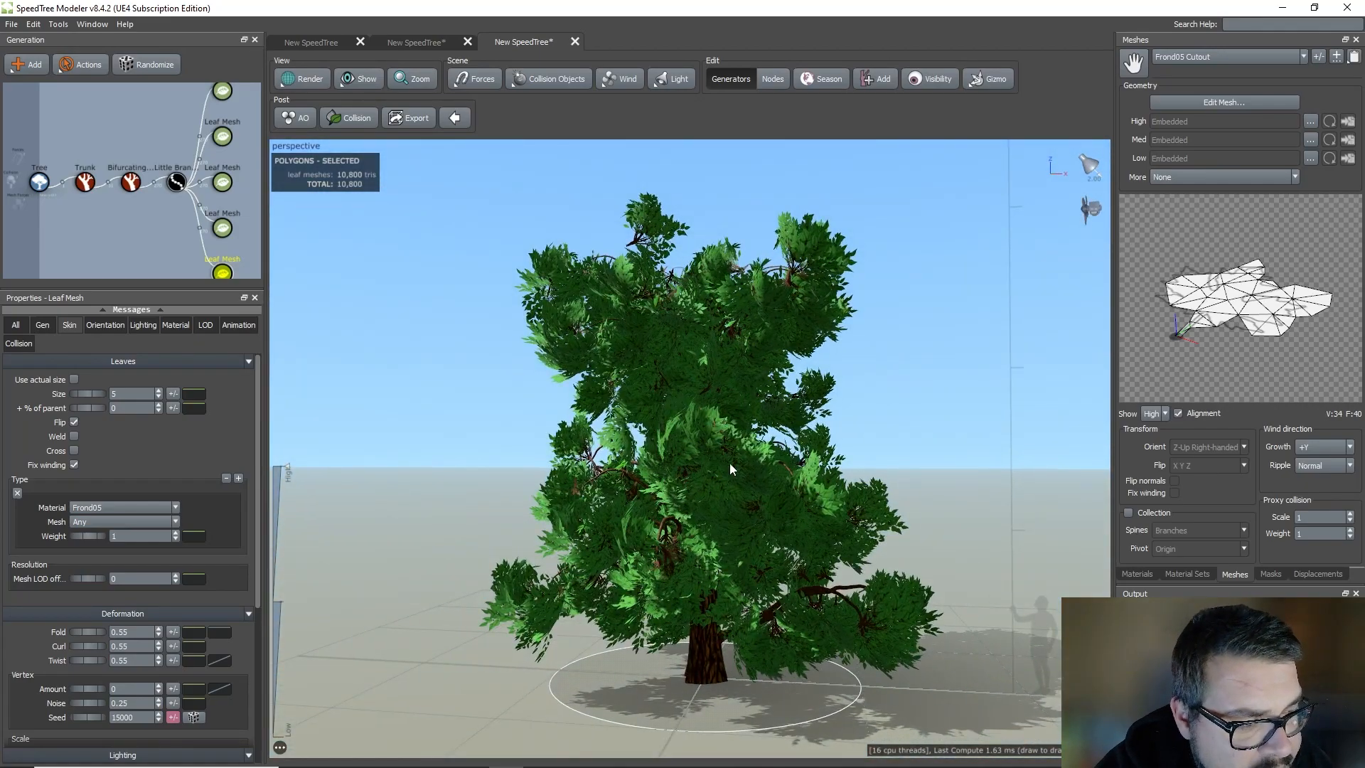
mouse_move(729, 463)
left_mouse_down()
mouse_move(706, 519)
mouse_move(650, 531)
mouse_move(629, 522)
mouse_move(651, 509)
mouse_move(444, 505)
mouse_move(658, 494)
mouse_move(749, 506)
left_mouse_up()
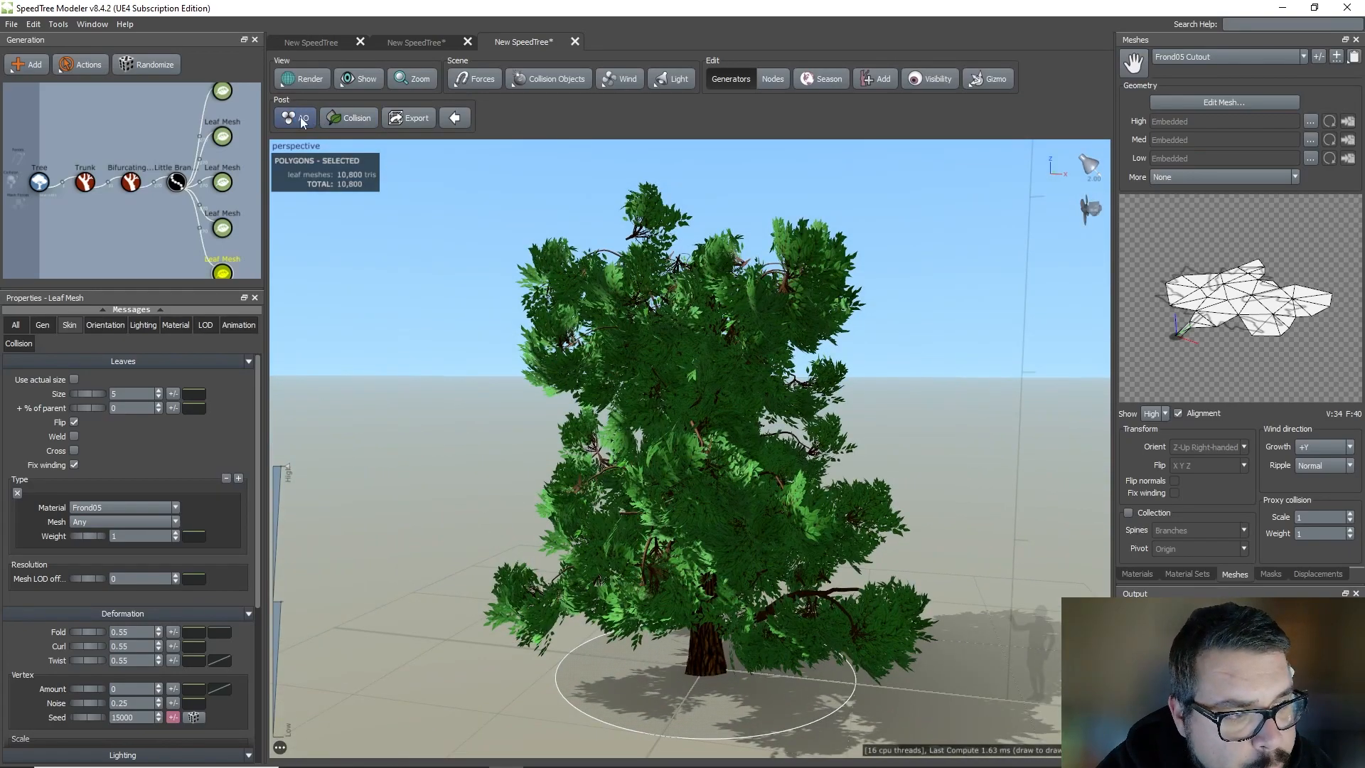
left_click_drag(531, 423, 573, 363)
scroll(574, 377, "down", 3)
scroll(576, 428, "up", 5)
left_click_drag(576, 431, 445, 450)
scroll(566, 473, "down", 4)
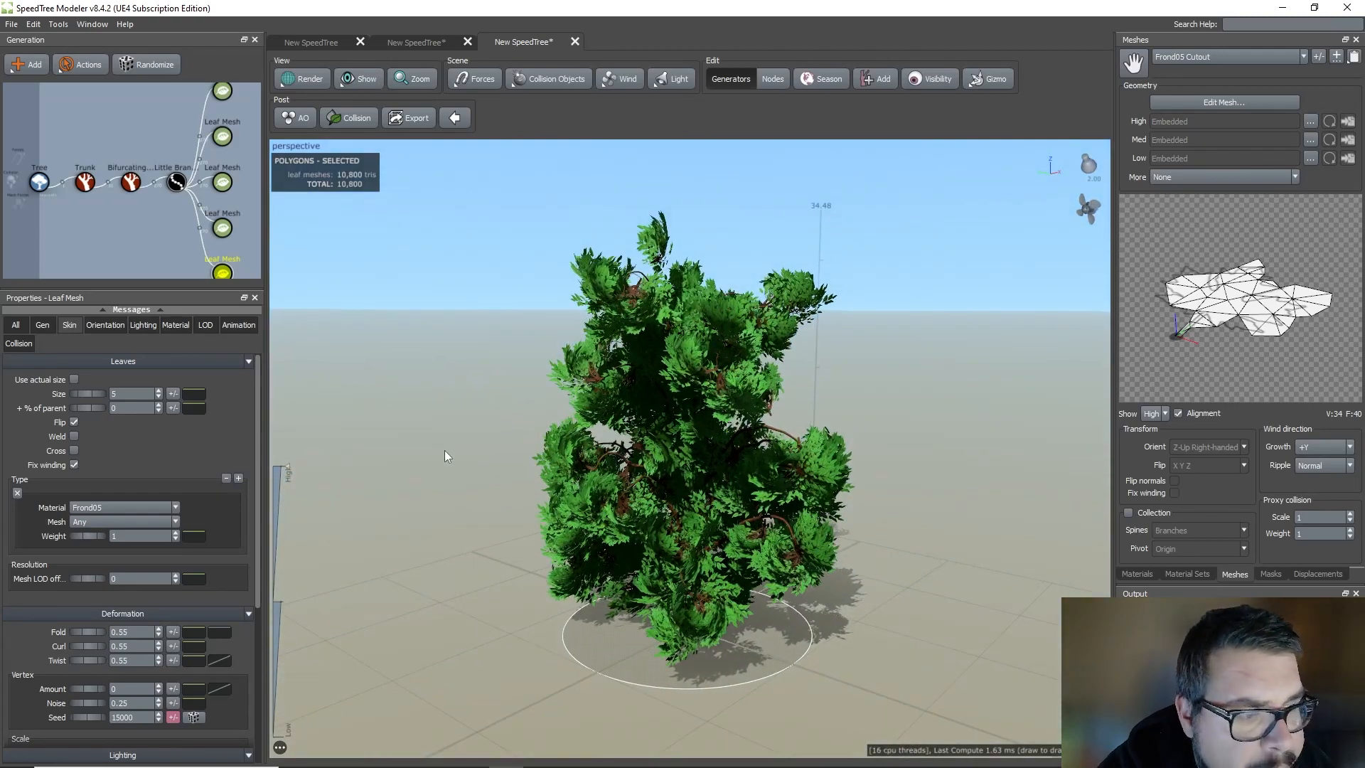
Start an Unreal Engine 4 export of the tree and create a folder named Arbutes inside the Export folder.
left_click(11, 24)
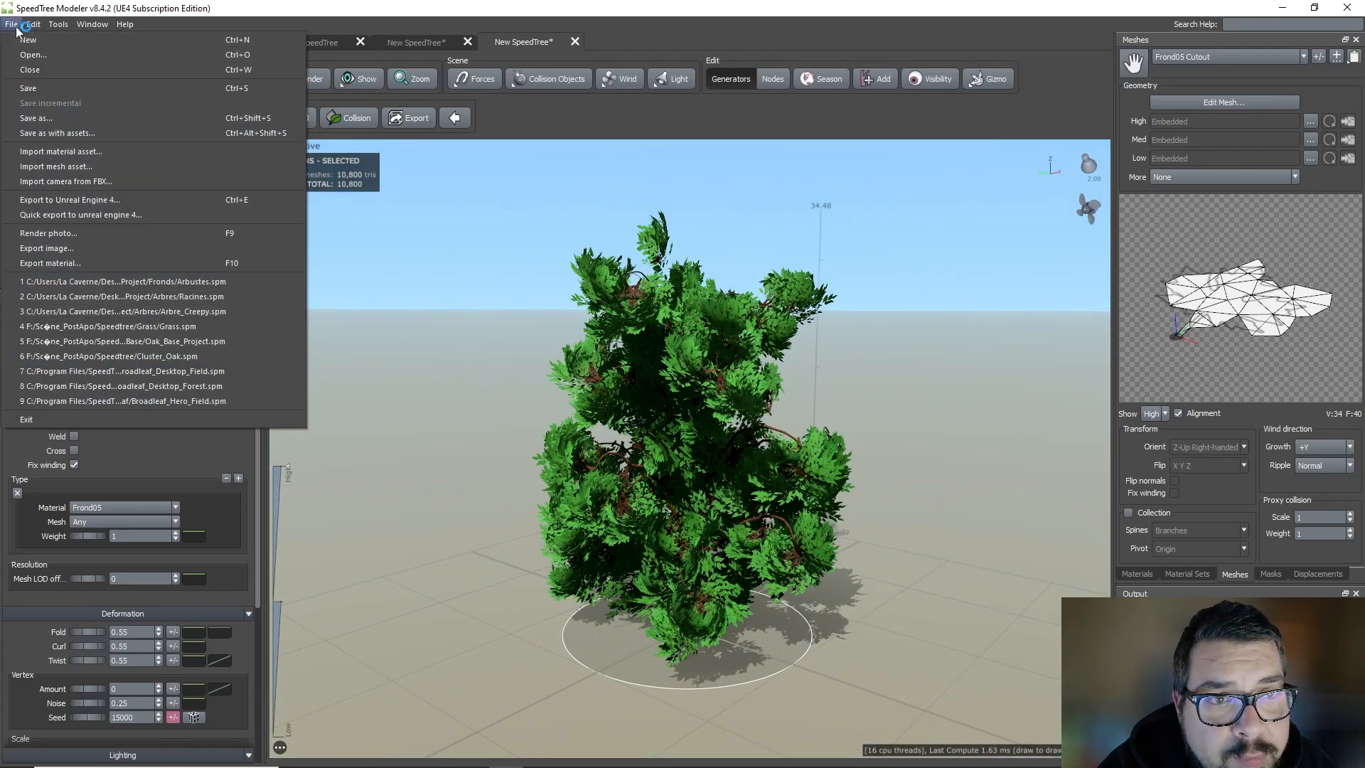
left_click(85, 249)
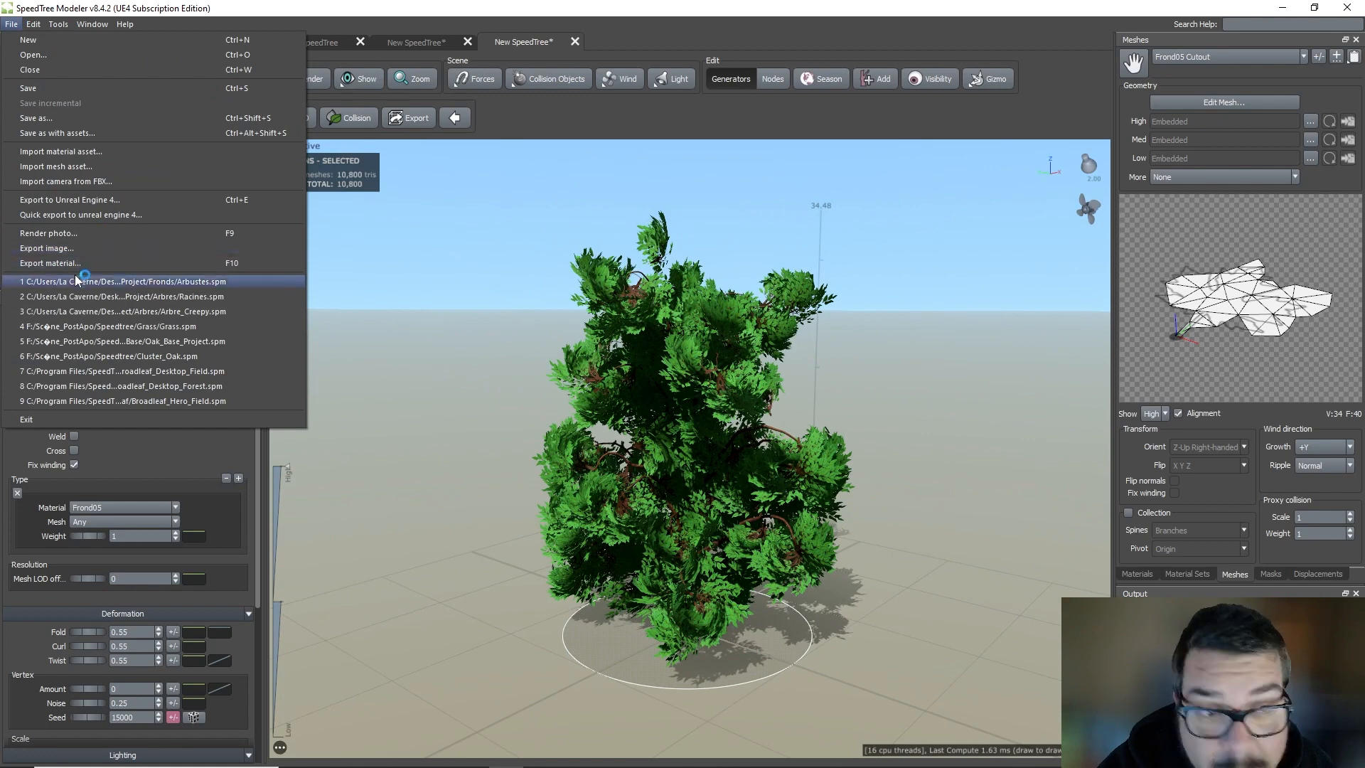
left_click(92, 200)
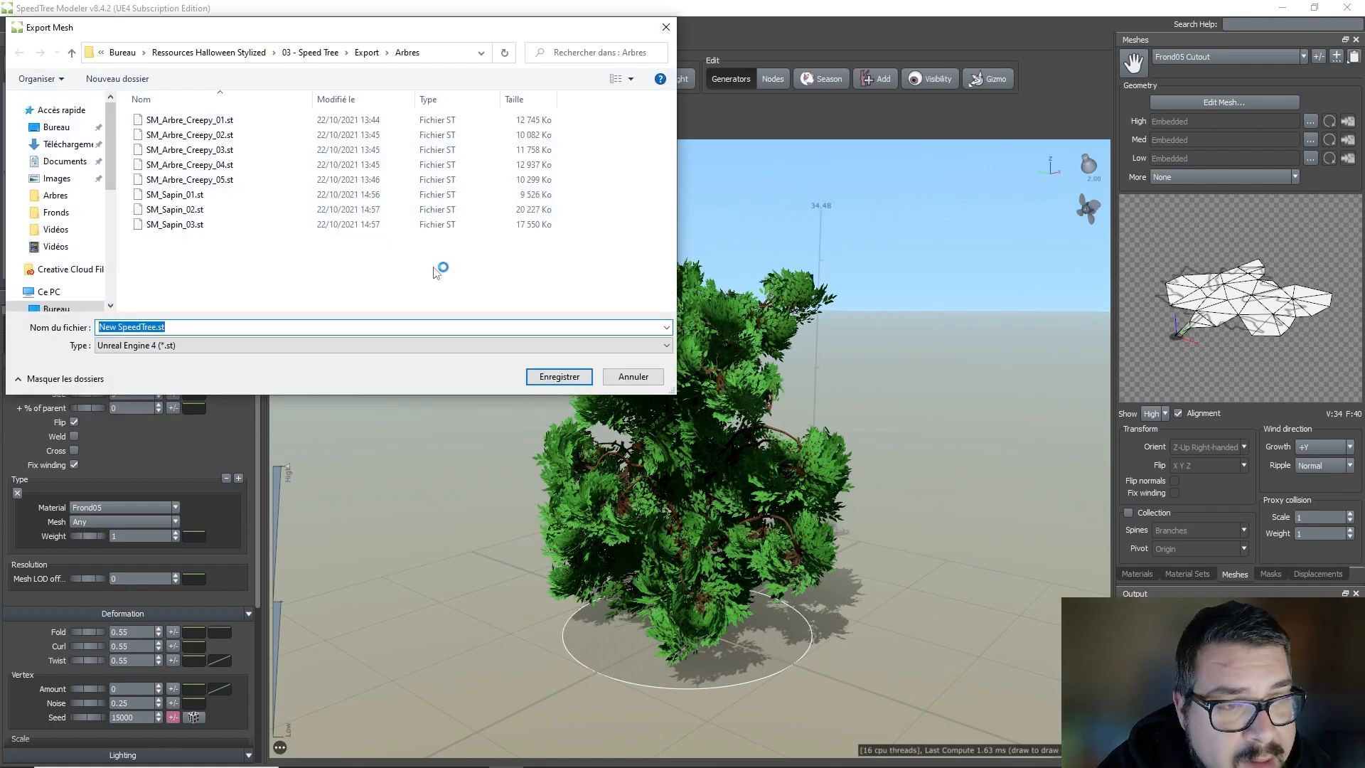
left_click(369, 54)
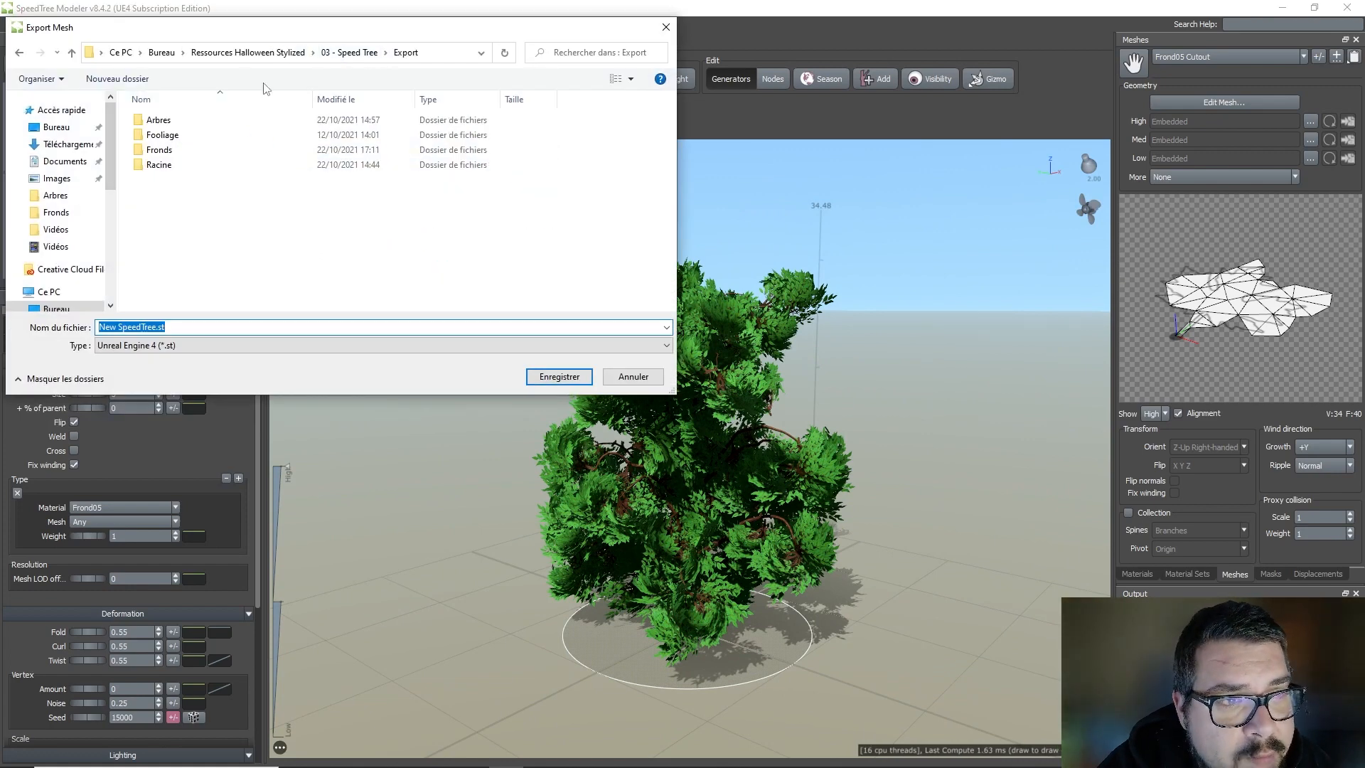
left_click(146, 85)
type("Ar")
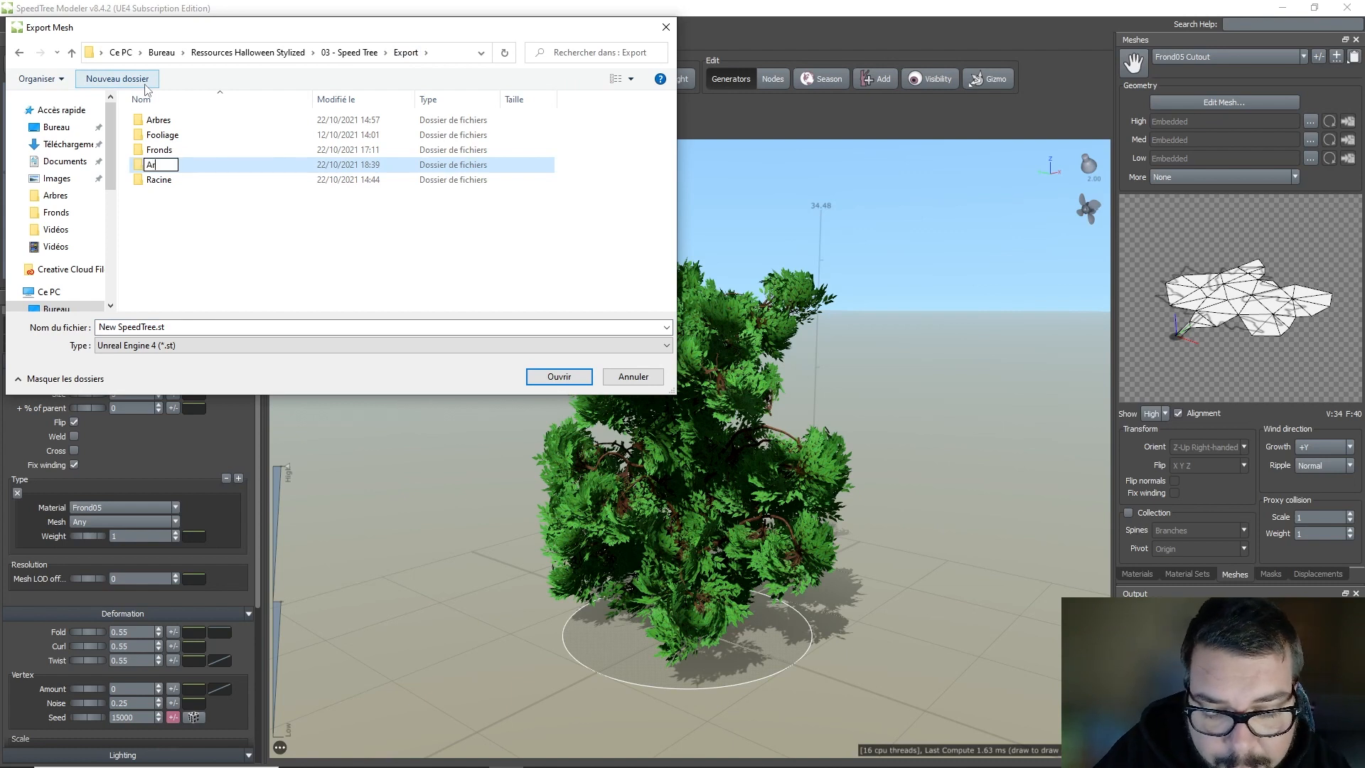
type("butes")
key("Return")
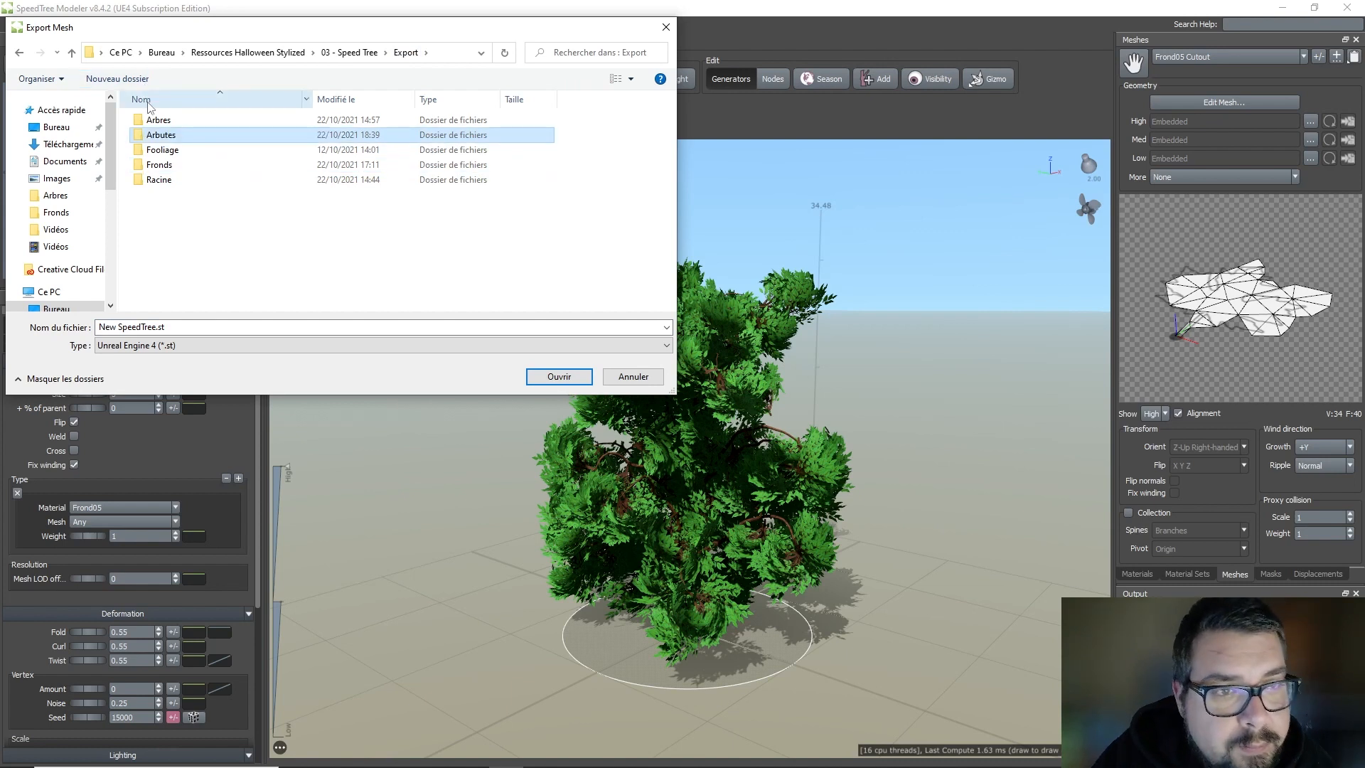
double_click(179, 135)
left_click(195, 321)
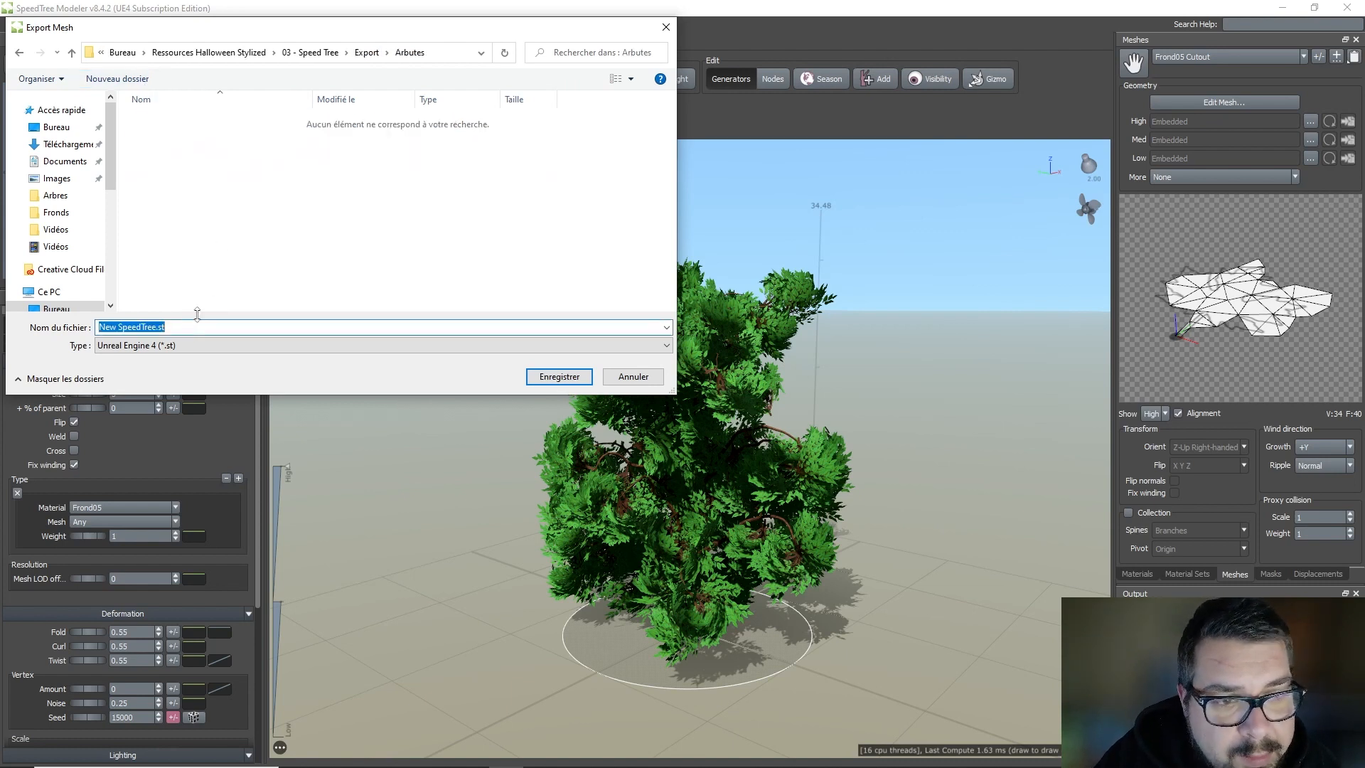
type("Arbuste_01")
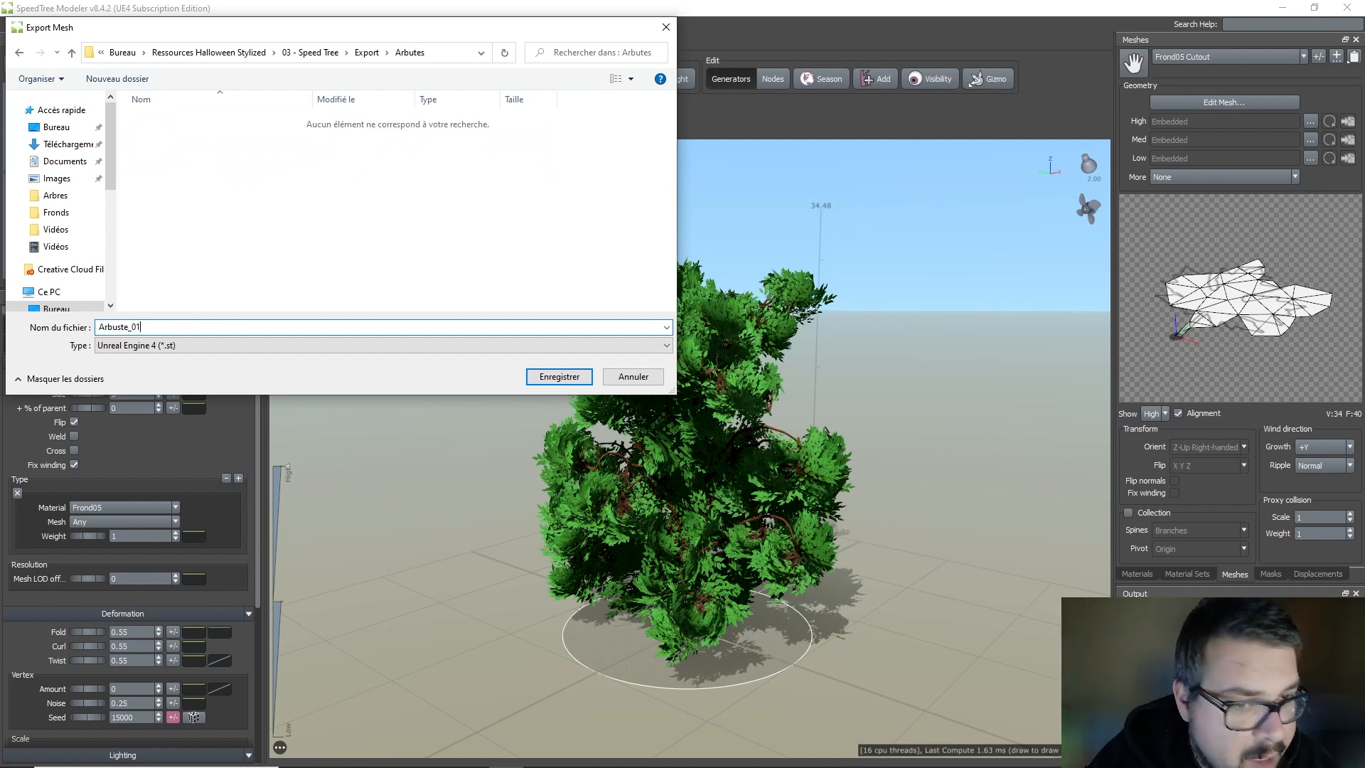
double_click(151, 328)
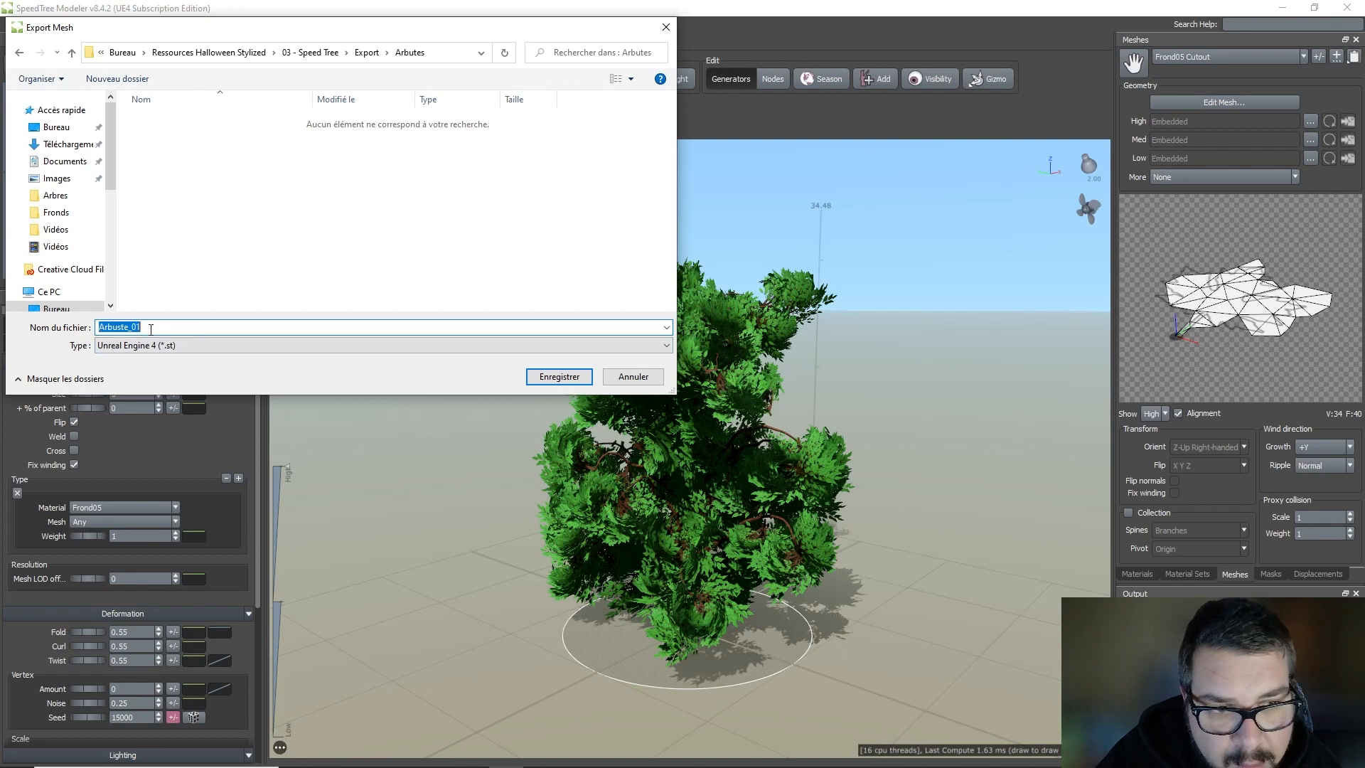
left_click(102, 326)
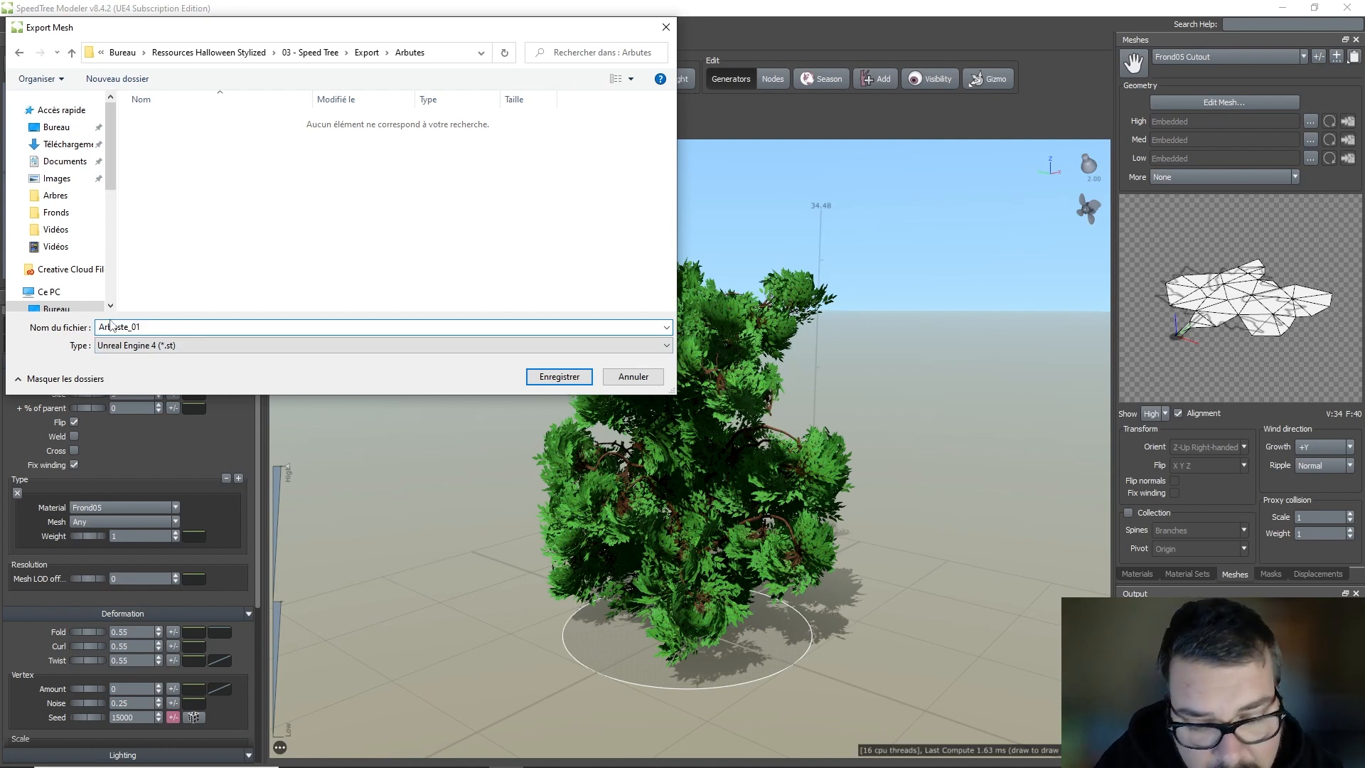
type("SM_")
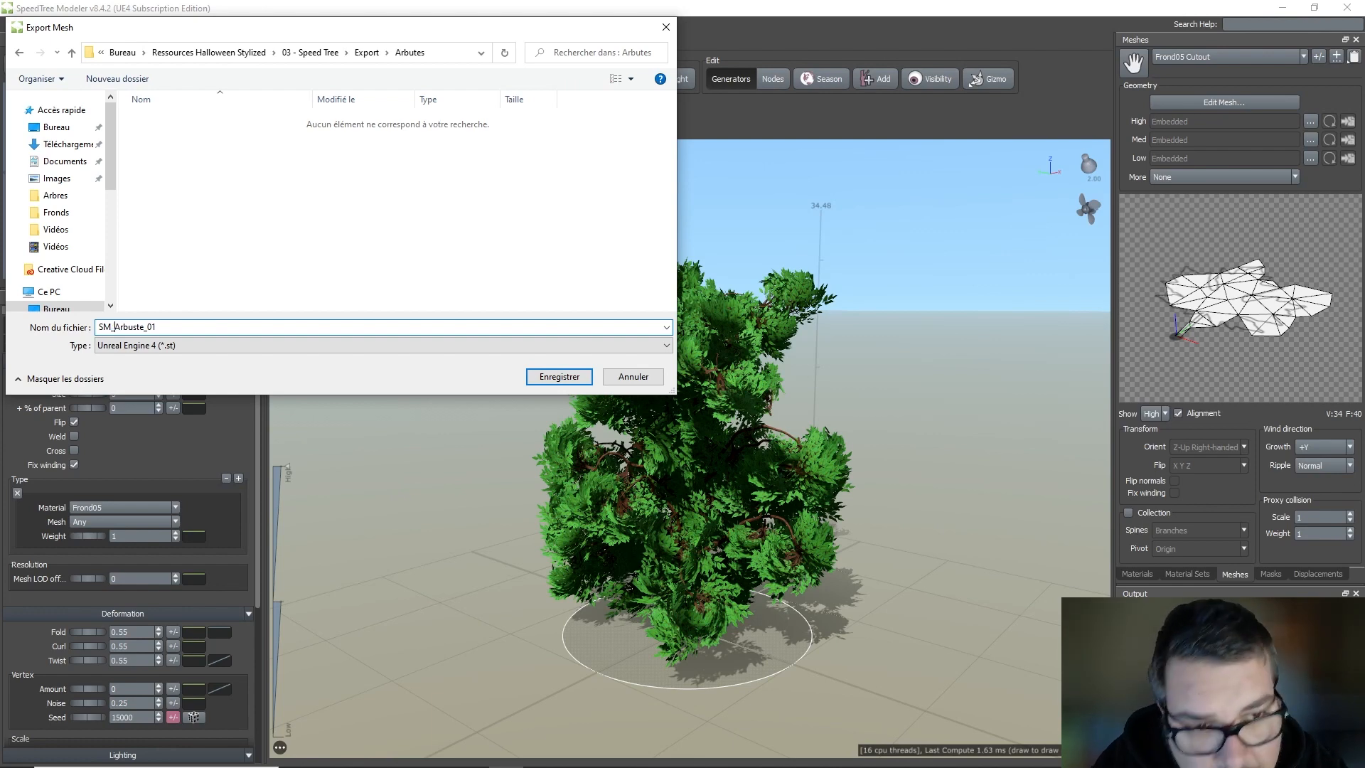
key("ctrl+a")
key("Return")
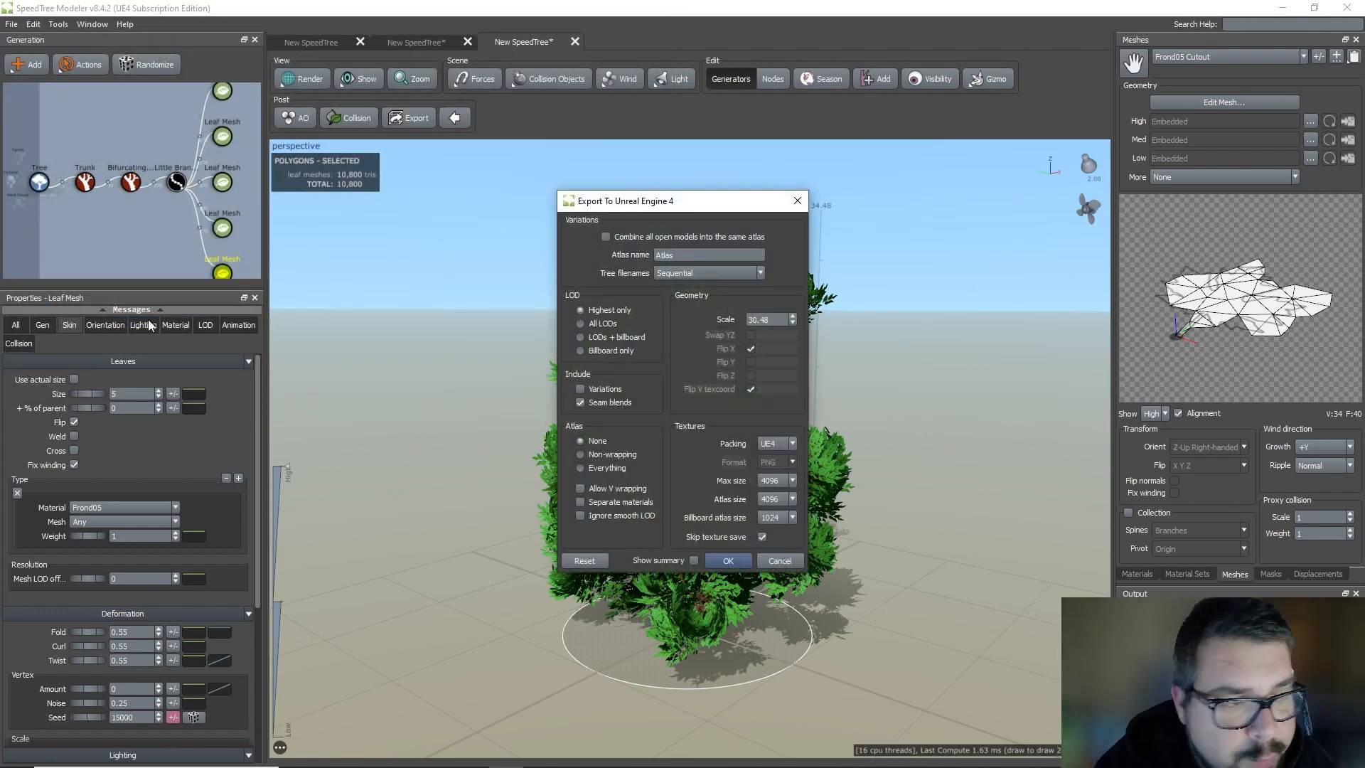
left_click(780, 562)
Close the two other open tree documents without saving their changes, keeping only the finished leafy tree open.
left_click(468, 43)
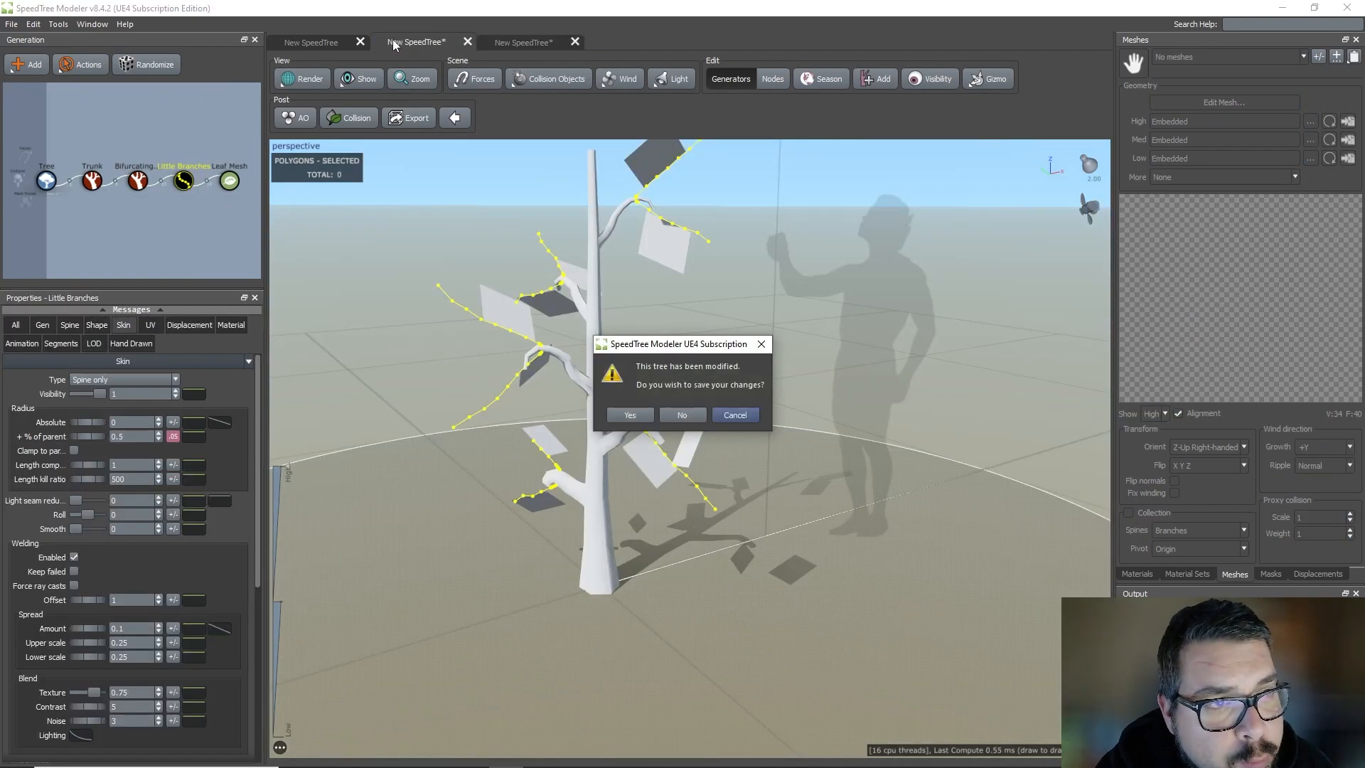
left_click(703, 415)
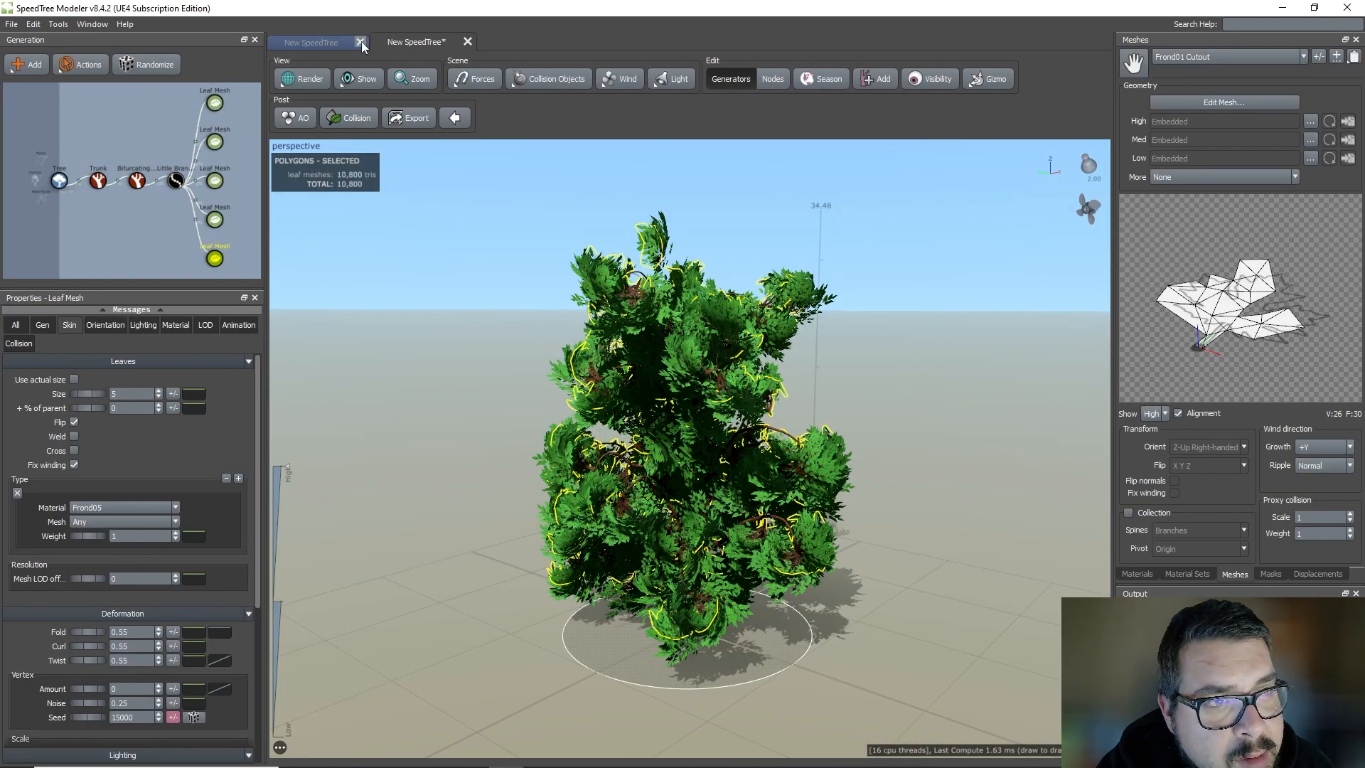
left_click(360, 42)
Export the tree to Unreal Engine 4 as SM_Arbuste_01 in the Arbutes folder with the current export settings.
left_click(15, 23)
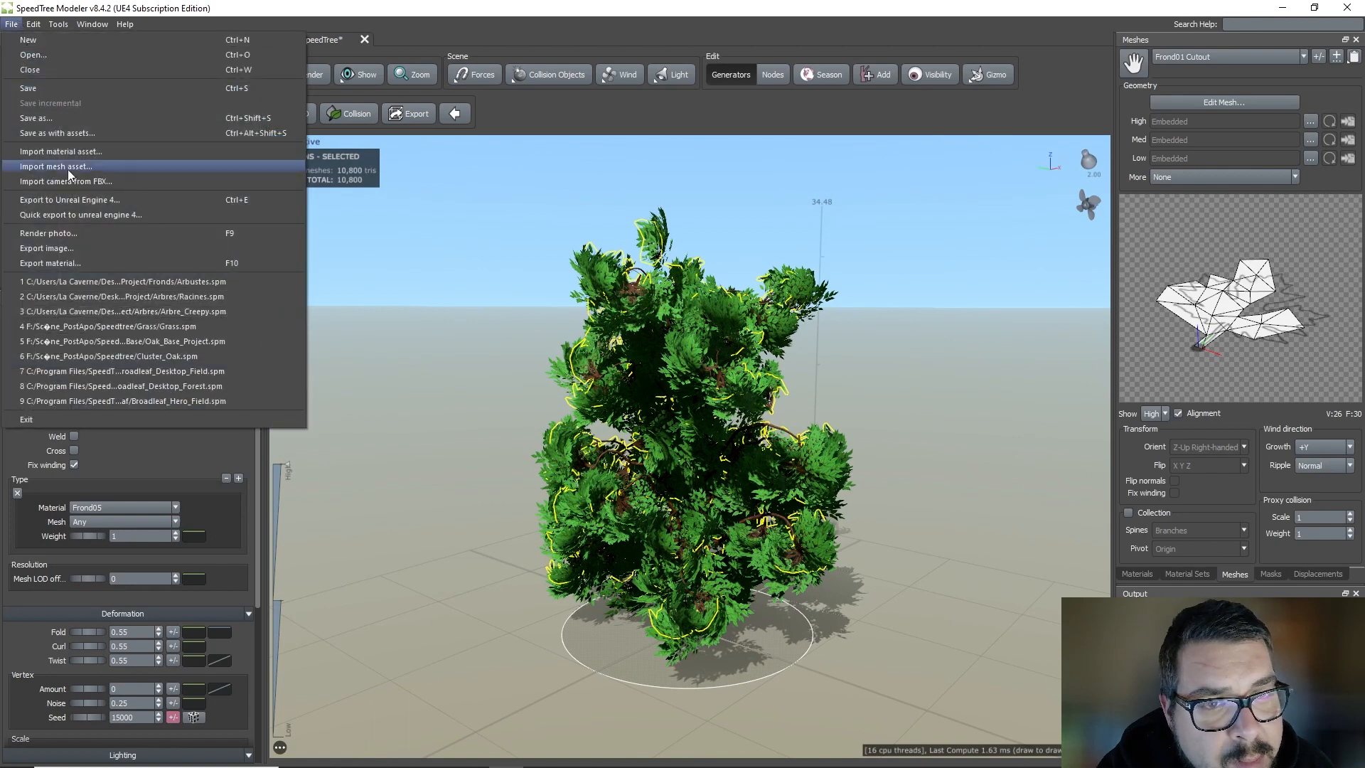
left_click(102, 199)
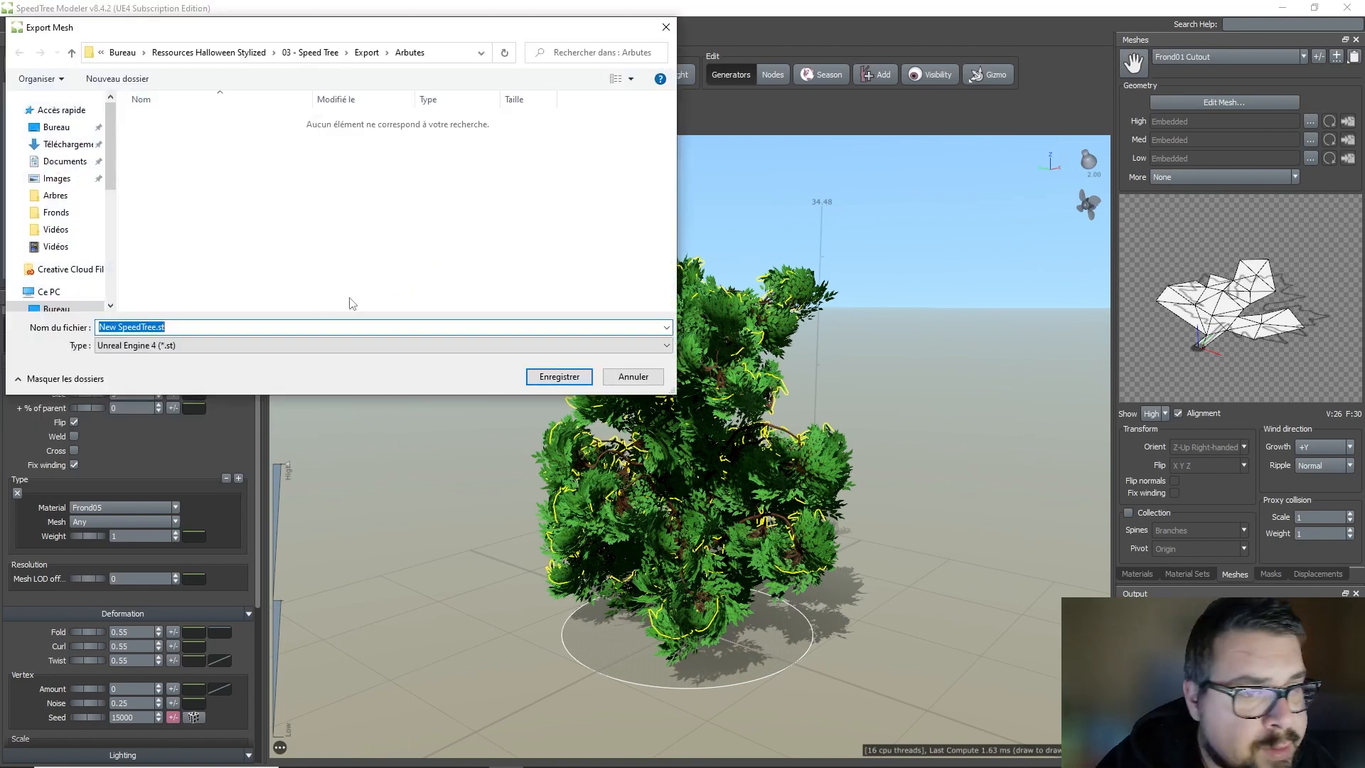
type("SM_Arbuste_01")
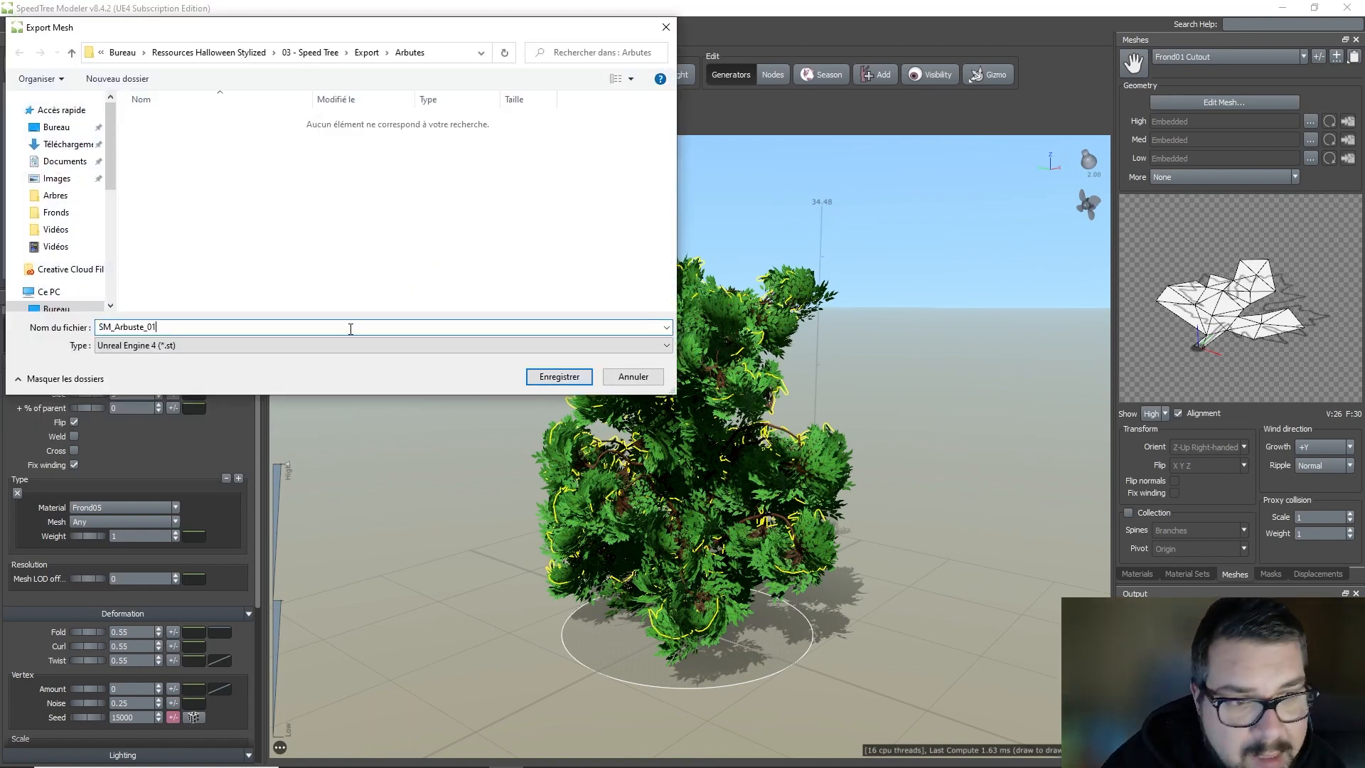
left_click(549, 376)
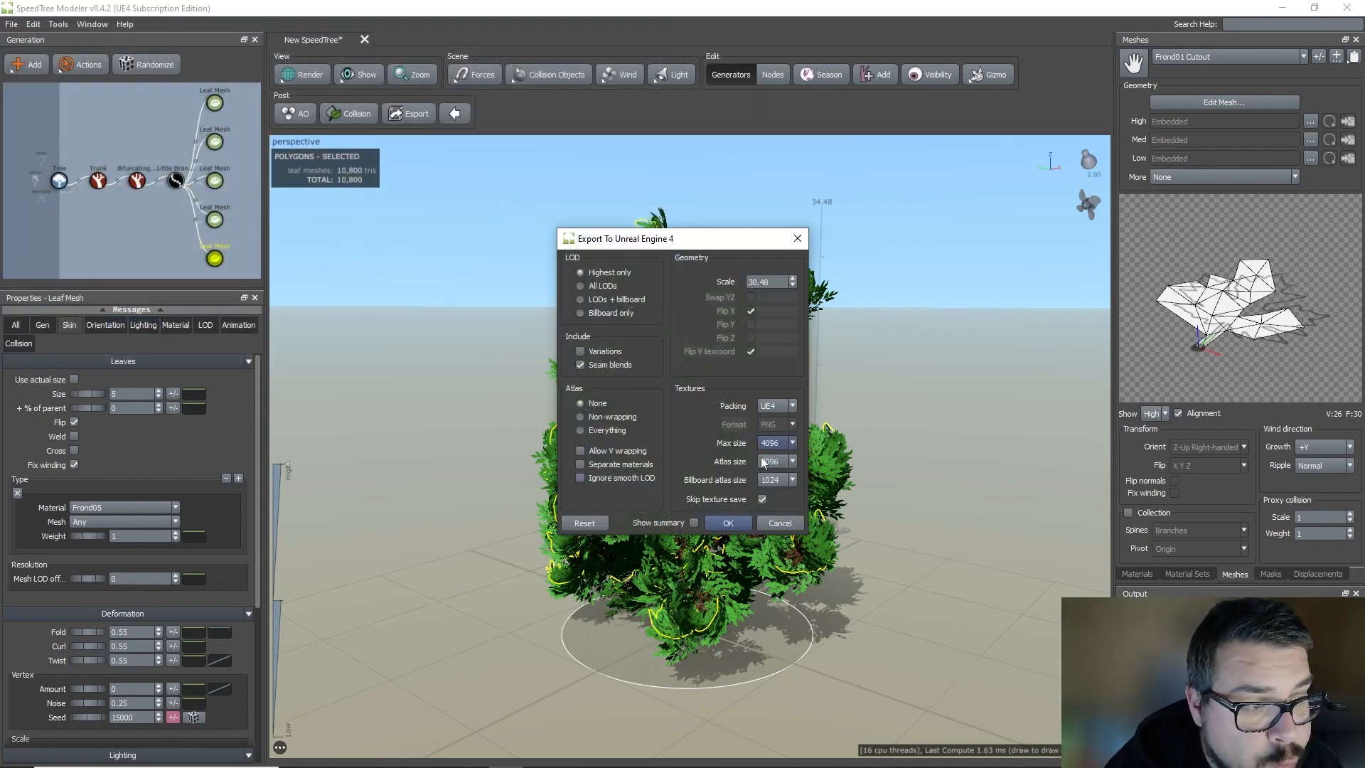
left_click(729, 523)
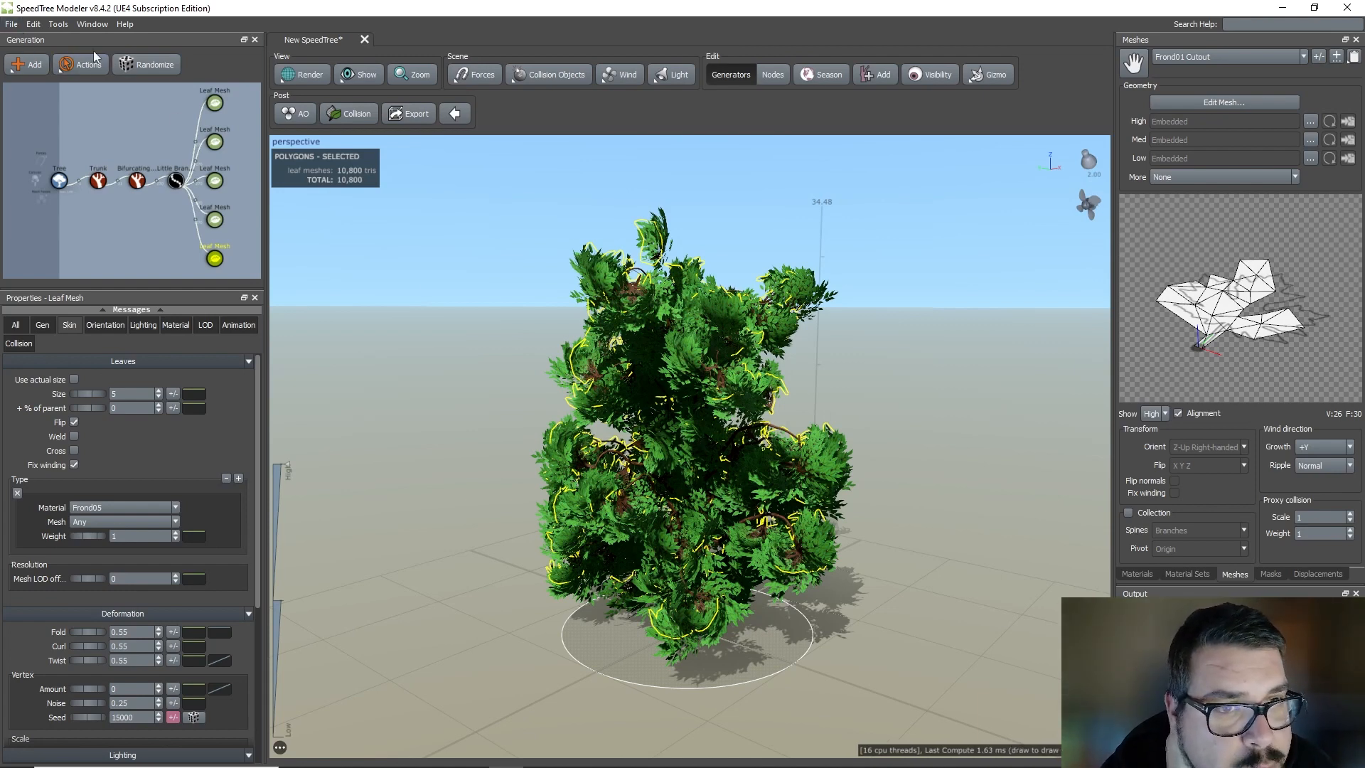
Clear the generator selection and randomize the whole tree repeatedly to produce a second shrub variation.
left_click(135, 59)
left_click(131, 101)
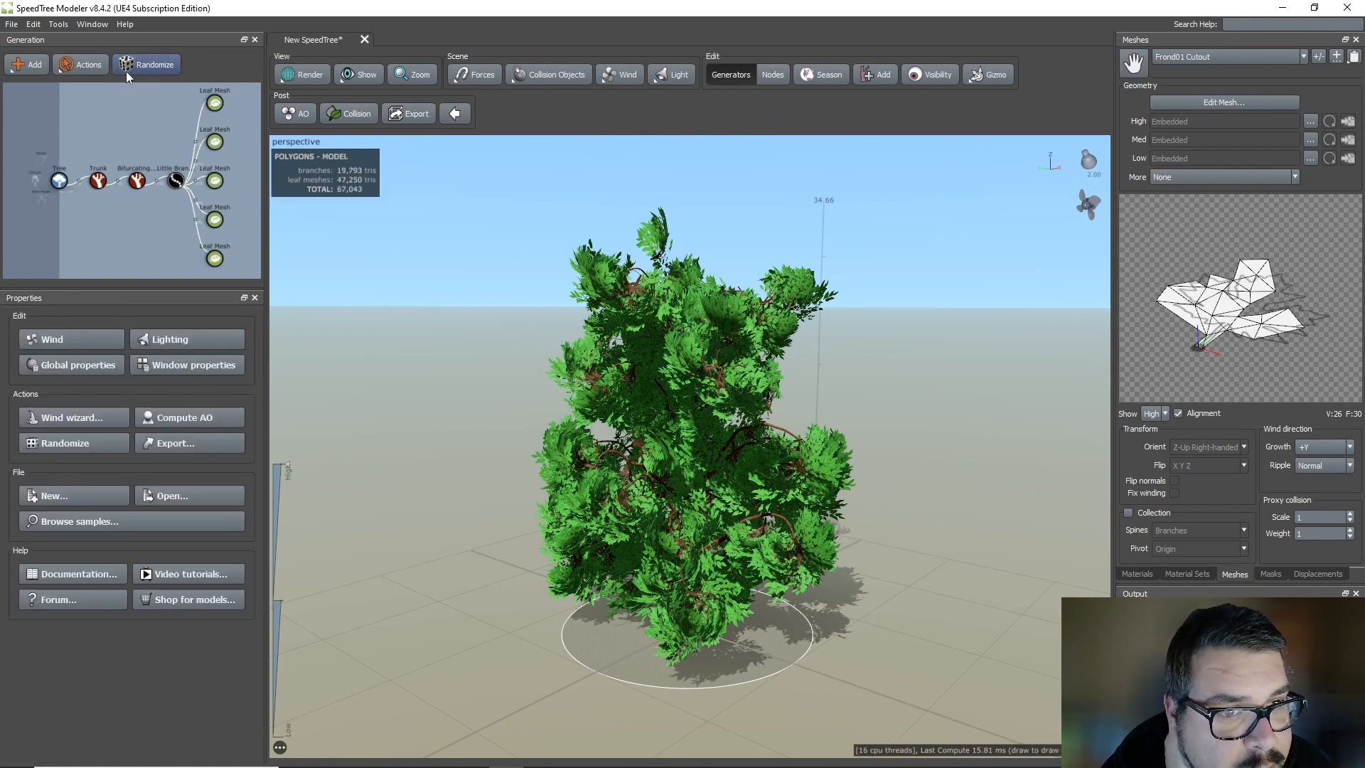
left_click(139, 60)
left_click(138, 59)
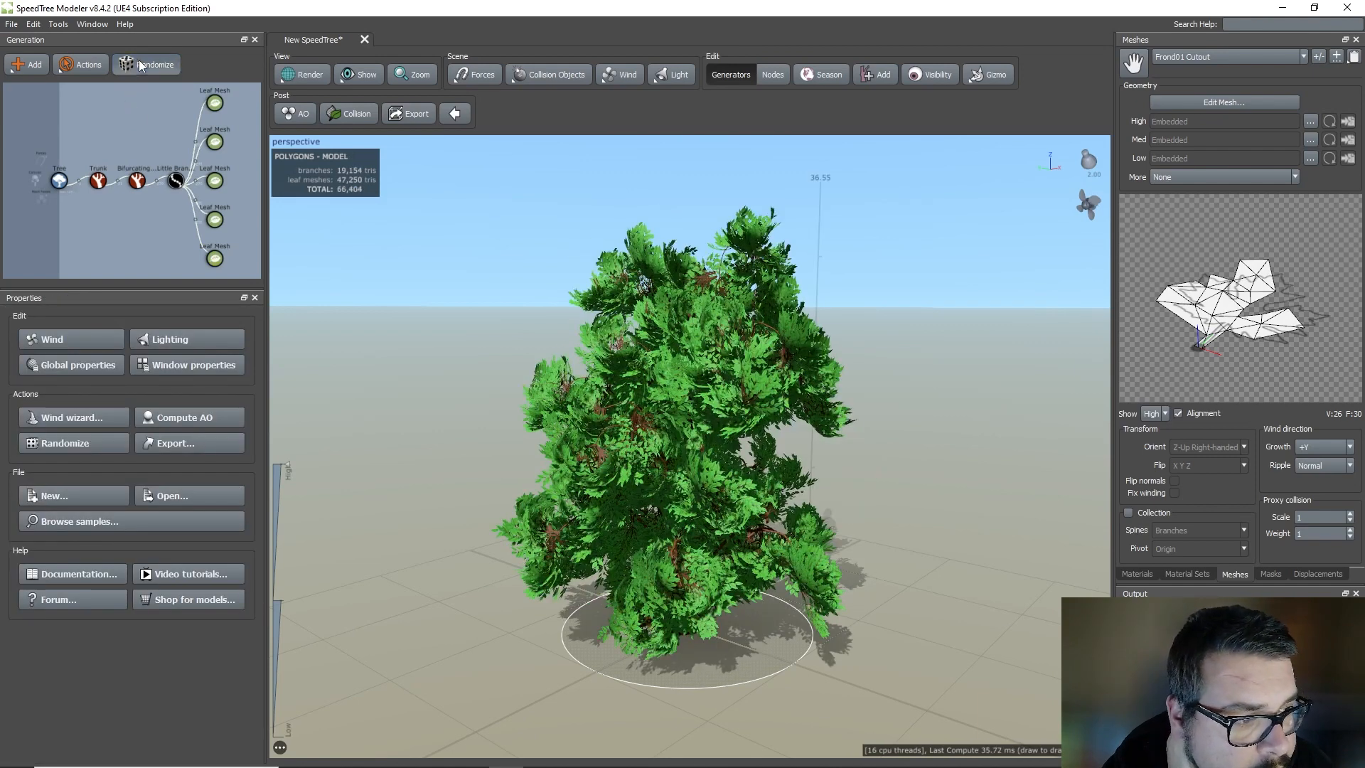
left_click(139, 60)
left_click(138, 60)
left_click(139, 60)
left_click(139, 59)
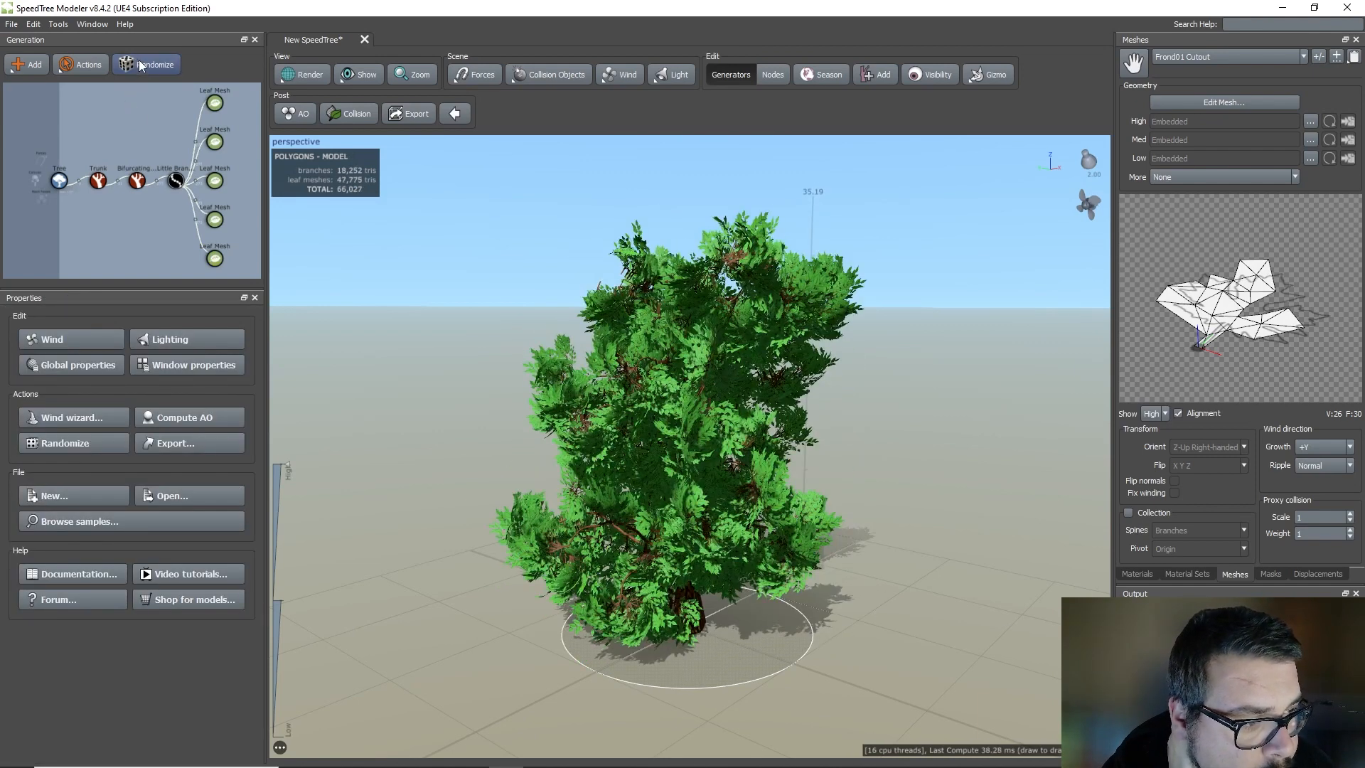
Compute ambient occlusion for the second shrub variation and check its shape from other sides.
left_click_drag(534, 329, 626, 298)
left_click(293, 114)
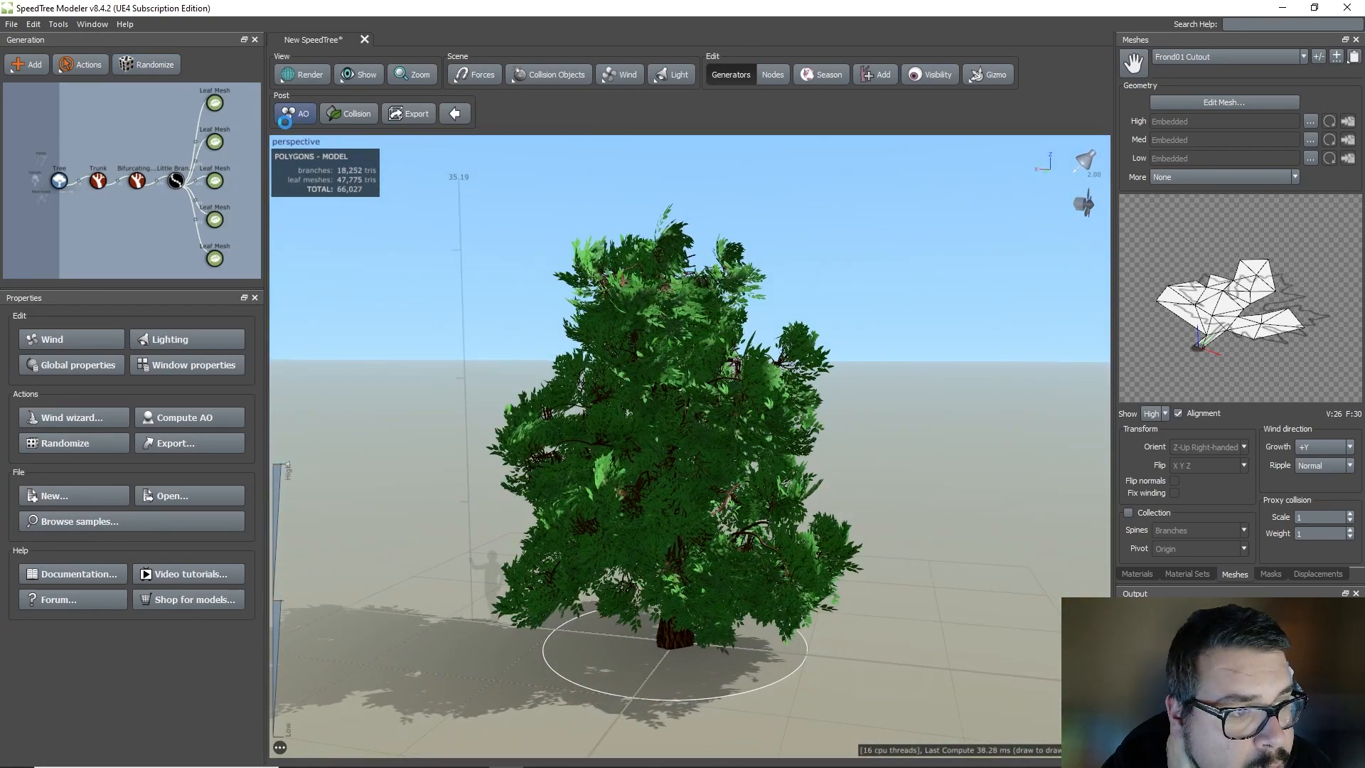
left_click_drag(436, 281, 325, 275)
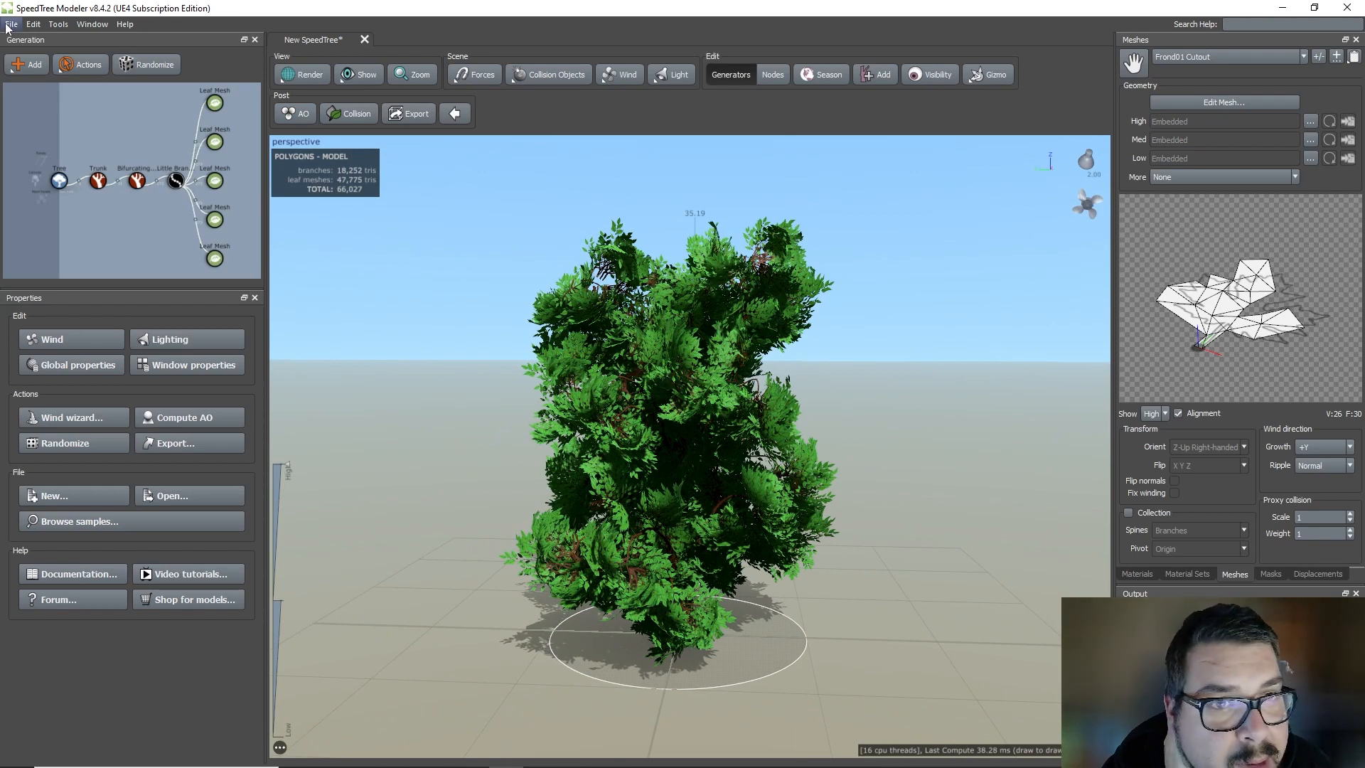
Export the second variation to Unreal Engine 4 as SM_Arbuste_02 in the Arbutes folder.
left_click(12, 25)
left_click(93, 200)
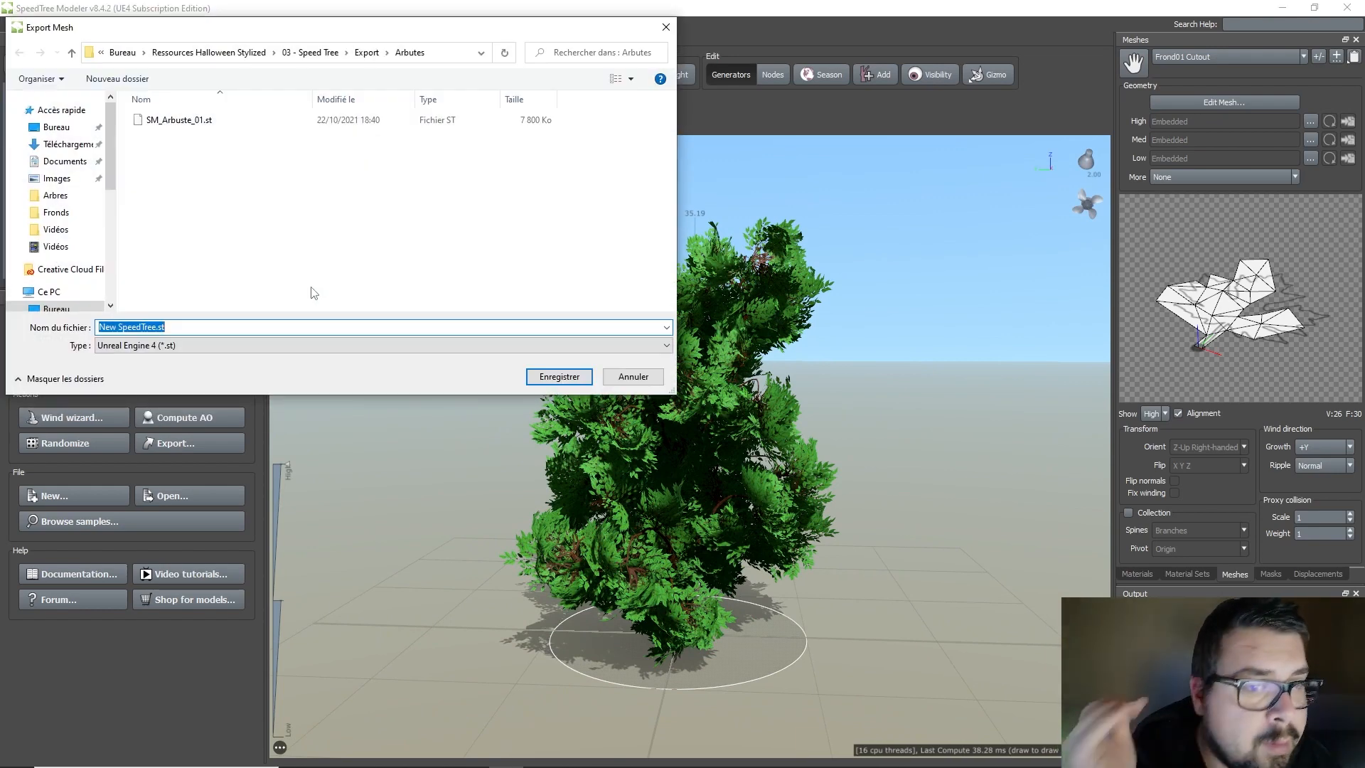
type("SM_Arbuste_02")
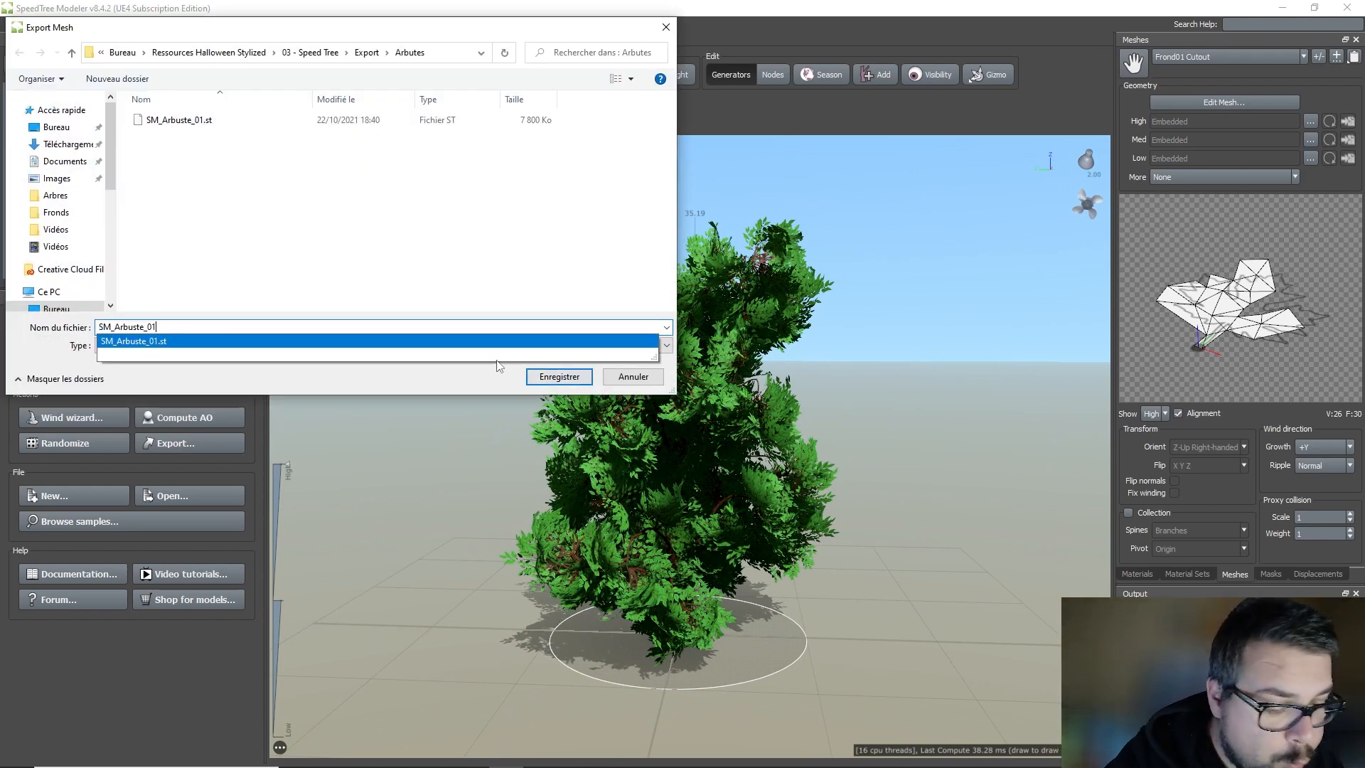
left_click(559, 377)
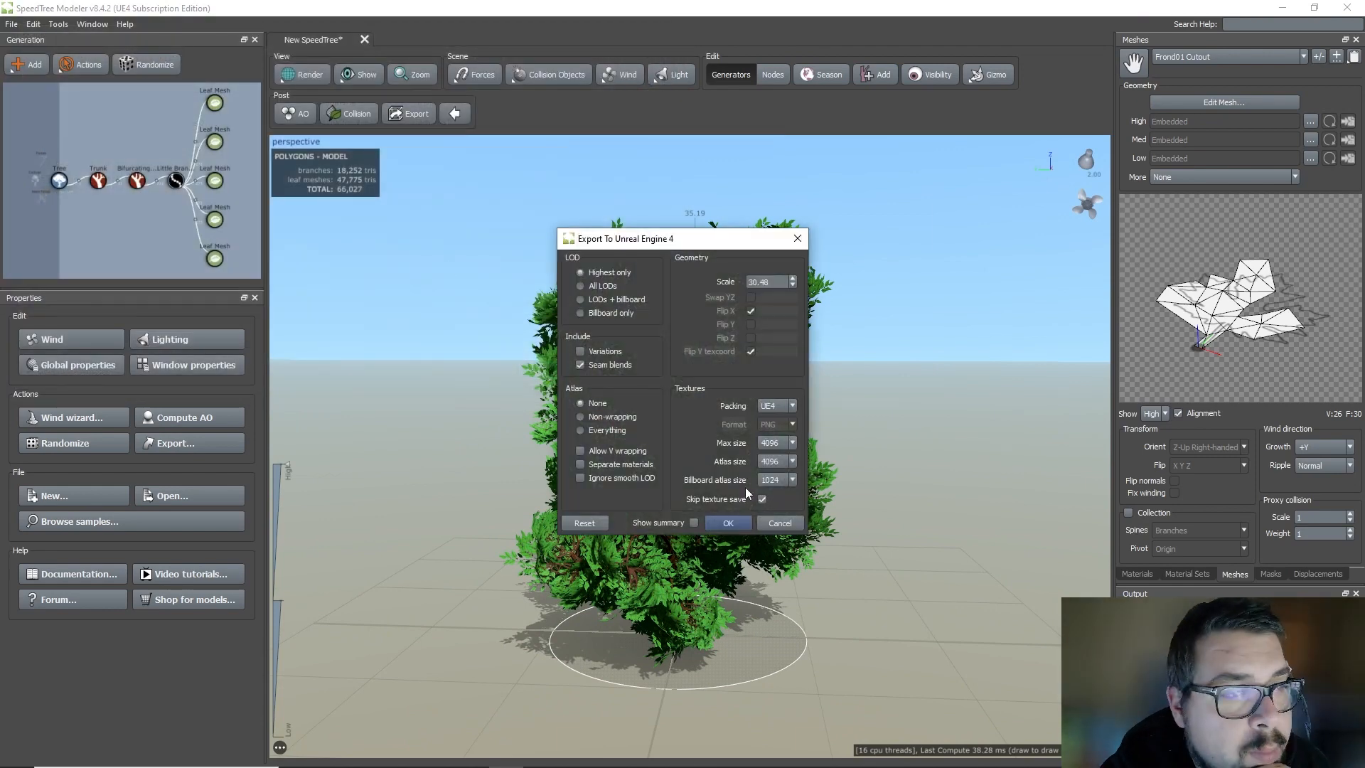
left_click(731, 521)
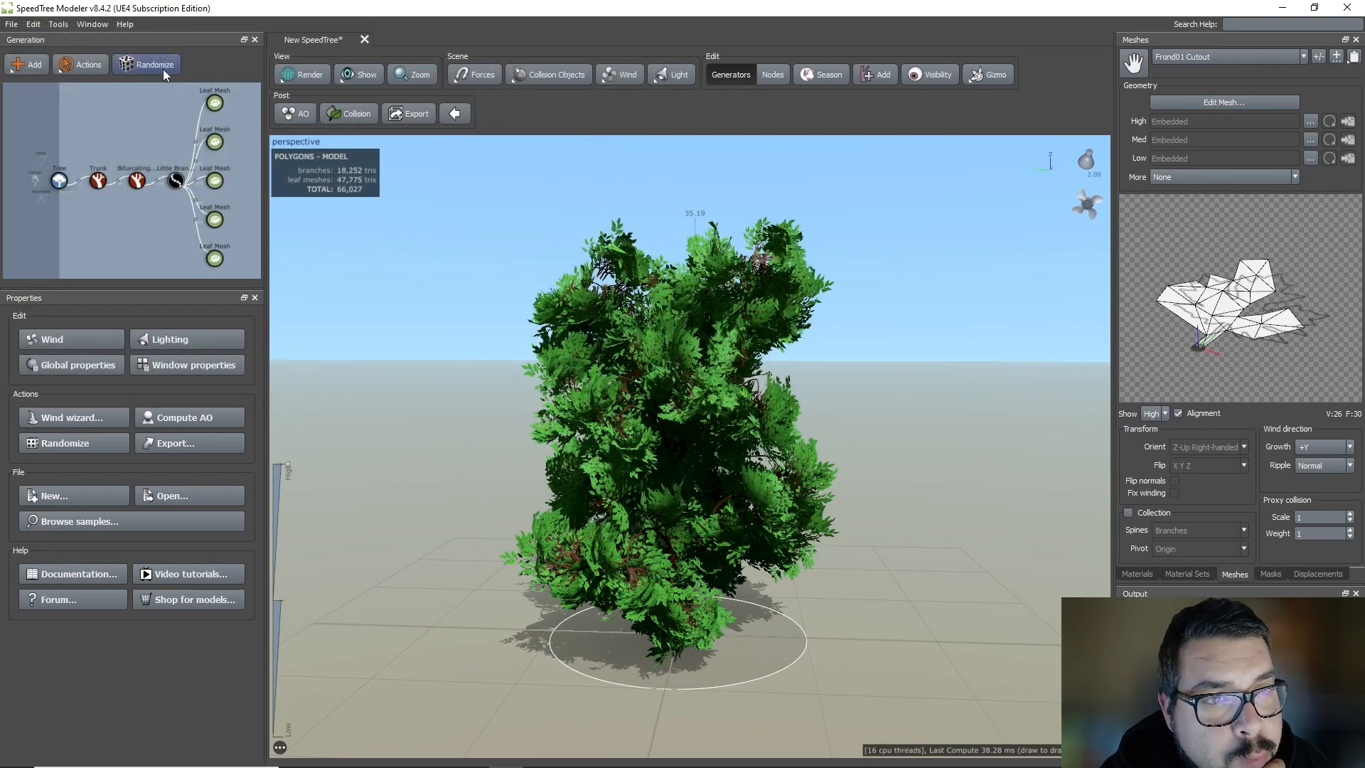
Randomize the whole tree repeatedly until a suitable third shrub variation appears, checking its shape from another side.
left_click(161, 67)
left_click(161, 68)
left_click(161, 68)
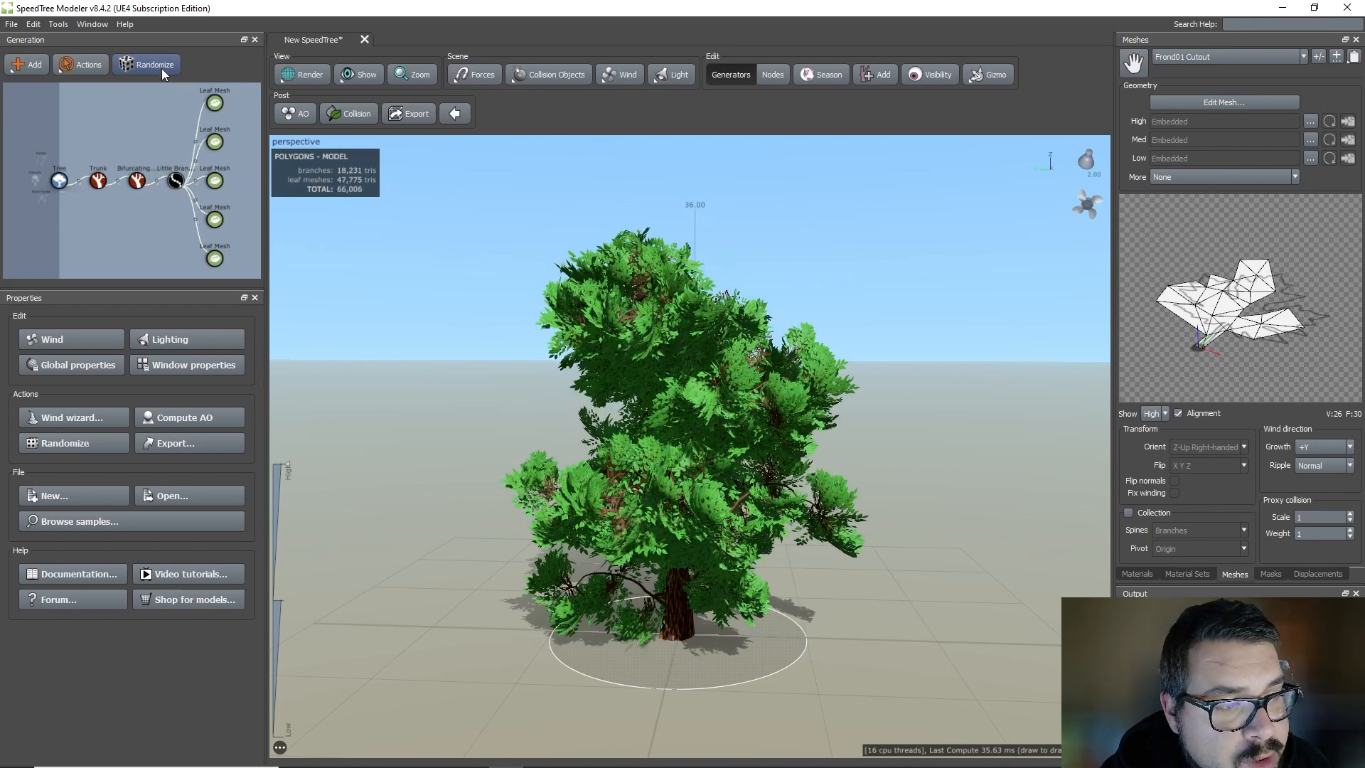
left_click(161, 68)
left_click(161, 69)
left_click(161, 69)
left_click(160, 68)
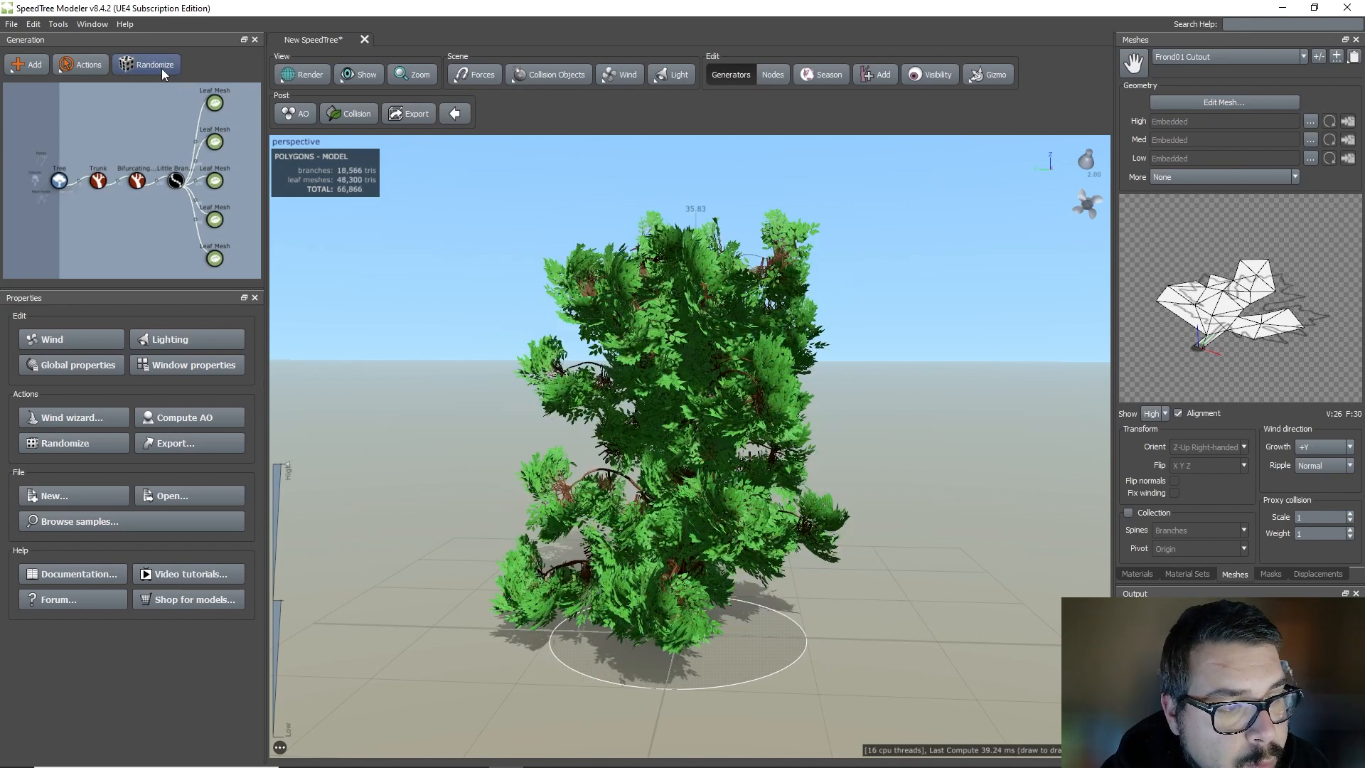
left_click(161, 69)
left_click(161, 68)
left_click(161, 68)
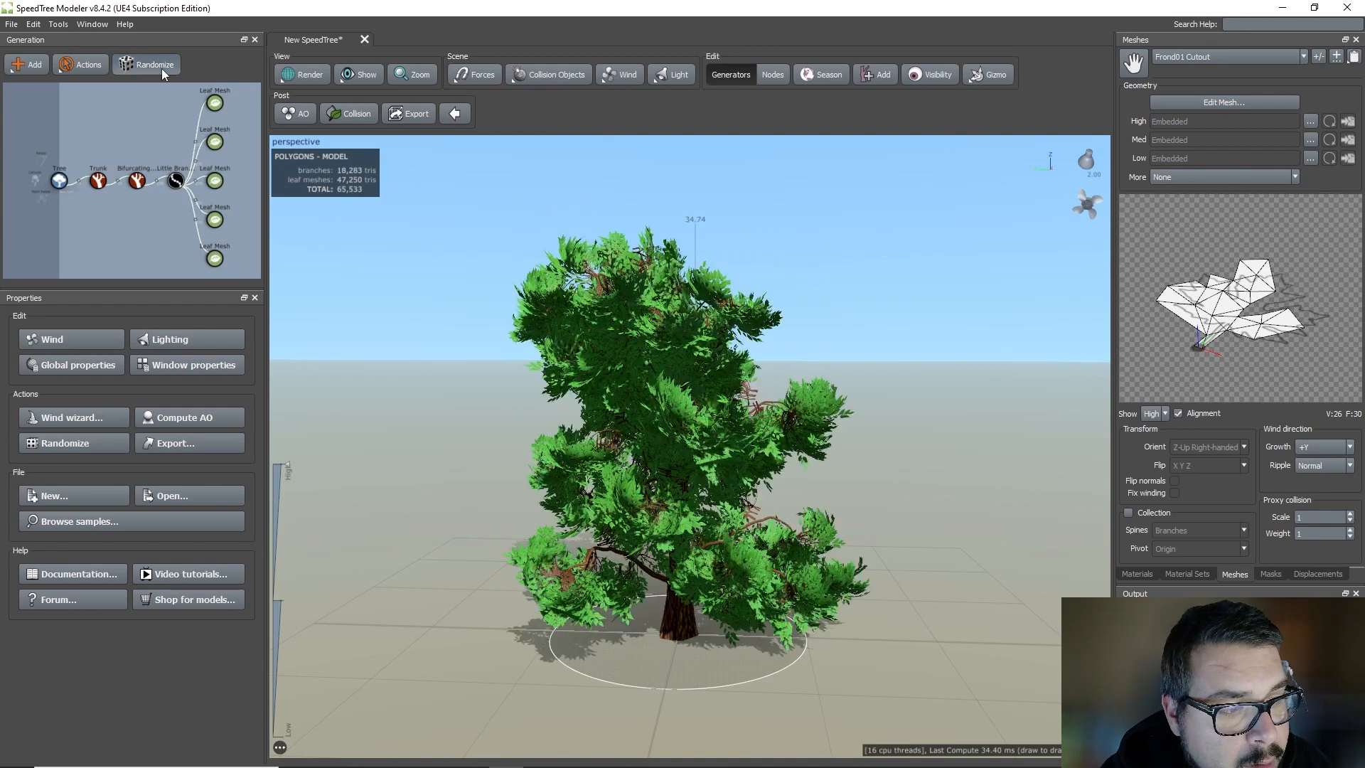
left_click(161, 69)
left_click(161, 68)
left_click(160, 68)
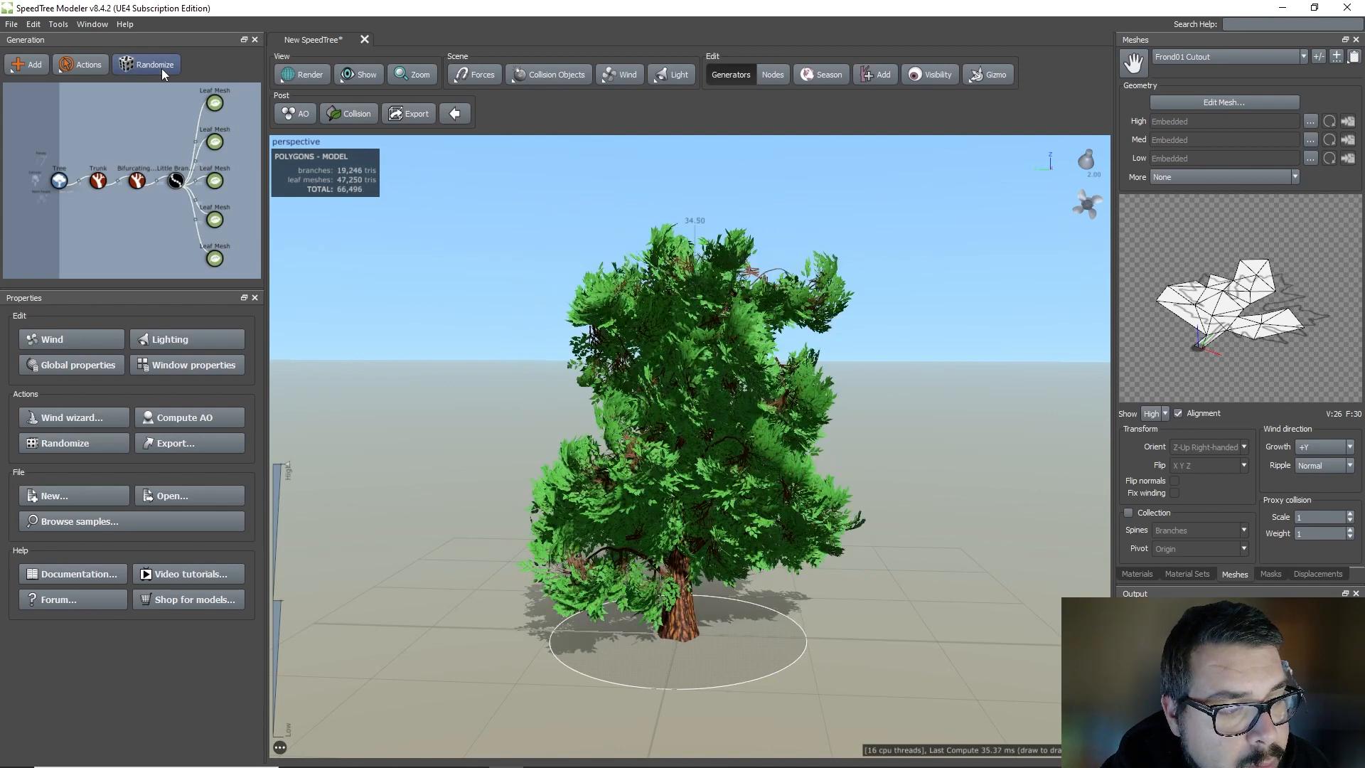
left_click(162, 70)
left_click(162, 69)
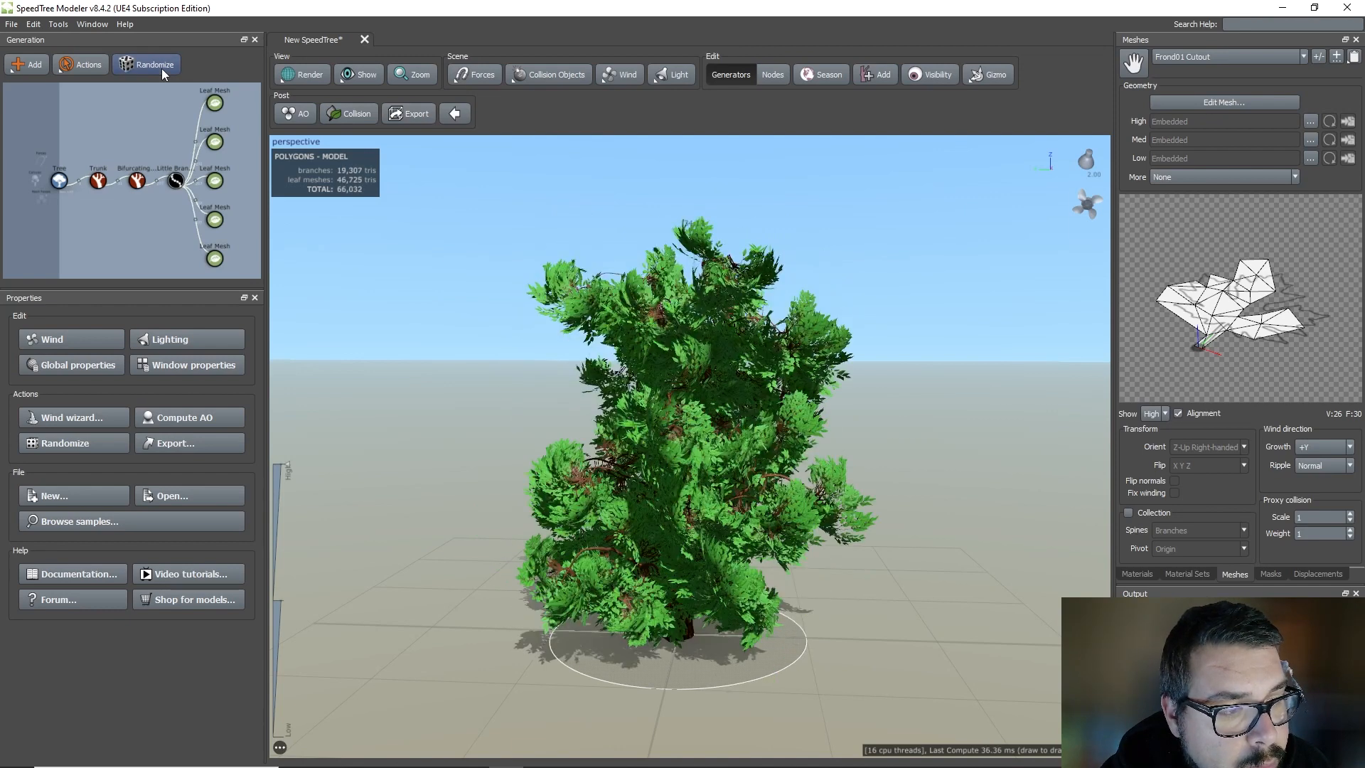
left_click_drag(598, 286, 895, 272)
Export the third variation to Unreal Engine 4 as SM_Arbuste_03 in the Arbutes folder.
left_click(12, 25)
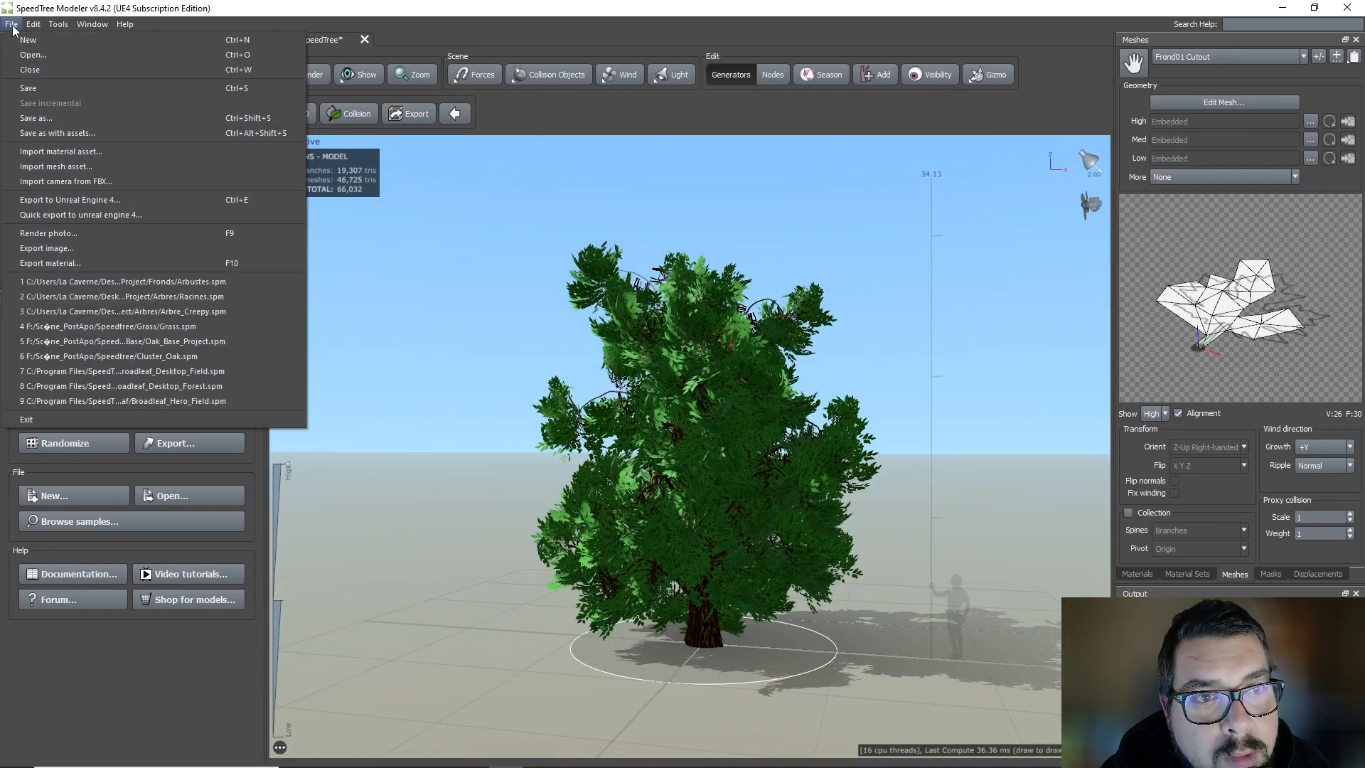
left_click(95, 200)
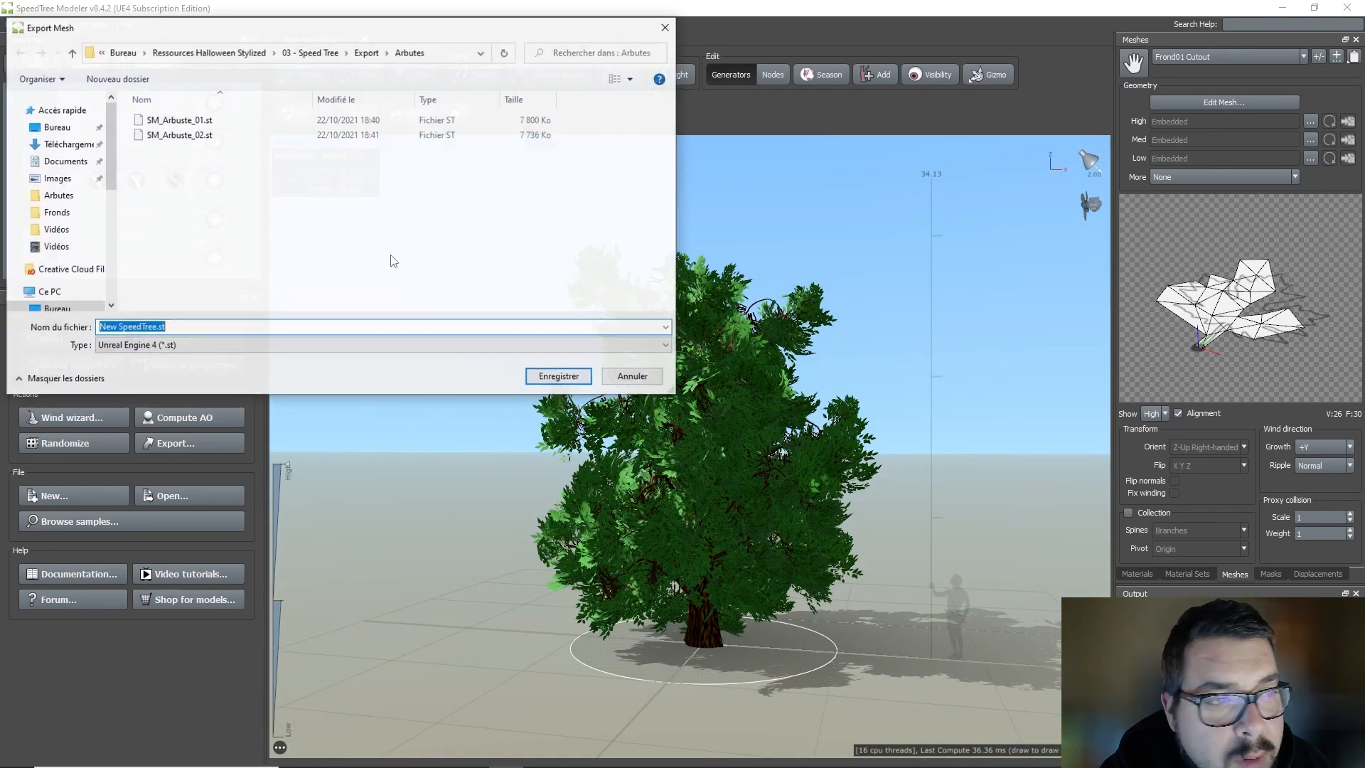
type("SM_Arbuste_01")
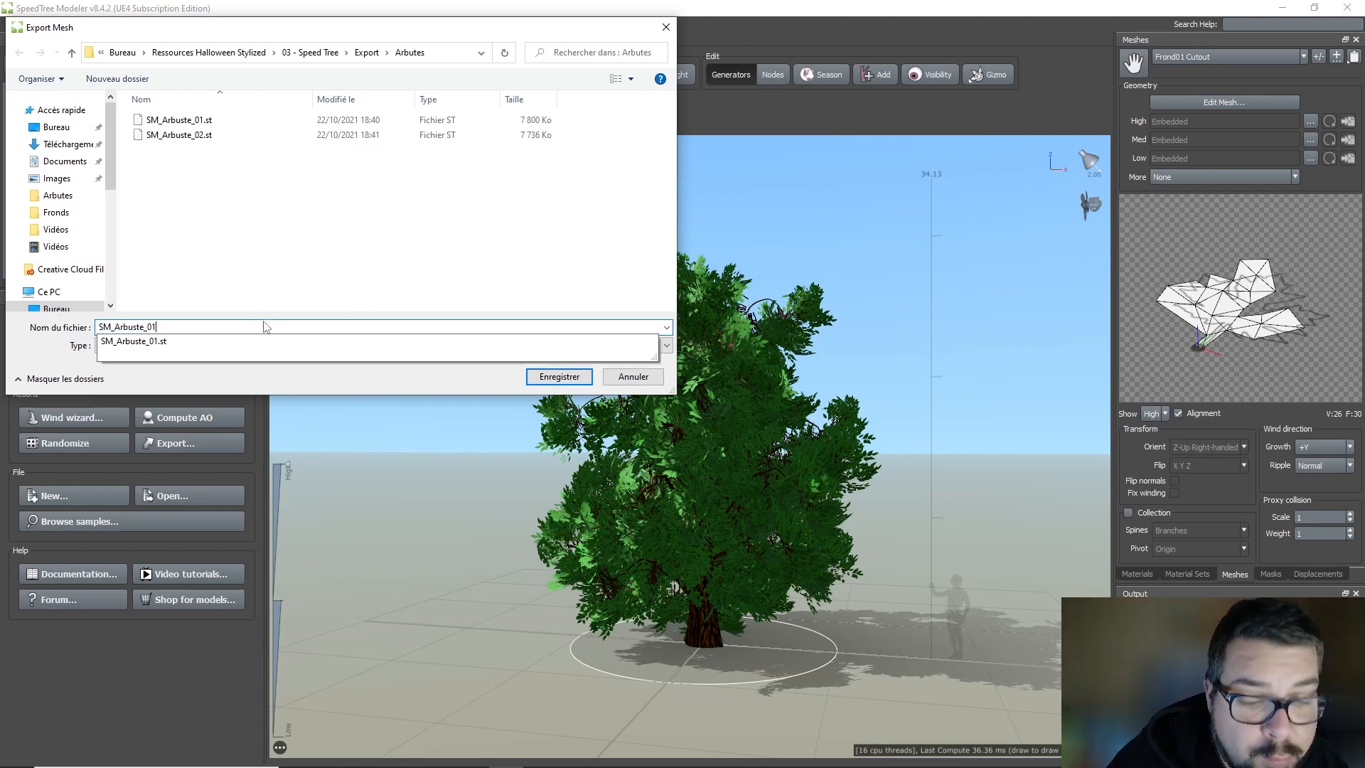
key("BackSpace")
type("3")
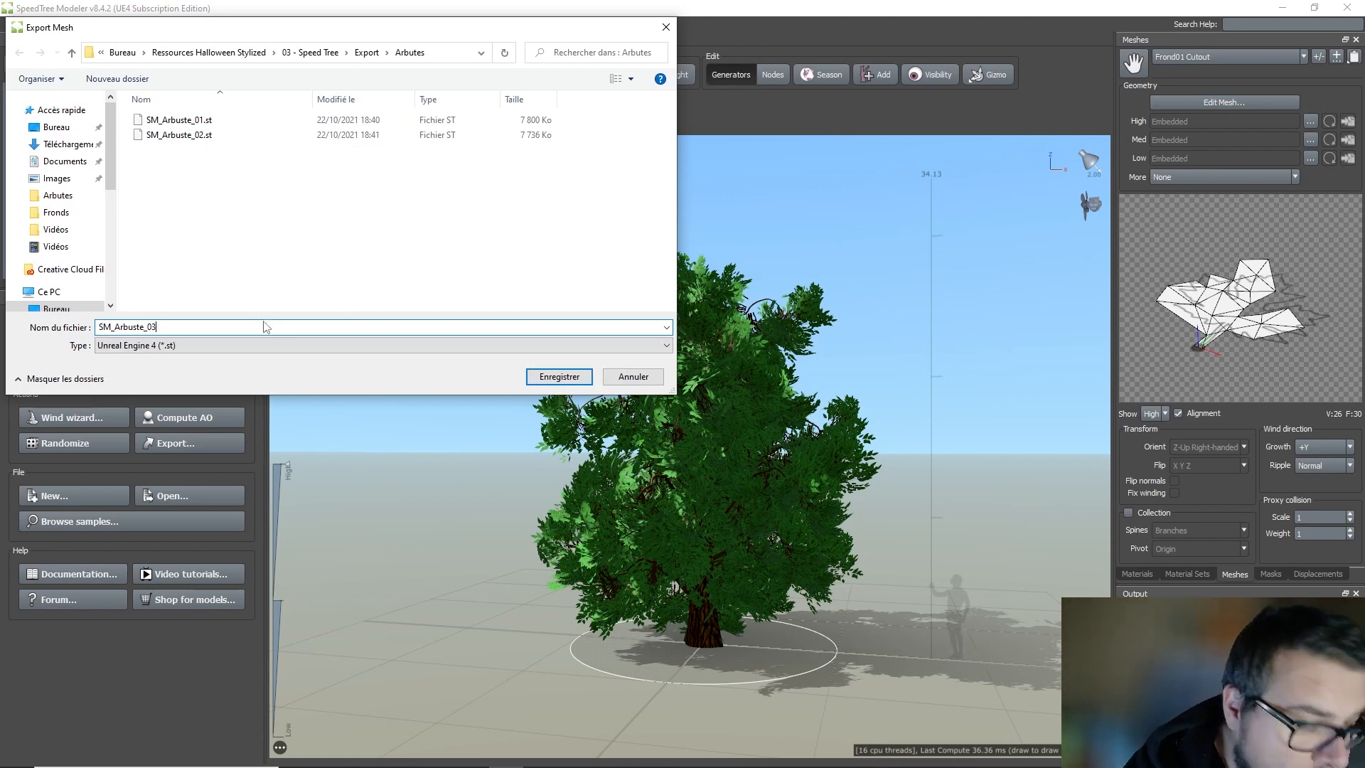
left_click(560, 375)
left_click(743, 525)
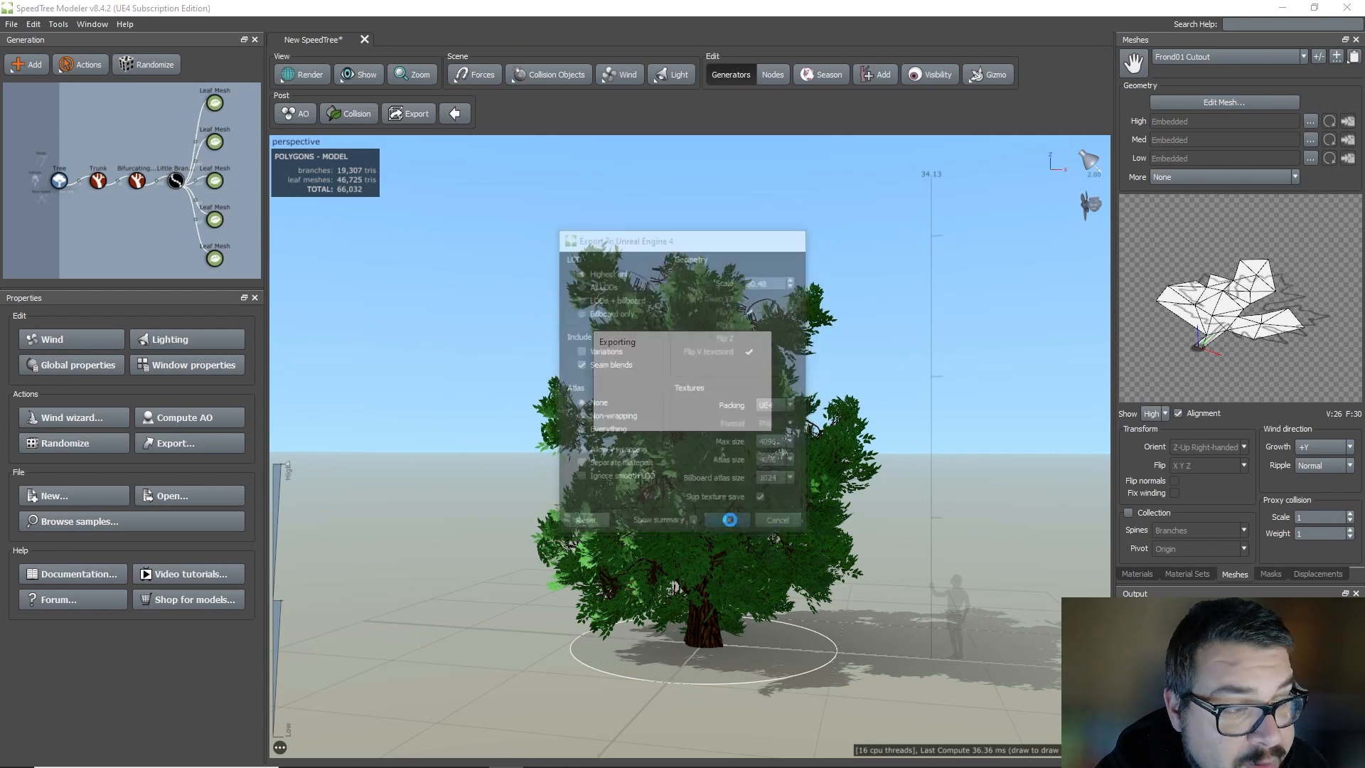